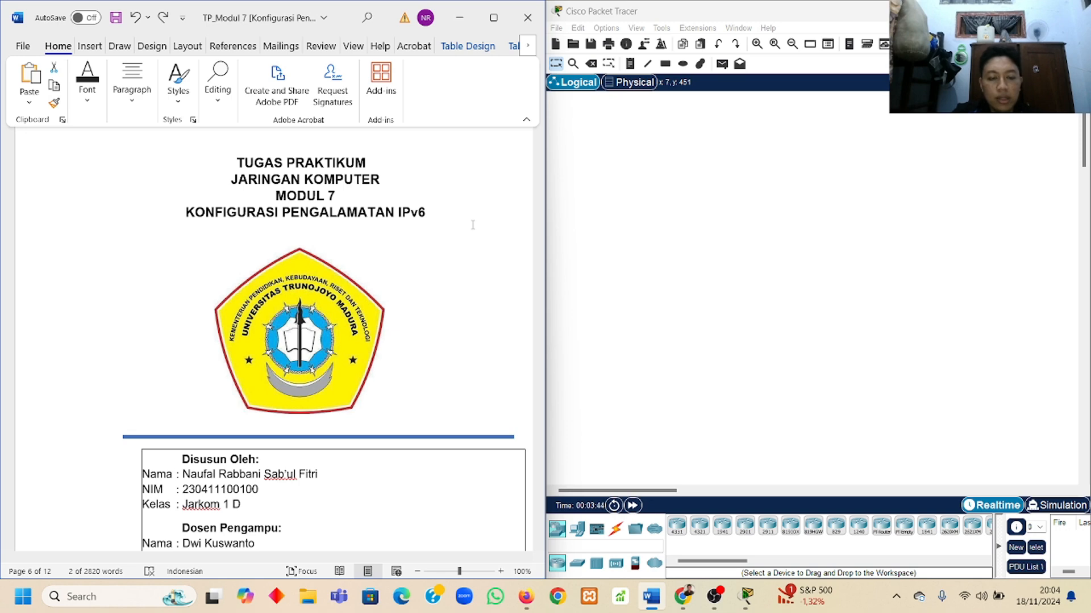
Review the Modul 7 document's topology diagram, addressing table, exercise objectives and scenario notes
scroll(473, 225, "down", 15)
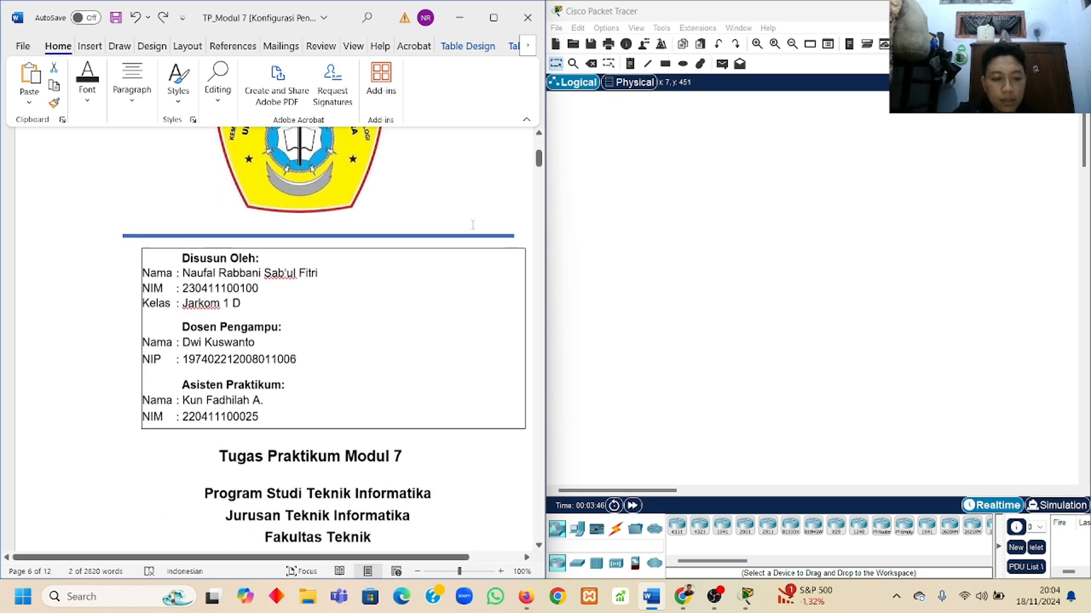
scroll(475, 230, "down", 4)
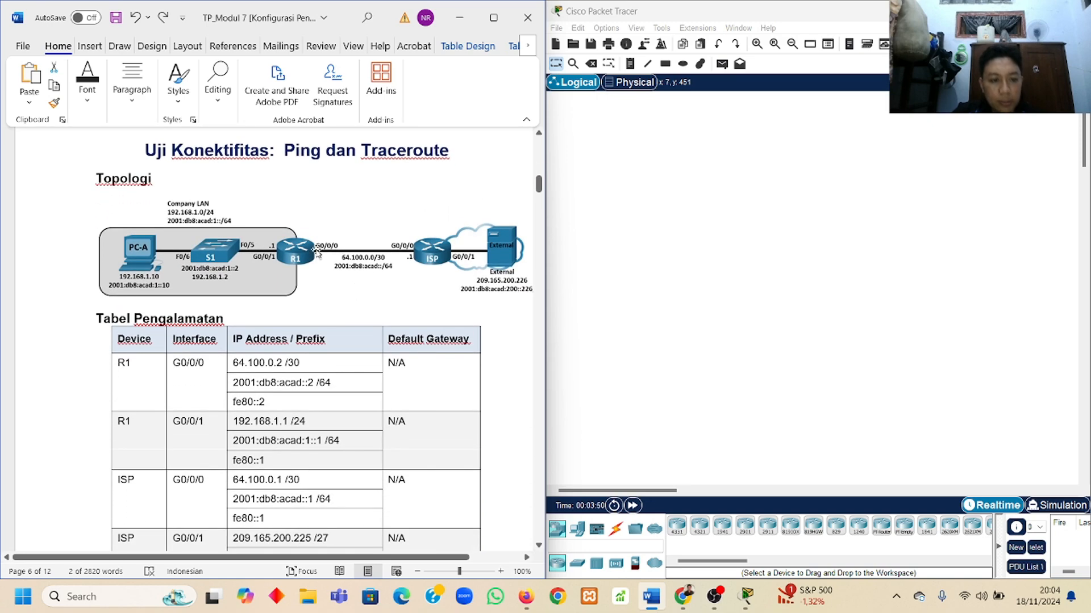
scroll(279, 235, "down", 3)
scroll(279, 235, "down", 1)
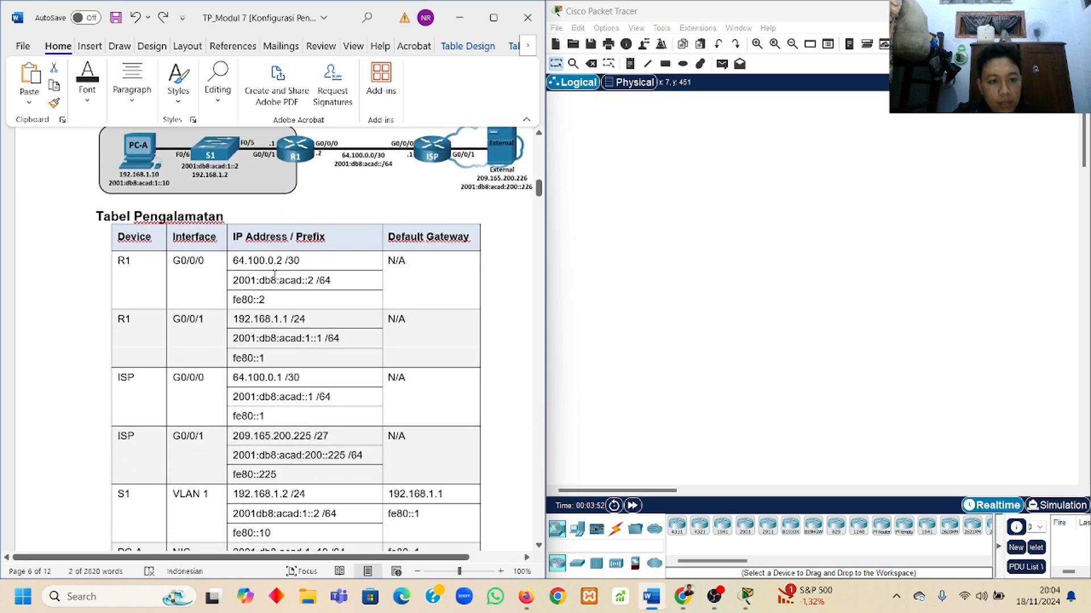
scroll(292, 260, "down", 1)
scroll(327, 267, "down", 1)
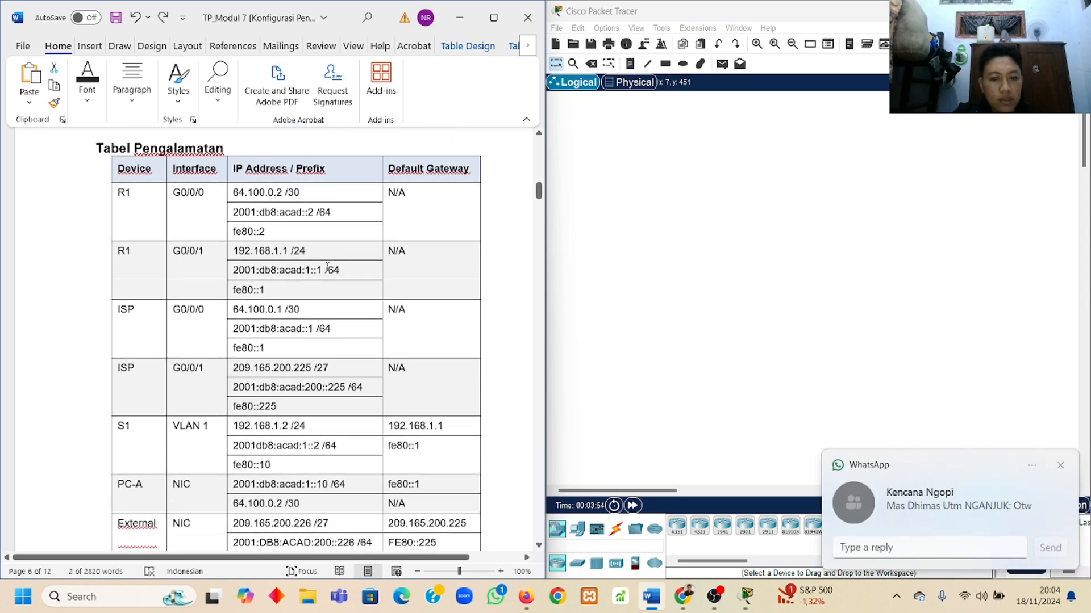
scroll(467, 434, "down", 6)
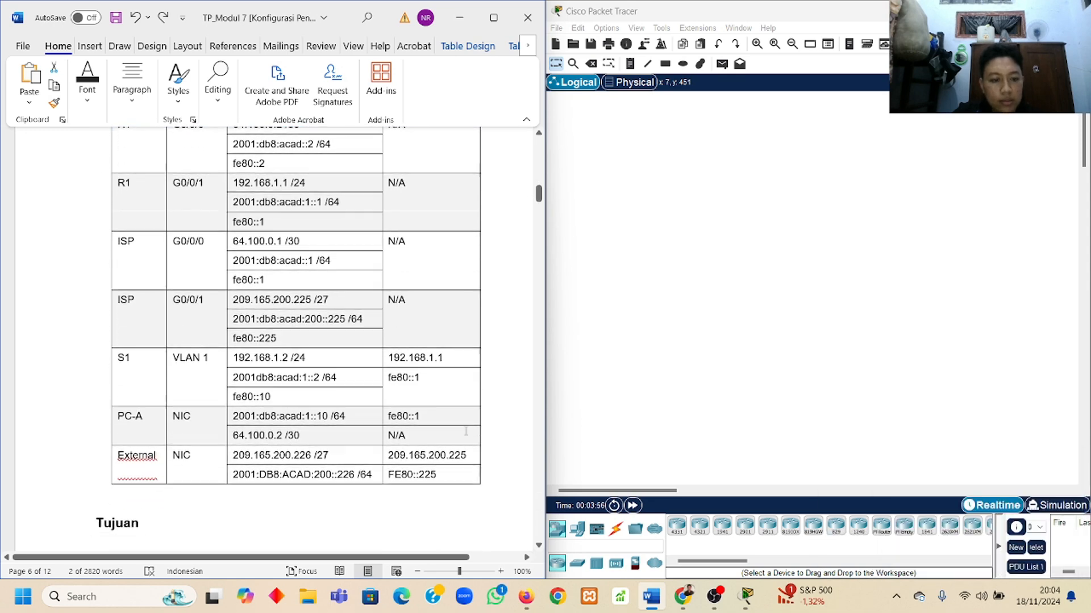
scroll(461, 435, "down", 12)
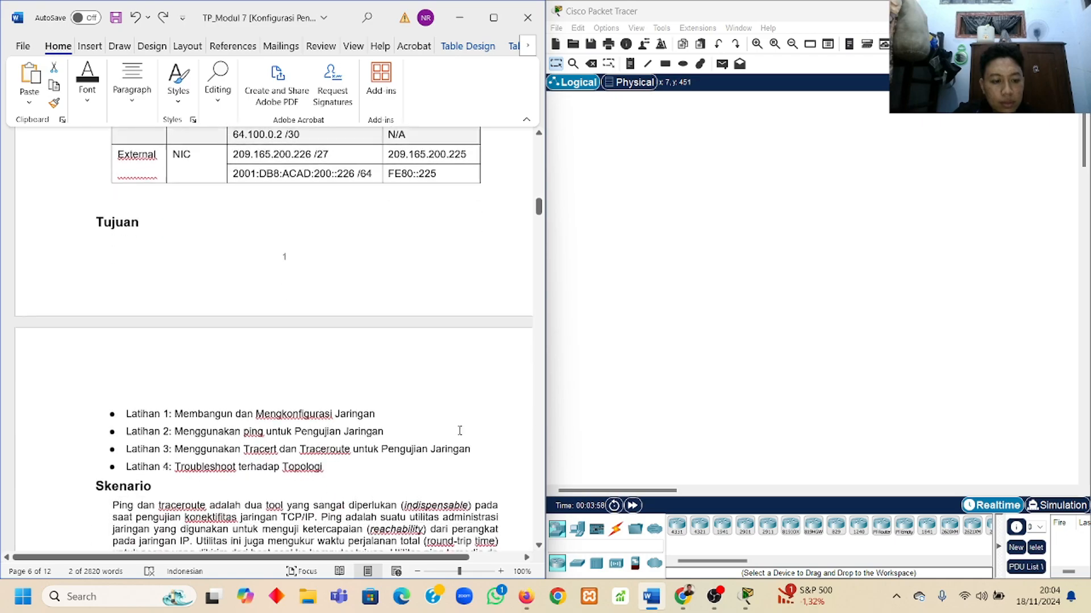
scroll(460, 431, "down", 10)
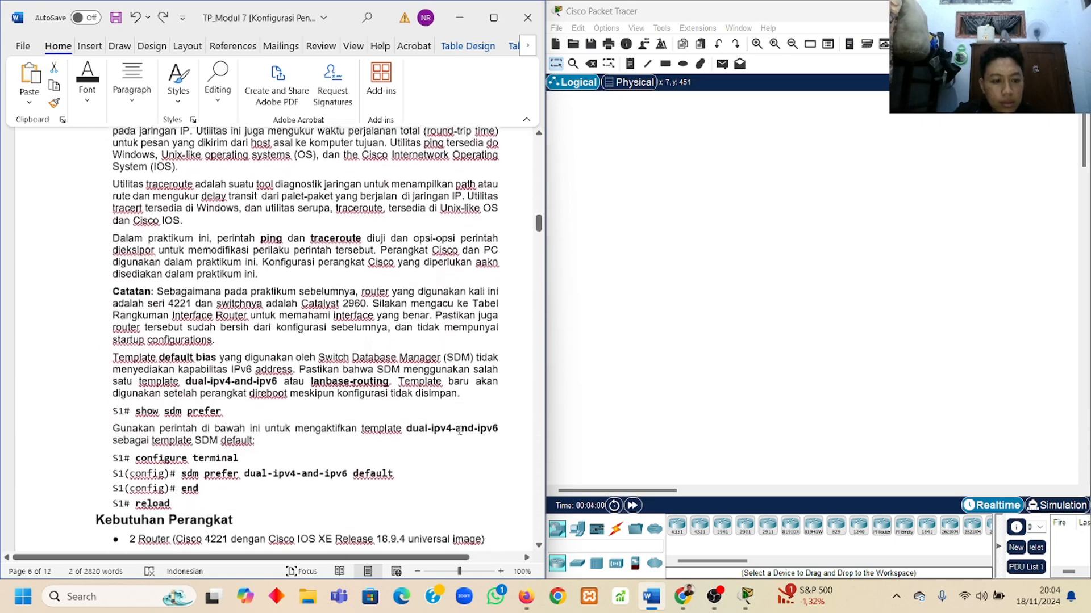
scroll(464, 421, "up", 20)
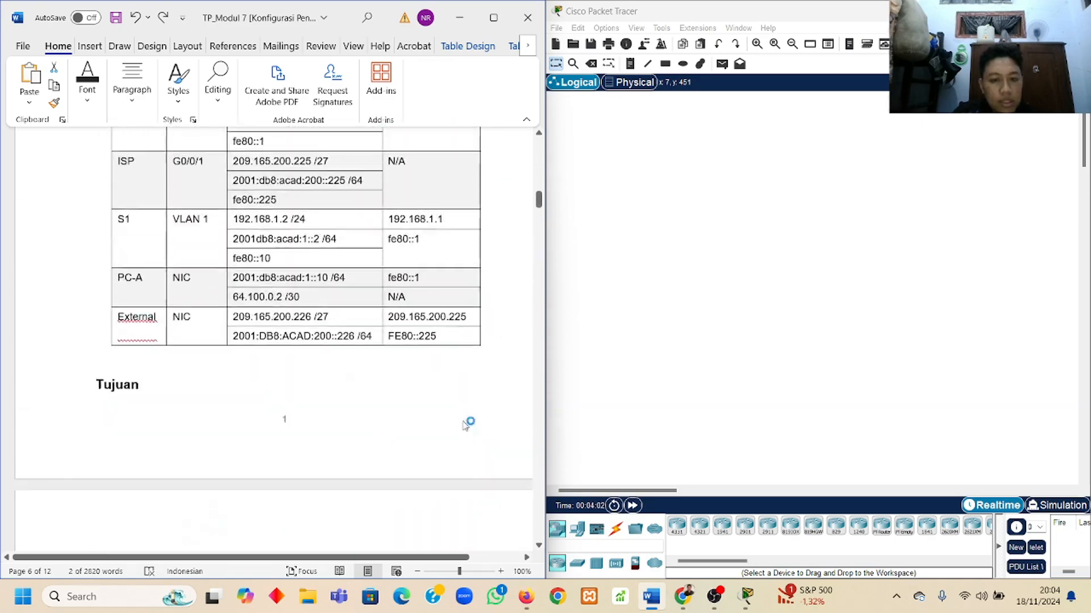
scroll(463, 421, "up", 2)
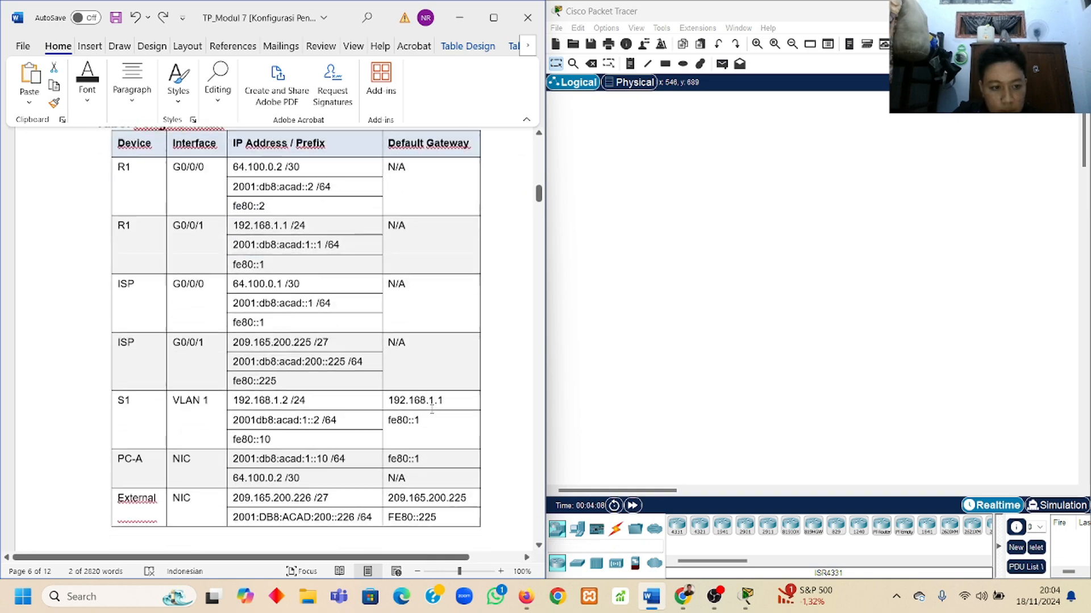
Consult the required device list in the document and place two ISR4331 routers side by side in the workspace
scroll(431, 410, "down", 18)
scroll(430, 412, "down", 10)
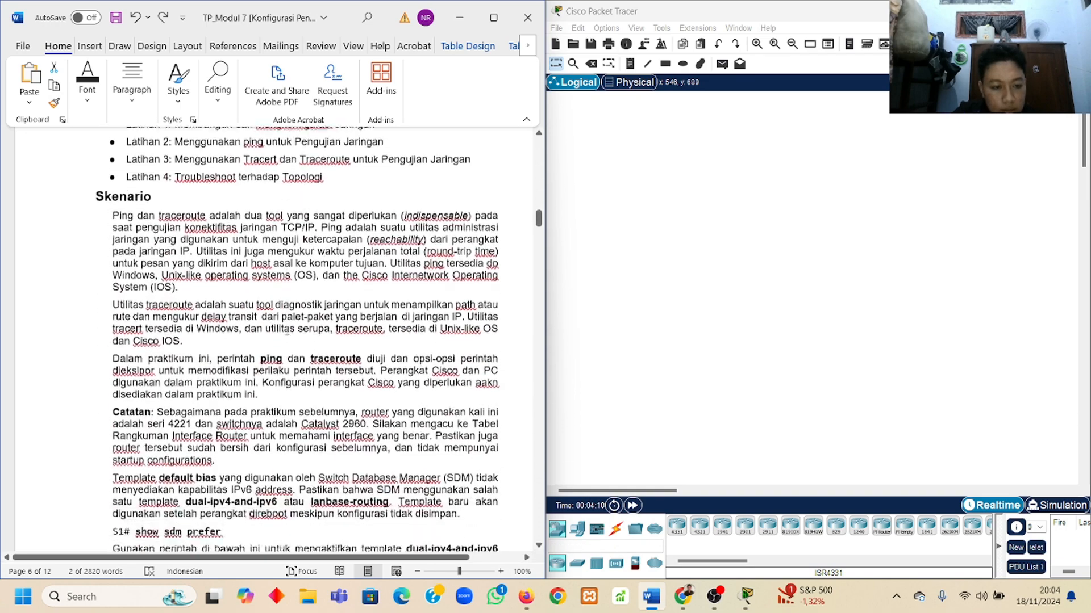
scroll(287, 329, "down", 3)
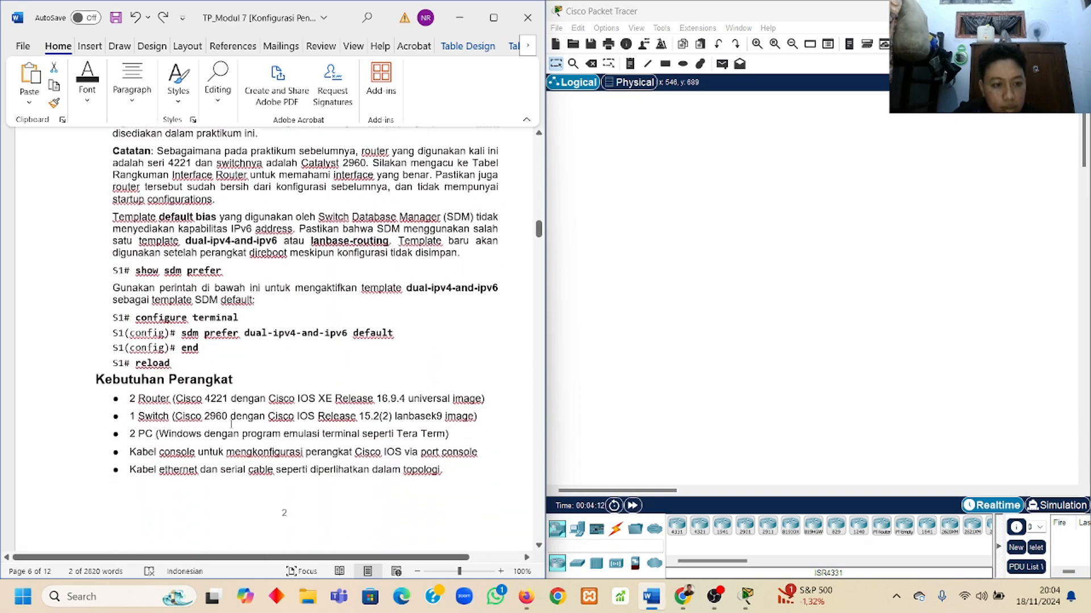
left_click(678, 527)
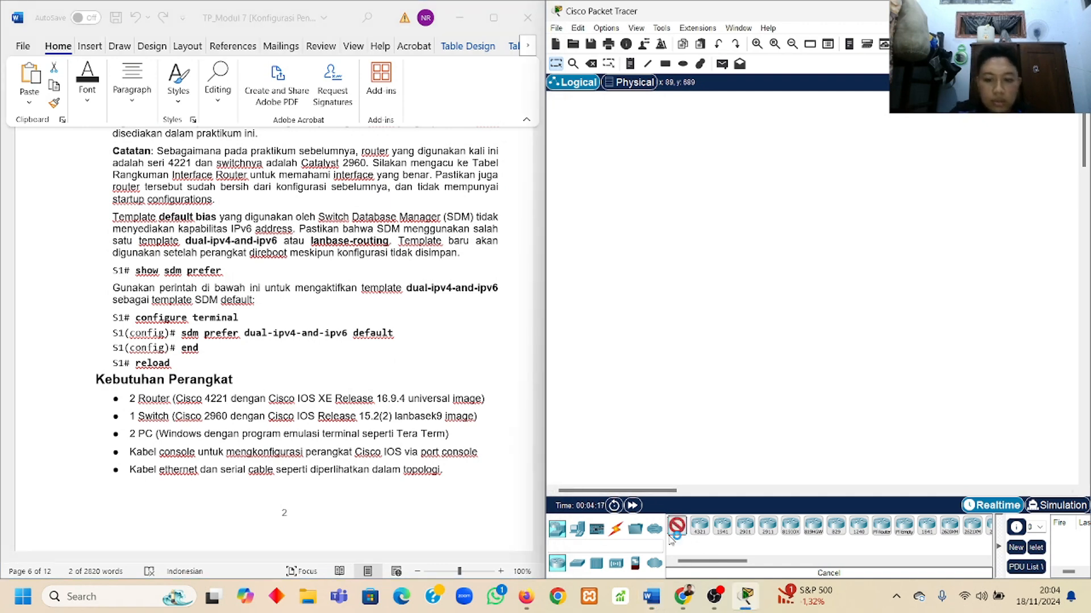
left_click(694, 260)
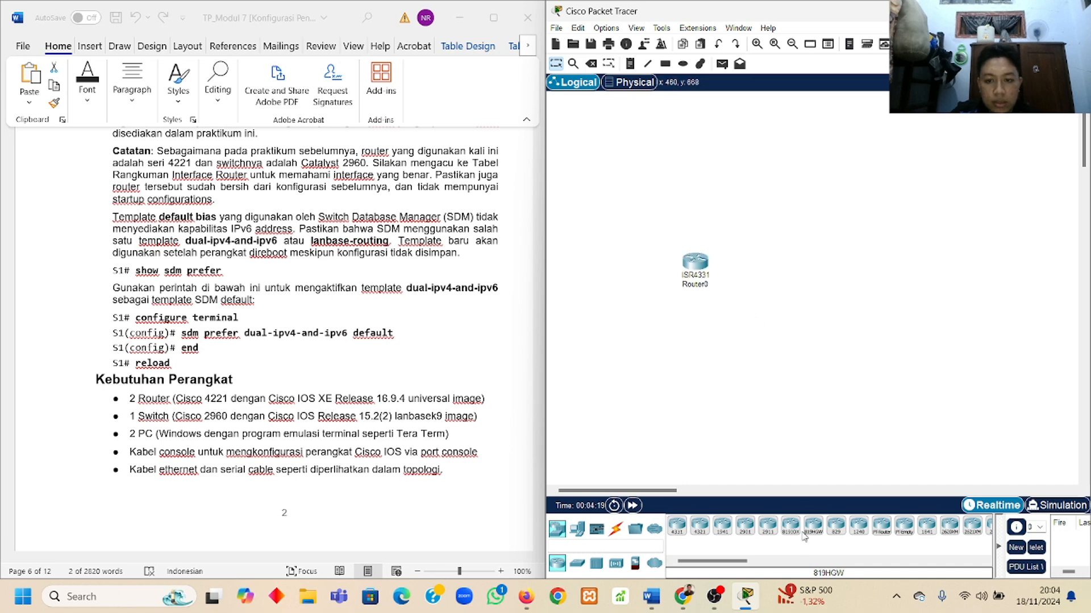
left_click(677, 526)
left_click(786, 263)
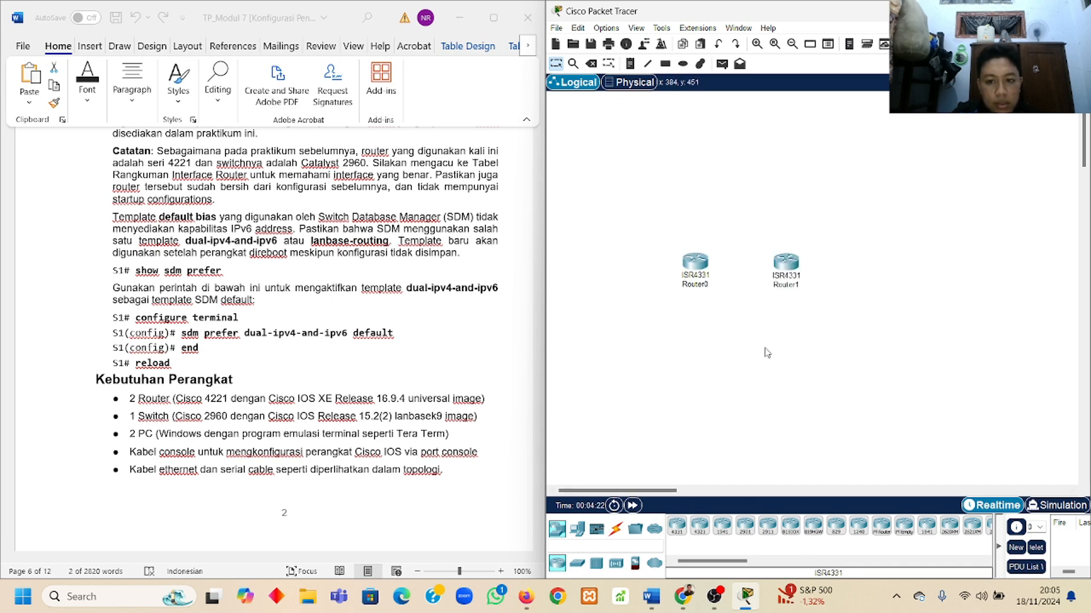
Following the topology diagram, place a 2960-24TT switch to the left of the two routers
scroll(483, 377, "up", 20)
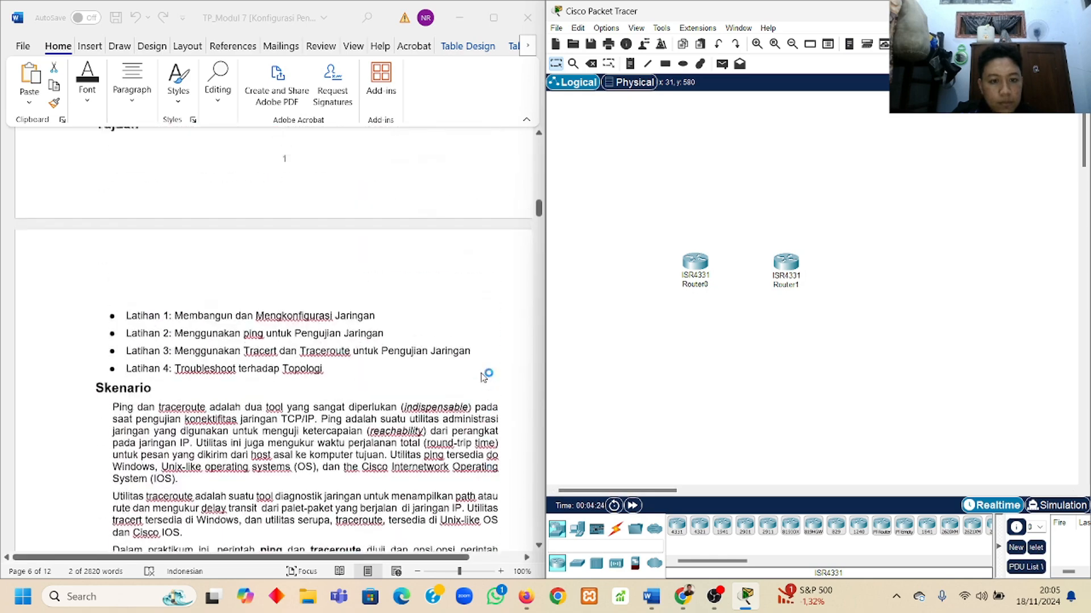
scroll(482, 378, "down", 3)
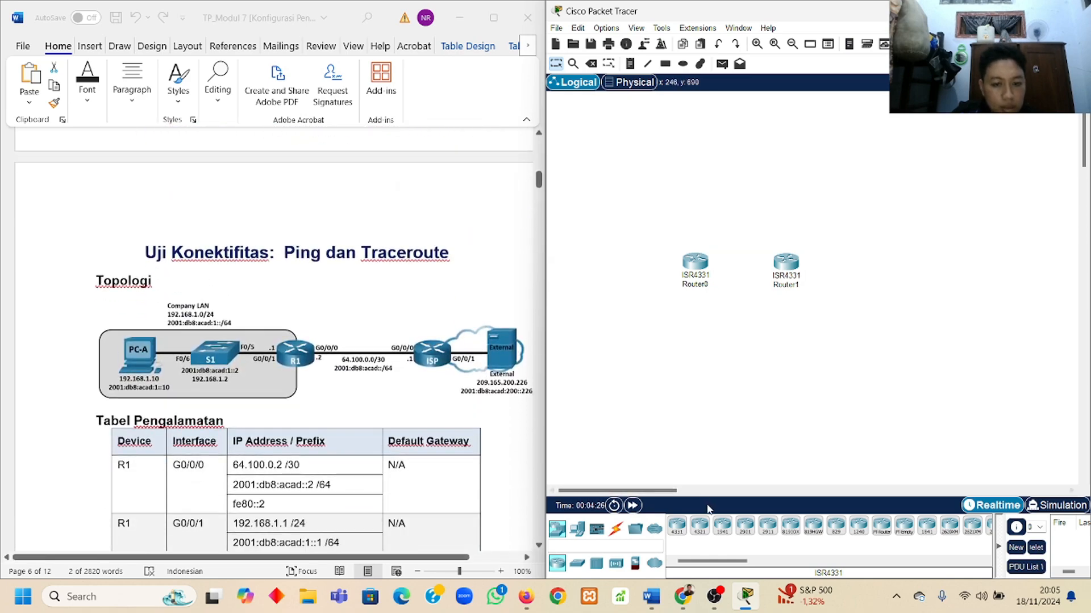
left_click(578, 563)
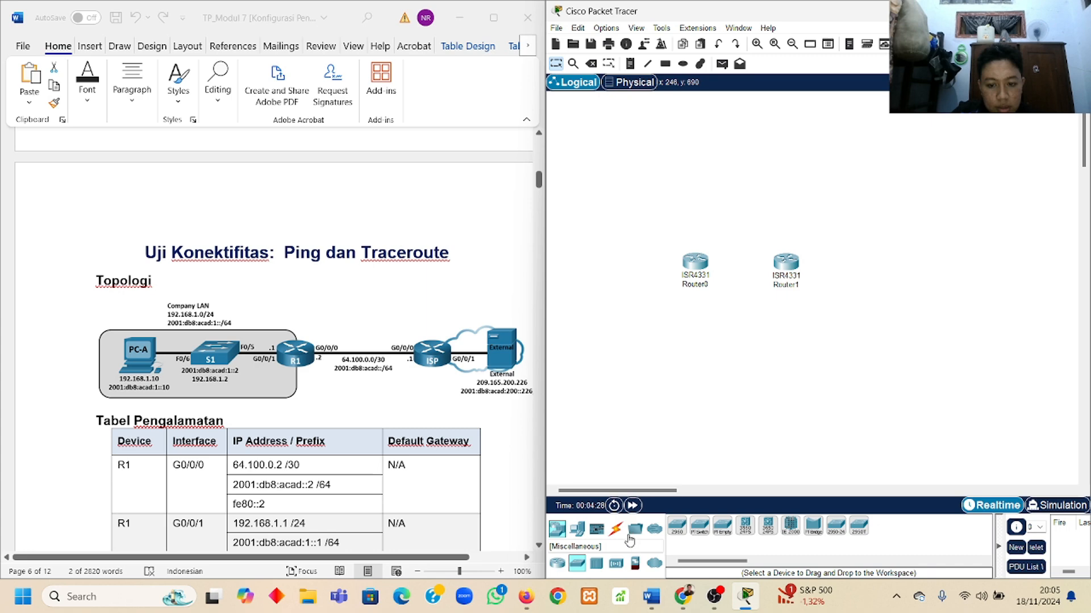
left_click(676, 526)
left_click(631, 277)
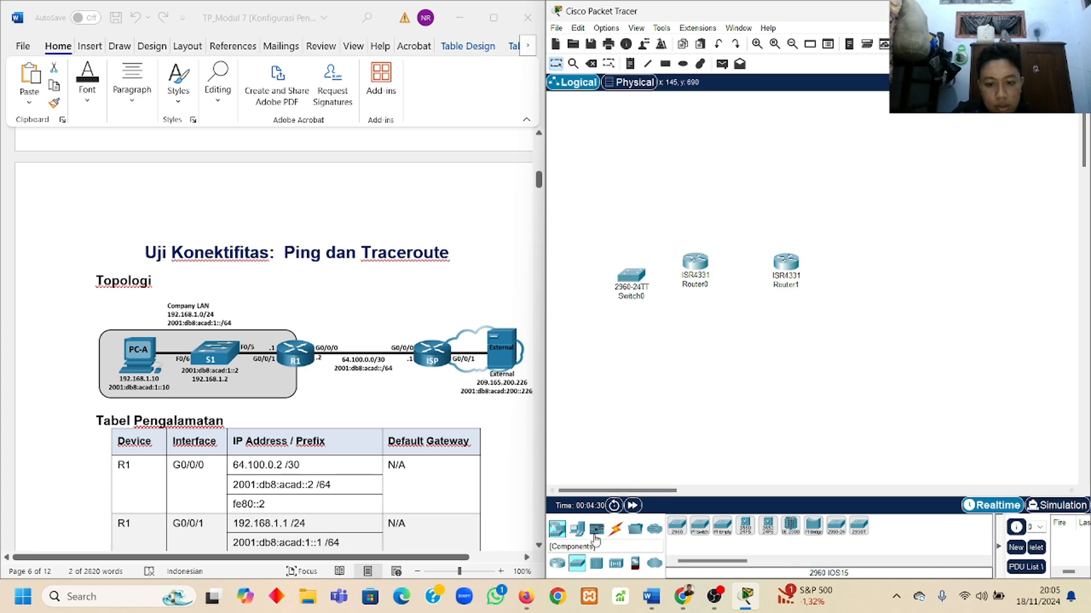
Place a PC to the left of the switch and a server to the right of the second router
left_click(576, 532)
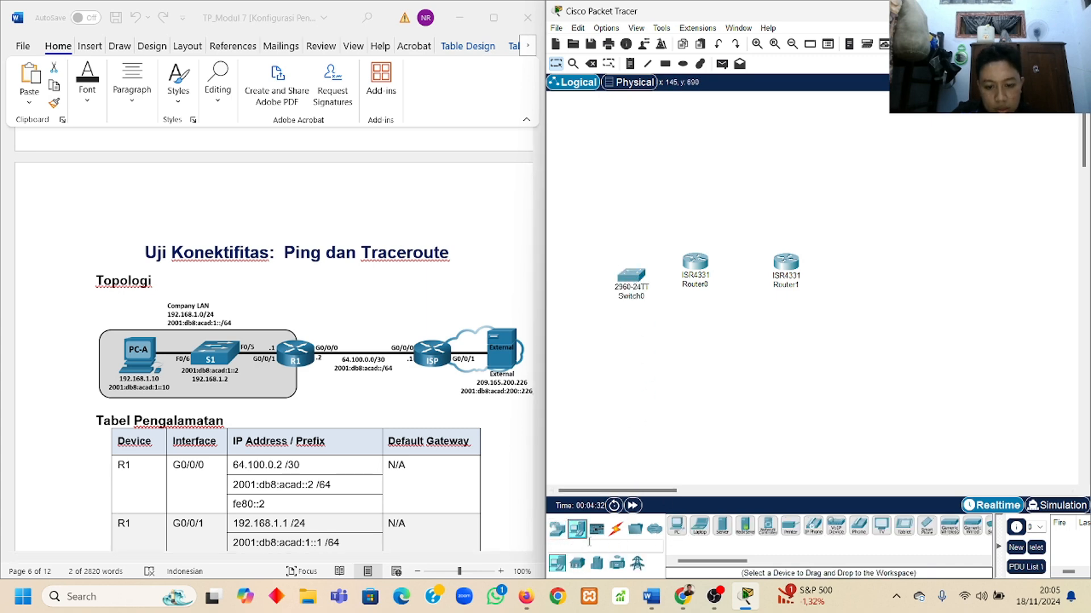
left_click(677, 527)
left_click(574, 306)
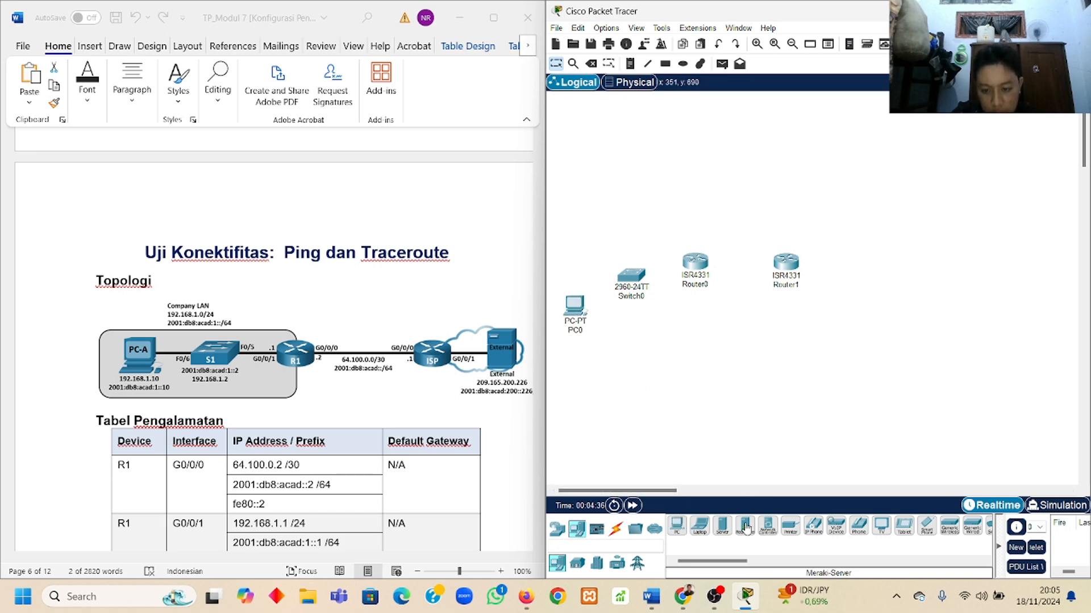
left_click(722, 526)
left_click(892, 263)
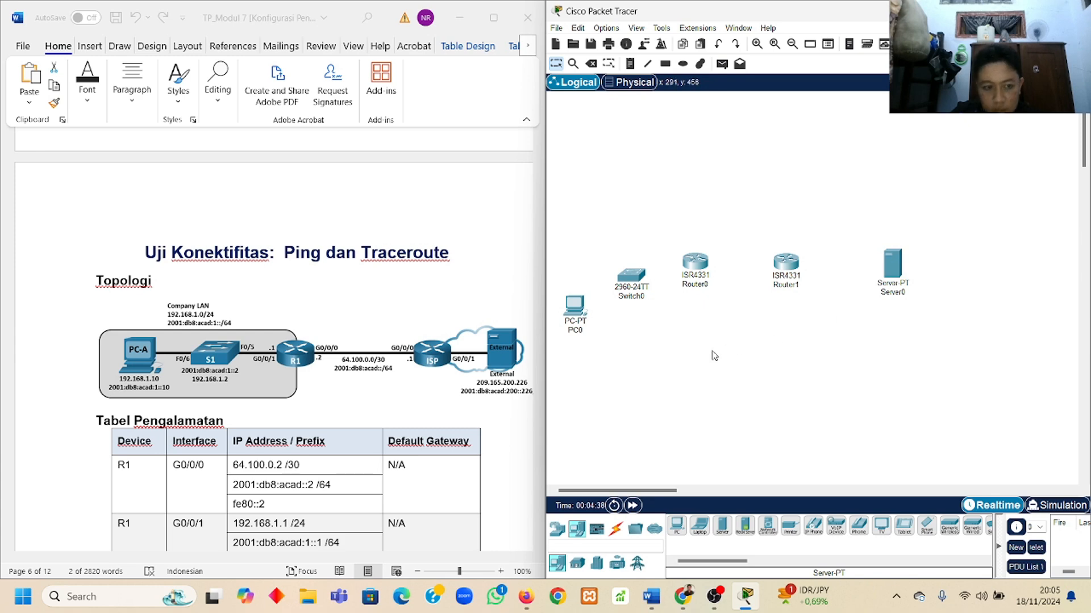
Rename the PC as PC-A and the switch as S1
left_click(585, 330)
key("BackSpace")
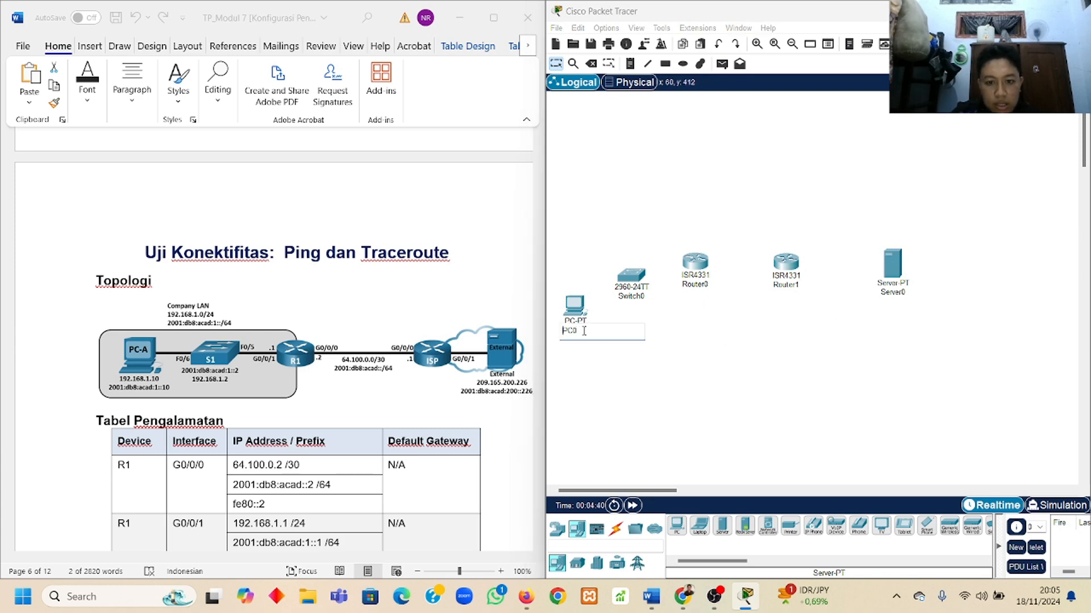
type("-A")
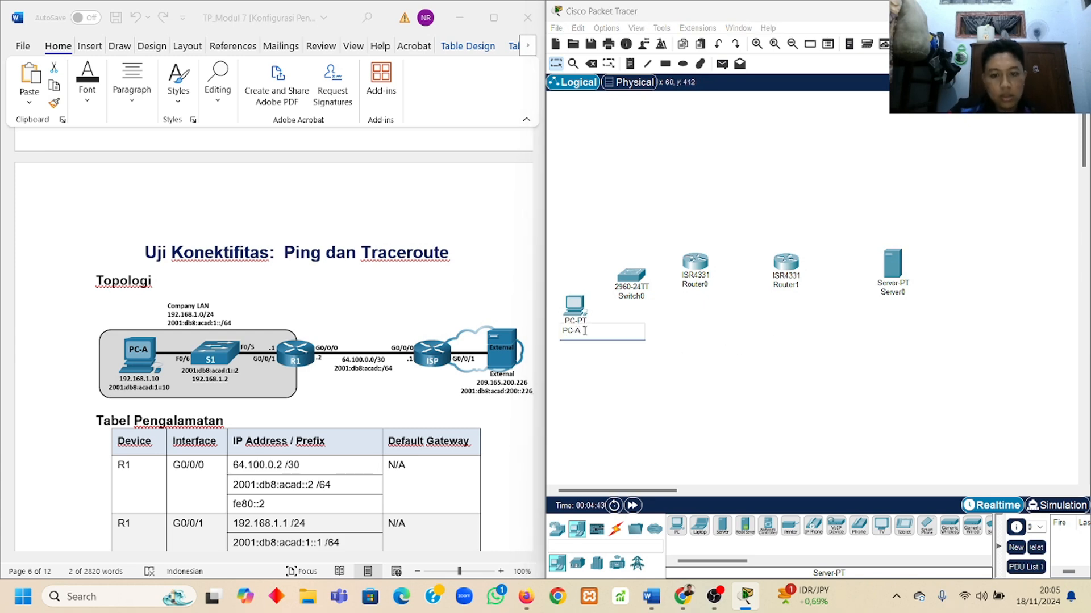
left_click(645, 293)
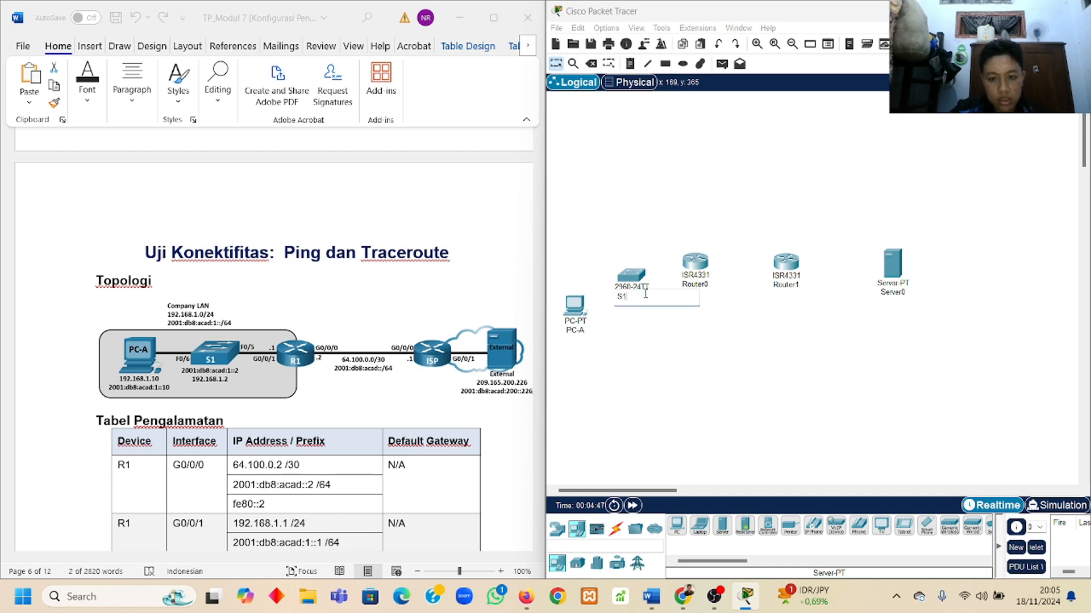
Rename the router nearest the switch as R1, the other router as ISP, and the server as External
left_click(710, 278)
left_click(860, 88)
left_click(705, 280)
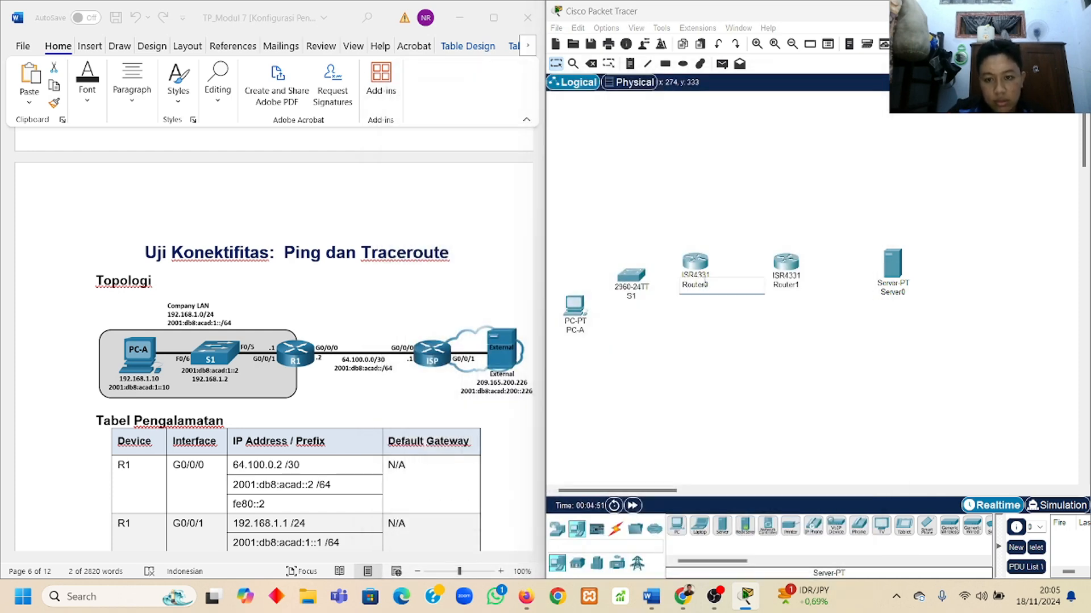
type("1")
left_click(798, 285)
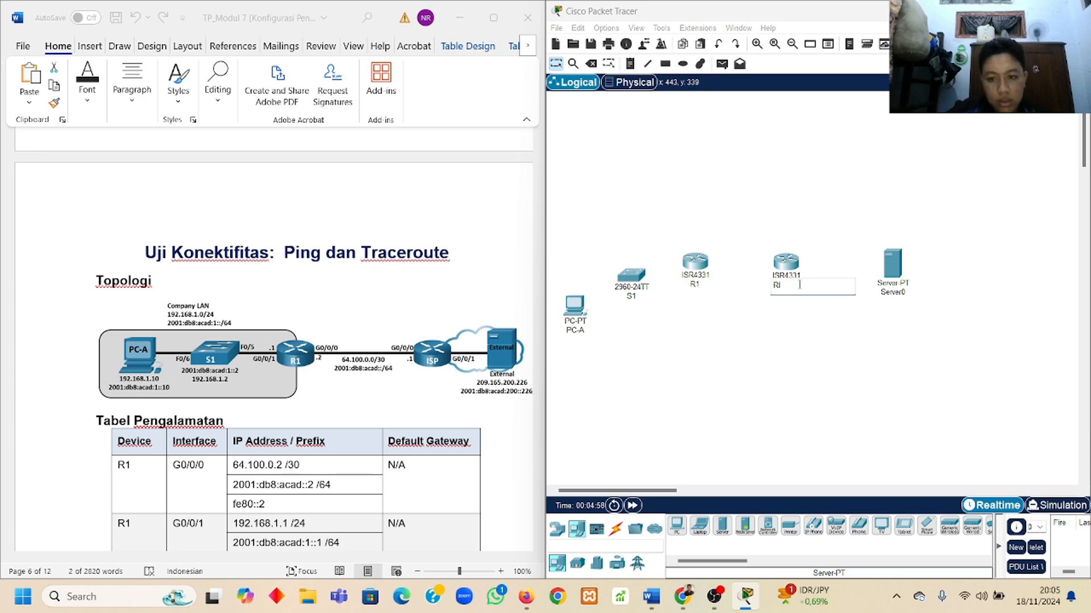
type("ISP")
left_click(893, 292)
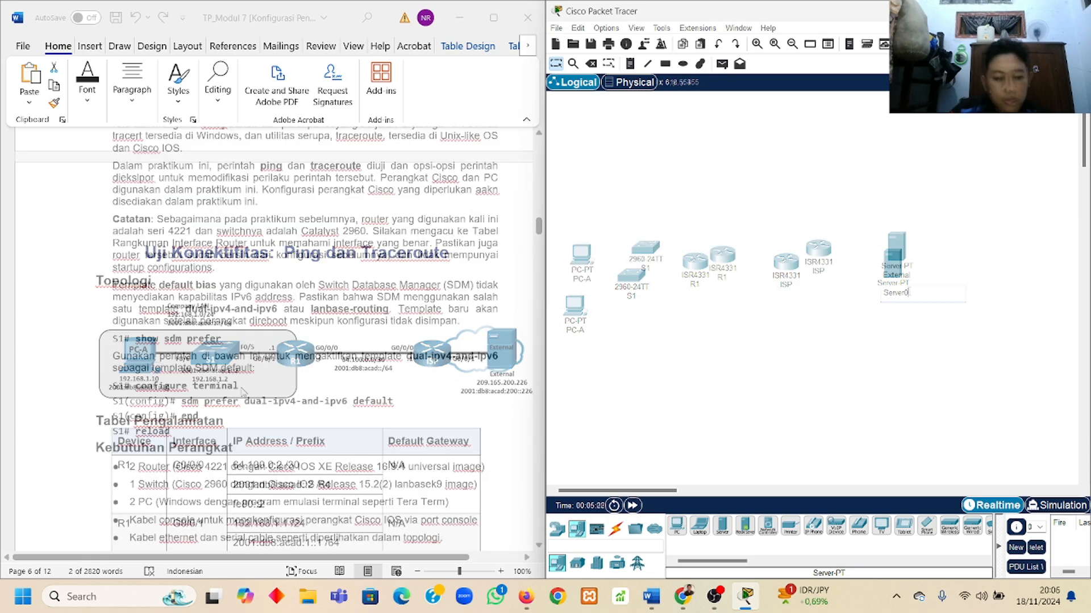
Read the lab document's notes on enabling the dual-ipv4-and-ipv6 SDM template on S1
scroll(242, 392, "down", 1)
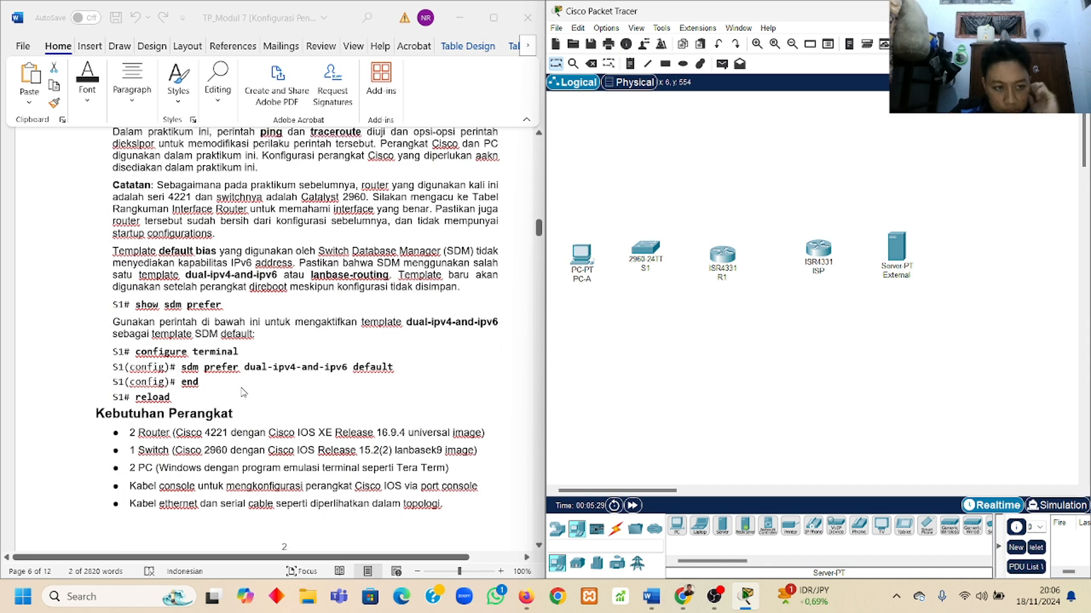
scroll(243, 392, "up", 6)
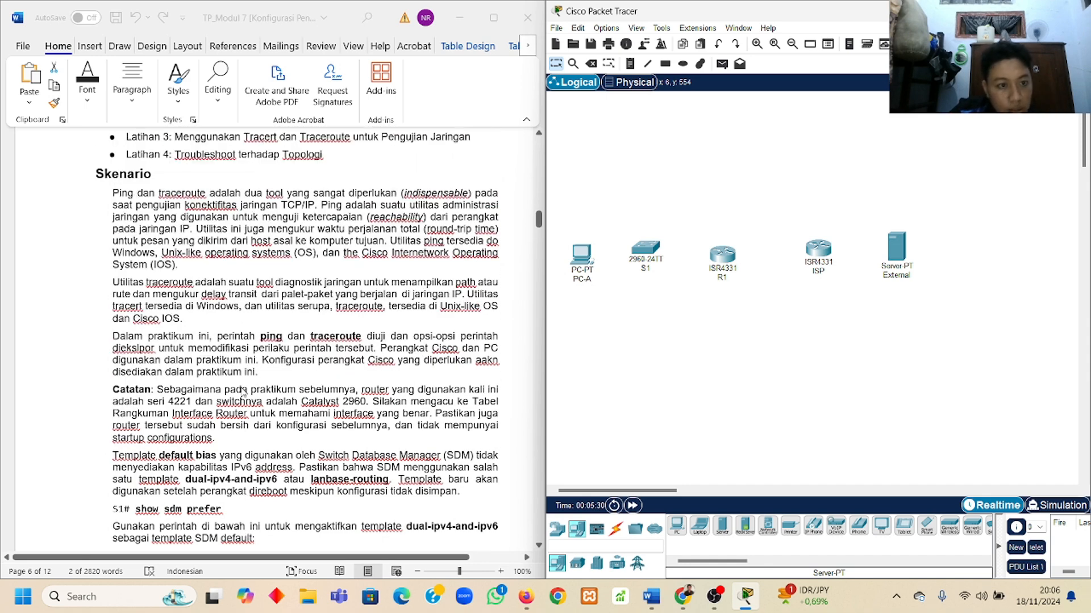
scroll(243, 392, "down", 2)
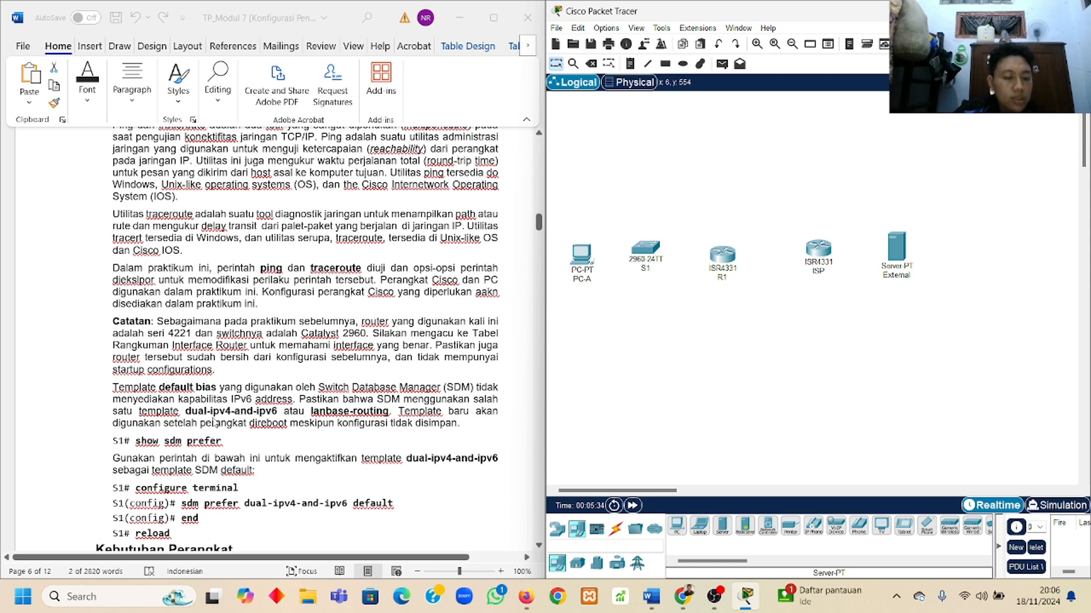
scroll(190, 448, "down", 1)
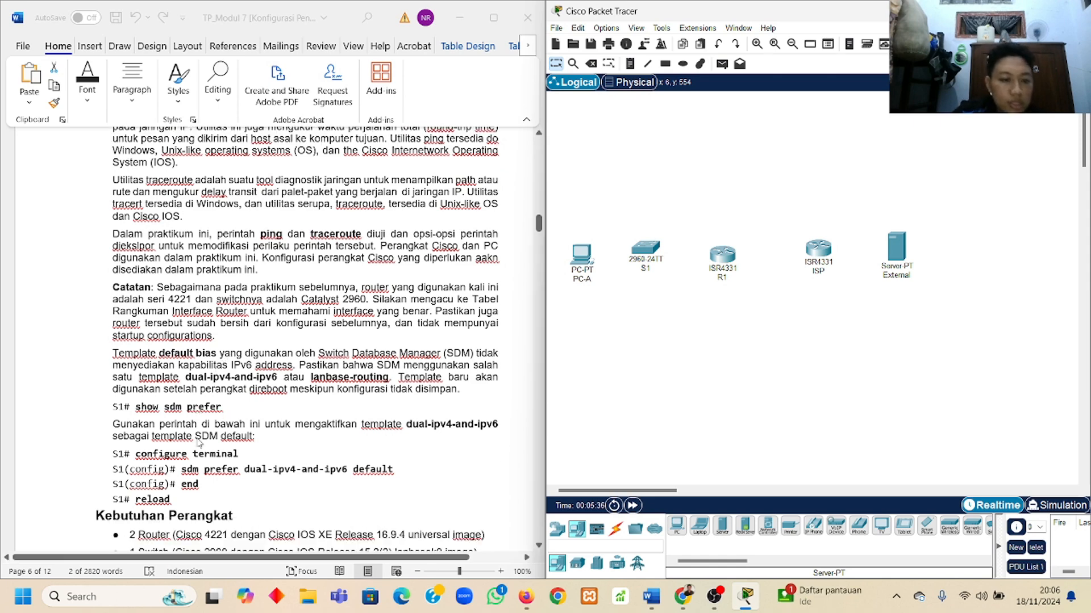
scroll(213, 393, "up", 1)
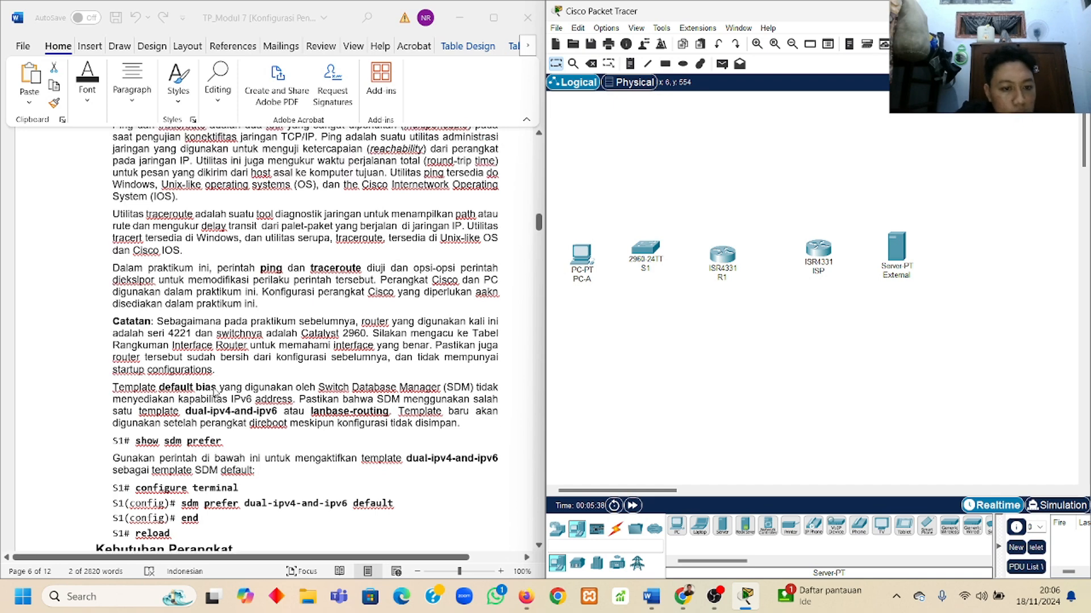
scroll(214, 392, "down", 1)
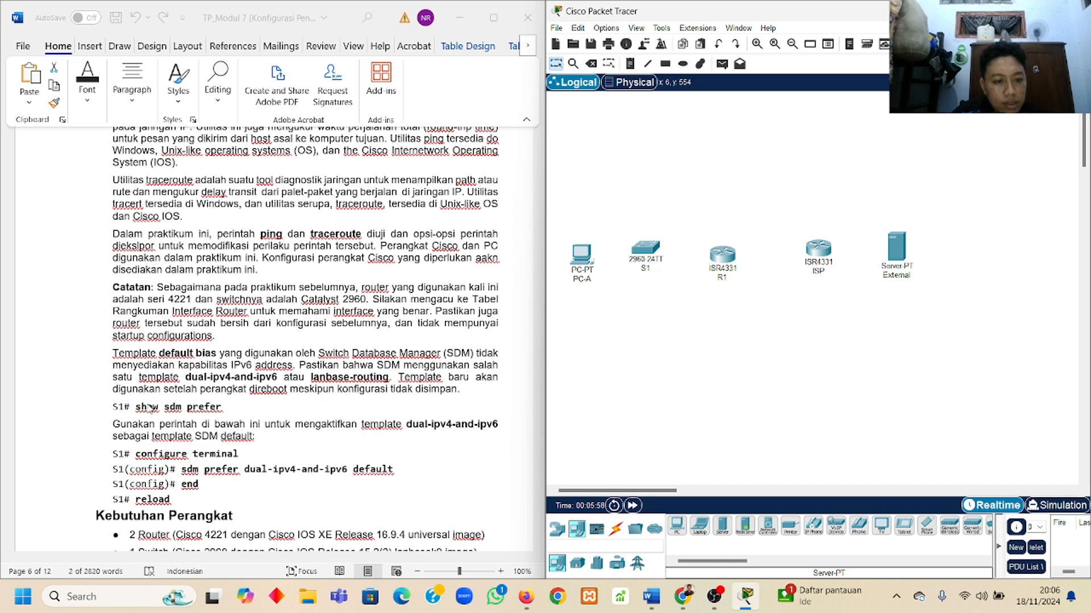
scroll(198, 421, "down", 1)
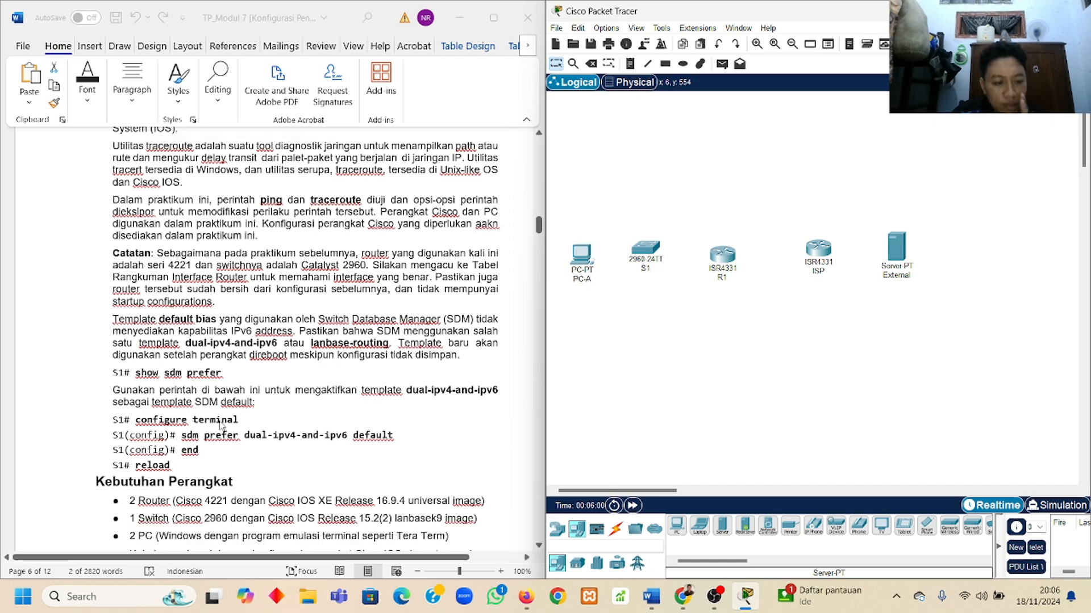
On S1's command line, enter privileged and global configuration mode and set the hostname to S1
left_click(646, 248)
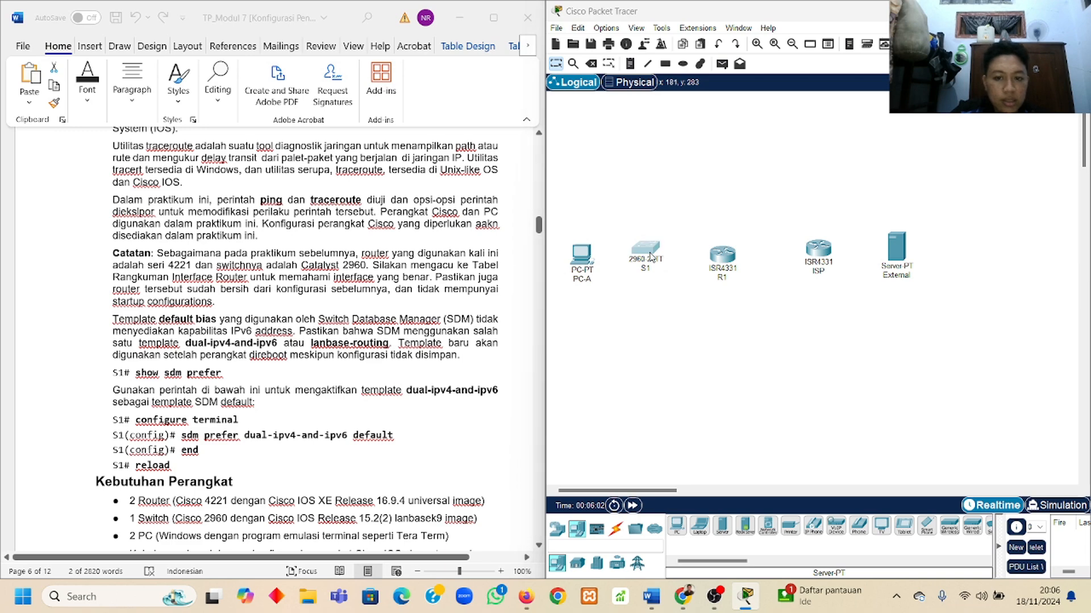
left_click(477, 112)
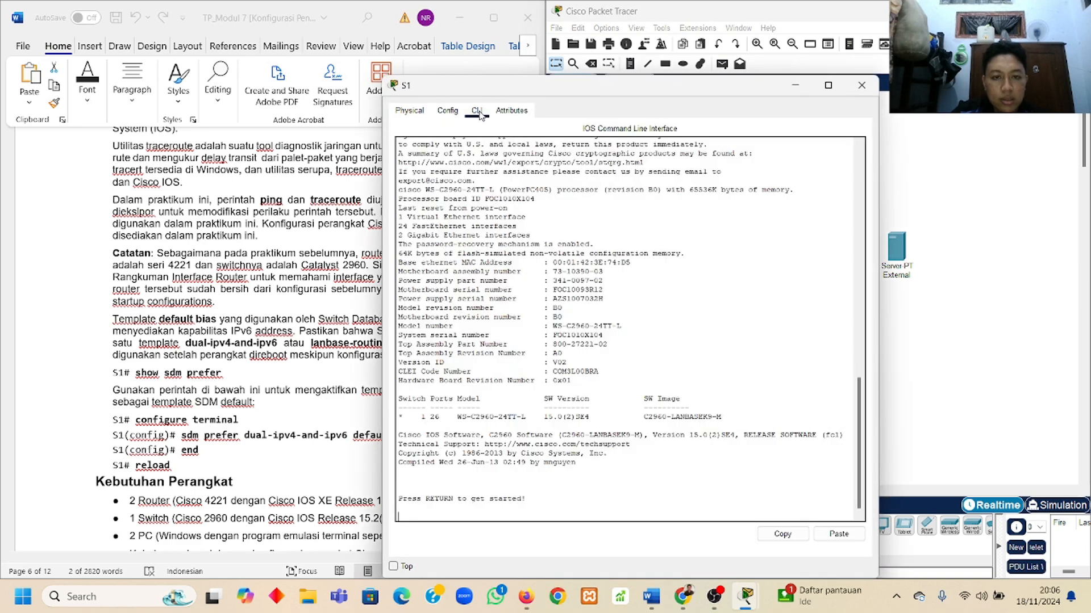
key("Return")
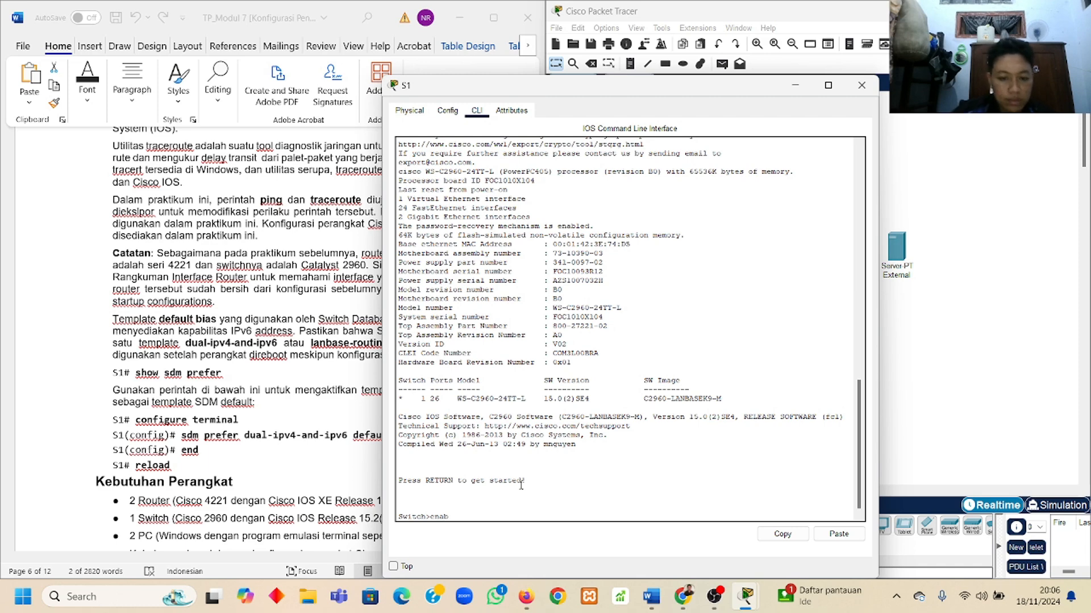
key("Return")
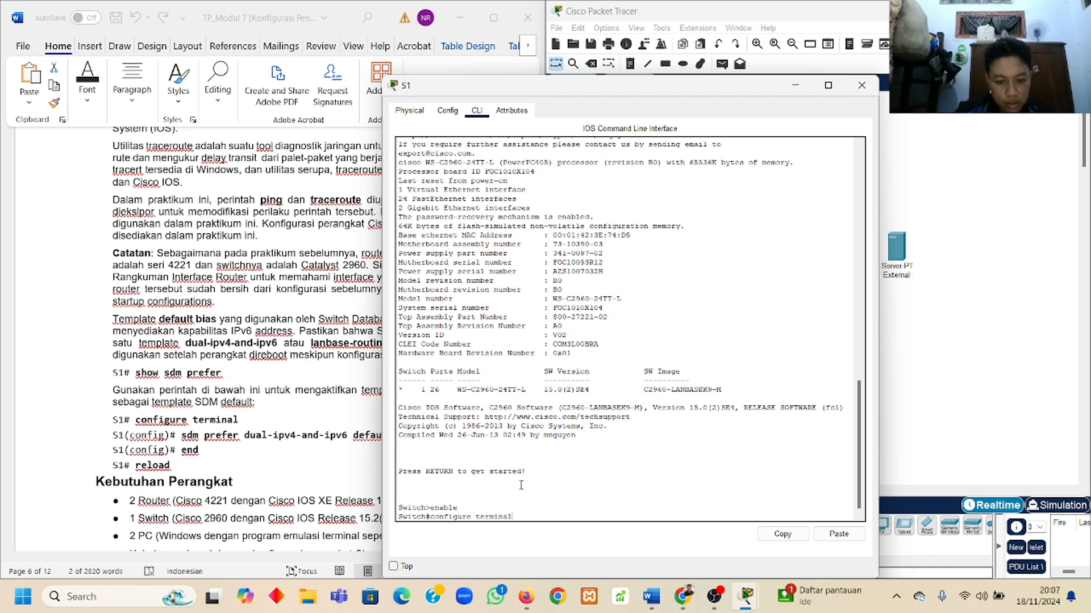
type("configure terminal")
key("Return")
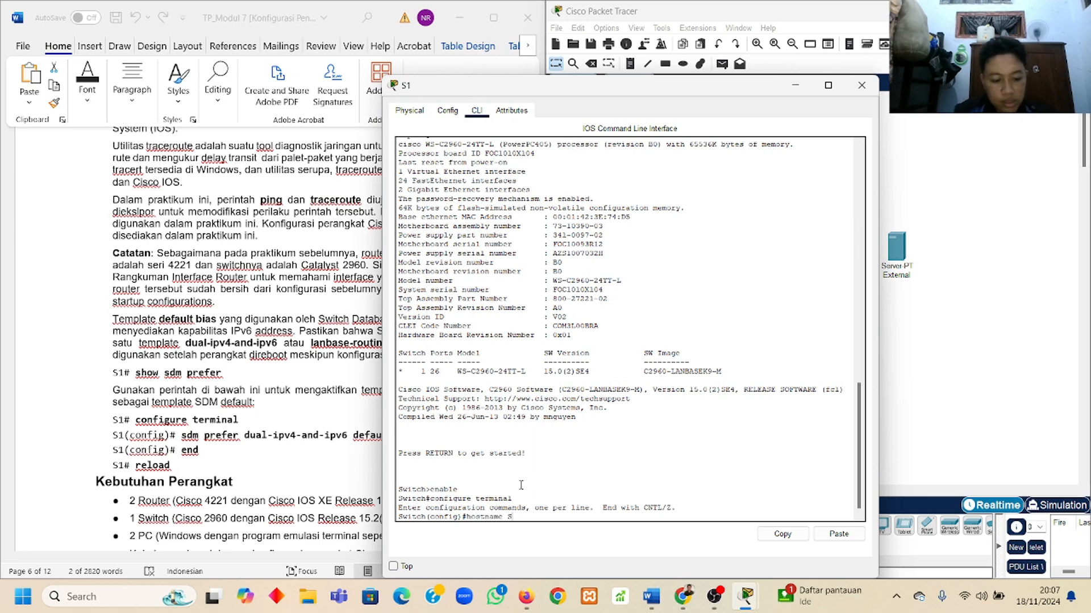
type("hostname S1")
key("Return")
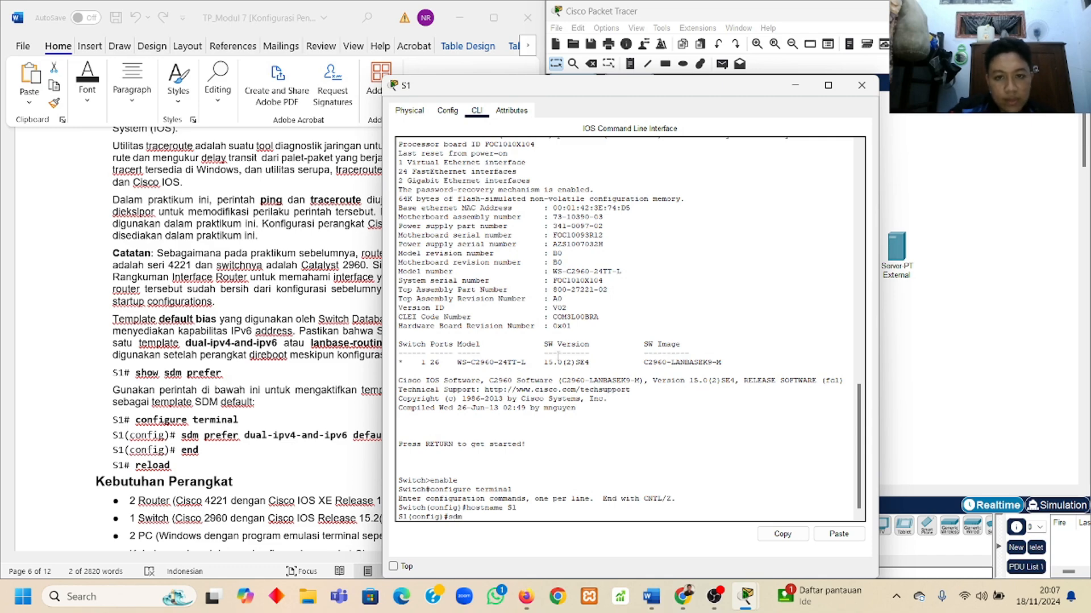
Copy the command "sdm prefer dual-ipv4-and-ipv6 default" from the lab document and run it in S1's global configuration mode
left_click(690, 103)
left_click_drag(702, 91, 809, 84)
left_click(181, 435)
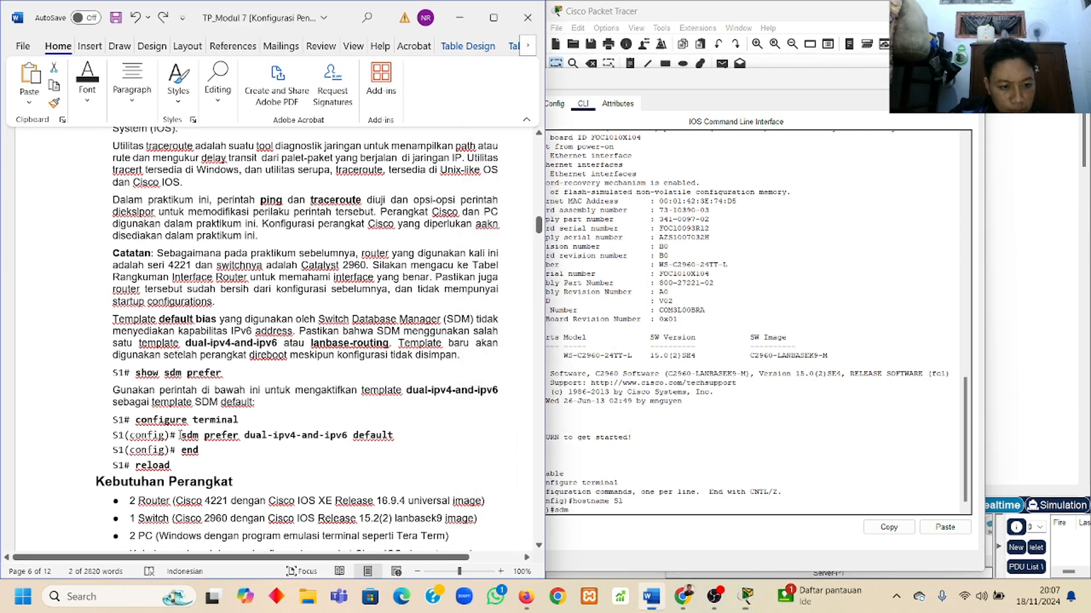
left_click_drag(181, 436, 401, 432)
key("ctrl+c")
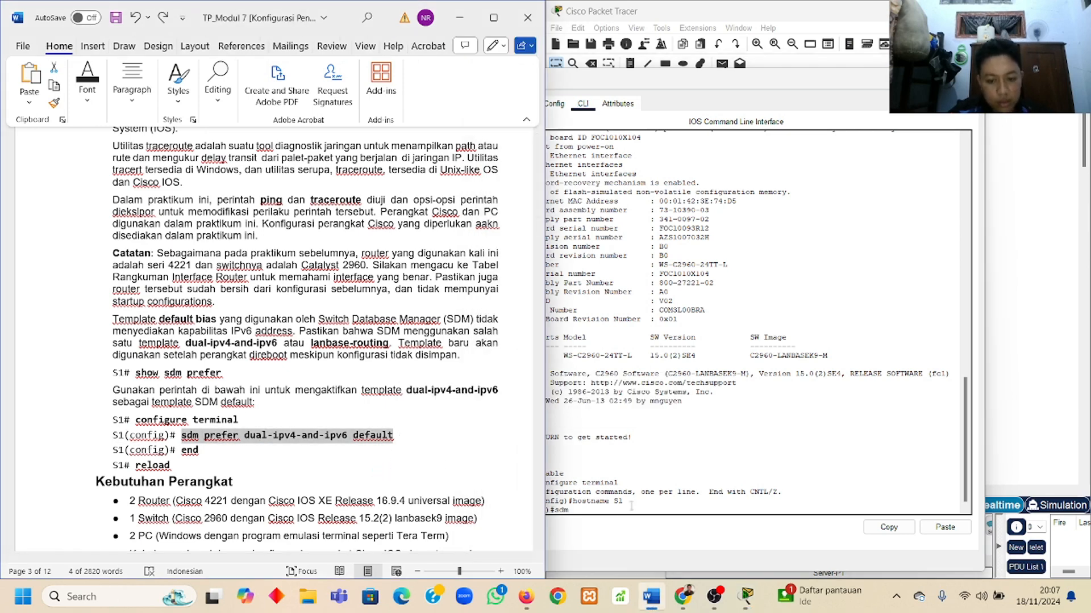
left_click(618, 513)
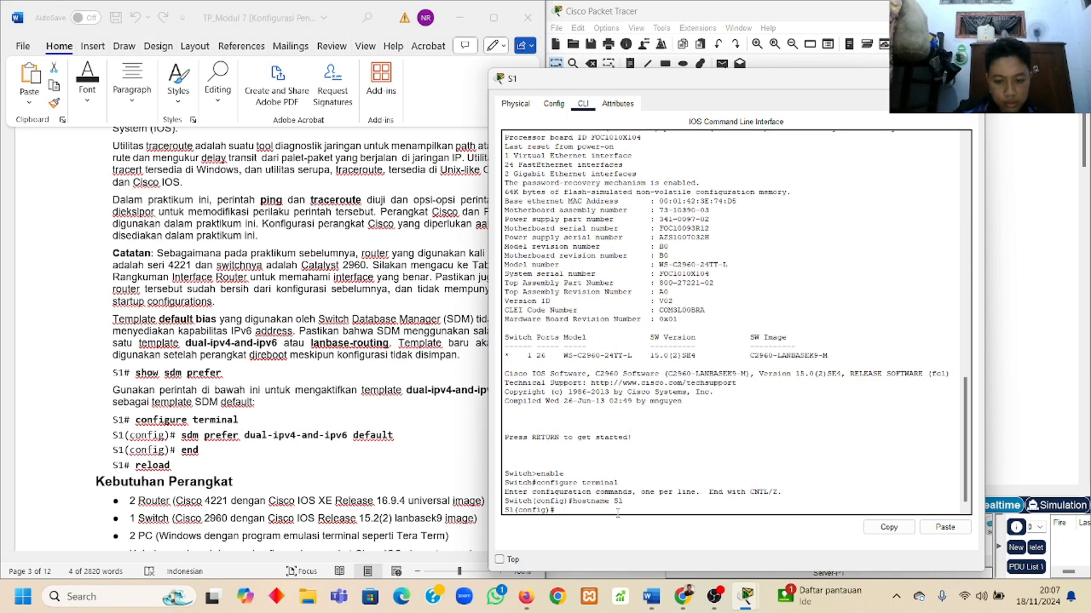
key("ctrl+v")
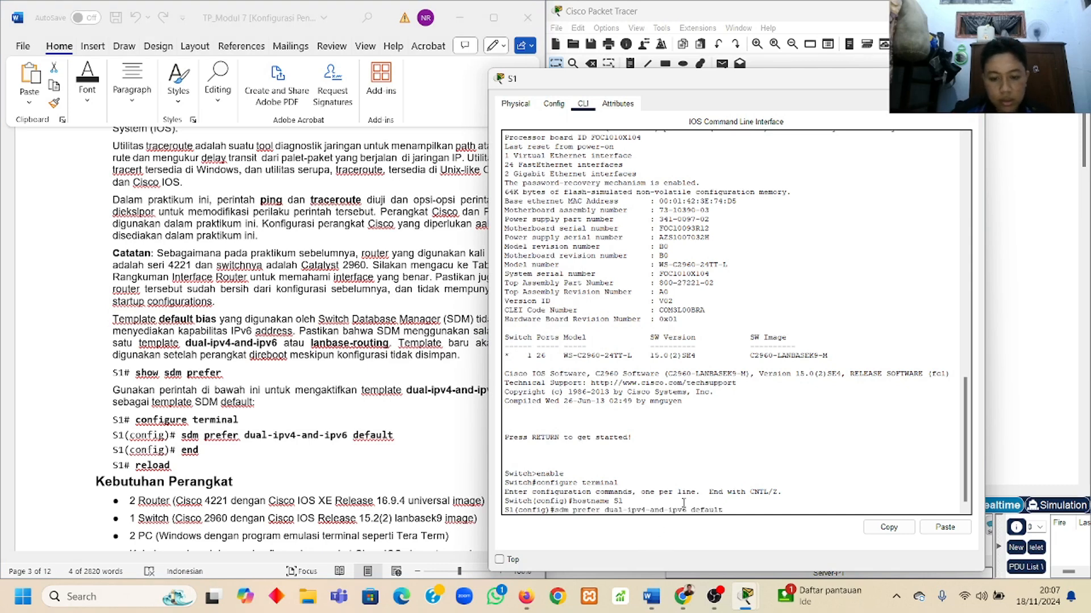
key("Return")
End S1's configuration mode and reload the switch, saving the modified configuration, and close its window after it restarts
type("end")
key("Return")
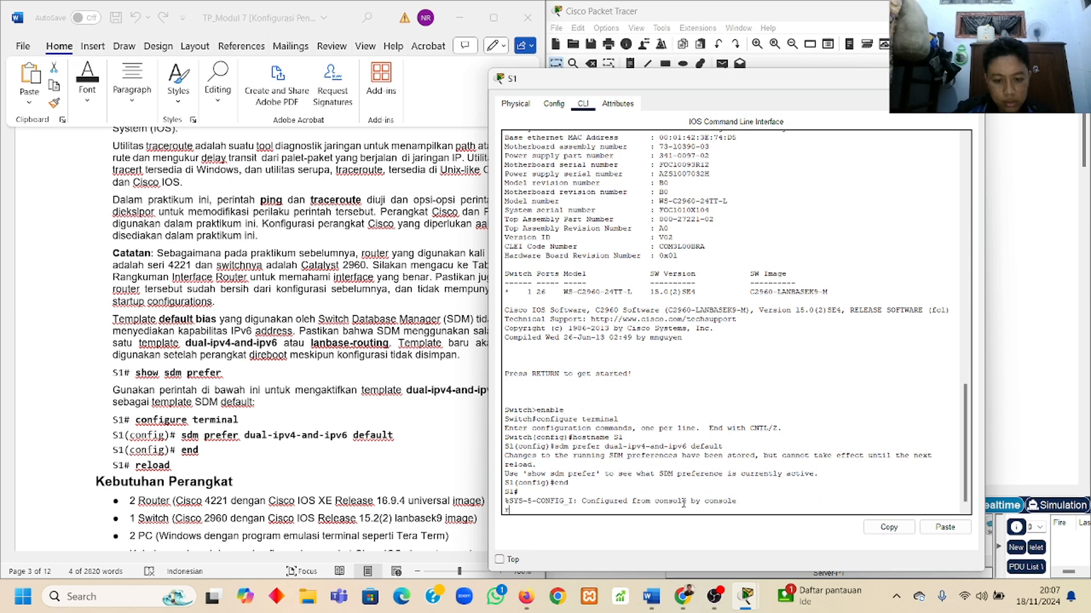
key("Return")
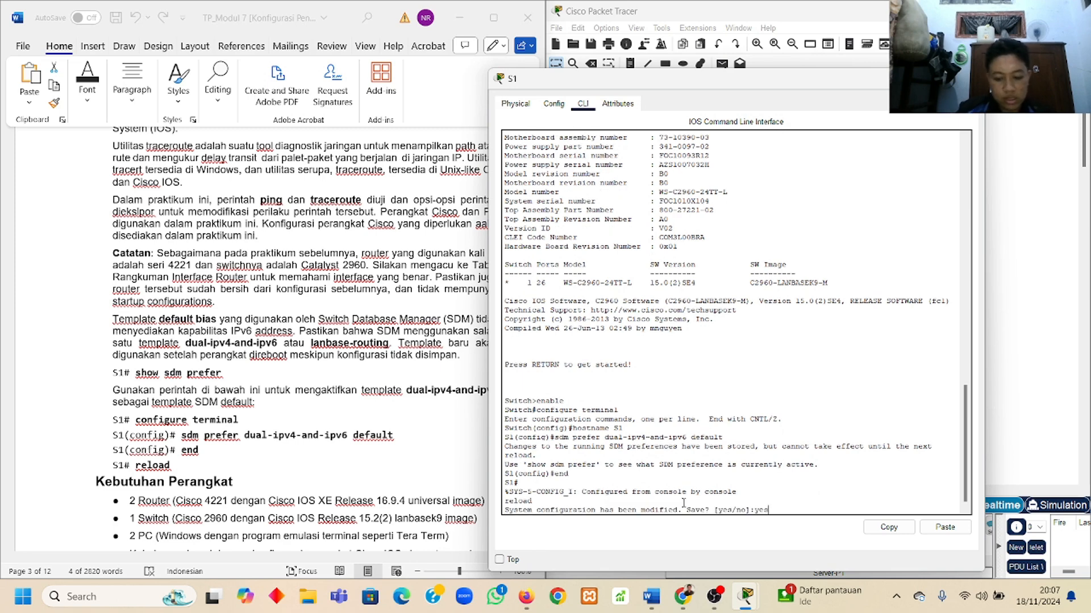
type("yes")
key("Return")
key("Return")
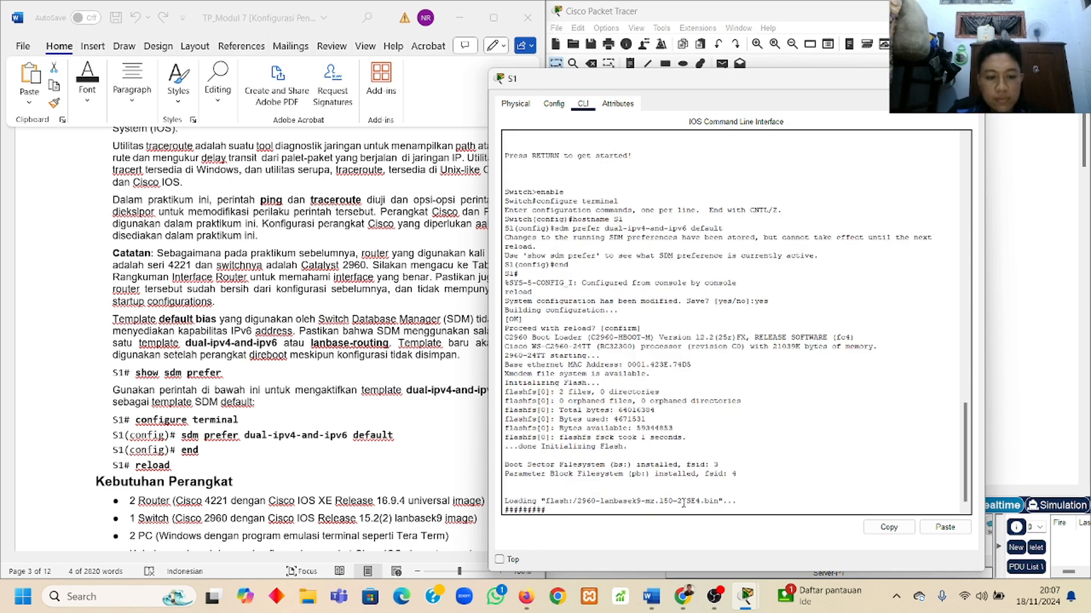
scroll(346, 348, "down", 10)
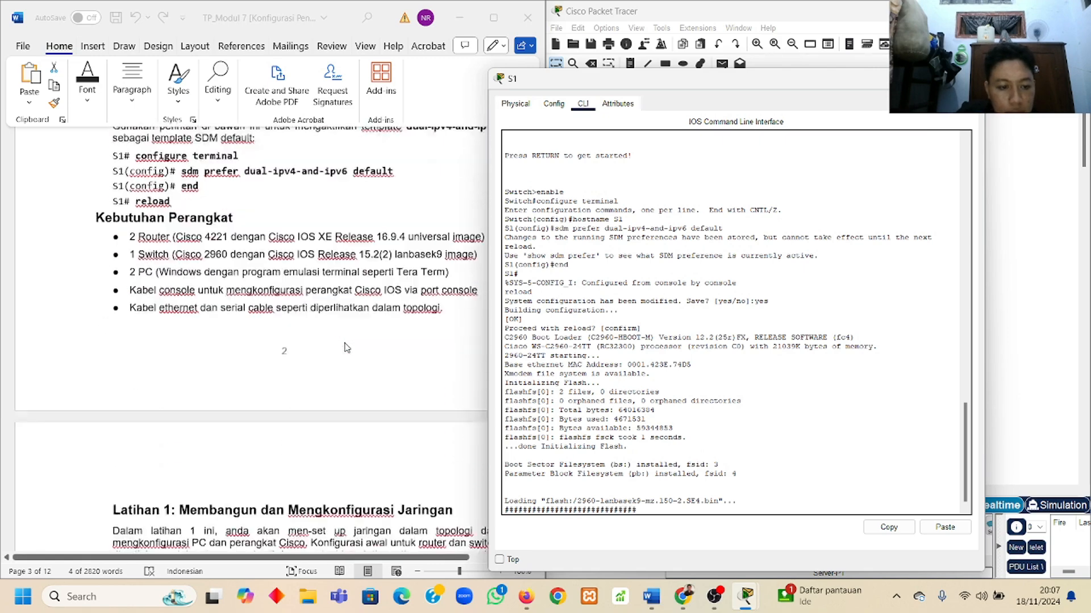
scroll(345, 348, "down", 1)
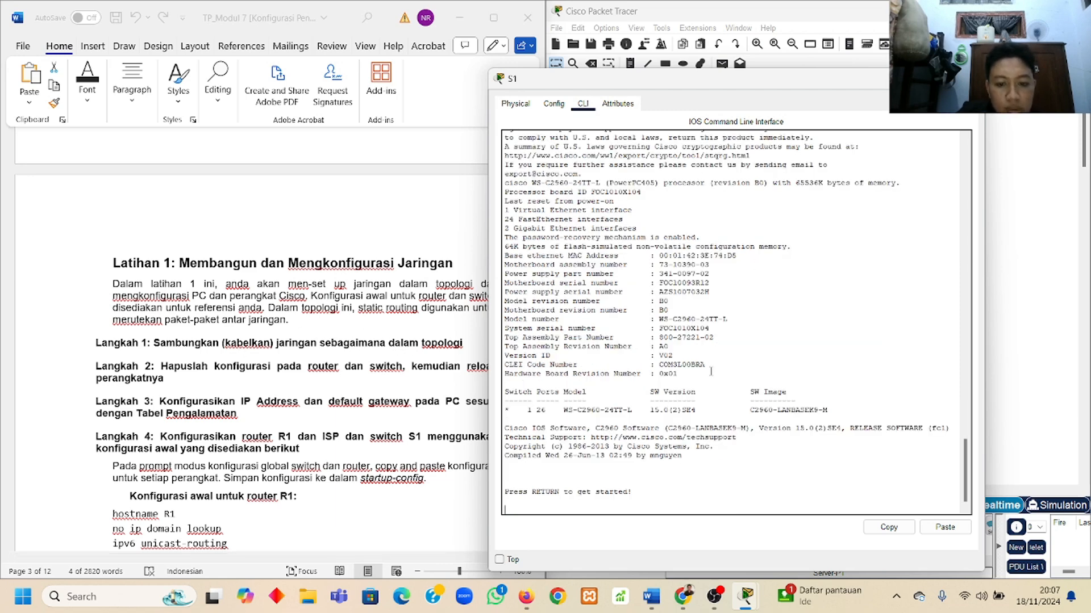
key("Return")
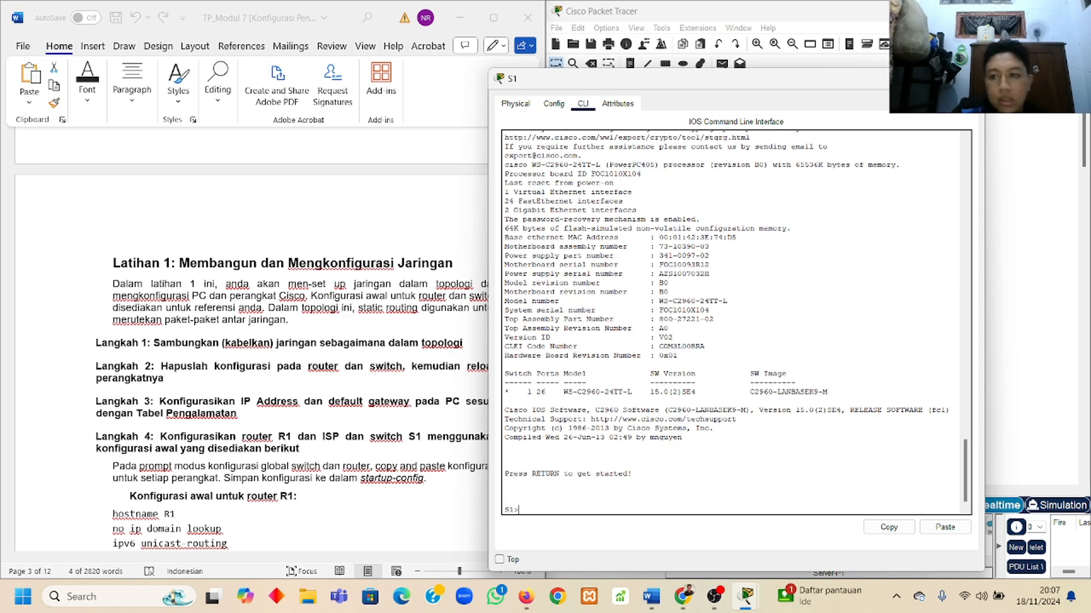
left_click(965, 78)
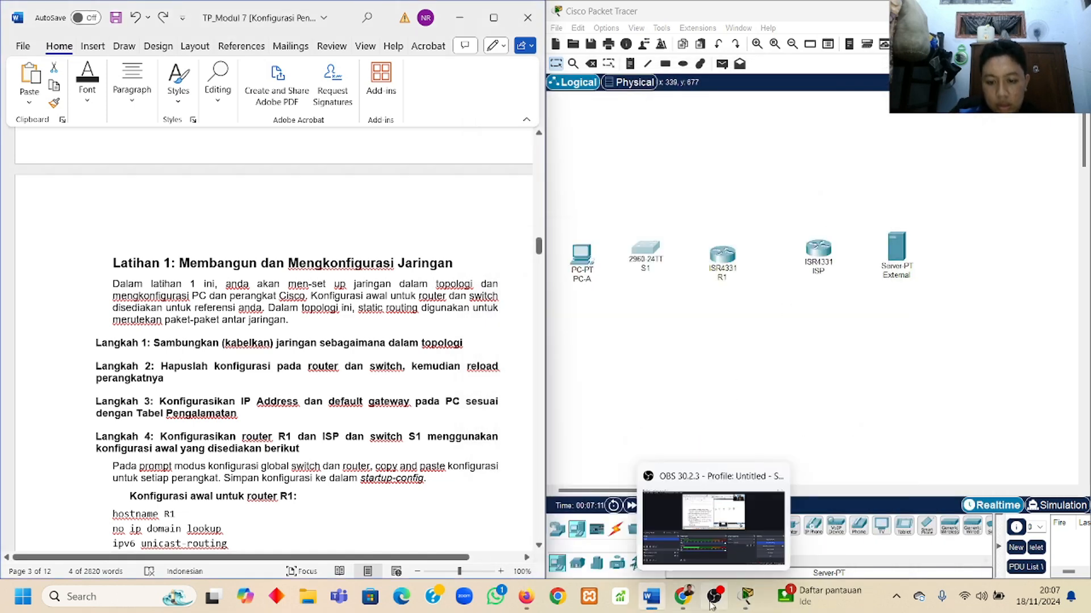
Following the topology diagram, connect PC-A to S1's FastEthernet0/6 with a copper straight-through cable
mouse_move(652, 603)
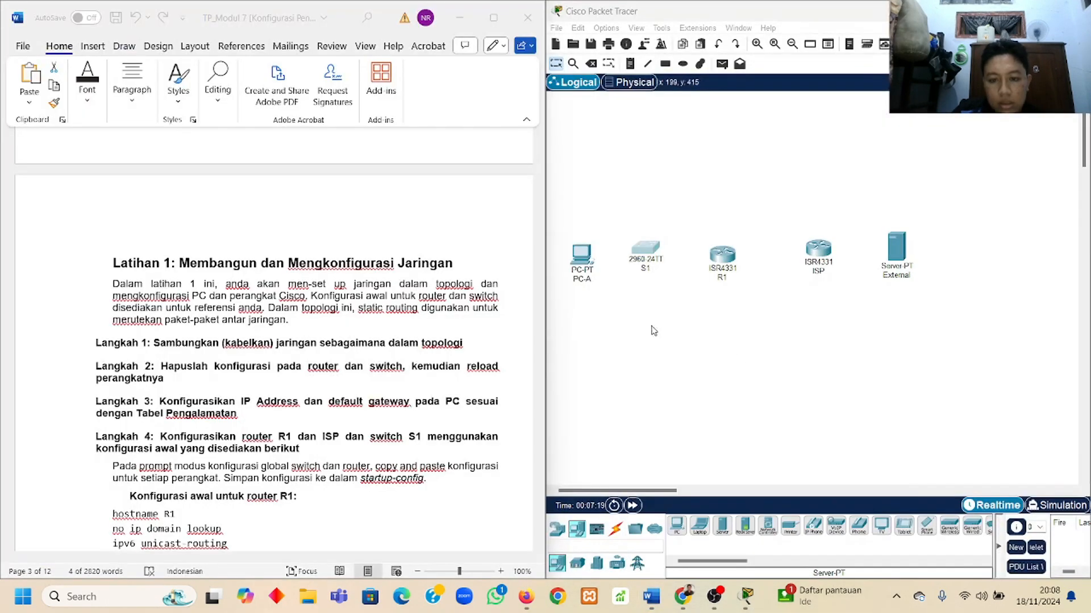
scroll(375, 448, "down", 1)
scroll(375, 448, "down", 1)
left_click(615, 528)
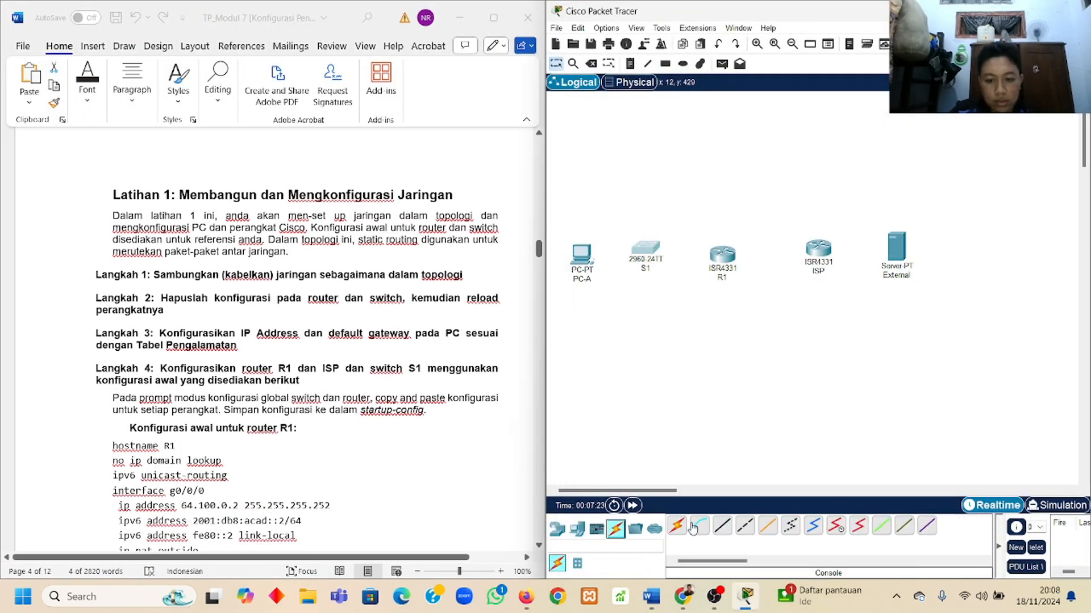
left_click(722, 526)
left_click(581, 253)
left_click(625, 314)
left_click(644, 249)
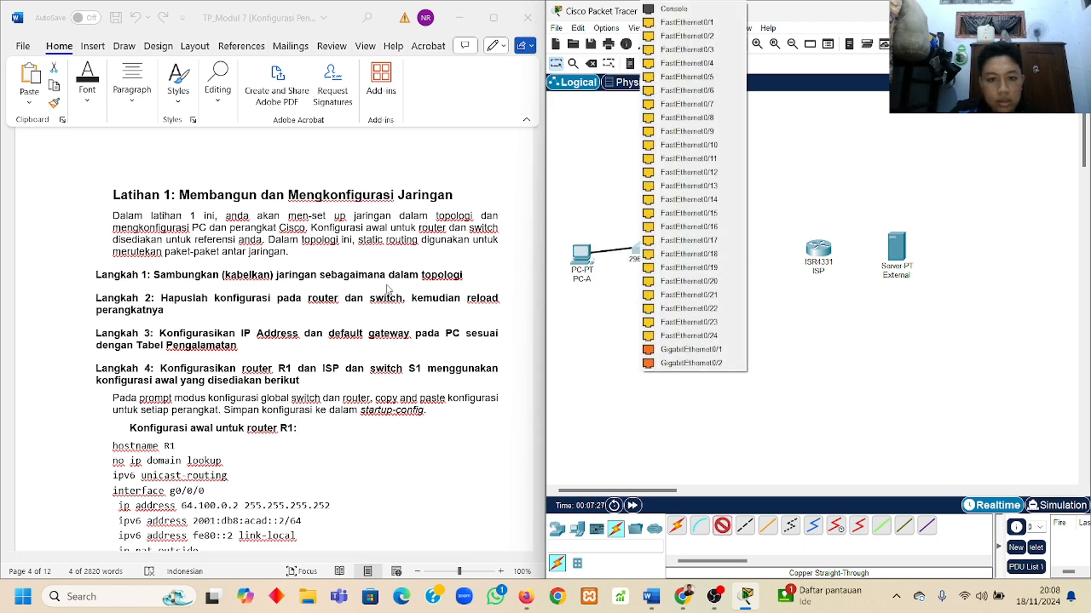
scroll(374, 448, "up", 15)
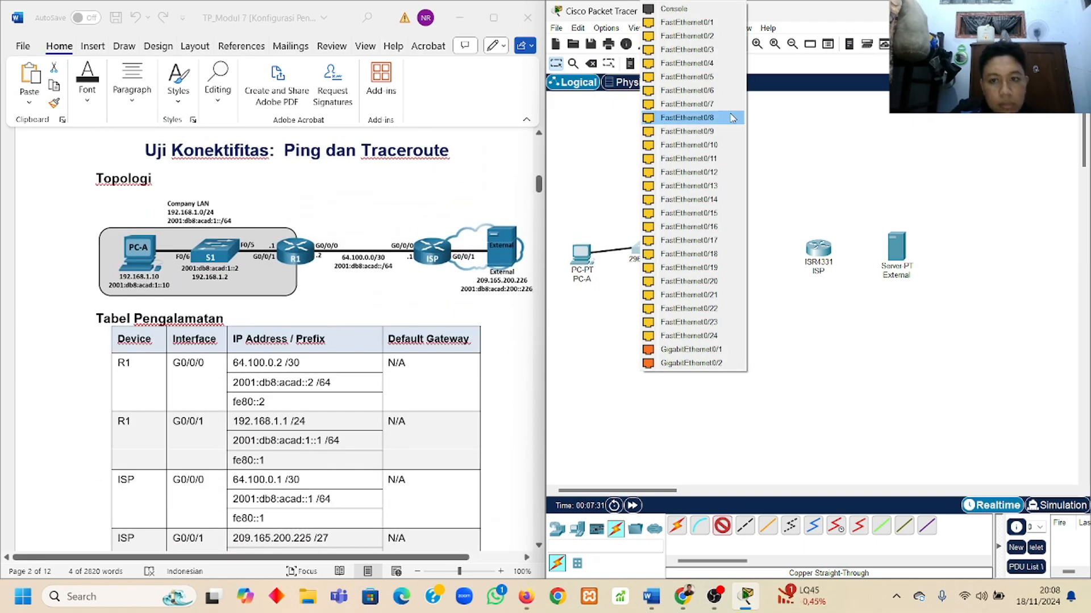
left_click(688, 90)
Following the topology diagram, connect a FastEthernet port of S1 to R1's GigabitEthernet0/0/1 with a copper straight-through cable
left_click(722, 526)
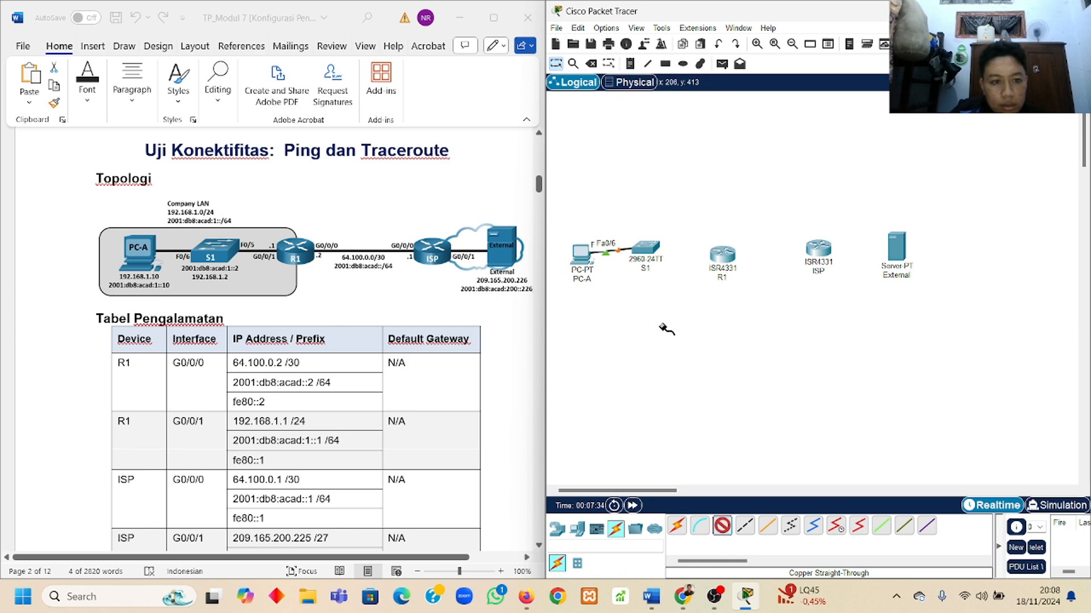
left_click(650, 249)
left_click(720, 322)
left_click(724, 252)
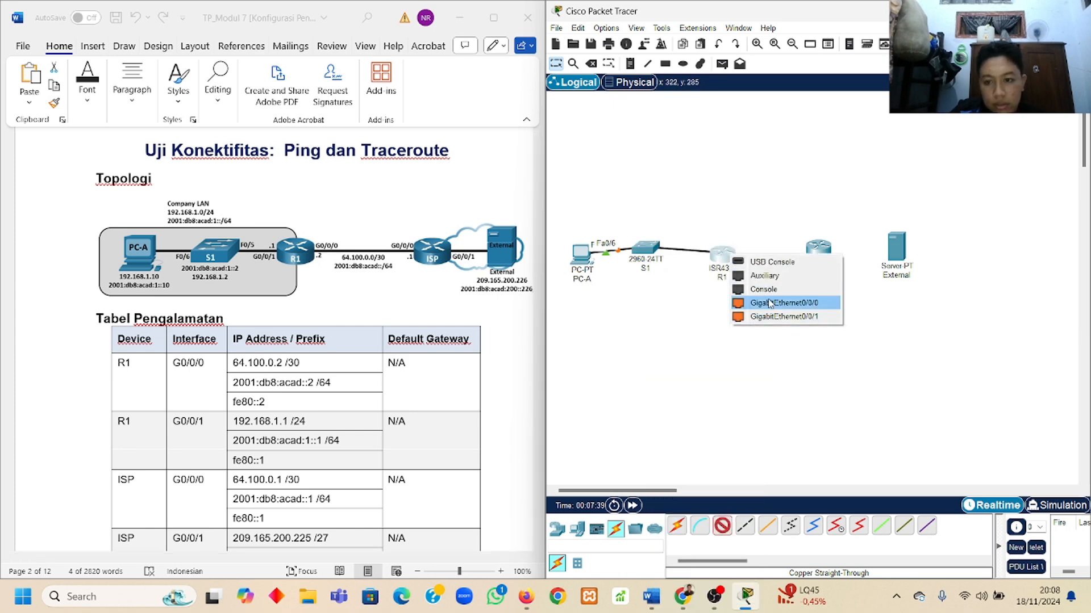
left_click(779, 316)
Connect R1's GigabitEthernet0/0/0 to ISP's GigabitEthernet0/0/0 with a copper cross-over cable
left_click(745, 526)
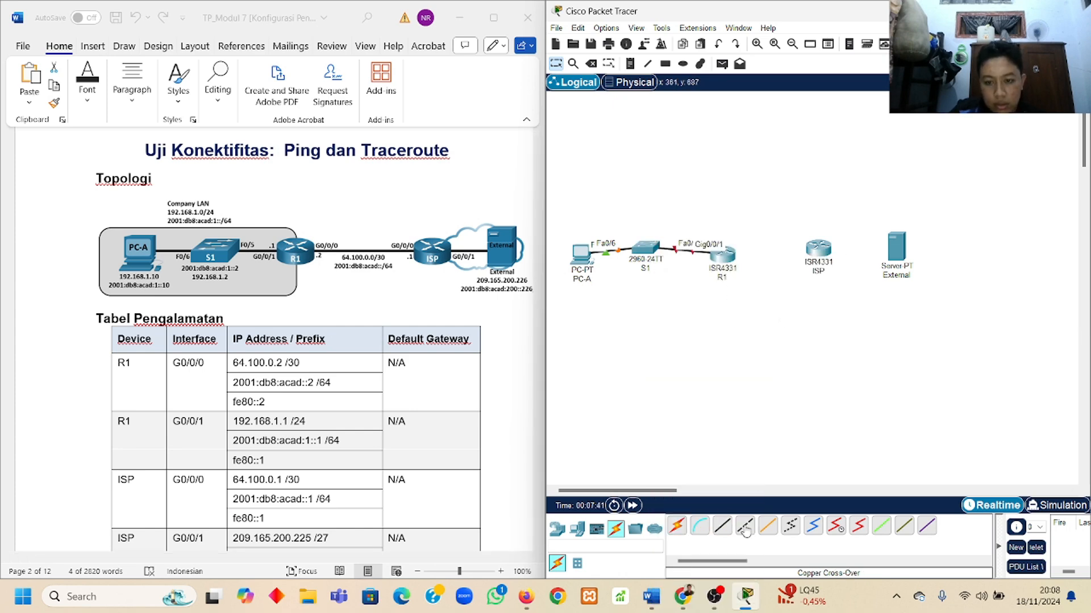
left_click(732, 255)
left_click(801, 301)
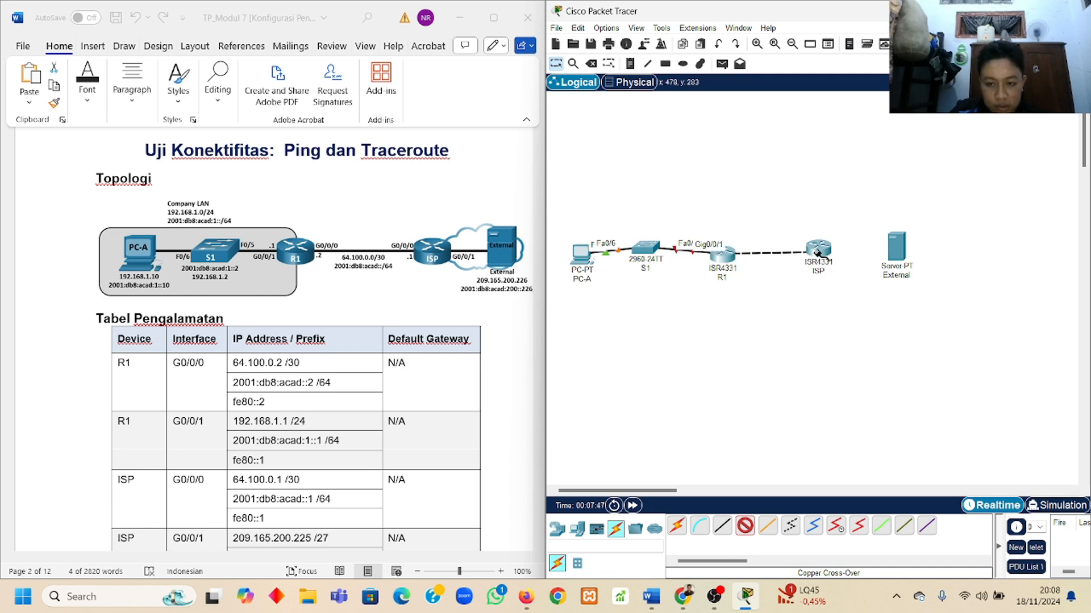
left_click(819, 254)
left_click(855, 301)
Connect ISP's GigabitEthernet0/0/1 to the External server's FastEthernet0 with a copper straight-through cable
left_click(721, 526)
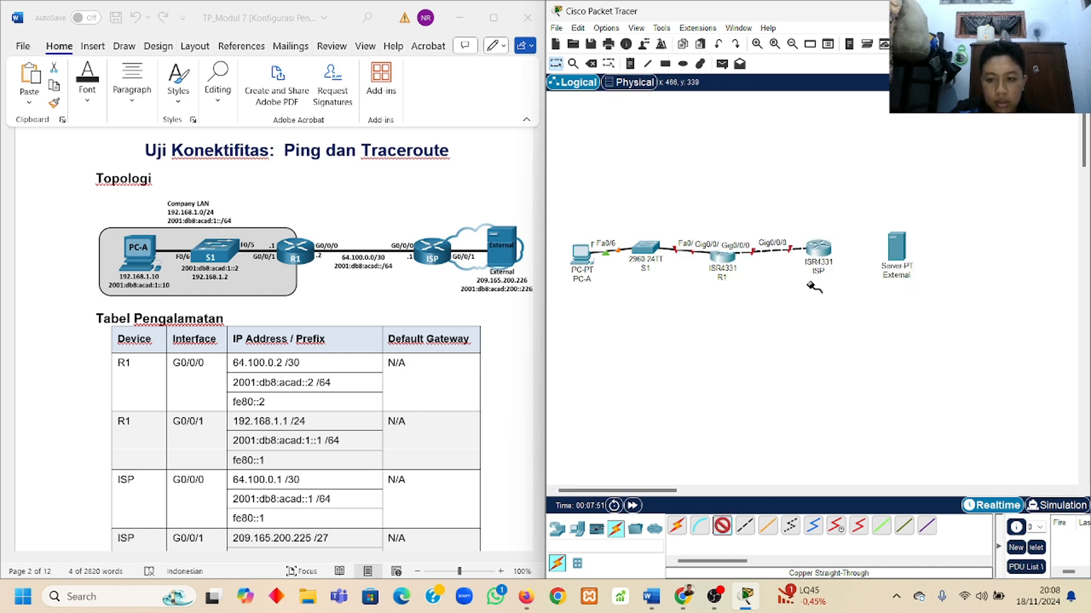
left_click(828, 260)
left_click(879, 305)
left_click(897, 249)
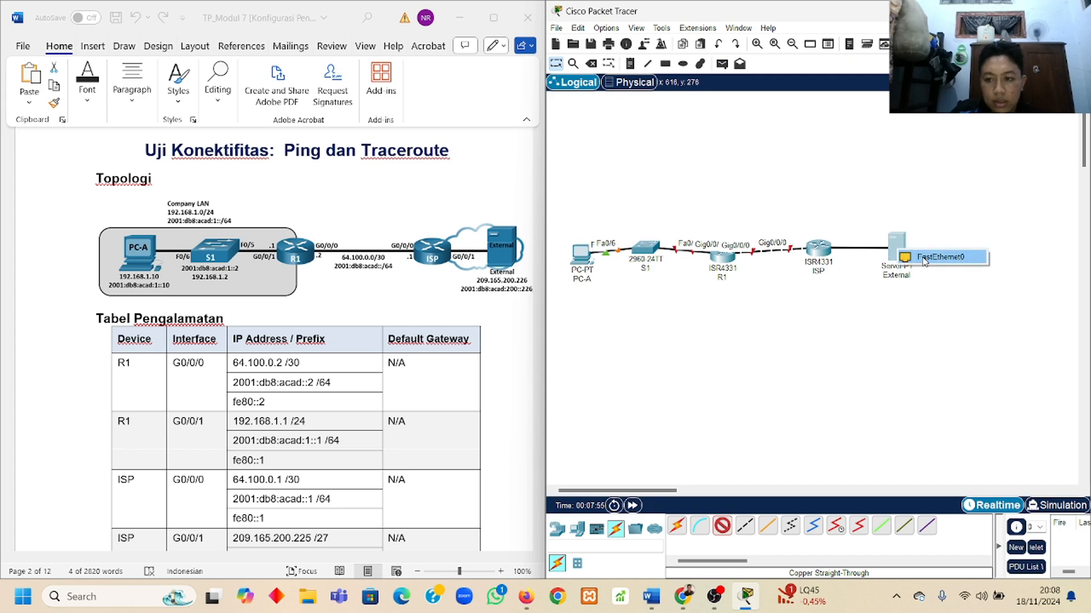
left_click(926, 256)
scroll(238, 371, "down", 15)
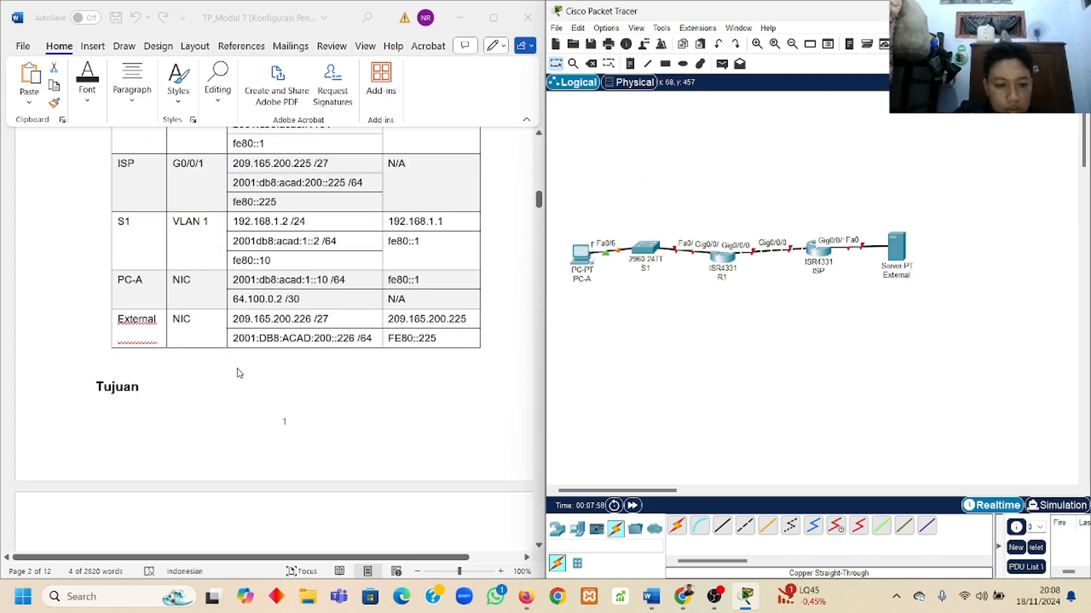
Reposition PC-A and R1 in the workspace so they line up in a row with the other topology devices
scroll(237, 370, "down", 10)
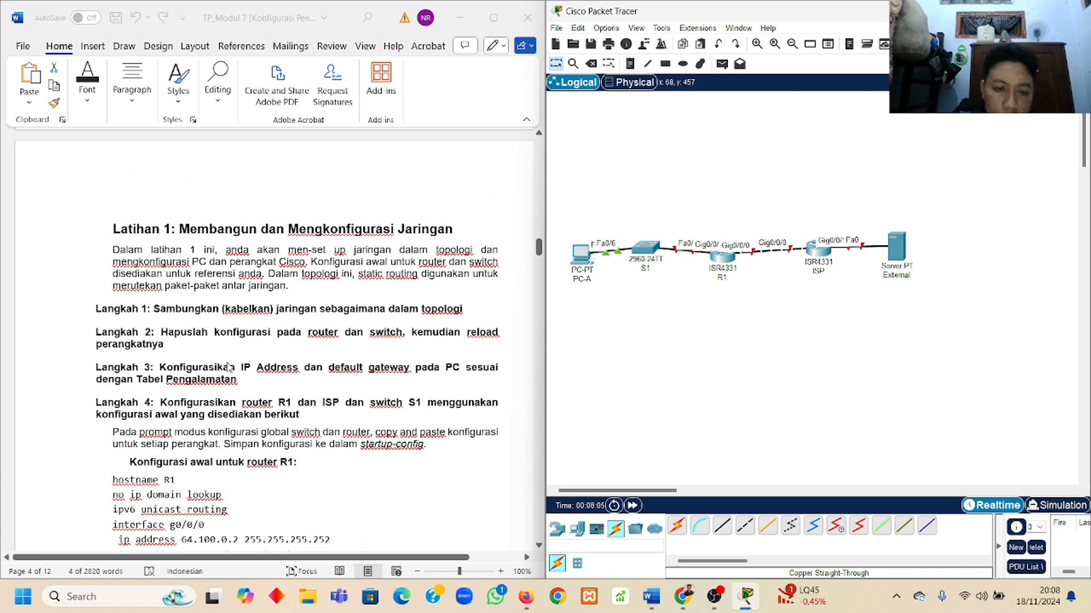
left_click_drag(587, 262, 575, 255)
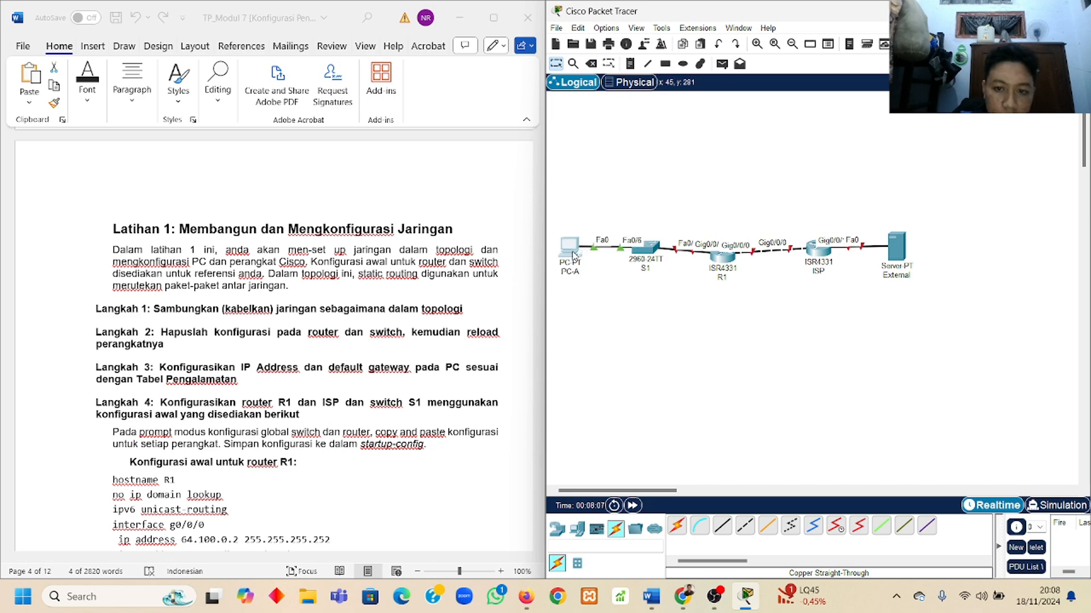
left_click_drag(722, 263, 728, 257)
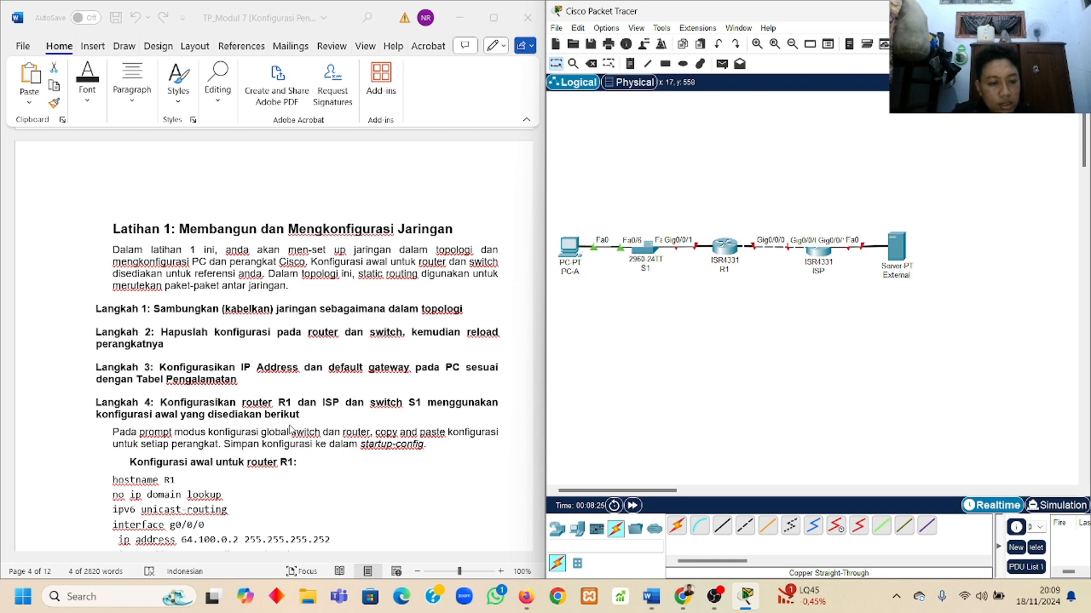
Open R1's command line and answer no to the initial configuration dialog
scroll(300, 452, "down", 3)
scroll(300, 452, "down", 3)
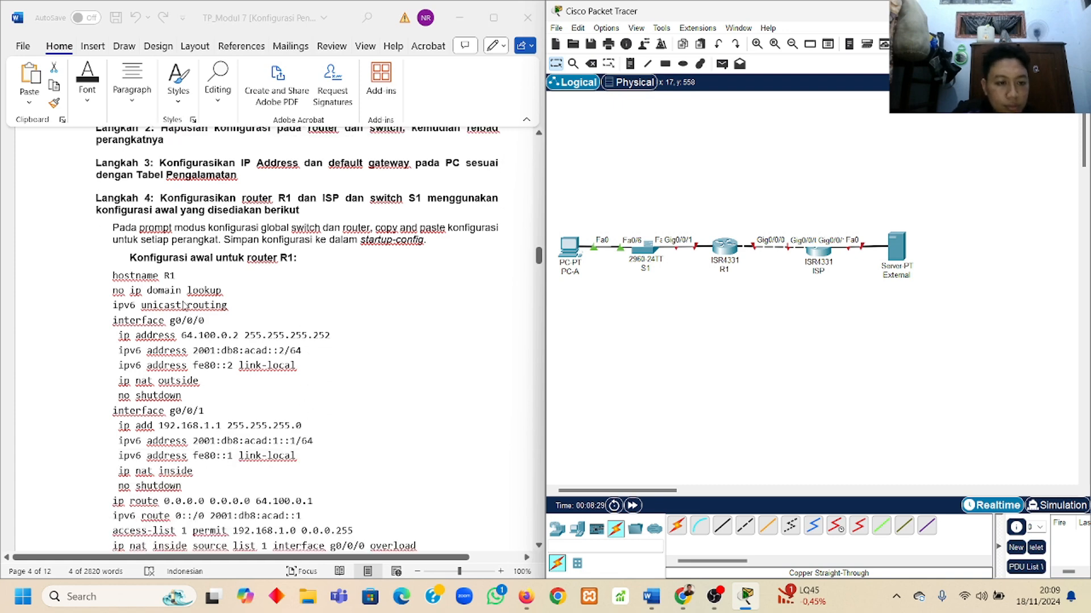
left_click(727, 249)
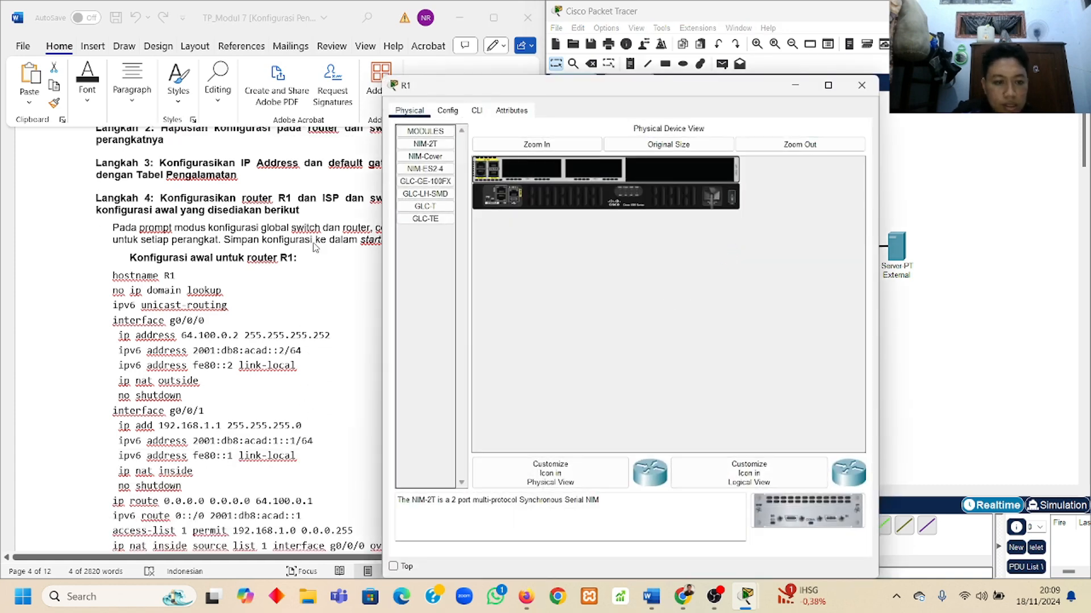
left_click(477, 112)
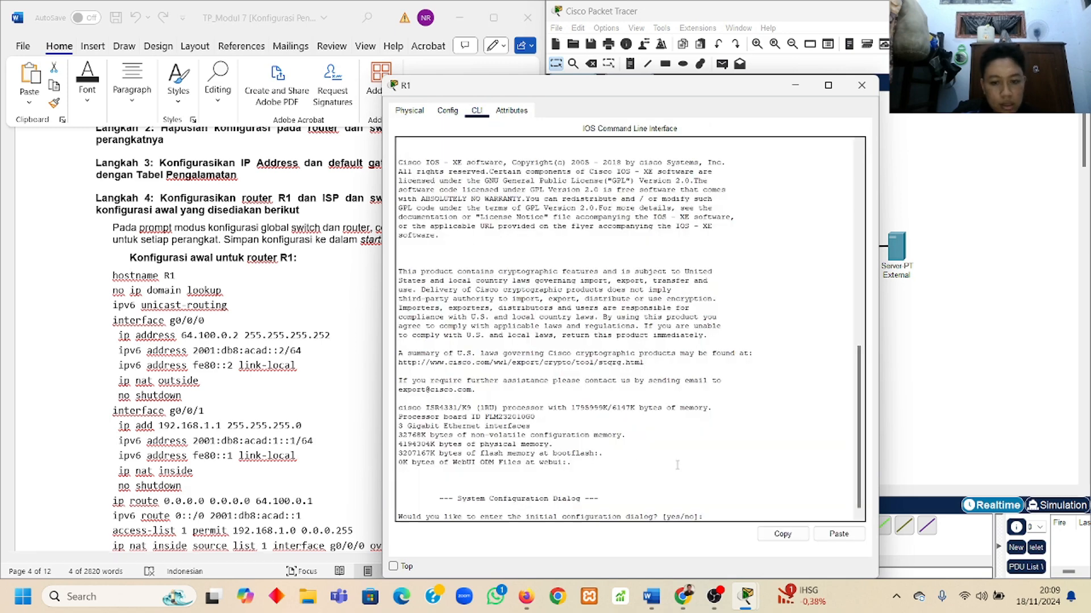
type("no")
key("Return")
key("Return")
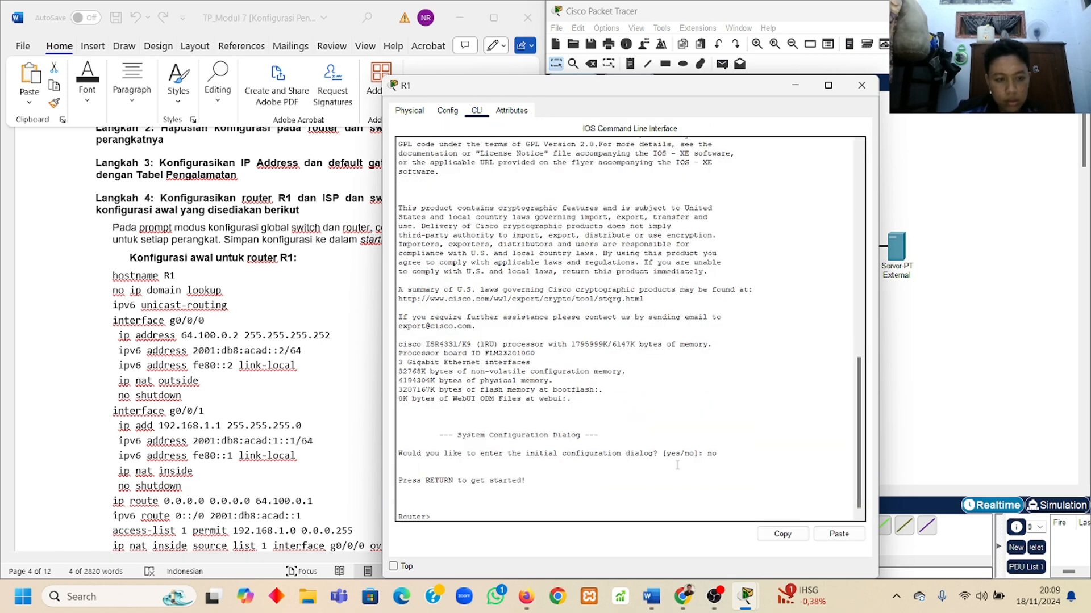
Enter privileged mode and global configuration mode on the router, and set its hostname to R1
type("enable")
key("Return")
type("conf")
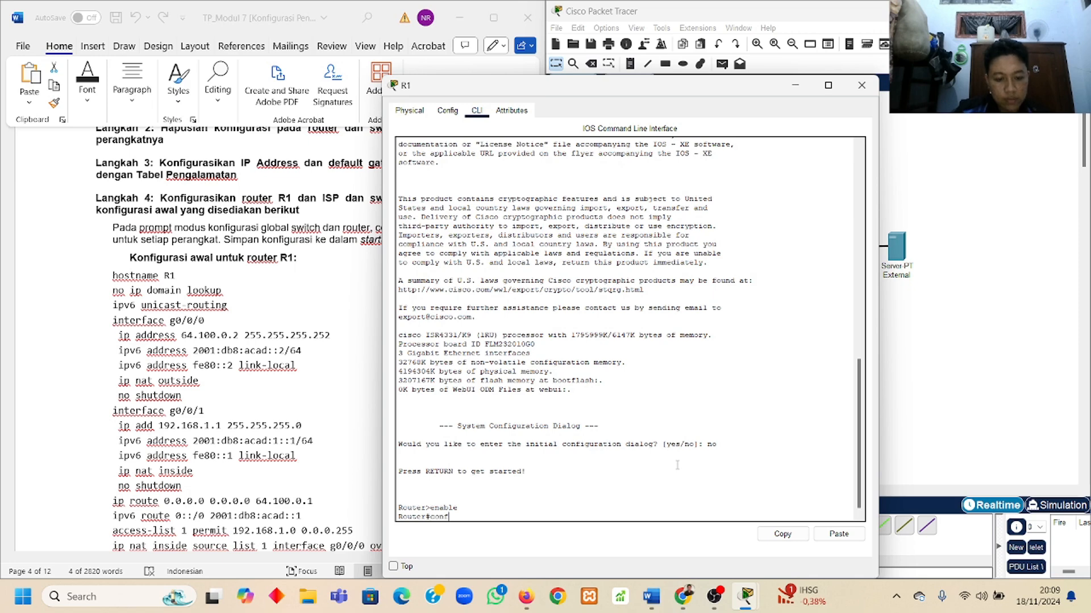
type(" t")
key("Return")
type("host")
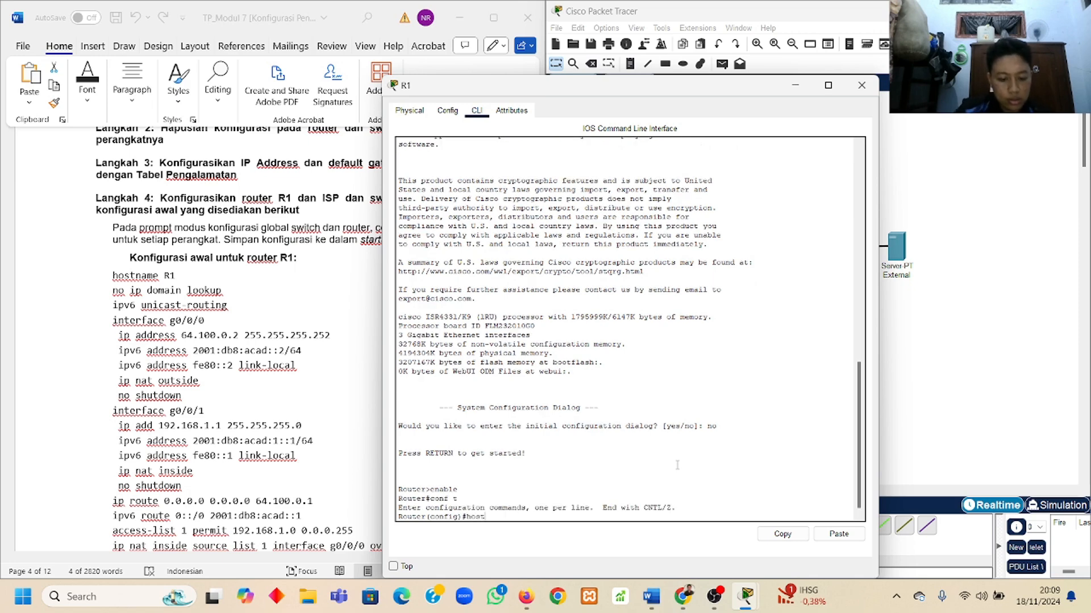
type("name R1")
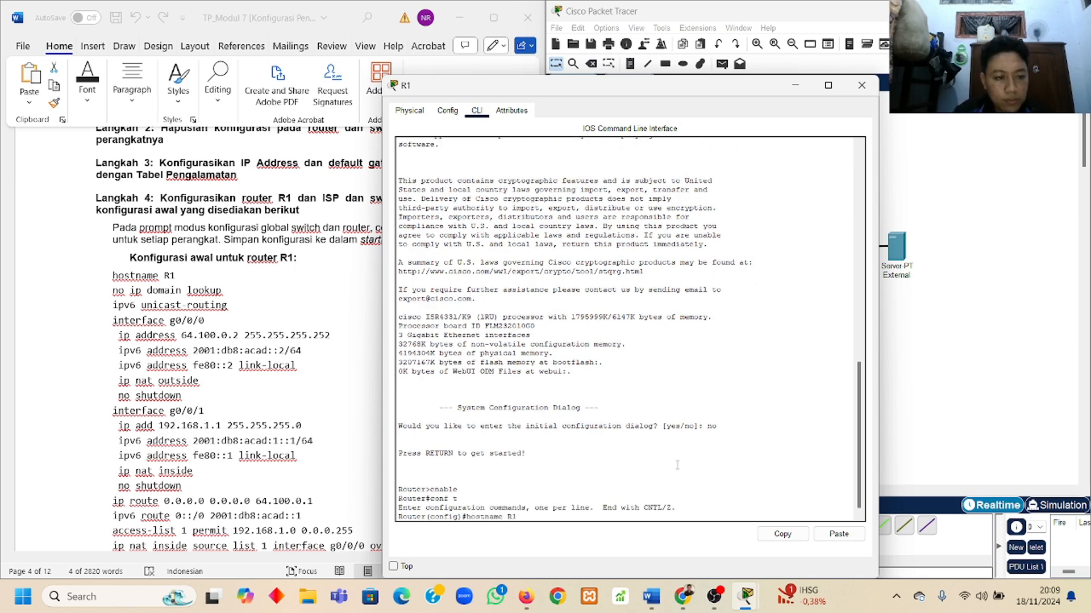
key("Return")
Disable domain lookup on R1 with no ip domain-lookup and enable IPv6 forwarding with ipv6 unicast-routing
type("no ip domain-")
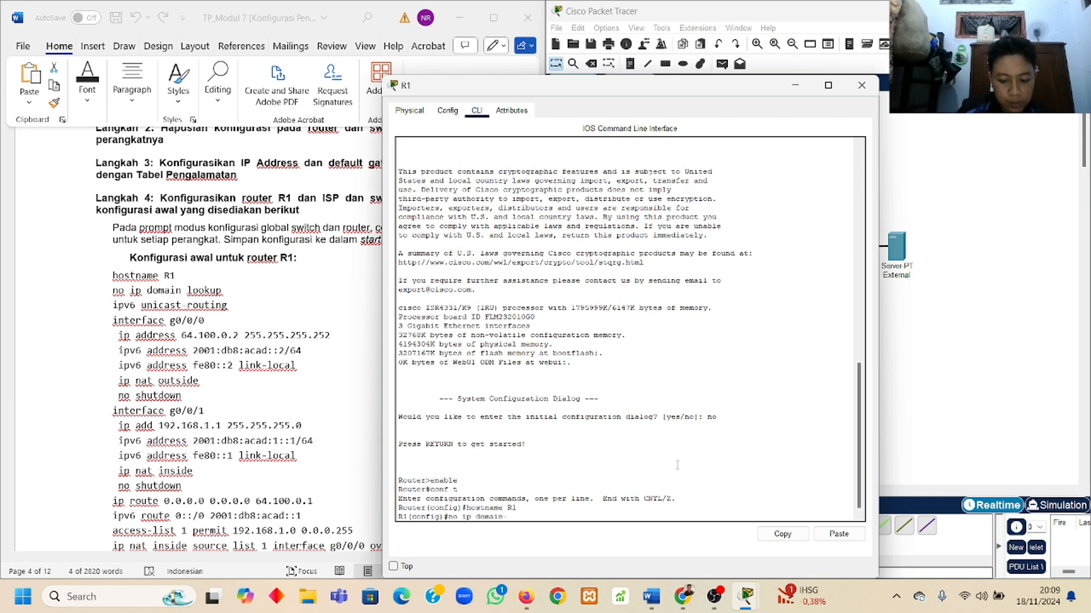
type("lookup")
key("Return")
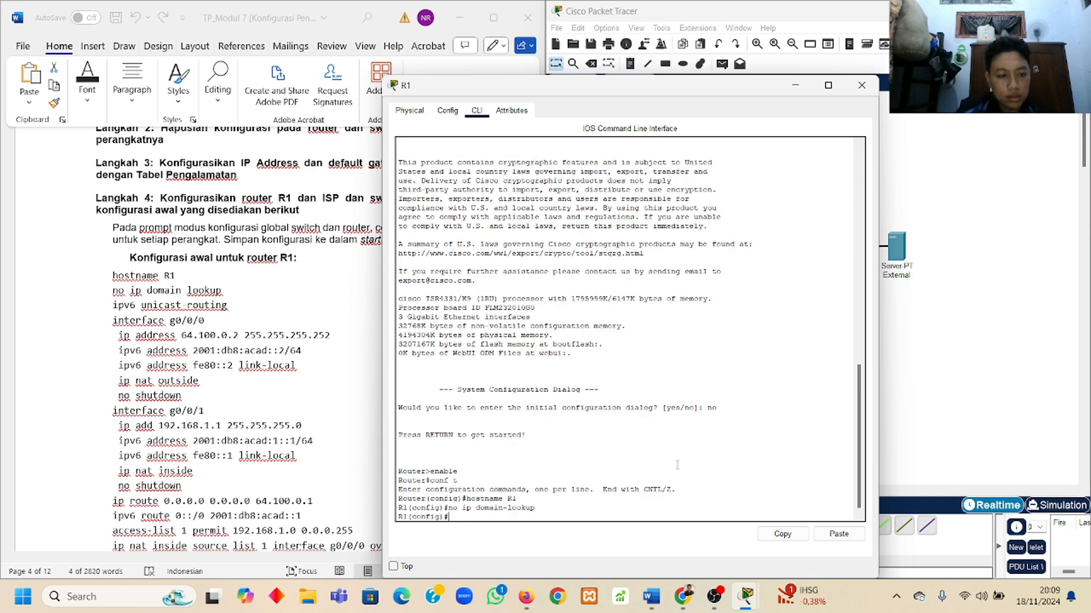
type("ipv")
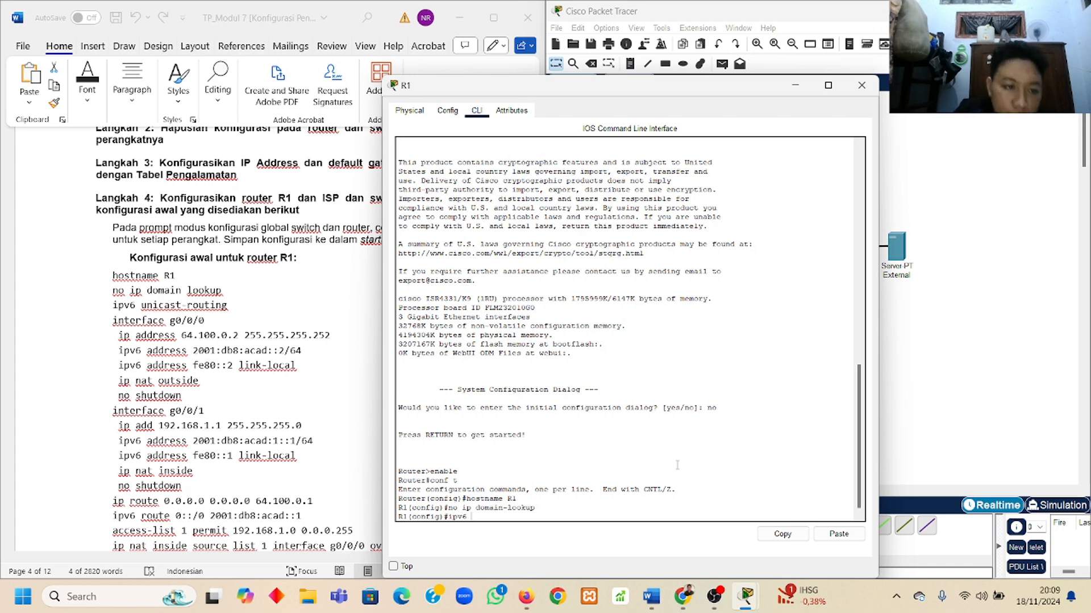
type("6")
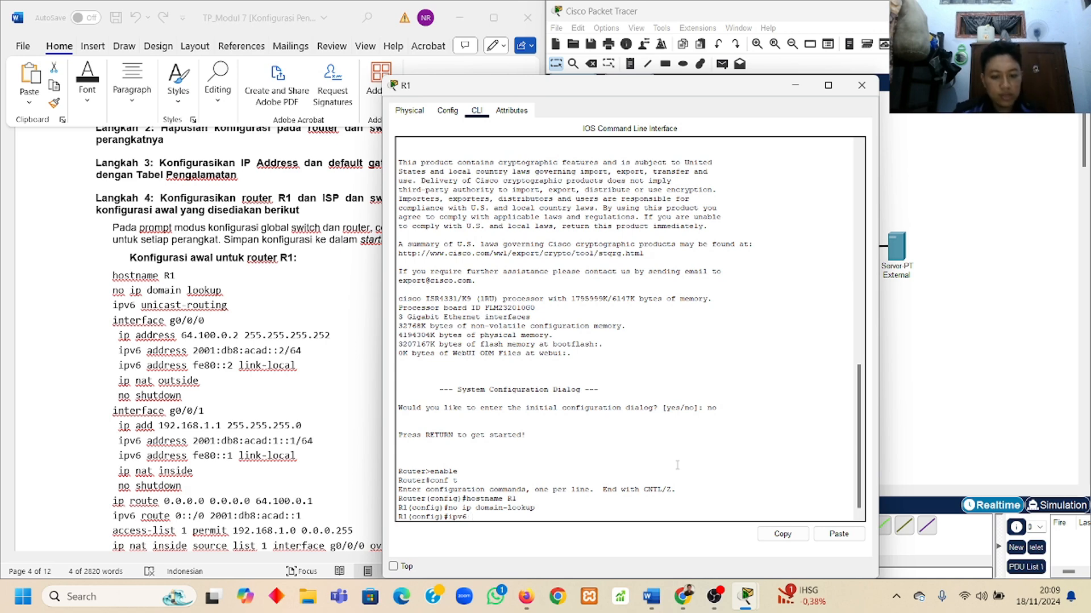
type(" unicast")
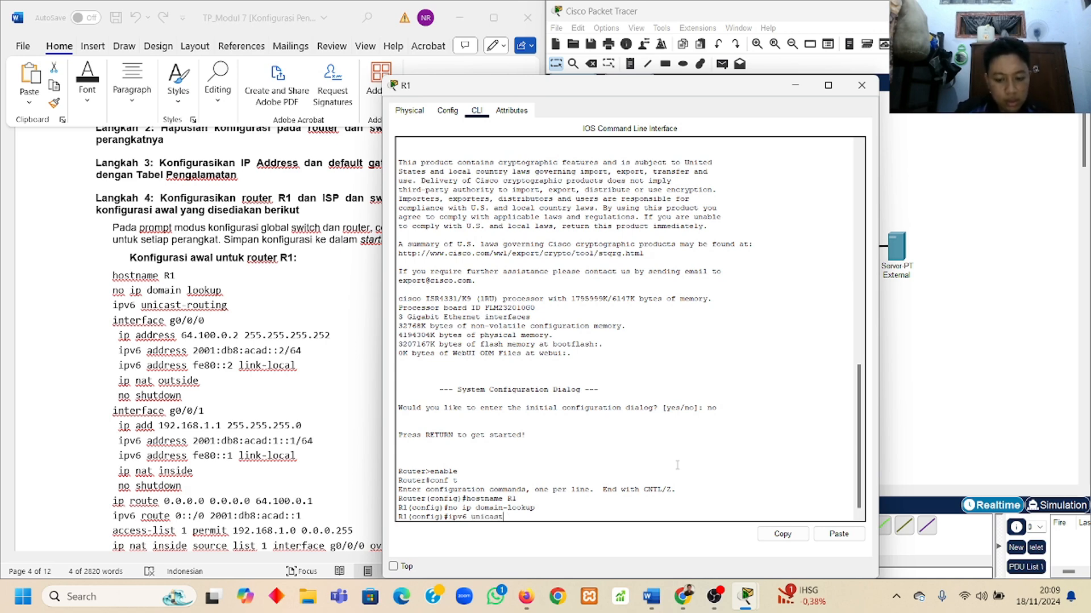
type("-routing")
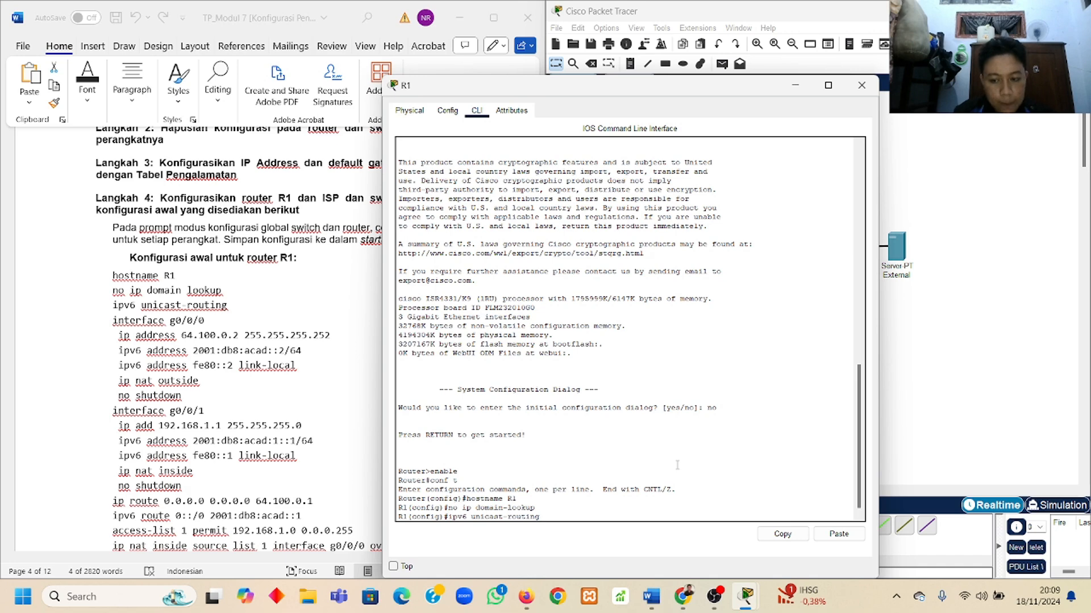
key("Return")
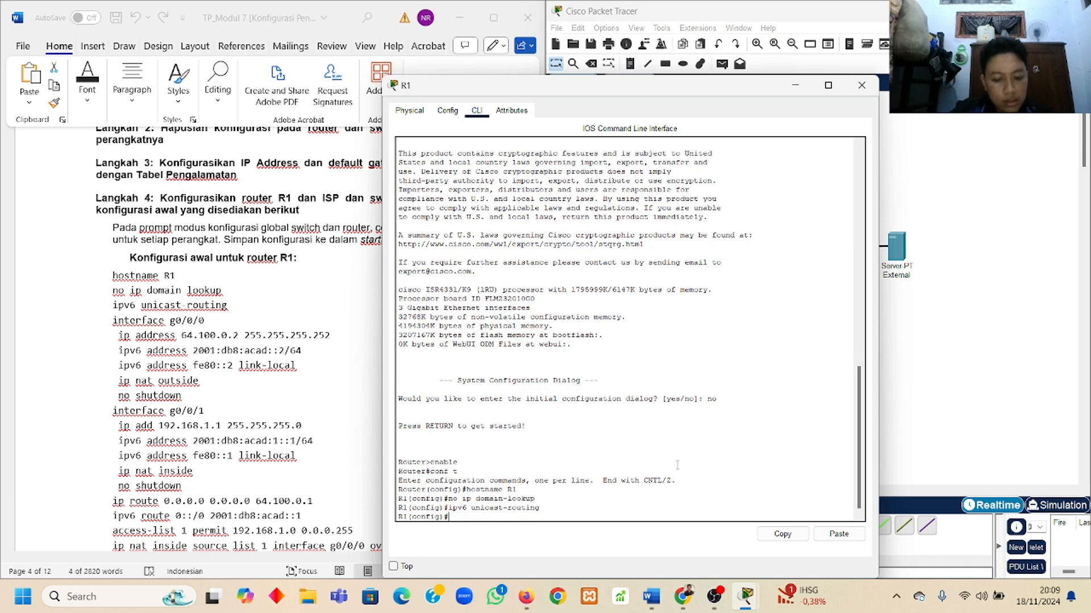
Enter interface configuration mode for g0/0/0 on R1
type("interface ")
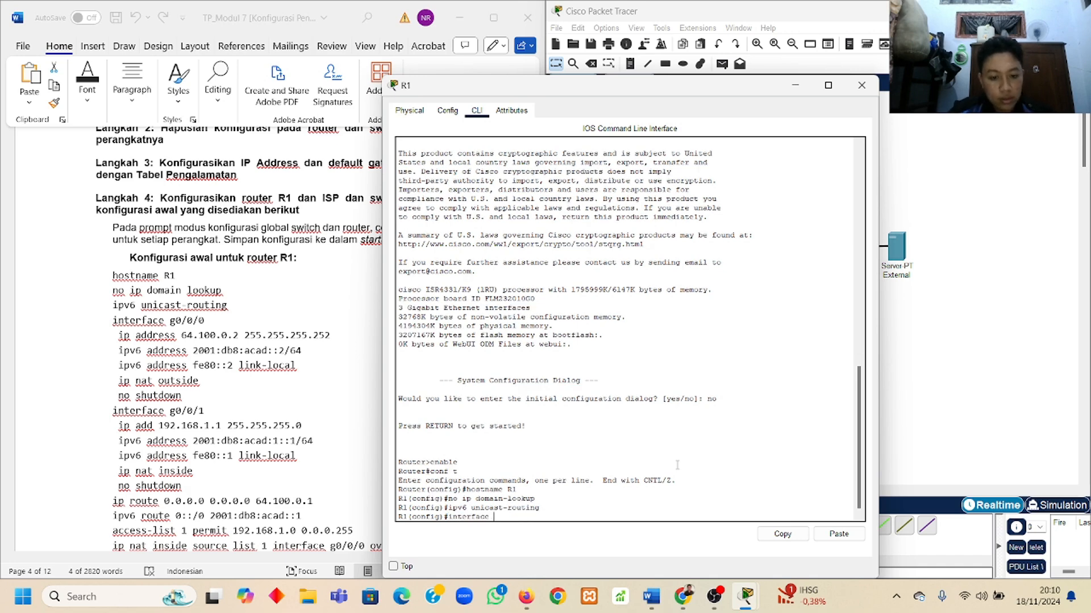
type("g")
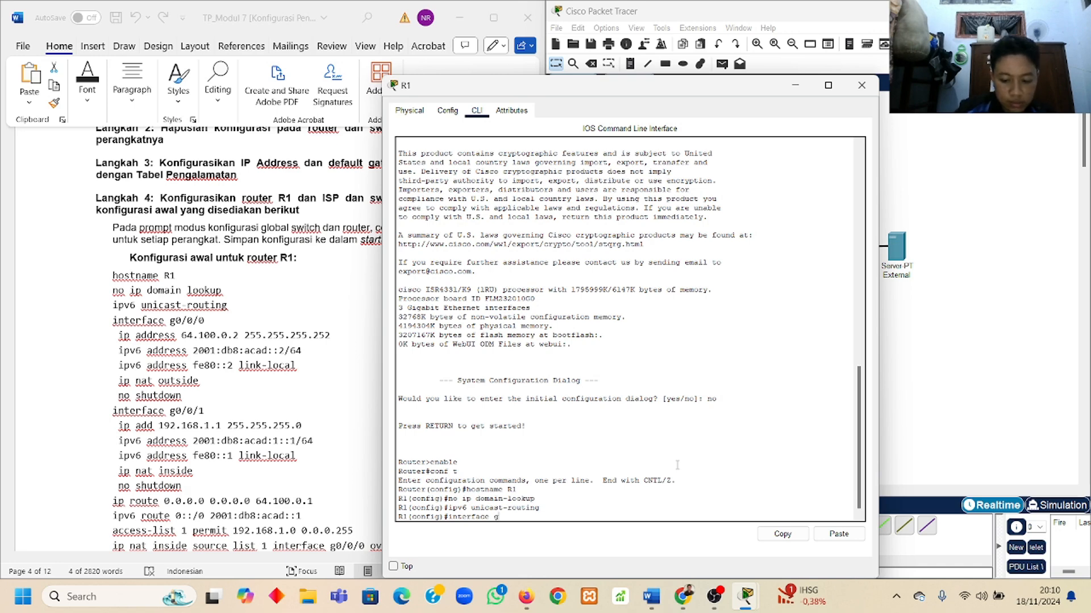
type("0/0/")
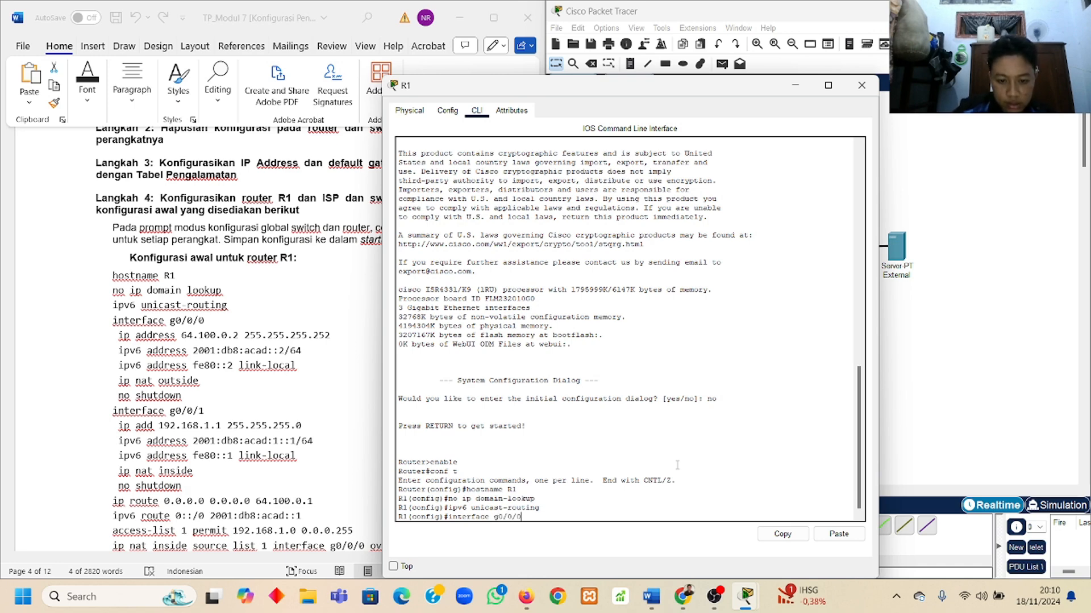
type("0")
key("Return")
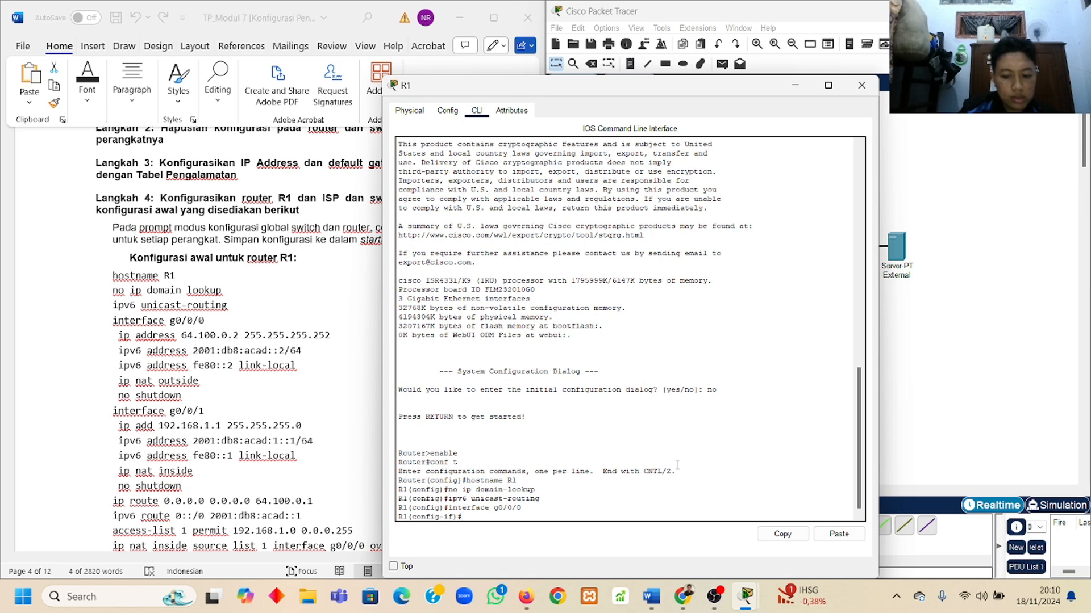
Following the lab document, assign IPv4 address 64.100.0.2 with mask 255.255.255.252 to R1's g0/0/0
type("ip addr")
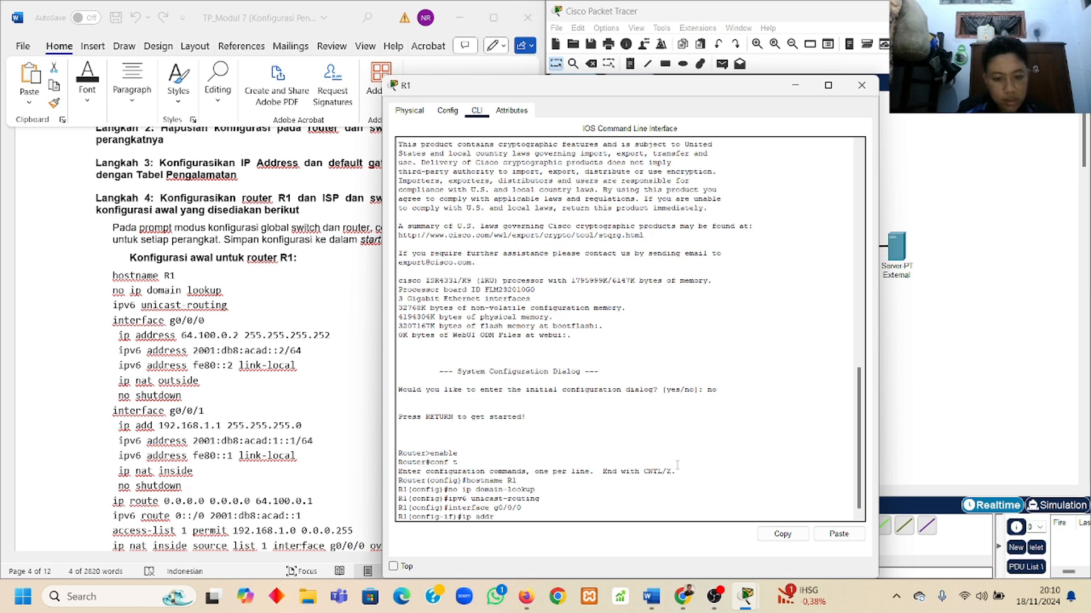
type("es")
type("ess")
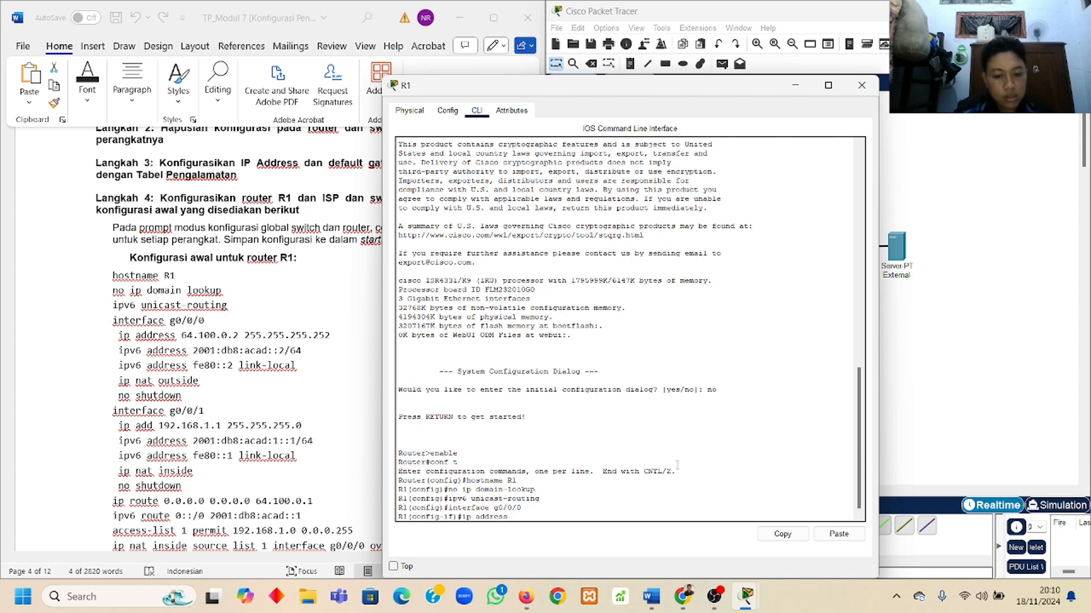
scroll(283, 319, "up", 3)
scroll(282, 318, "up", 15)
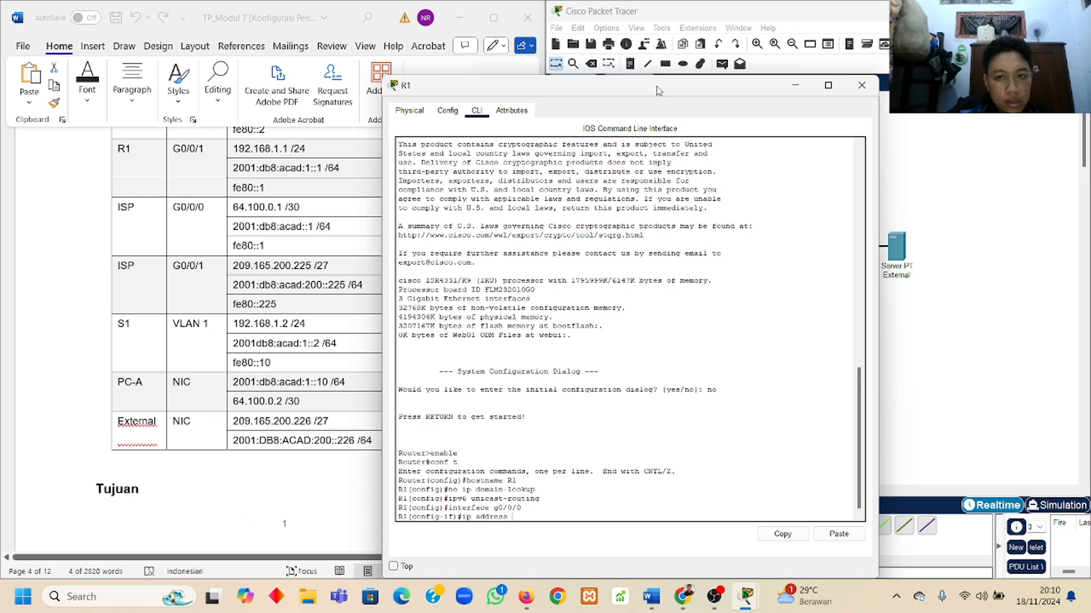
left_click_drag(658, 90, 828, 73)
scroll(391, 203, "up", 1)
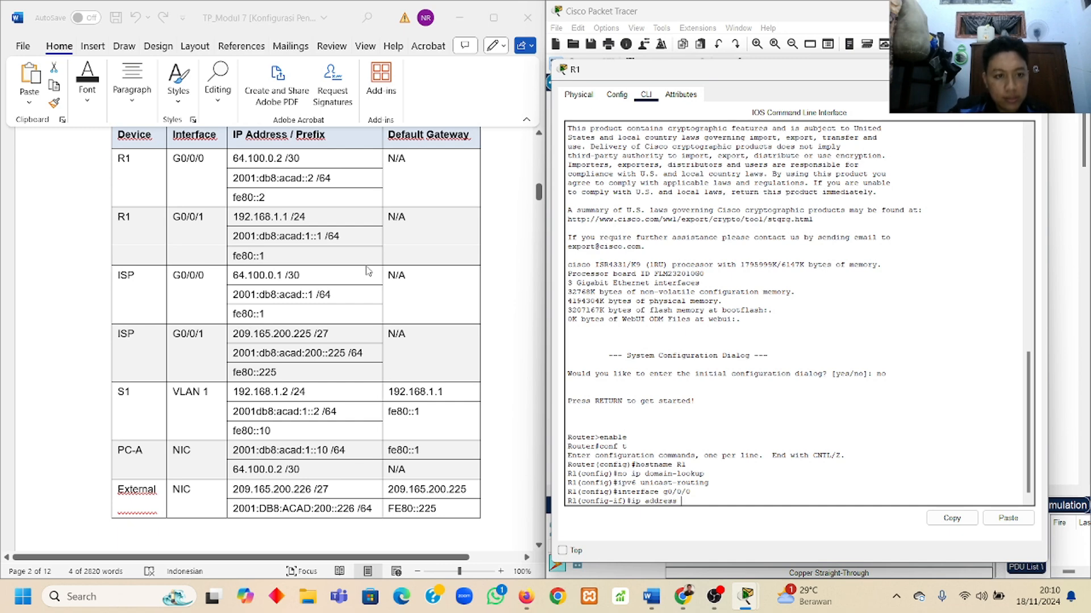
type("64.")
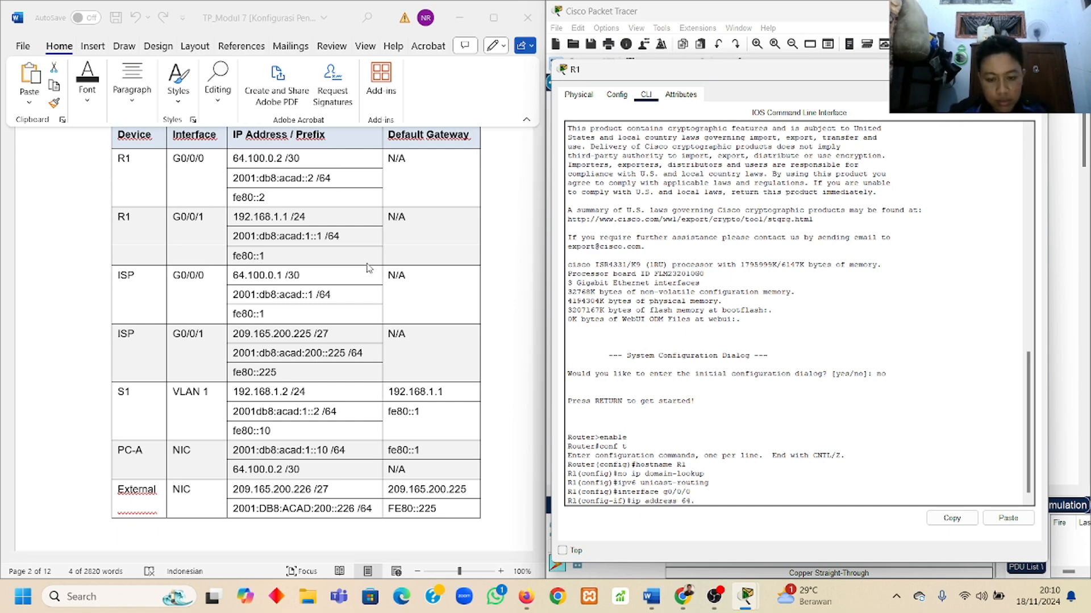
type("100.0.")
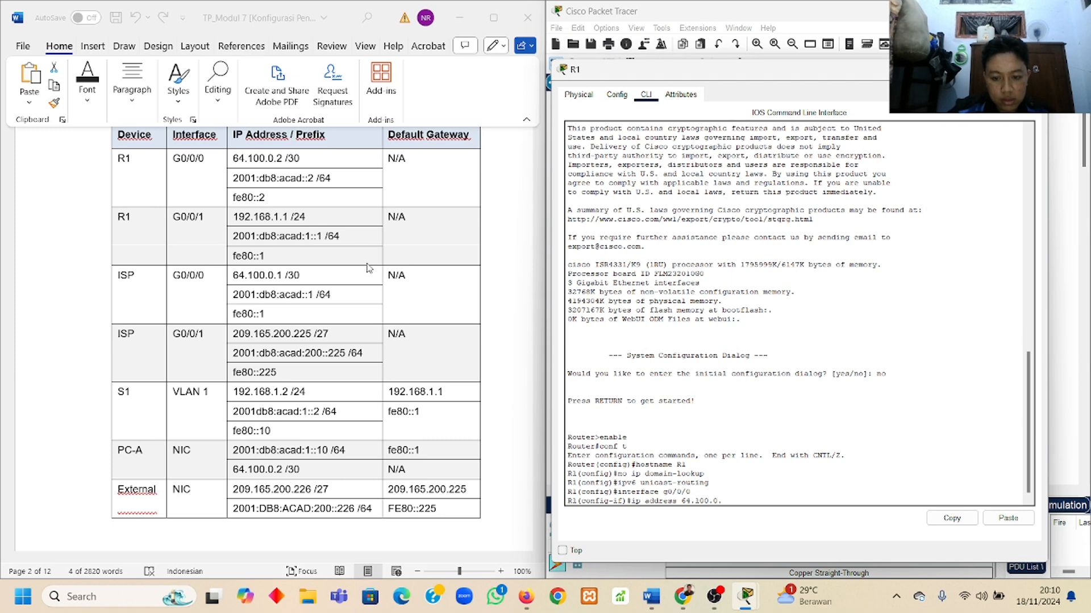
type("2")
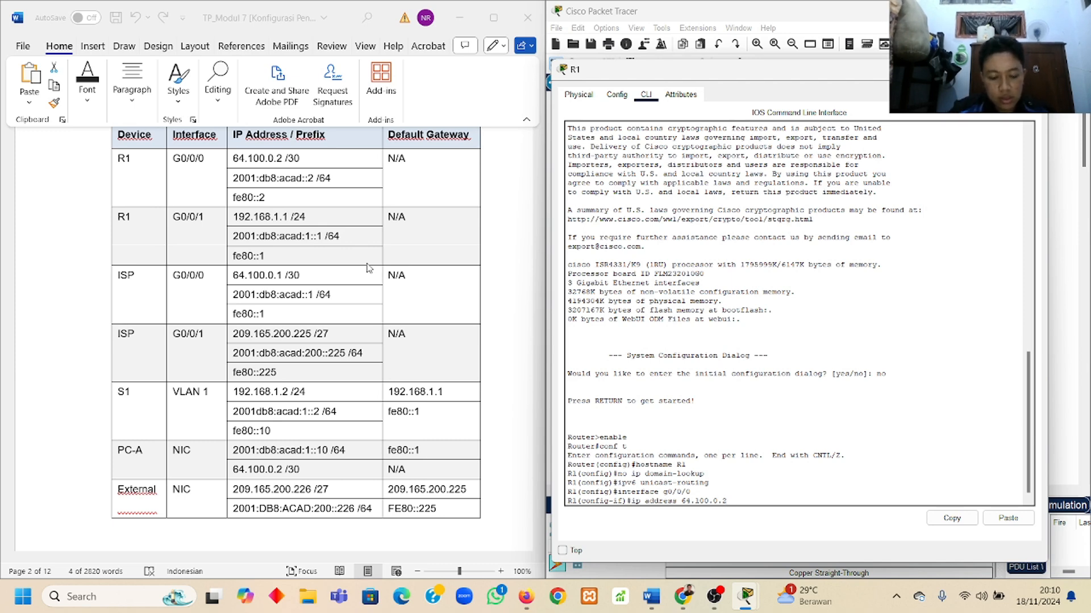
type(" 255.25")
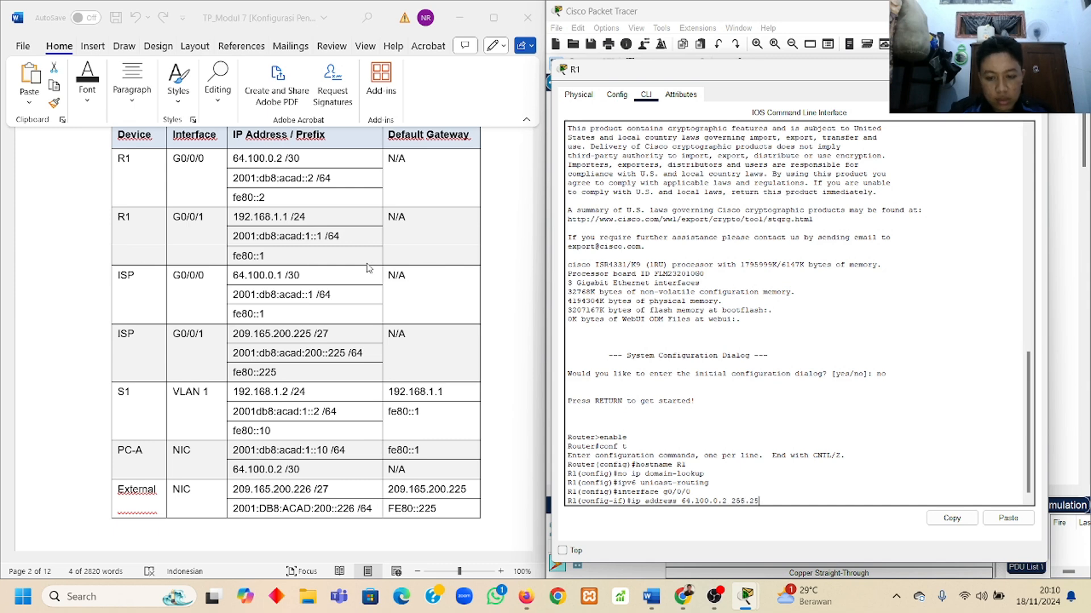
type("5.255.252")
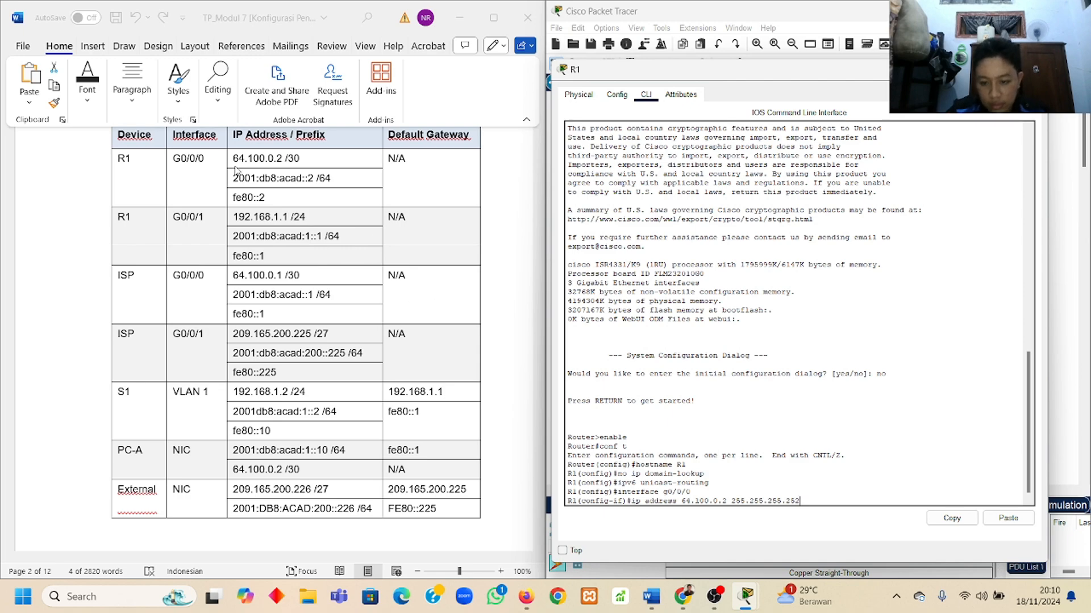
scroll(250, 176, "down", 20)
scroll(252, 179, "down", 20)
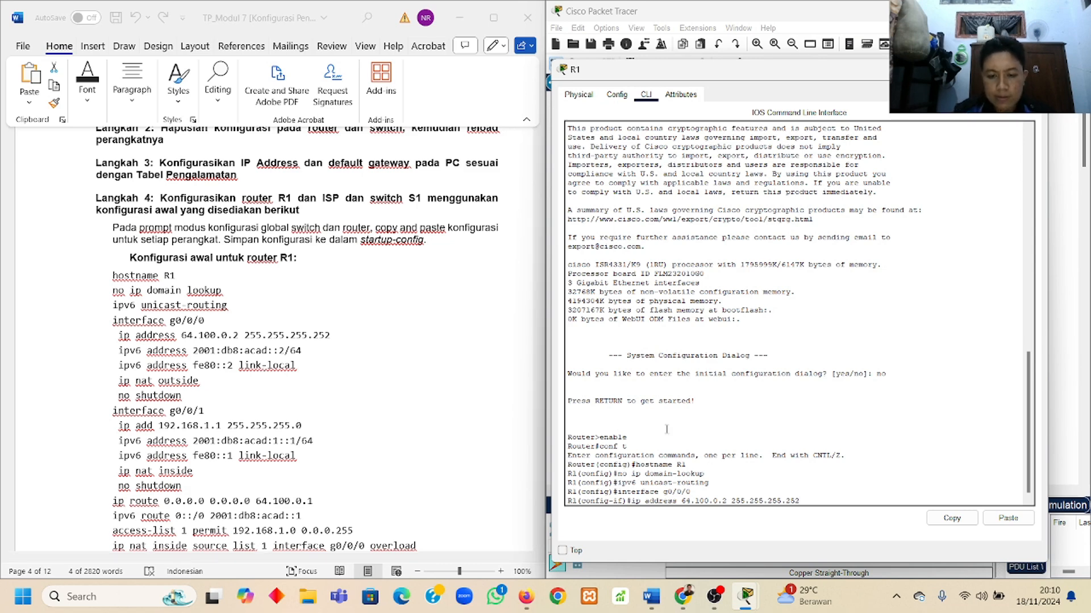
key("Return")
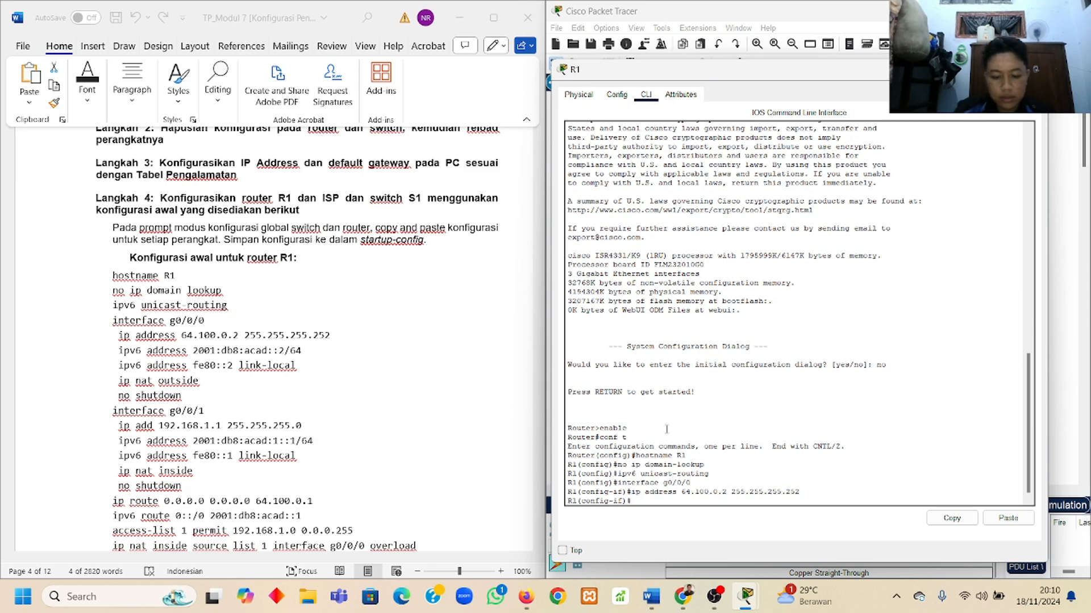
Try to assign IPv6 address 2001:db8:acad::2 /64, copied from the document's addressing table, to R1's g0/0/0
type("ipv6 ad")
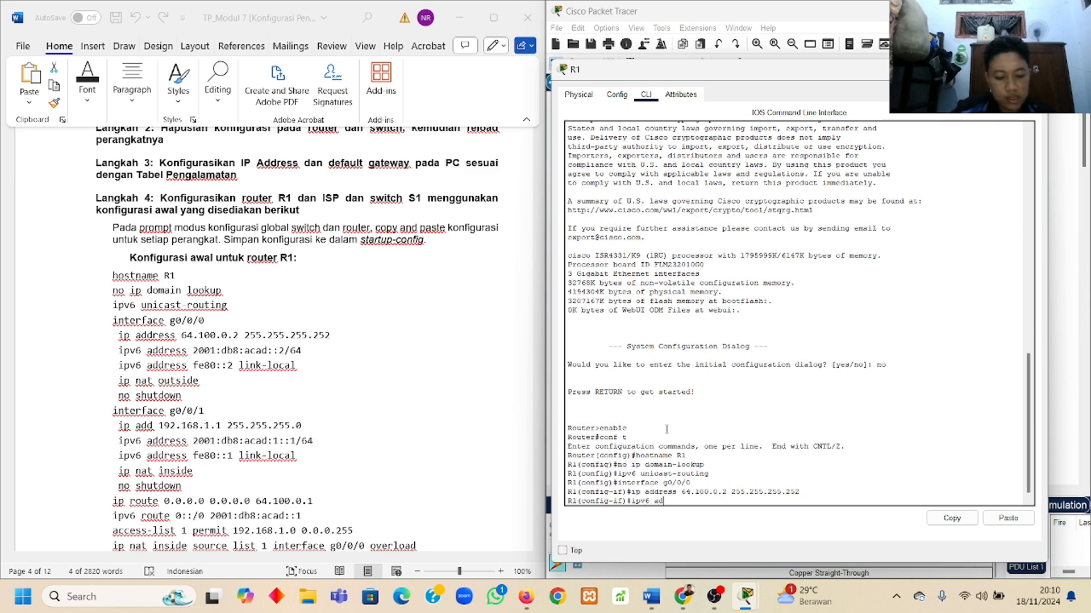
type("dress")
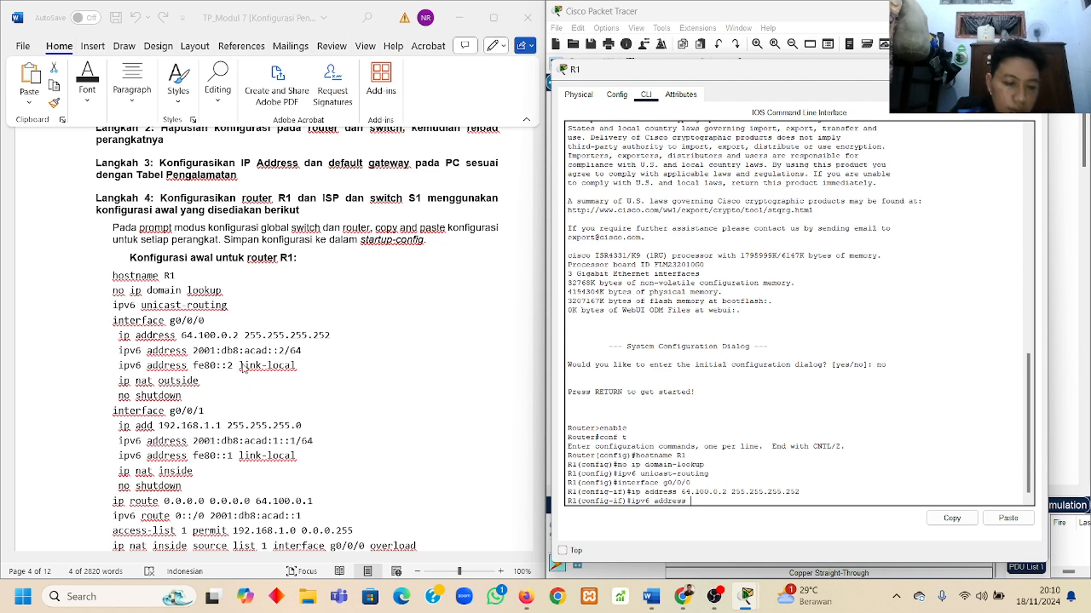
scroll(260, 368, "up", 20)
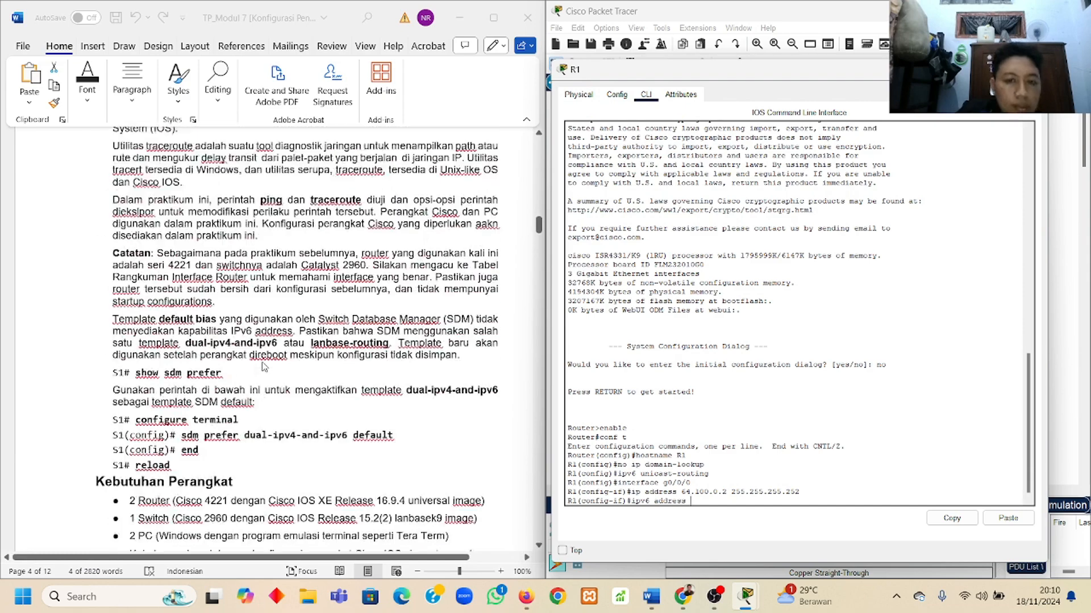
scroll(263, 367, "up", 8)
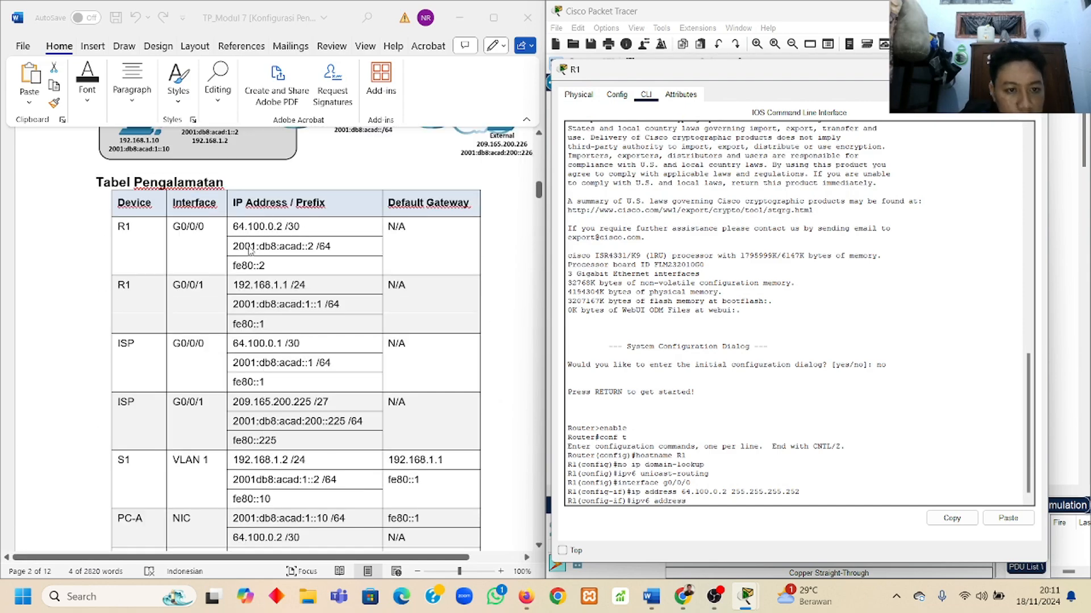
left_click(237, 251)
left_click_drag(233, 246, 329, 245)
right_click(328, 245)
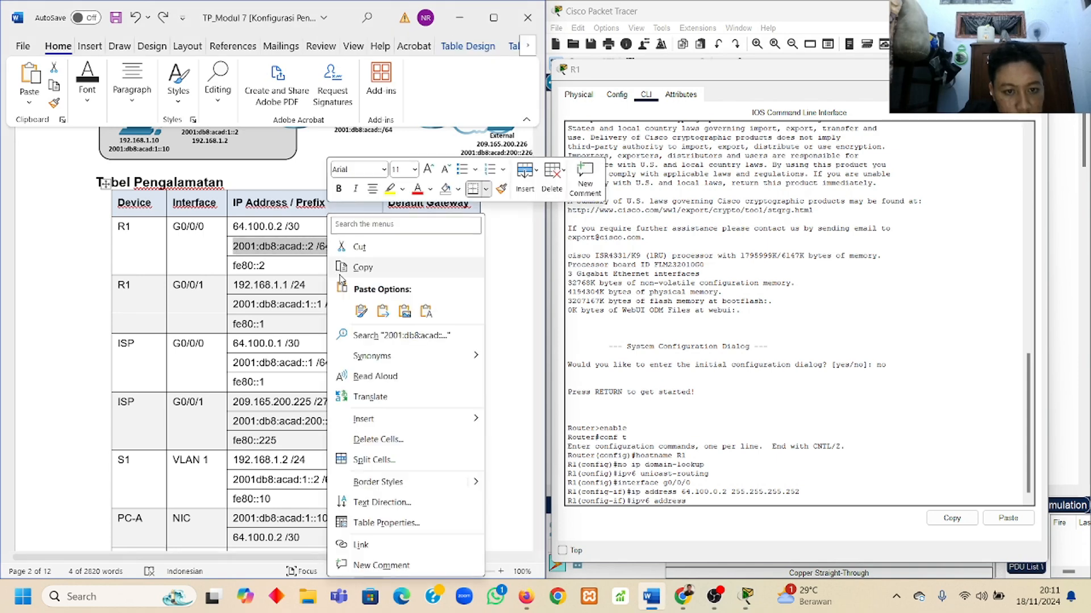
left_click(274, 249)
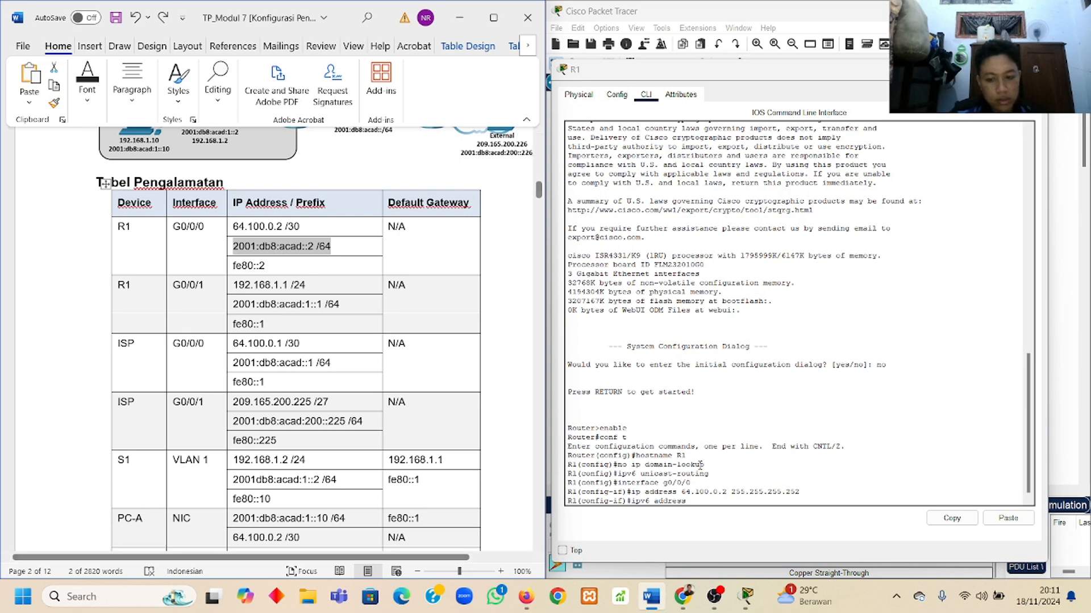
left_click(733, 498)
right_click(733, 497)
left_click(764, 520)
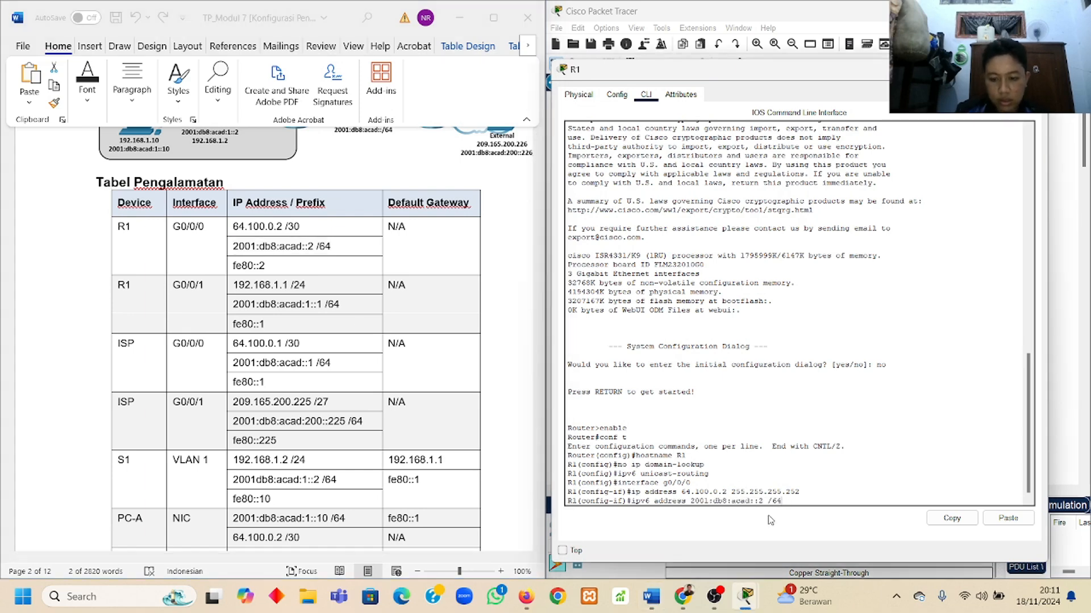
key("Return")
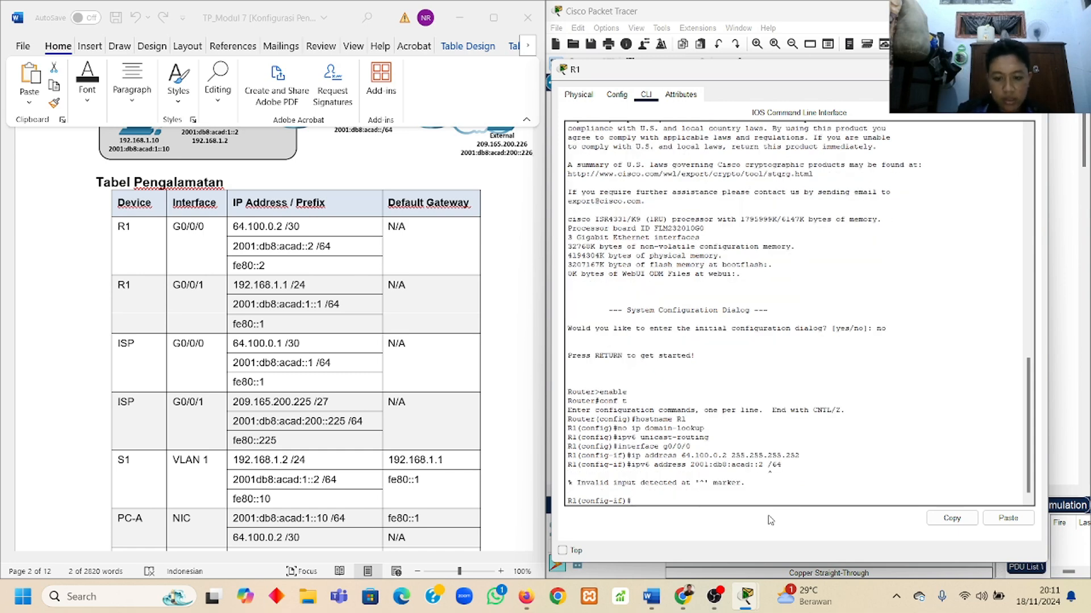
Reissue the IPv6 address command for g0/0/0 without the space before the prefix, as 2001:db8:acad::2/64
key("Up")
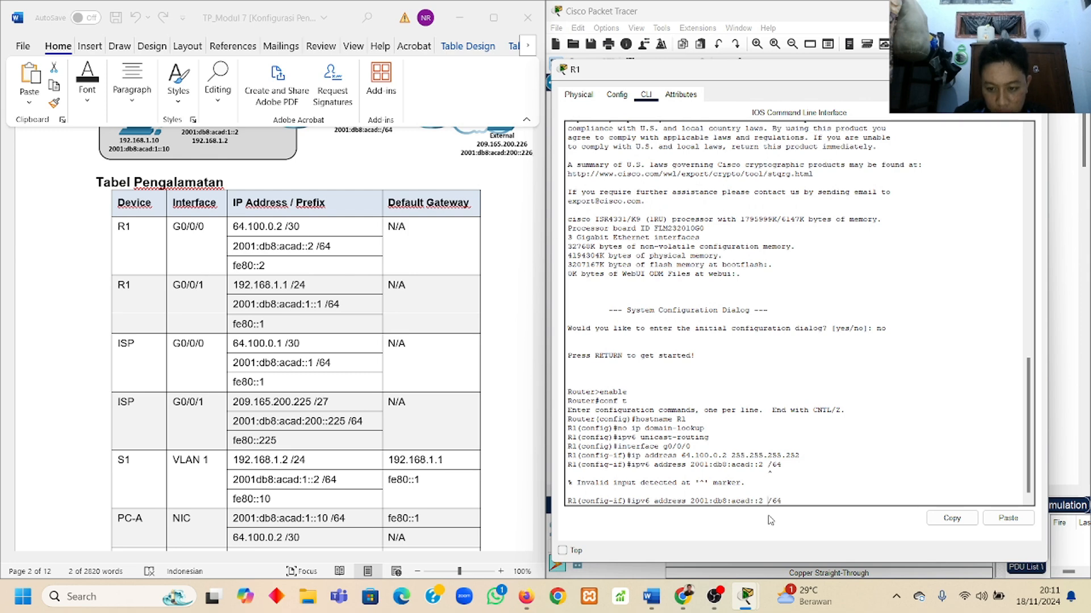
key("BackSpace")
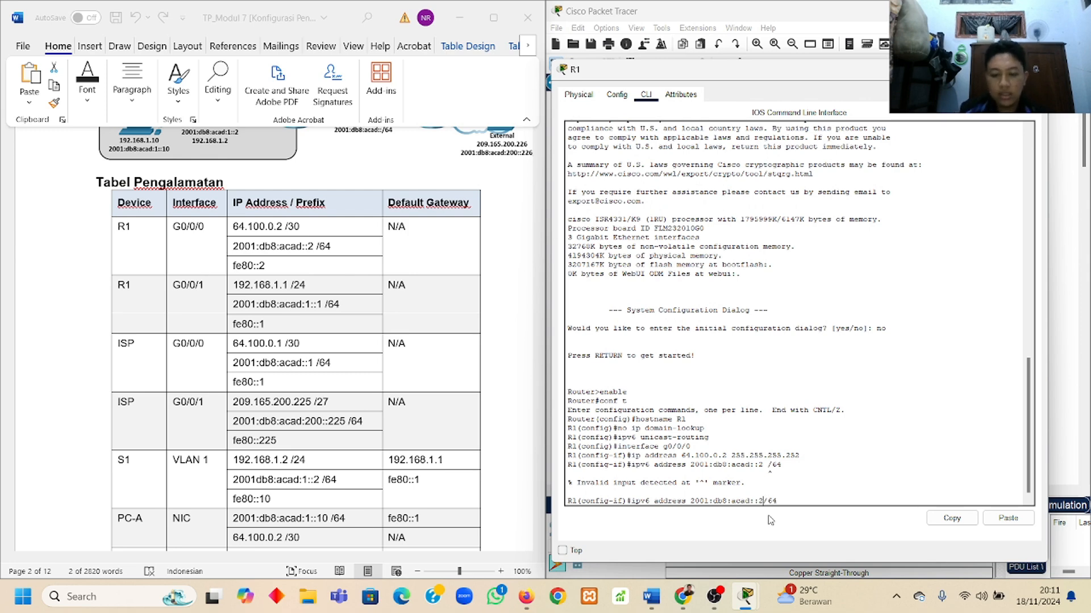
key("Return")
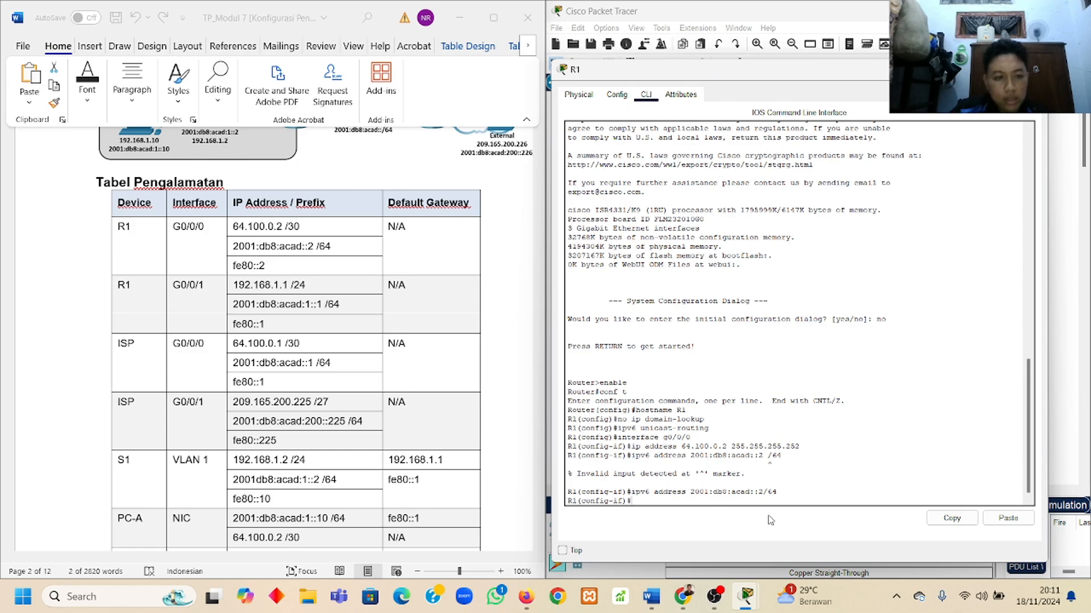
Copy the g0/0/0 link-local command from the lab document's R1 configuration and run it on R1: ipv6 address fe80::2 link-local
scroll(405, 372, "down", 10)
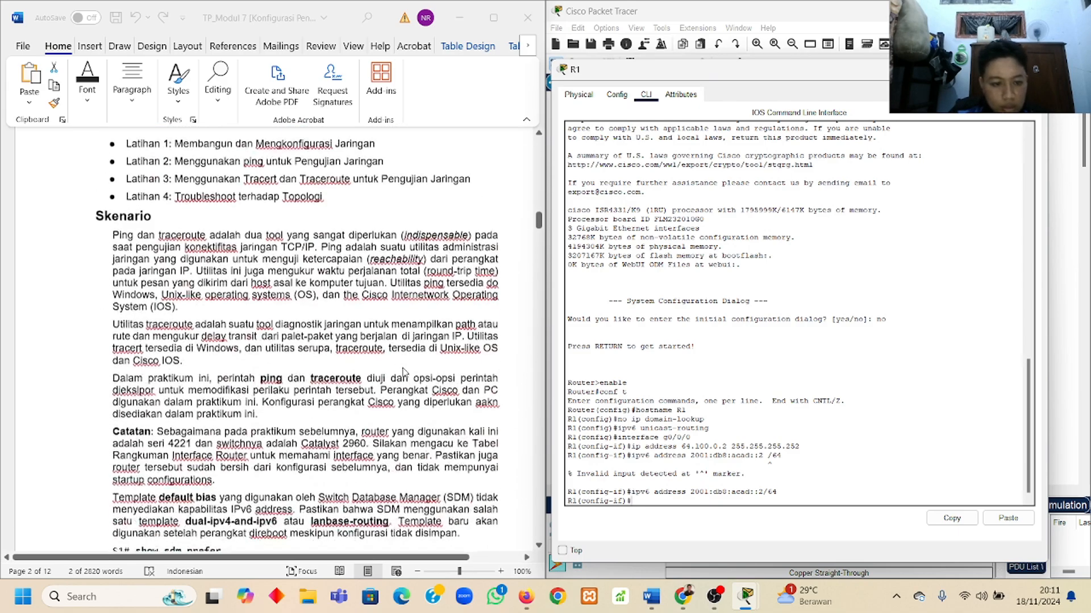
scroll(405, 373, "down", 15)
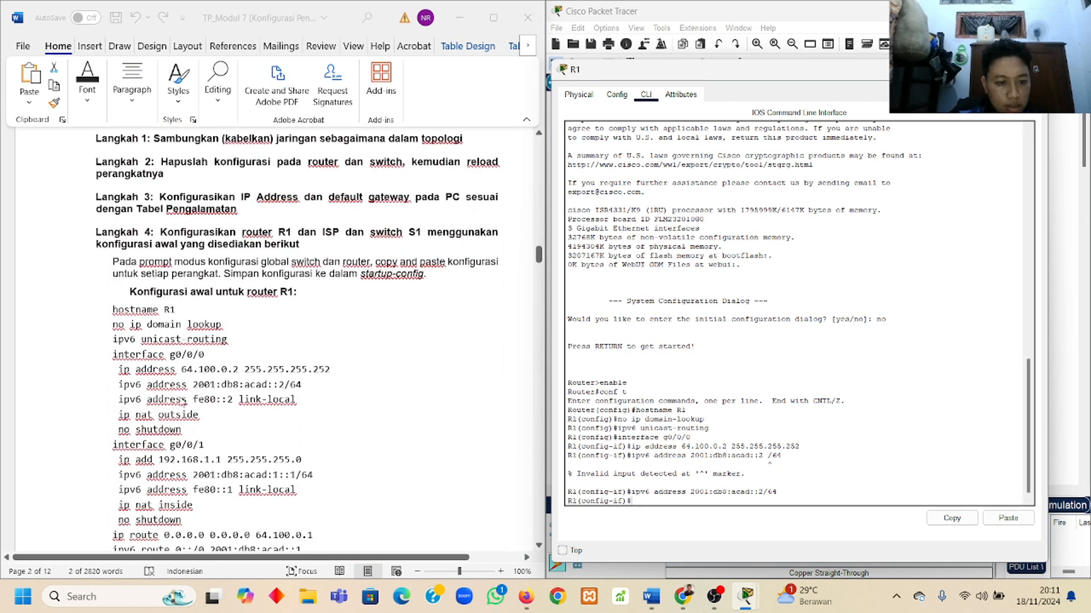
left_click(178, 399)
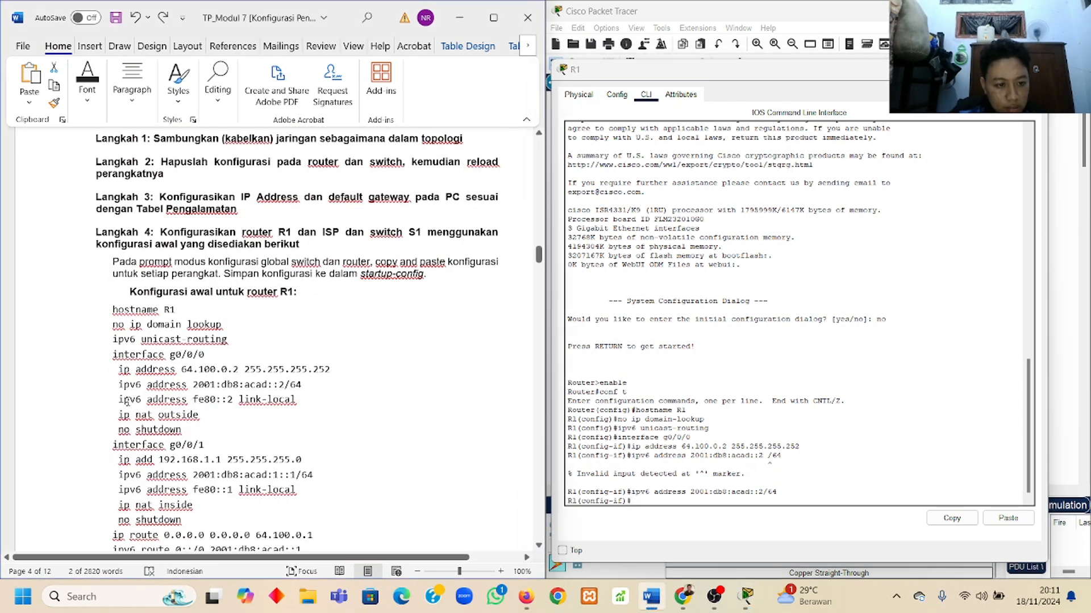
left_click_drag(120, 400, 298, 403)
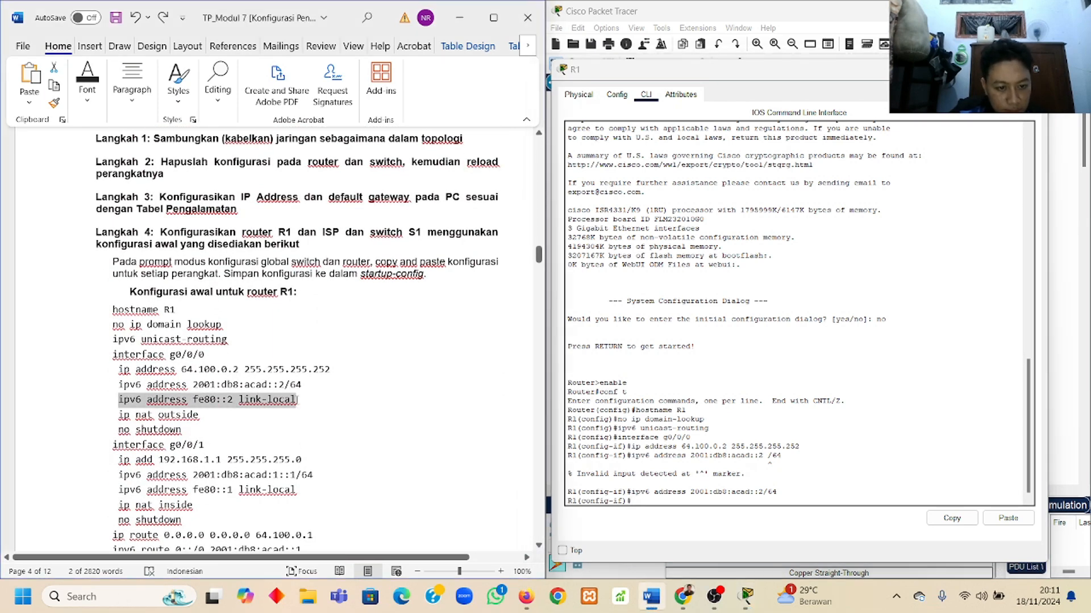
key("ctrl+c")
left_click(639, 502)
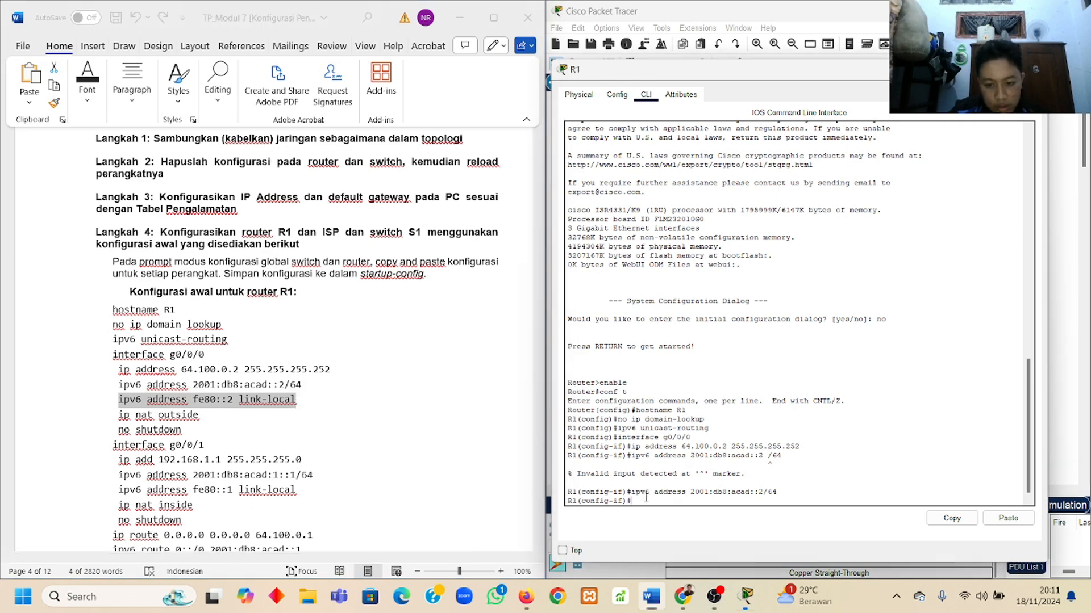
right_click(639, 502)
left_click(669, 520)
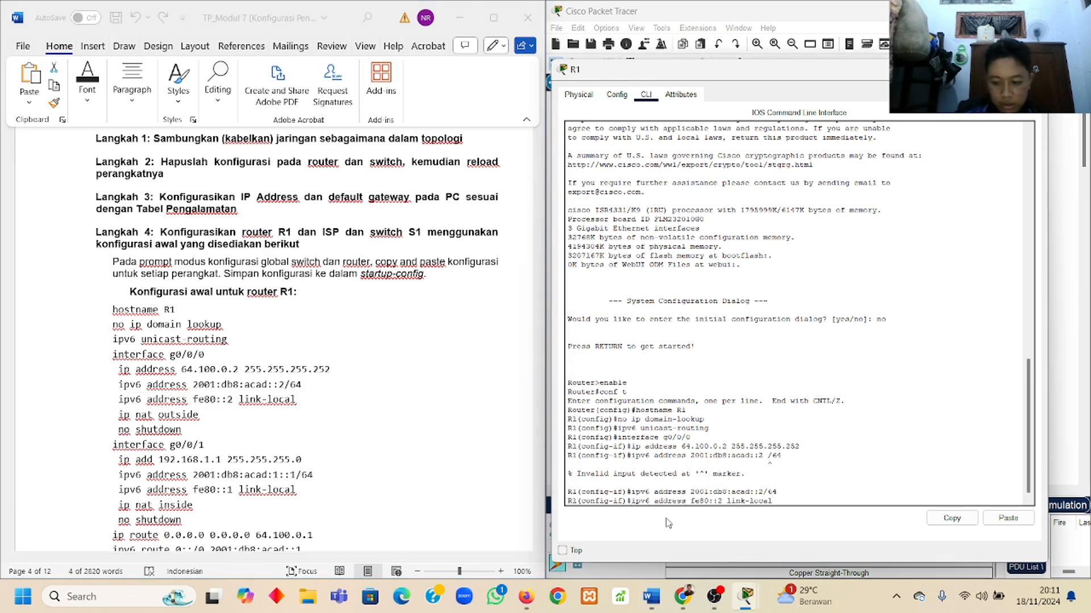
key("Return")
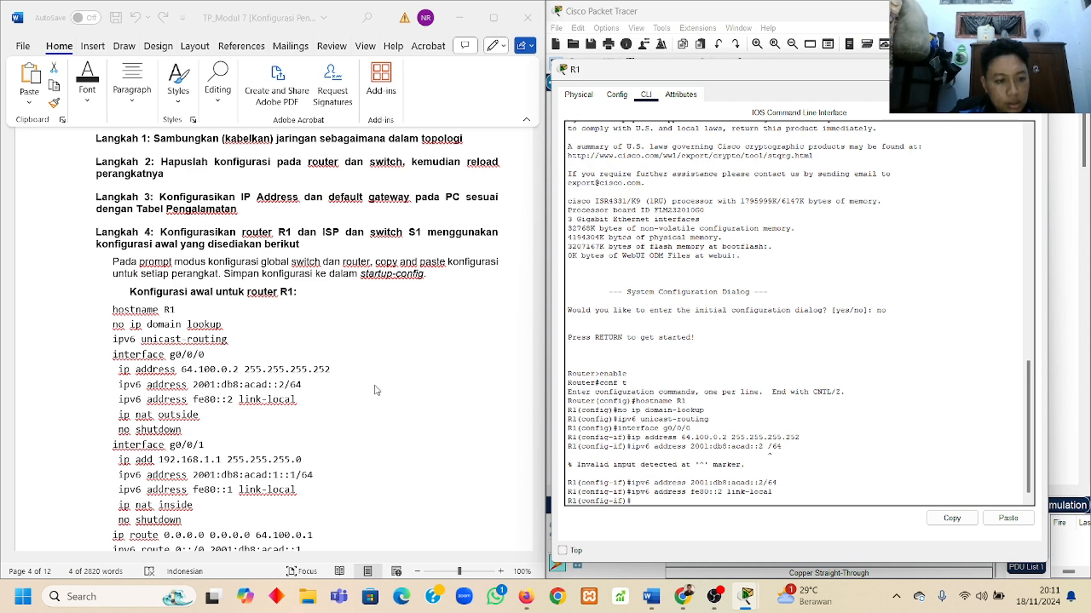
Mark R1's g0/0/0 as the NAT outside interface with ip nat outside and enable it with no shutdown
type("ip na")
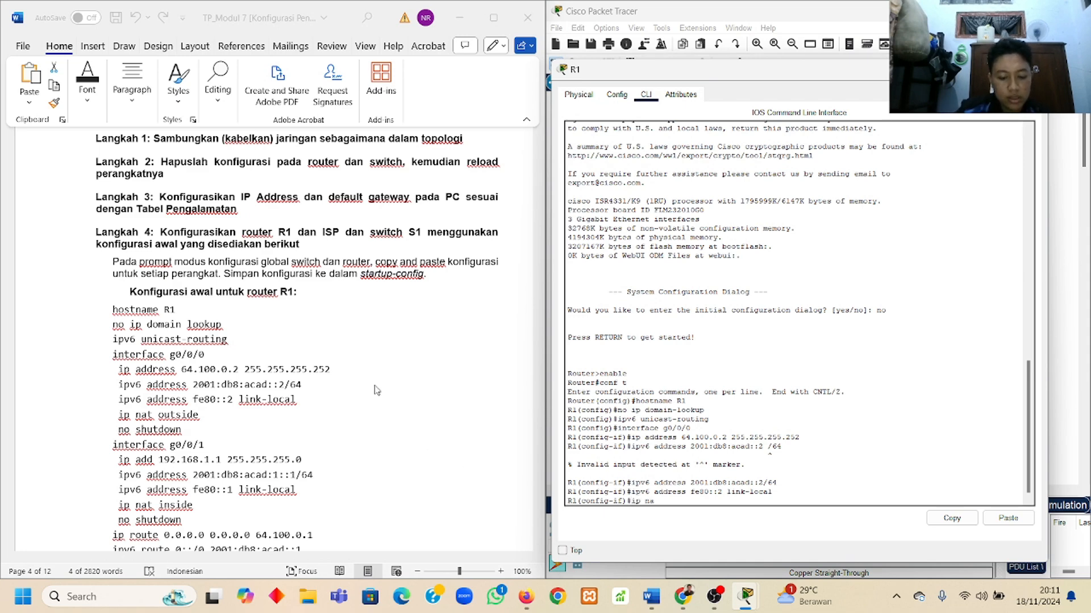
type("t outsidae")
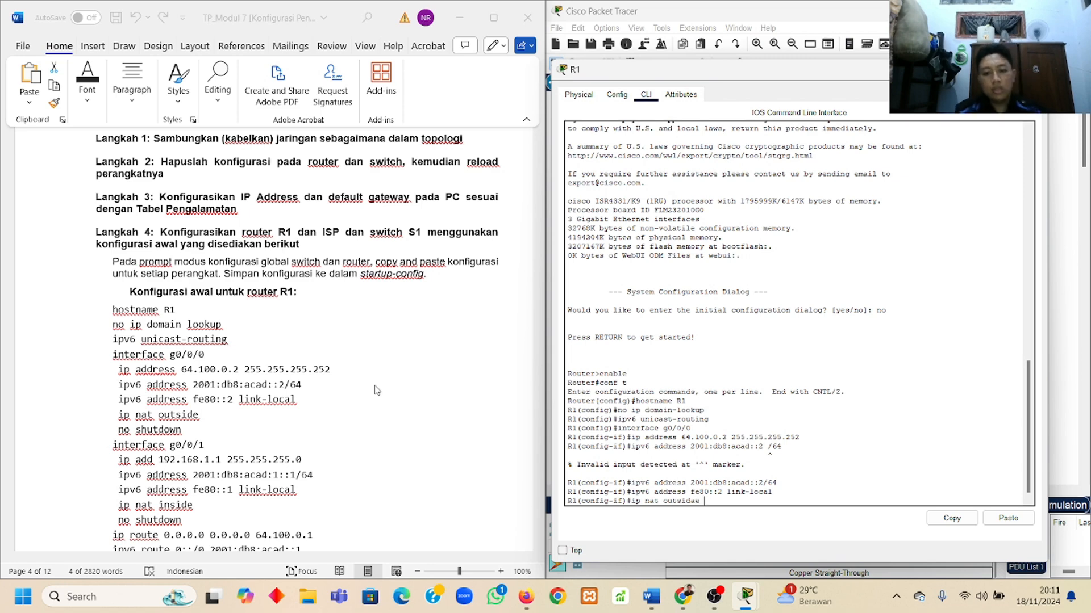
key("BackSpace")
key("BackSpace")
type("e")
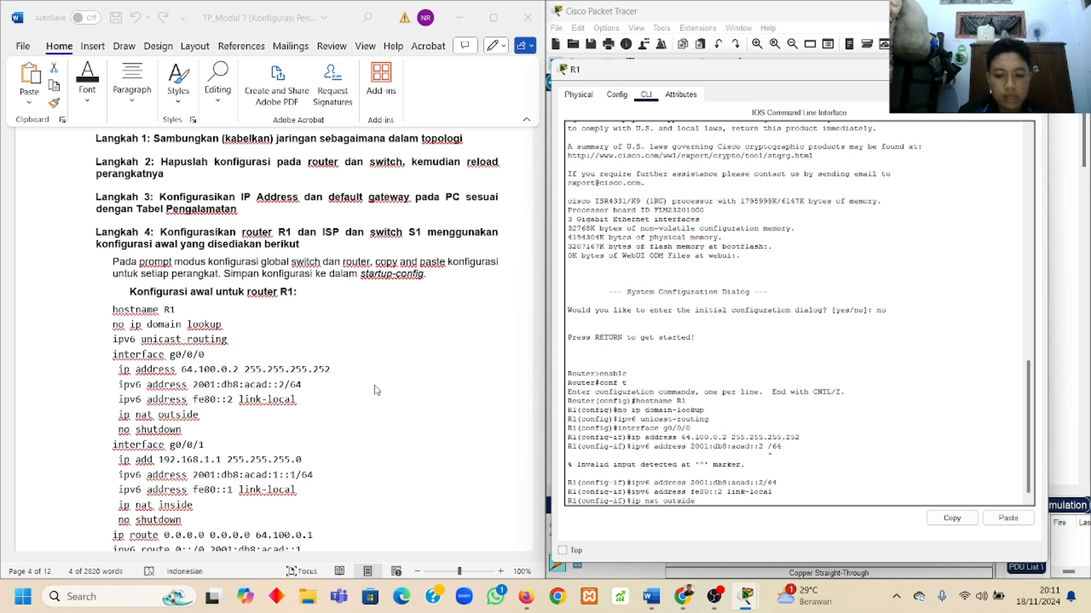
key("Return")
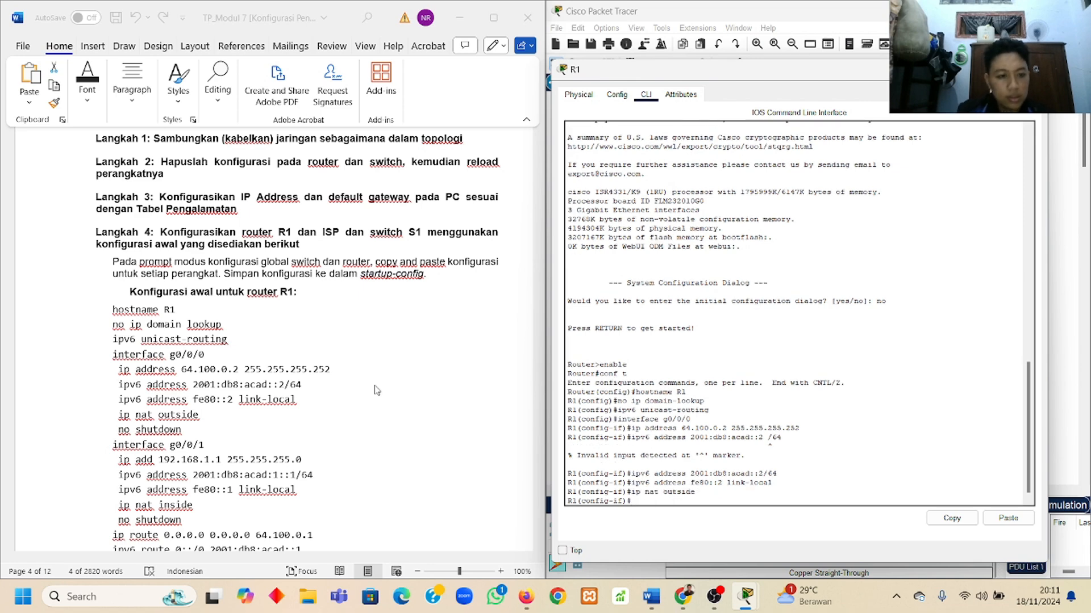
type("no shutdown")
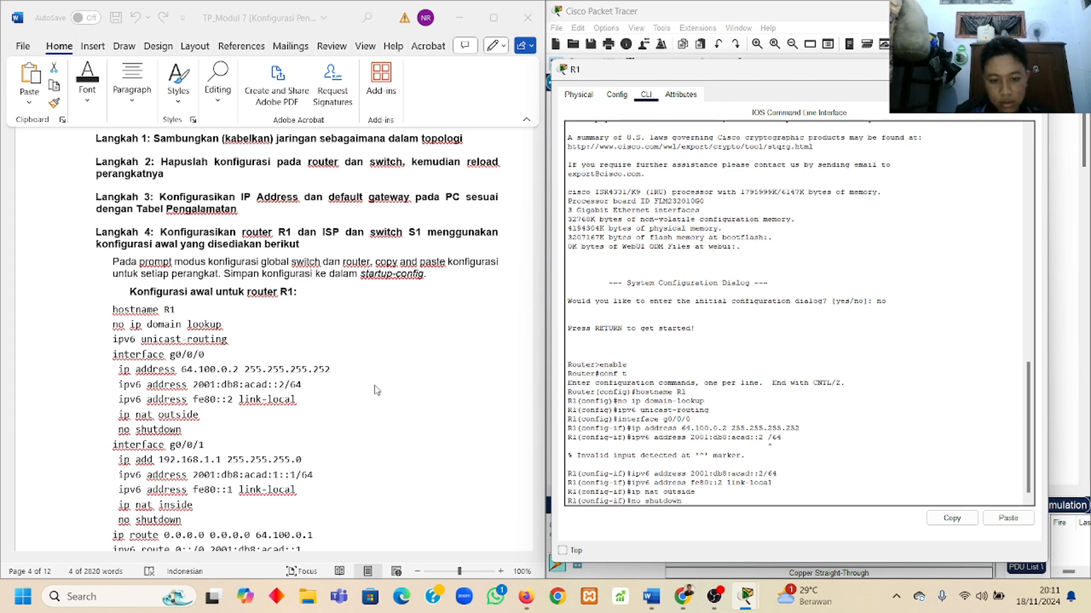
key("Return")
Switch R1 to interface configuration mode for g0/0/1
type("in")
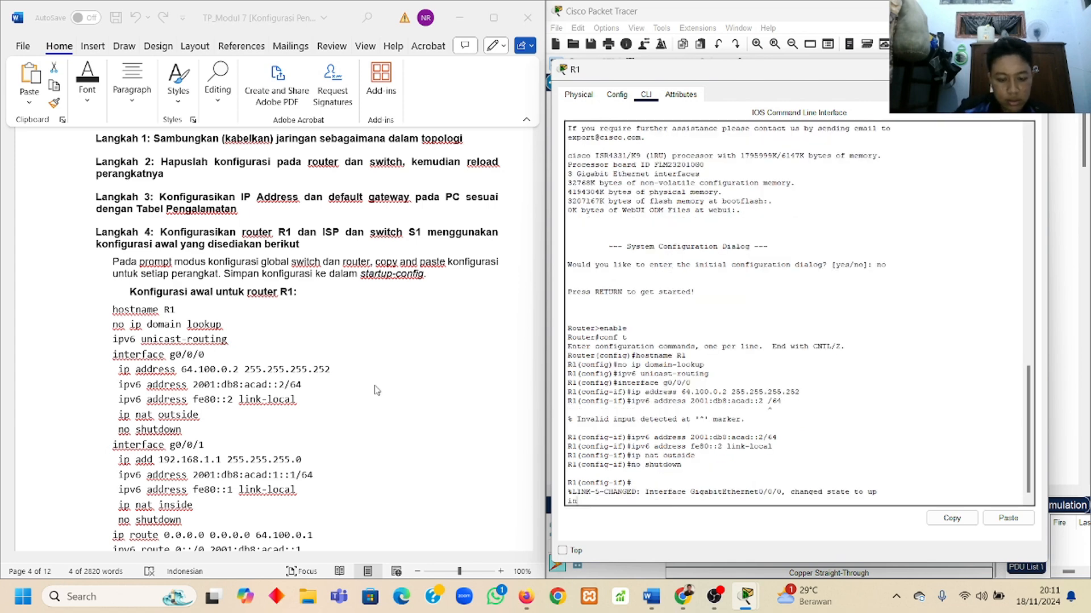
type("terface ")
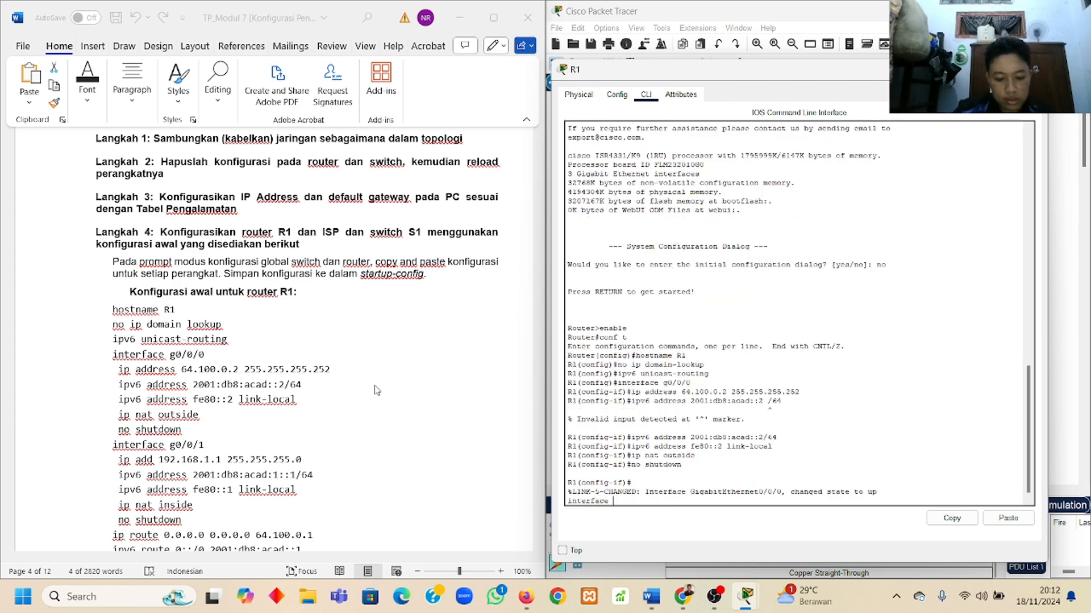
type("g0/")
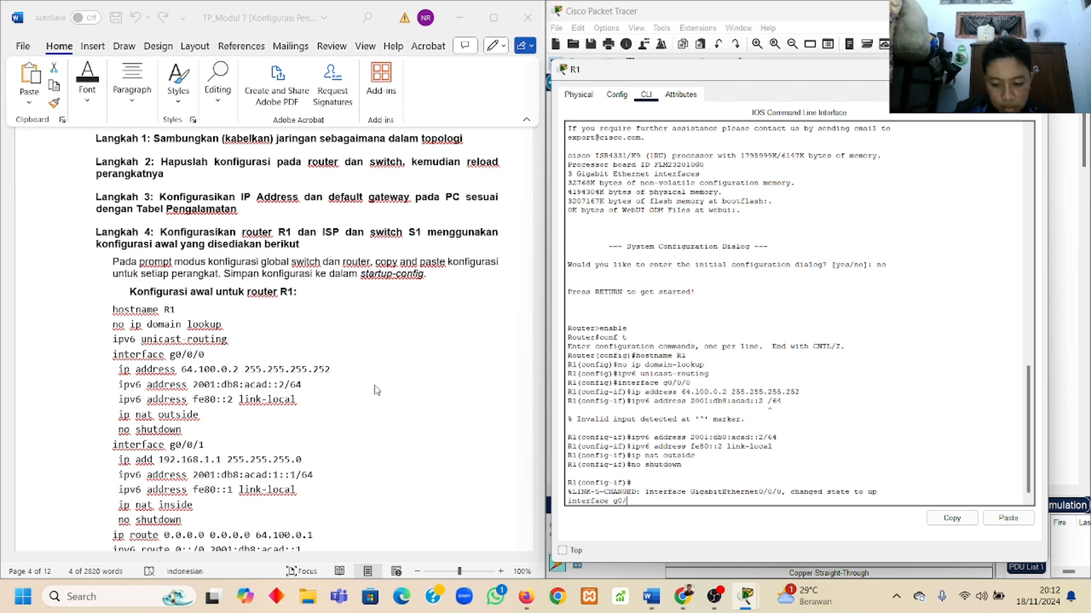
type("0/")
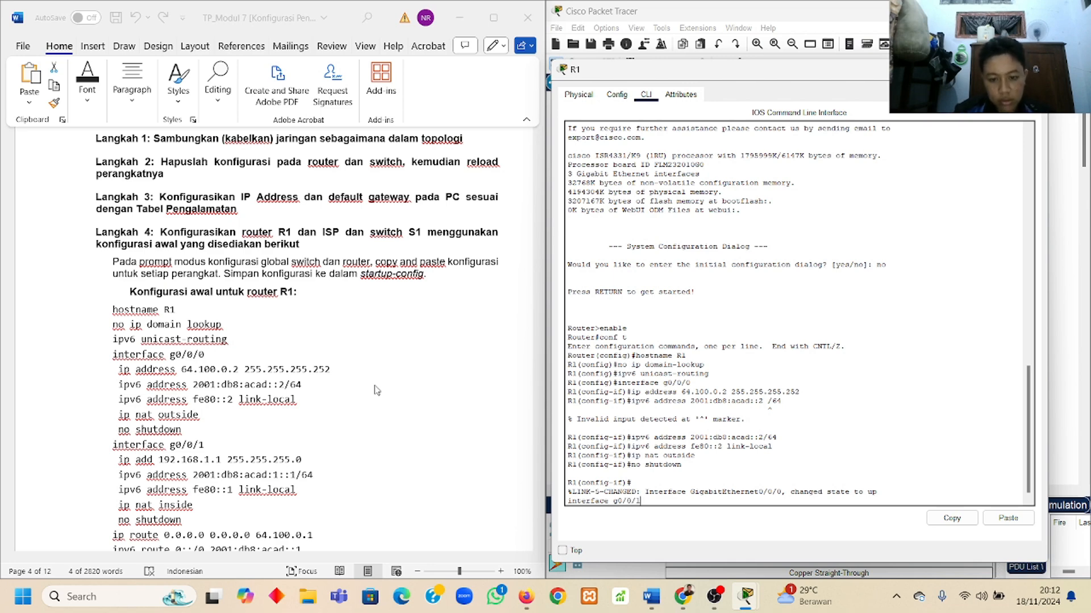
type("1")
key("Return")
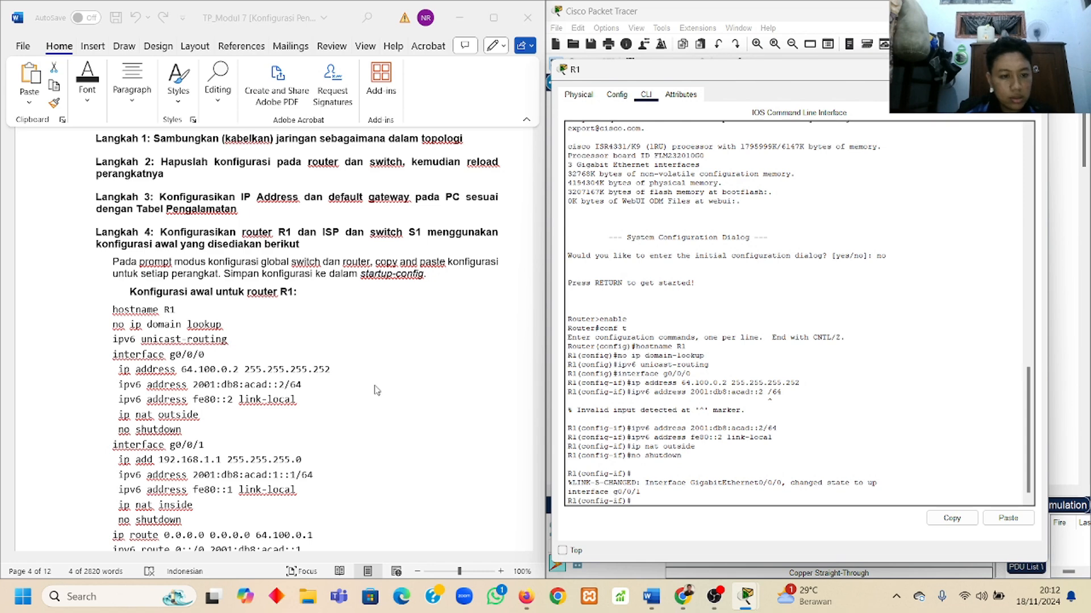
Copy the g0/0/1 IPv4 address and mask from the lab document's R1 configuration and run ip address 192.168.1.1 255.255.255.0 on R1
type("ip address")
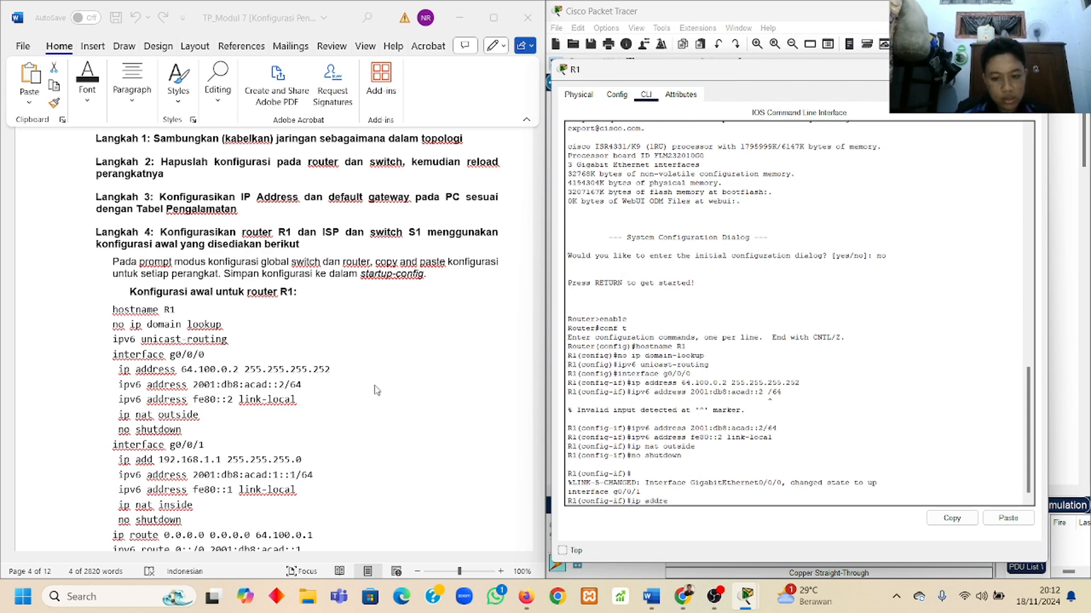
left_click(121, 460)
left_click_drag(120, 461, 302, 460)
key("ctrl+c")
left_click(188, 461)
left_click(704, 498)
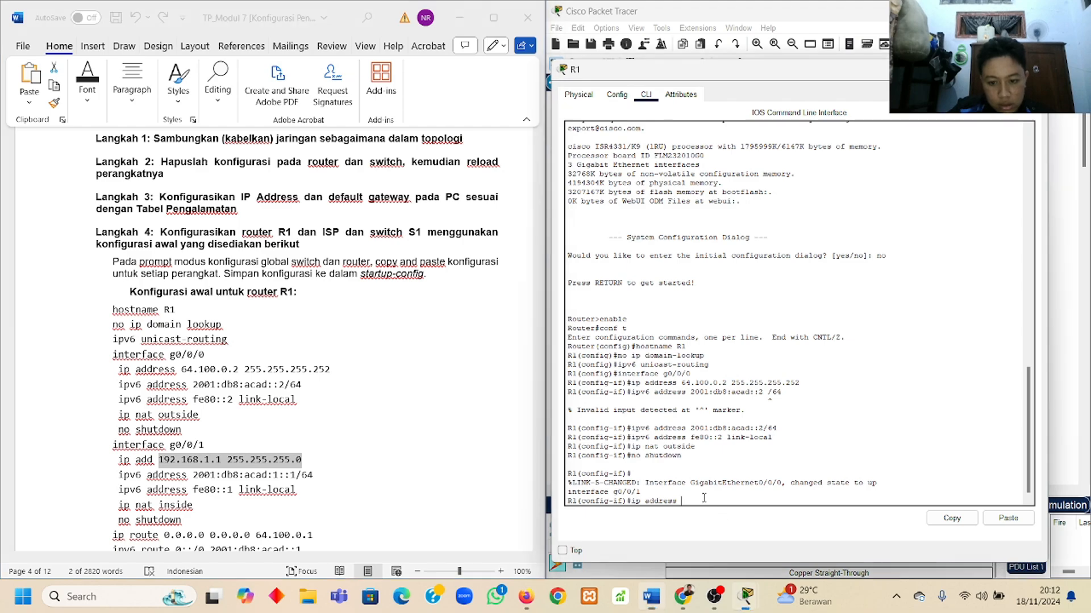
right_click(704, 498)
left_click(733, 528)
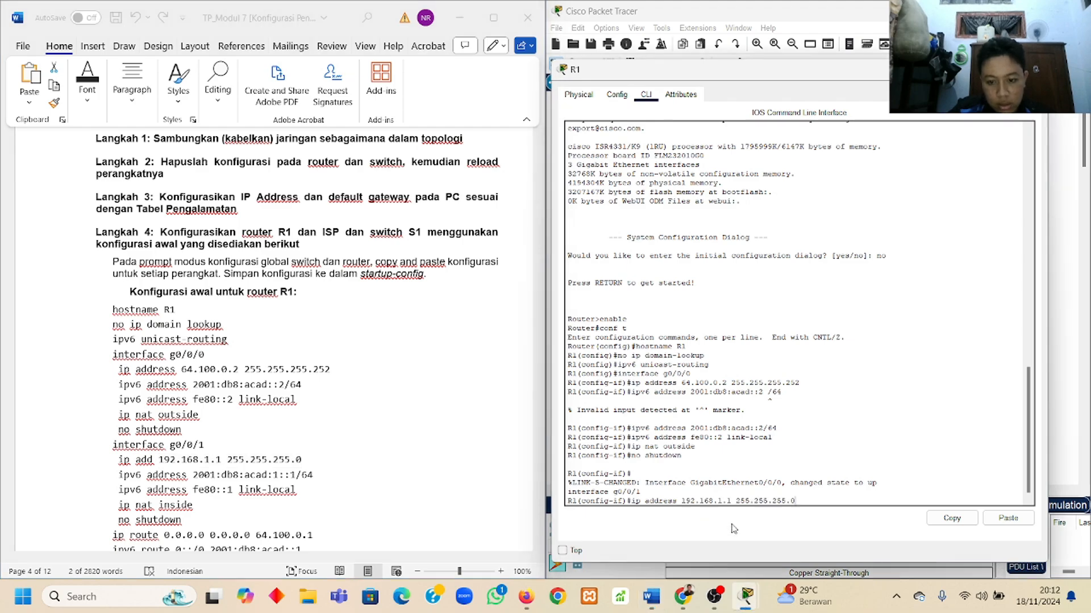
scroll(381, 434, "up", 5)
scroll(381, 434, "up", 15)
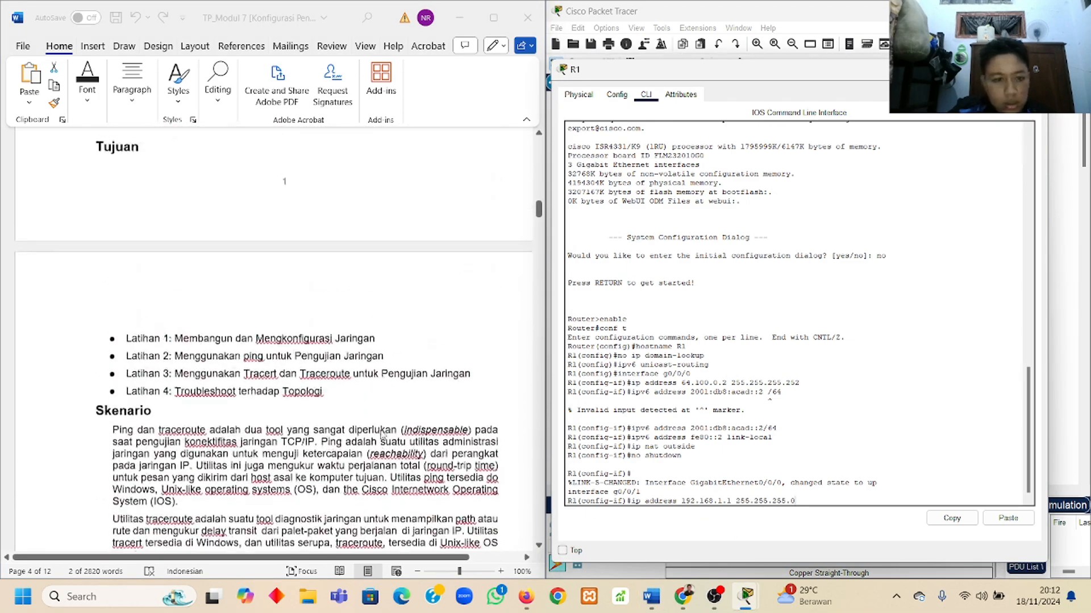
scroll(381, 435, "up", 2)
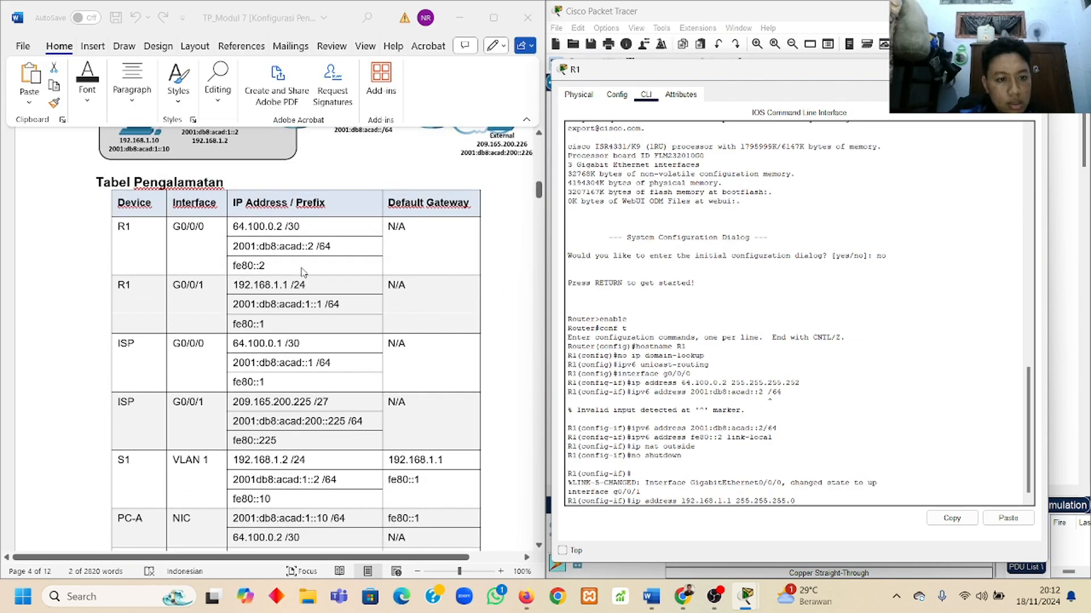
scroll(327, 307, "down", 4)
scroll(327, 307, "down", 20)
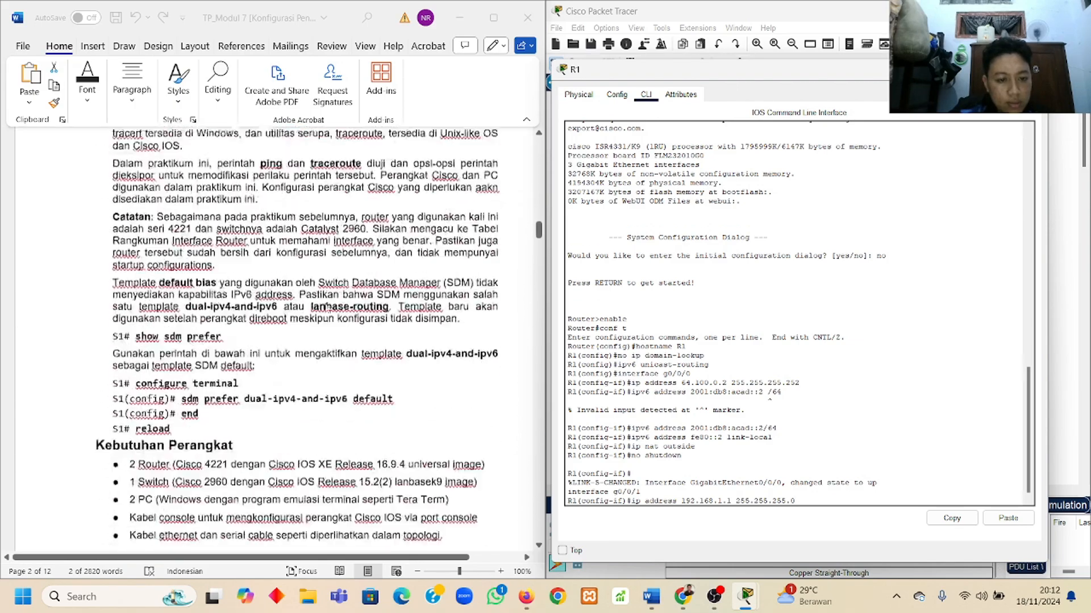
scroll(327, 308, "down", 5)
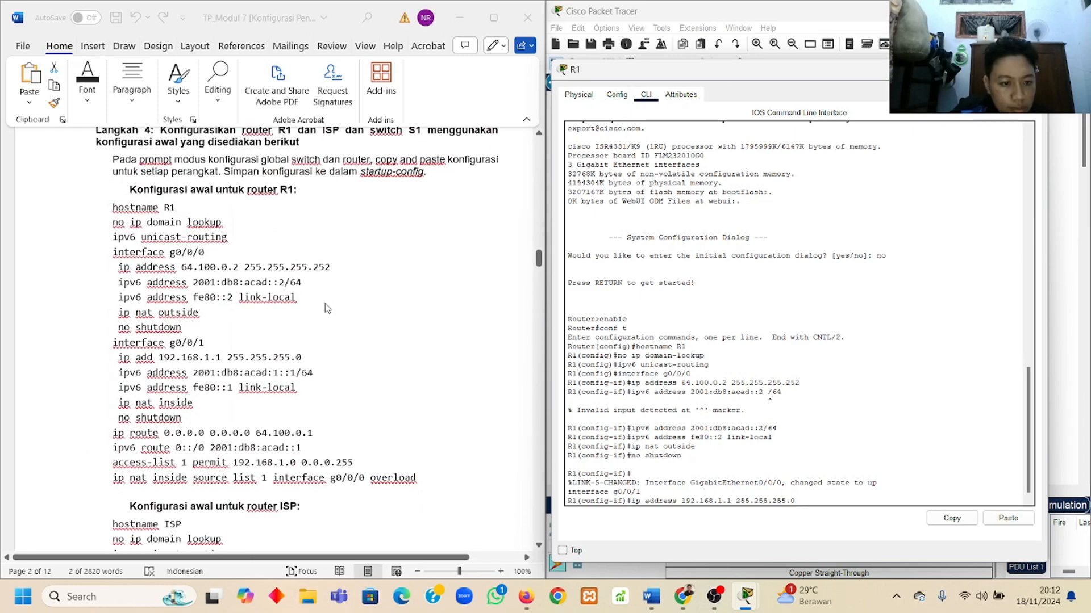
scroll(327, 308, "up", 2)
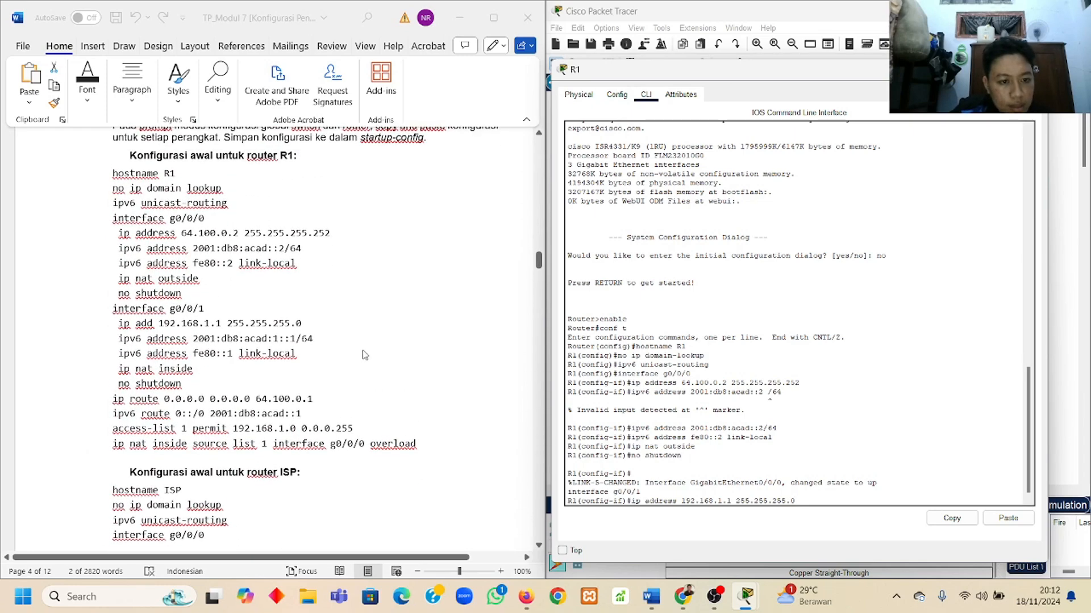
key("Return")
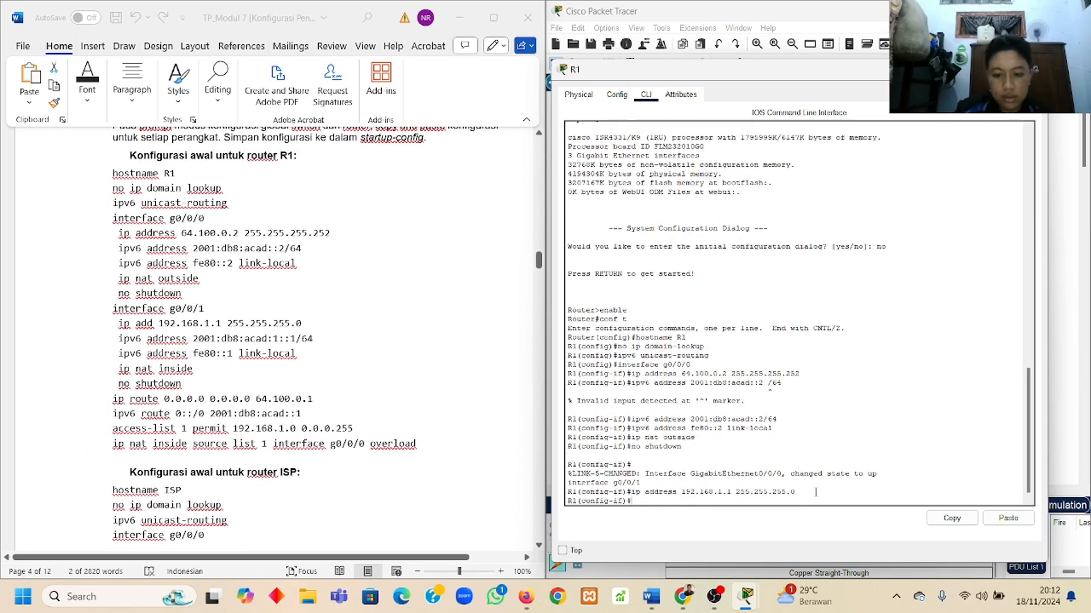
Assign R1's g0/0/1 the IPv6 address copied from the lab document by running ipv6 address 2001:db8:acad:1::1/64
type("ipv6 ")
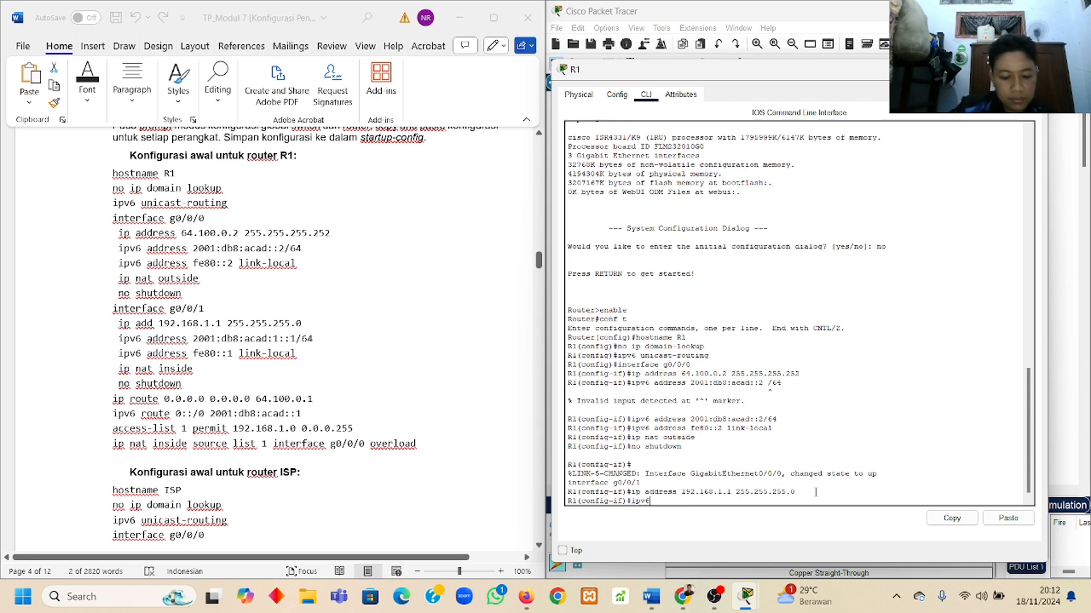
type("a")
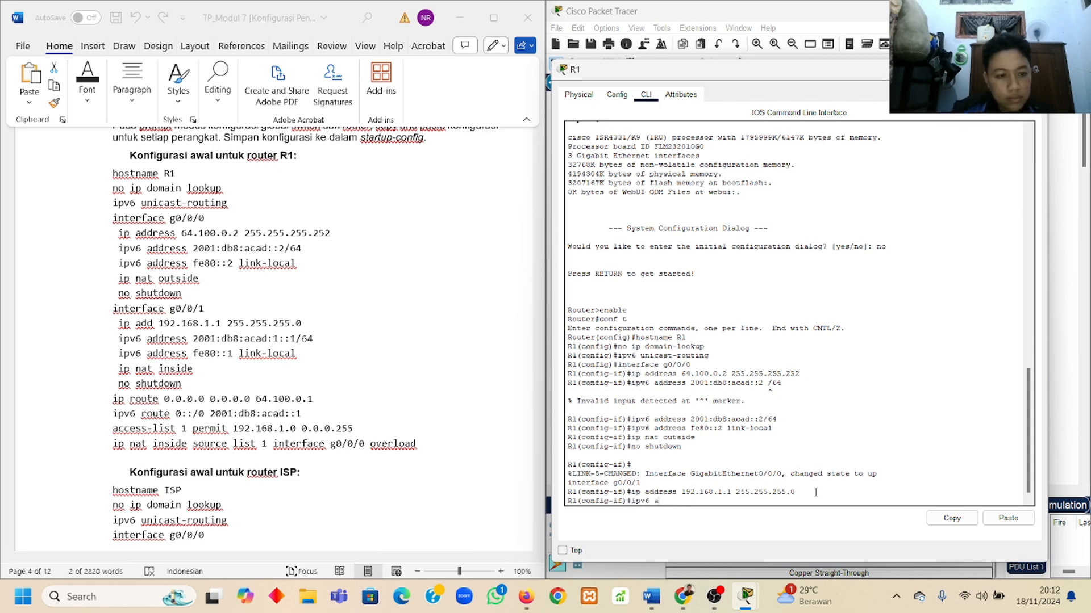
type("ddress")
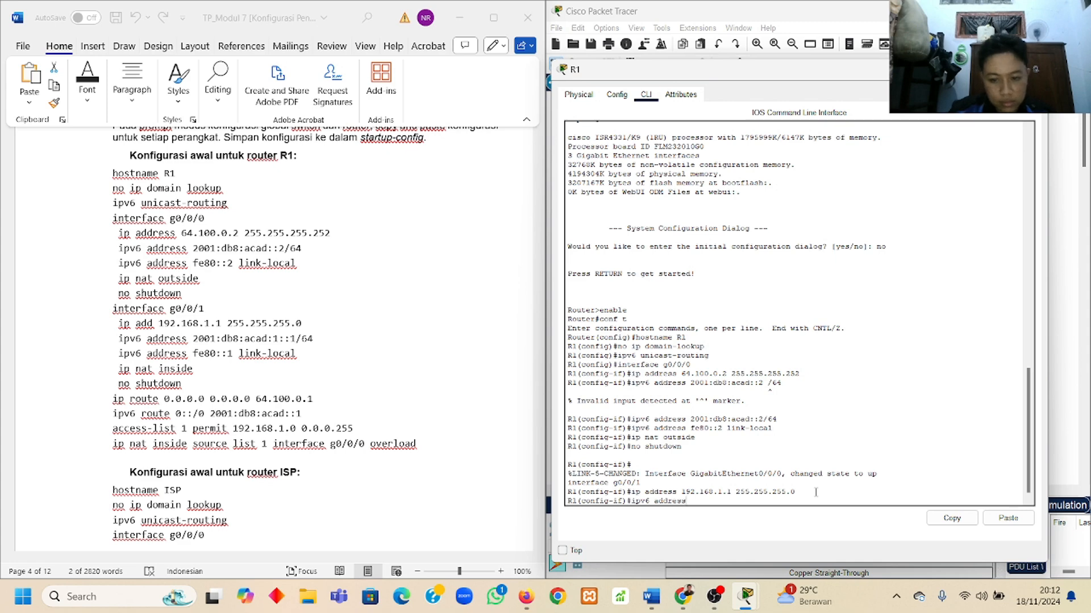
left_click(202, 338)
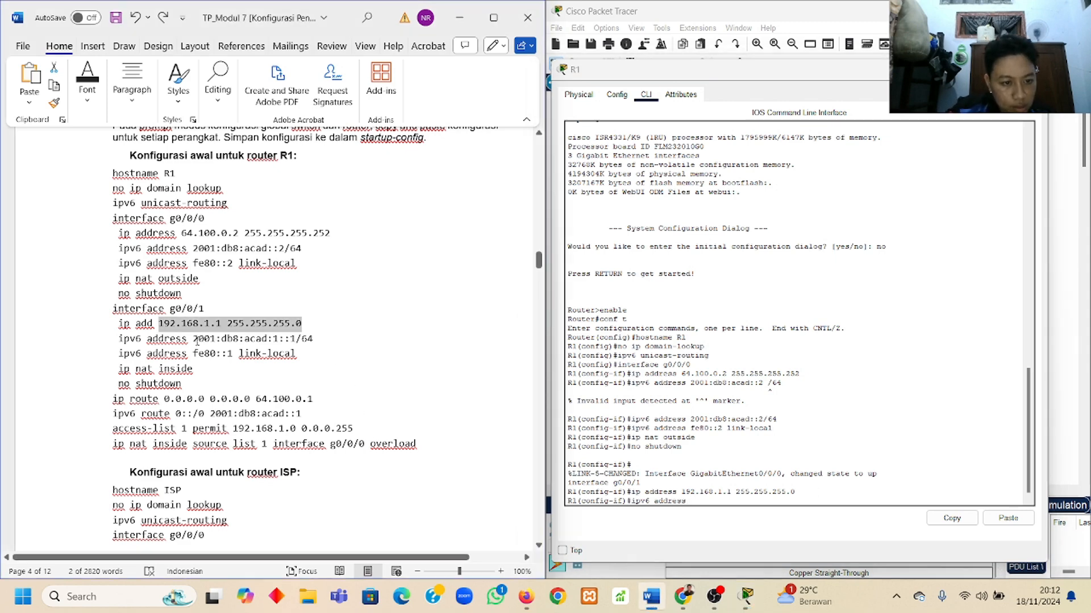
left_click(193, 339)
left_click(313, 340, "shift")
key("ctrl+c")
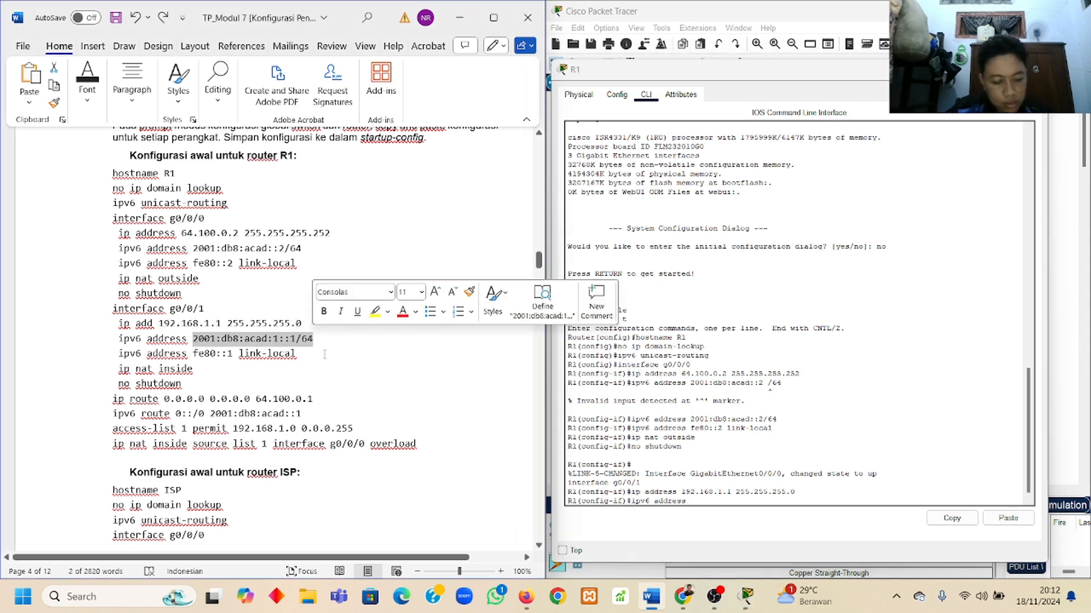
left_click(694, 504)
right_click(694, 503)
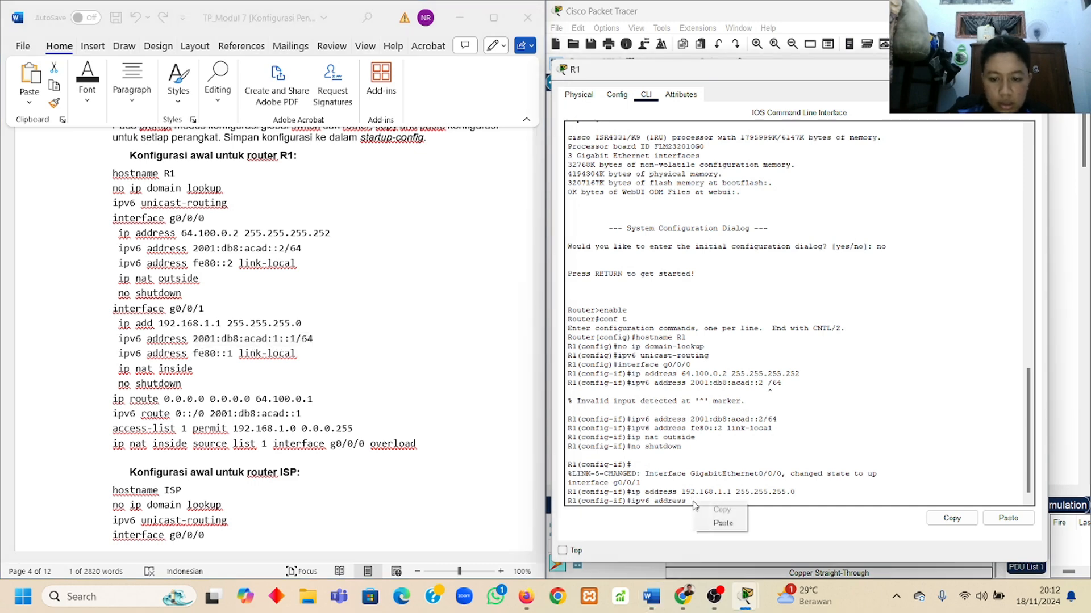
left_click(717, 525)
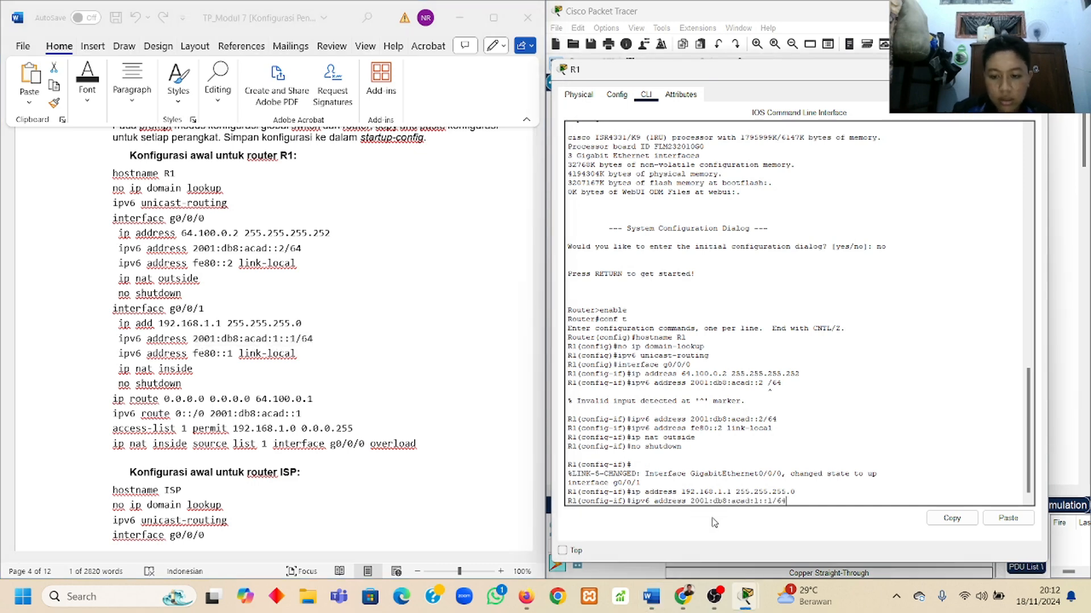
key("Return")
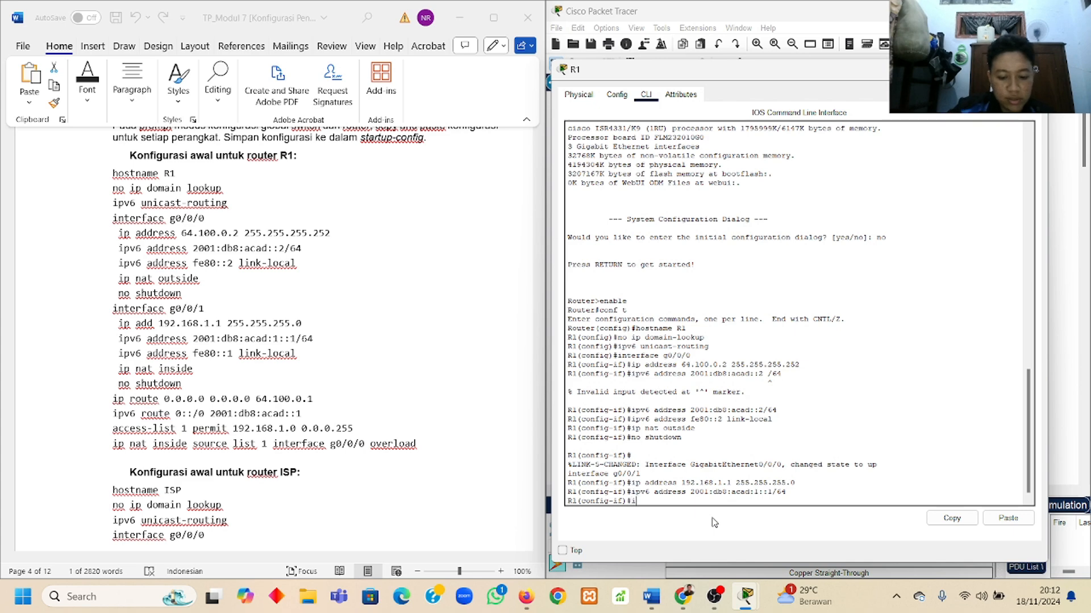
Copy the g0/0/1 link-local value from the lab document and run ipv6 address fe80::1 link-local on R1
type("ipv6 address")
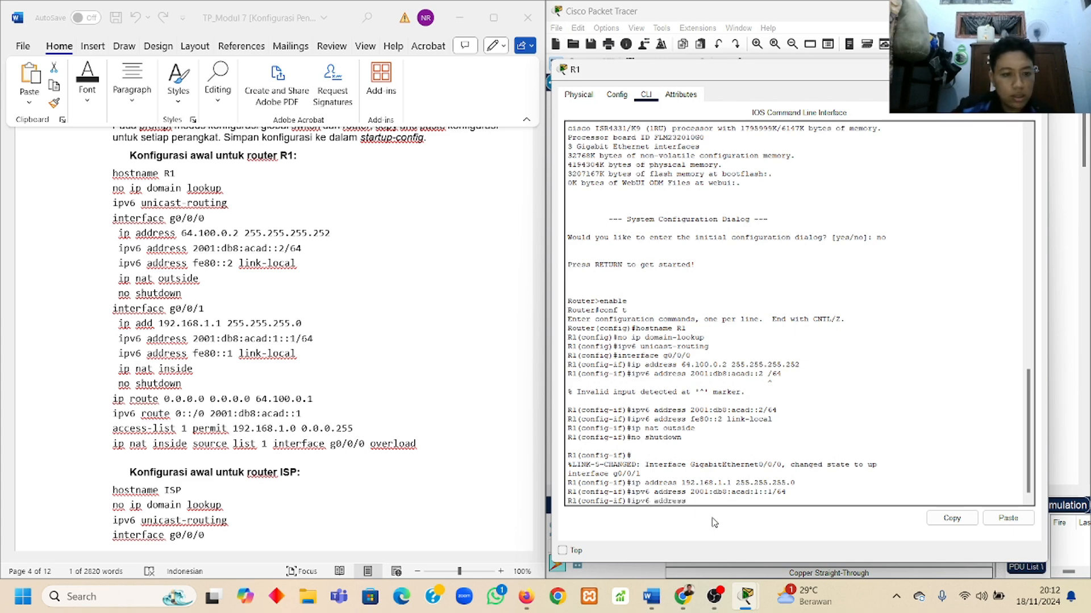
left_click(196, 352)
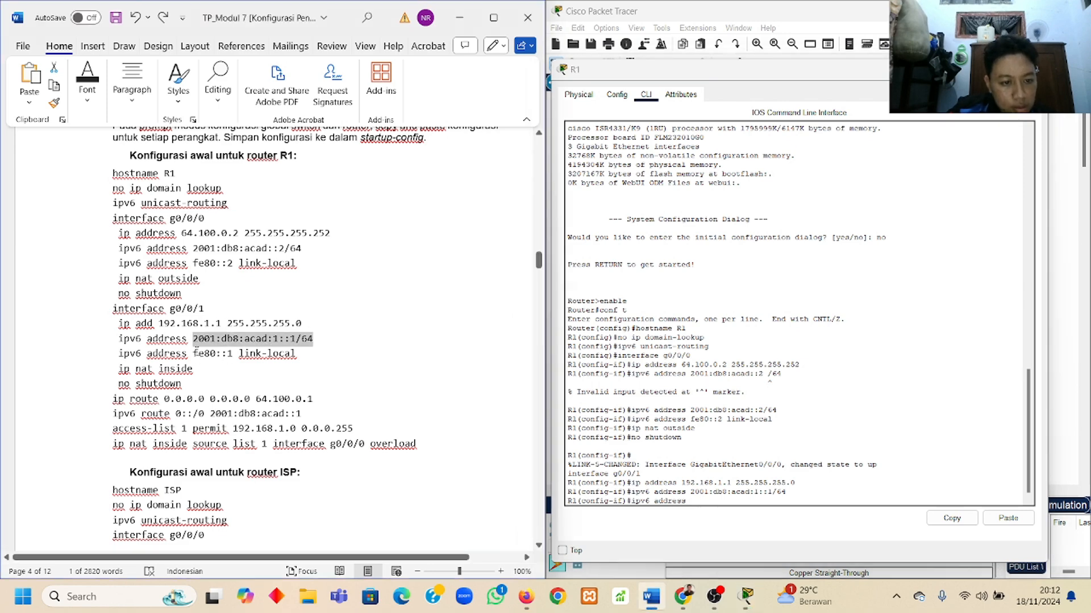
left_click_drag(196, 353, 288, 353)
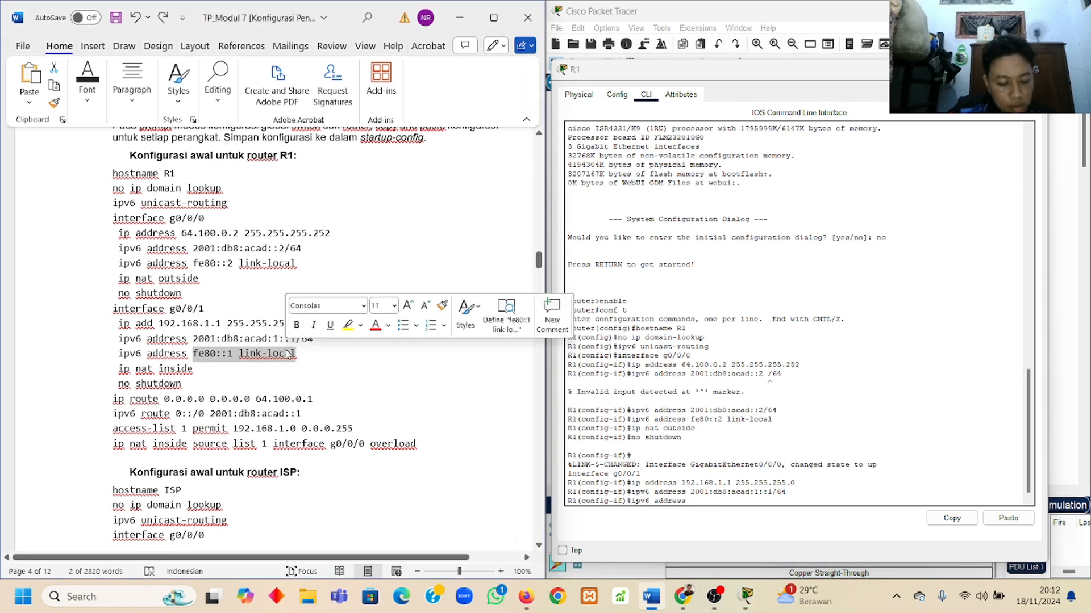
key("ctrl+c")
left_click(706, 500)
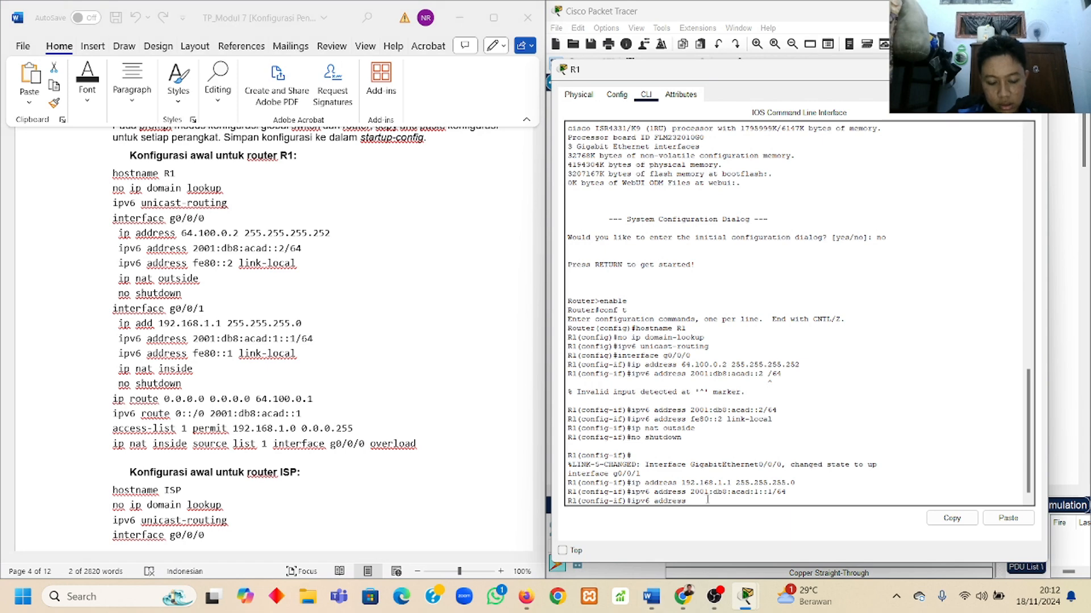
right_click(707, 500)
left_click(731, 519)
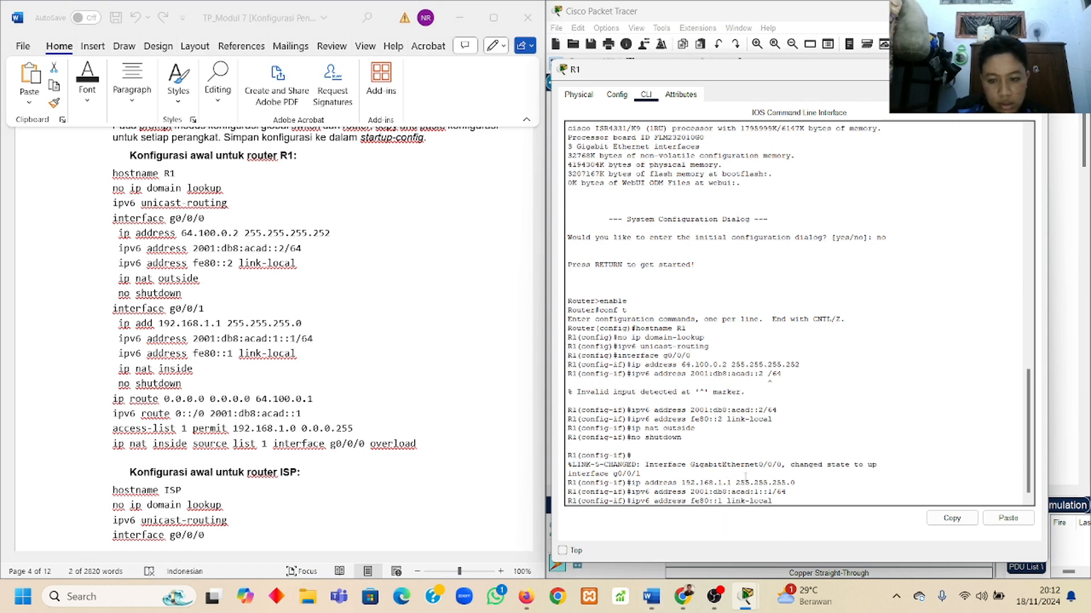
key("Return")
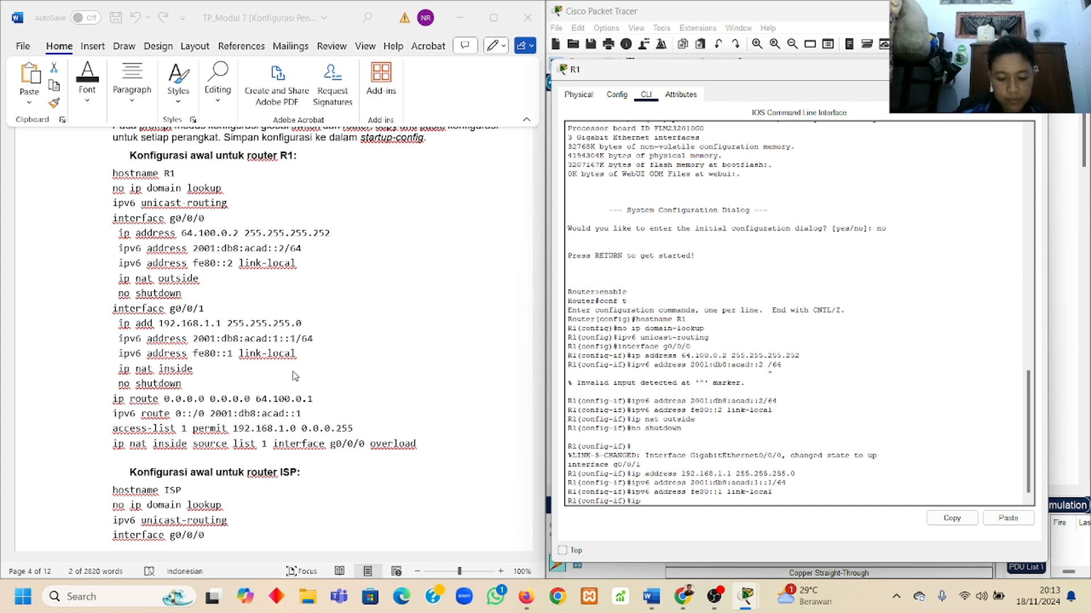
Run ip nat outside on R1's g0/0/1 and enable the interface with n shutdown
type("ip nat outs")
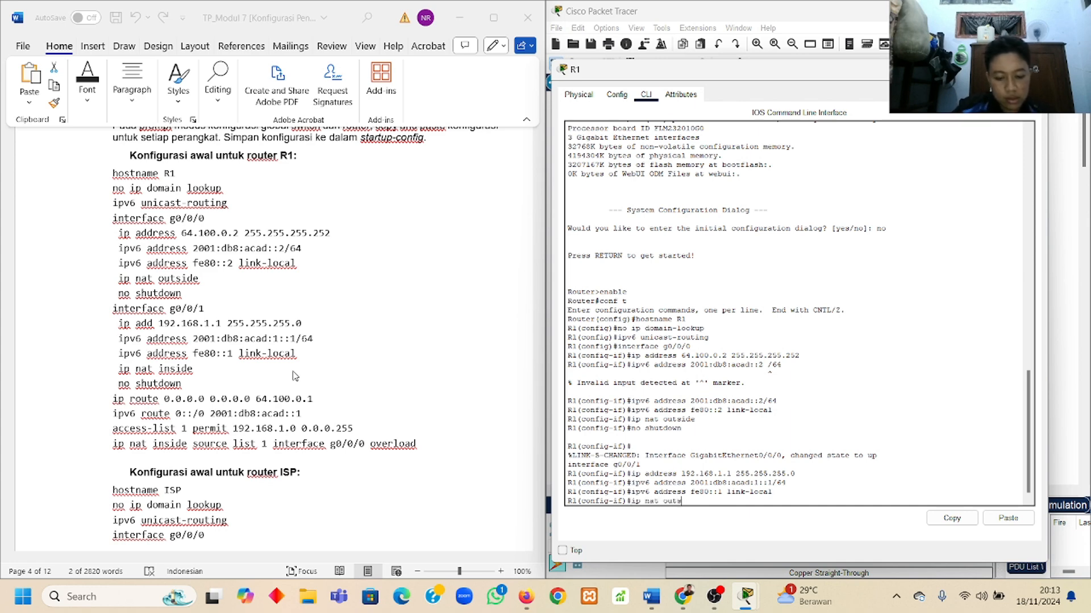
type("ide")
key("Return")
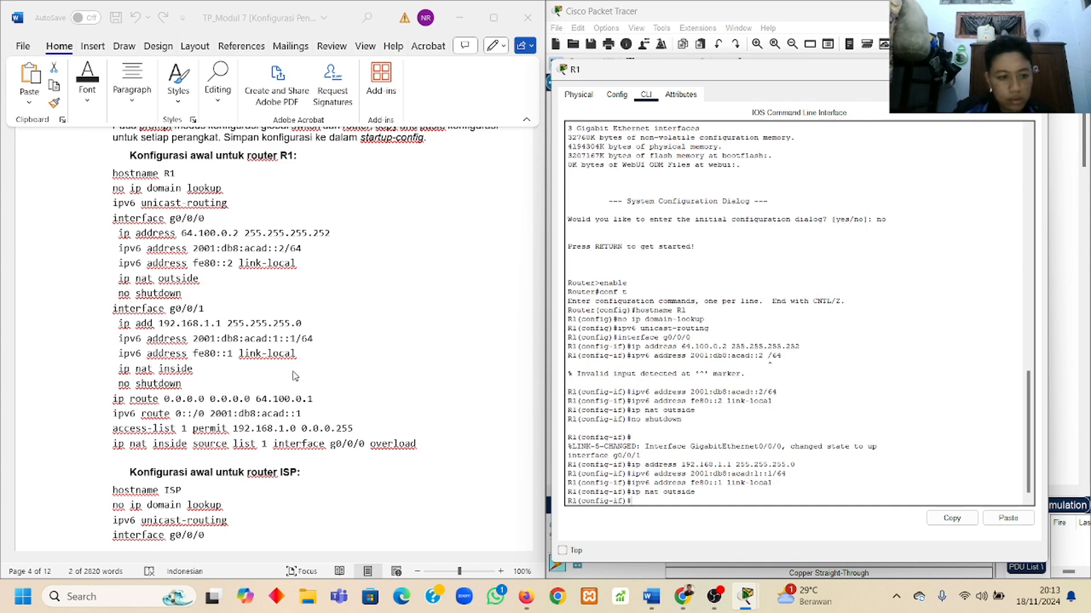
type("no shutdown")
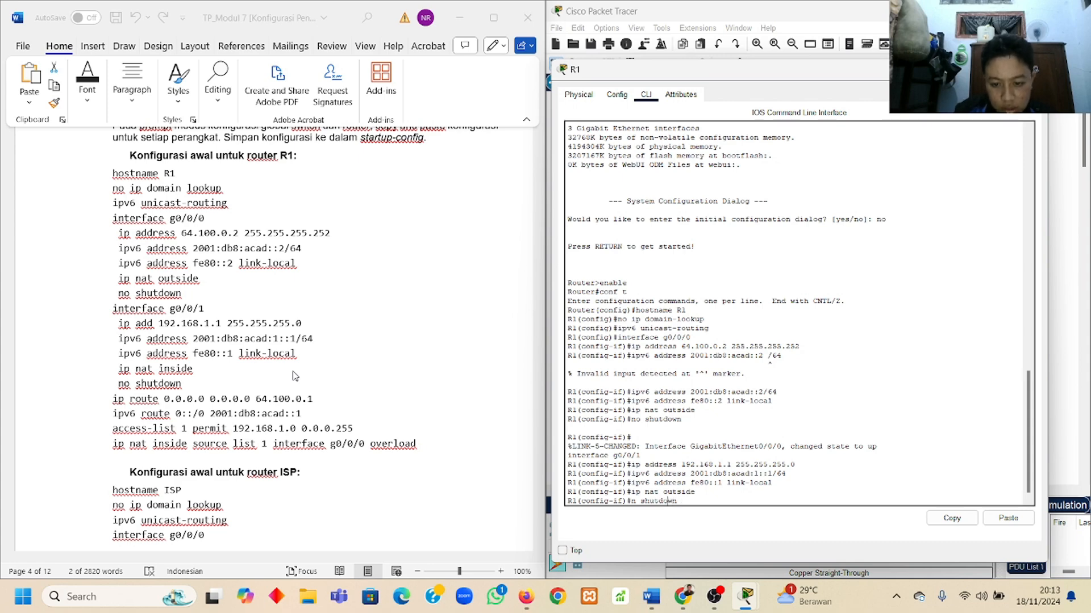
key("Return")
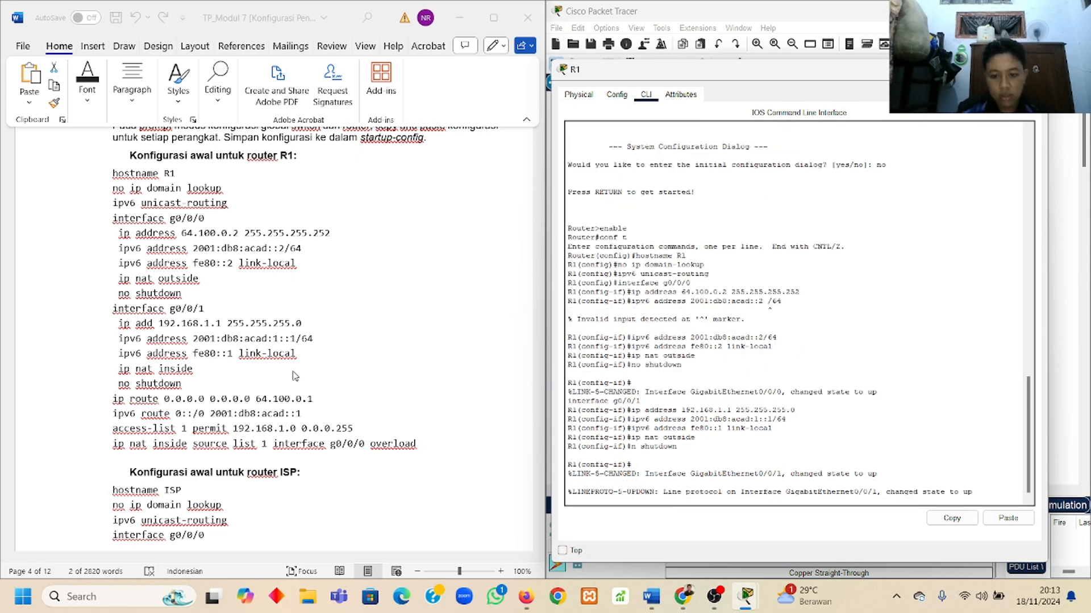
Enter ip route 0.0.0.0 0.0.0.0 64.100.0.1 at R1's prompt, using the route values copied from the lab document
scroll(294, 376, "down", 2)
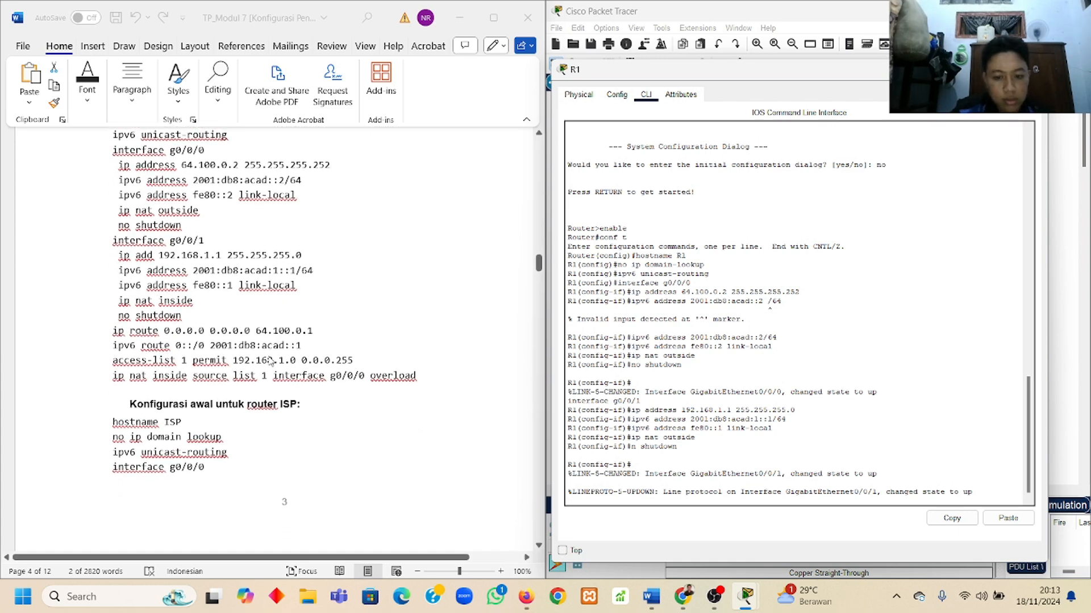
type("ip route")
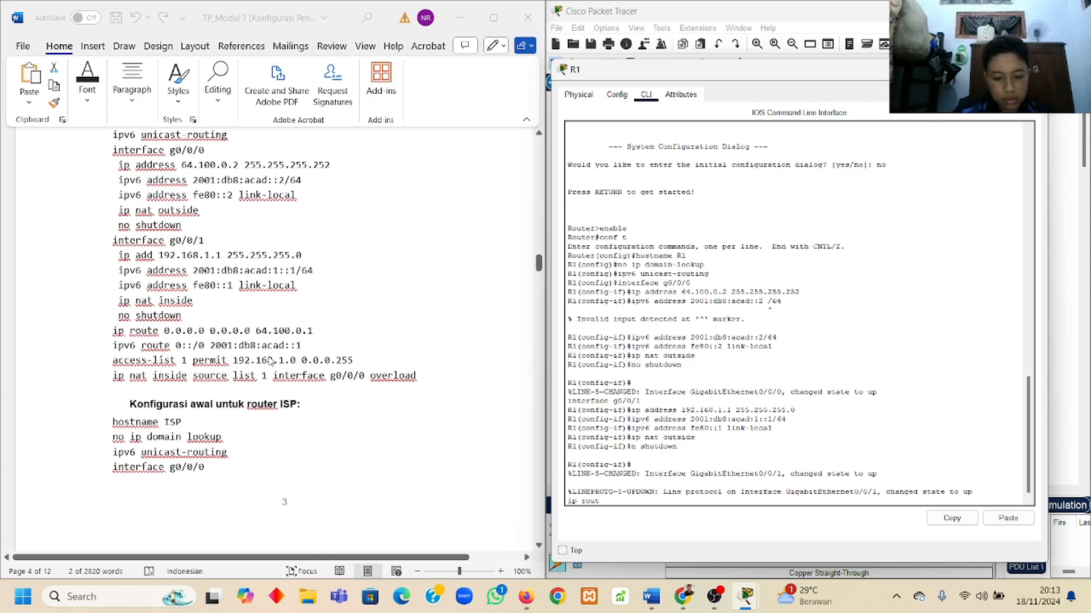
left_click(167, 331)
left_click_drag(165, 331, 315, 334)
key("ctrl+c")
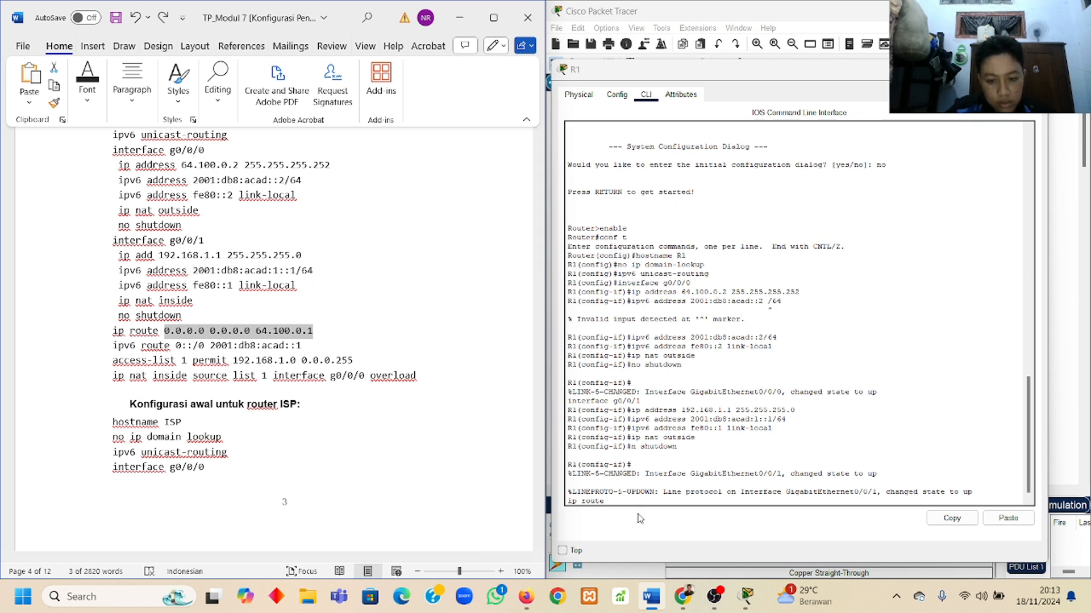
left_click(631, 499)
right_click(631, 499)
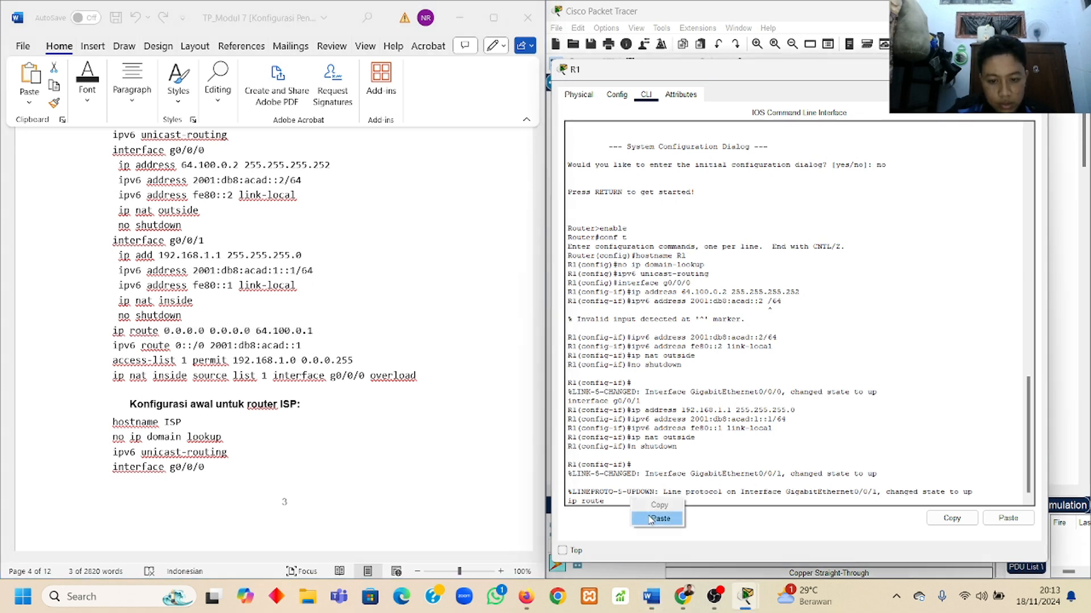
left_click(651, 519)
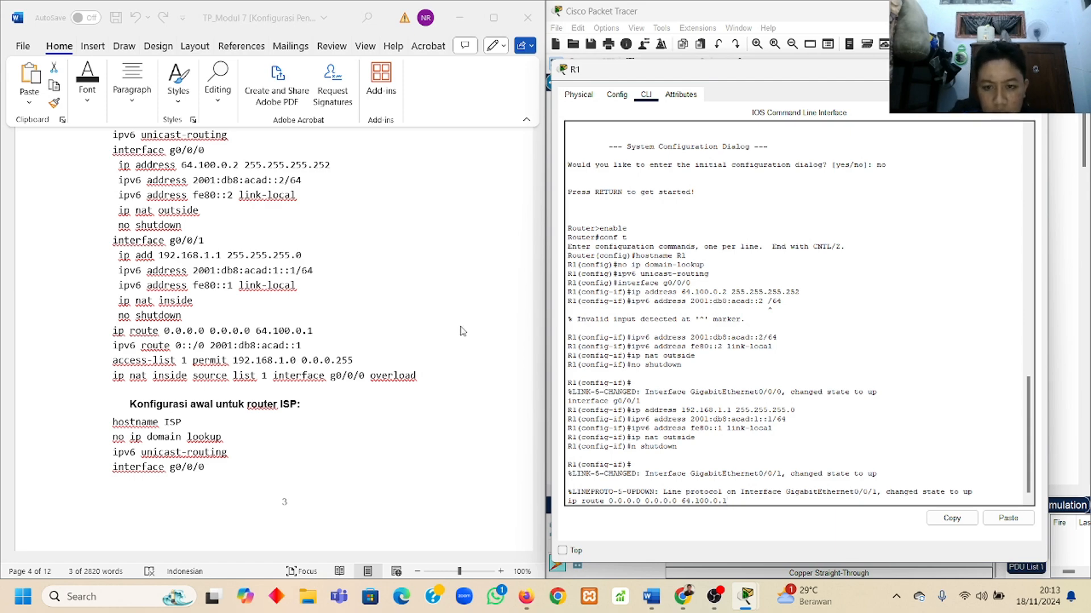
Check the topology and addressing table in the lab document, and execute the entered IPv4 default route on R1
scroll(461, 330, "up", 10)
scroll(433, 327, "up", 15)
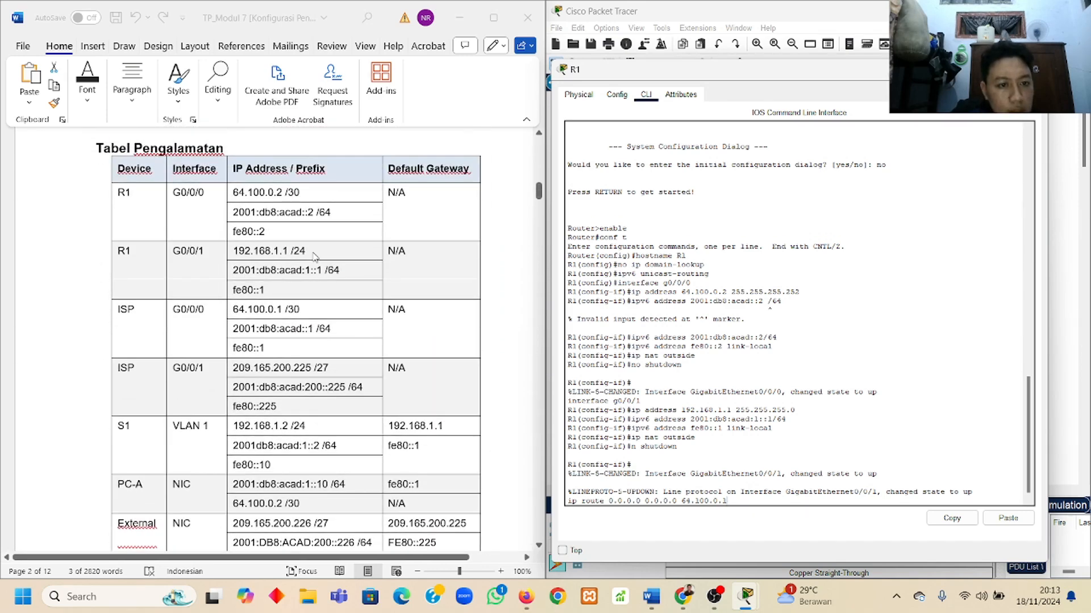
scroll(303, 327, "up", 5)
scroll(287, 409, "down", 4)
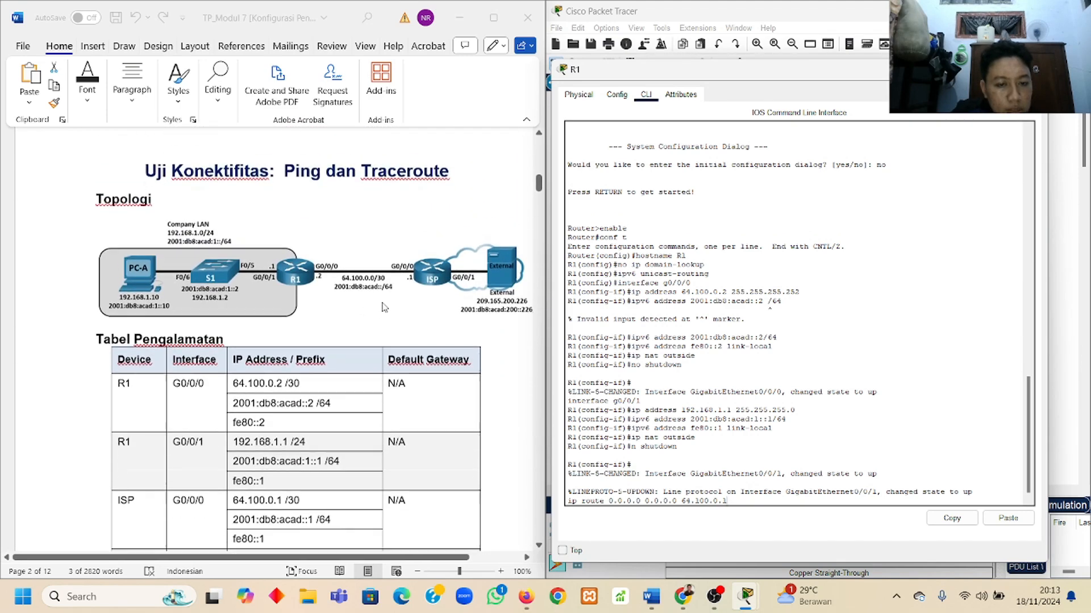
scroll(287, 409, "down", 10)
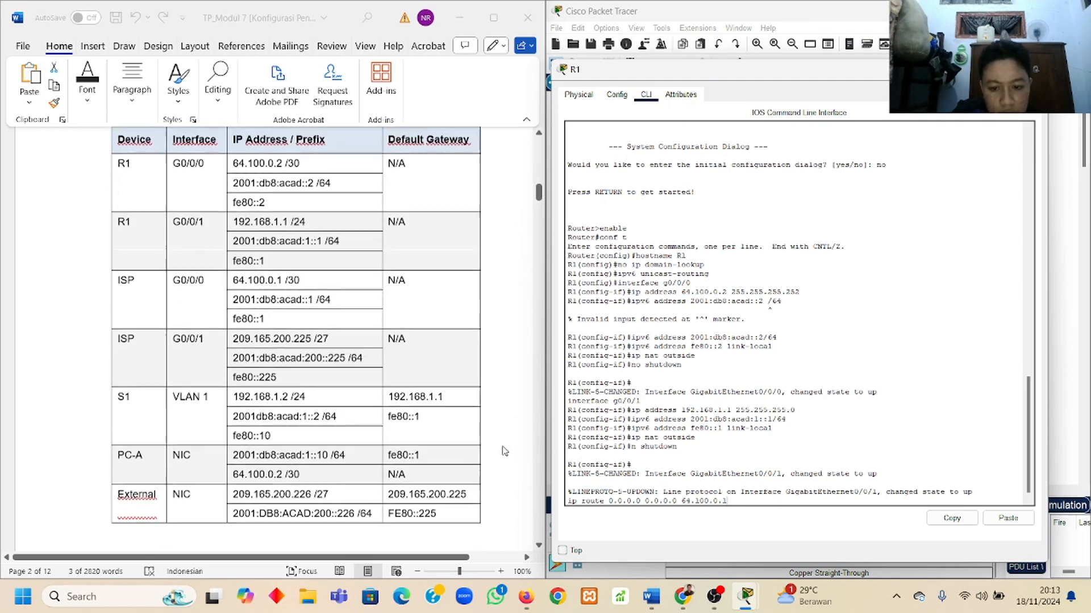
scroll(502, 451, "down", 12)
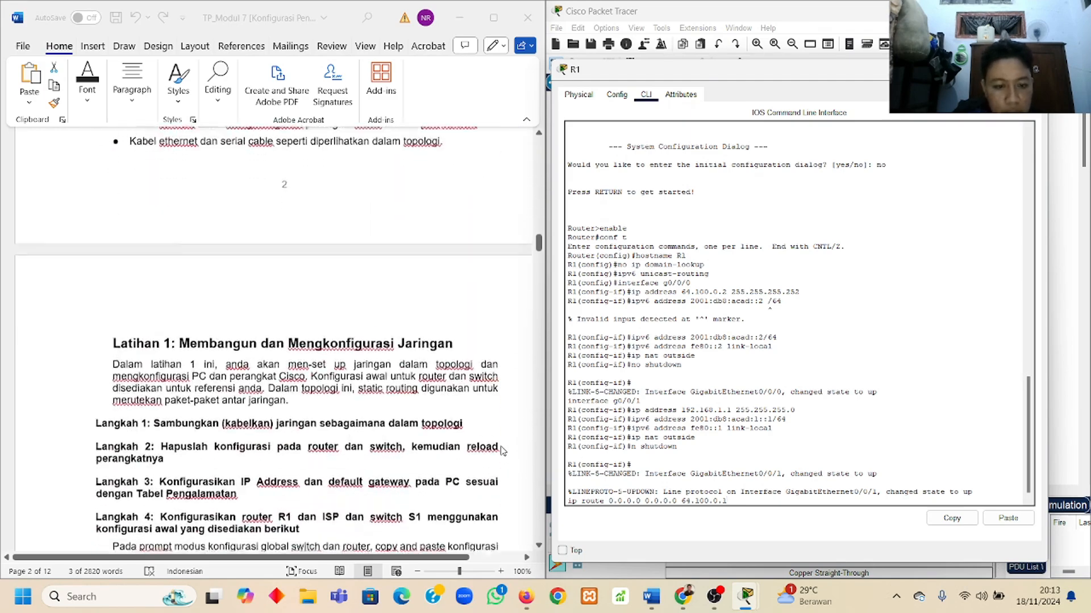
scroll(501, 451, "down", 5)
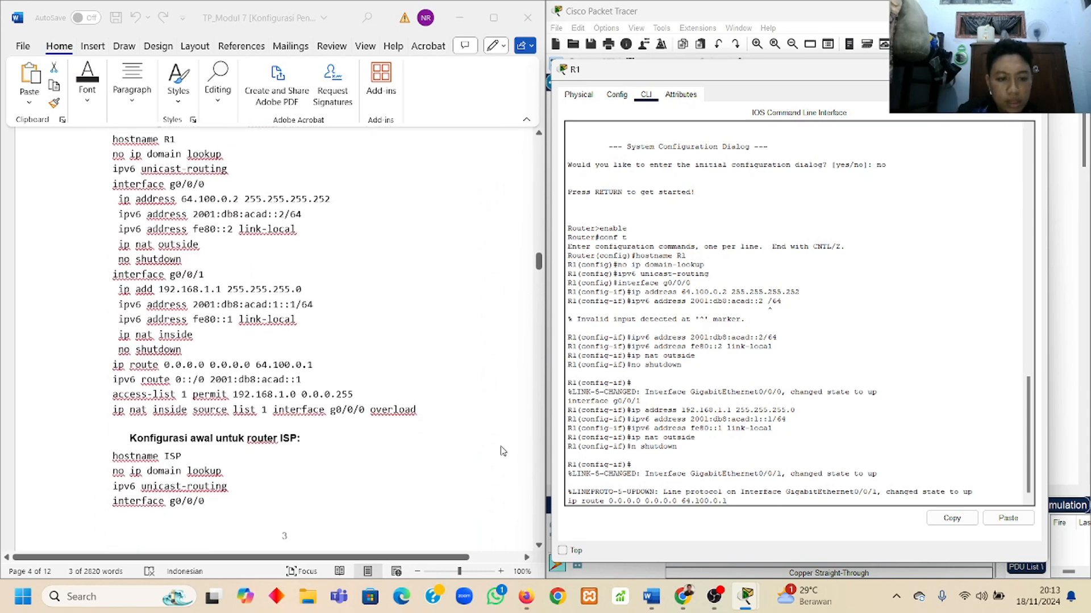
key("Return")
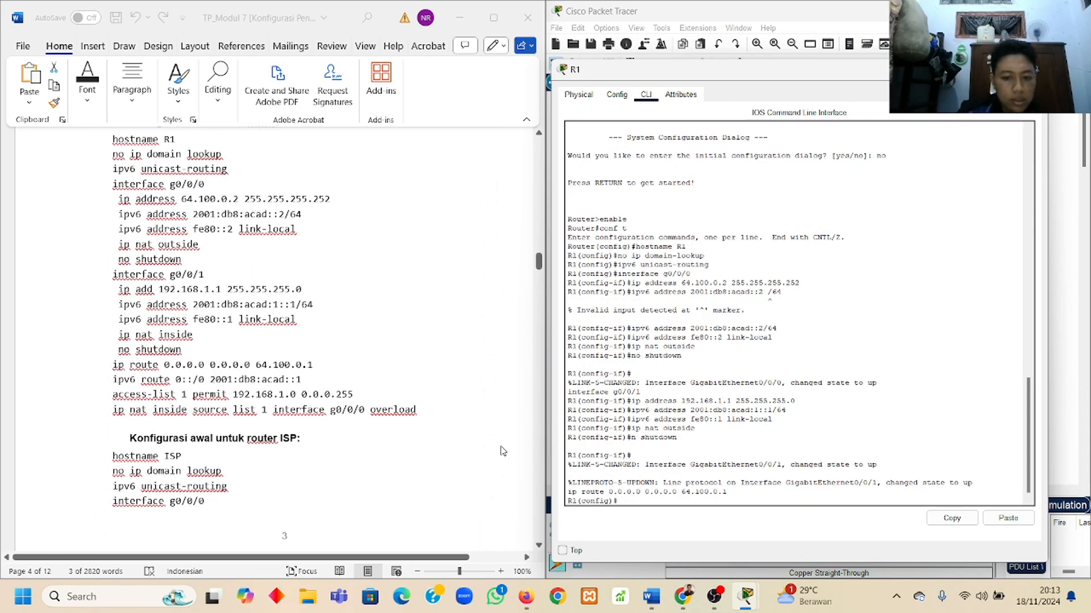
Copy the IPv6 default route from the lab document and run ipv6 route 0::/0 2001:db8:acad::1 on R1
left_click(111, 385)
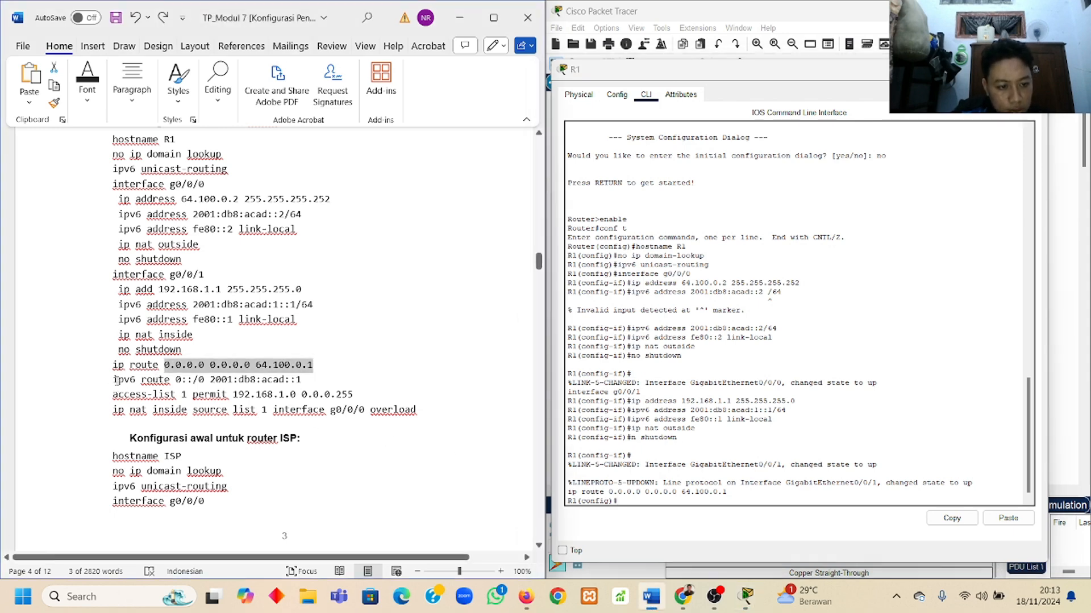
left_click_drag(115, 379, 303, 385)
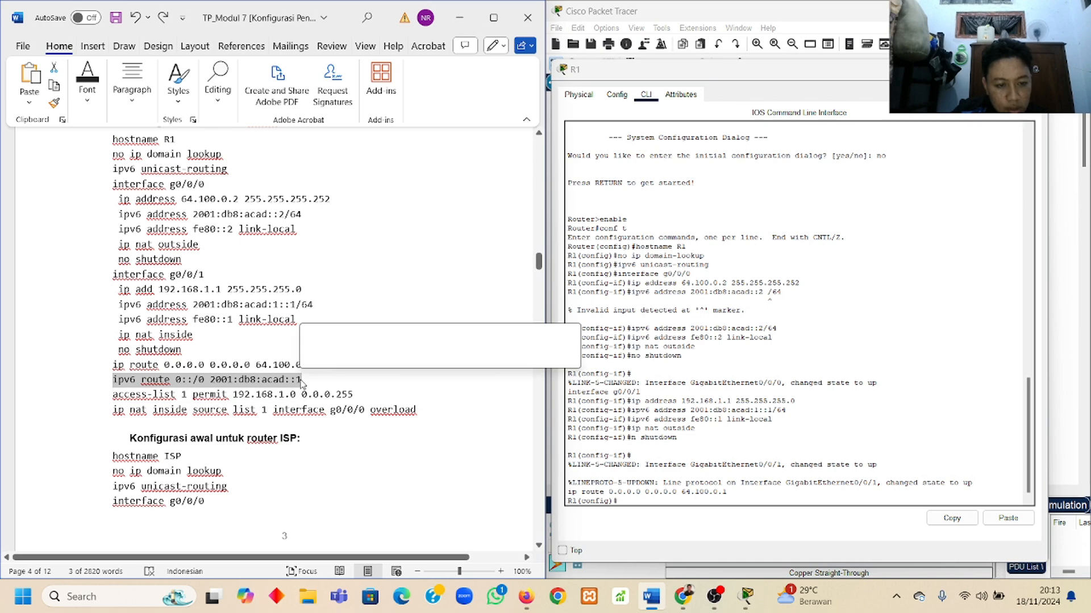
left_click(660, 503)
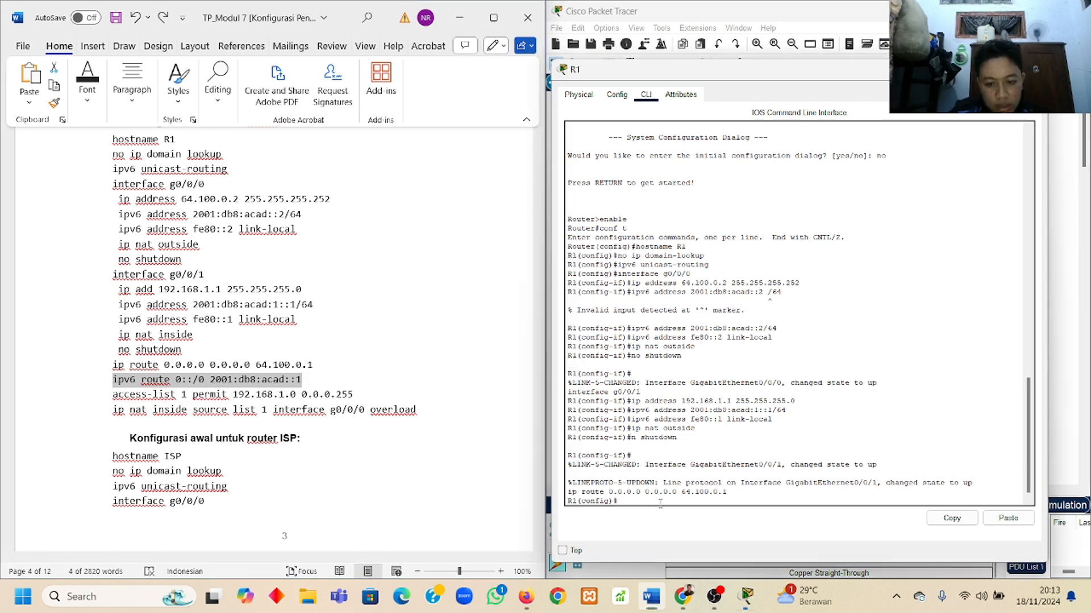
right_click(662, 504)
left_click(684, 526)
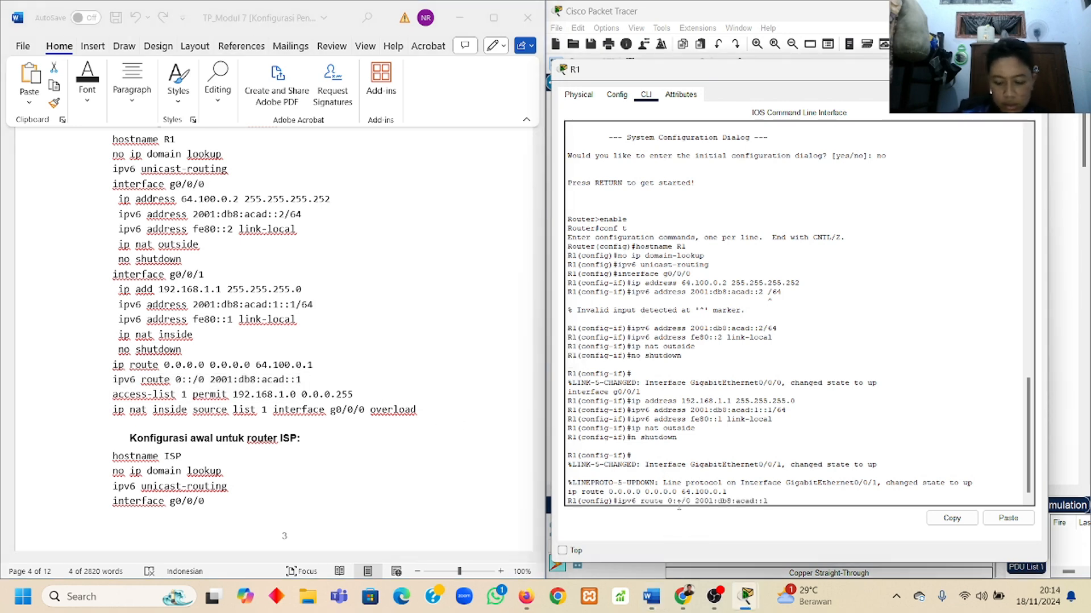
key("Return")
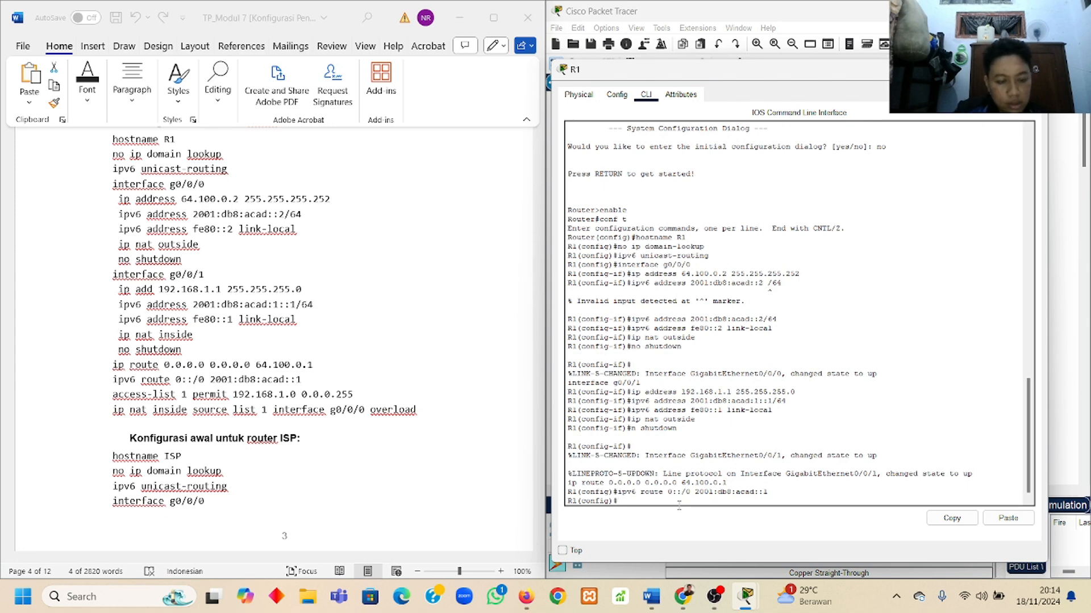
Copy the access-list line from the lab document and run access-list 1 permit 192.168.1.0 0.0.0.255 on R1
left_click(116, 394)
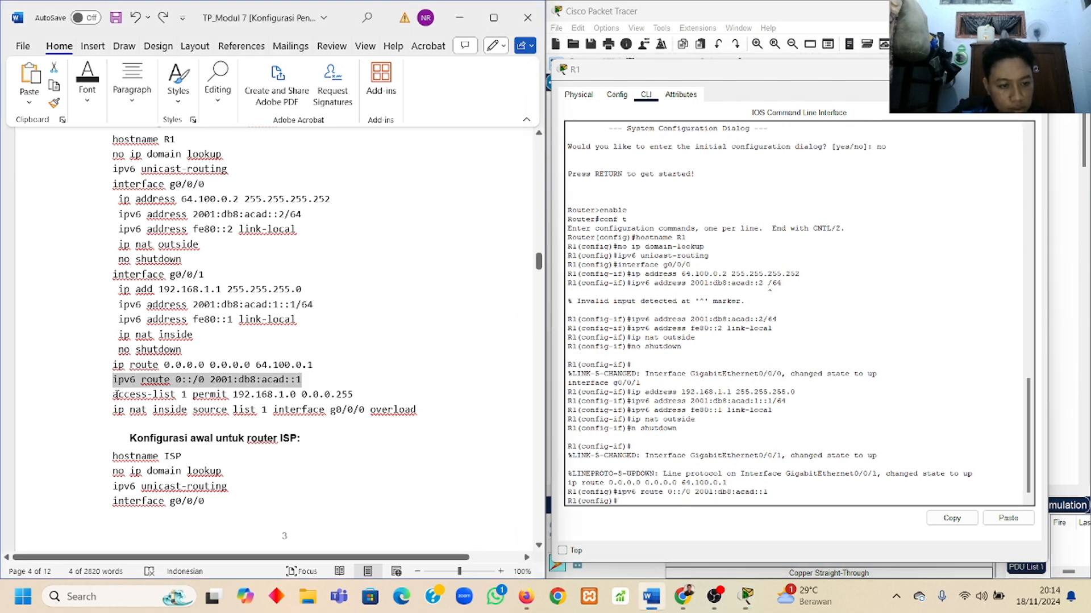
left_click_drag(115, 394, 353, 395)
key("ctrl+c")
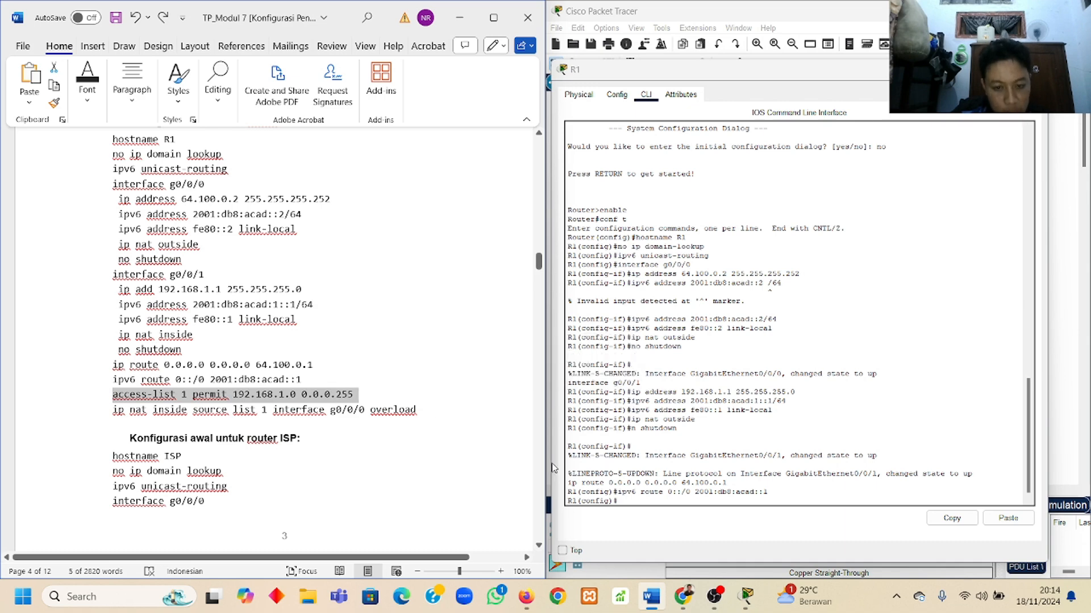
left_click(666, 521)
right_click(676, 509)
left_click(693, 518)
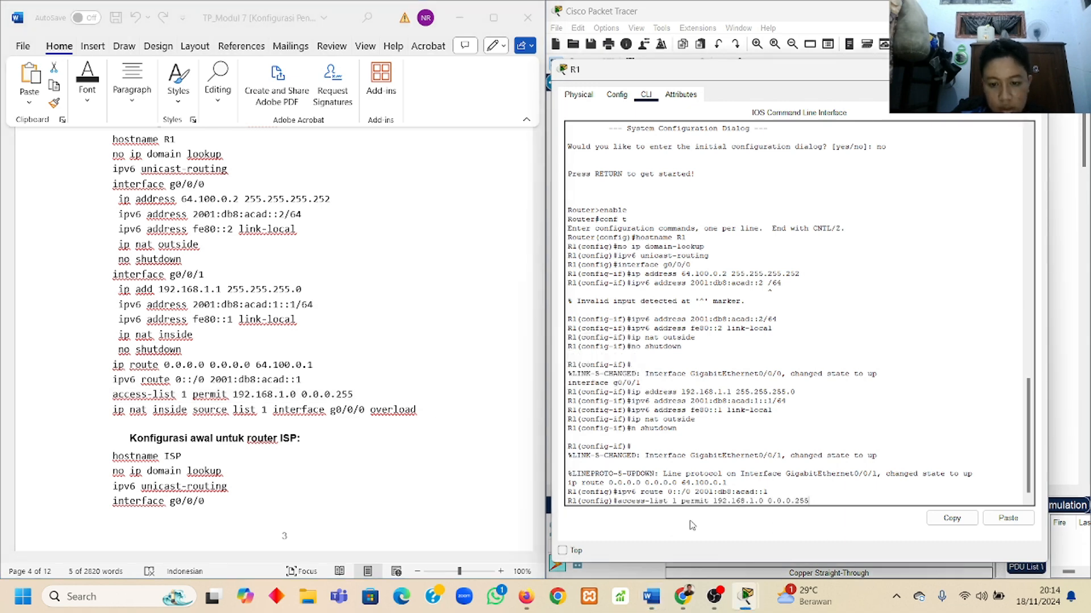
key("Return")
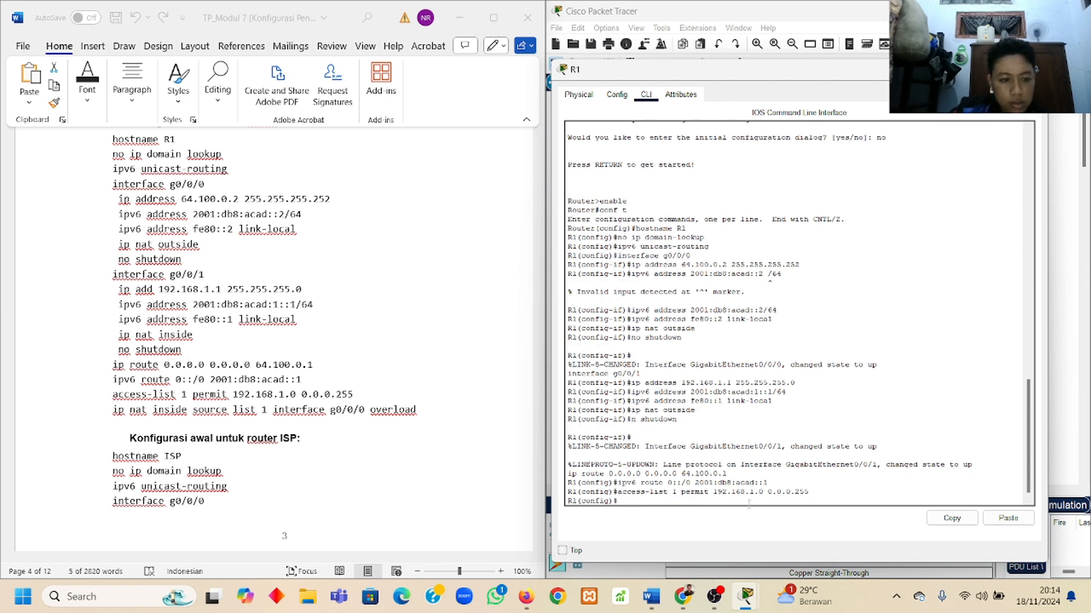
Copy the NAT overload line from the lab document and run ip nat inside source list 1 interface g0/0/0 overload on R1
left_click(120, 409)
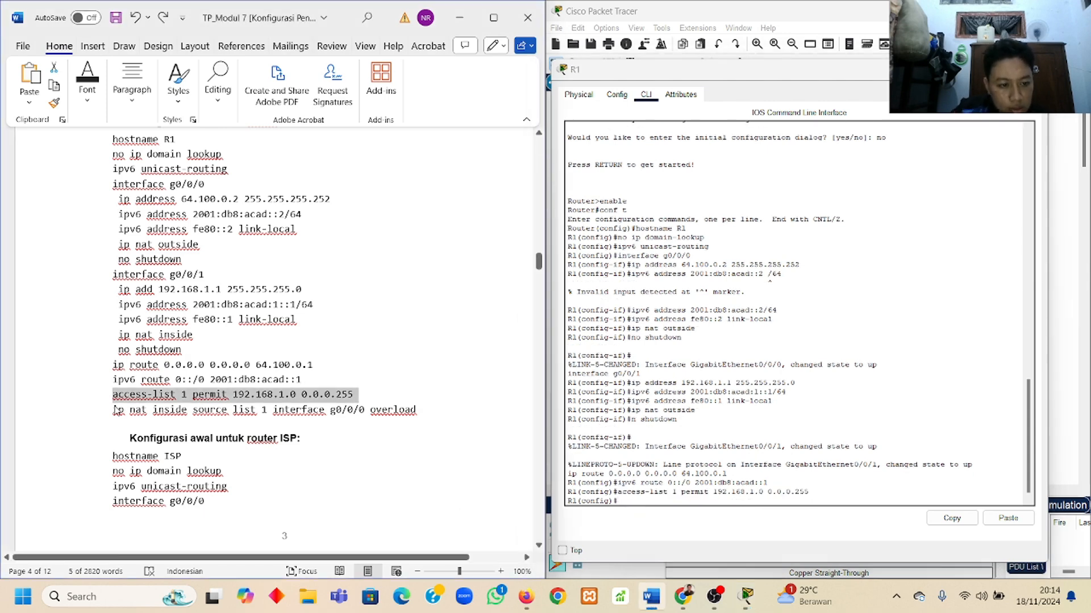
left_click_drag(115, 412, 416, 413)
key("ctrl+c")
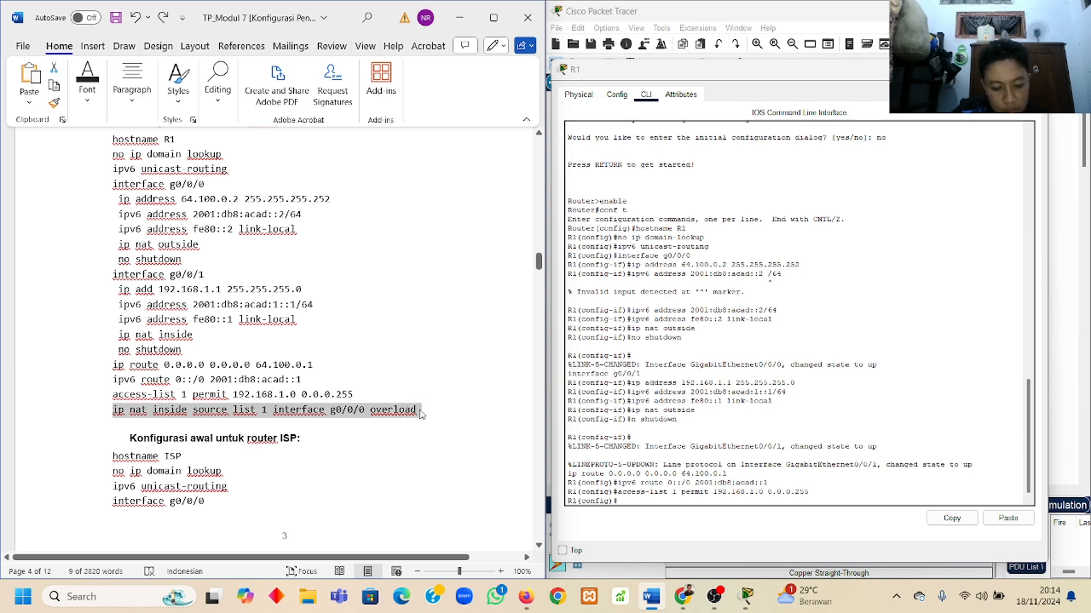
left_click(711, 504)
right_click(711, 504)
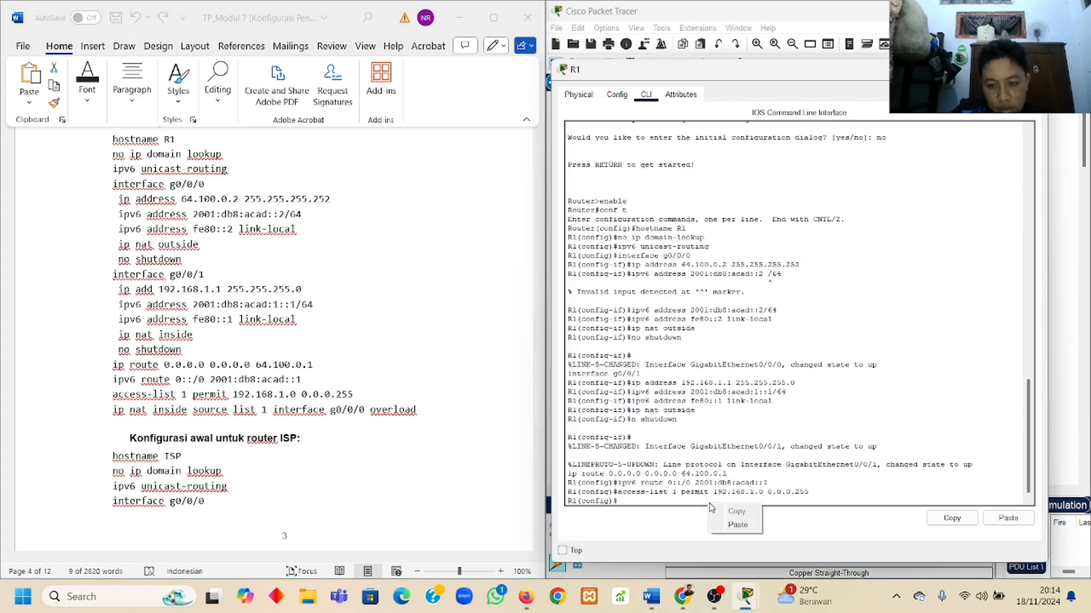
left_click(735, 525)
key("Return")
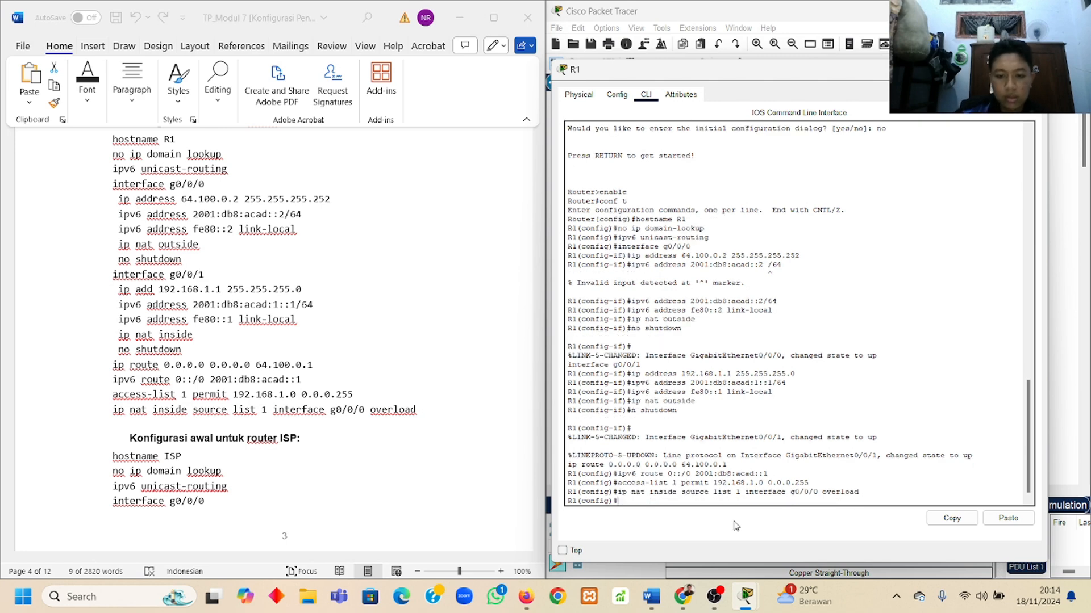
Close R1's configuration window and open the ISP router's command line interface
scroll(397, 413, "down", 1)
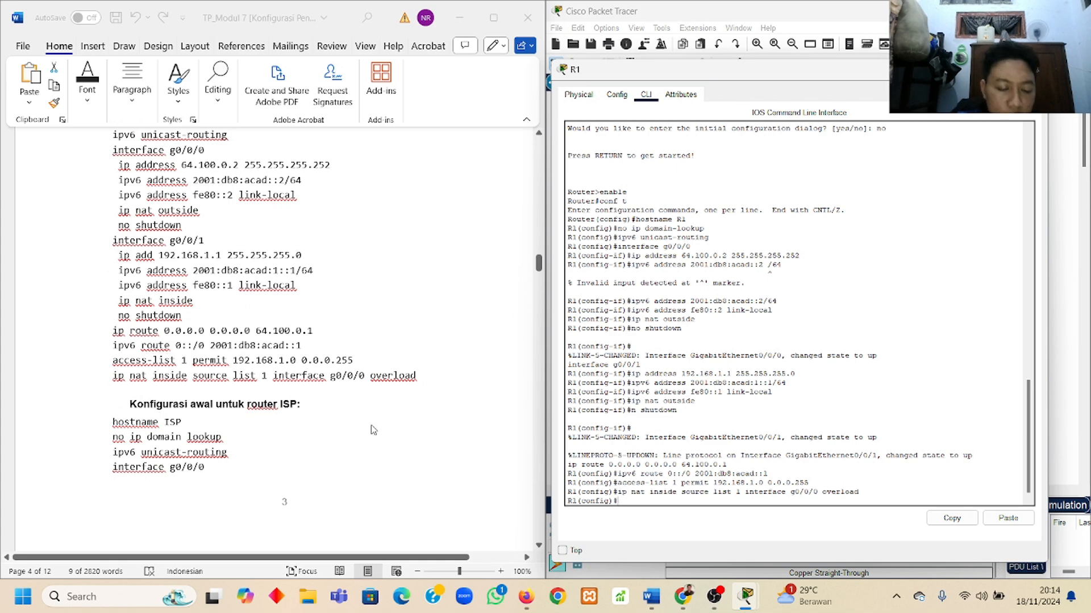
scroll(372, 430, "up", 1)
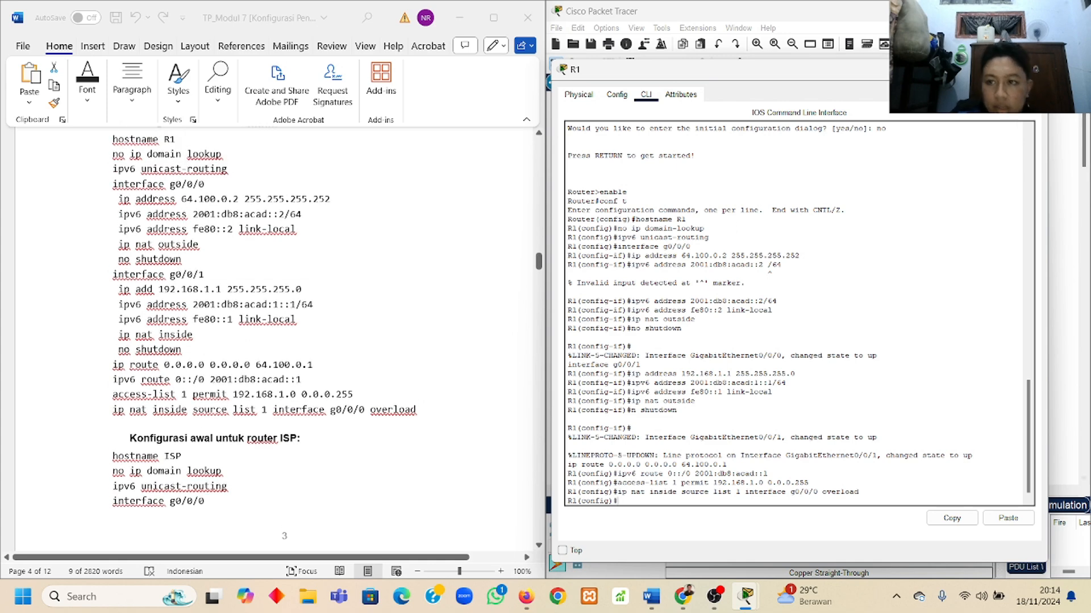
left_click(1031, 69)
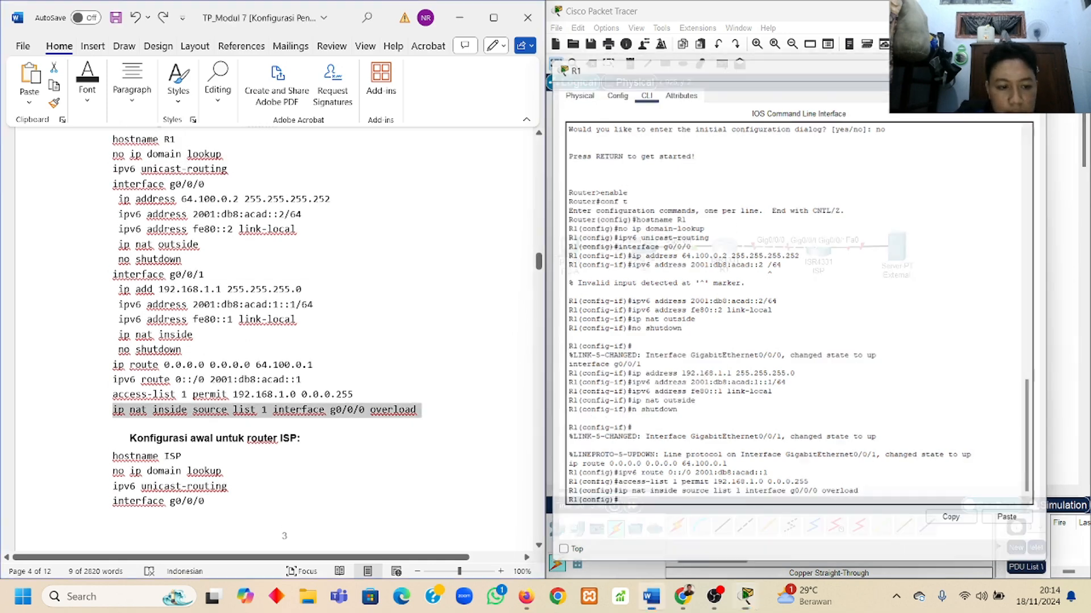
left_click(819, 252)
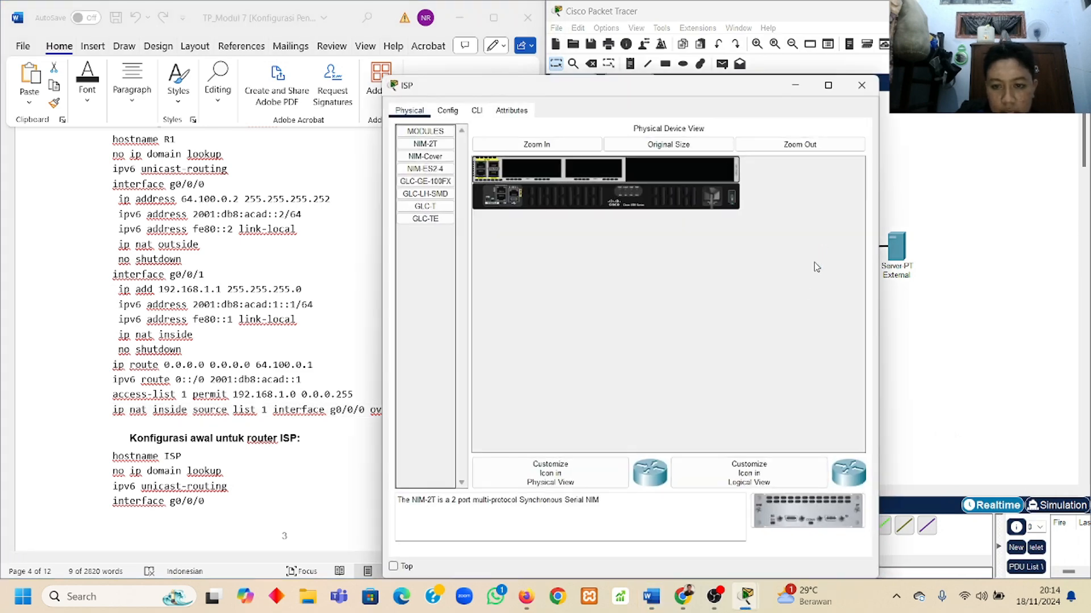
left_click(477, 110)
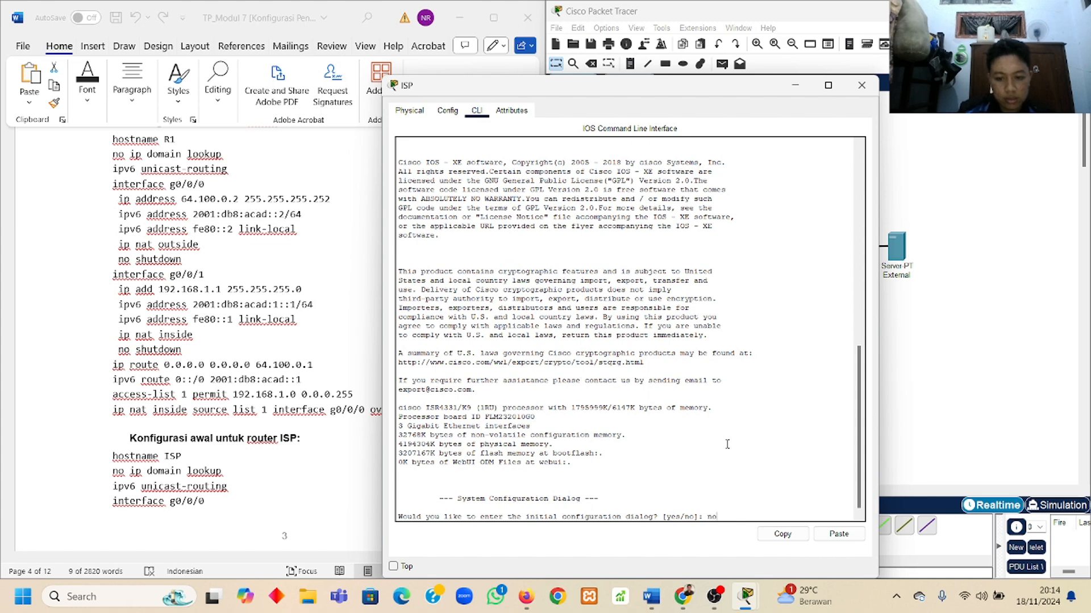
Decline the ISP router's initial configuration dialog with no and enter privileged mode with enable
type("no")
key("Return")
key("Return")
type("ena")
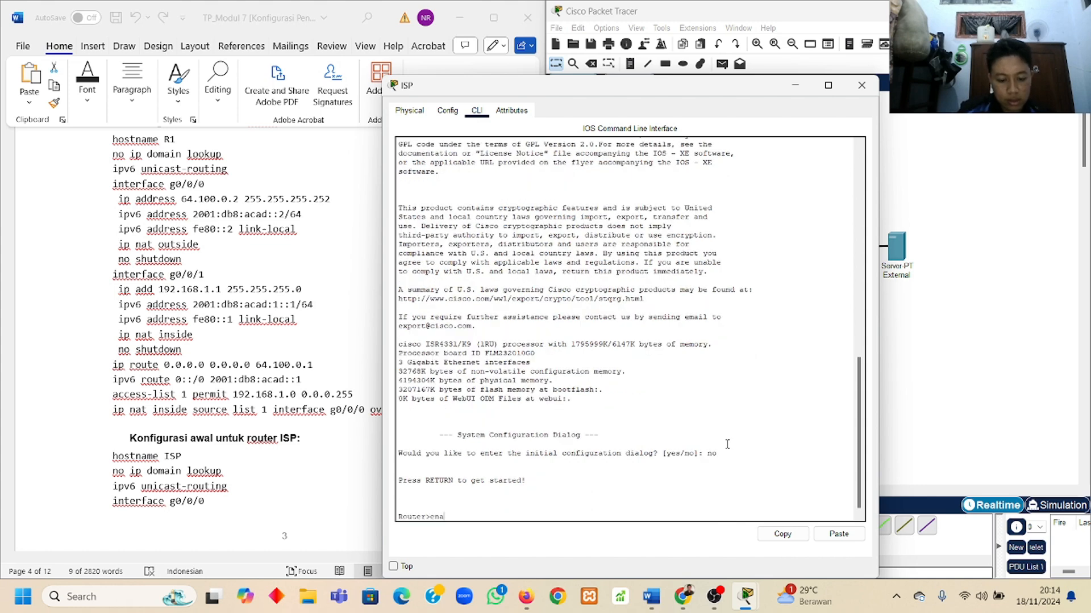
type("ble")
key("Return")
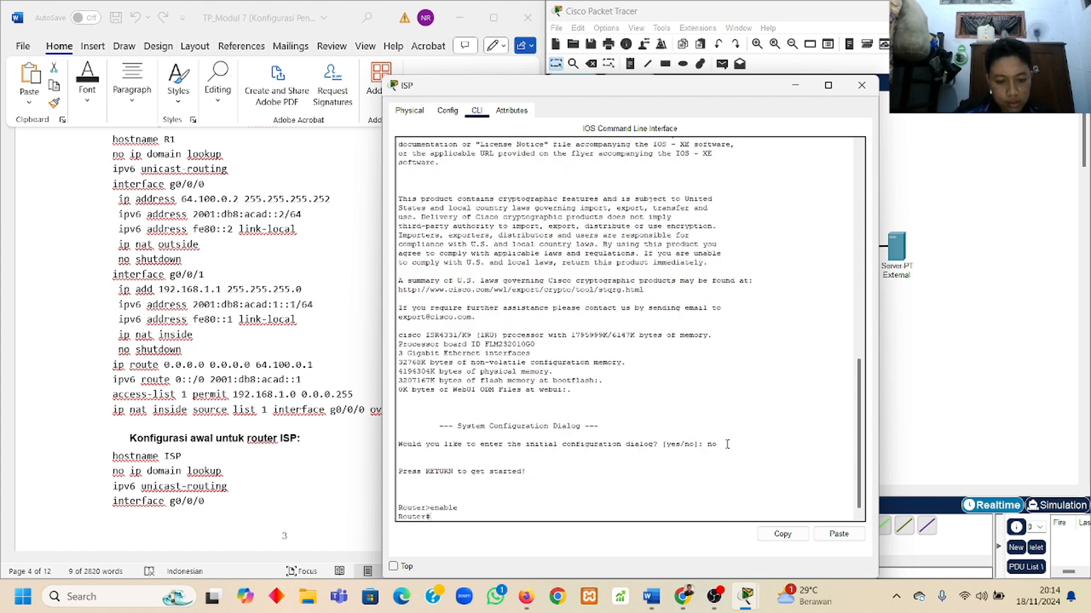
Try to run hostname ISP on the ISP router from privileged mode
type("hostname")
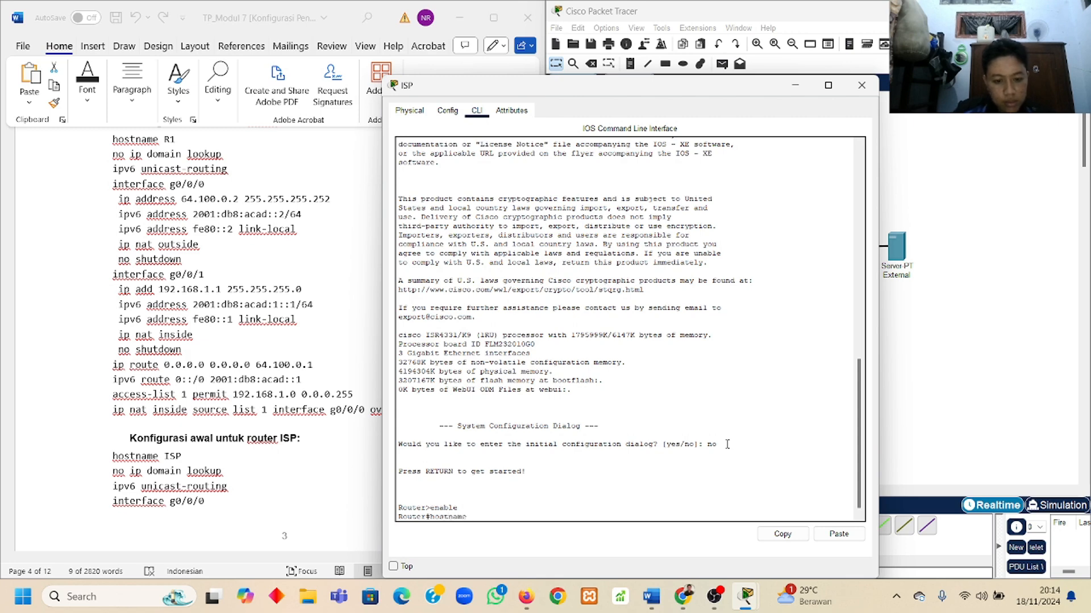
type(" ISP")
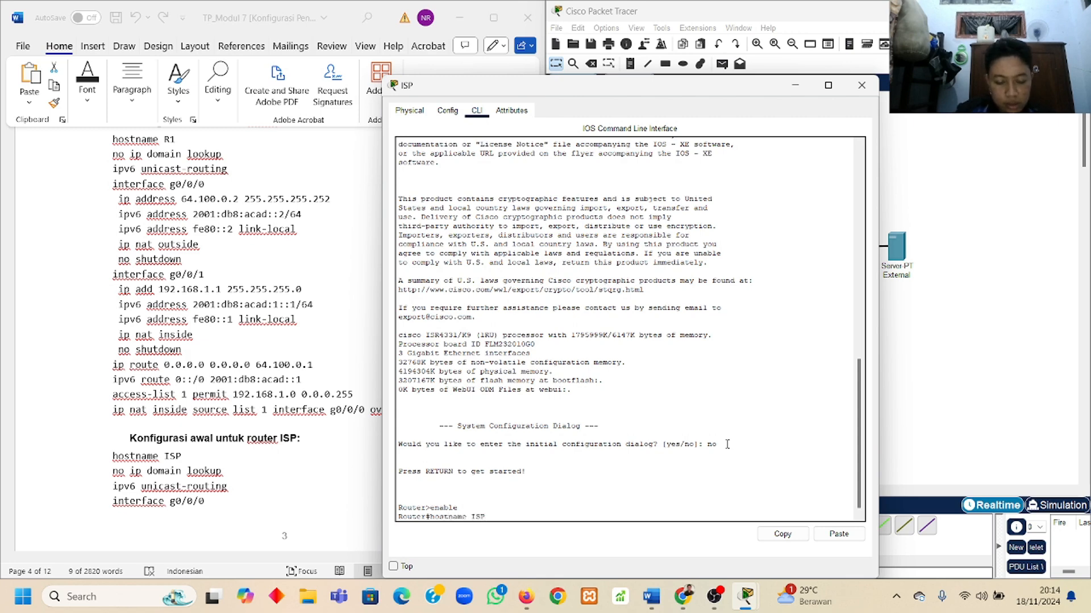
key("Return")
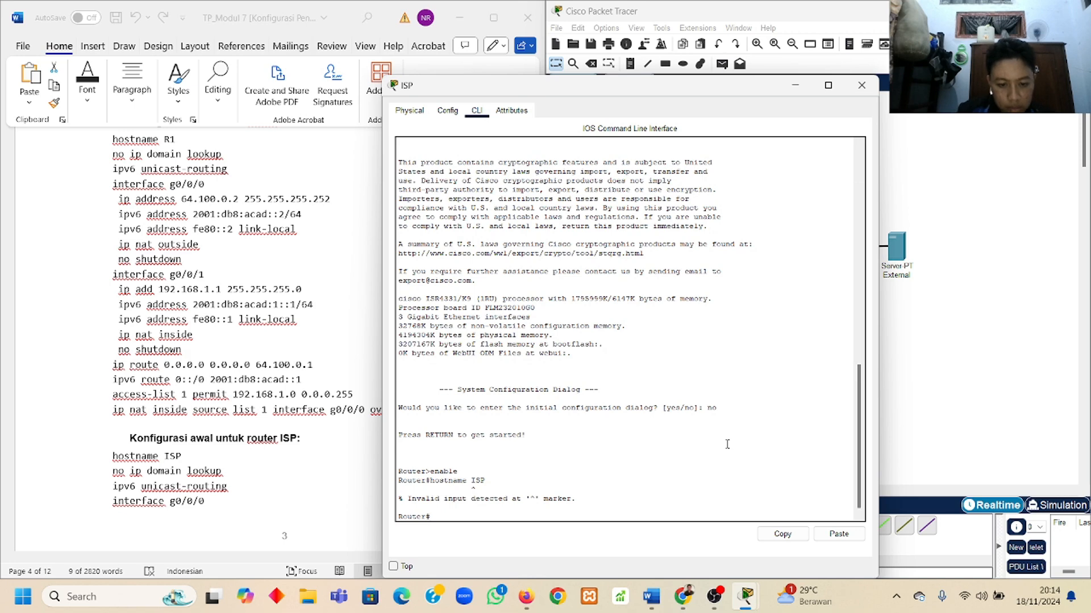
Enter global configuration mode on the ISP router with conf t and set its hostname to ISP
type("conf")
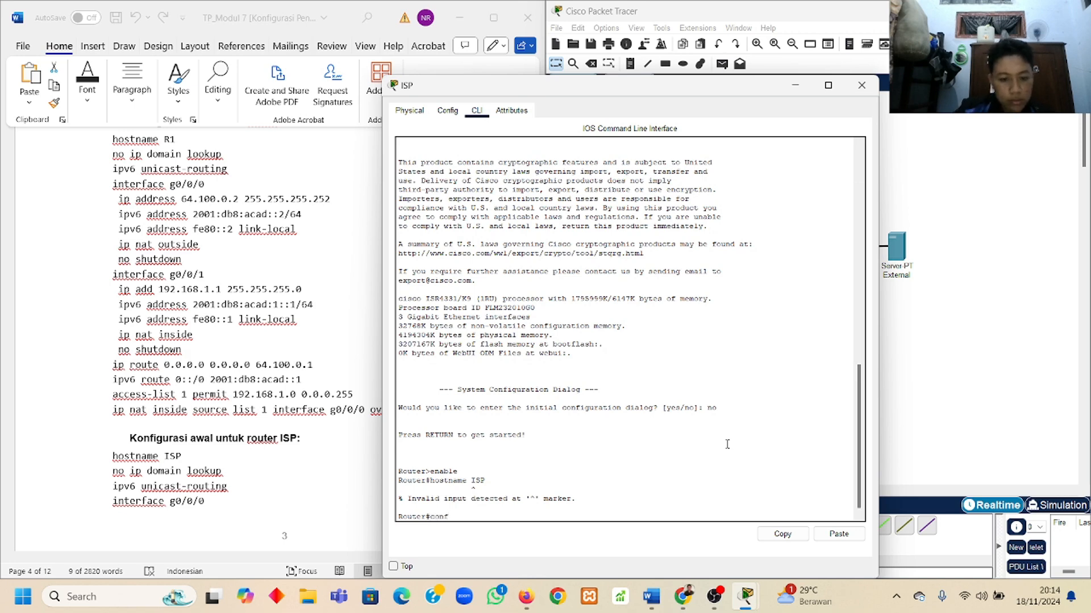
type(" t")
key("Return")
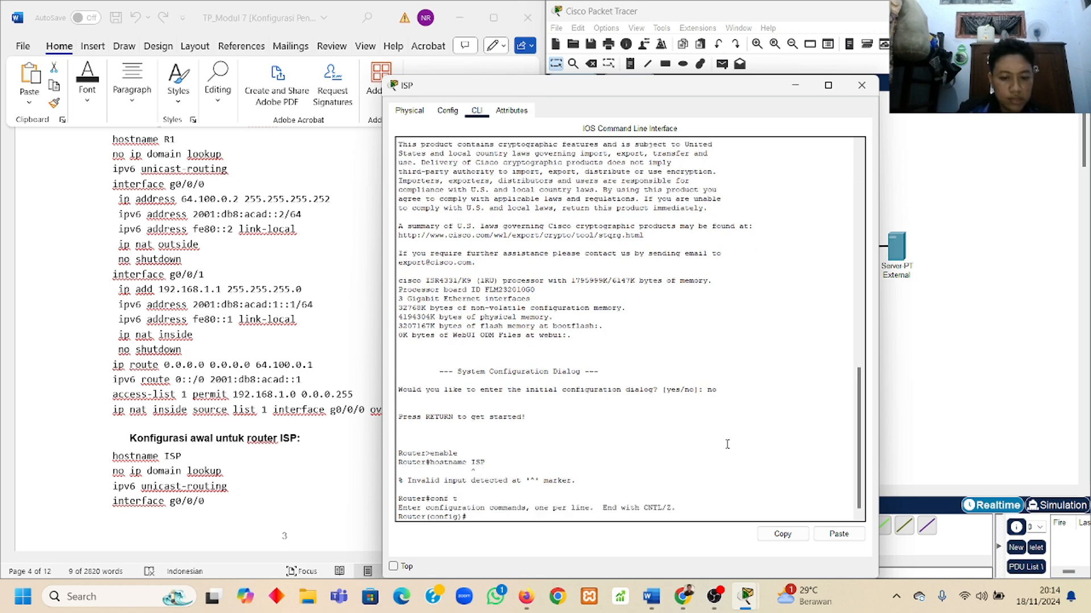
type("hos")
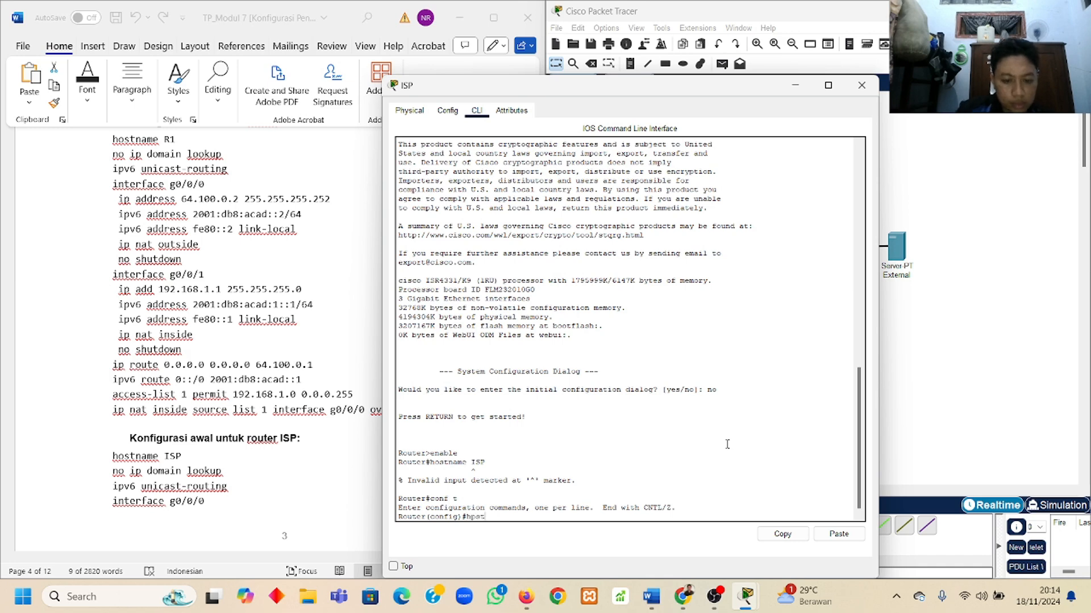
type("t")
key("BackSpace")
key("BackSpace")
key("BackSpace")
type("ostna")
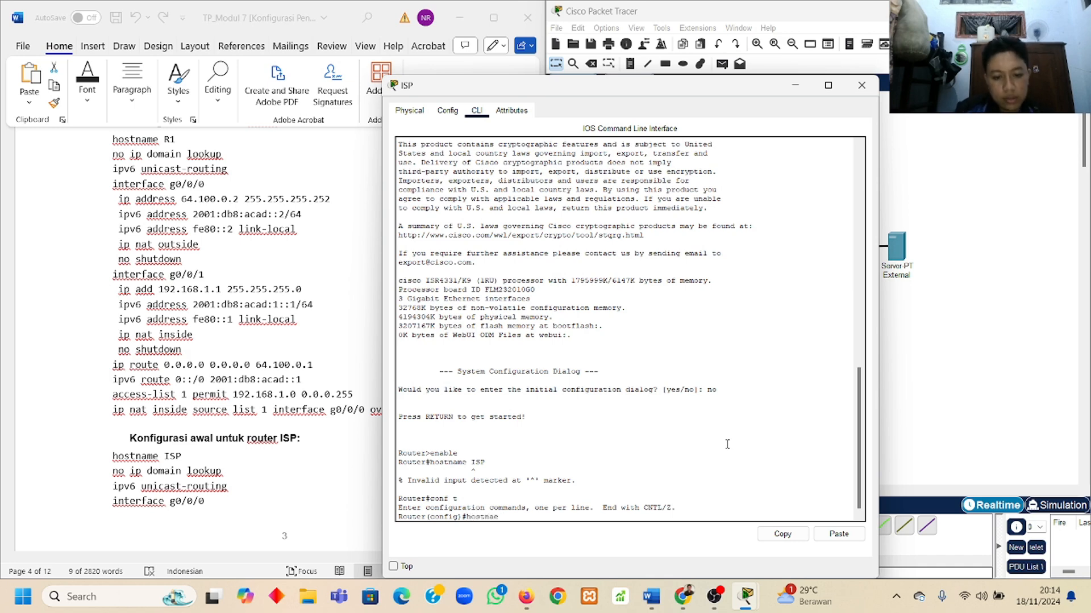
type("me ")
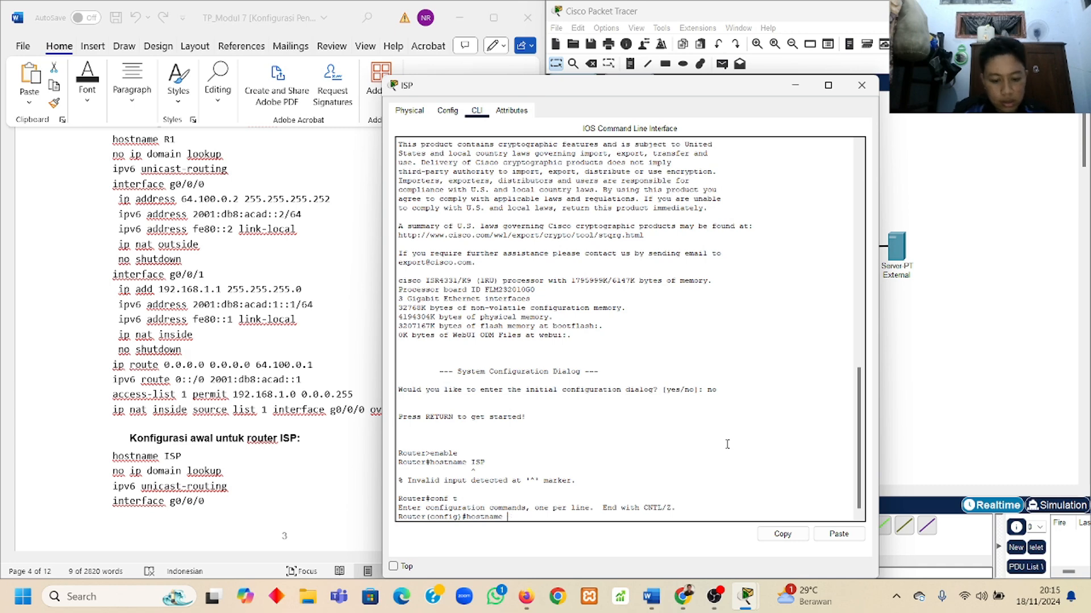
type("ISP")
key("Return")
Turn off DNS lookup on the ISP router with no ip domain-lookup
type("np")
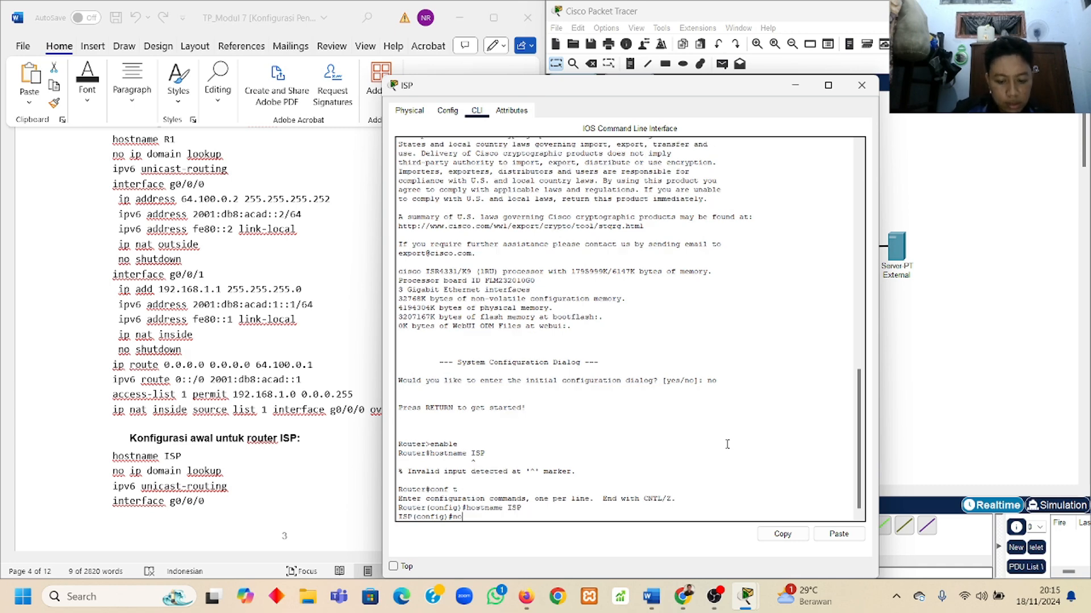
type(" ip domain")
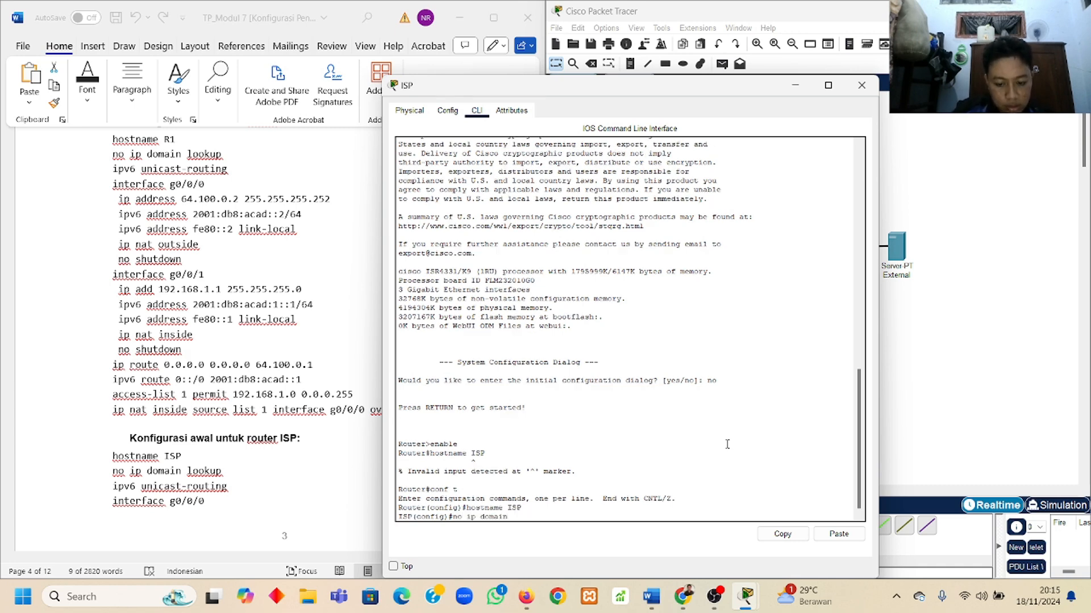
type("-l")
key("Tab")
key("Return")
Enable IPv6 routing on the ISP router with ipv6 unicast-routing
type("ipv6")
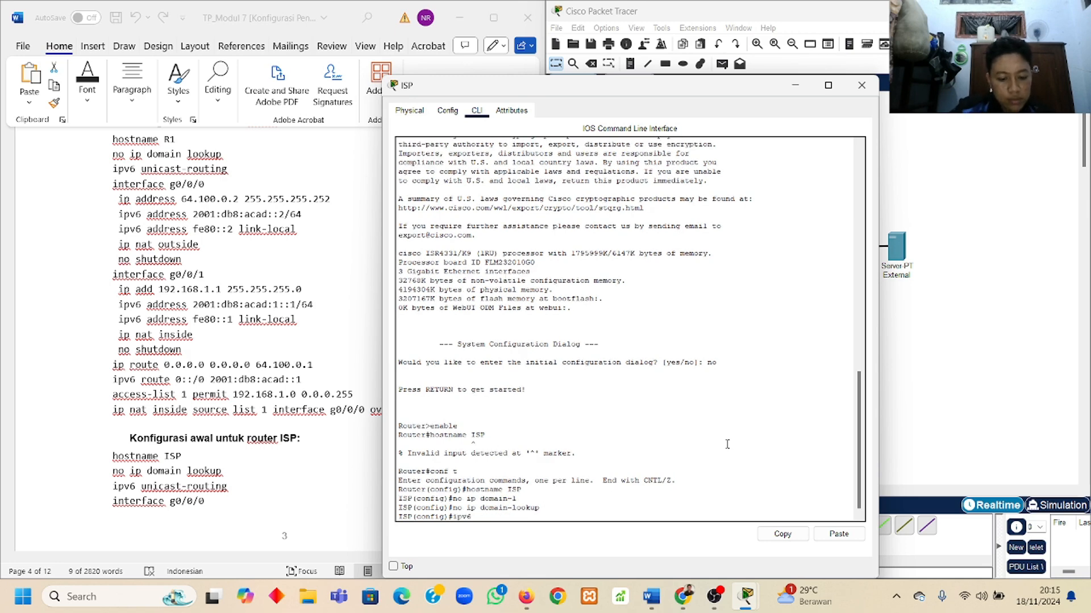
type(" unicast")
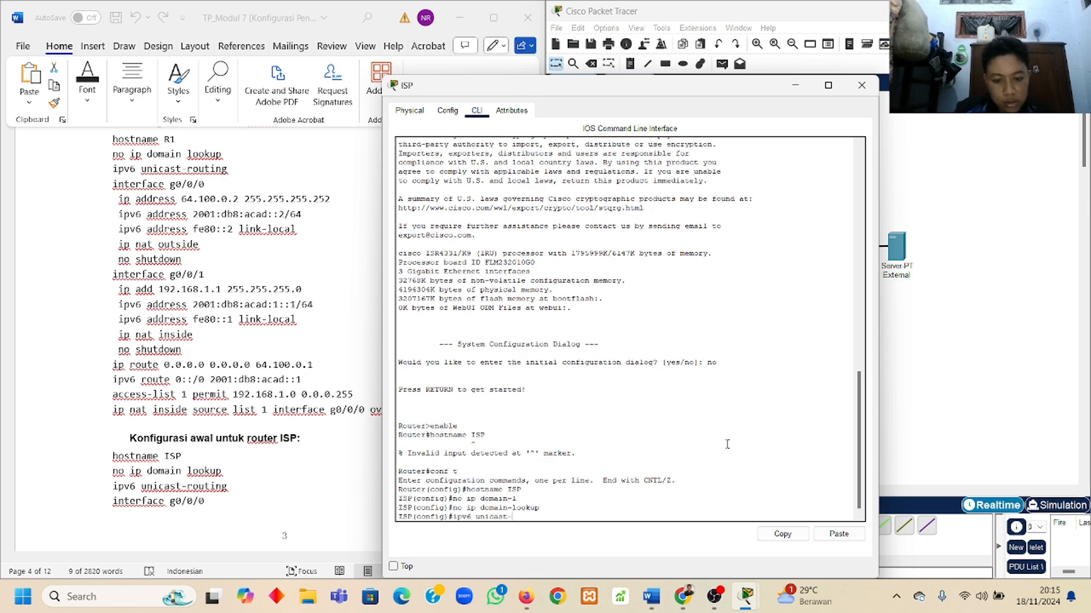
type("-")
key("Tab")
key("Return")
Enter configuration of interface g0/0/0 on ISP and move the router's window clear of the lab document
type("int")
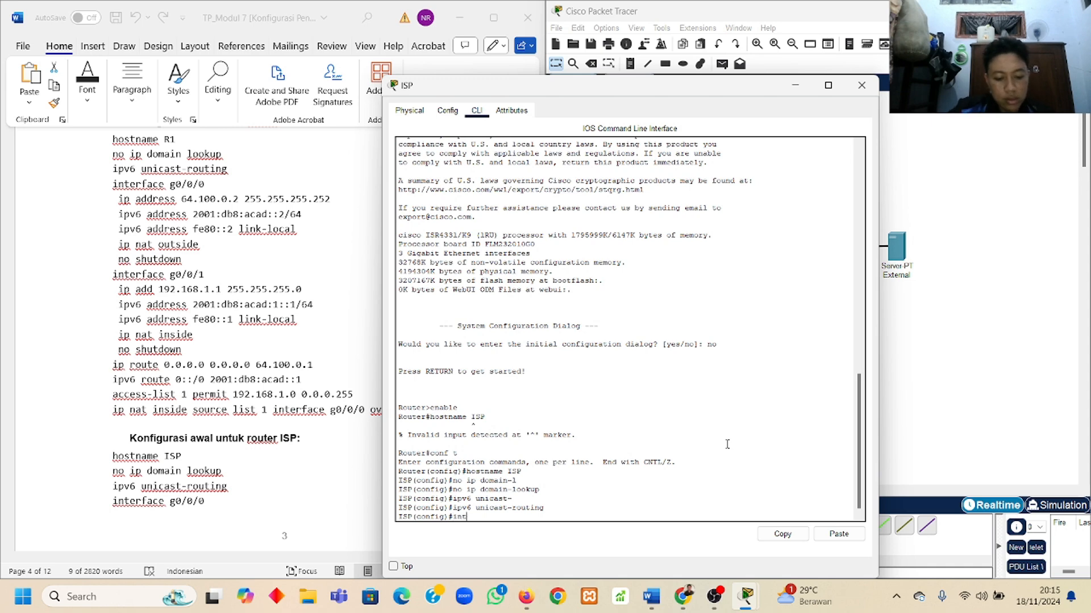
type("erface g0/0/0")
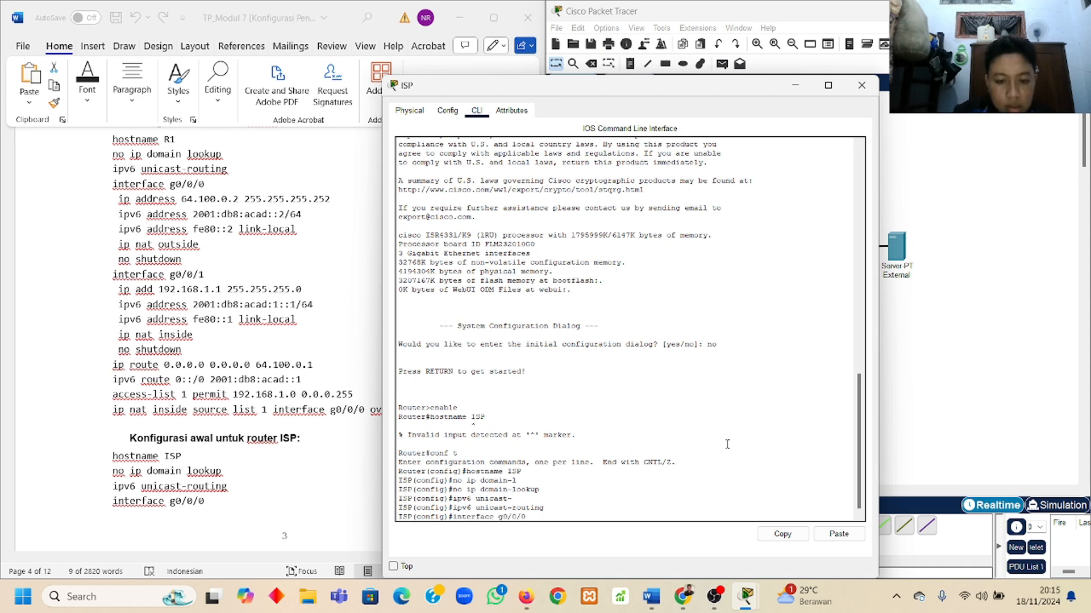
key("Return")
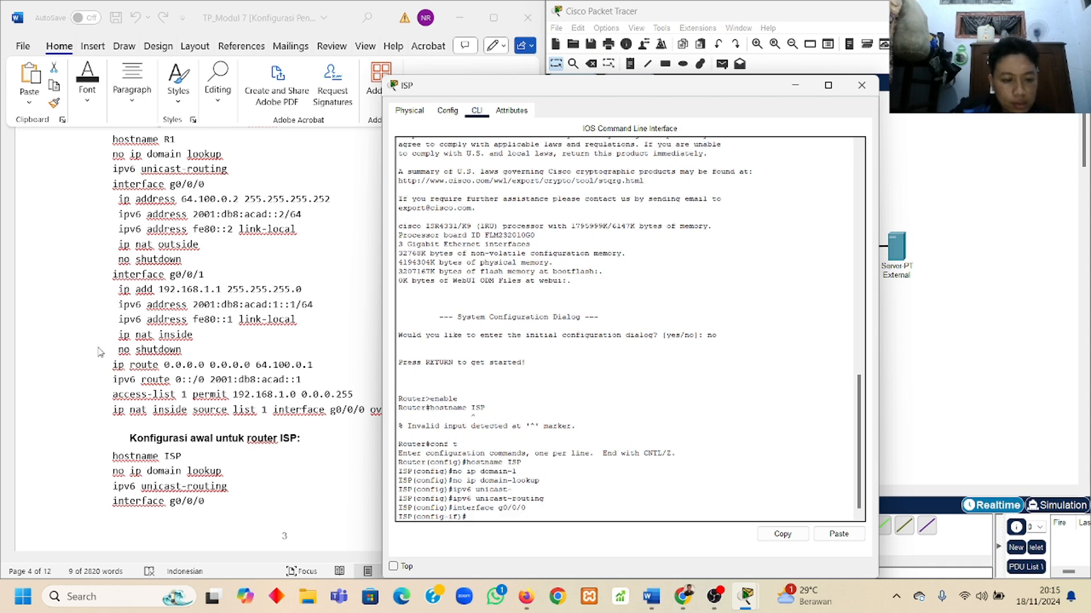
scroll(135, 326, "down", 8)
left_click_drag(668, 89, 834, 71)
scroll(280, 240, "up", 3)
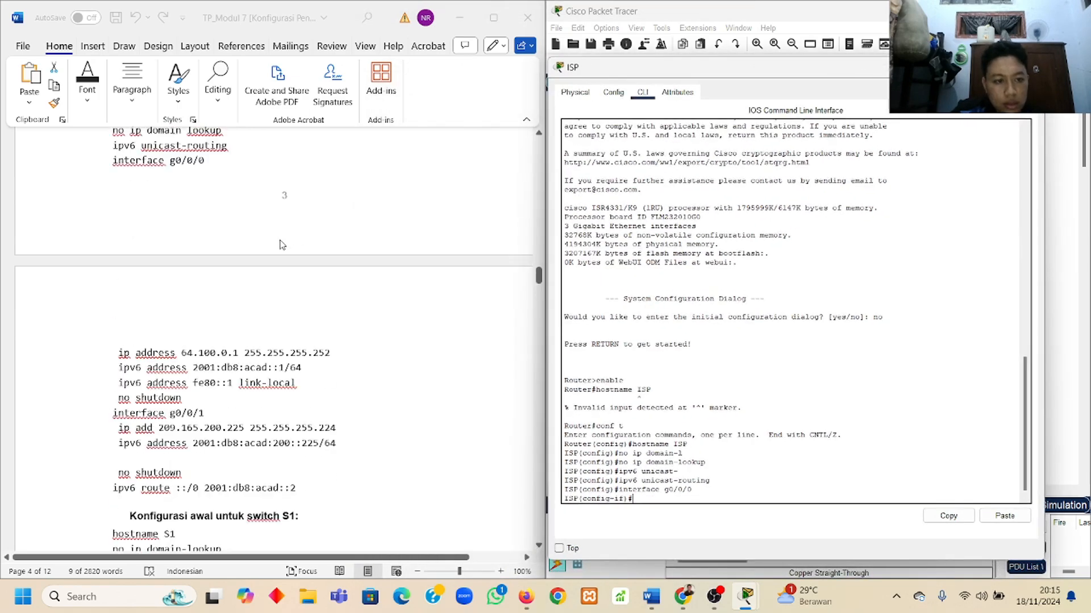
Look through the lab document for the addressing lines of the ISP router's g0/0/0 interface
scroll(279, 241, "down", 2)
scroll(219, 307, "up", 20)
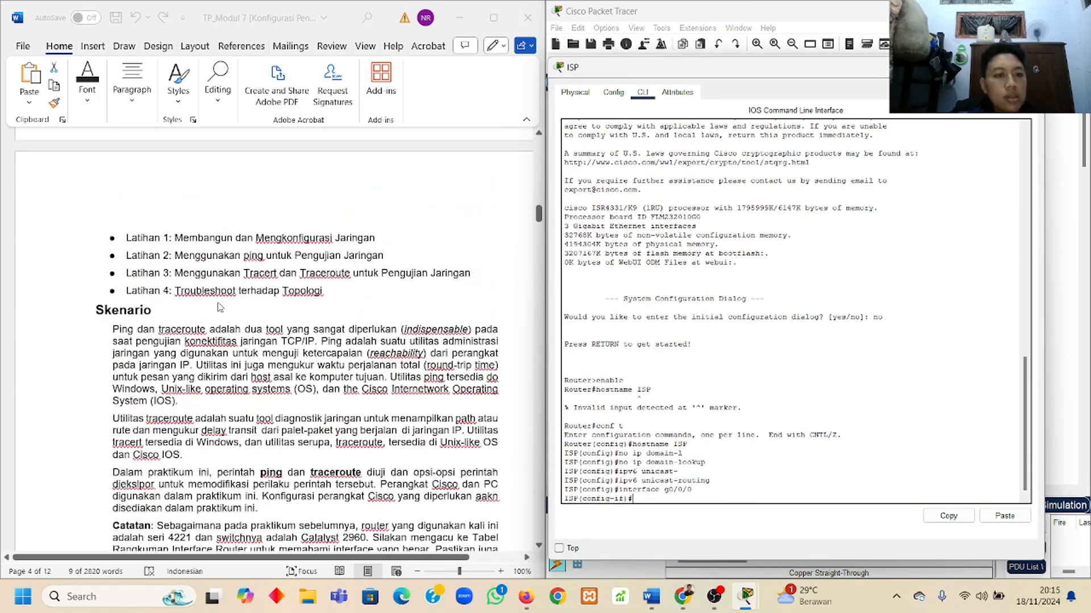
scroll(281, 252, "down", 20)
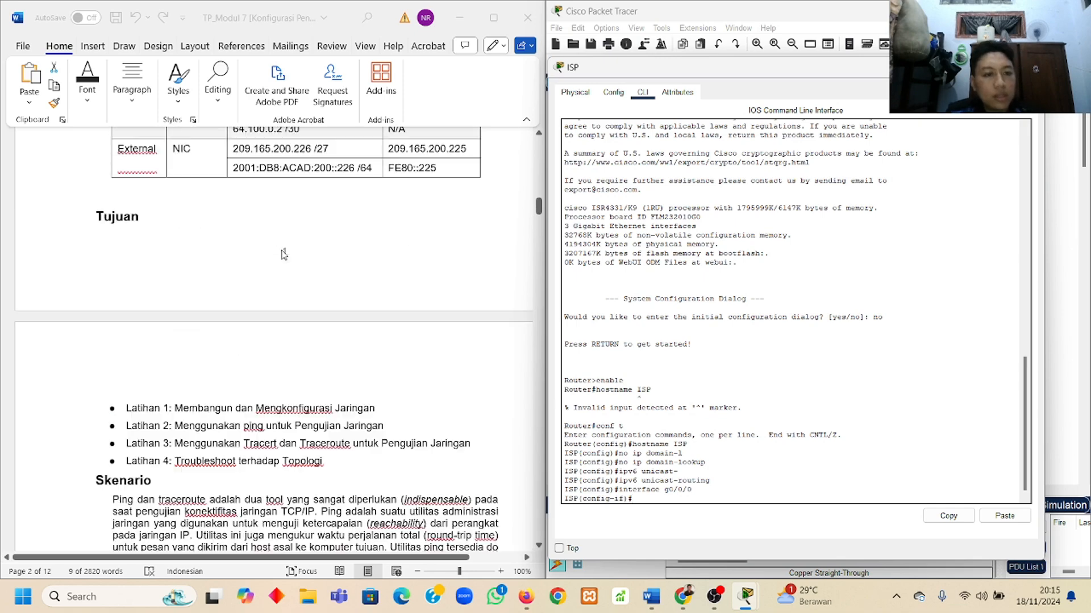
scroll(284, 254, "up", 1)
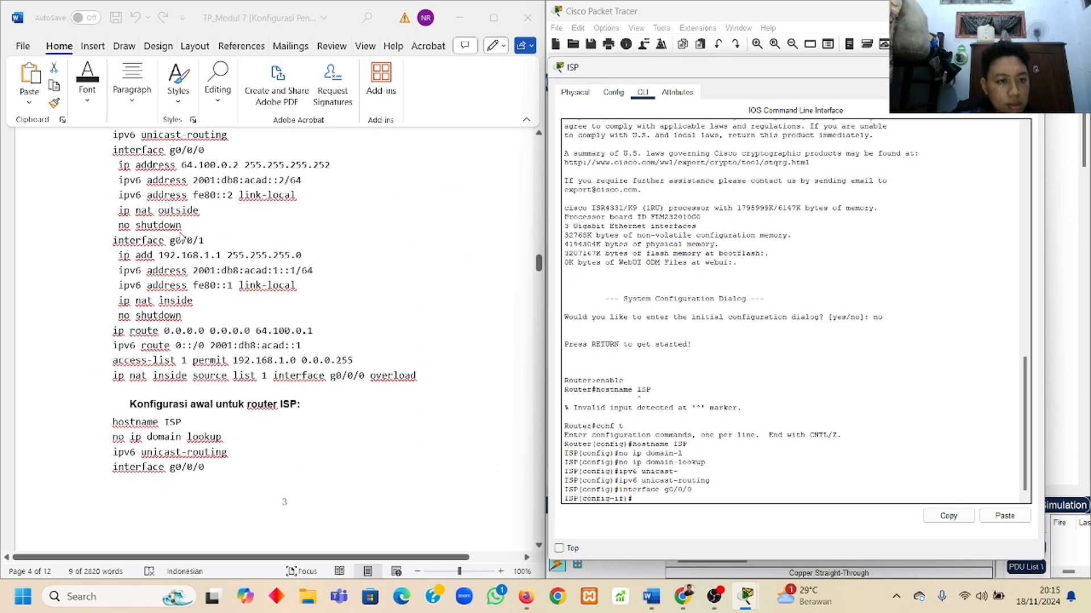
scroll(255, 227, "up", 2)
left_click_drag(182, 199, 285, 197)
left_click(281, 255)
scroll(278, 277, "down", 6)
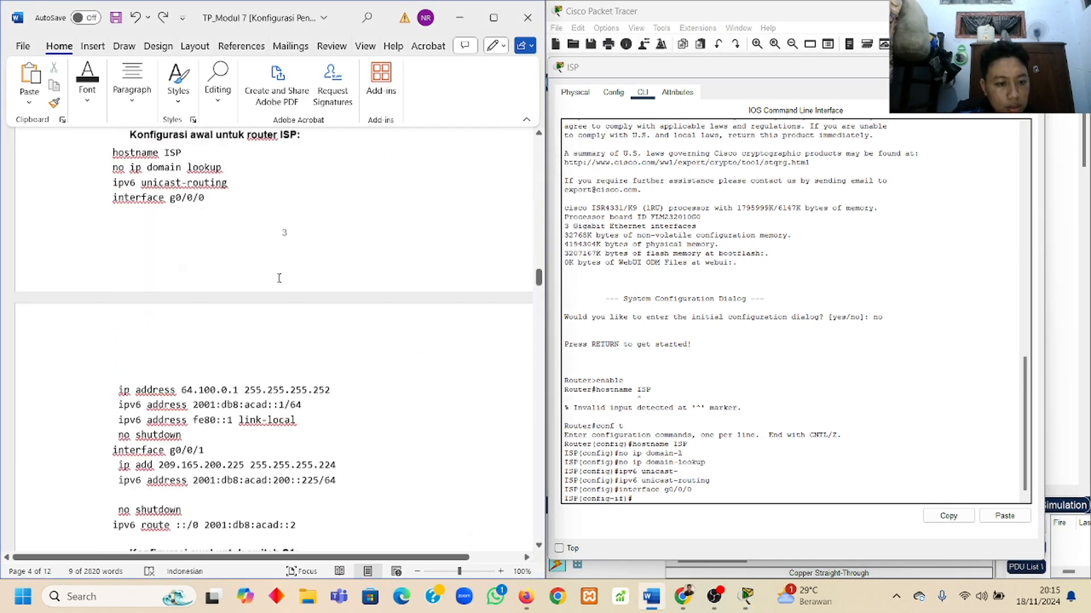
Copy the IPv4 address and mask from the lab document and run ip address 64.100.0.1 255.255.255.252 on ISP's g0/0/0
left_click_drag(181, 285, 330, 286)
key("ctrl+c")
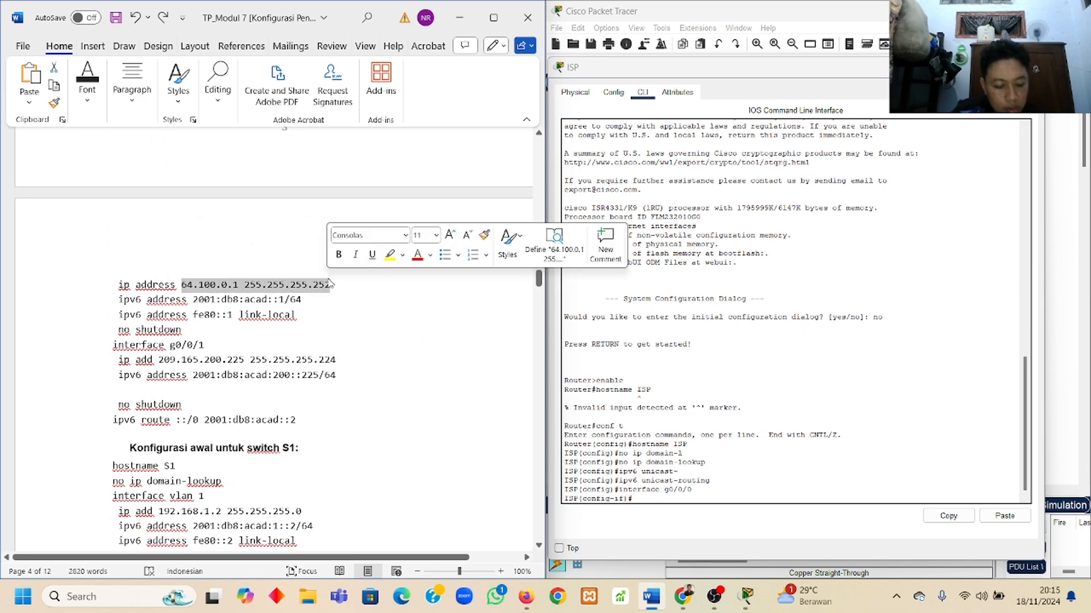
left_click(652, 496)
type("ip address")
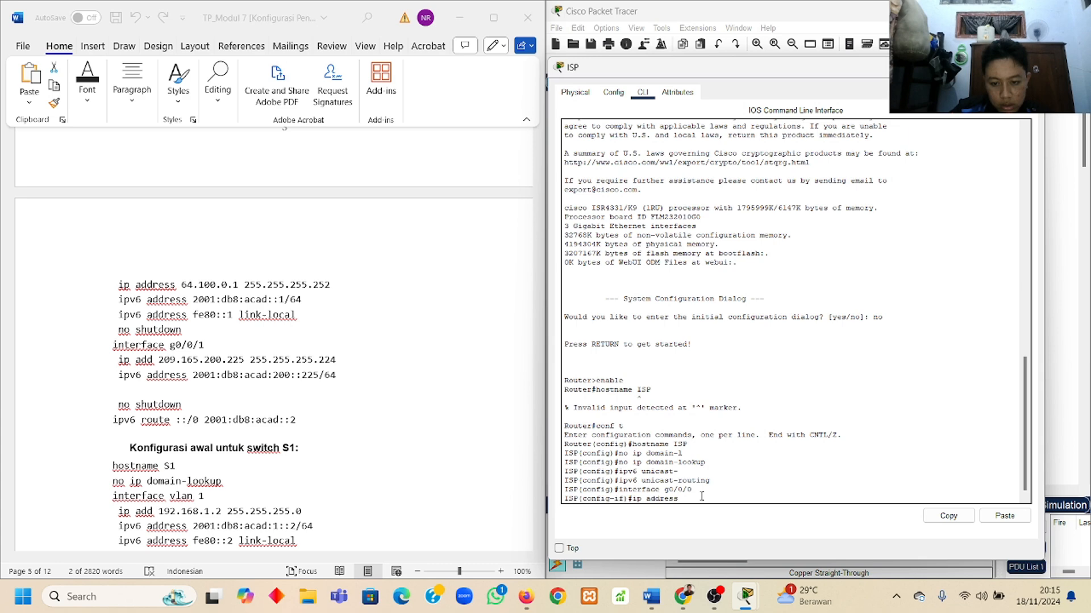
key("ctrl+v")
key("Return")
Copy the next line from the lab document and run ipv6 address 2001:db8:acad::1/64 on ISP's g0/0/0
left_click_drag(118, 300, 325, 304)
key("ctrl+c")
left_click(670, 517)
key("ctrl+v")
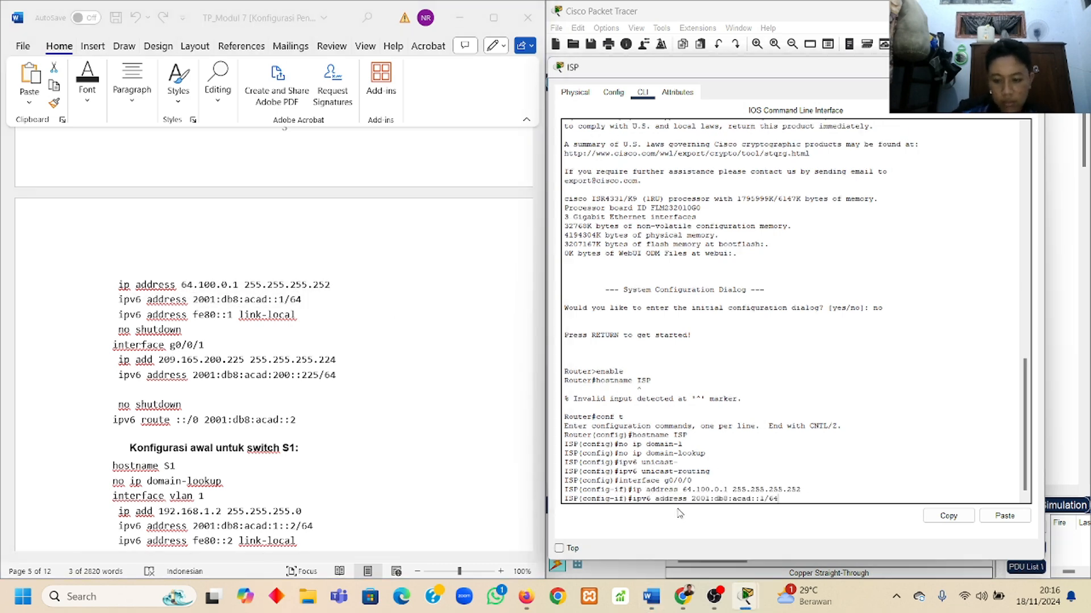
key("Return")
Copy the link-local line from the lab document and run ipv6 address fe80::1 link-local on ISP's g0/0/0
left_click_drag(118, 316, 295, 316)
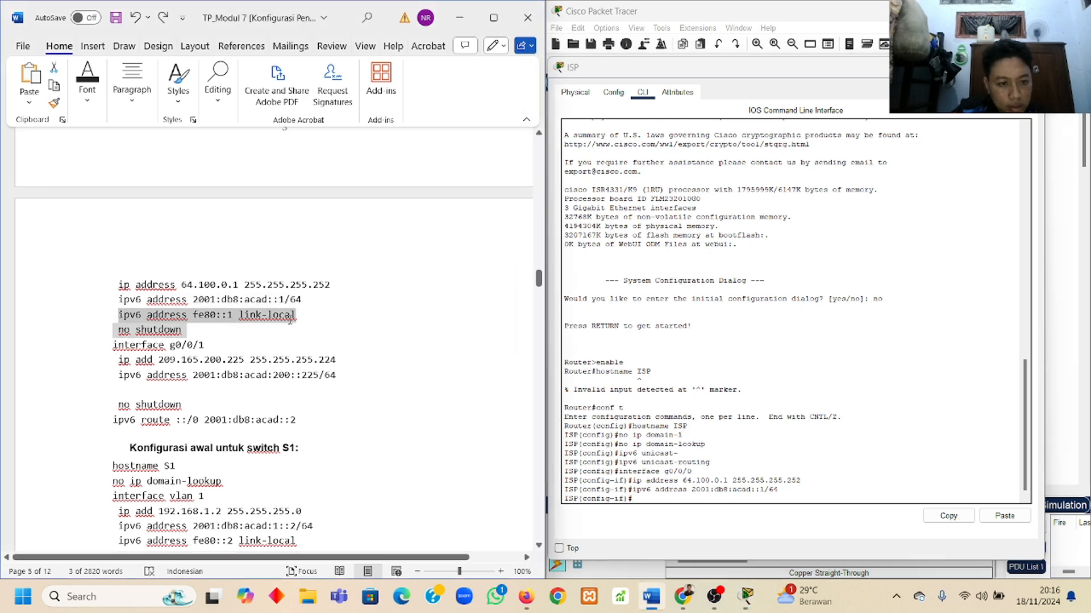
right_click(295, 318)
left_click(329, 89)
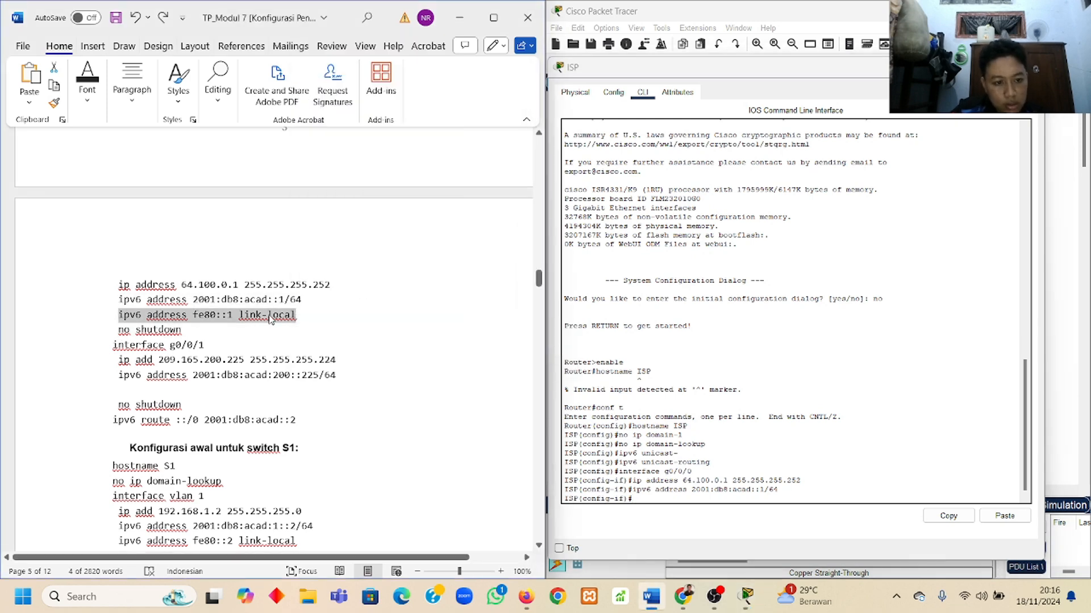
right_click(677, 500)
left_click(702, 521)
key("Return")
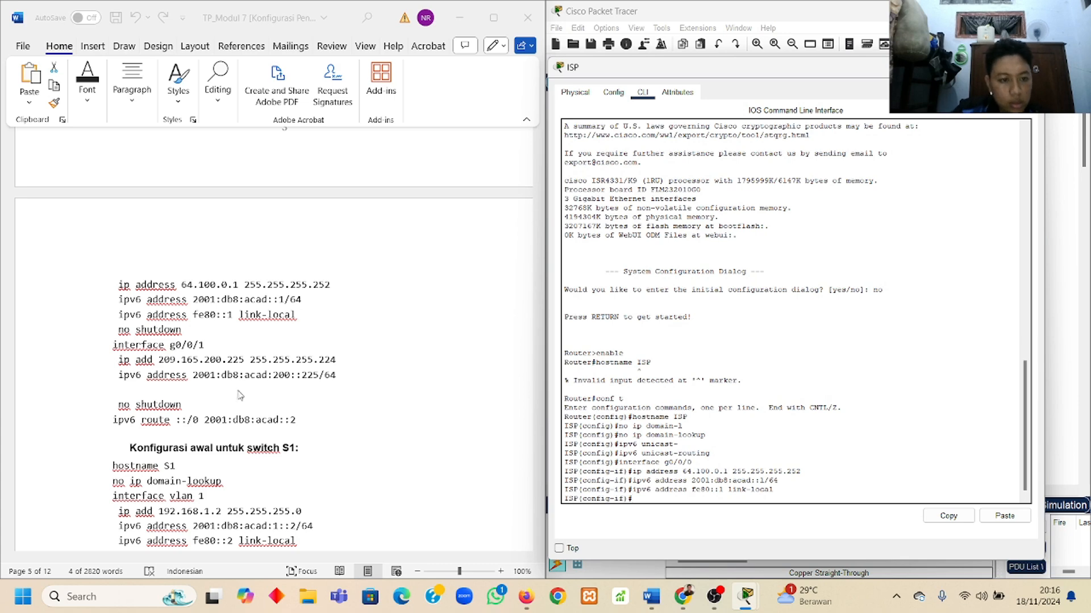
Activate ISP's g0/0/0 with no shutdown and enter configuration of interface g0/0/1
type("no shutdown")
key("Return")
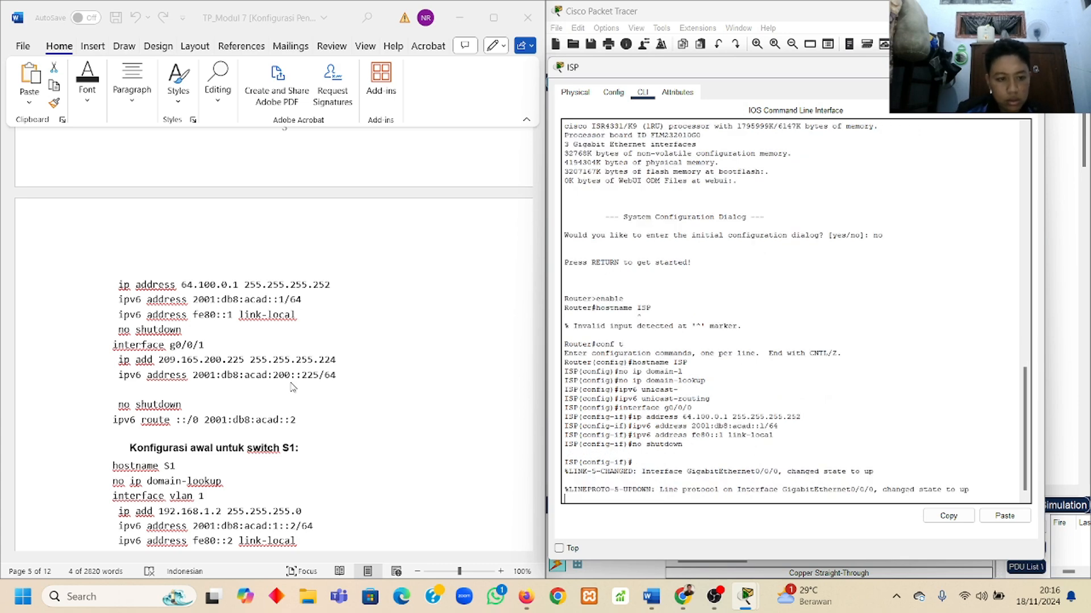
type("interface g0/0/")
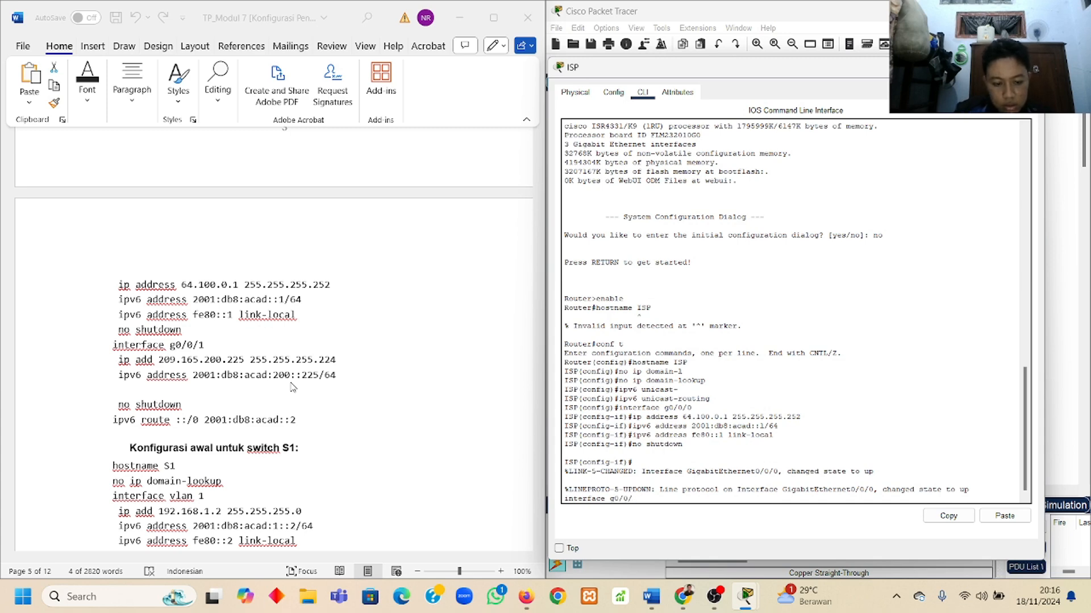
type("1")
key("Return")
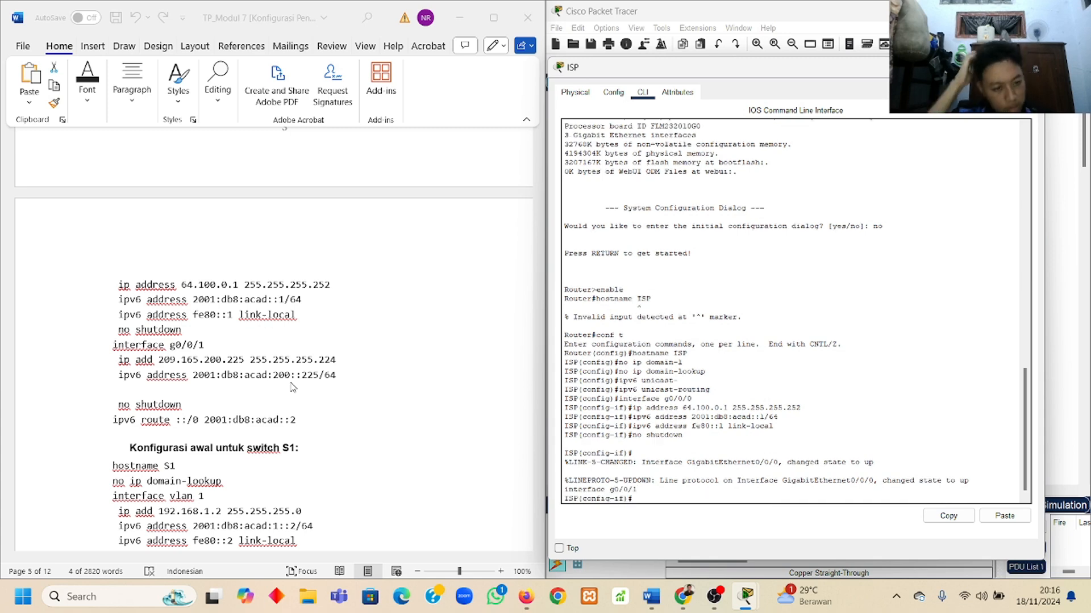
Copy the line ip add 209.165.200.225 255.255.255.224 from the lab document into ISP's g0/0/1 prompt
left_click_drag(119, 361, 341, 360)
key("ctrl+c")
left_click(656, 472)
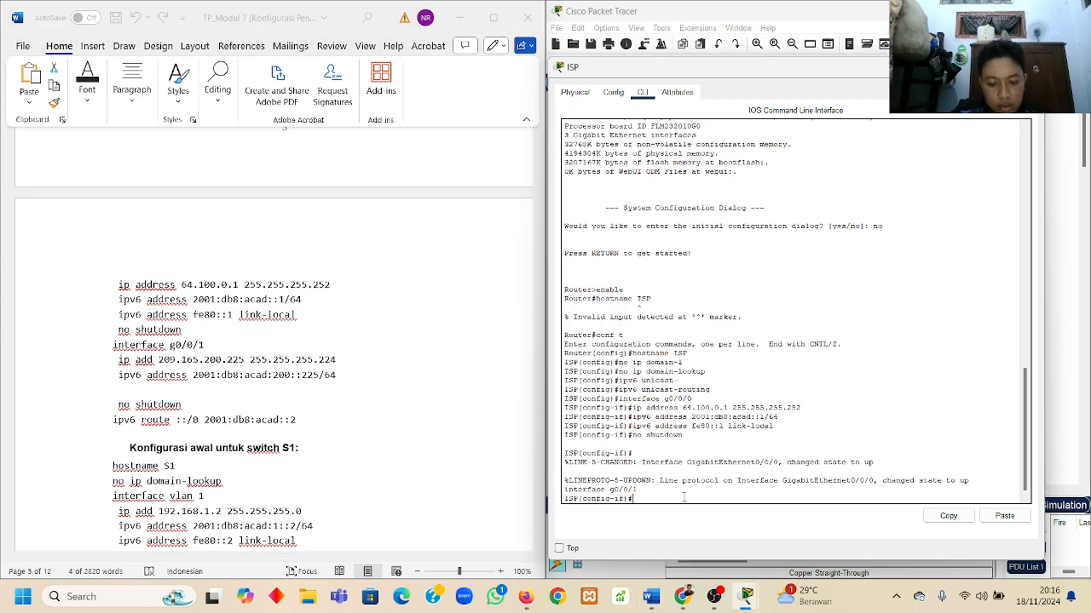
right_click(679, 493)
left_click(696, 518)
Check the topology and addressing table in the lab document, and run the pasted IPv4 address command on ISP's g0/0/1
scroll(398, 417, "up", 10)
scroll(397, 416, "up", 15)
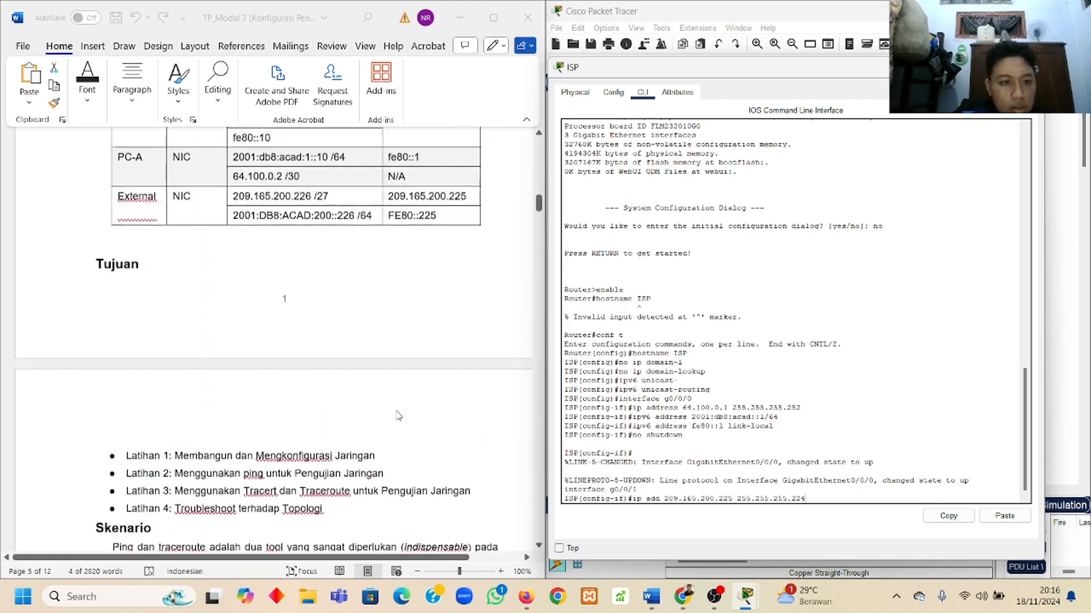
scroll(300, 322, "up", 9)
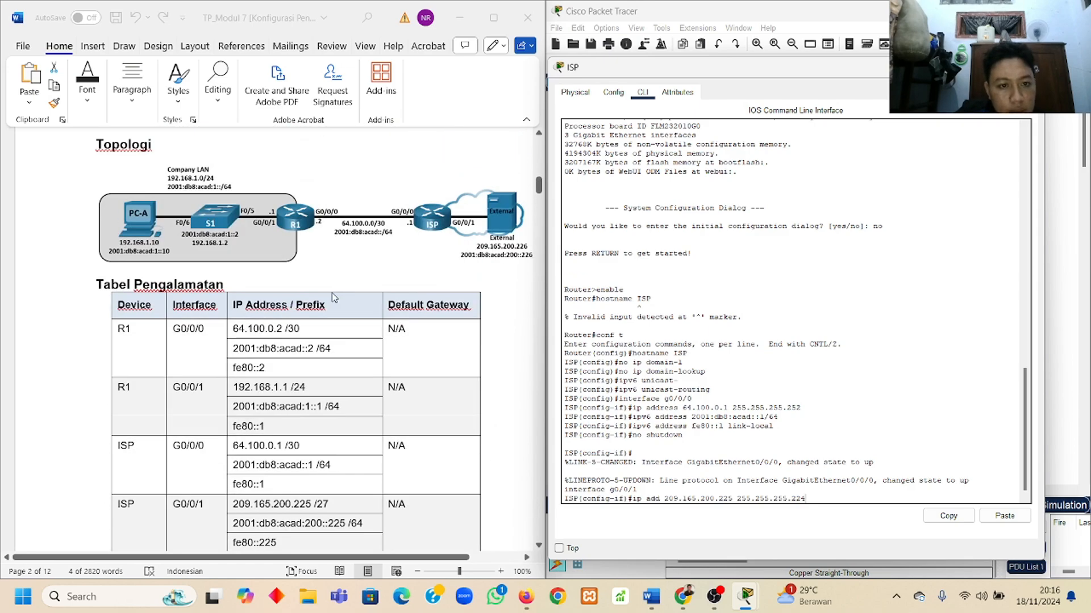
scroll(408, 238, "down", 10)
scroll(408, 238, "down", 20)
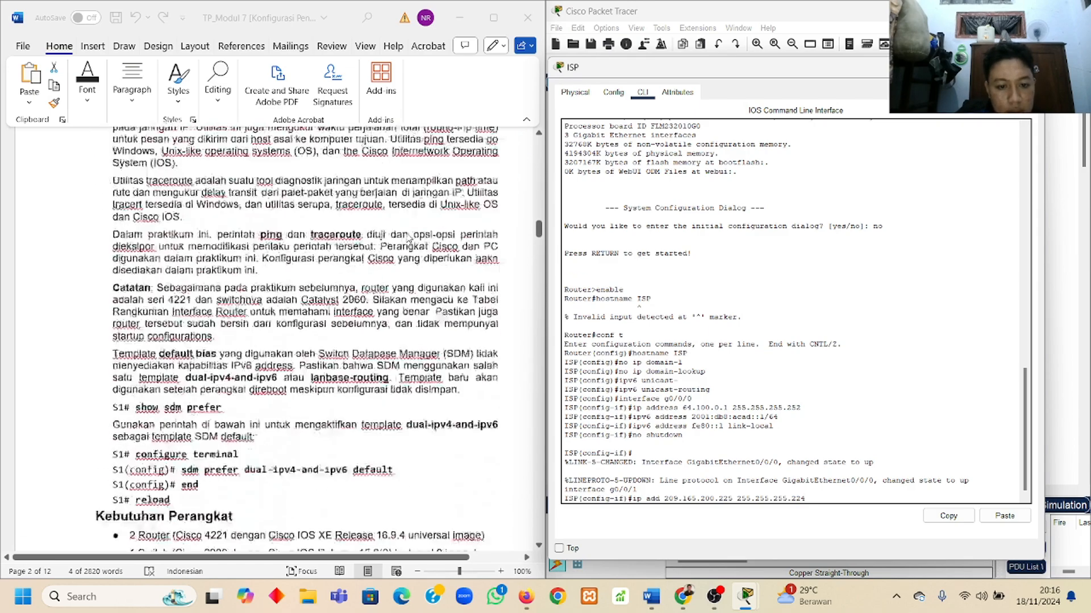
scroll(408, 237, "down", 1)
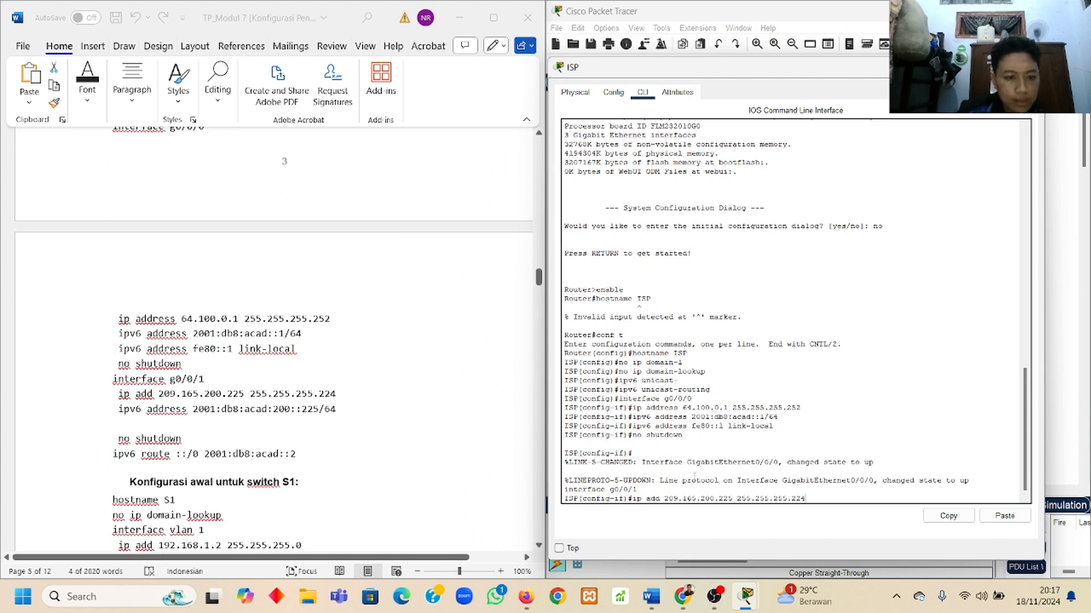
scroll(534, 438, "down", 1)
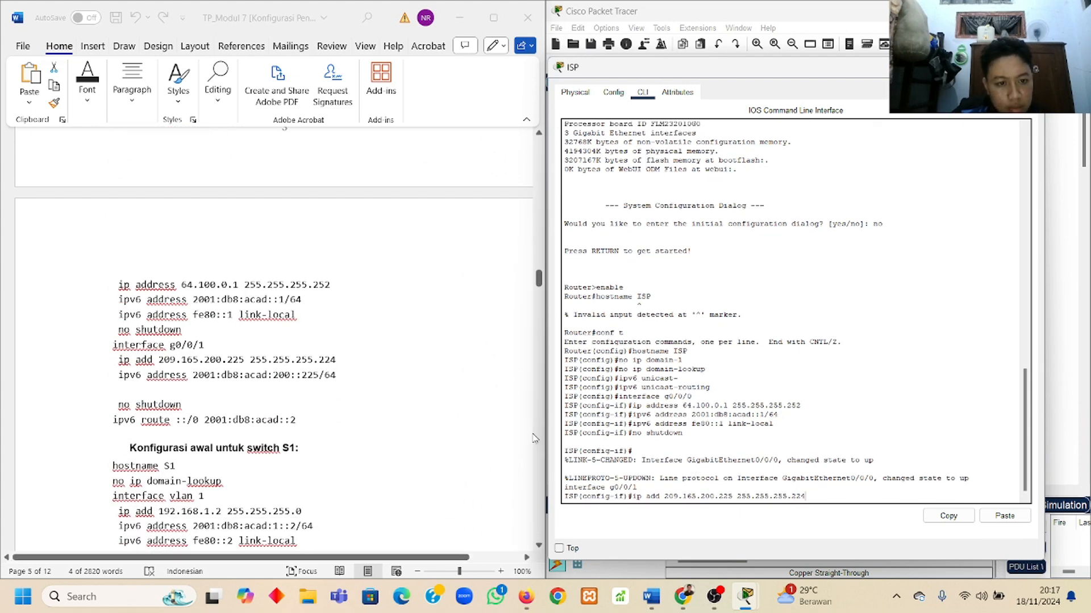
key("Return")
Copy the IPv6 line from the lab document and run ipv6 address 2001:db8:acad:200::225/64 on ISP's g0/0/1
scroll(534, 438, "down", 6)
scroll(115, 343, "up", 5)
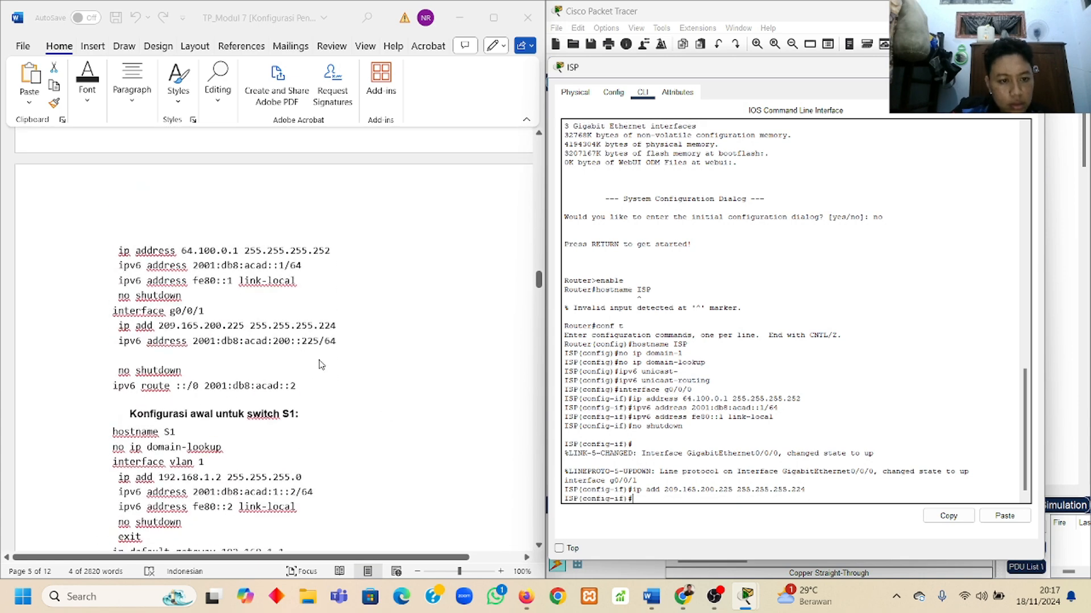
left_click(115, 343)
left_click_drag(115, 343, 336, 343)
key("ctrl+c")
right_click(680, 497)
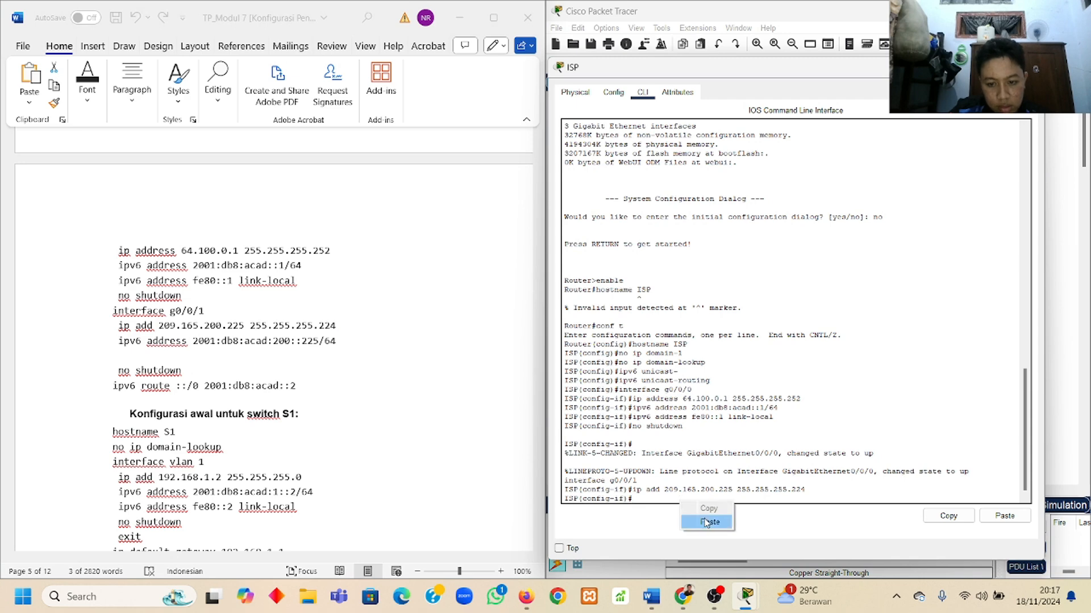
left_click(709, 523)
key("Return")
Activate ISP's g0/0/1 interface with no shutdown
type("n")
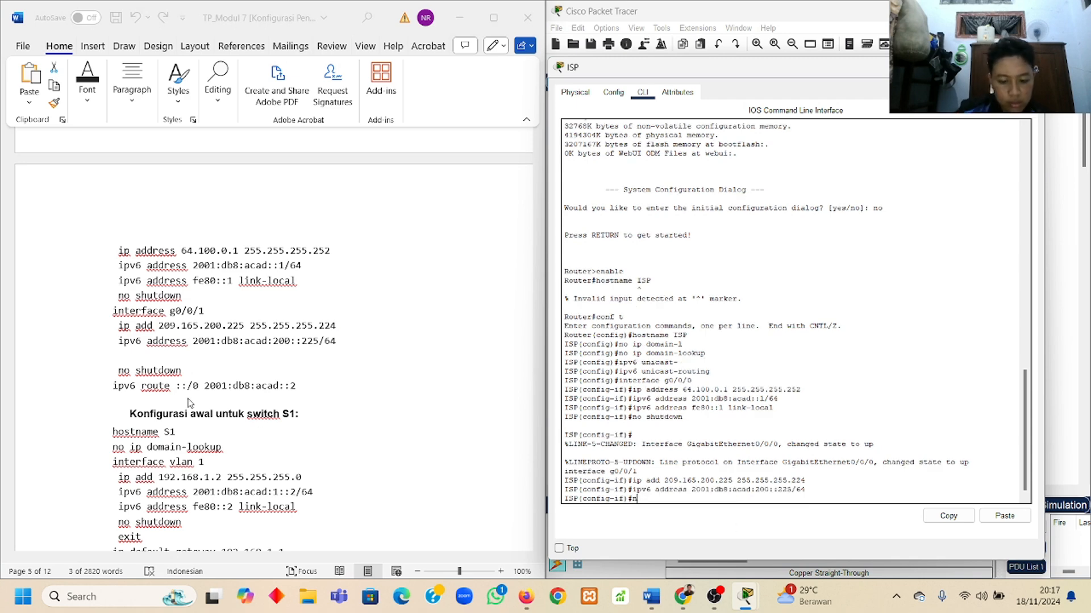
type("o shutdown")
key("Return")
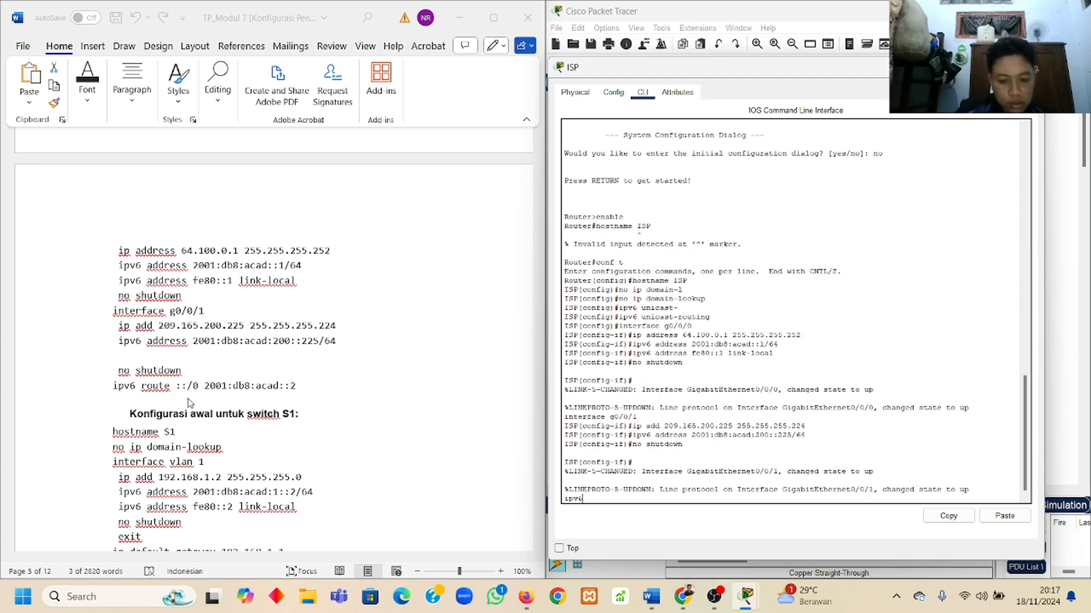
Begin ISP's ipv6 route command, check the R1 and ISP listings in the lab document, and paste the clipboard text into the command
type("ipv6 route")
key("alt+Tab")
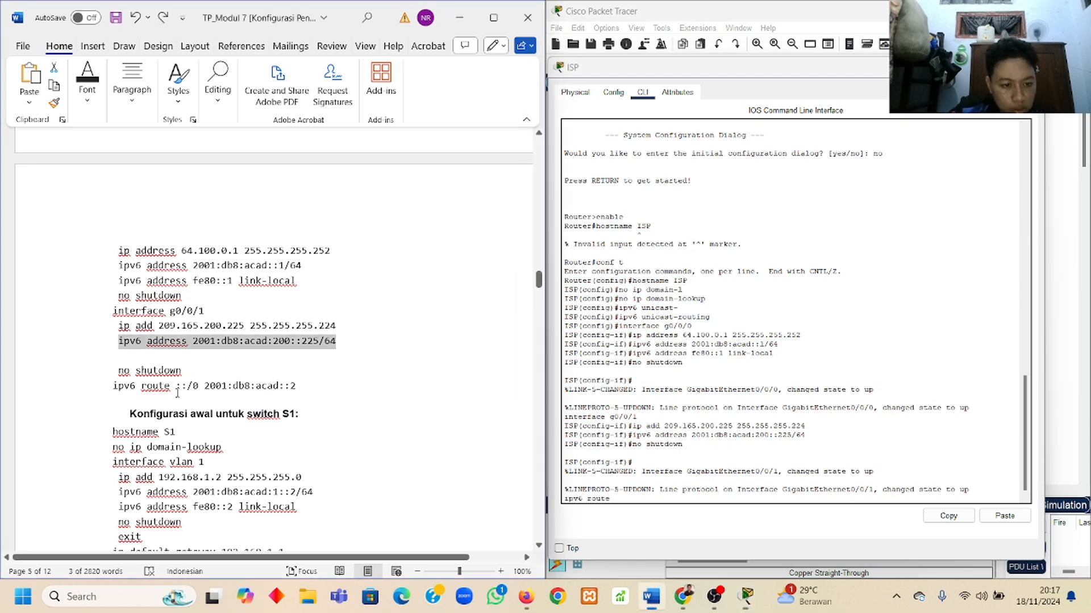
left_click_drag(178, 388, 296, 388)
scroll(301, 387, "up", 6)
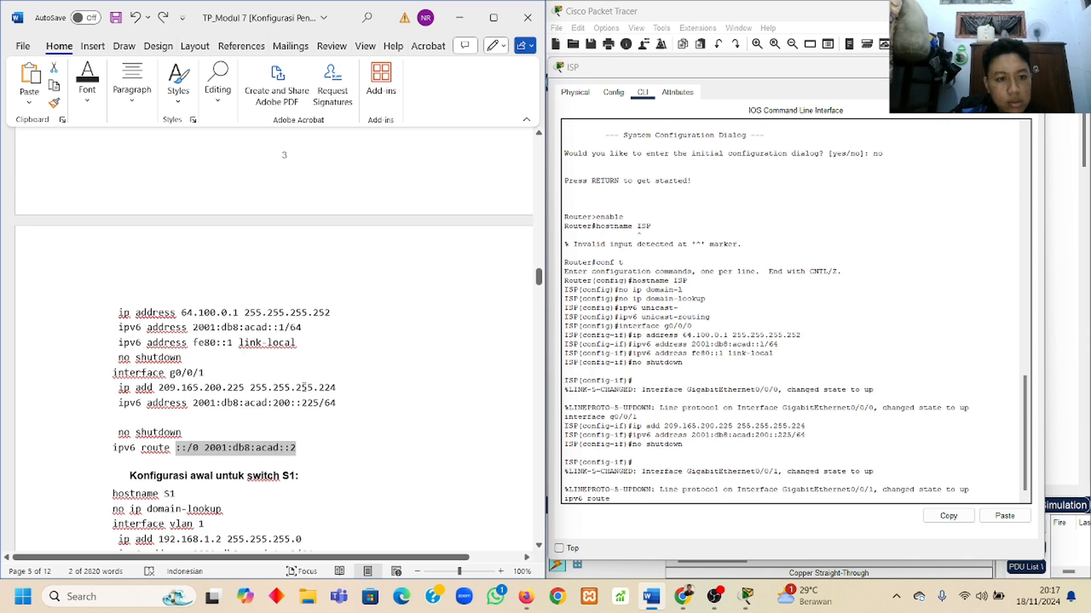
scroll(304, 387, "up", 3)
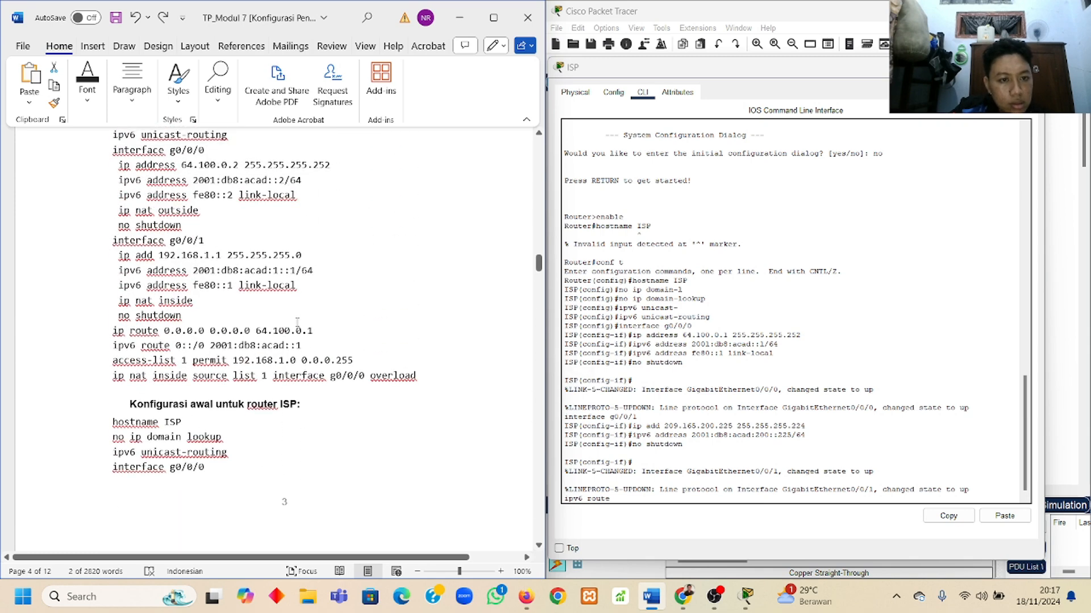
scroll(234, 209, "up", 1)
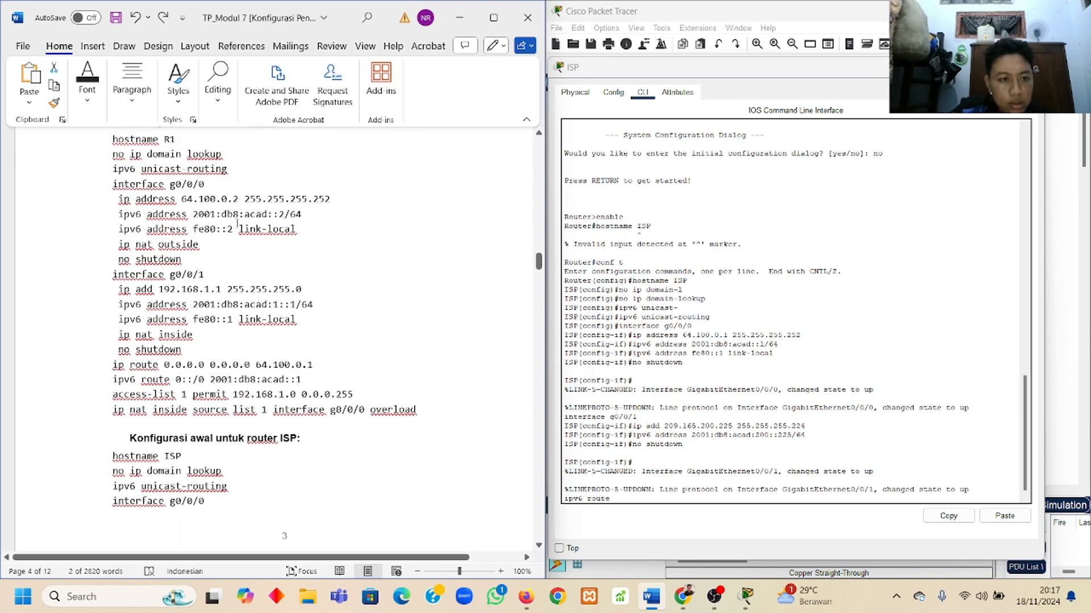
scroll(232, 224, "down", 2)
scroll(233, 224, "up", 4)
scroll(230, 227, "down", 13)
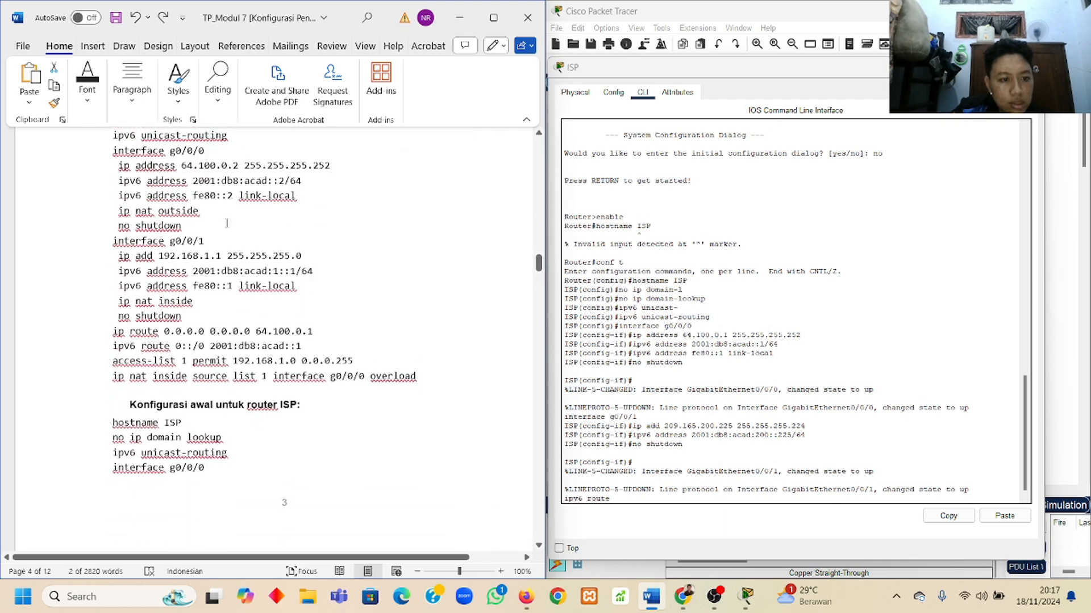
scroll(228, 227, "down", 3)
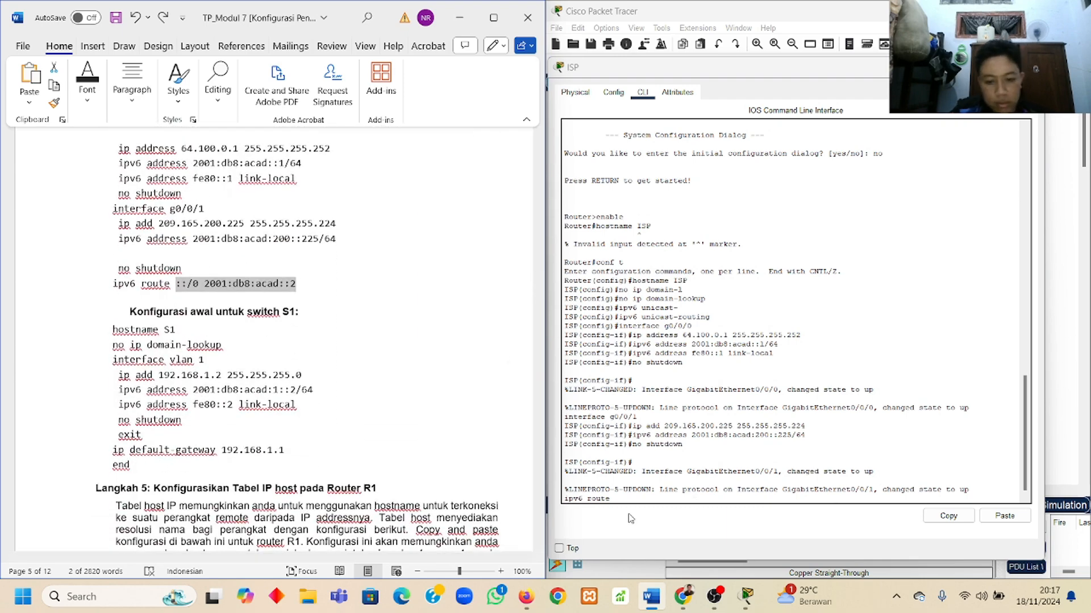
left_click(611, 503)
key("ctrl+v")
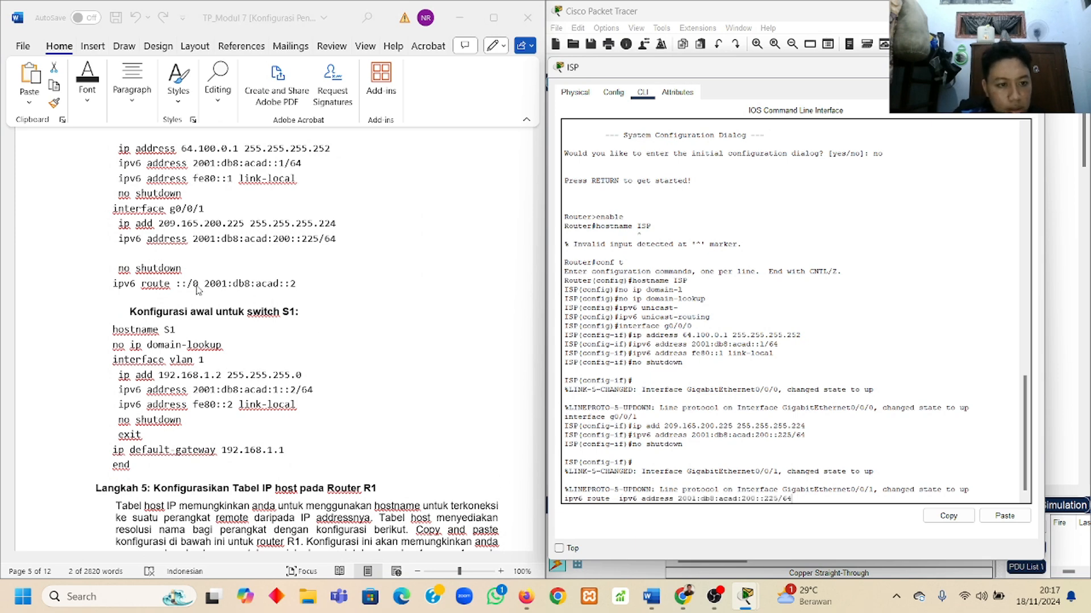
Replace the wrongly pasted address with ::/0 2001:db8:acad::2 from the lab document and run ipv6 route ::/0 2001:db8:acad::2 on ISP
left_click_drag(176, 283, 296, 284)
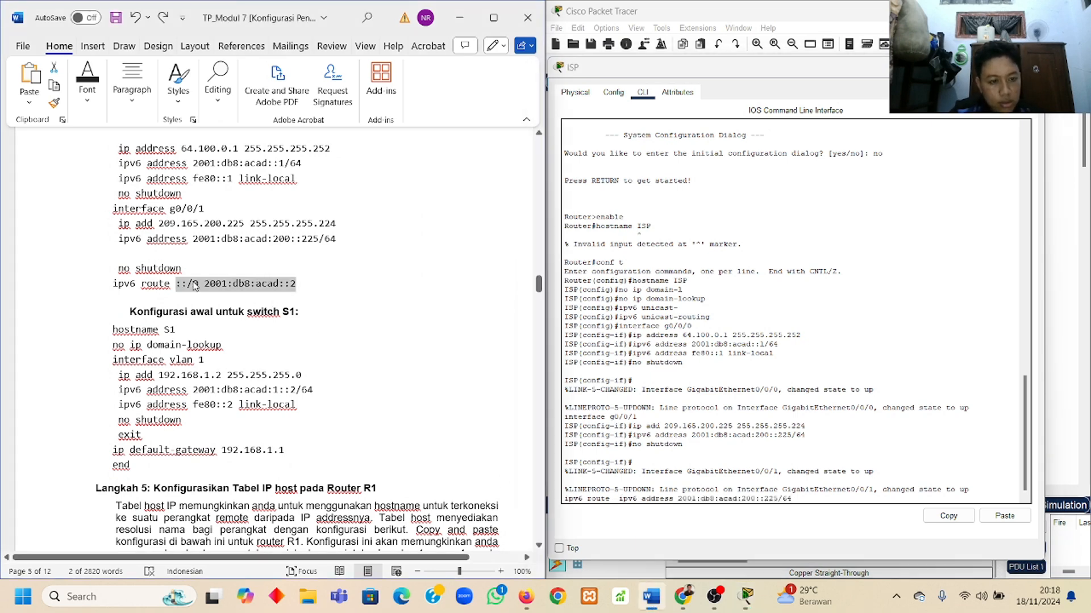
left_click_drag(791, 500, 747, 489)
left_click(747, 489)
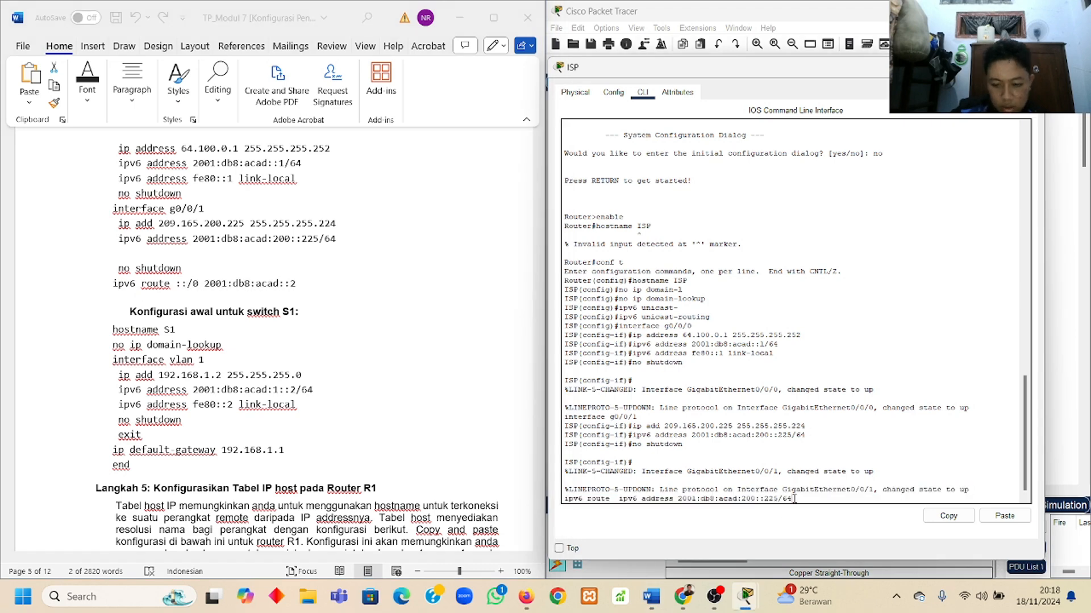
key("BackSpace")
key("BackSpace")
key("BackSpace")
key("BackSpace")
key("BackSpace")
key("BackSpace")
key("BackSpace")
key("BackSpace")
key("BackSpace")
key("BackSpace")
key("BackSpace")
key("BackSpace")
key("BackSpace")
key("BackSpace")
key("BackSpace")
key("BackSpace")
key("BackSpace")
key("BackSpace")
key("BackSpace")
key("BackSpace")
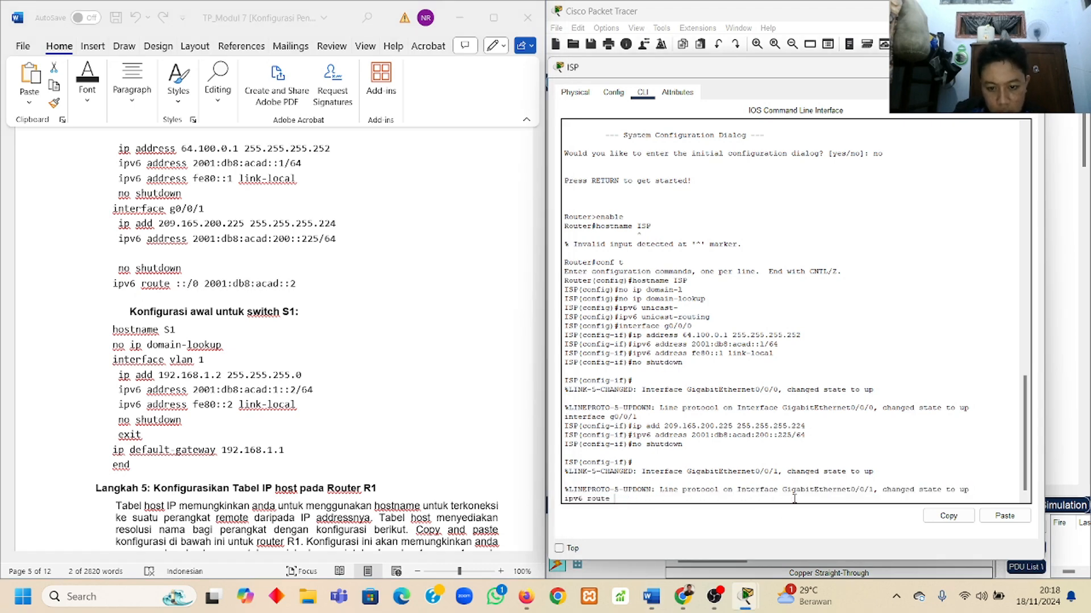
right_click(794, 498)
left_click(828, 523)
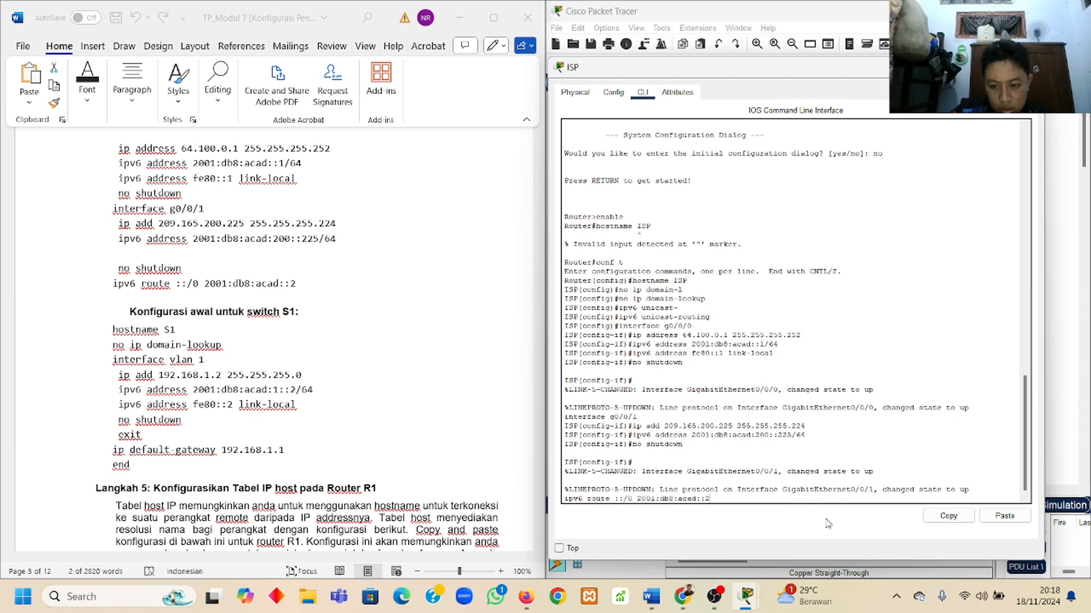
key("Return")
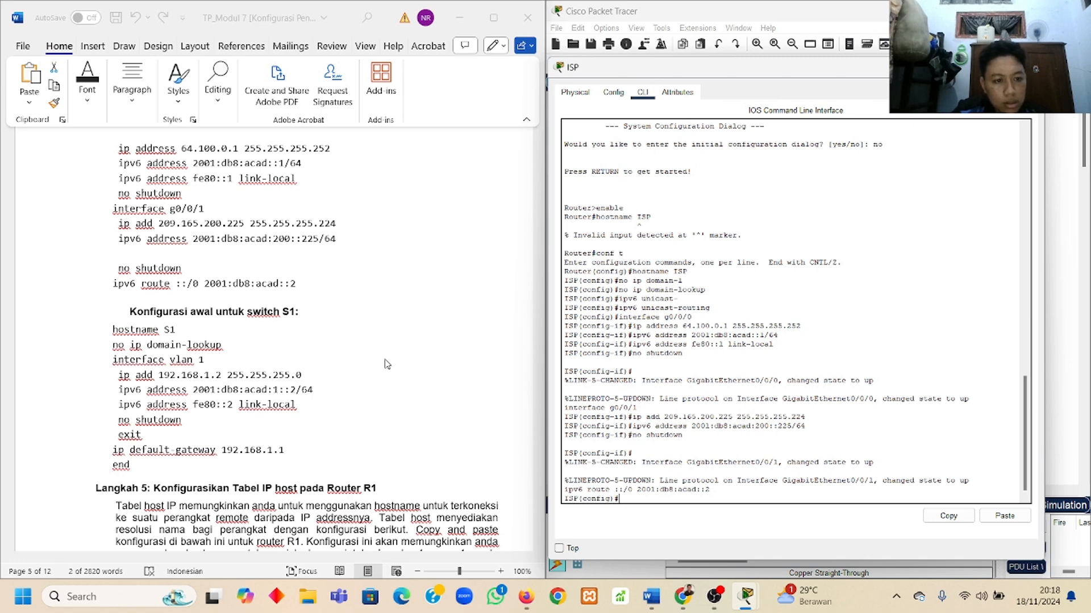
Close ISP's window, open the command line of switch S1, and enter global configuration mode with enable and conf t
left_click(1027, 67)
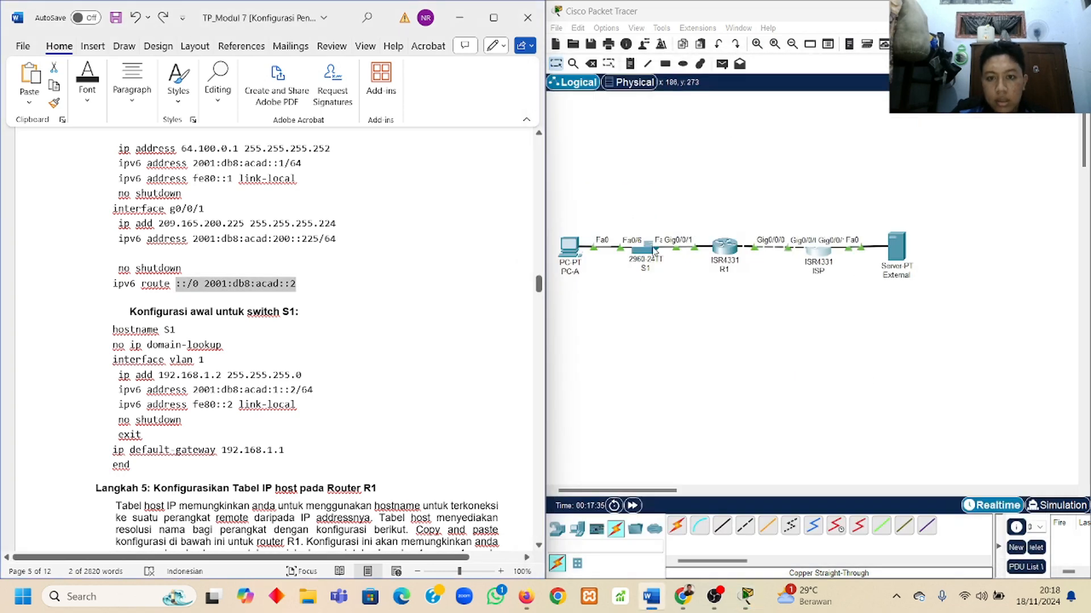
left_click(655, 259)
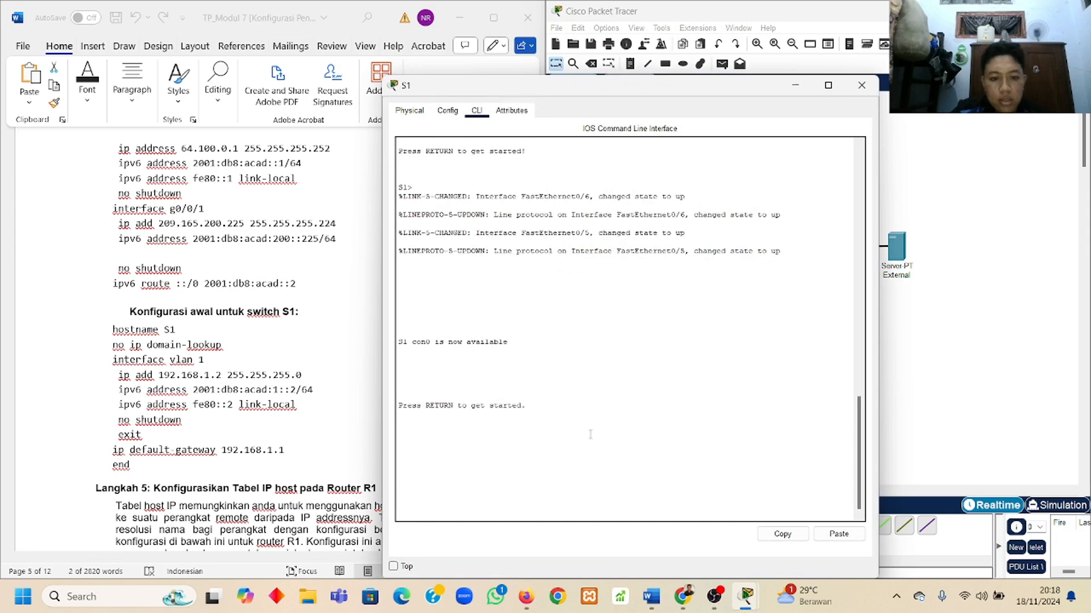
key("Return")
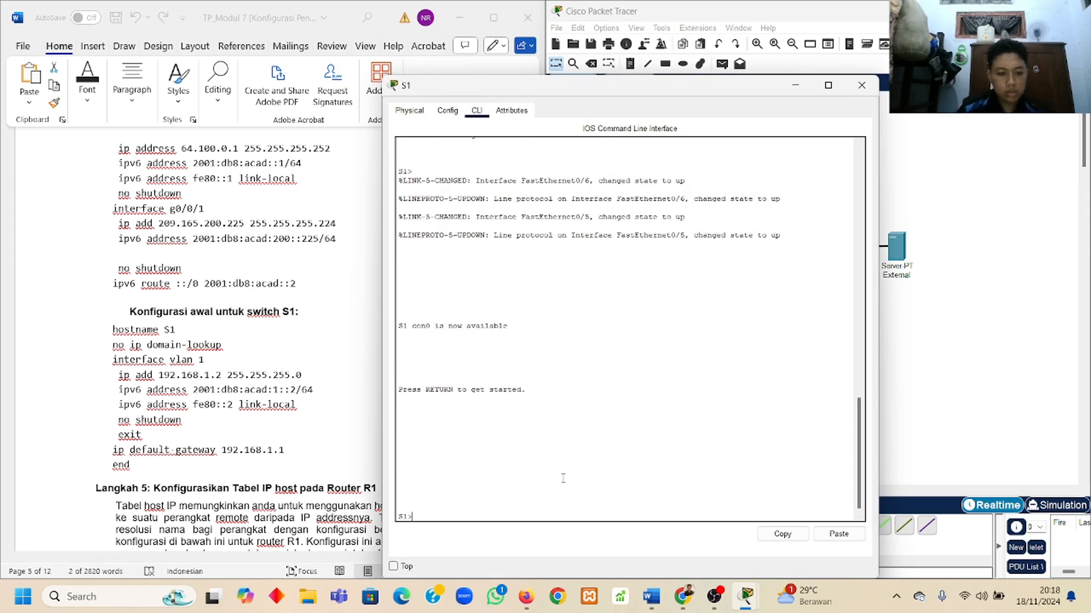
type("enable")
key("Return")
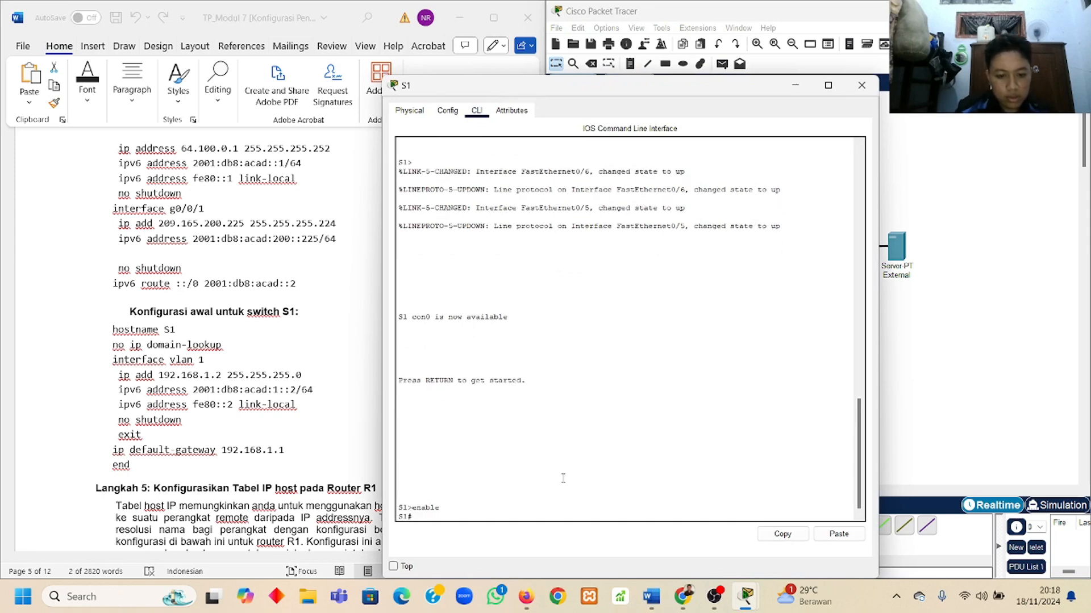
type("conf t")
key("Return")
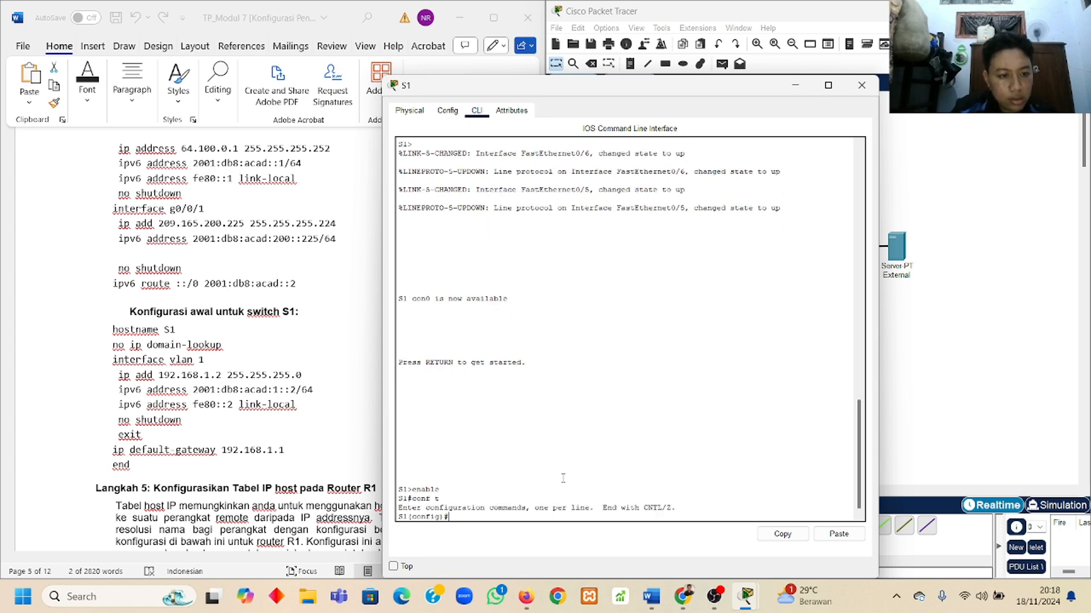
Run no ip domain-lookup on S1 and enter configuration of interface vlan1
type("no ip domain")
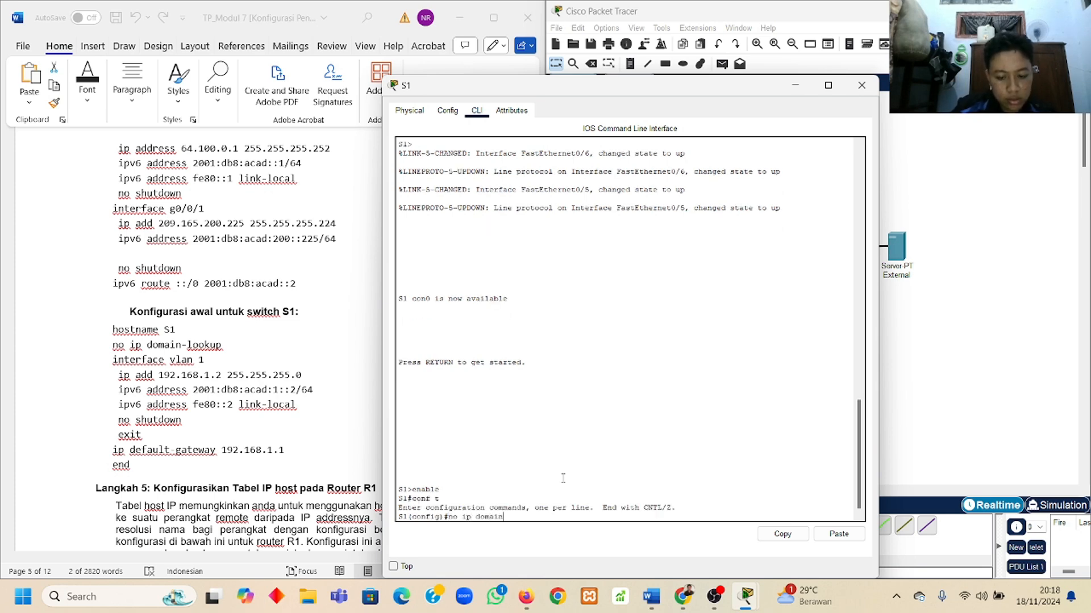
type("-l")
key("Tab")
key("Return")
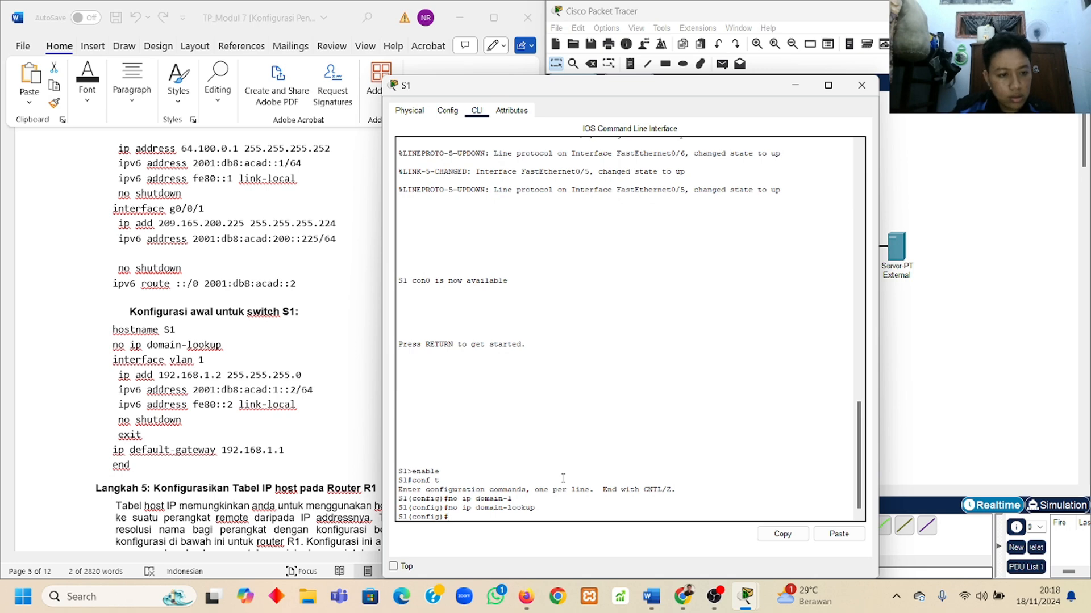
type("interface vlan1")
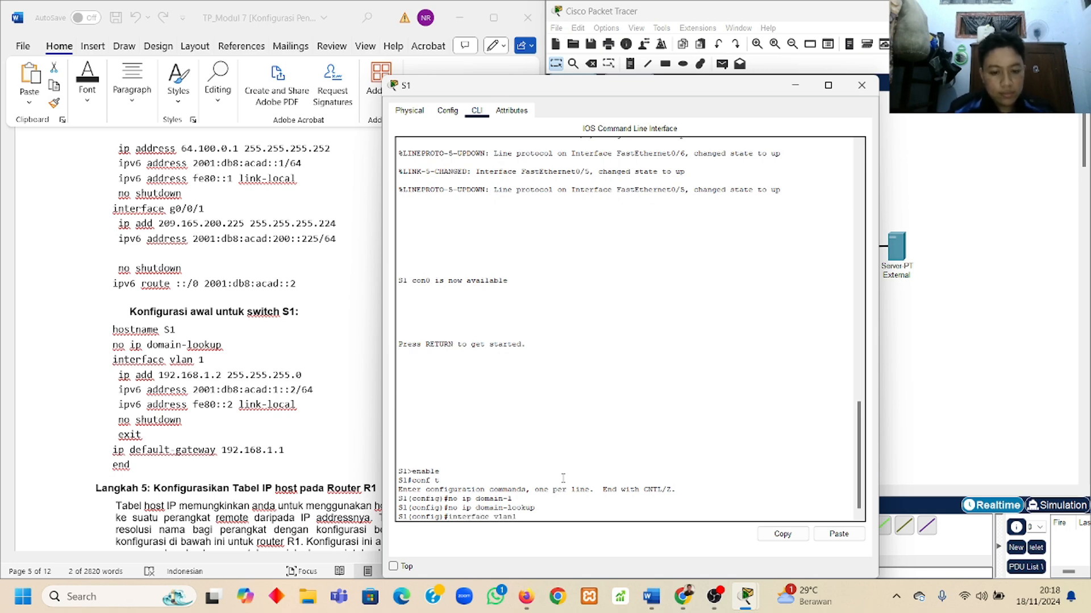
key("Return")
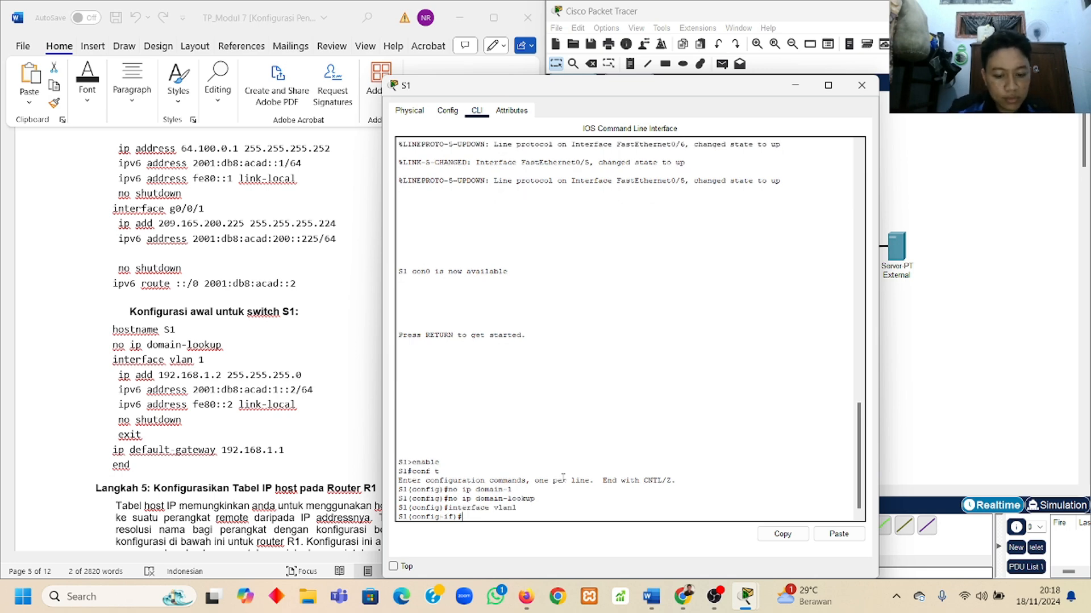
Copy the IPv4 line from the lab document's S1 section and run ip add 192.168.1.2 255.255.255.0 on S1's VLAN 1
left_click(146, 365)
left_click_drag(119, 375, 305, 375)
key("ctrl+c")
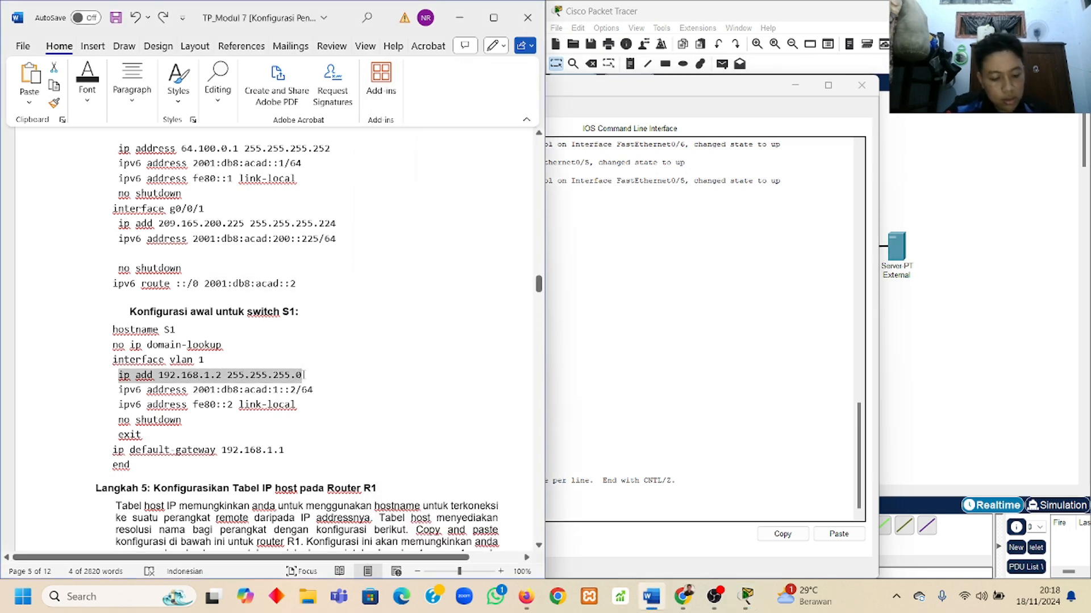
left_click(545, 518)
right_click(535, 514)
left_click(546, 529)
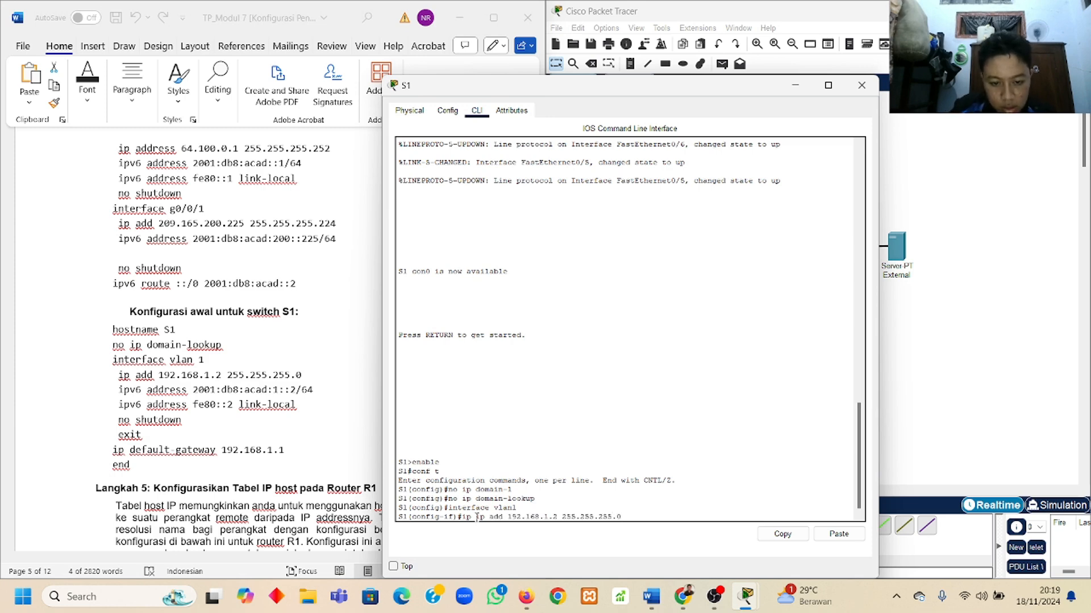
key("BackSpace")
key("BackSpace")
key("BackSpace")
key("Return")
Move the S1 window clear of the lab document and run ipv6 address 2001:db8:acad:1::2/64 on VLAN 1 using the copied text
left_click_drag(477, 85, 609, 57)
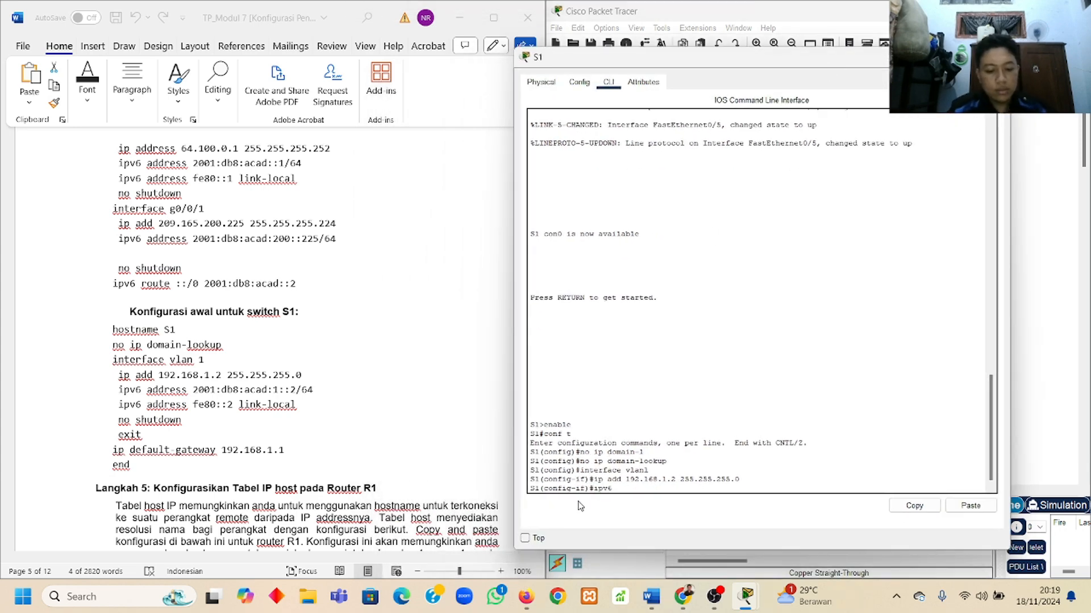
left_click(149, 391)
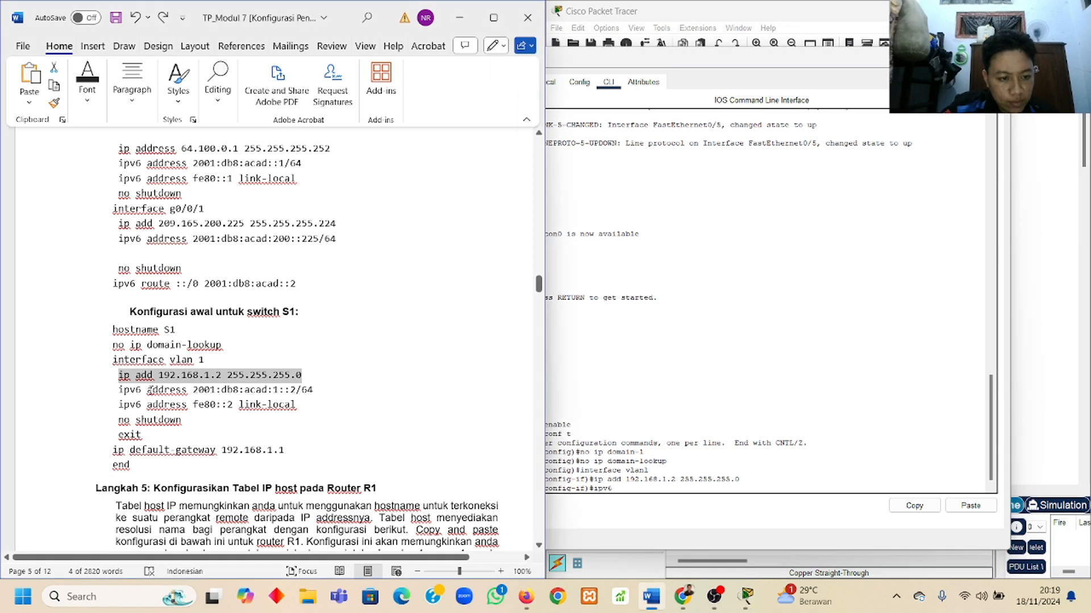
left_click_drag(147, 391, 315, 391)
key("ctrl+c")
left_click(648, 500)
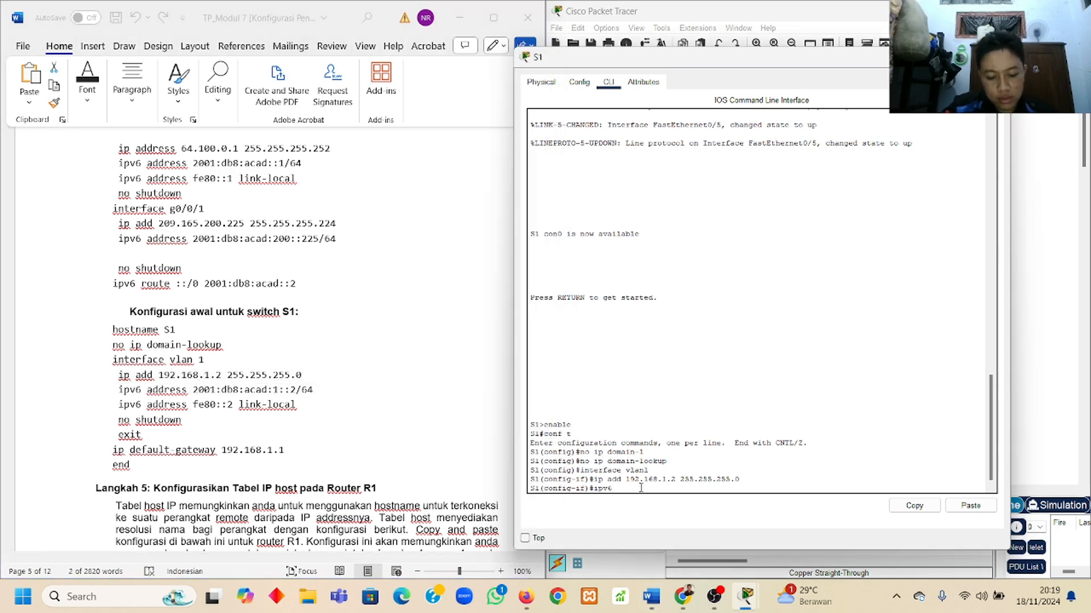
key("ctrl+v")
key("Return")
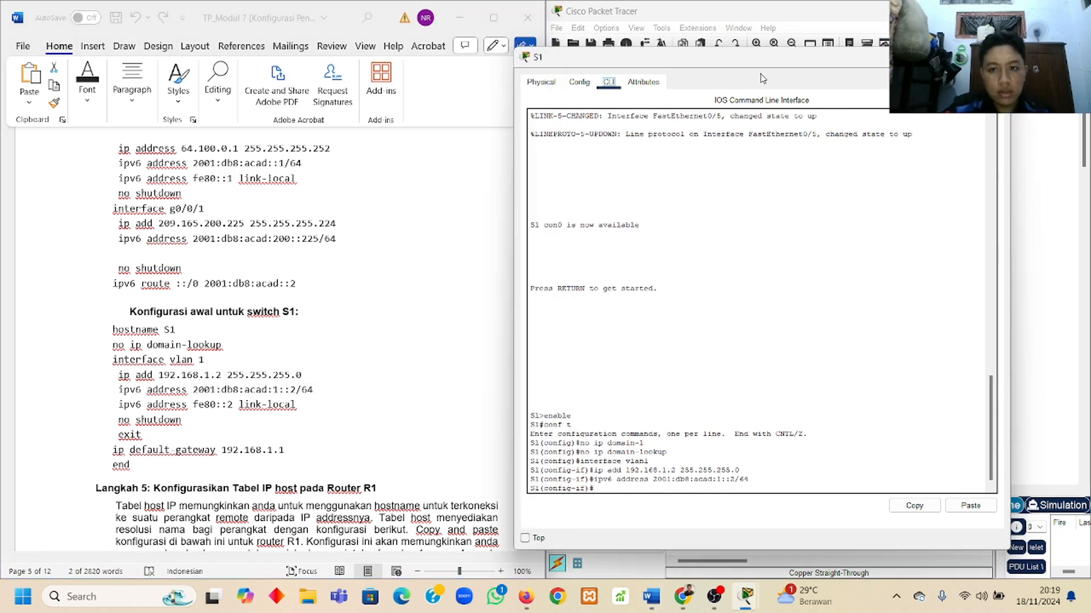
Copy the link-local line from the lab document and run ipv6 address fe80::2 link-local on S1's VLAN 1
left_click_drag(799, 70, 843, 53)
key("alt+Tab")
left_click_drag(119, 405, 296, 405)
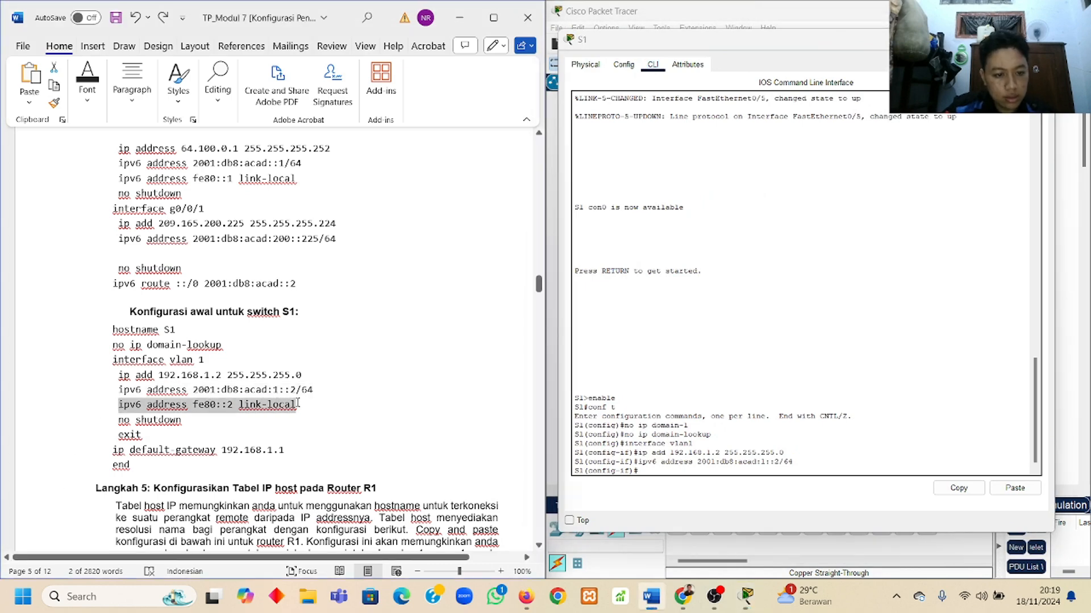
key("ctrl+c")
left_click(624, 518)
key("ctrl+v")
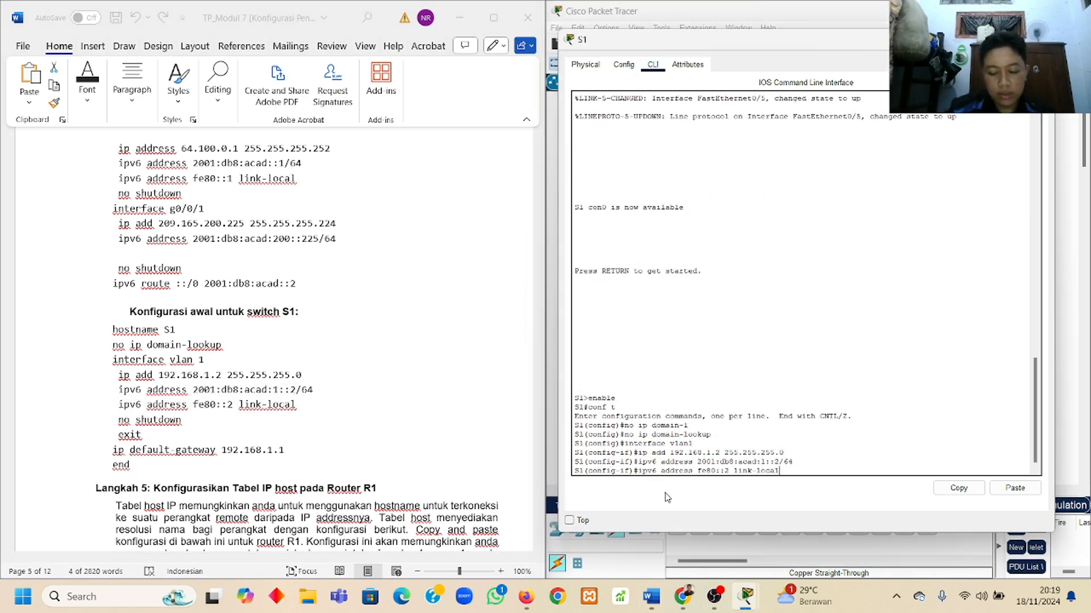
key("Return")
Activate S1's VLAN 1 with no shutdown and exit to global configuration mode
type("no")
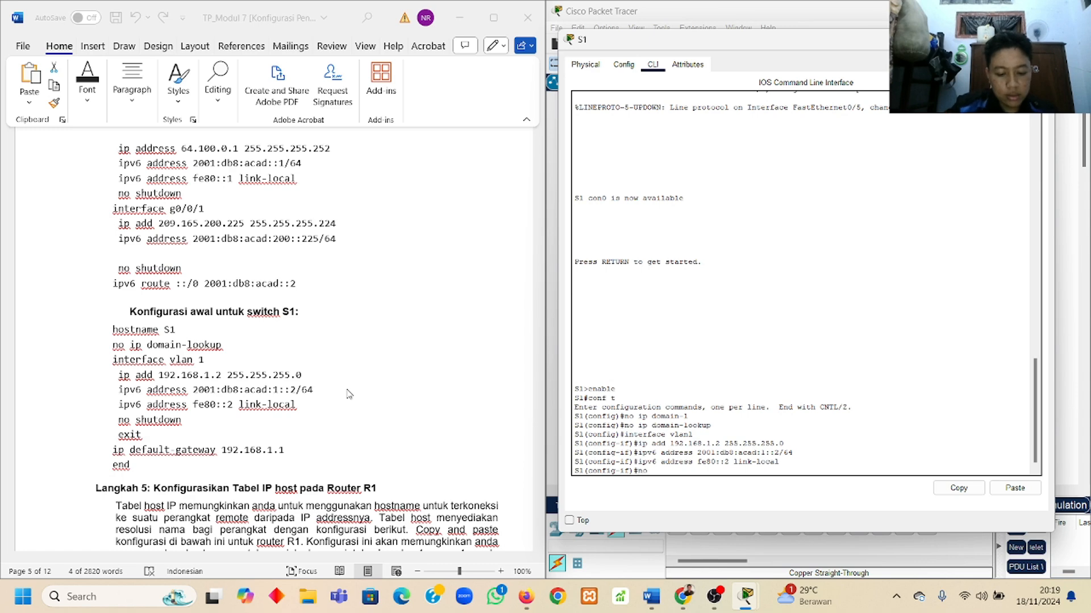
type(" shutdown")
key("Return")
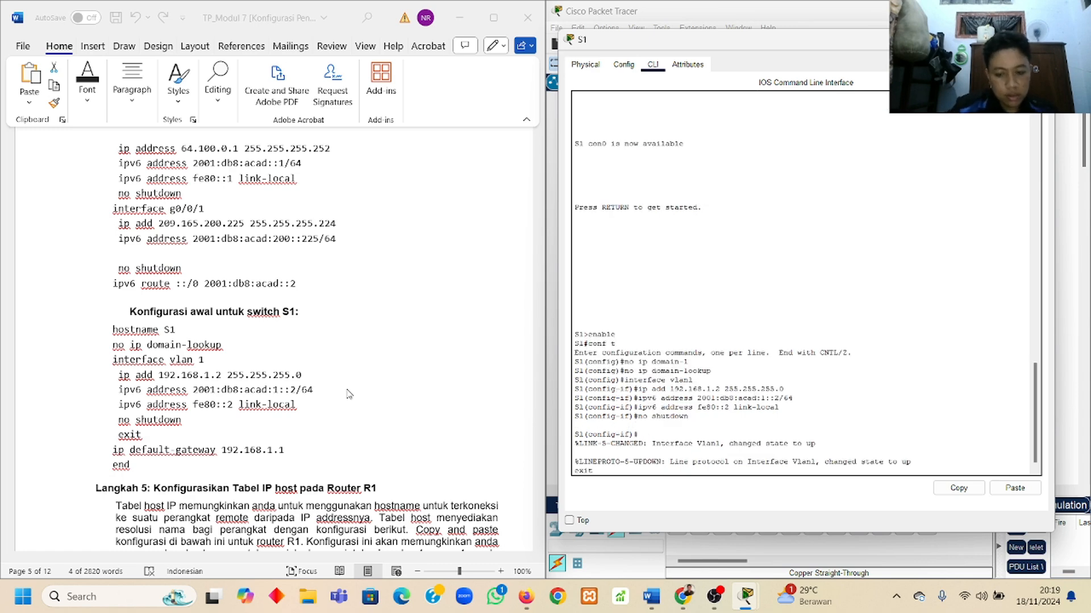
key("Return")
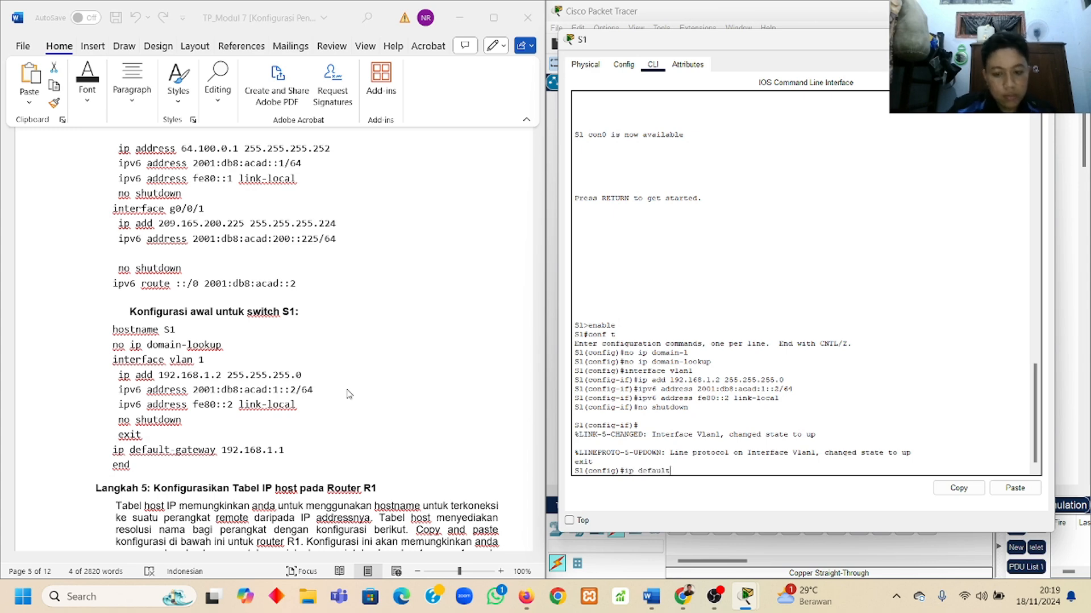
Run ip default-gateway 192.168.1.1 on S1, copying the gateway address from the lab document
type("ip default-g")
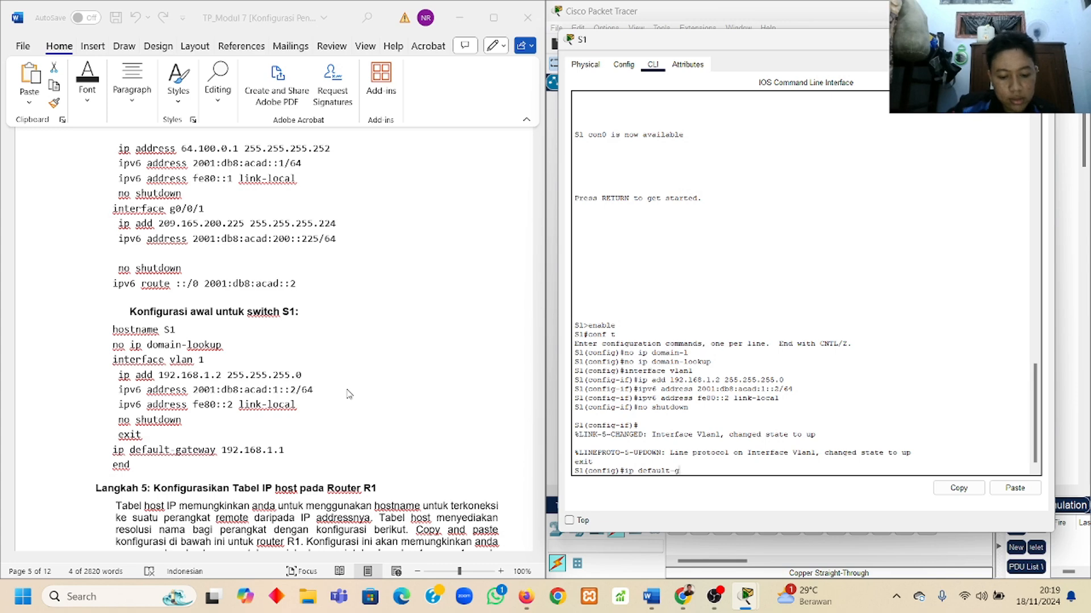
type("ateway")
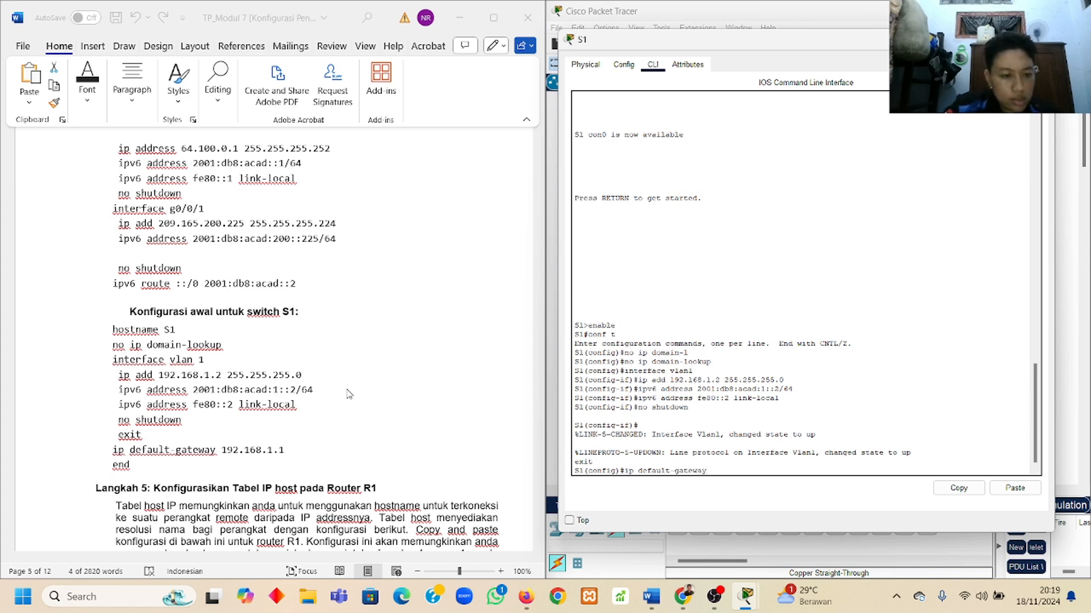
left_click(225, 450)
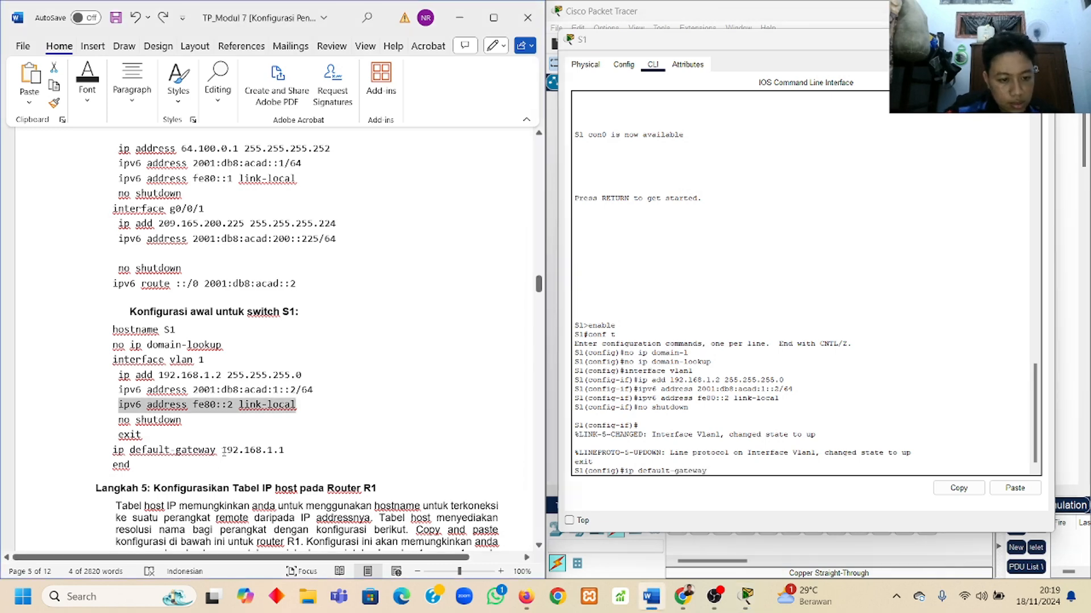
left_click_drag(223, 450, 286, 450)
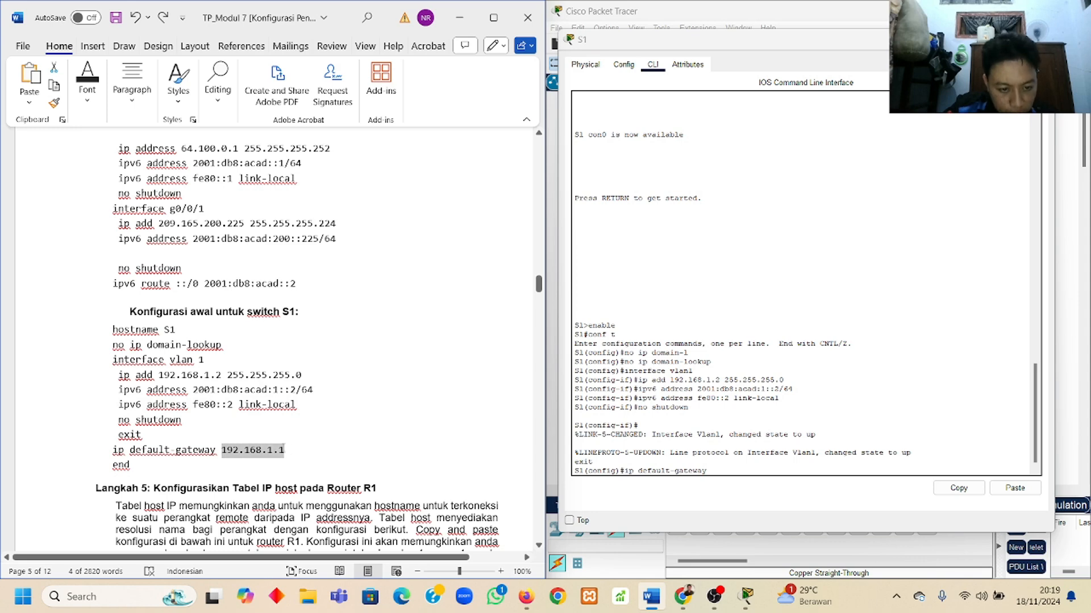
left_click(696, 471)
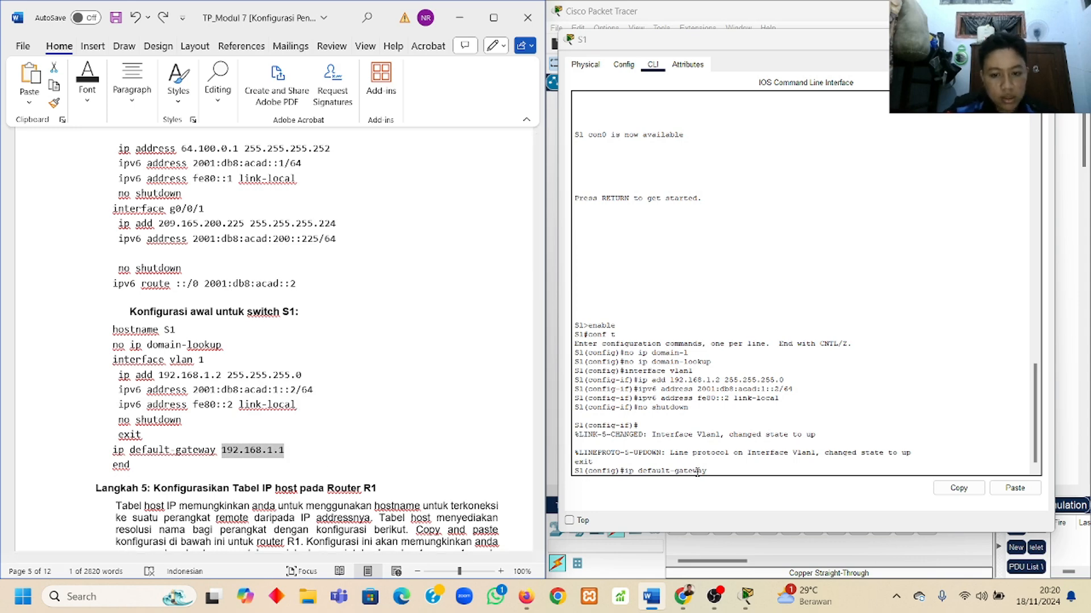
left_click(719, 473)
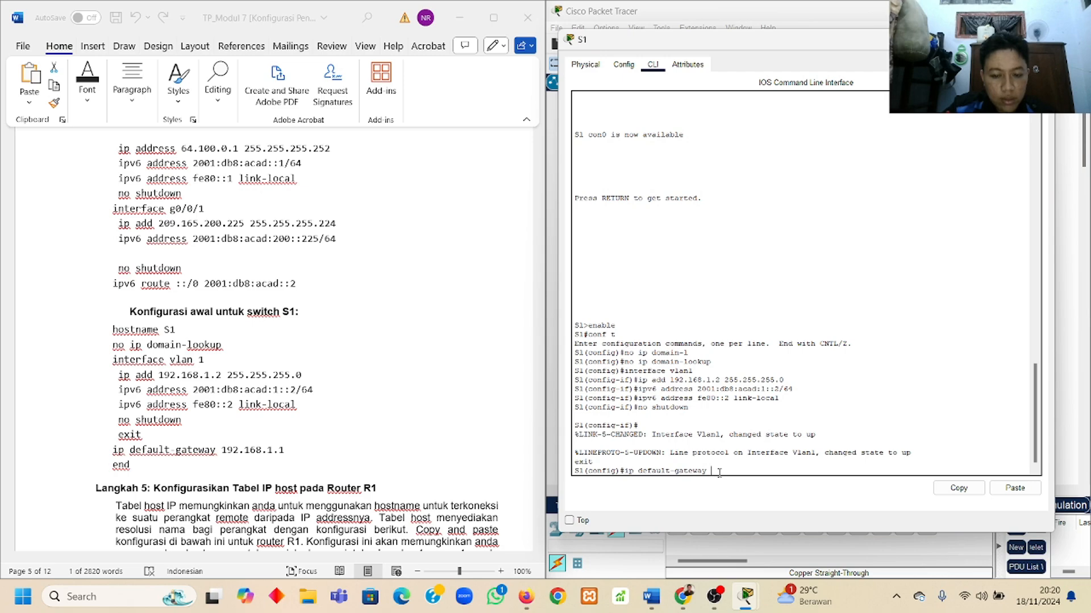
right_click(719, 473)
left_click(737, 498)
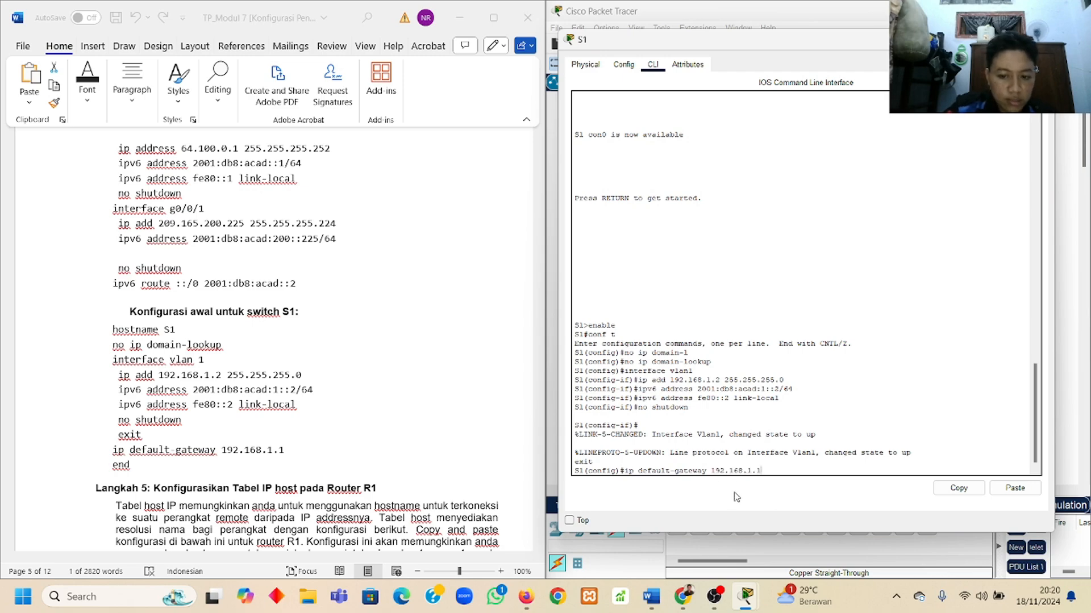
key("Return")
Leave S1's configuration mode with end and close the S1 window
scroll(222, 367, "down", 3)
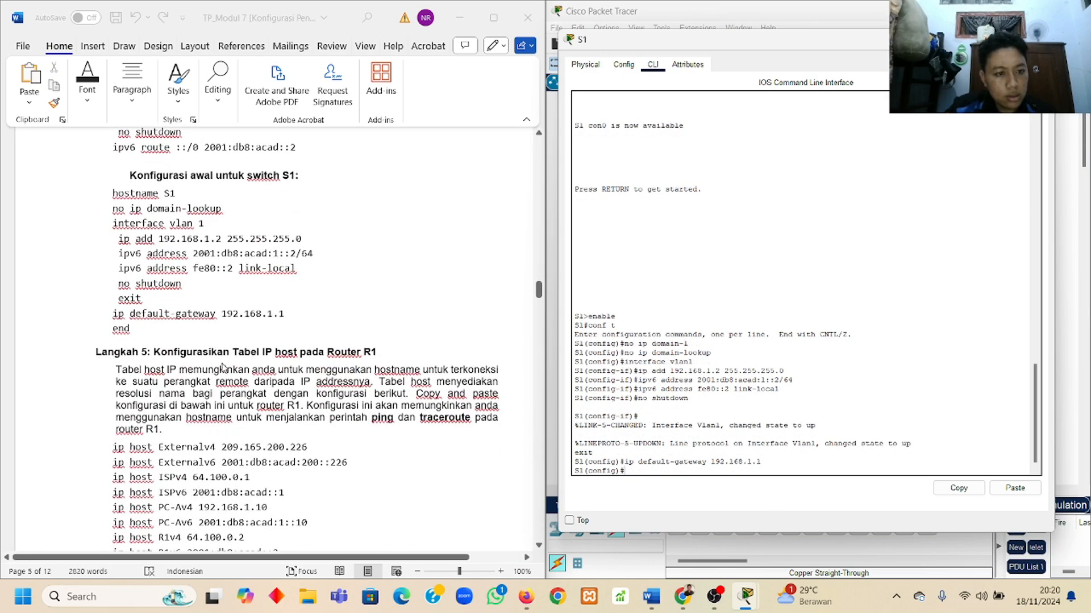
type("en")
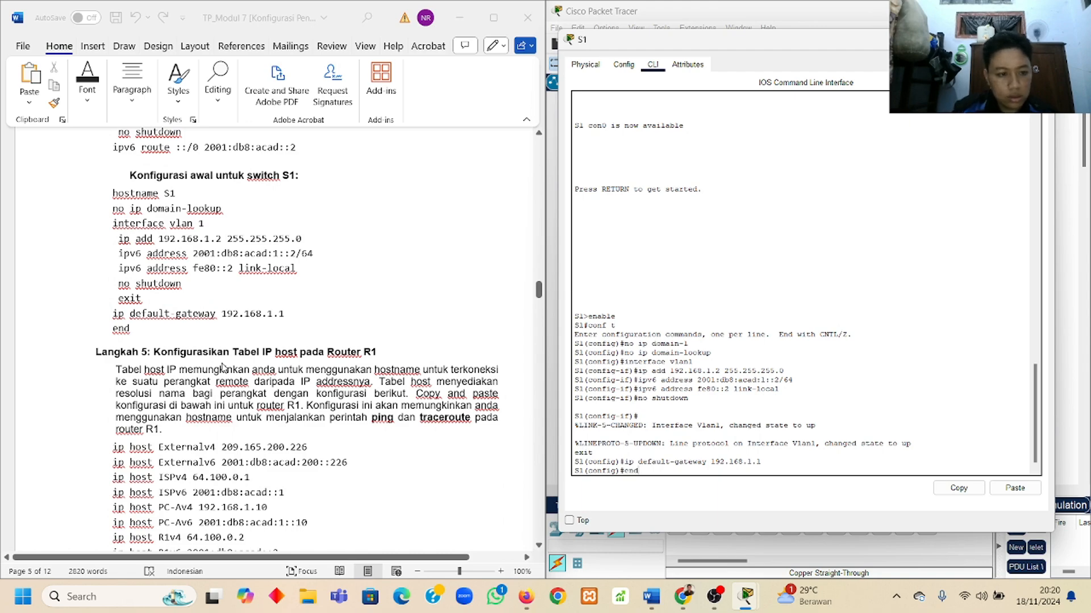
type("d")
key("Return")
scroll(223, 367, "up", 8)
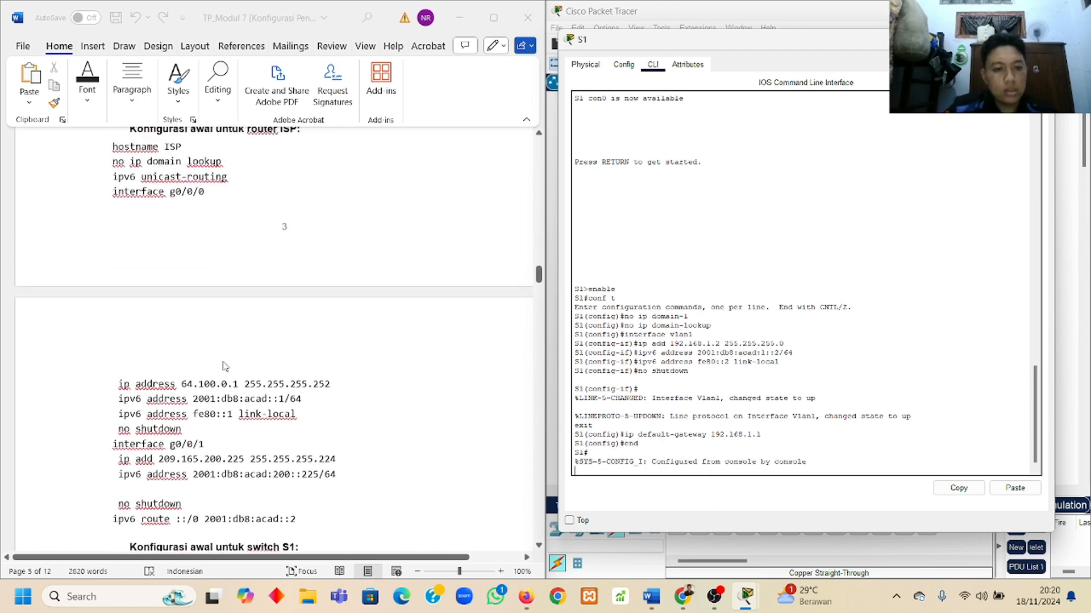
scroll(222, 367, "up", 10)
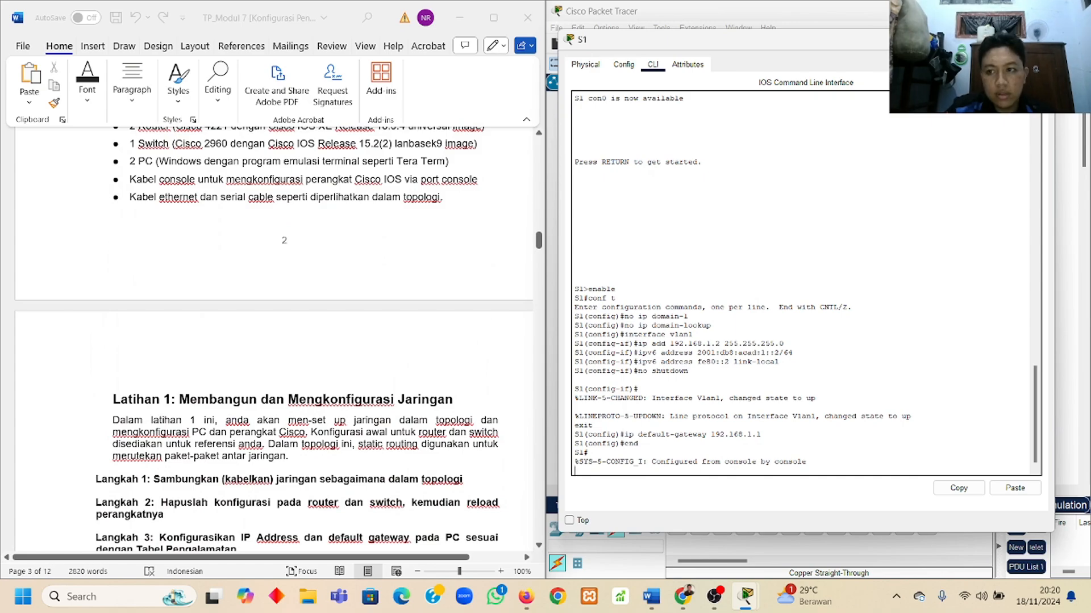
left_click(1039, 39)
Open PC-A's IP Configuration and shift its window to uncover more of the lab document's addressing table
scroll(392, 254, "up", 12)
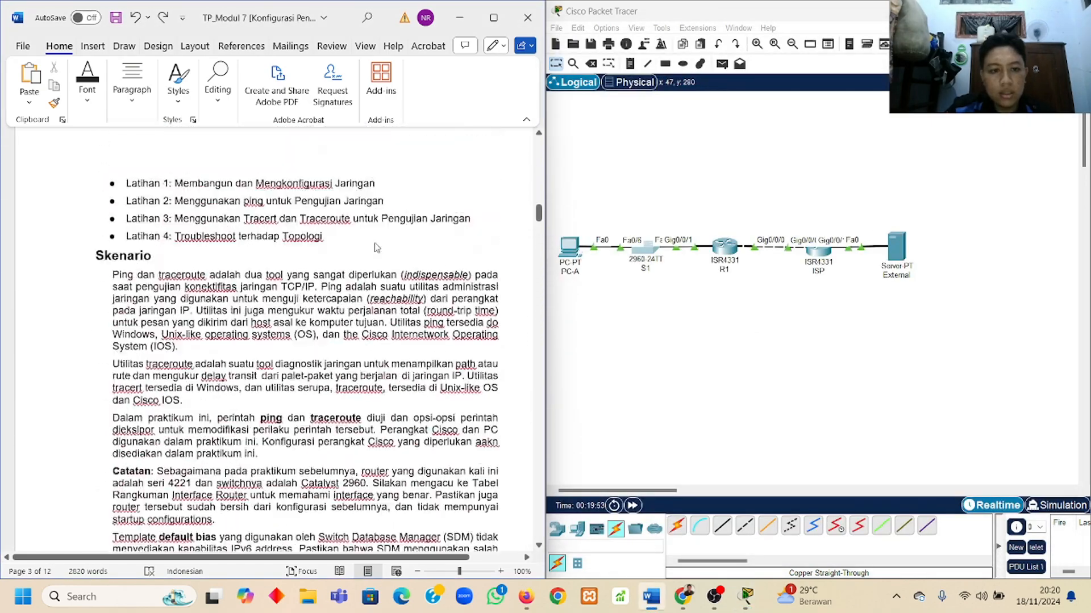
scroll(375, 247, "up", 10)
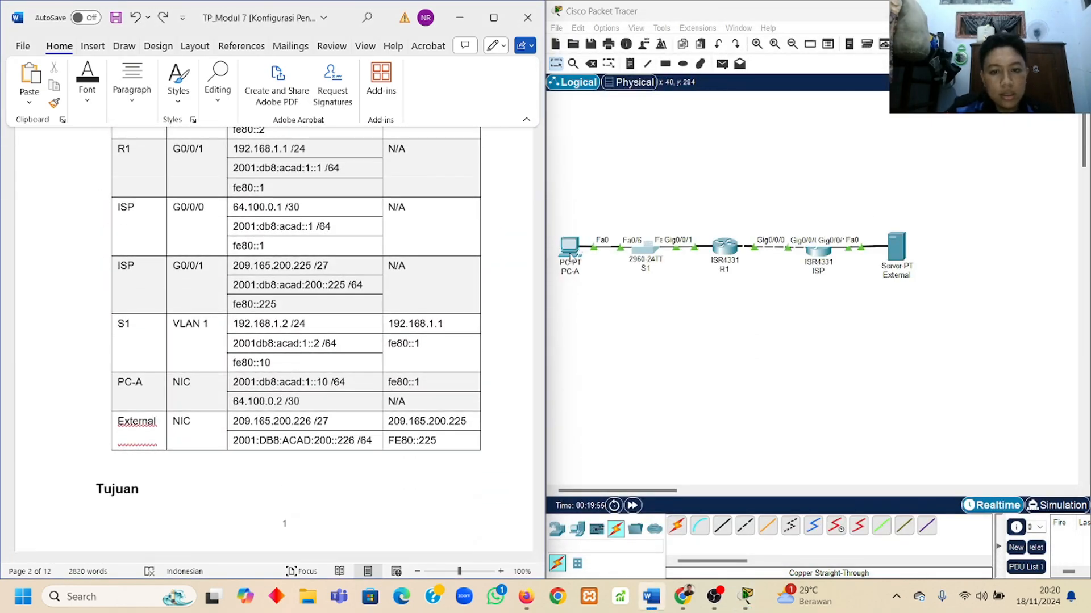
left_click(570, 250)
scroll(261, 462, "up", 2)
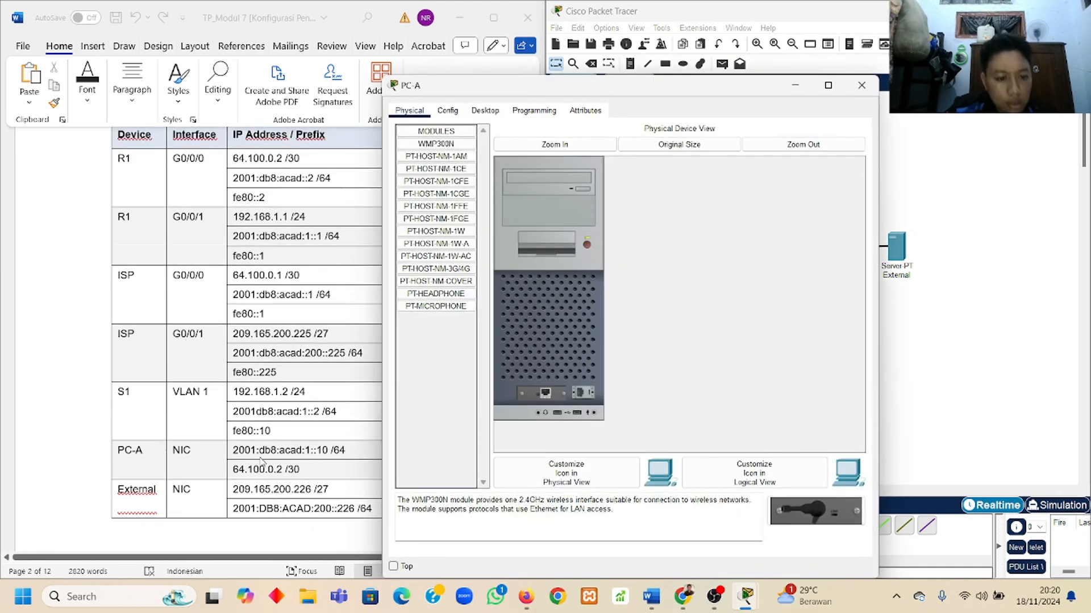
left_click(448, 110)
left_click(484, 110)
left_click(441, 154)
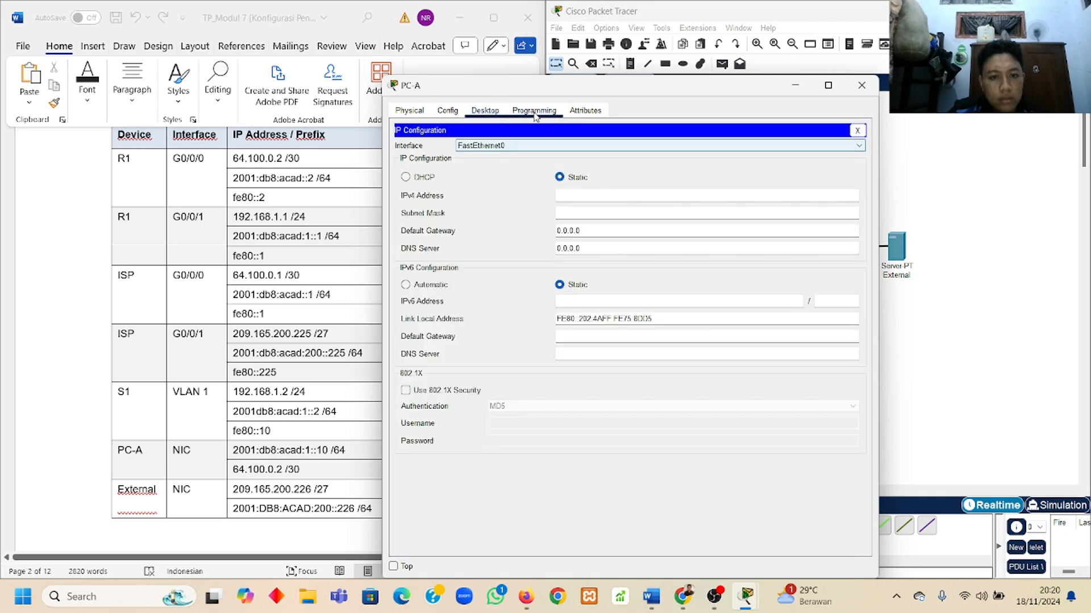
left_click_drag(587, 89, 630, 82)
Examine the lab document's topology diagram and addressing table for PC-A's IPv4 and IPv6 addresses
scroll(328, 238, "up", 5)
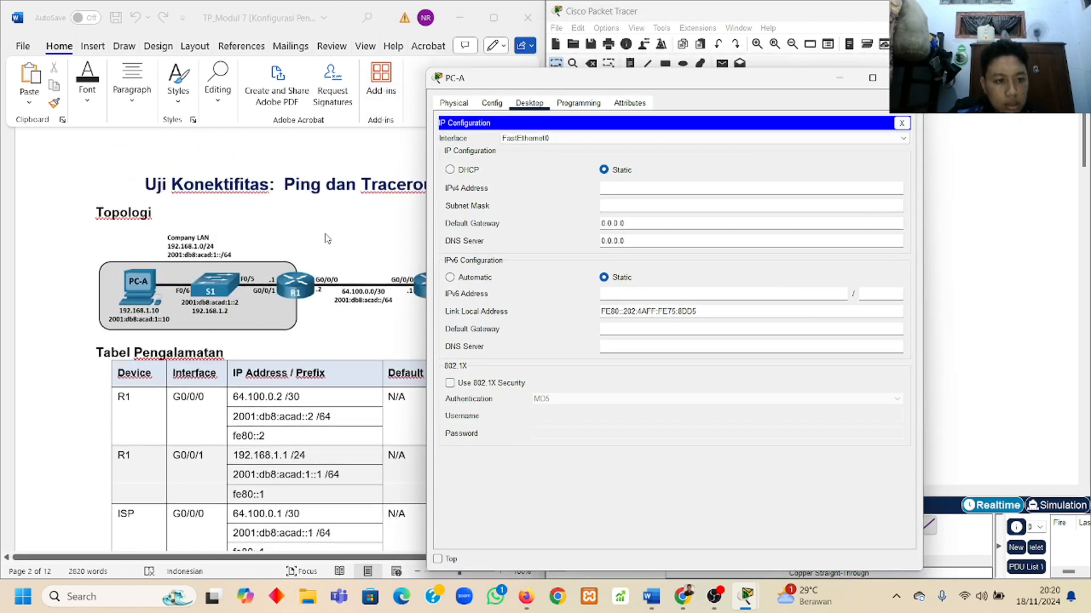
scroll(279, 277, "down", 4)
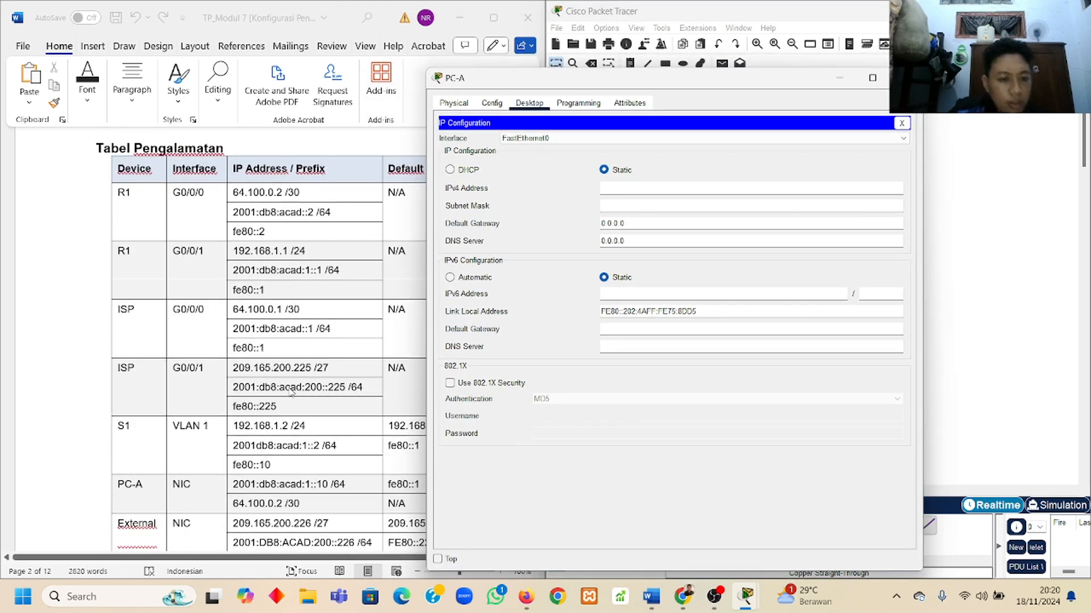
scroll(293, 420, "down", 1)
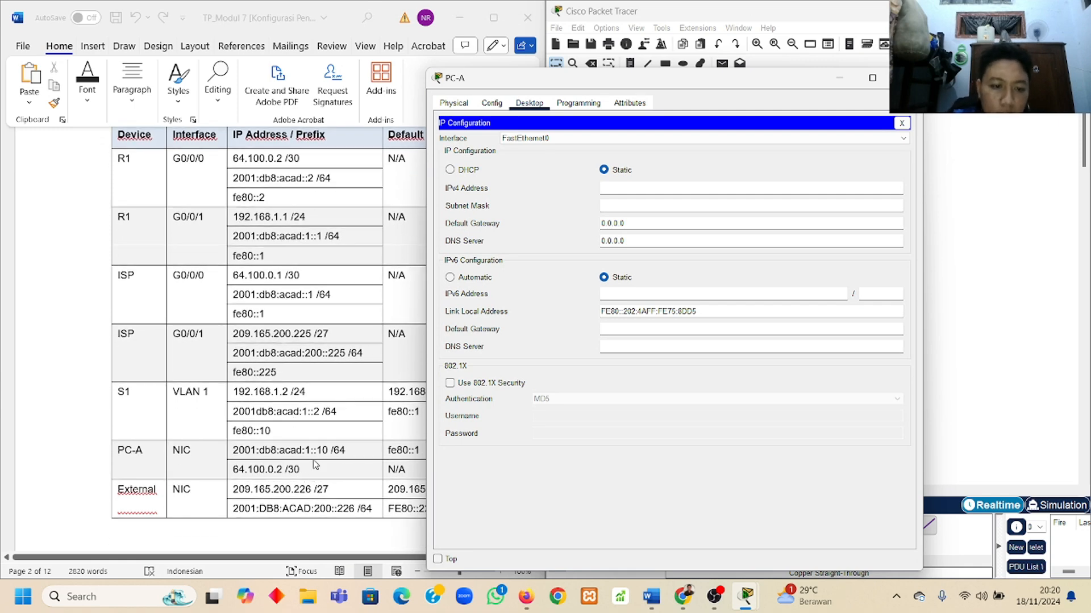
scroll(316, 465, "up", 2)
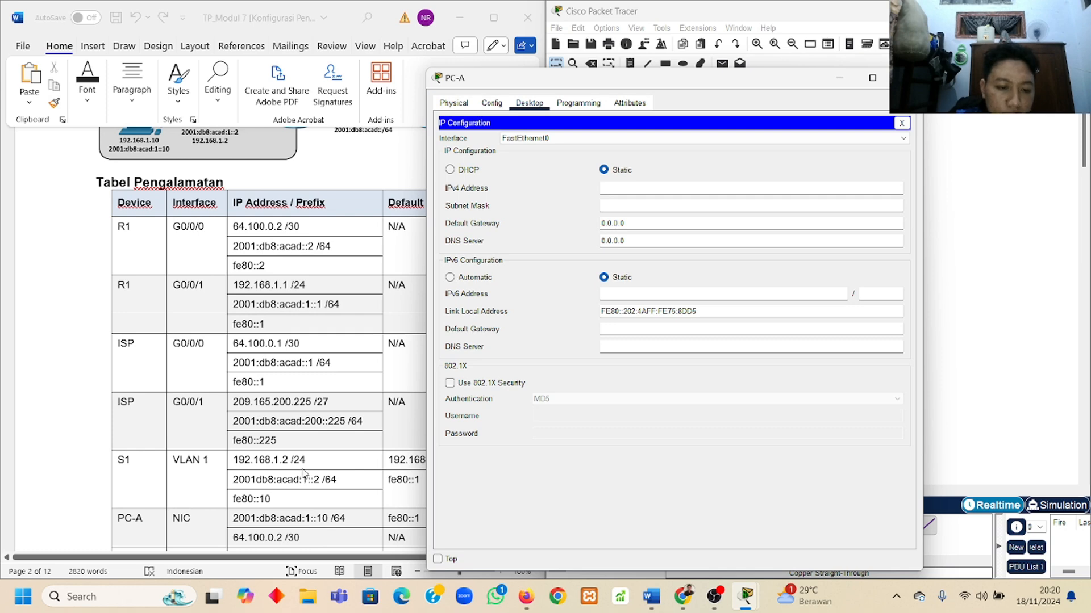
scroll(307, 467, "up", 1)
scroll(306, 467, "up", 2)
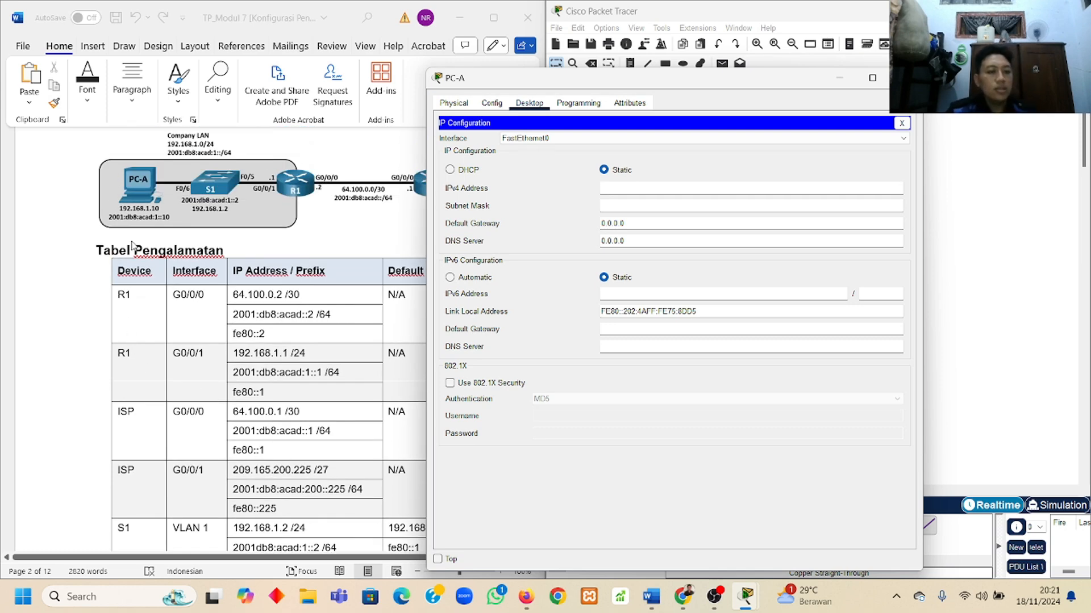
scroll(290, 432, "down", 5)
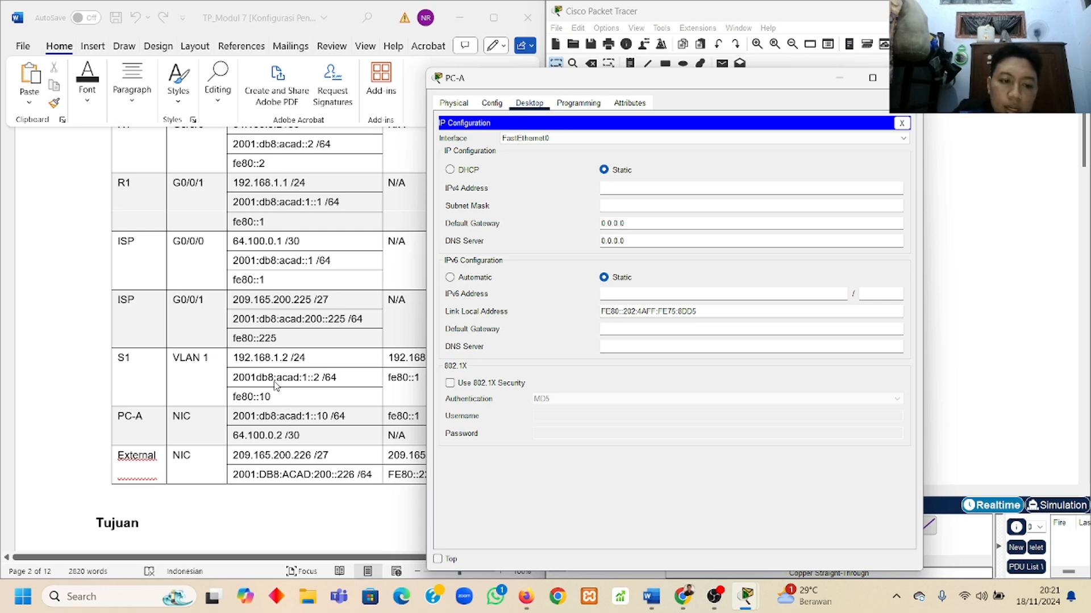
scroll(276, 385, "up", 6)
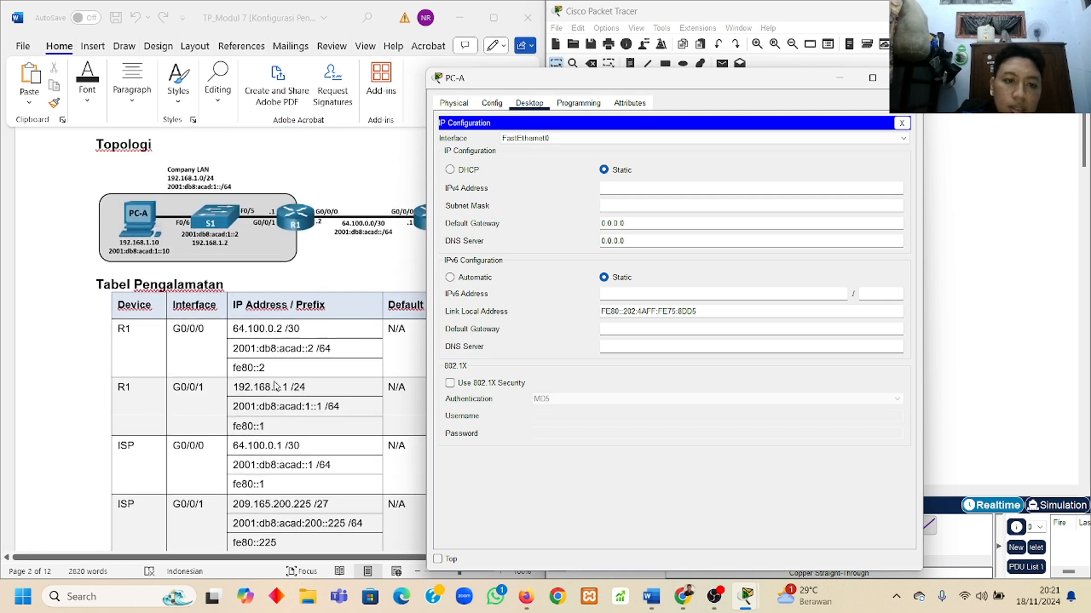
scroll(250, 323, "down", 6)
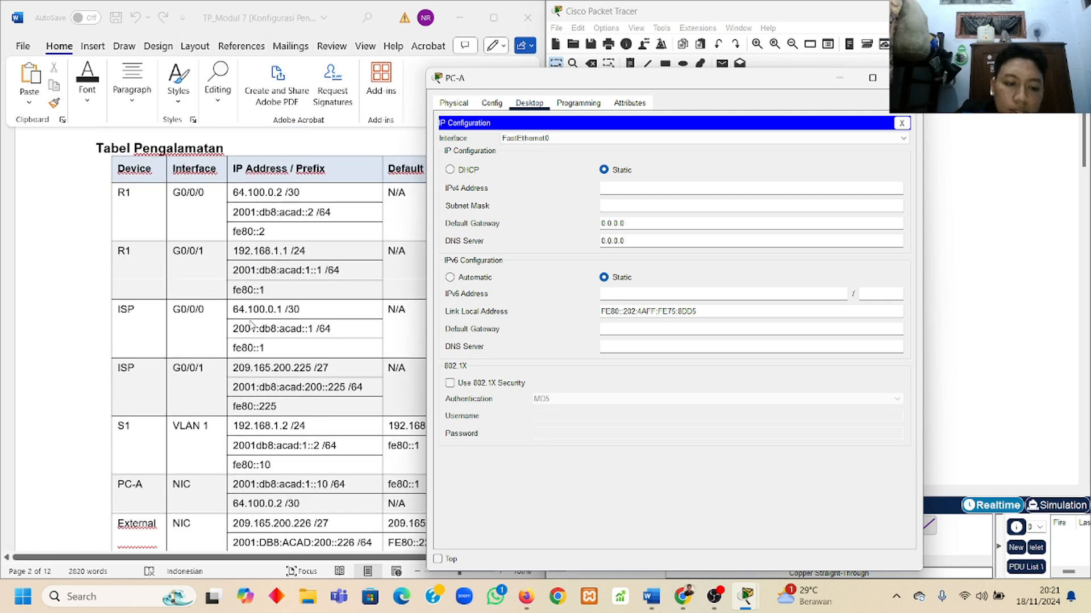
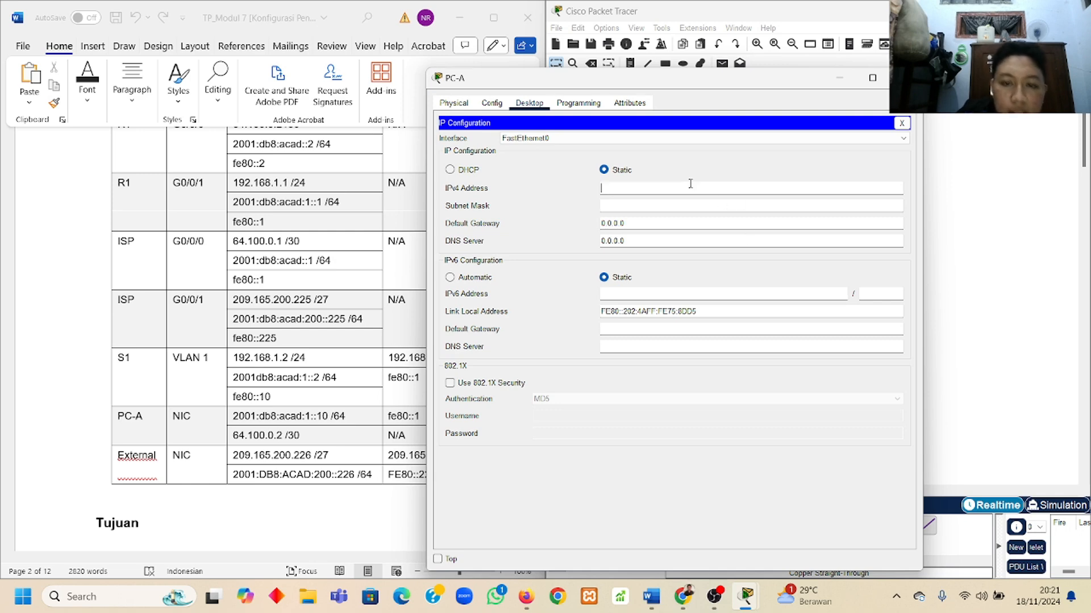
Set PC-A's IPv4 address to 192.168.1.10 with subnet mask 255.255.255.0
scroll(294, 278, "up", 5)
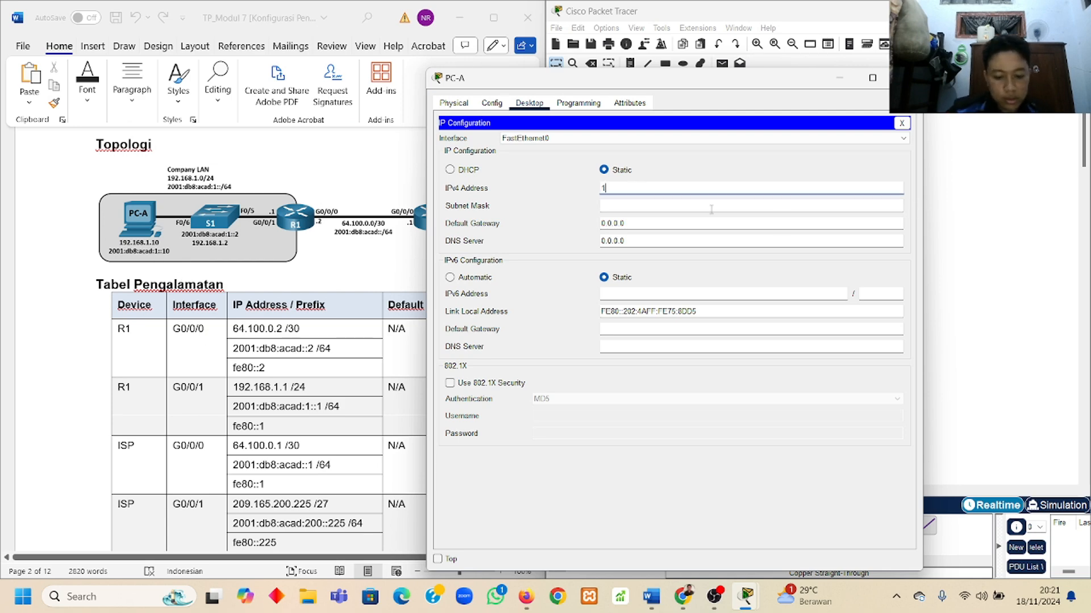
type("92.16")
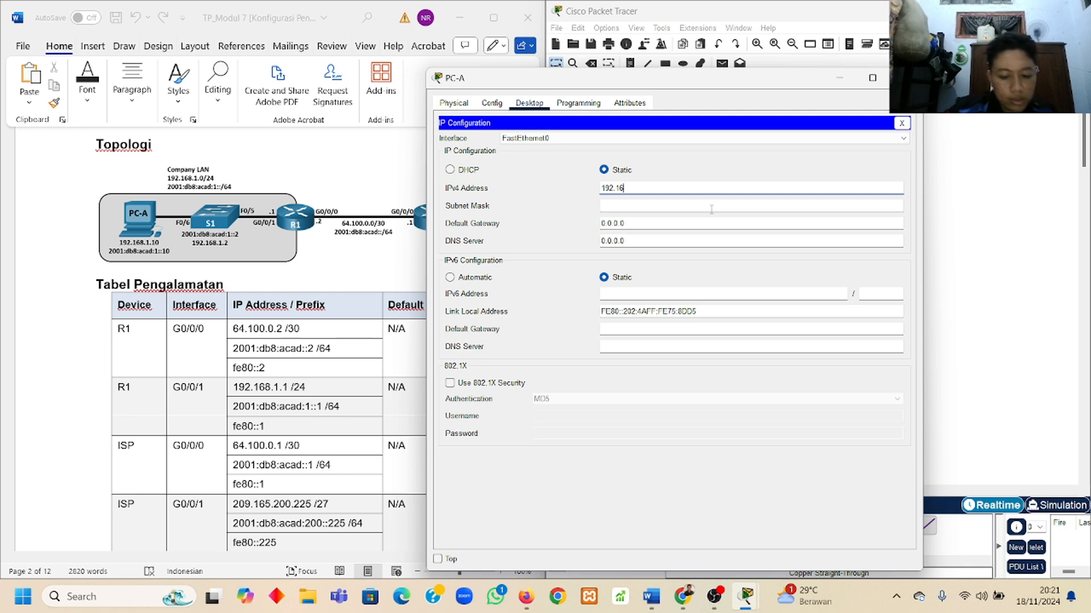
type("8.1.10")
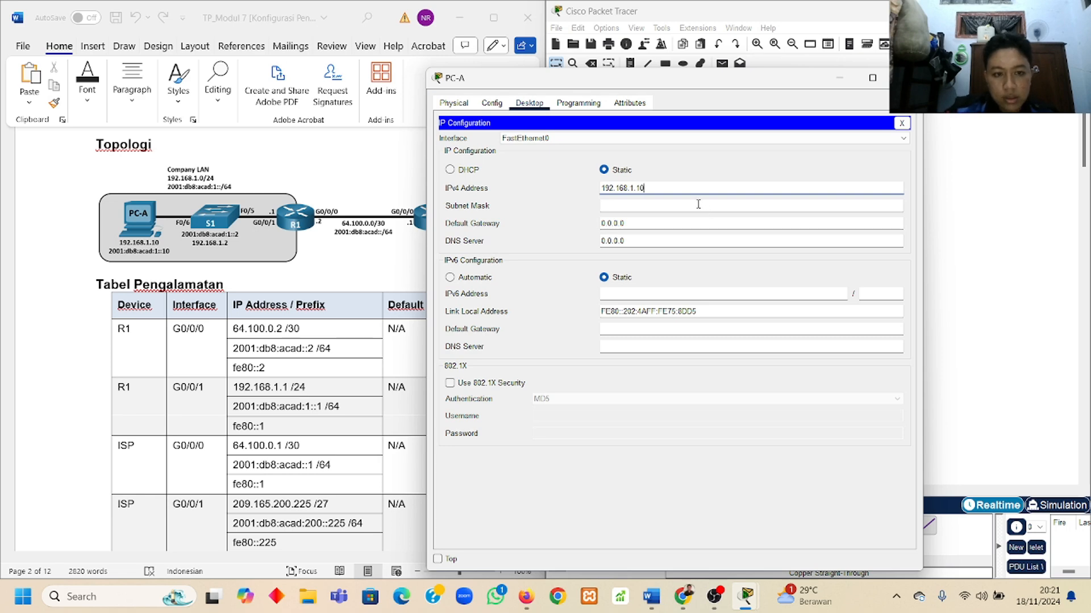
left_click(698, 205)
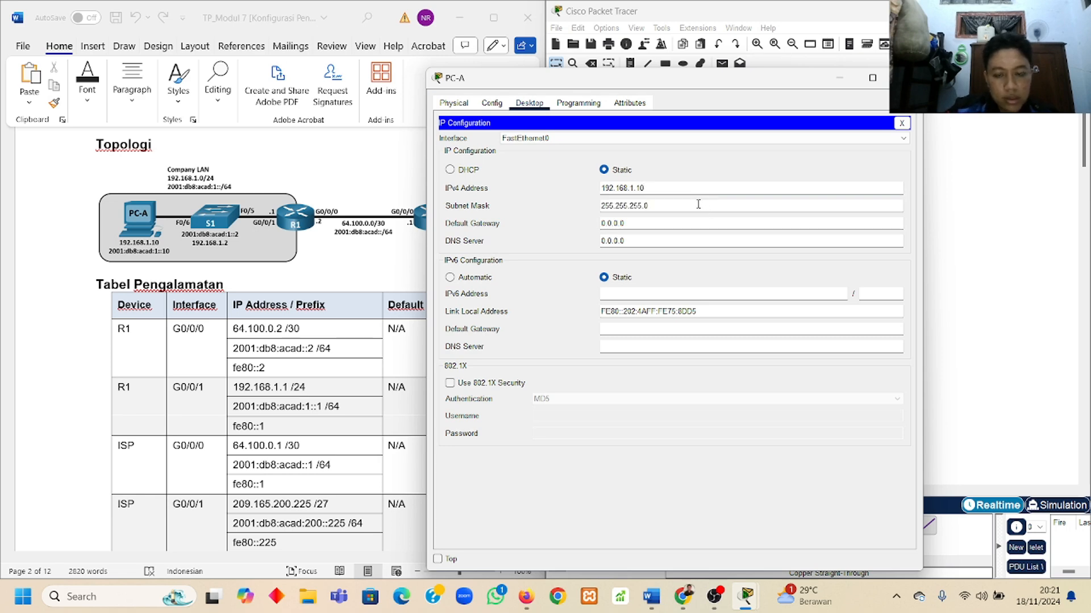
Move the PC-A window clear of the addressing table and set the IPv4 default gateway to 192.168.1.1
scroll(292, 226, "down", 1)
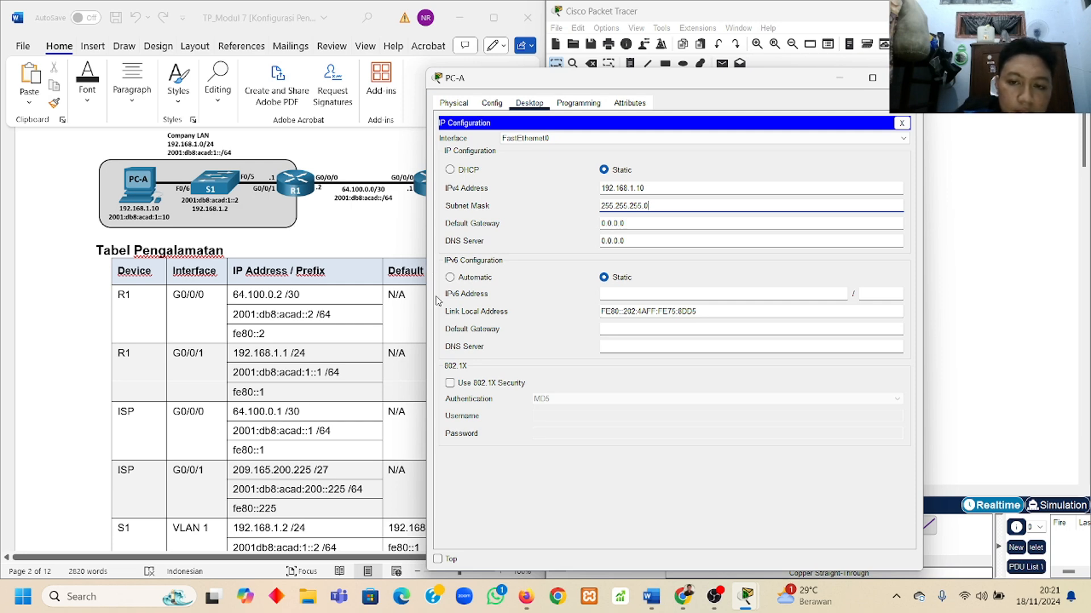
left_click_drag(678, 80, 777, 63)
scroll(435, 248, "down", 5)
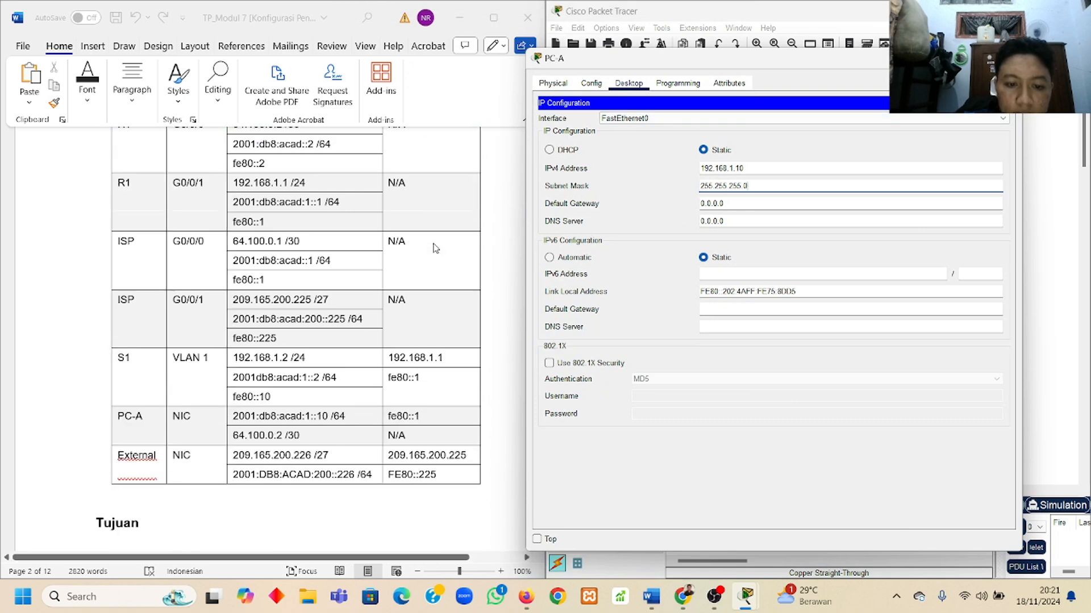
scroll(434, 248, "up", 2)
scroll(371, 493, "up", 3)
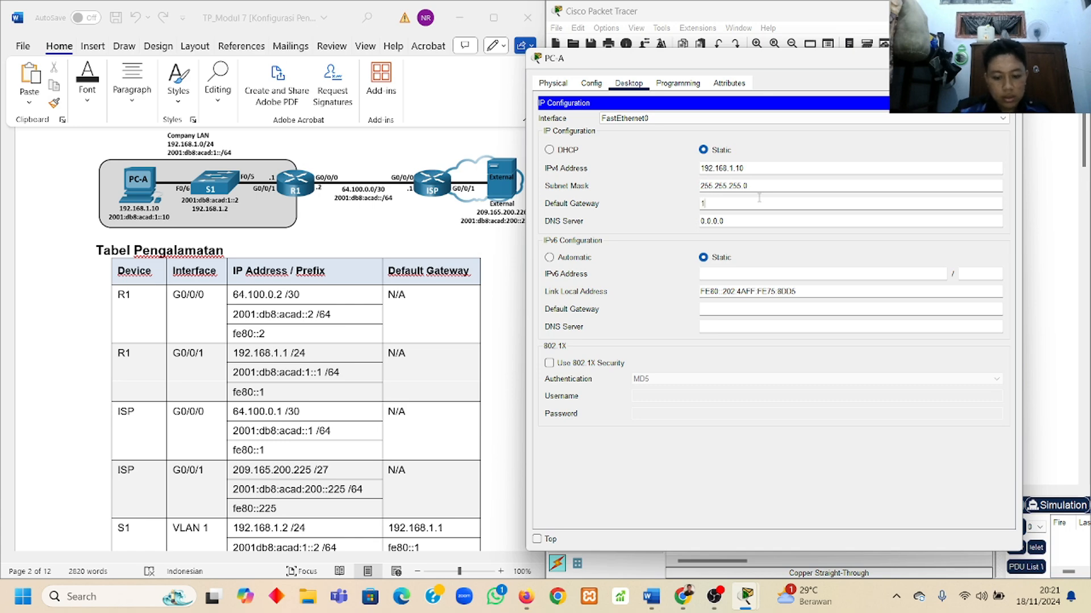
type("92.168.1.1")
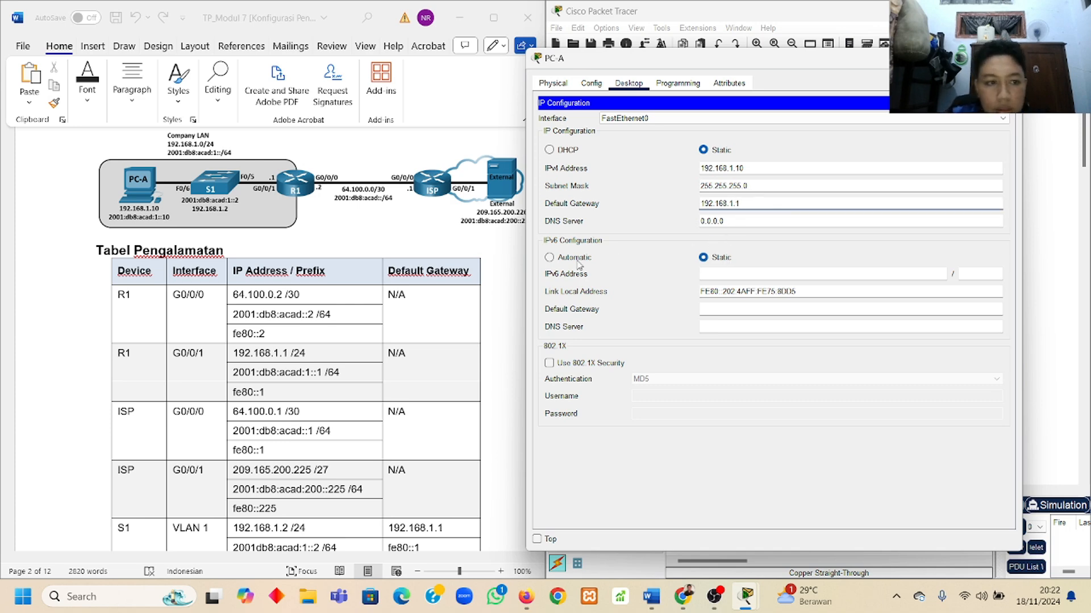
Set PC-A's IPv6 address to 2001:db8:acad:1::10 from the lab document's addressing table, with prefix length 64
scroll(421, 267, "down", 3)
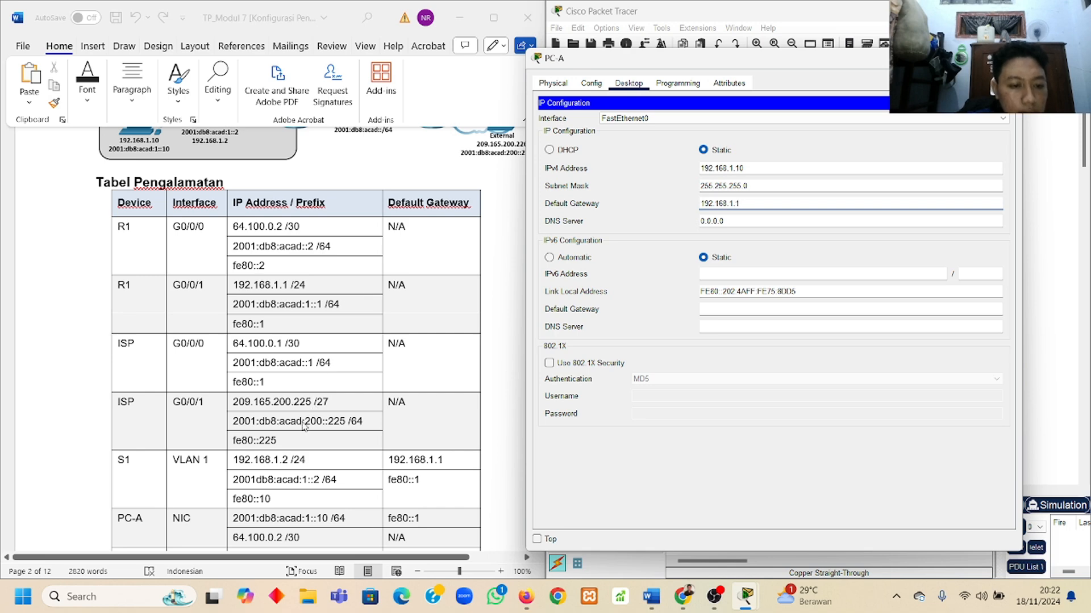
scroll(304, 426, "up", 1)
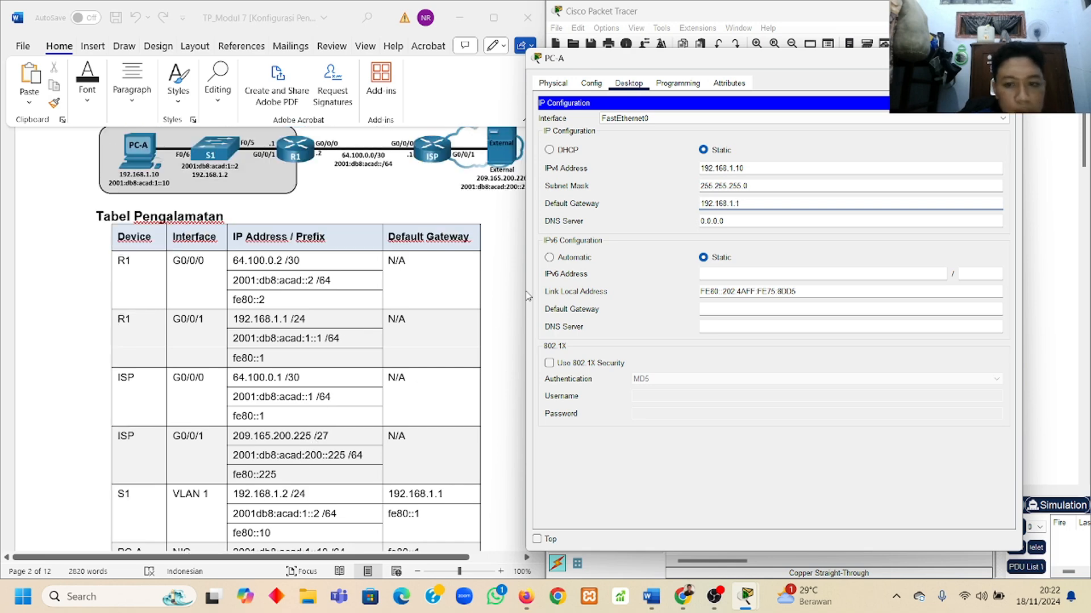
left_click(778, 275)
scroll(227, 395, "down", 2)
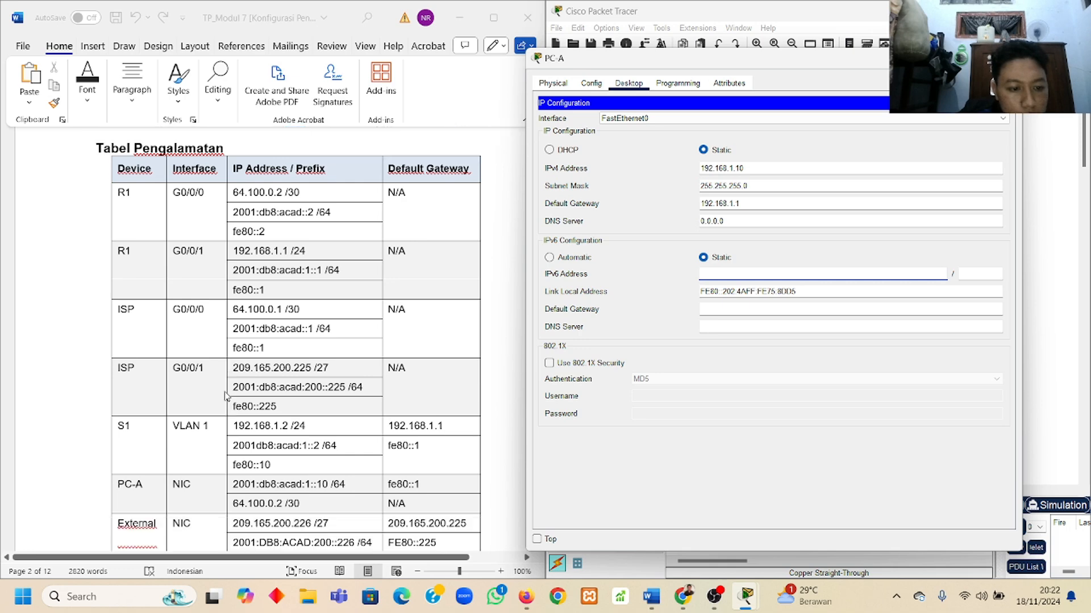
scroll(251, 480, "down", 1)
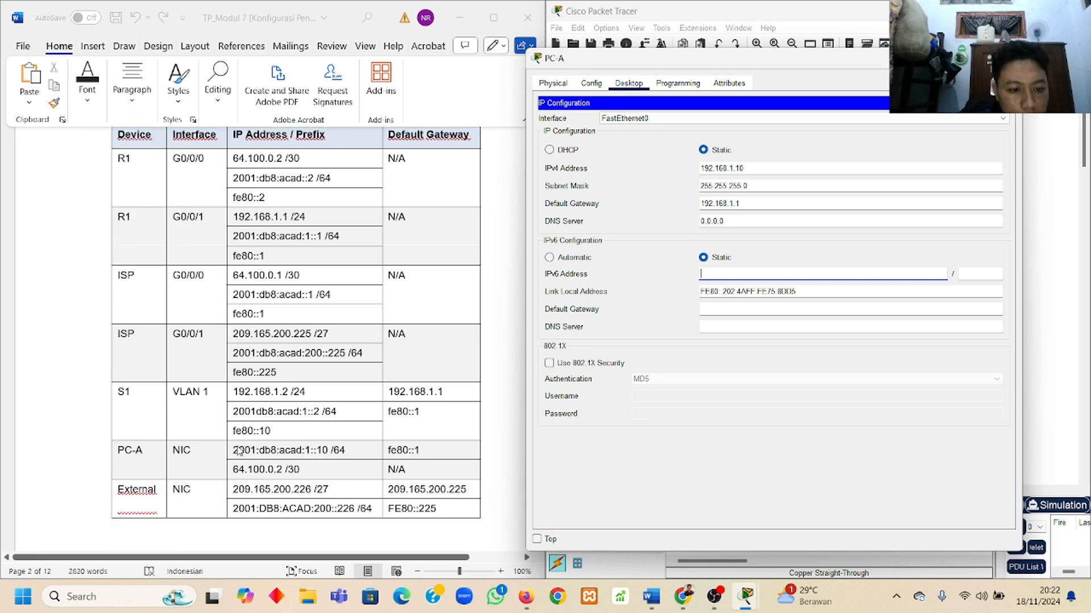
left_click(235, 449)
left_click_drag(235, 449, 328, 450)
key("ctrl+c")
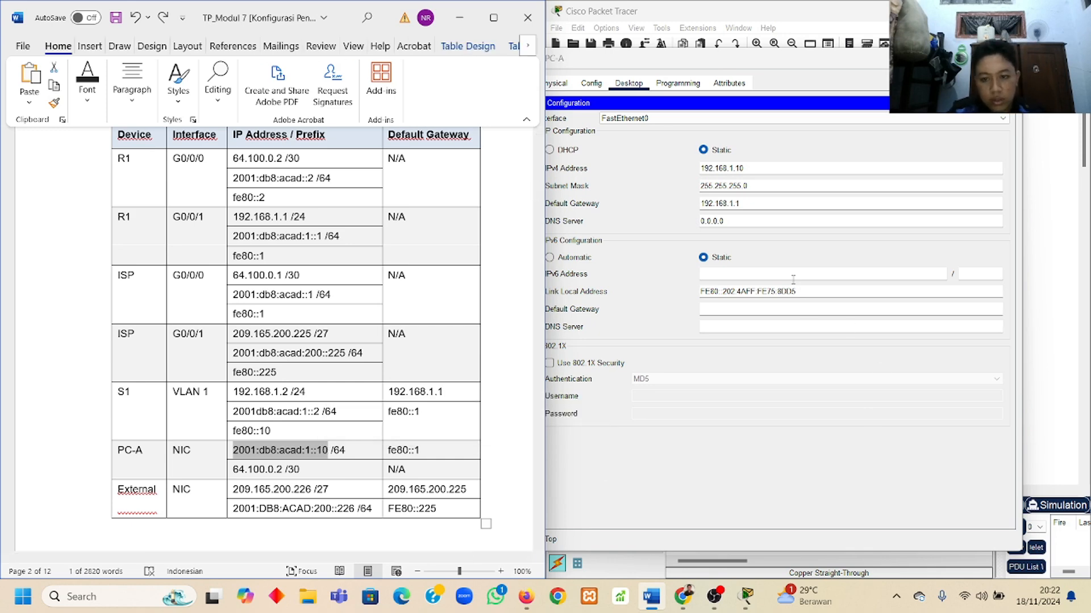
left_click(823, 274)
key("ctrl+v")
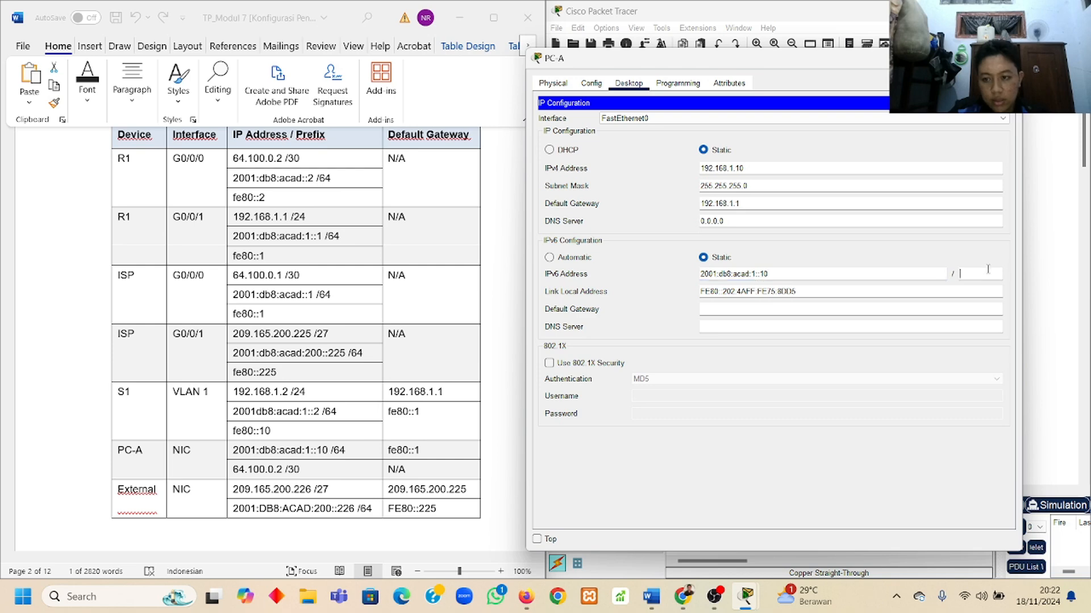
type("64")
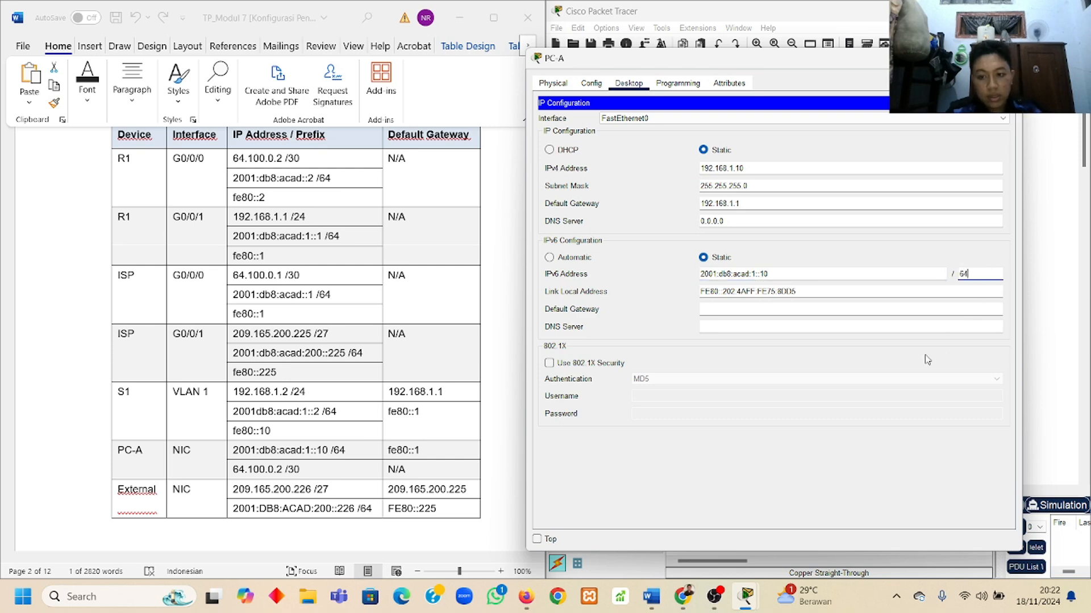
Copy PC-A's fe80::1 gateway from the addressing table into its IPv6 default gateway and close the PC-A window
left_click(818, 310)
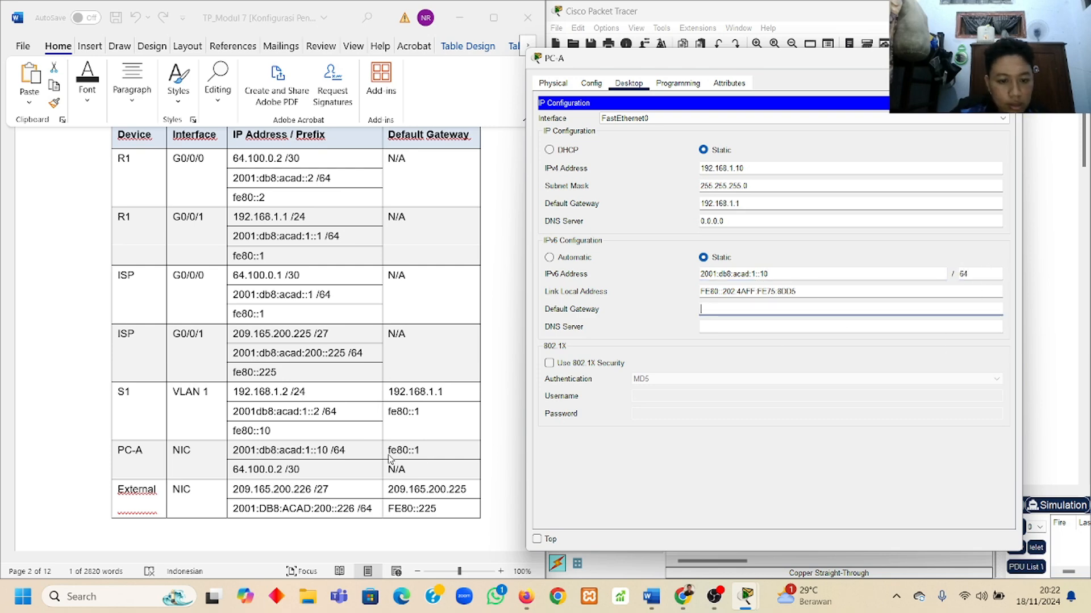
key("alt+Tab")
left_click_drag(388, 450, 421, 448)
key("ctrl+c")
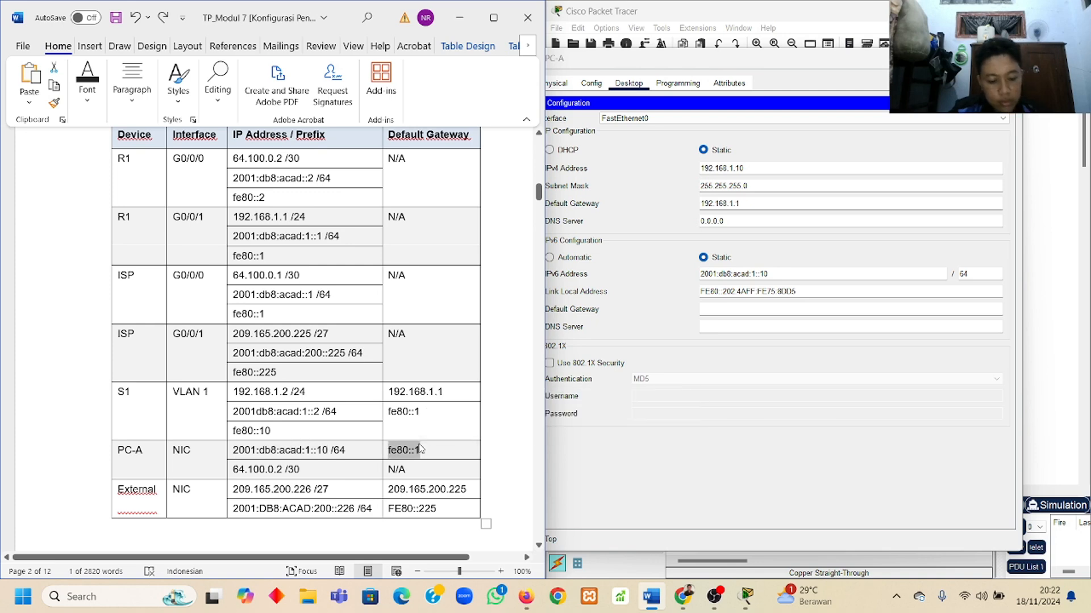
left_click(791, 309)
key("ctrl+v")
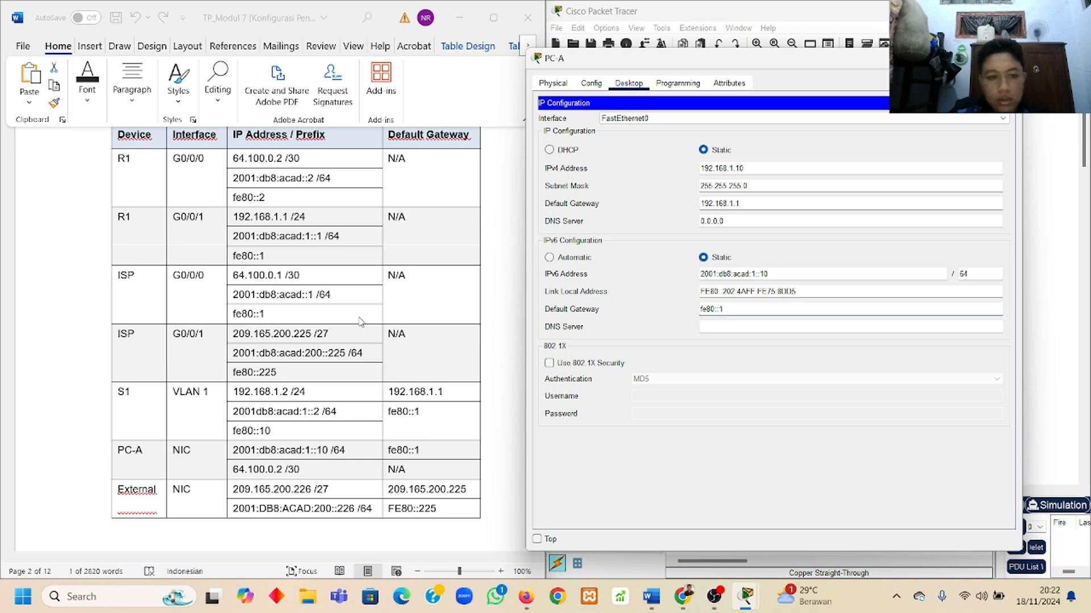
scroll(312, 295, "up", 5)
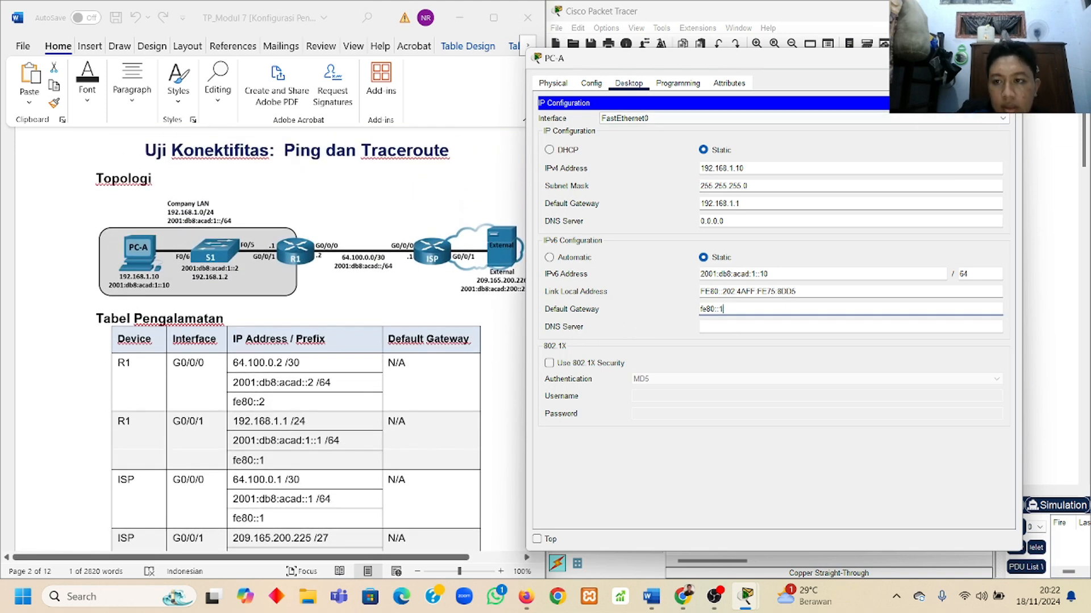
left_click(1004, 103)
left_click(1006, 58)
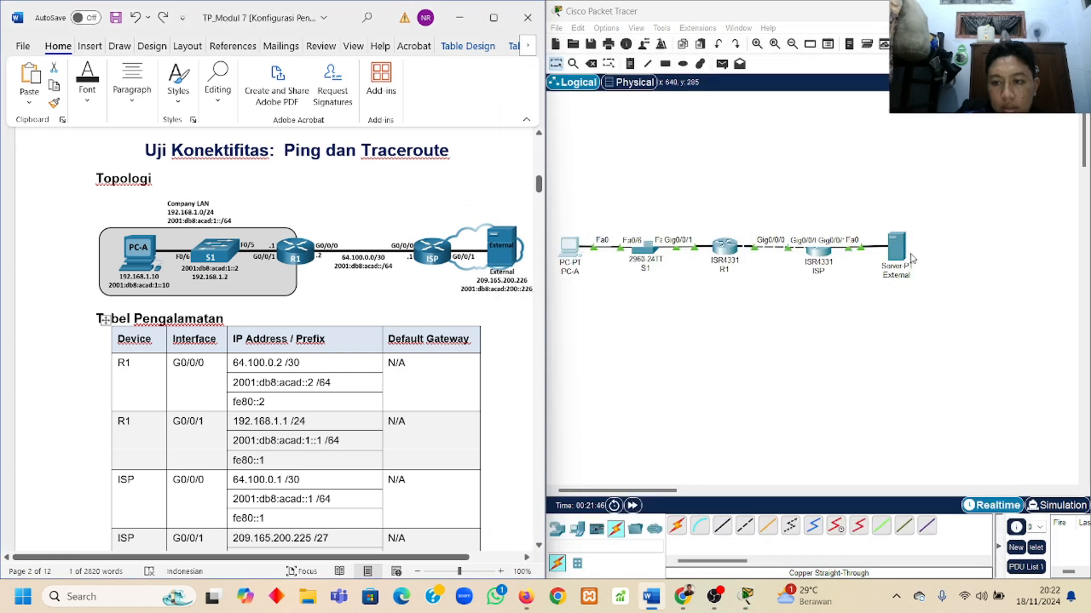
Open the External server's IP Configuration and shift its window to uncover the lab document's addressing table
left_click(898, 250)
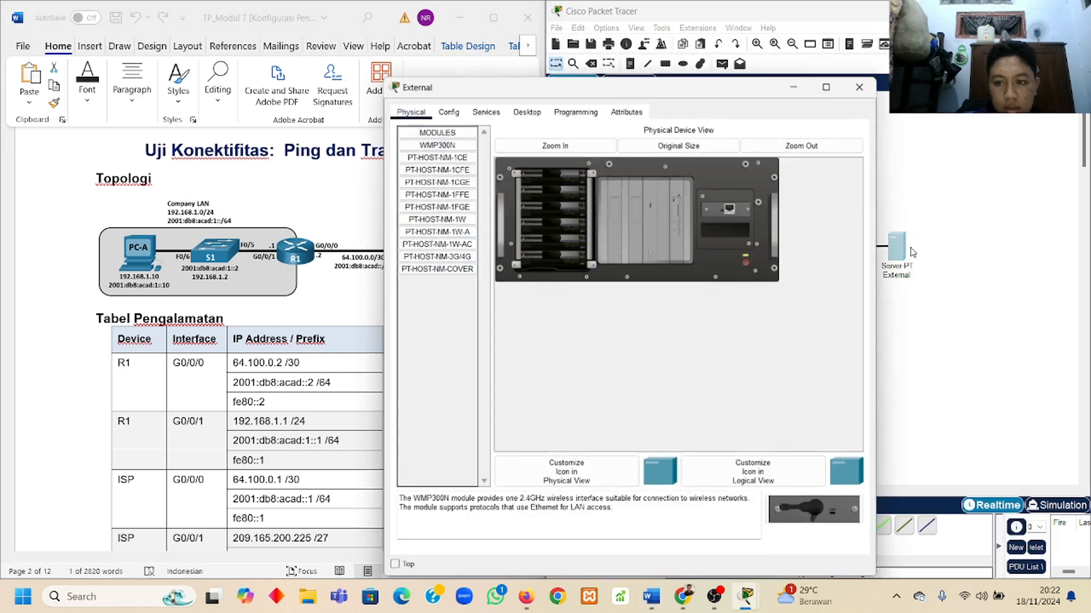
left_click(523, 110)
left_click(452, 145)
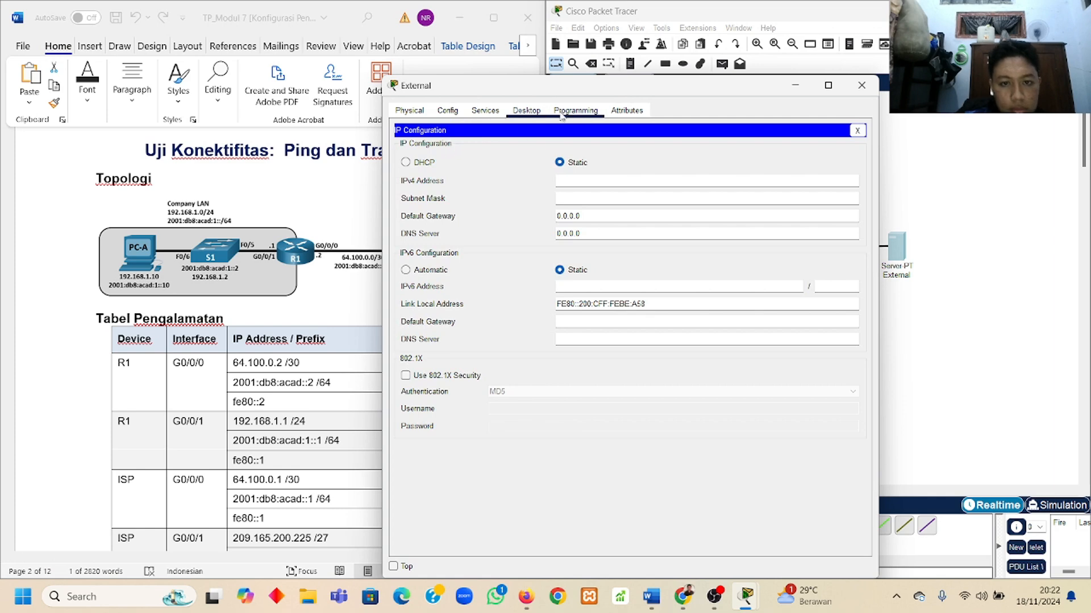
left_click_drag(568, 85, 668, 73)
Set External's IPv4 address to 209.165.200.226 from the addressing table, with subnet mask 255.255.255.224
scroll(413, 248, "down", 3)
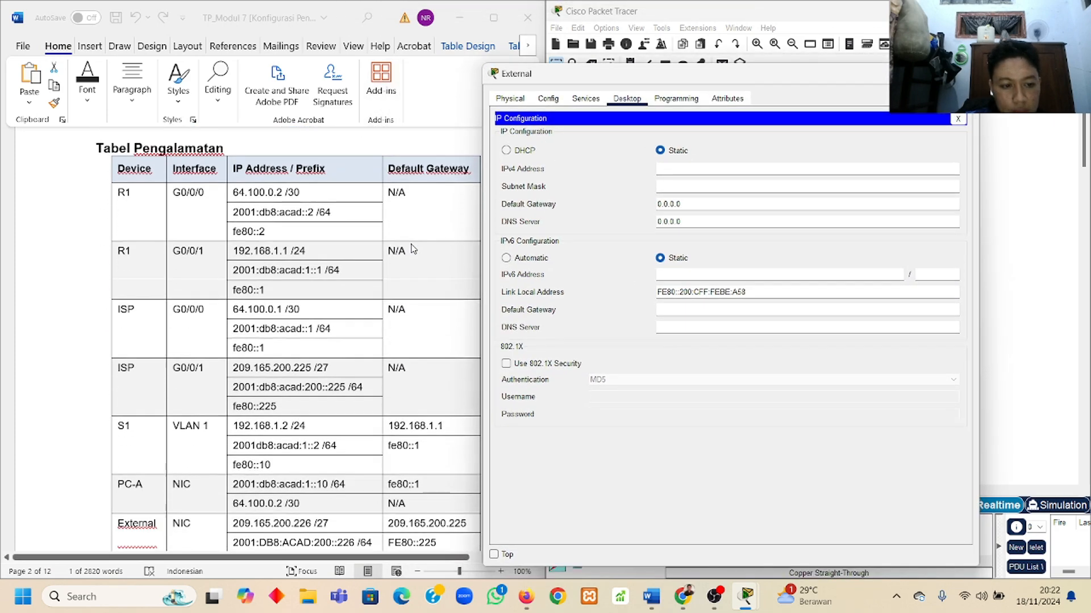
scroll(413, 248, "down", 1)
scroll(255, 459, "down", 2)
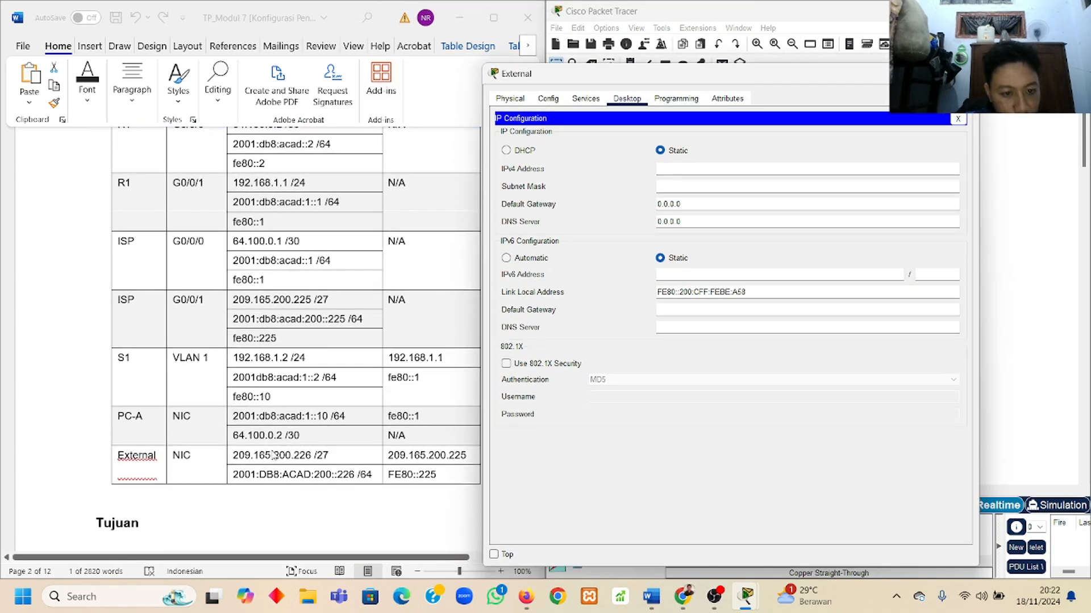
left_click(240, 461)
left_click_drag(238, 459, 313, 455)
key("ctrl+c")
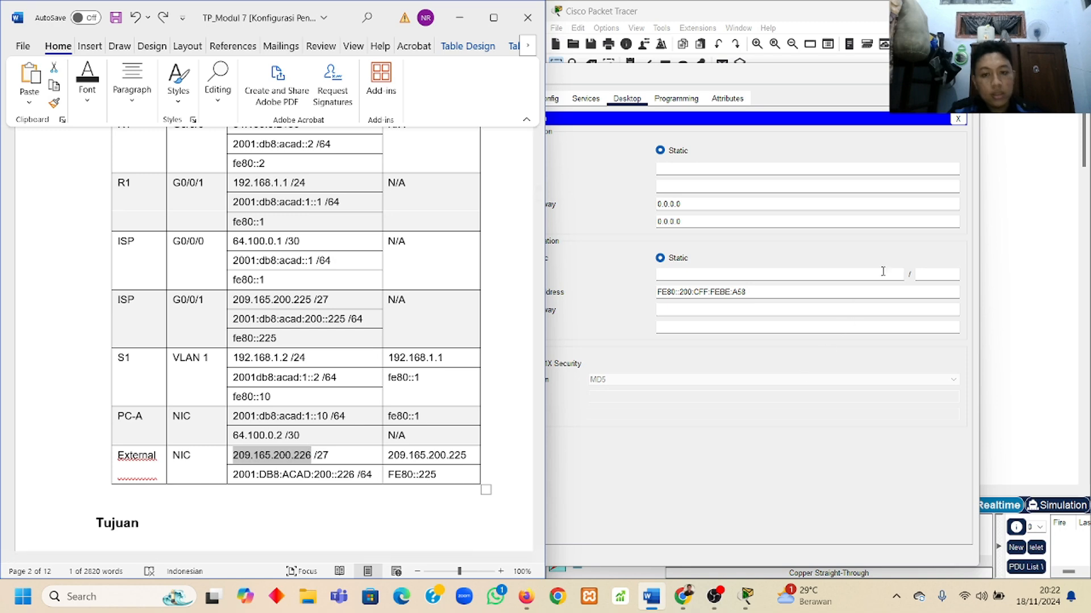
left_click(765, 169)
key("ctrl+v")
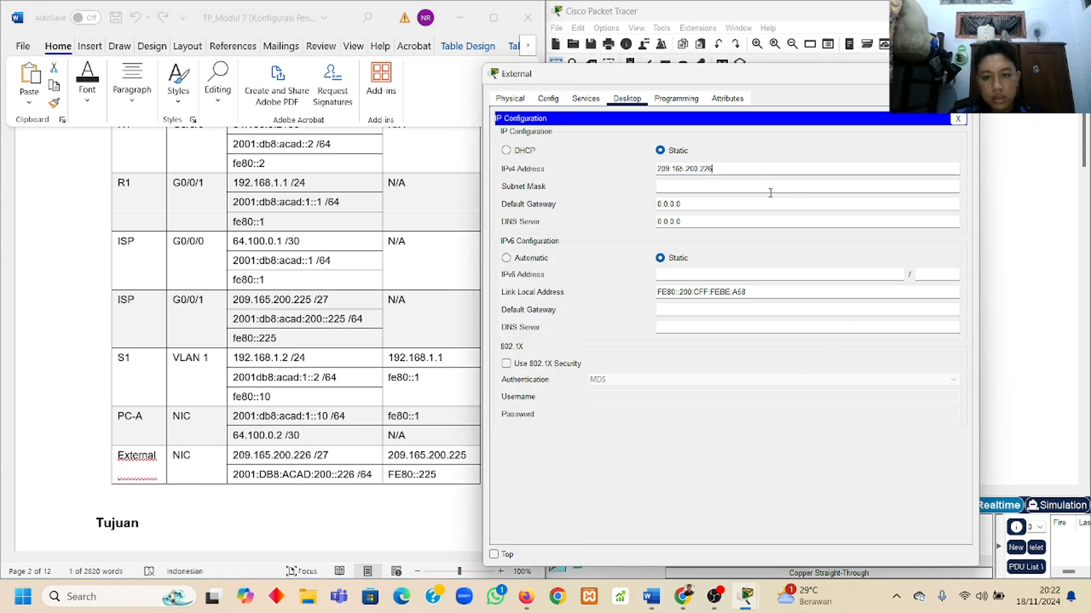
left_click(762, 185)
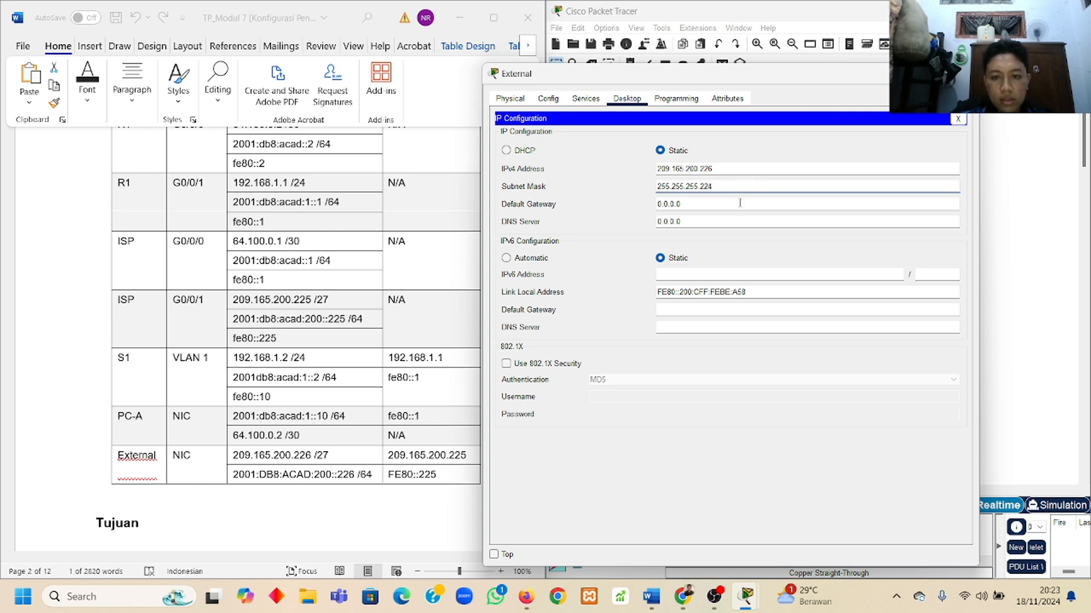
Copy 209.165.200.225 from the addressing table's External row into the server's IPv4 default gateway
left_click(390, 459)
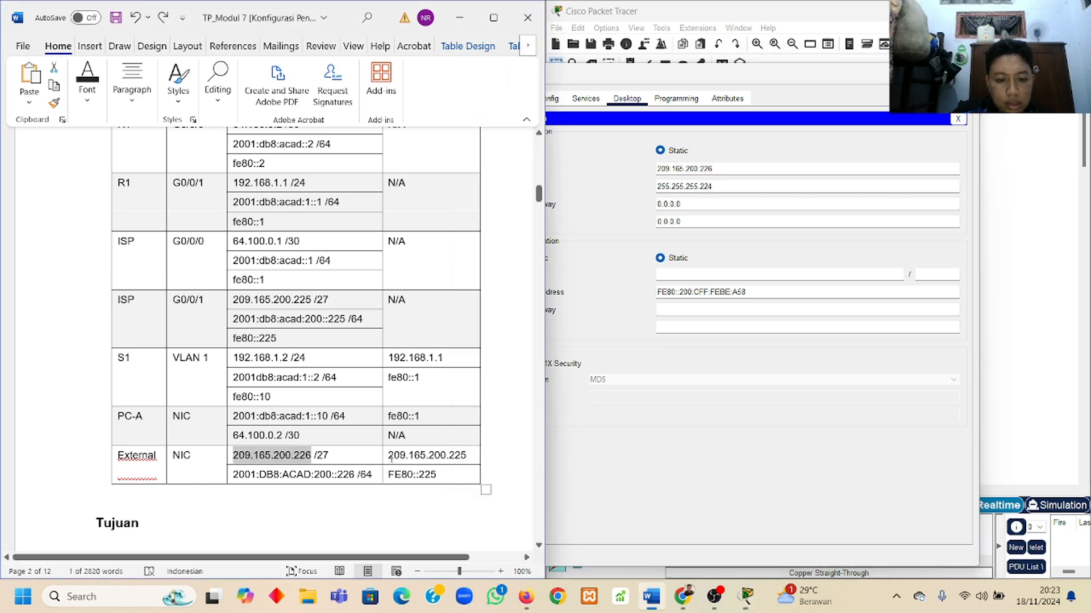
left_click(385, 459)
left_click(390, 457)
left_click_drag(389, 456, 458, 449)
key("ctrl+c")
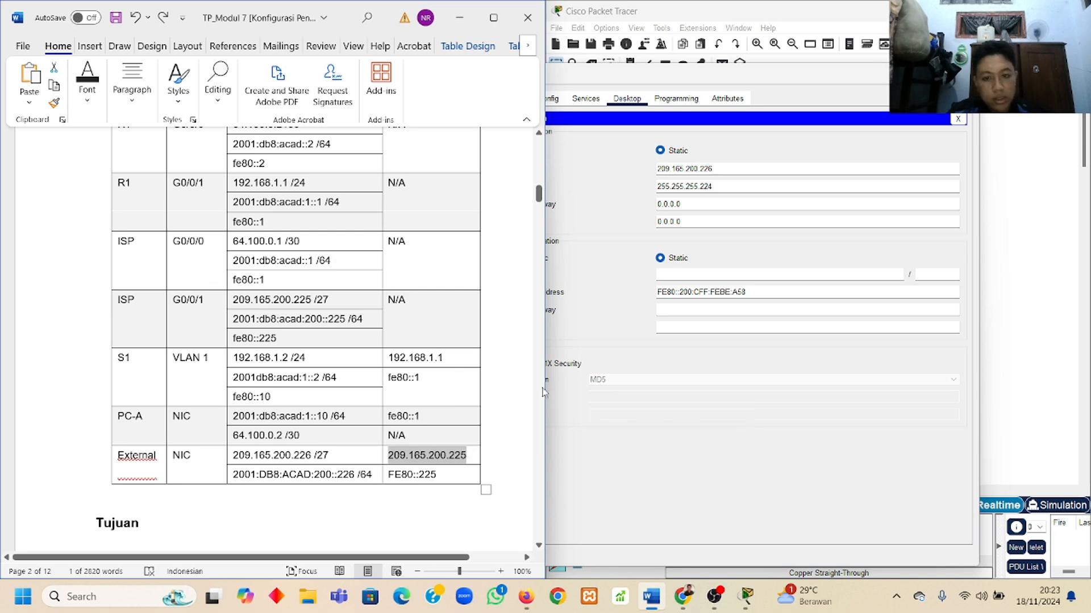
left_click(621, 207)
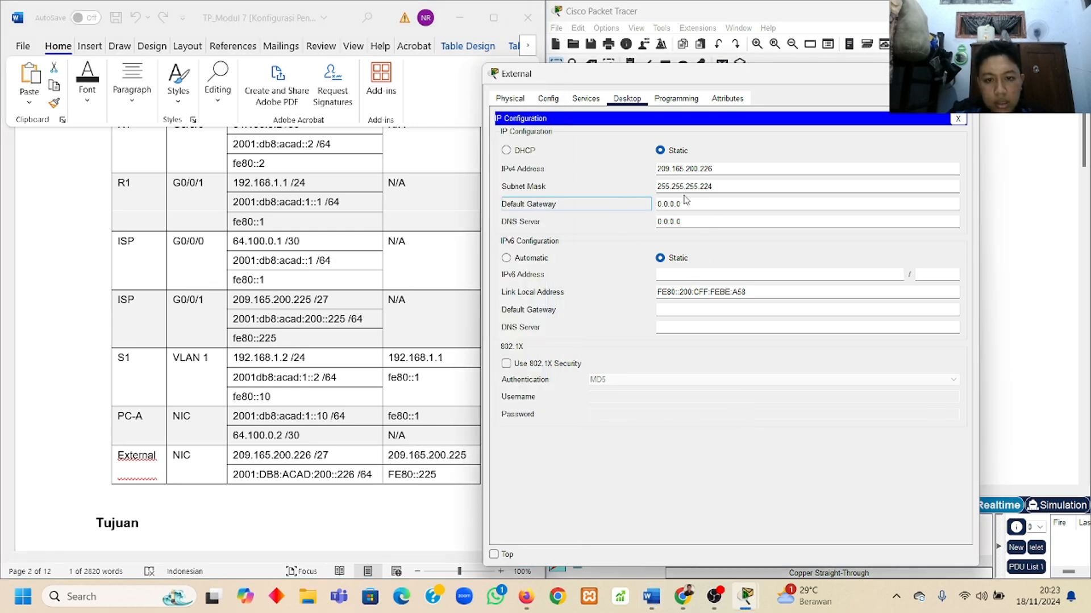
left_click(718, 205)
left_click_drag(681, 205, 657, 204)
left_click(685, 199)
key("ctrl+v")
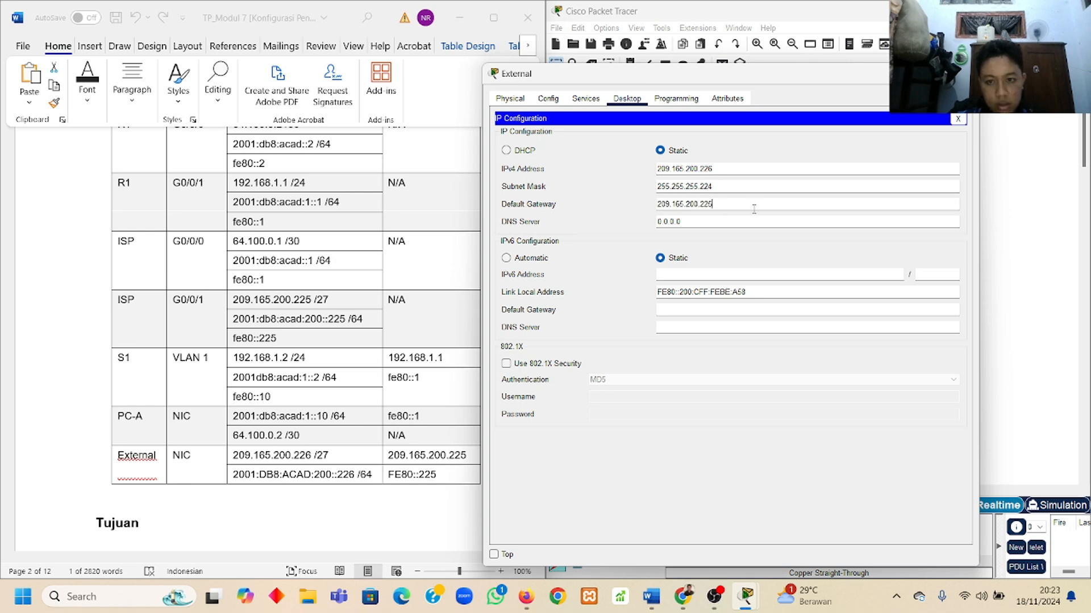
Try to set External's IPv6 address to 2001:DB8:ACAD:200::226 with prefix length 64
left_click(760, 275)
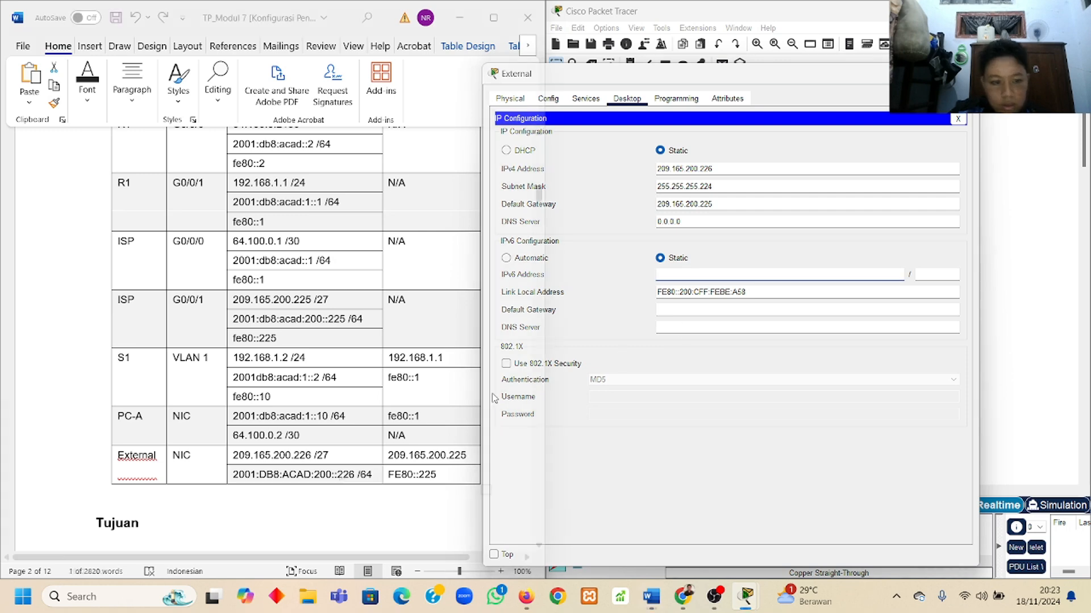
left_click(356, 474)
left_click_drag(356, 474, 233, 475)
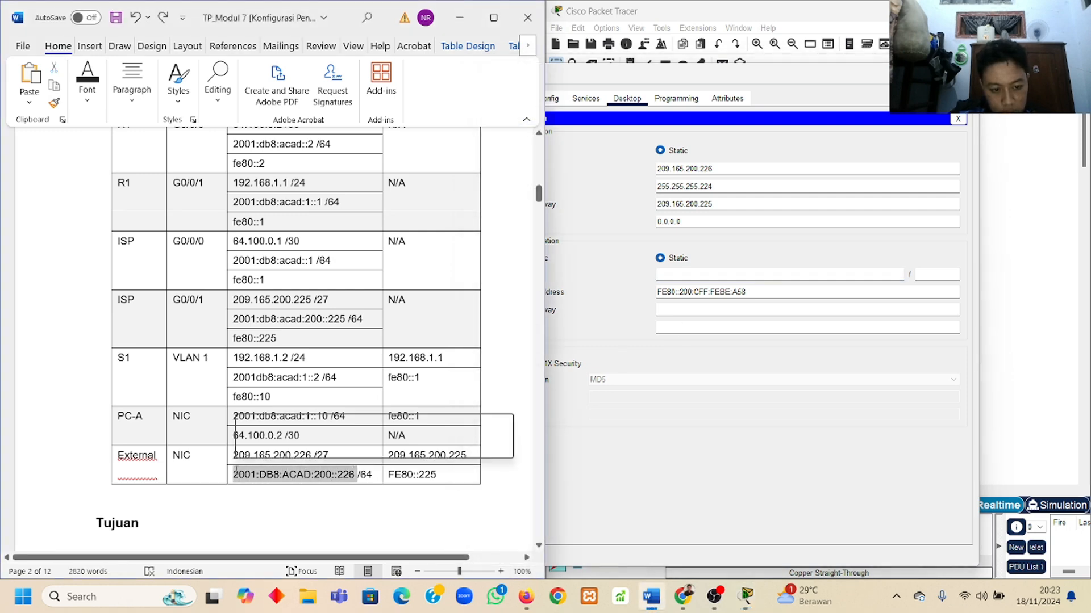
left_click(761, 276)
key("ctrl+v")
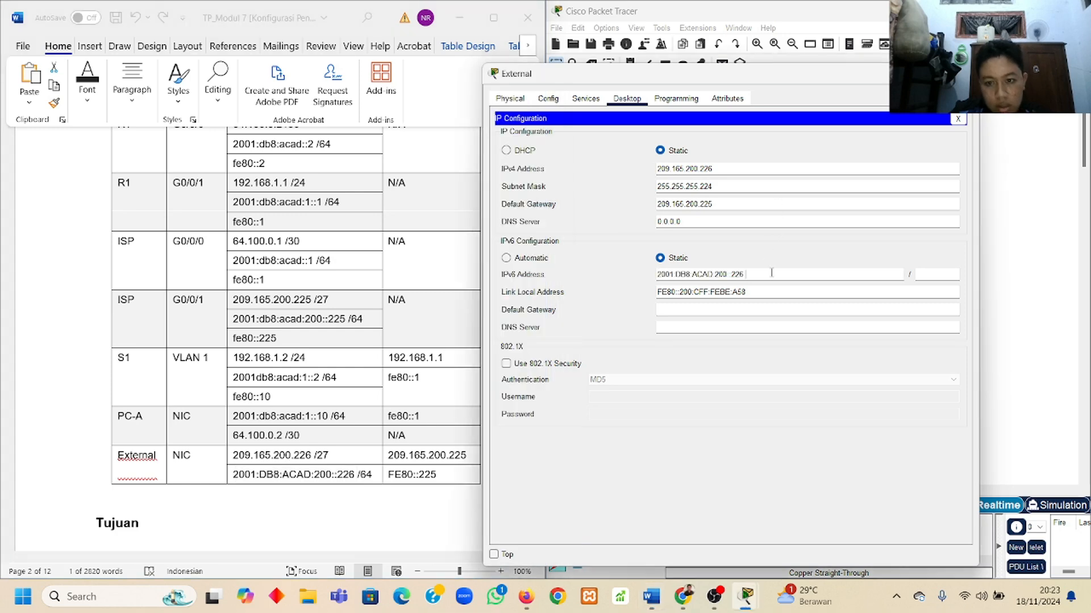
left_click(943, 273)
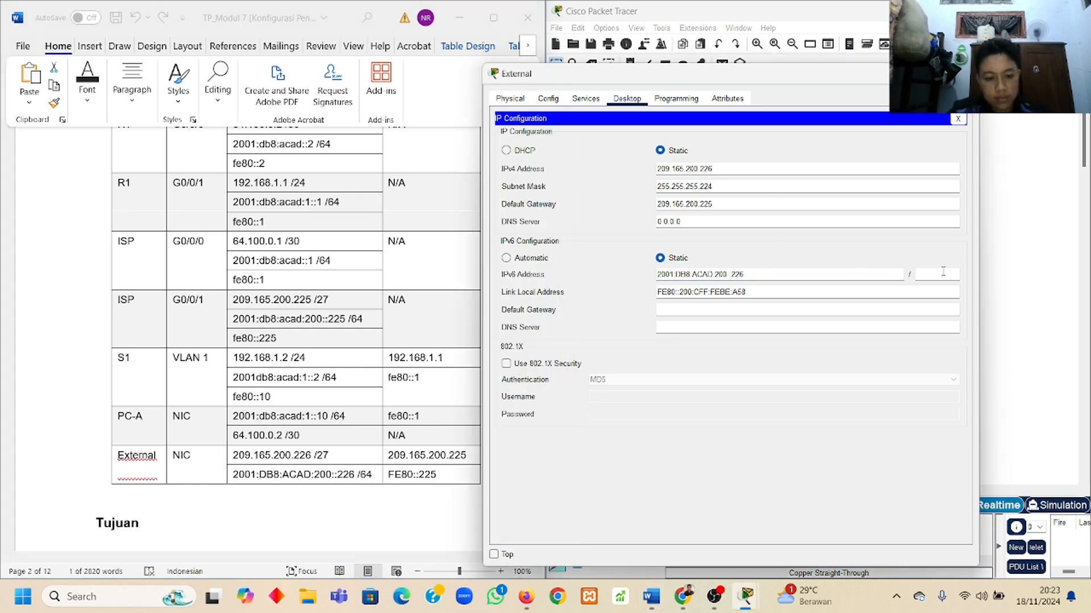
type("64")
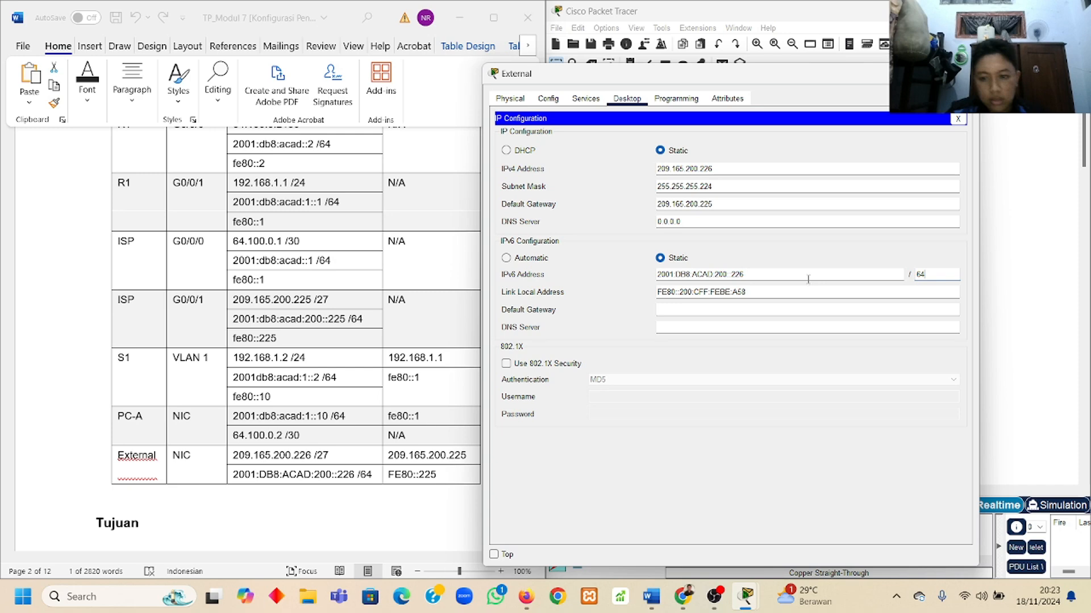
left_click(750, 310)
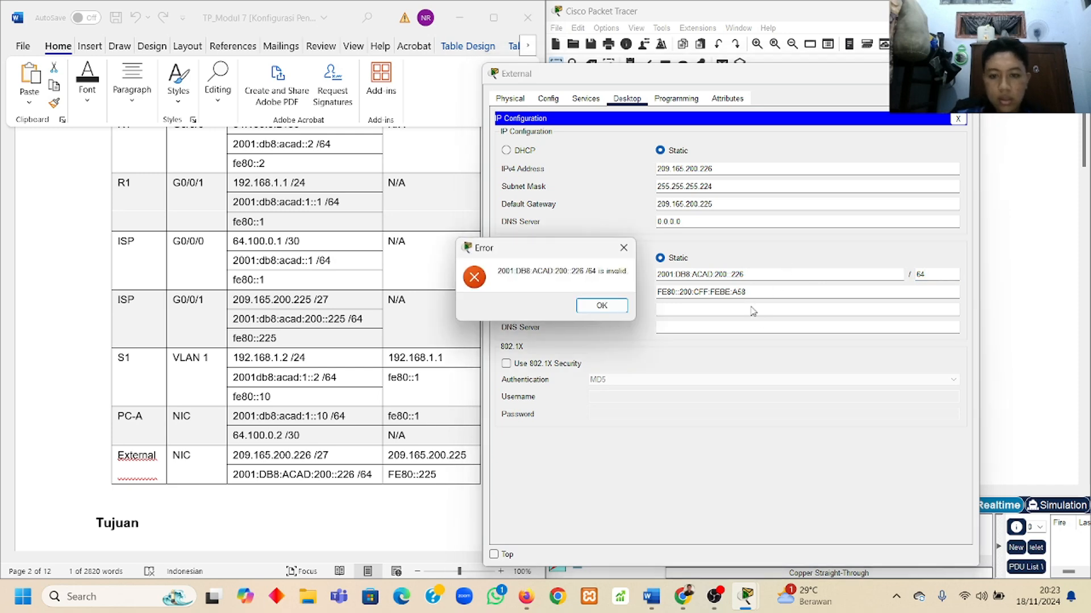
left_click(616, 309)
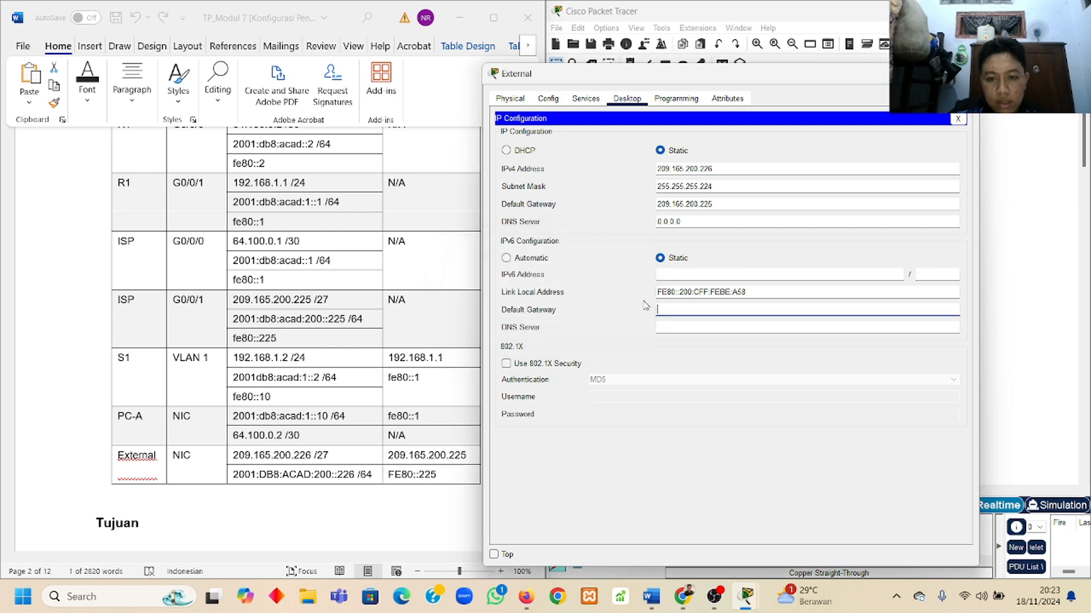
Copy External's IPv6 address again and enter it as 2001:DB8:ACAD:200::226 without a trailing space, with prefix length 64
left_click(736, 271)
double_click(236, 476)
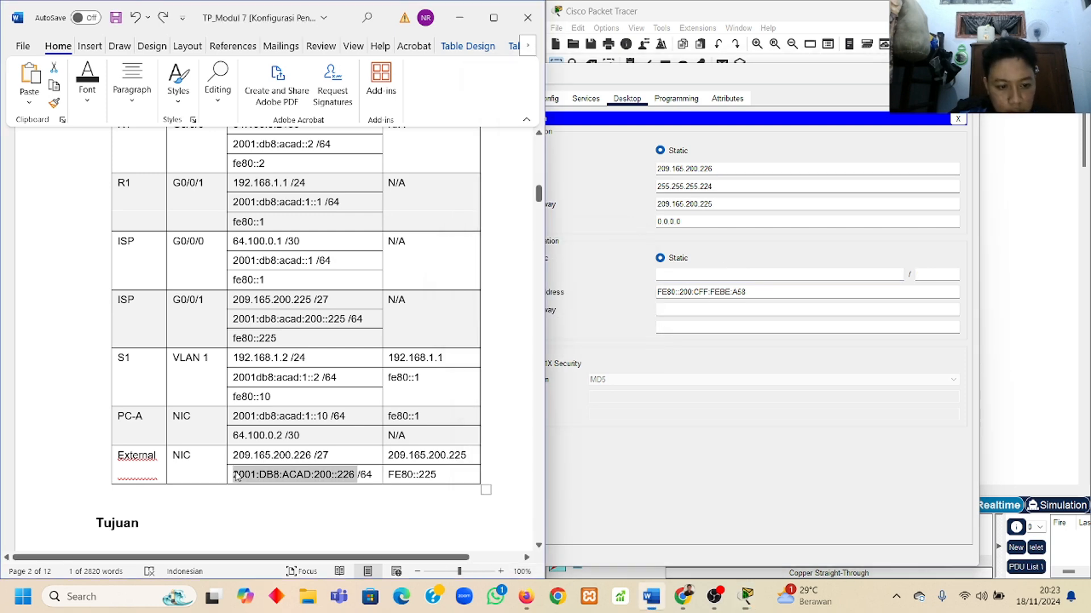
left_click(236, 476)
mouse_move(235, 475)
left_mouse_down()
mouse_move(333, 463)
mouse_move(347, 474)
mouse_move(245, 476)
left_mouse_up()
left_click(357, 474)
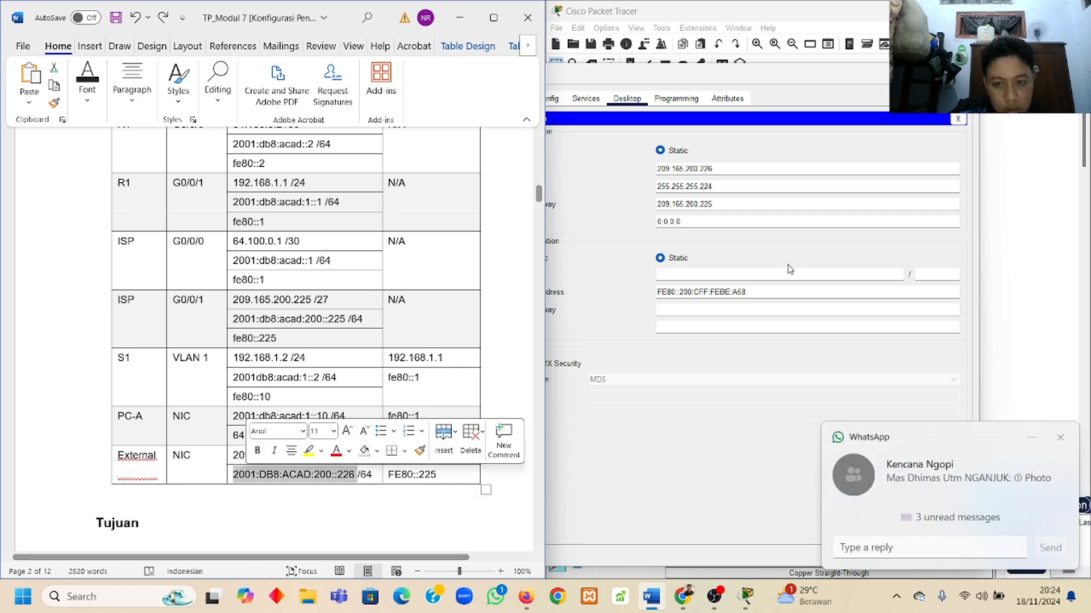
left_click(759, 274)
key("ctrl+v")
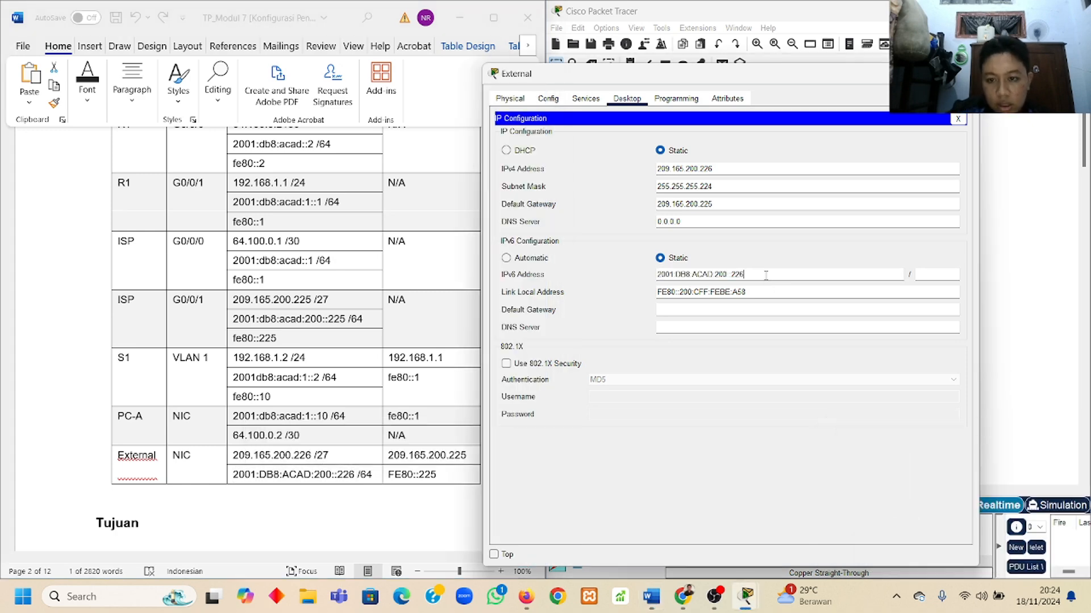
left_click(953, 277)
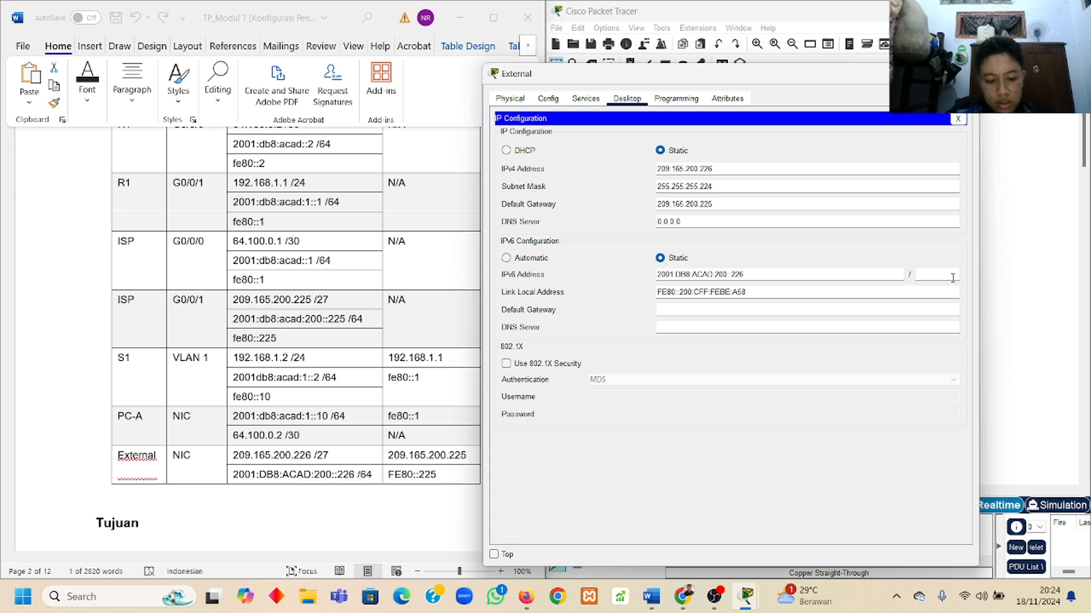
type("64")
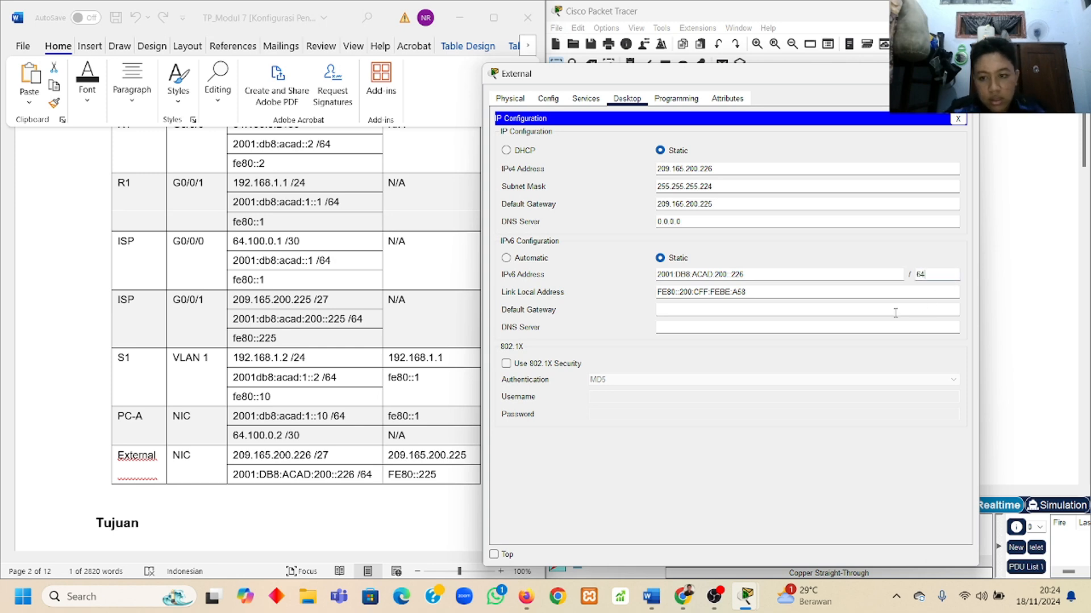
Copy FE80::225 from the addressing table into External's IPv6 default gateway and close the server's configuration
left_click(798, 307)
left_click(404, 482)
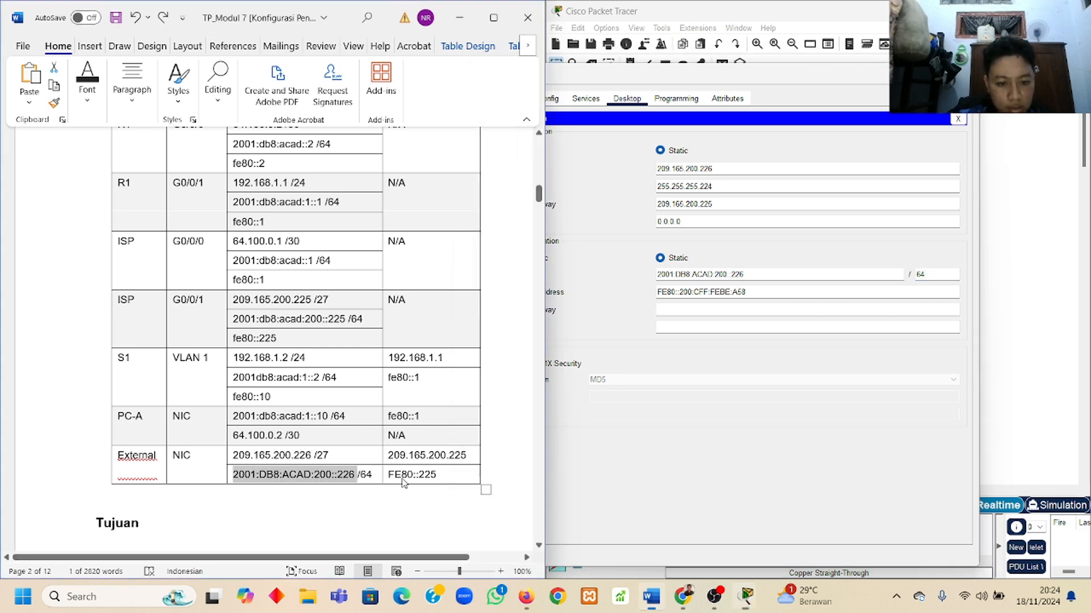
left_click_drag(389, 477, 434, 480)
key("ctrl+c")
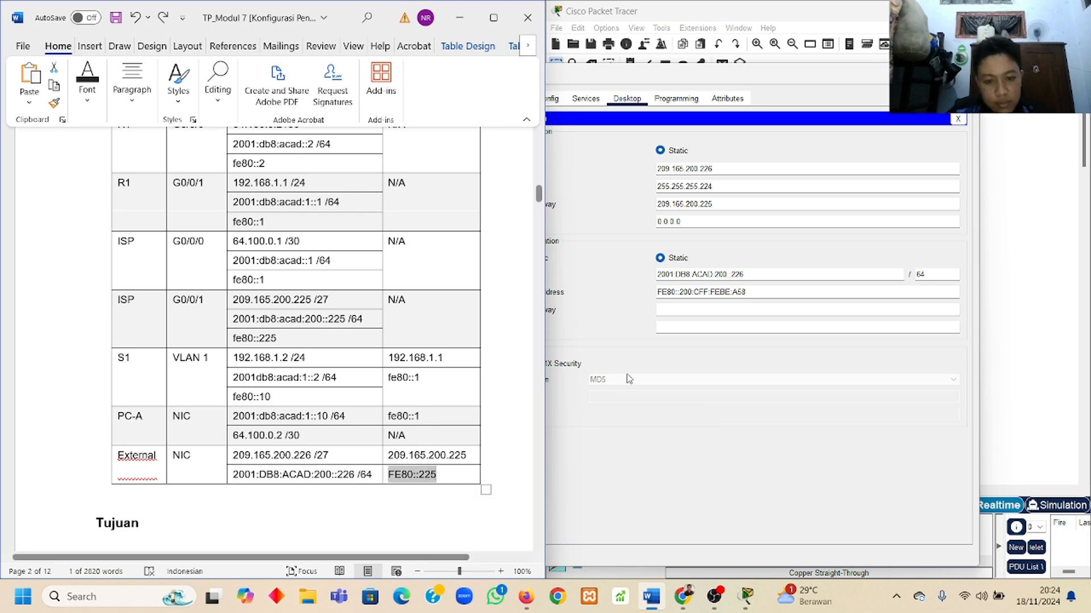
left_click(698, 312)
key("ctrl+v")
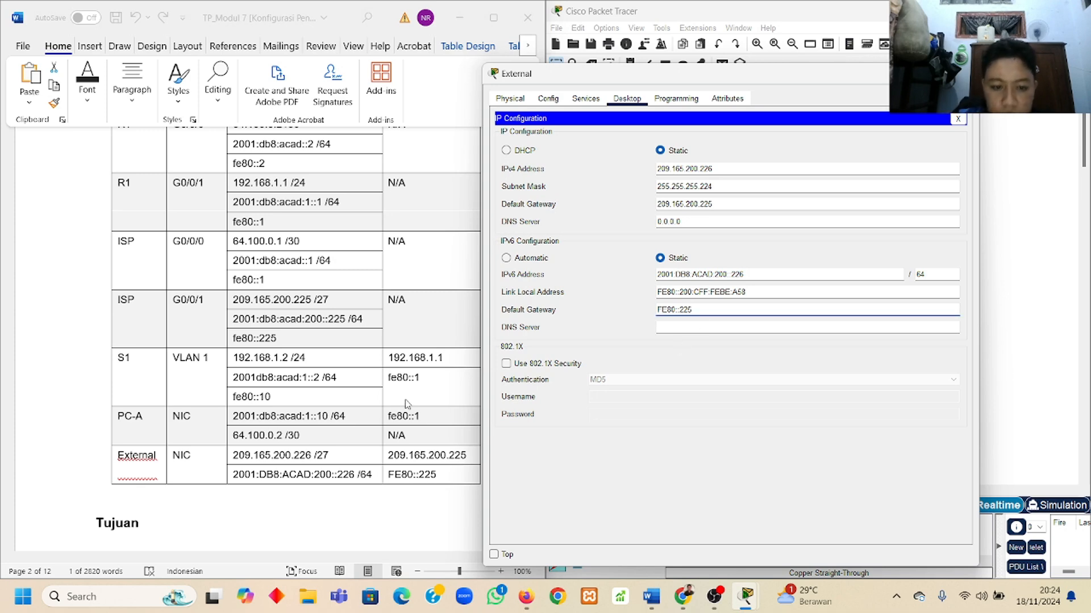
scroll(397, 407, "down", 5)
scroll(397, 407, "down", 4)
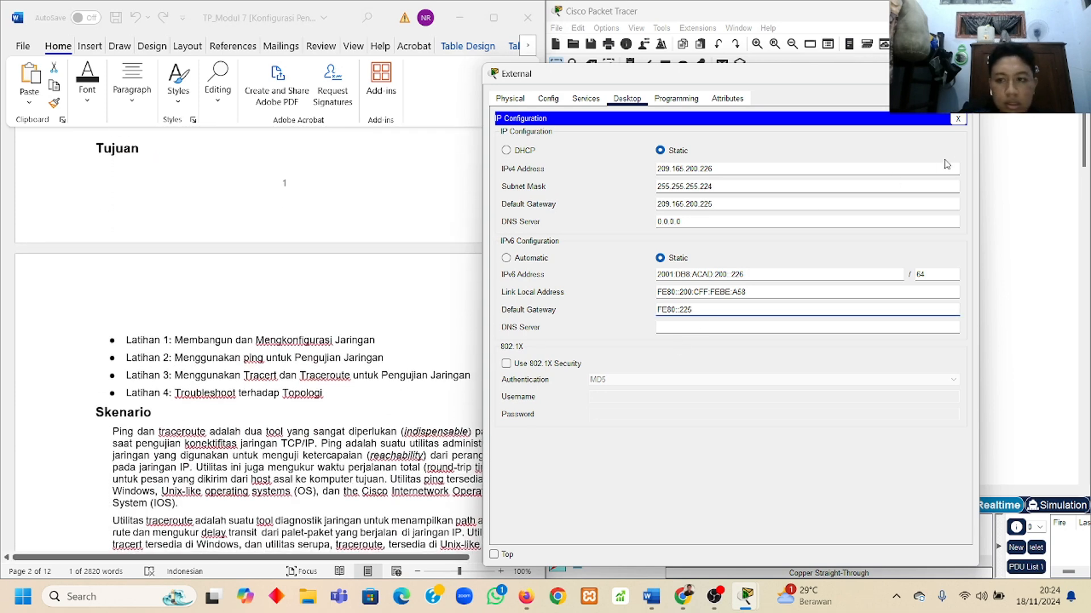
left_click(958, 119)
left_click(969, 74)
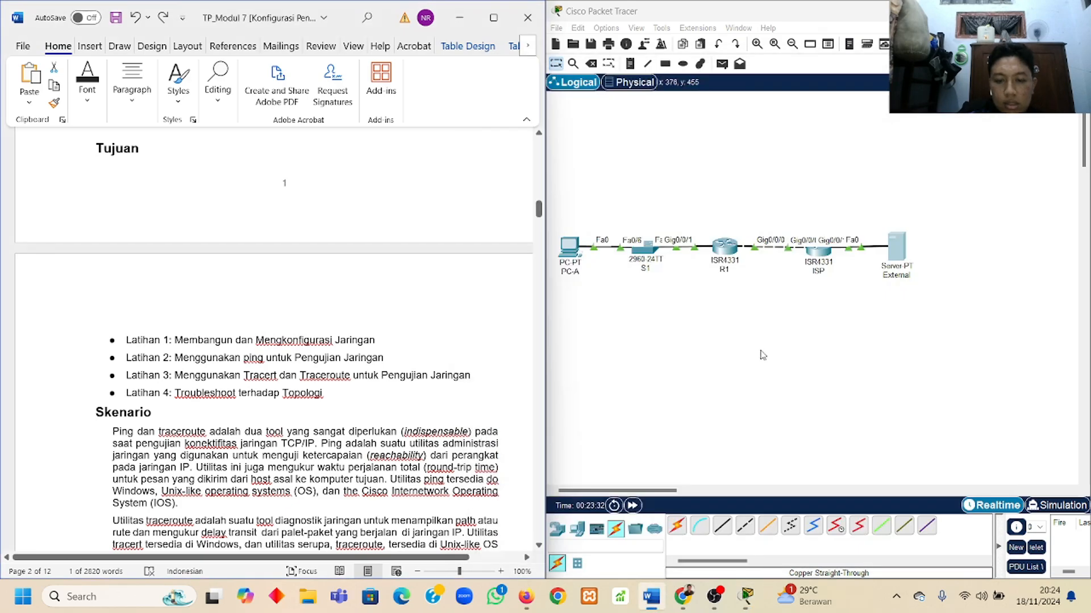
Read the lab document from Latihan 1 through the Langkah 5 instructions for the IP host table on R1
left_click(440, 307)
scroll(441, 307, "down", 5)
scroll(440, 301, "down", 20)
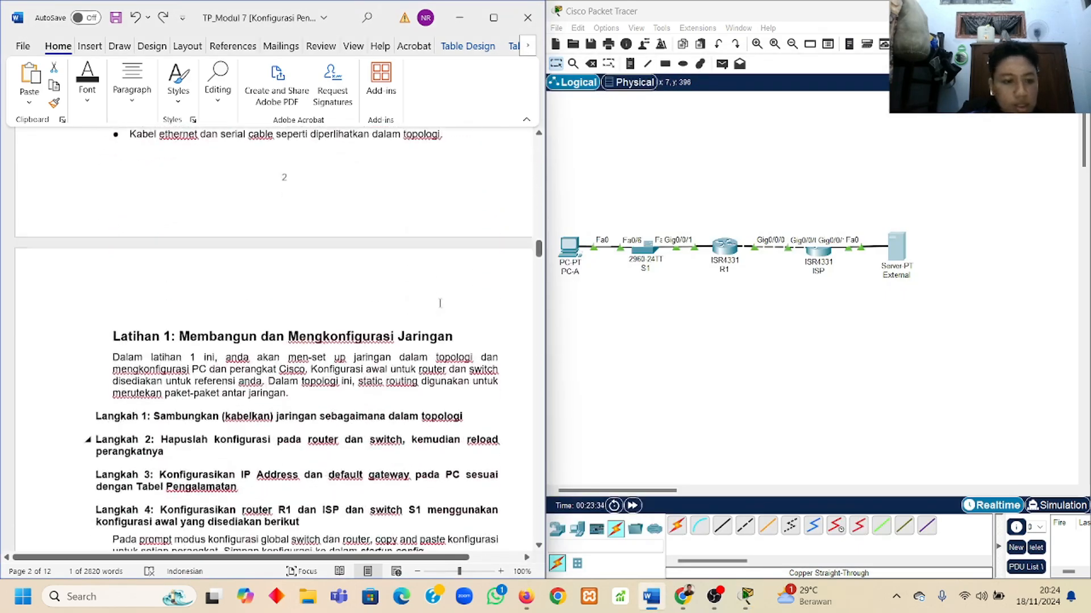
scroll(440, 303, "down", 20)
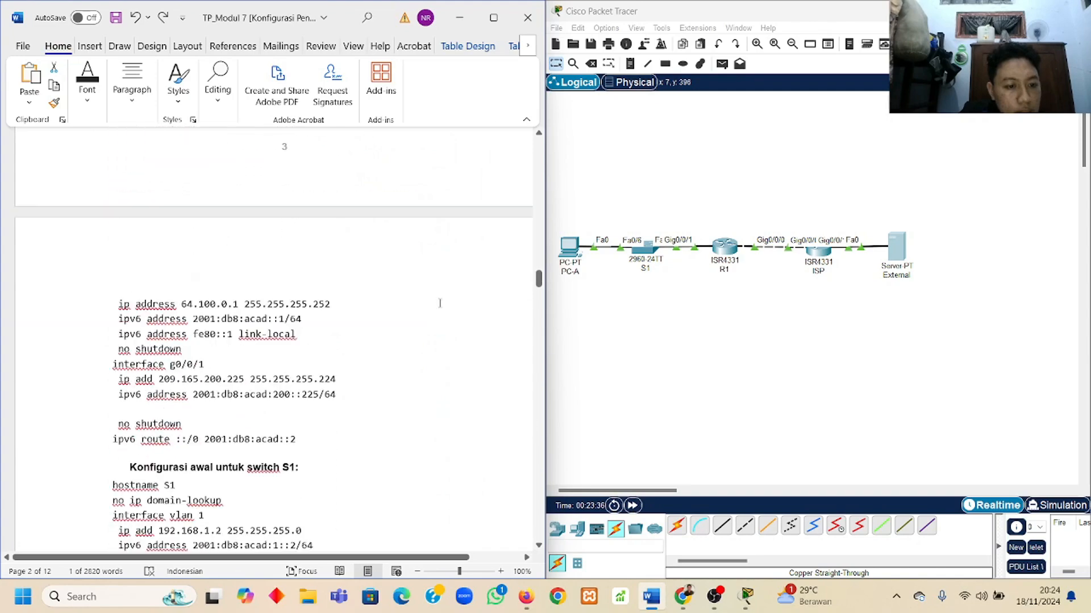
scroll(440, 303, "up", 3)
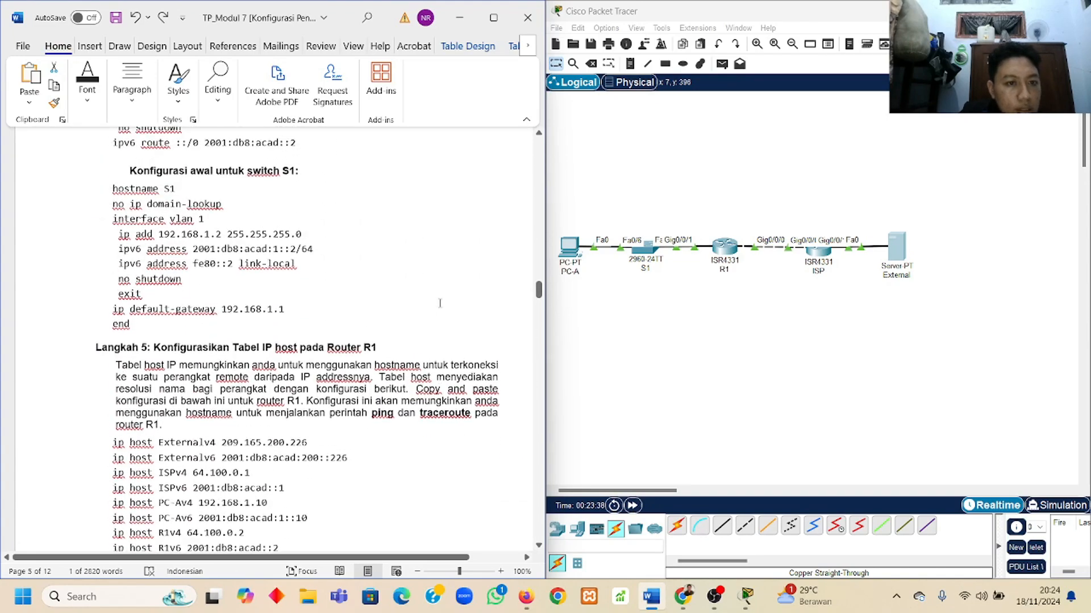
scroll(439, 303, "down", 1)
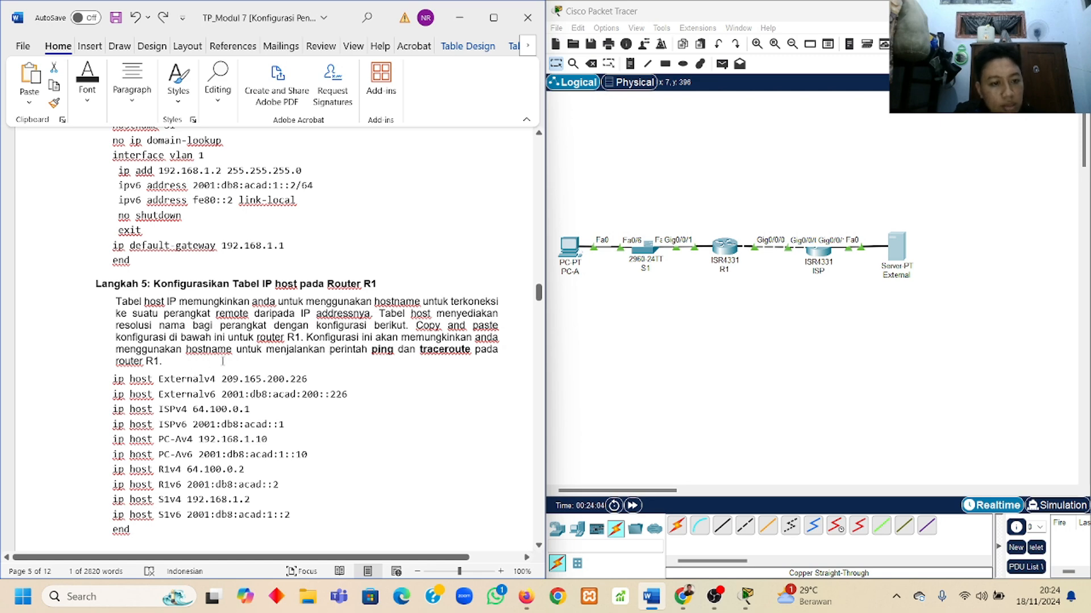
scroll(401, 355, "down", 3)
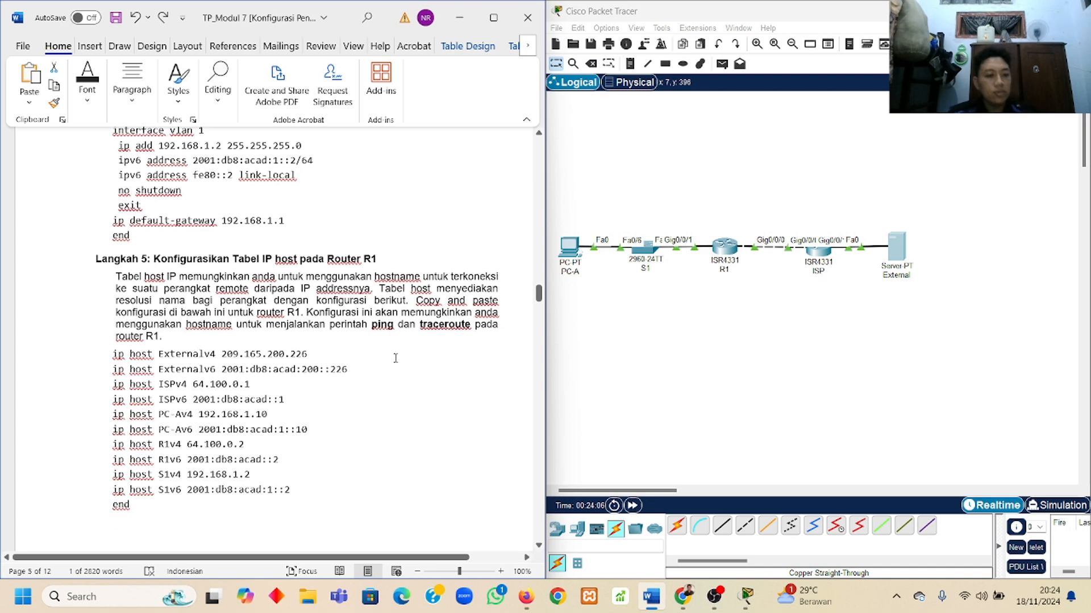
scroll(410, 349, "down", 3)
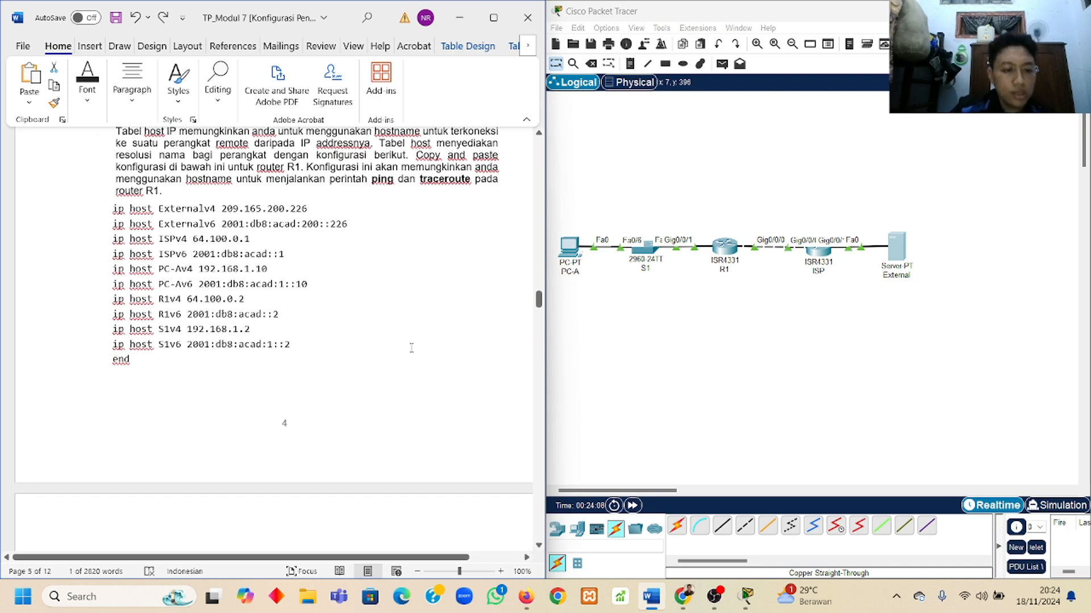
scroll(411, 348, "up", 2)
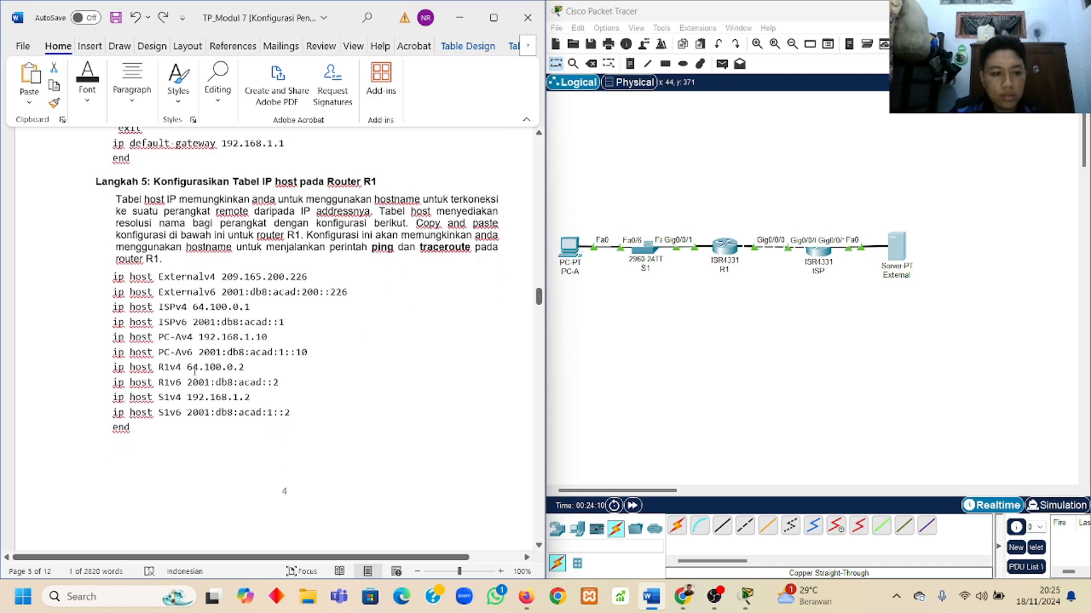
scroll(194, 369, "up", 1)
Open router R1's command line and enter privileged EXEC mode with enable
left_click(723, 255)
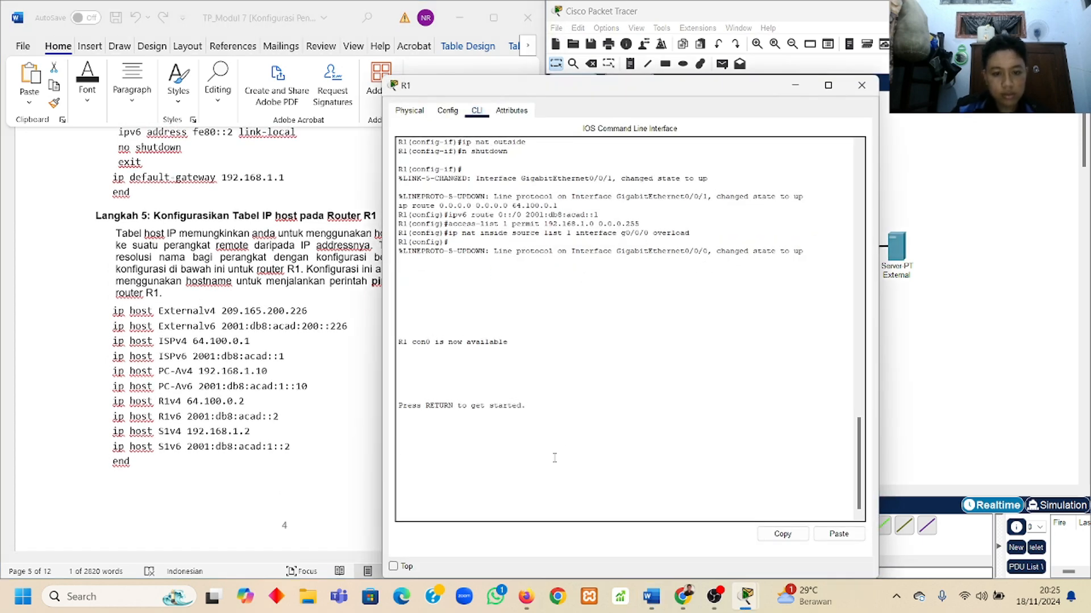
key("Return")
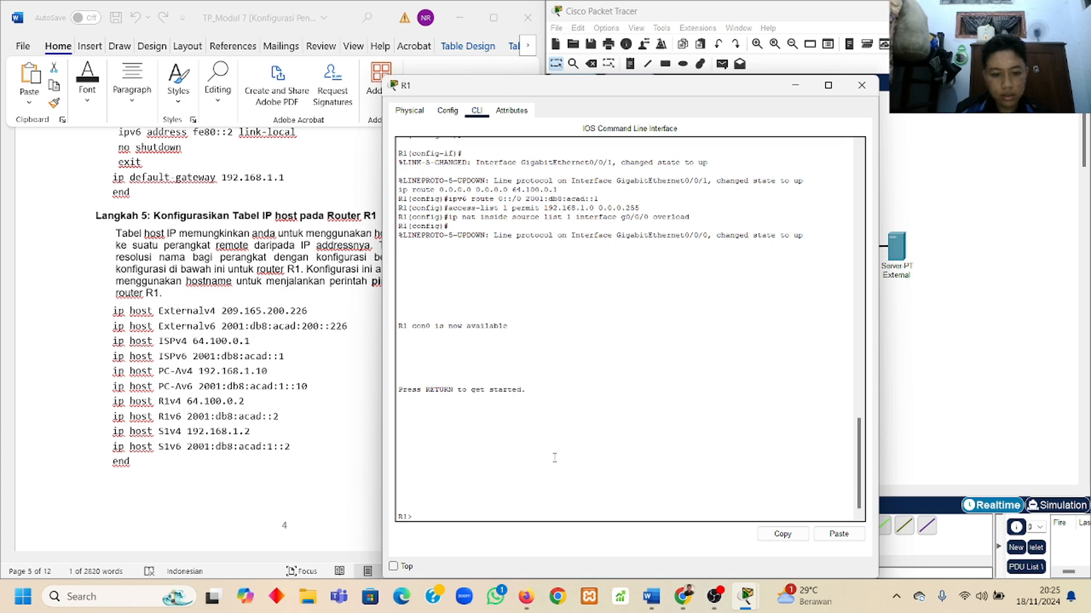
type("enable")
key("Return")
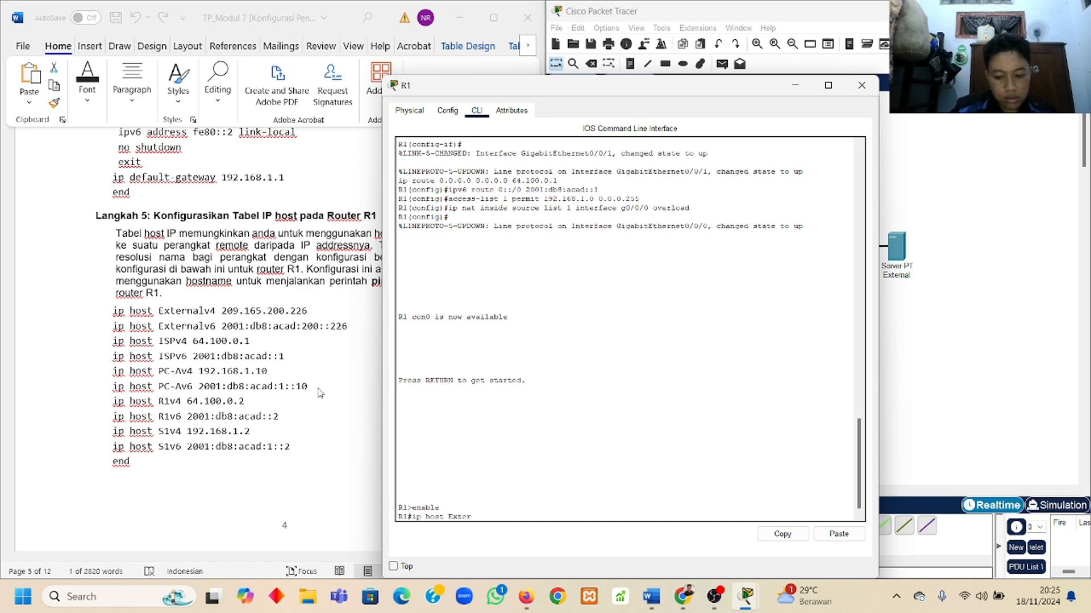
Clear the unfinished ip host command on R1 and enter global configuration mode with conf t
key("BackSpace")
key("BackSpace")
key("BackSpace")
key("BackSpace")
key("BackSpace")
key("BackSpace")
key("BackSpace")
key("BackSpace")
key("BackSpace")
key("BackSpace")
key("BackSpace")
key("BackSpace")
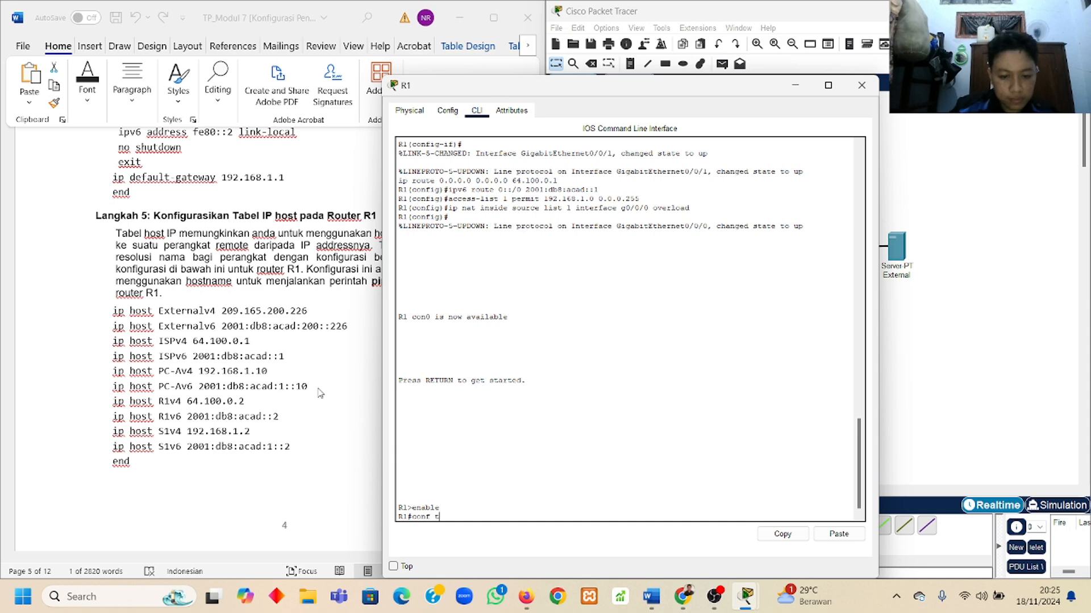
key("Return")
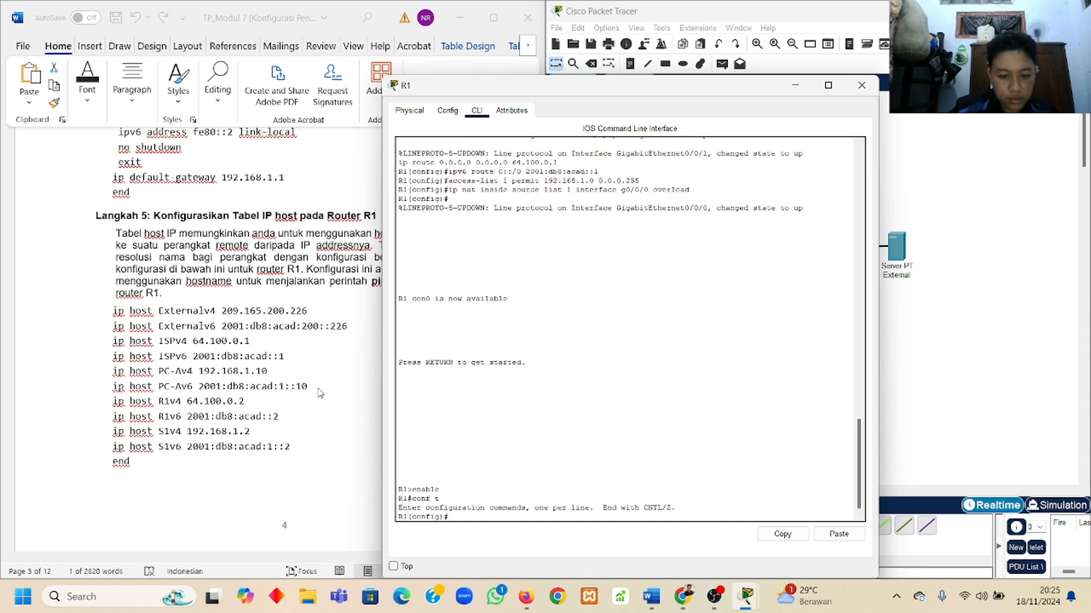
Copy the command ip host Externalv4 209.165.200.226 from the lab document and run it on R1
left_click(116, 311)
left_click_drag(116, 311, 298, 307)
key("ctrl+c")
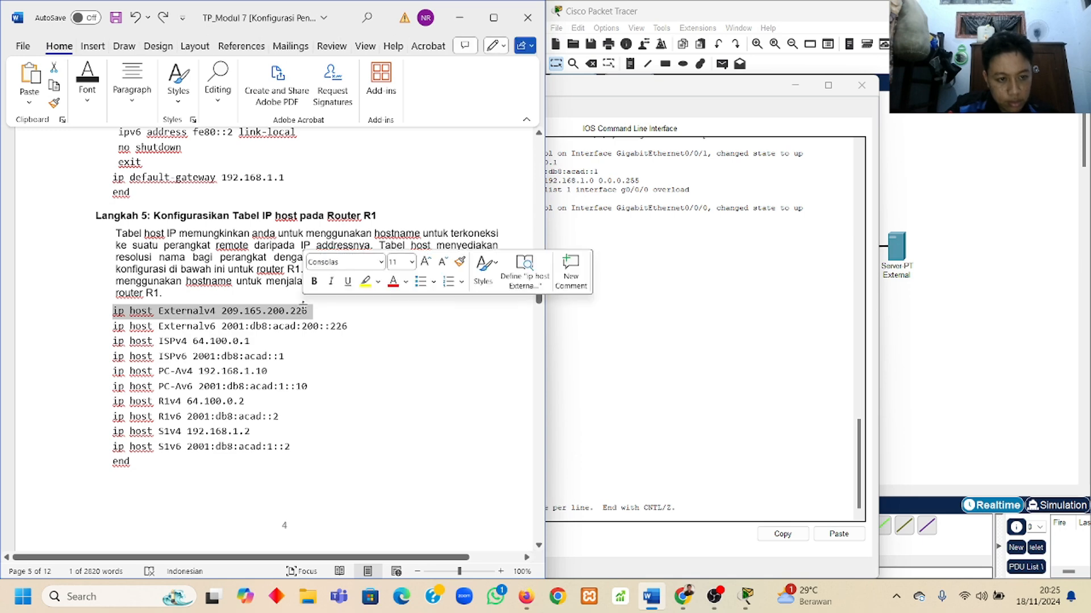
left_click(606, 446)
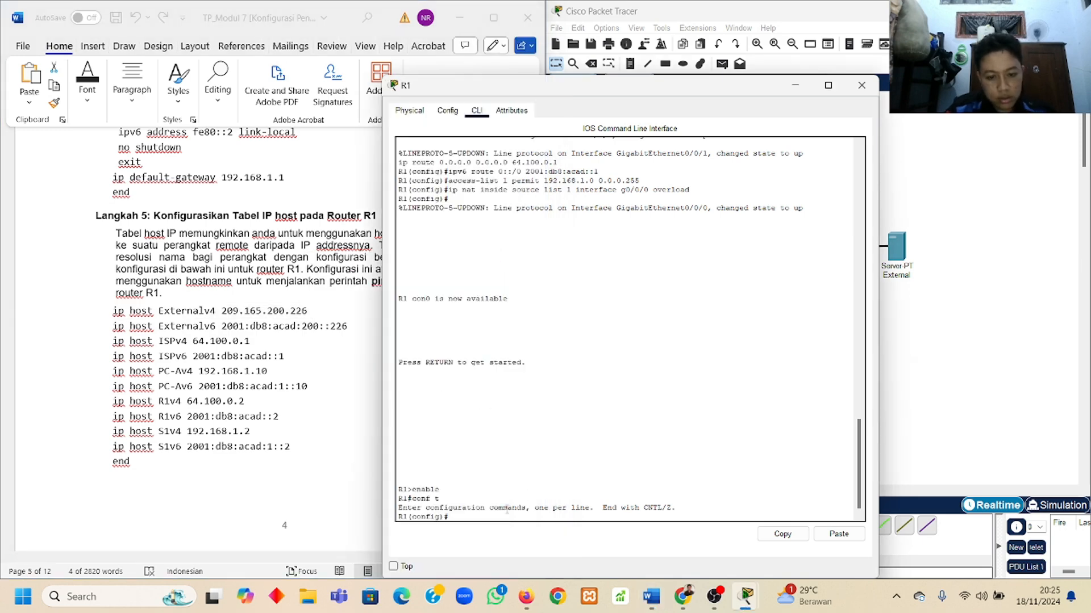
right_click(510, 515)
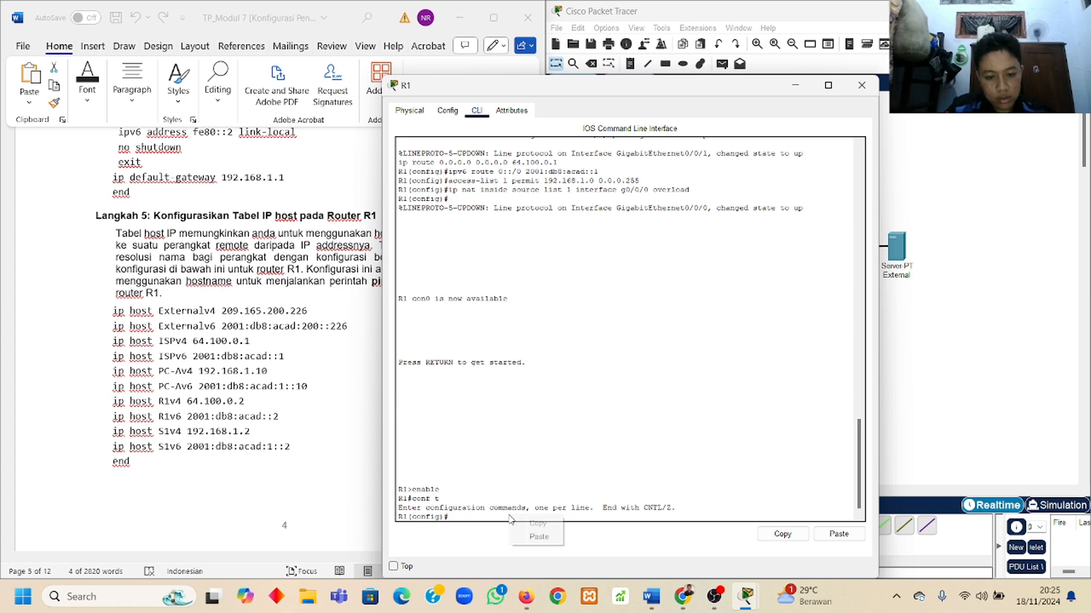
left_click(534, 537)
left_click_drag(671, 87, 849, 58)
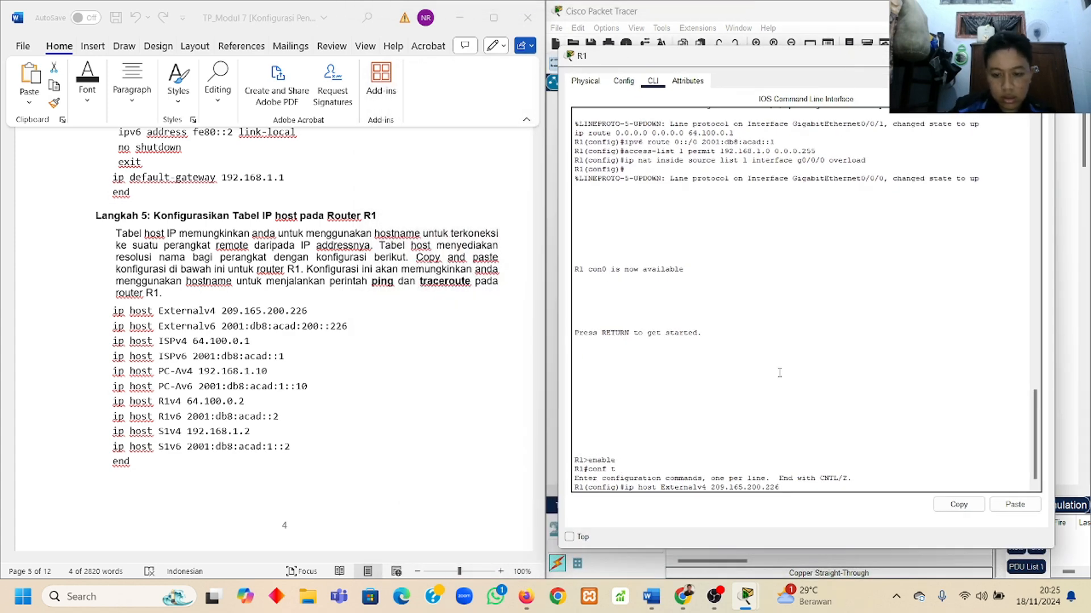
key("Return")
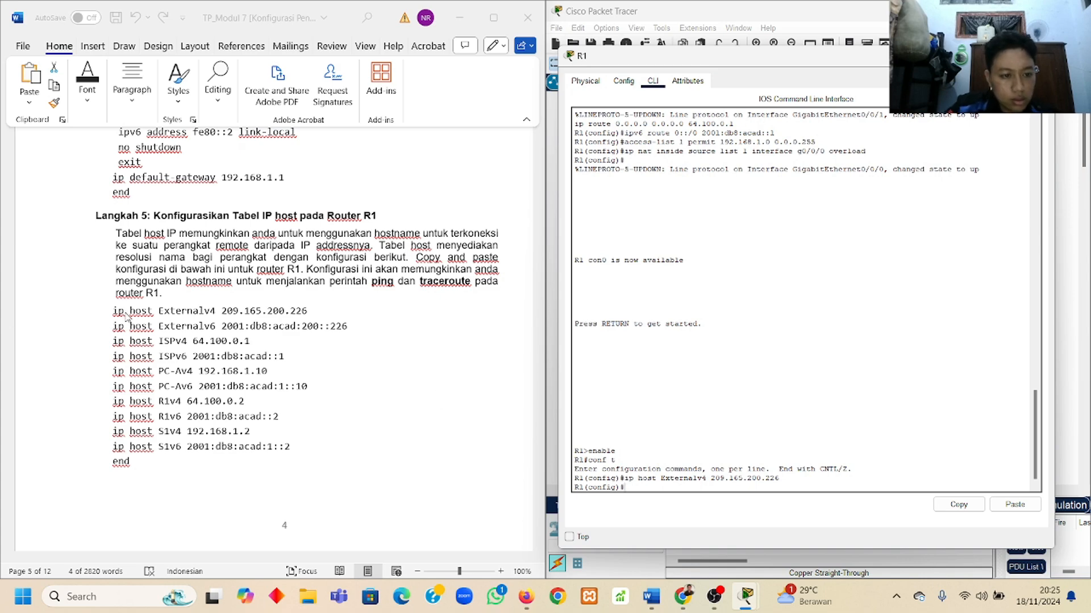
Copy the command ip host Externalv6 2001:db8:acad:200::226 from the lab document and enter it on R1
triple_click(121, 312)
left_click_drag(115, 329, 346, 325)
key("ctrl+c")
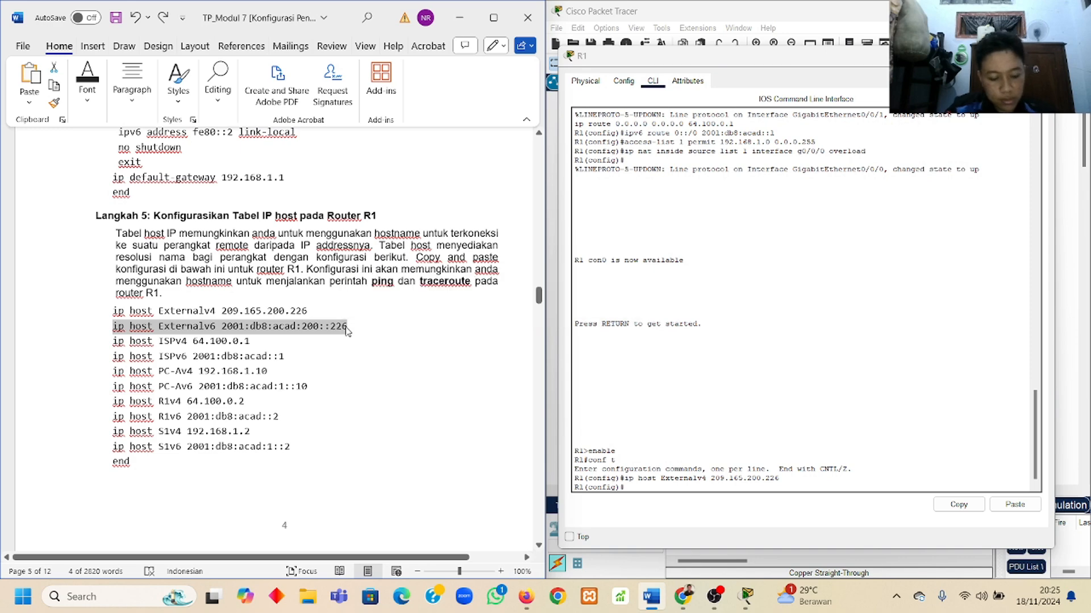
left_click(690, 484)
right_click(690, 484)
left_click(714, 506)
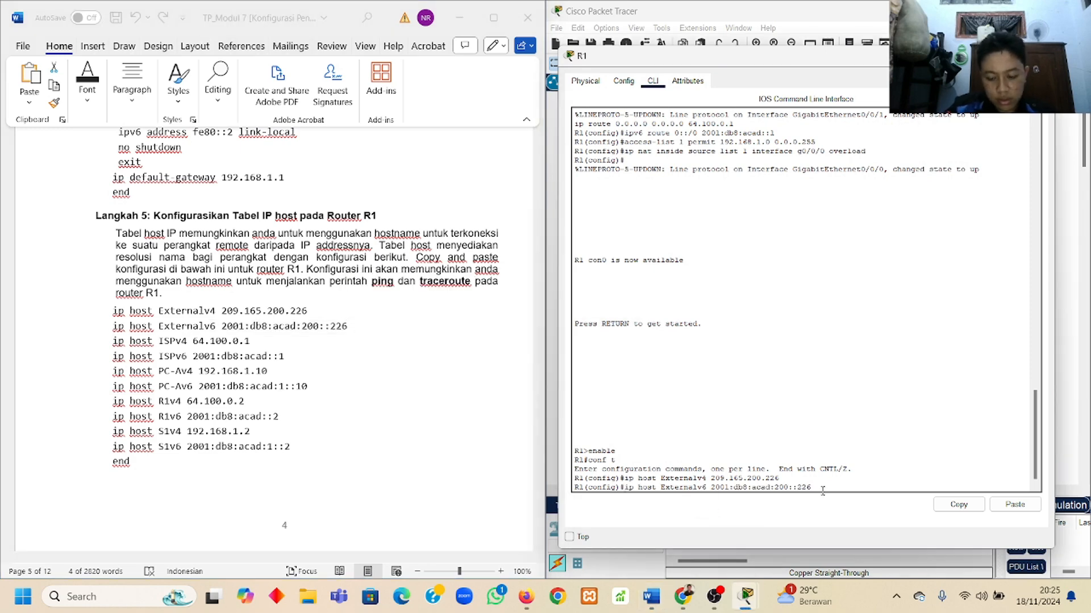
Copy the command ip host ISPv4 64.100.0.1 from the lab document and run it on R1
left_click_drag(113, 341, 246, 341)
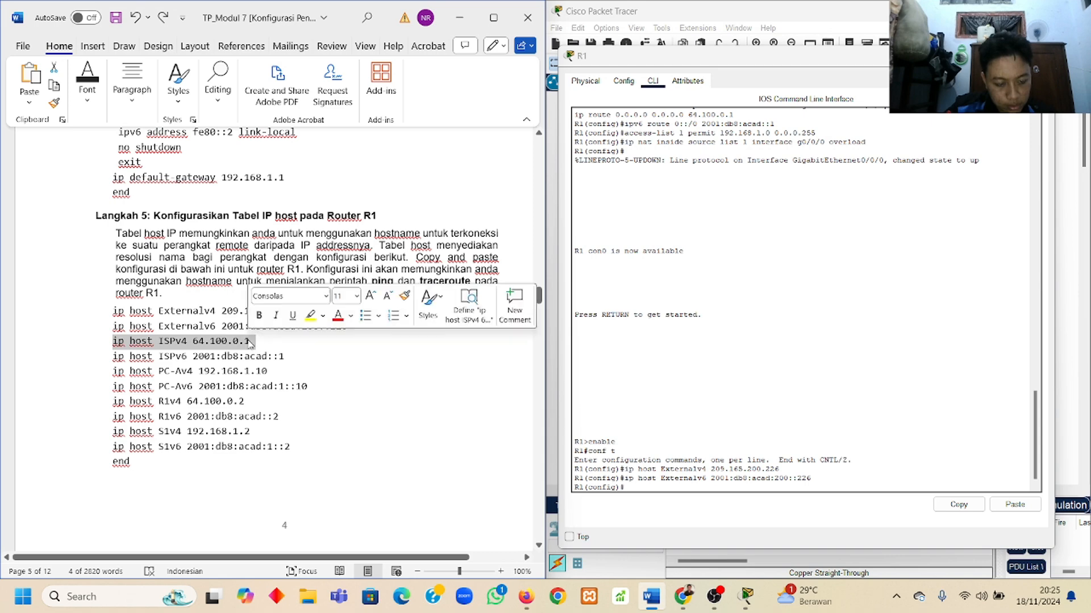
key("ctrl+c")
left_click(623, 483)
right_click(623, 483)
left_click(647, 506)
key("Return")
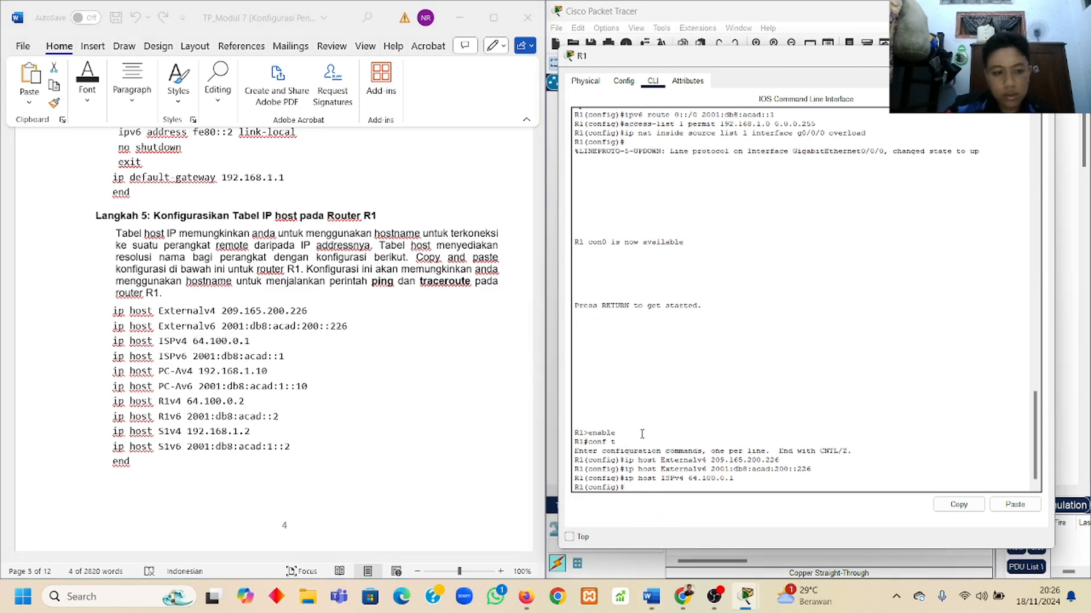
Copy the command ip host ISPv6 2001:db8:acad::1 from the lab document and run it on R1
left_click(113, 358)
left_click_drag(113, 357, 290, 357)
left_click(632, 489)
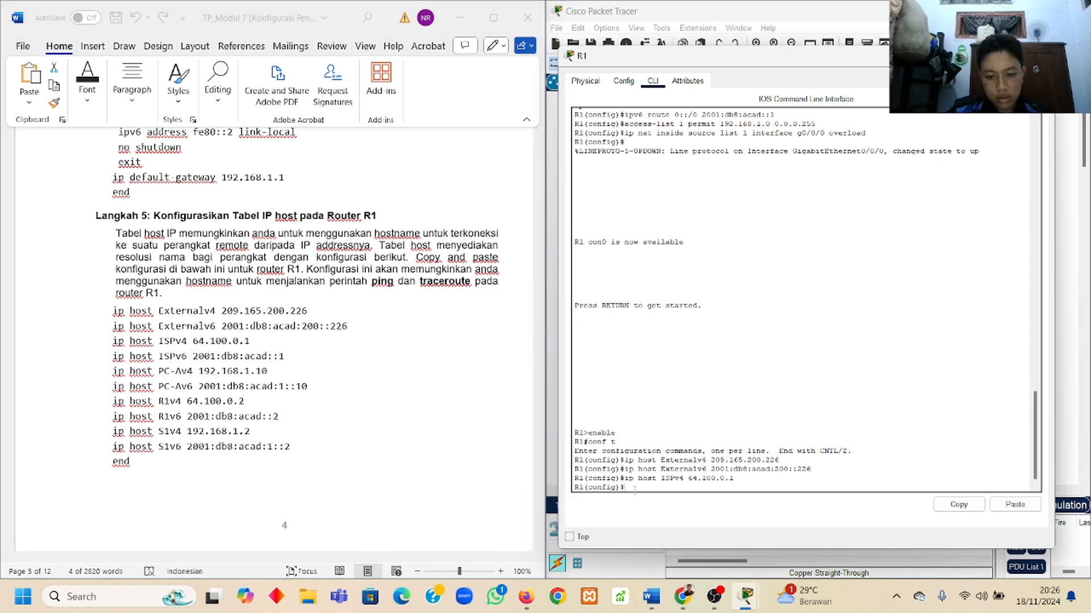
right_click(634, 488)
left_click(659, 514)
key("Return")
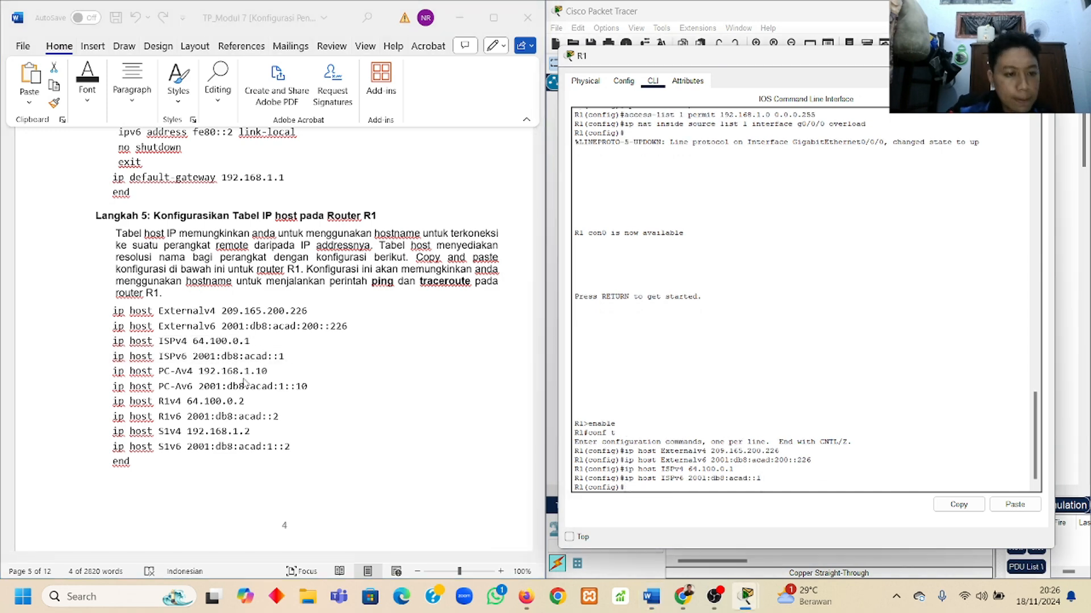
Copy the command ip host PC-Av4 192.168.1.10 from the lab document and run it on R1
left_click(113, 370)
left_click_drag(113, 371, 272, 371)
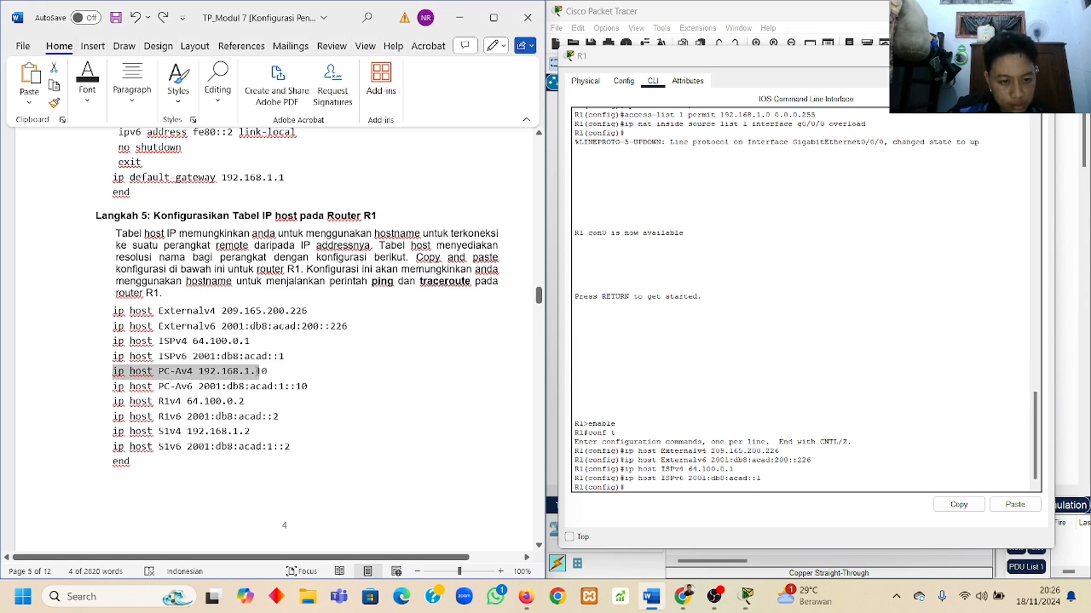
left_click(652, 474)
right_click(658, 488)
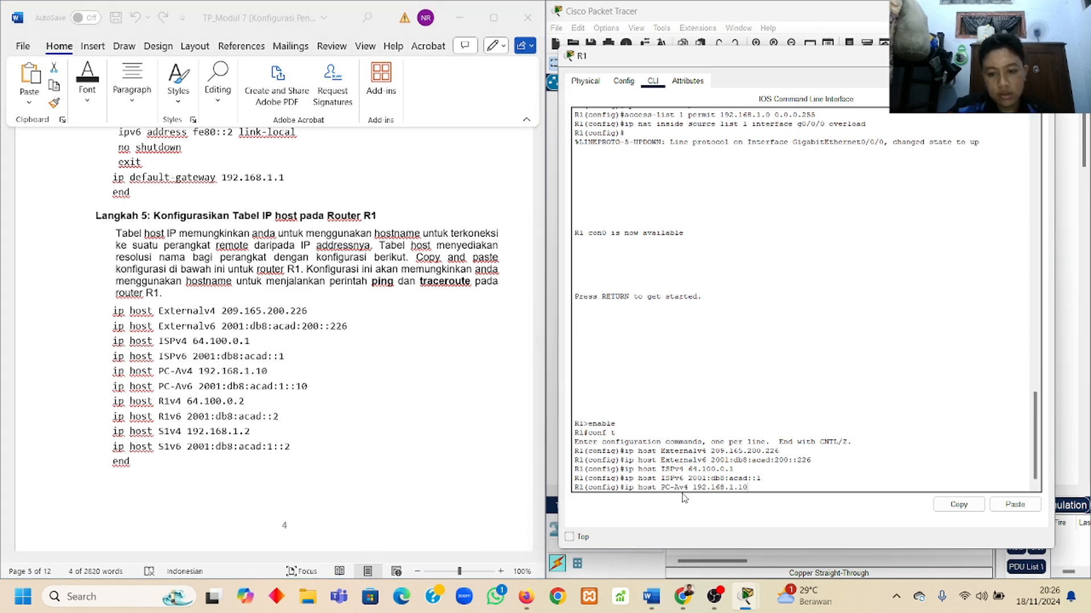
left_click(682, 513)
key("Return")
left_click(1060, 438)
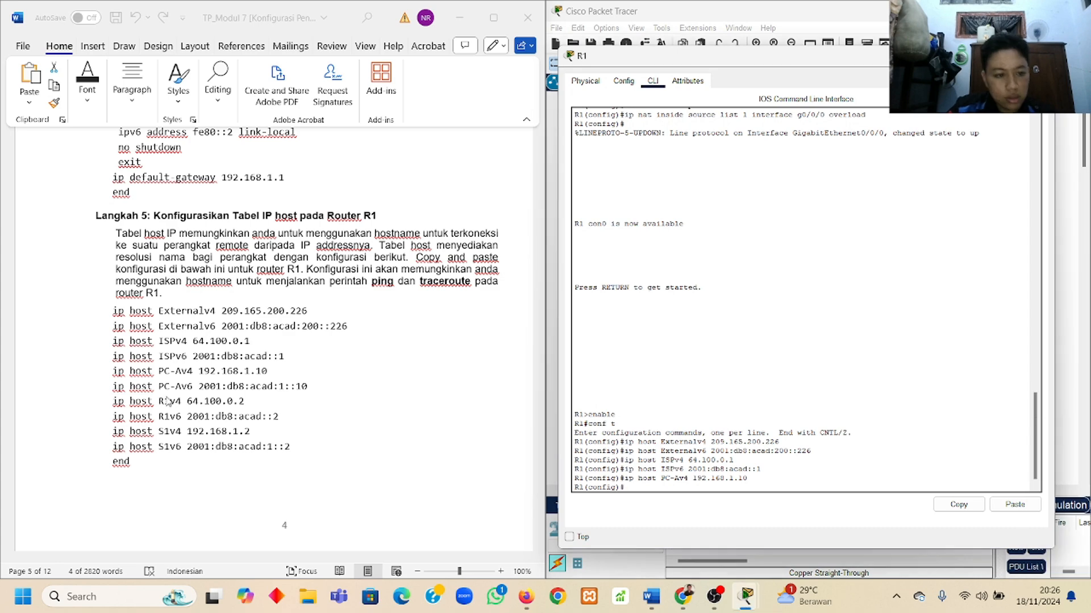
Copy the command ip host PC-Av6 2001:db8:acad:1::10 from the lab document and run it on R1
left_click(113, 388)
left_click_drag(112, 387, 310, 386)
left_click(648, 488)
right_click(648, 487)
left_click(673, 511)
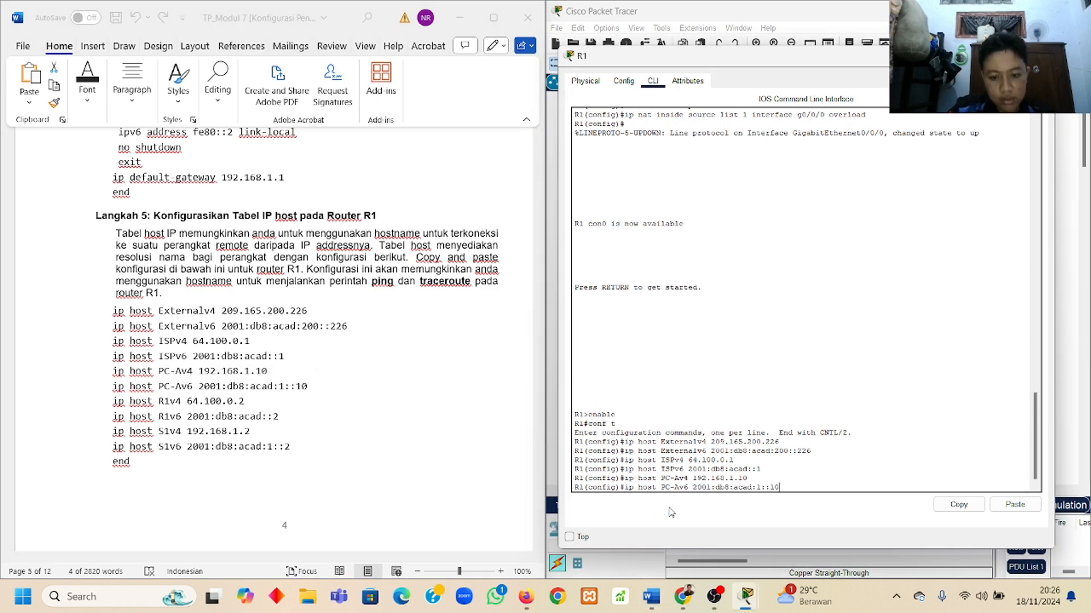
key("Return")
Copy the command ip host R1v4 64.100.0.2 from the lab document and run it on R1
scroll(153, 381, "down", 1)
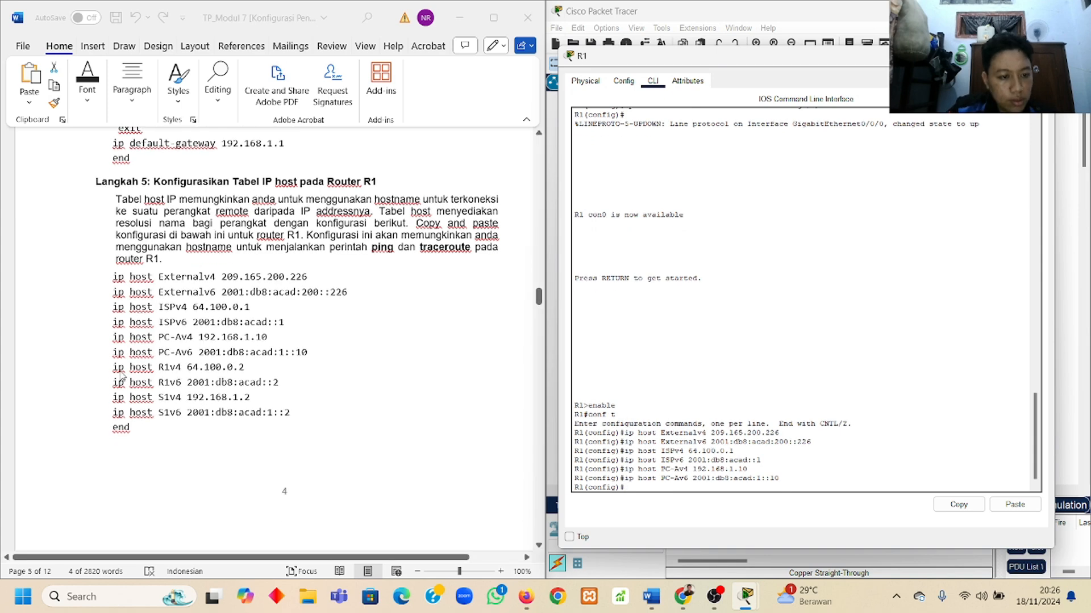
left_click_drag(126, 382, 251, 366)
right_click(641, 487)
left_click(668, 507)
key("Return")
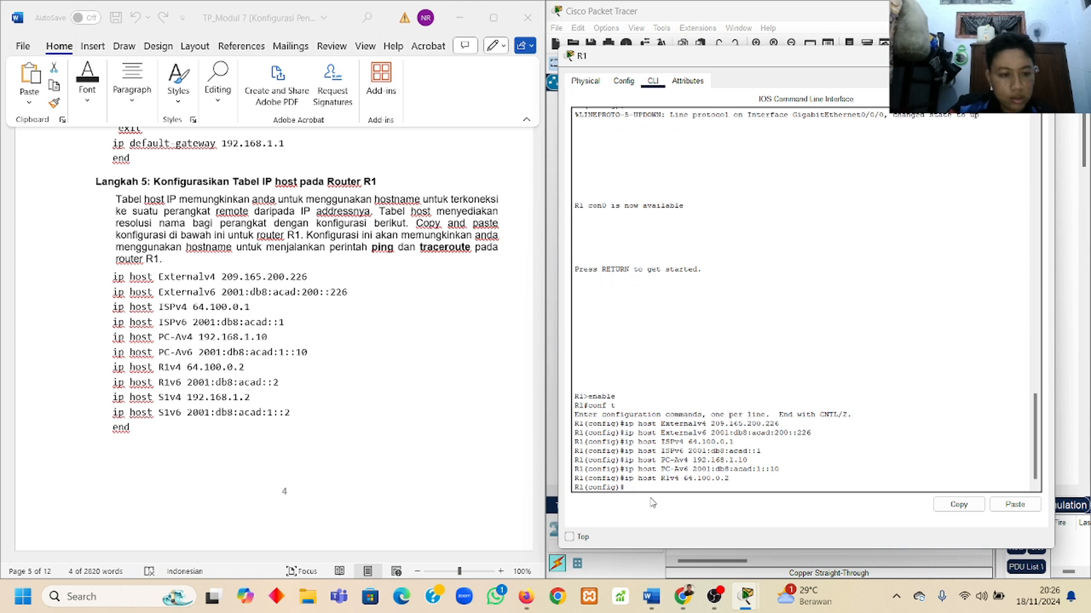
Copy the command ip host R1v6 2001:db8:acad::2 from the lab document and run it on R1
left_click(115, 385)
left_click_drag(114, 382, 279, 382)
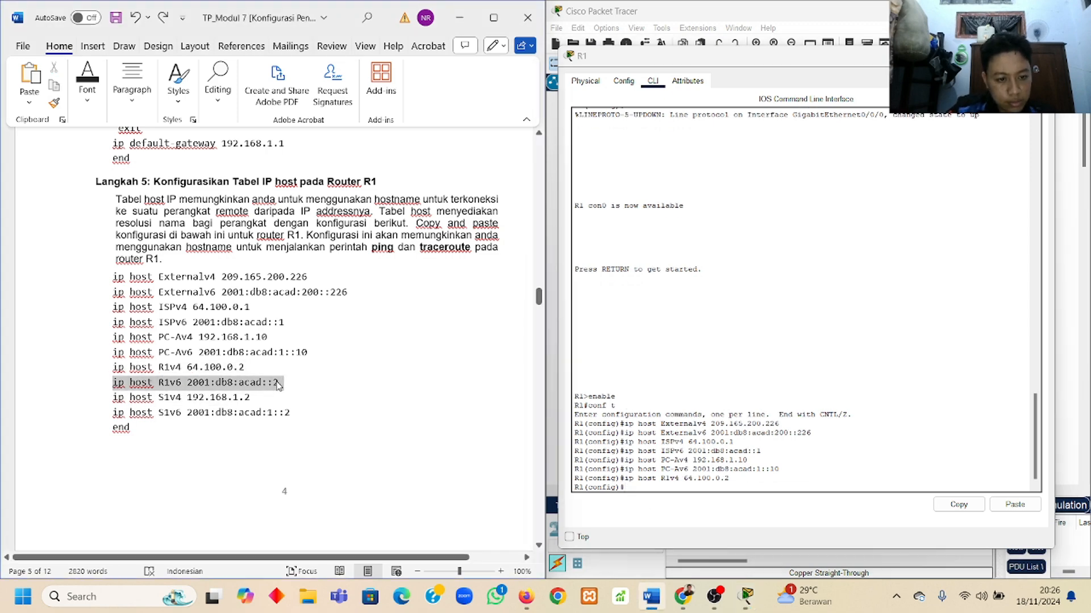
left_click(635, 495)
right_click(635, 498)
left_click(659, 507)
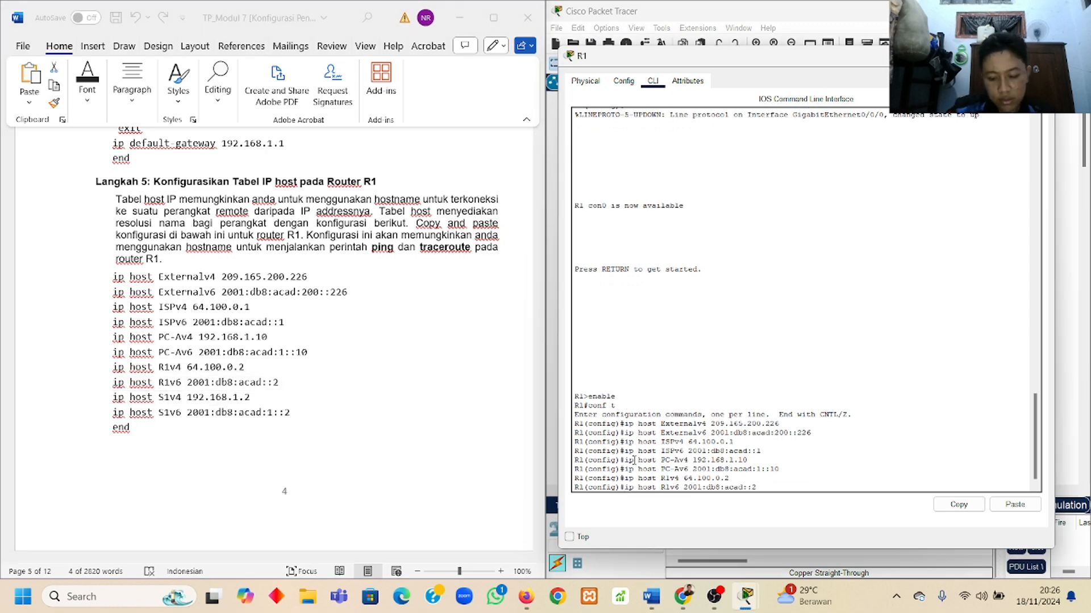
key("Return")
Copy the command ip host S1v4 192.168.1.2 from the lab document and run it on R1
left_click(121, 397)
left_click_drag(114, 398, 256, 398)
left_click(704, 490)
right_click(699, 488)
left_click(733, 510)
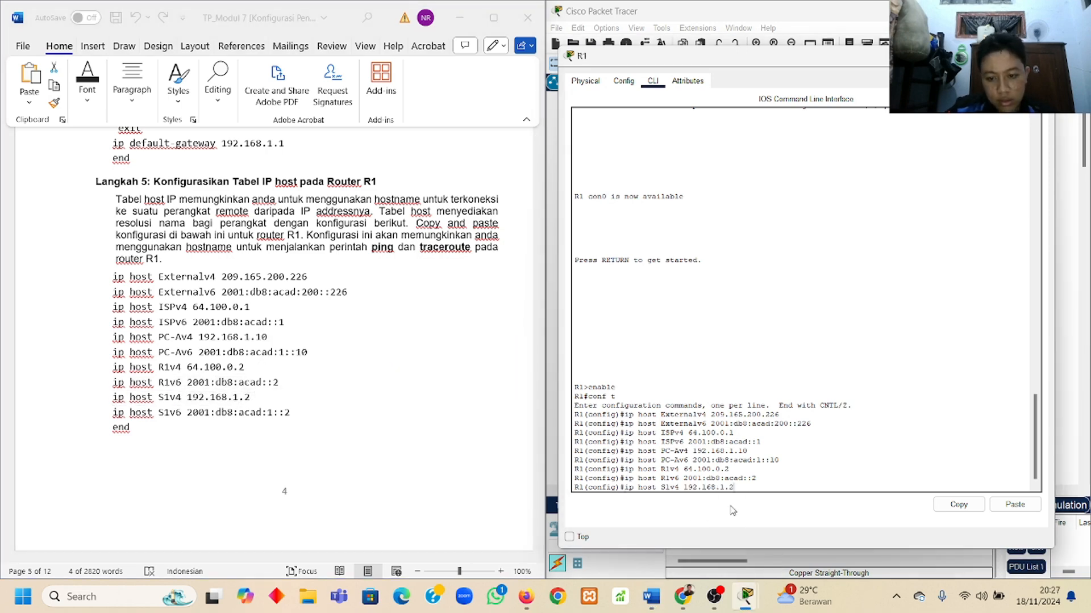
key("Return")
Copy the command ip host S1v6 2001:db8:acad:1::2 from the lab document, run it on R1, and end configuration mode
left_click(113, 412)
left_click_drag(113, 412, 295, 413)
left_click(647, 505)
right_click(645, 489)
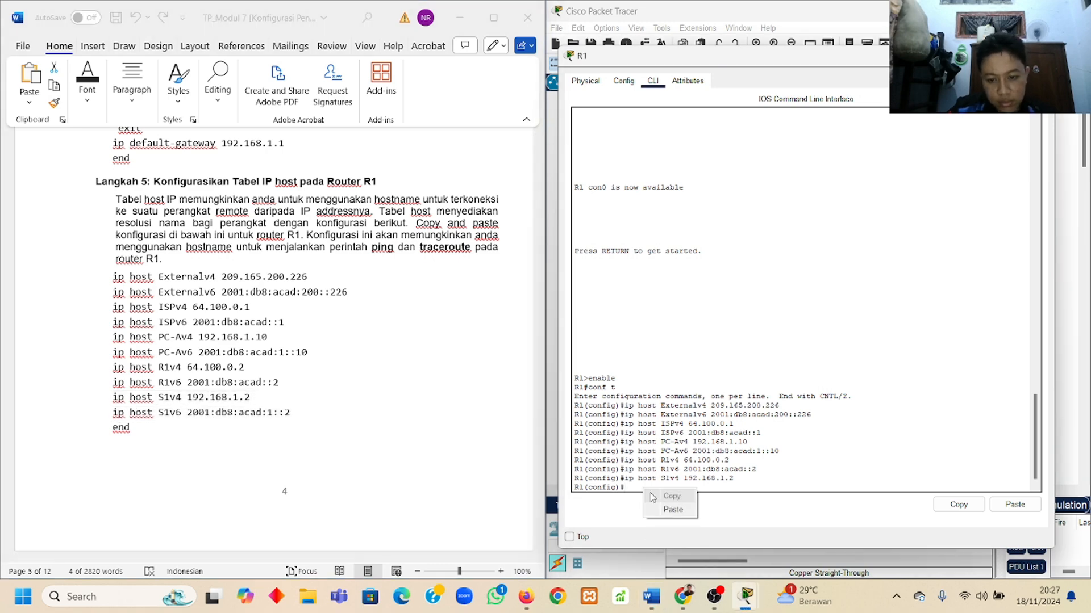
left_click(670, 509)
key("Return")
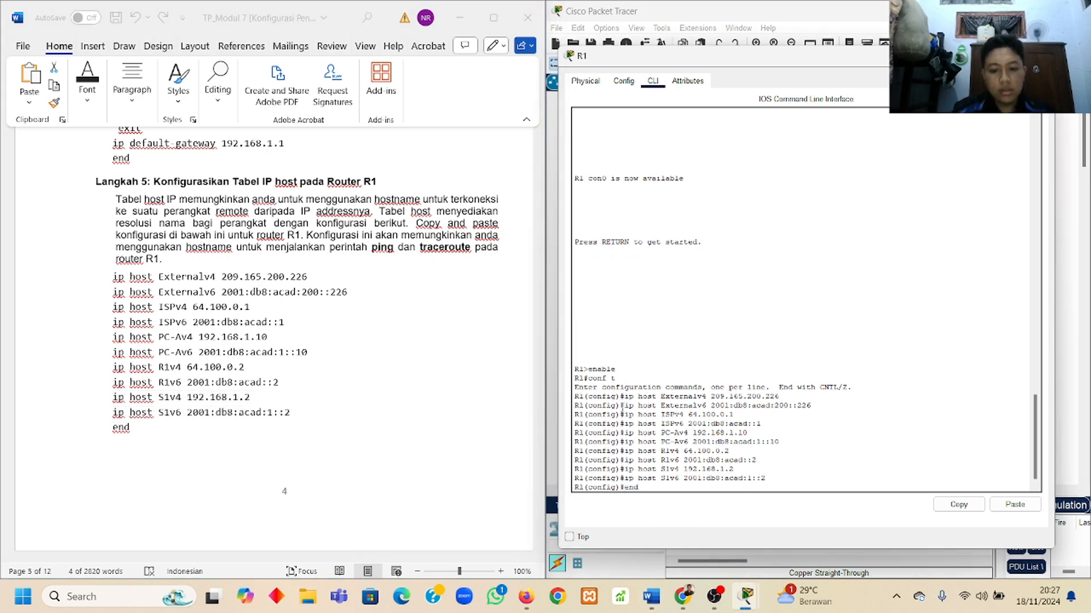
type("end")
key("Return")
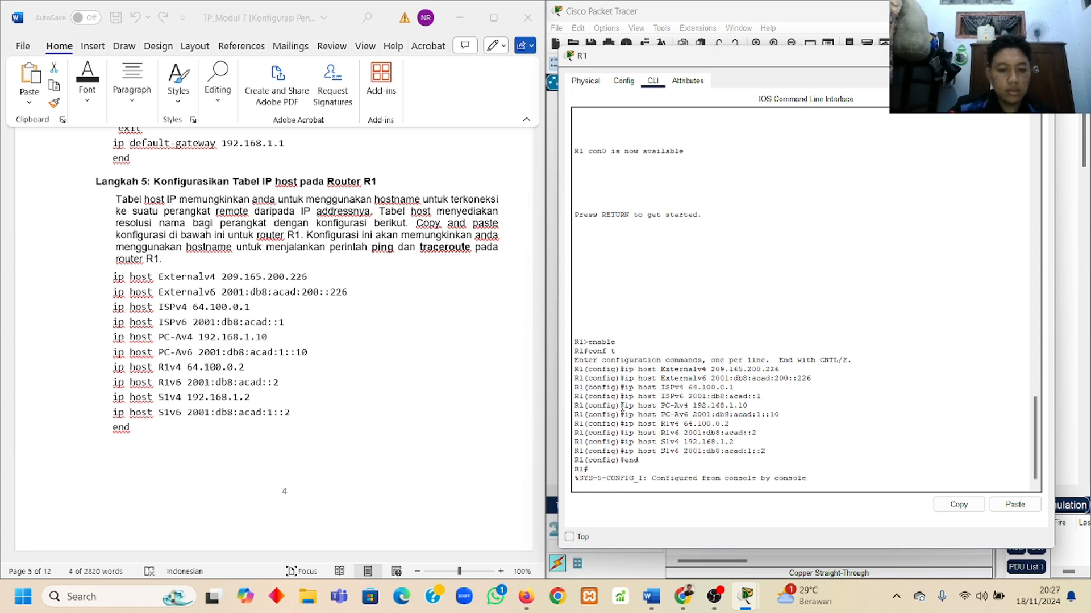
Read the Latihan 2 ping instructions in the lab document, checking back over the Latihan 1 steps
scroll(368, 319, "down", 10)
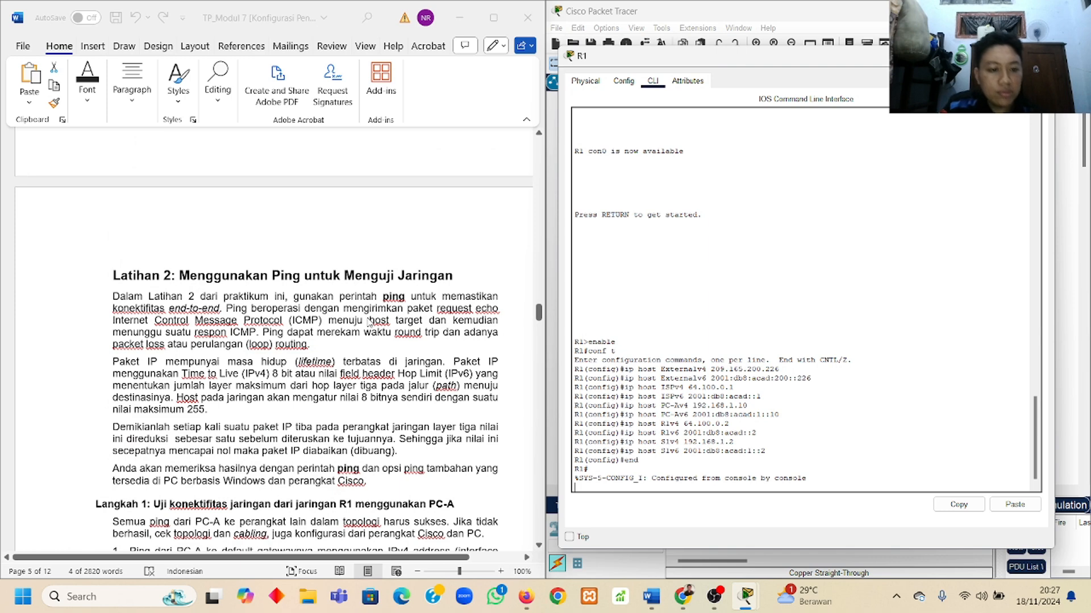
scroll(368, 321, "down", 3)
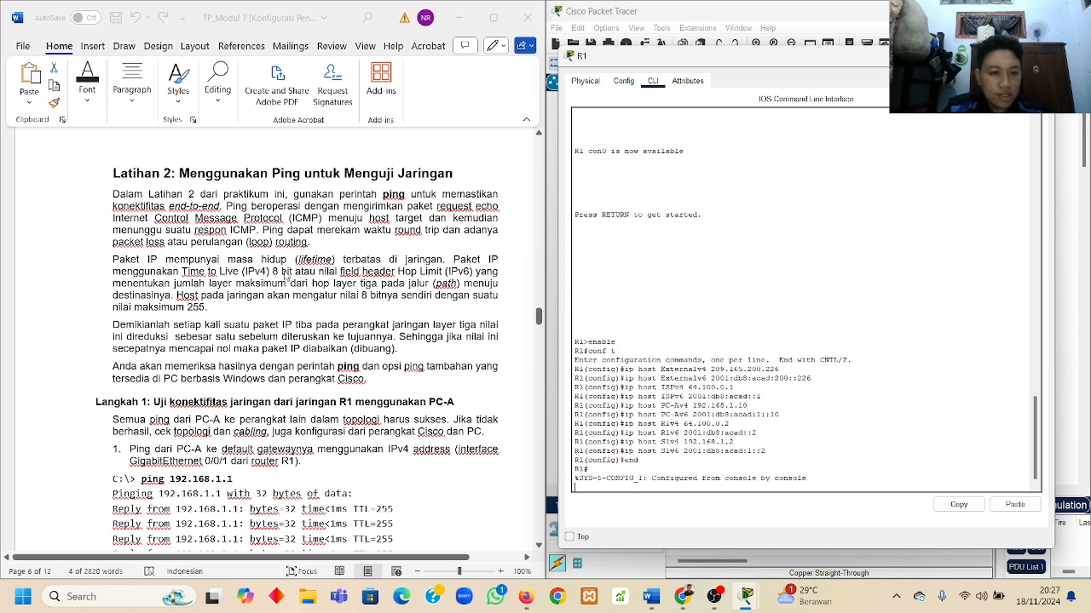
scroll(292, 296, "down", 2)
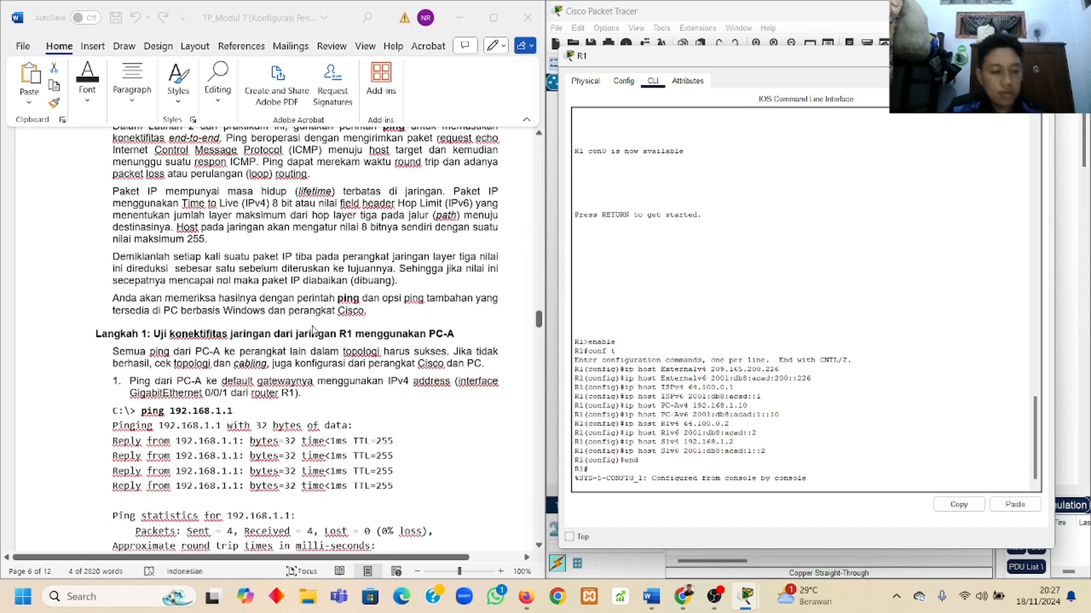
scroll(284, 335, "down", 1)
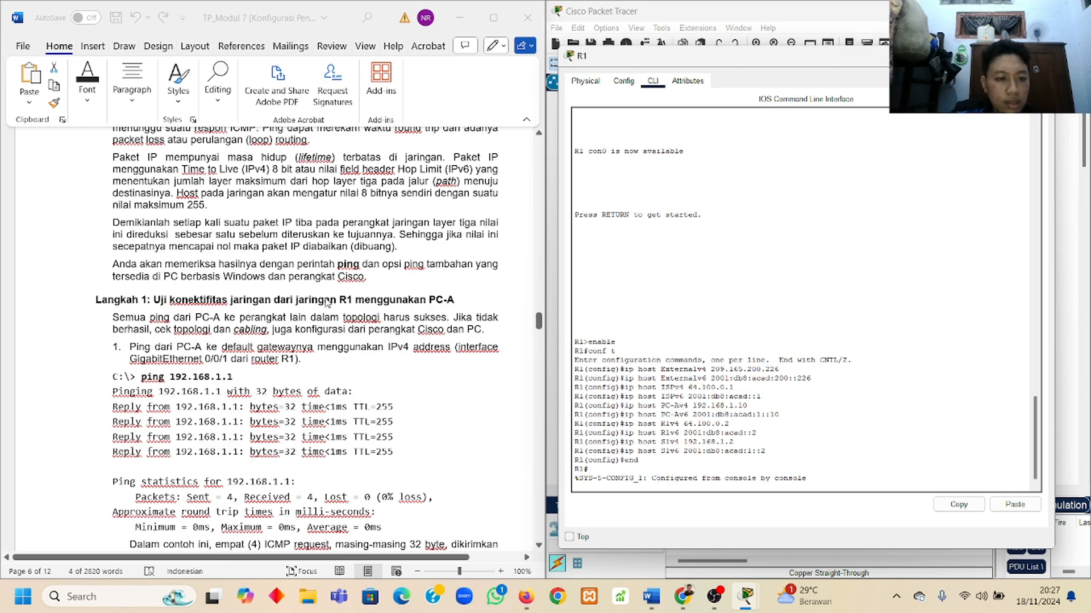
scroll(327, 303, "up", 18)
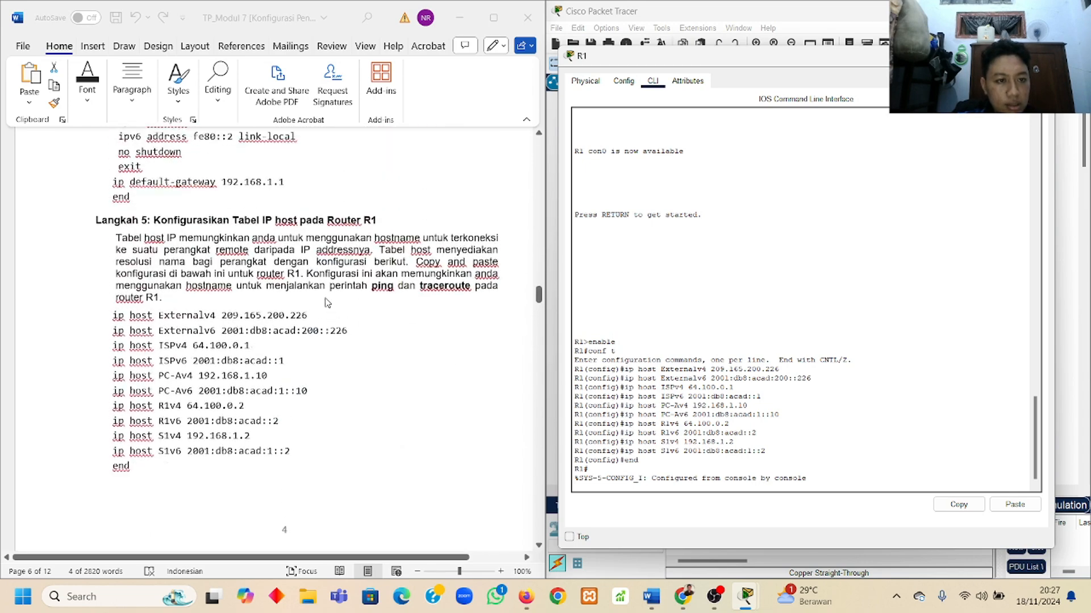
scroll(327, 303, "up", 12)
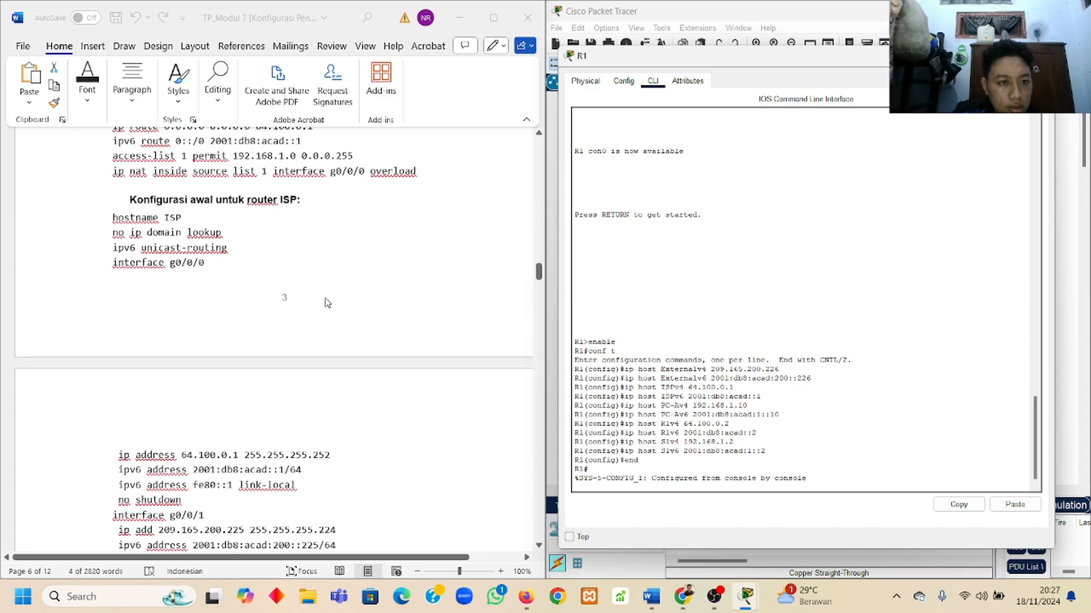
scroll(327, 303, "up", 8)
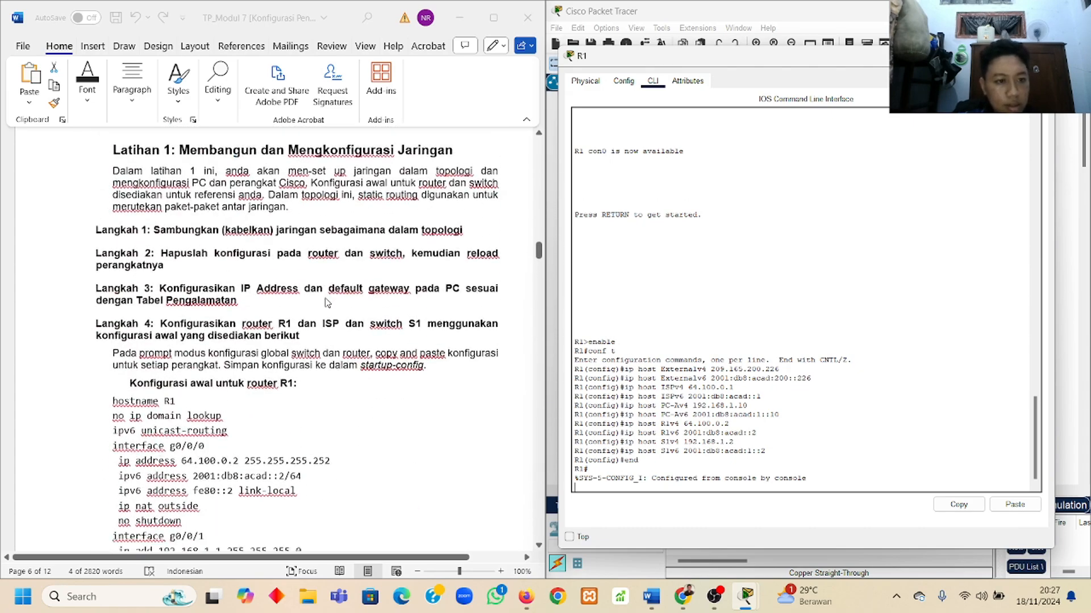
scroll(327, 303, "down", 10)
scroll(327, 303, "down", 15)
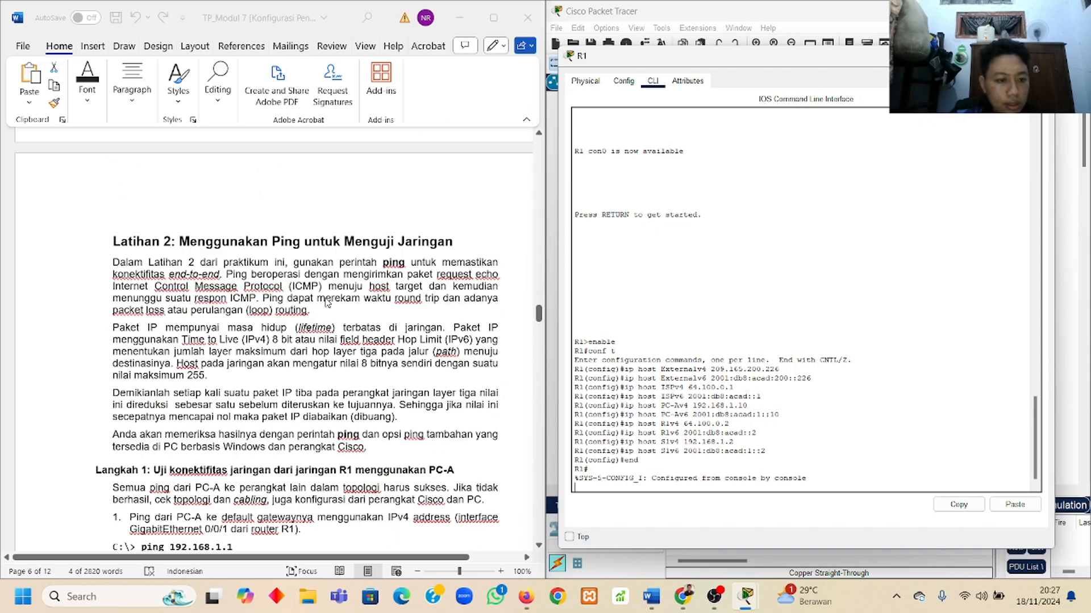
scroll(328, 303, "down", 4)
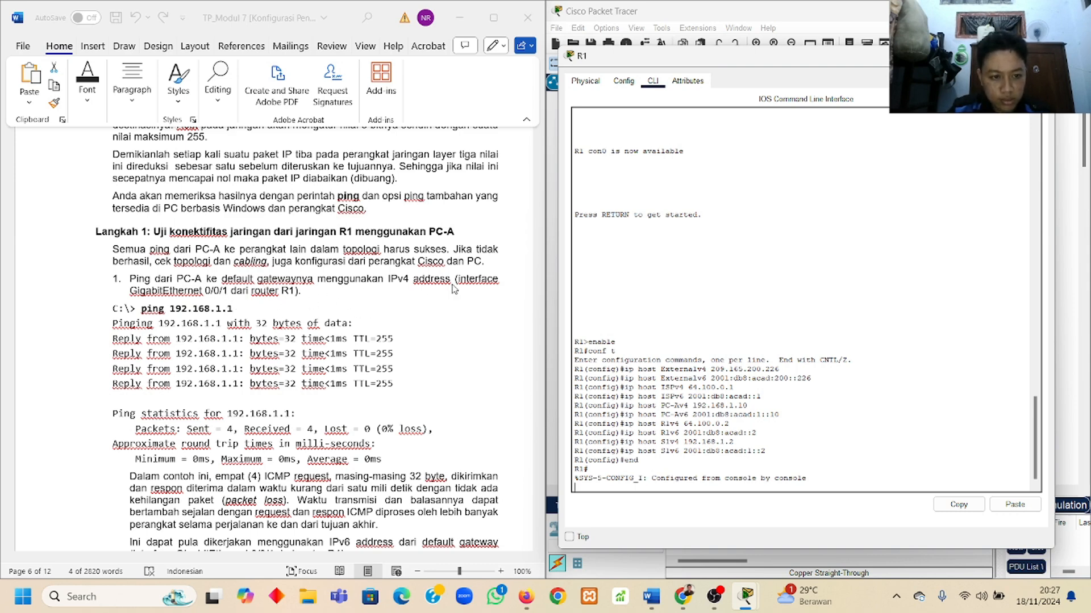
Close R1's window and ping the default gateway 192.168.1.1 from PC-A's Command Prompt
left_click(1039, 56)
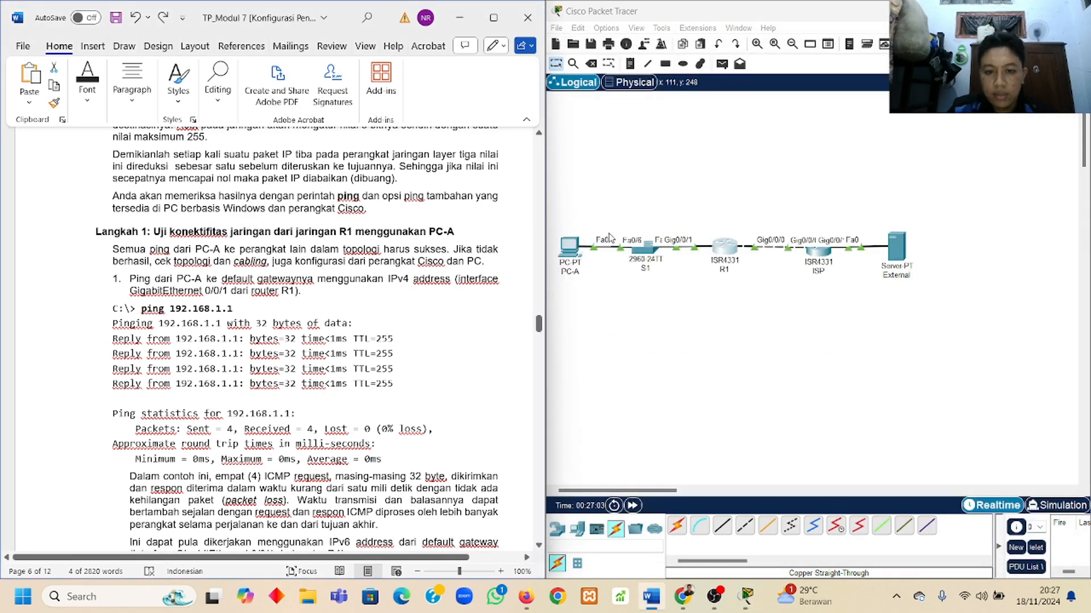
left_click(567, 248)
left_click(467, 159)
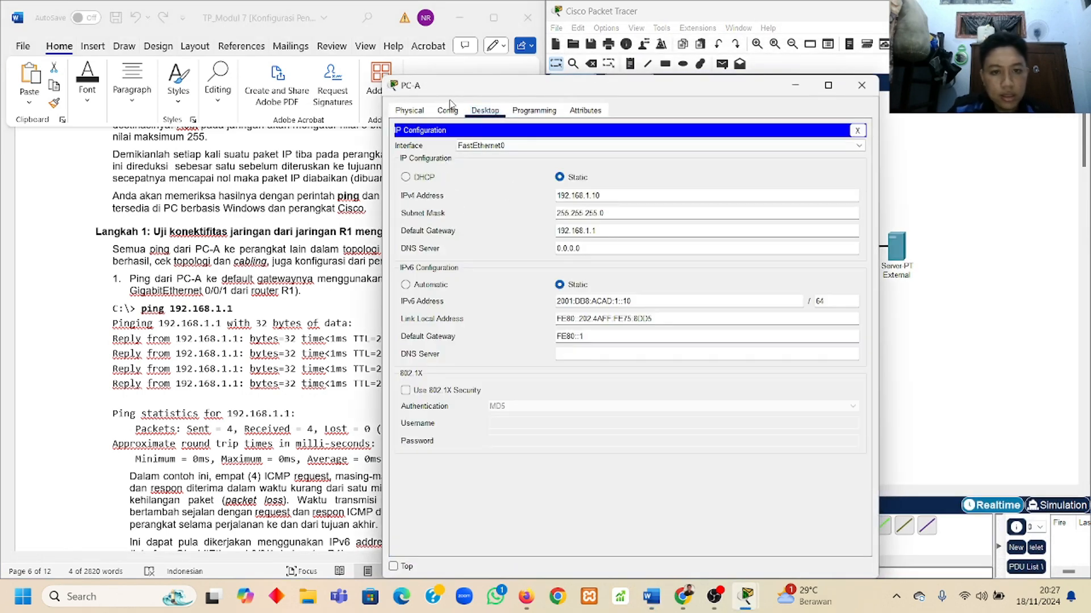
left_click(857, 130)
left_click(703, 154)
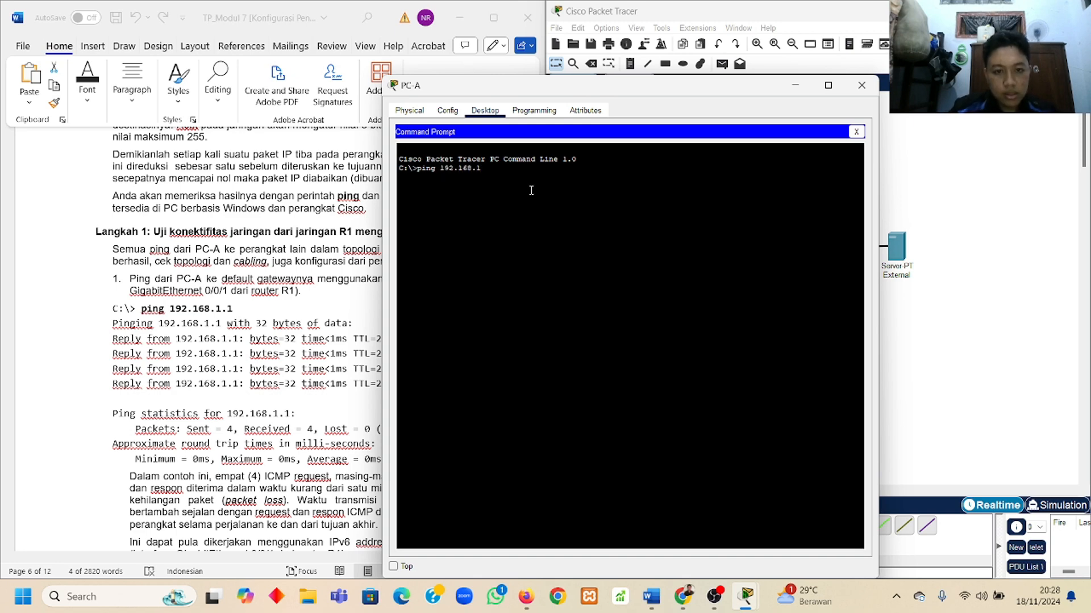
key("Return")
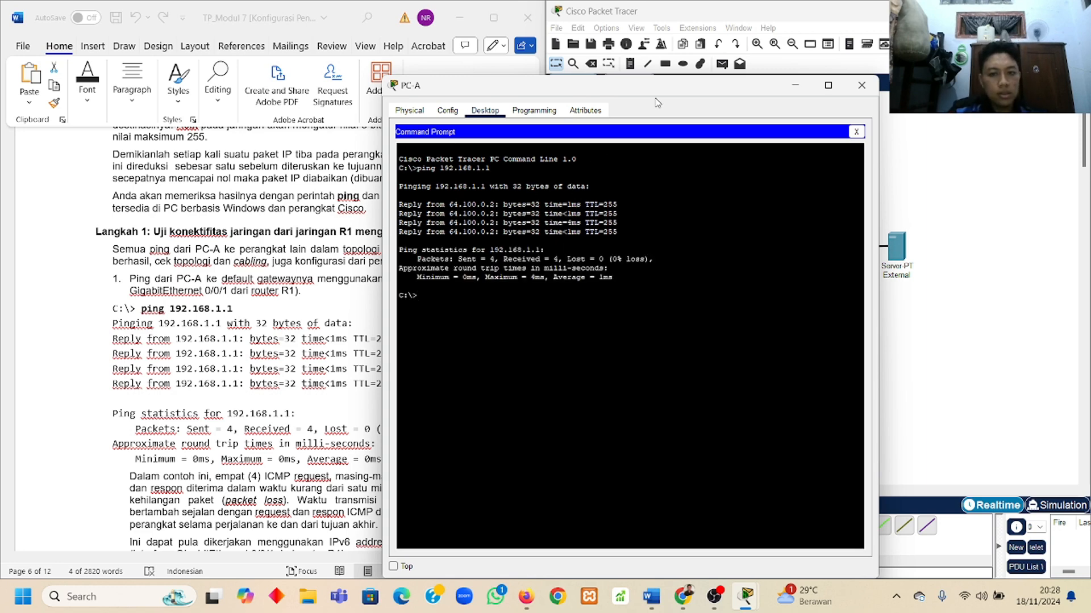
Copy the IPv6 gateway address 2001:db8:acad:1::1 from the lab document and ping it from PC-A's Command Prompt
left_click_drag(657, 85, 786, 70)
scroll(413, 293, "down", 1)
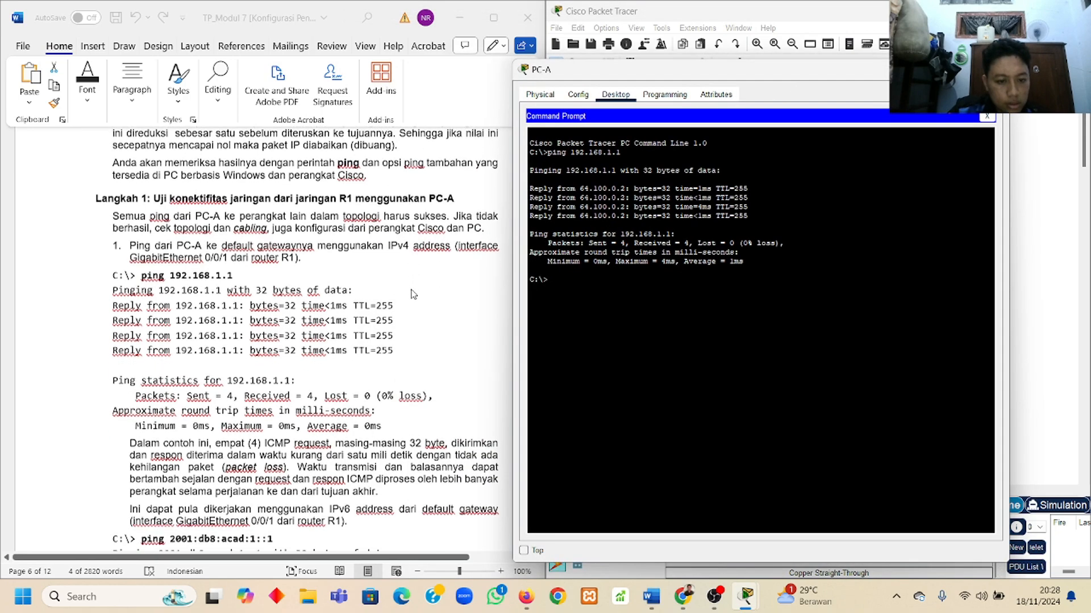
scroll(412, 293, "down", 2)
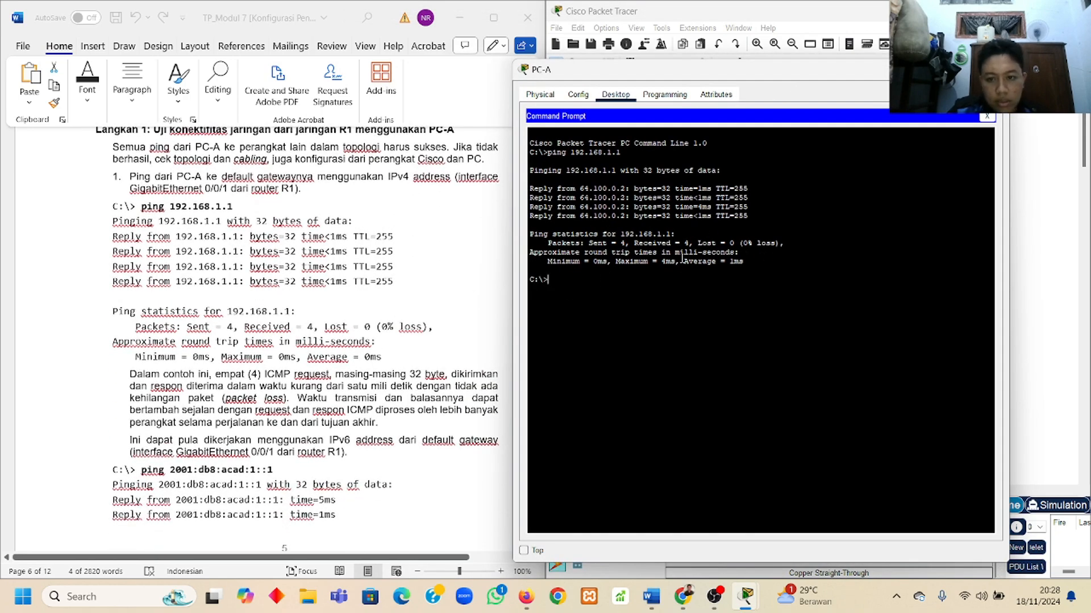
scroll(449, 302, "down", 2)
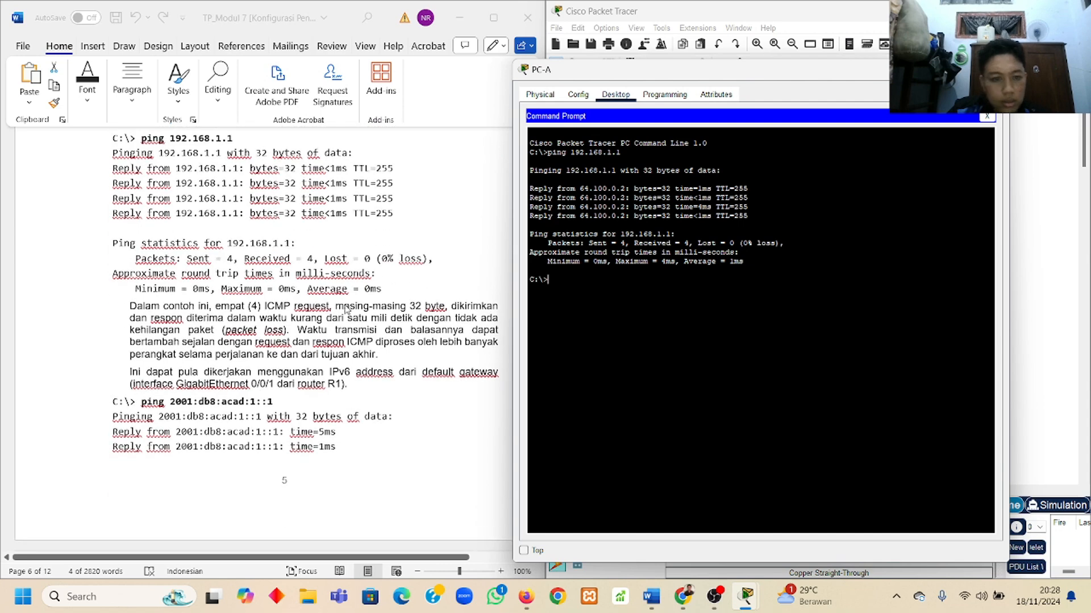
scroll(203, 279, "down", 1)
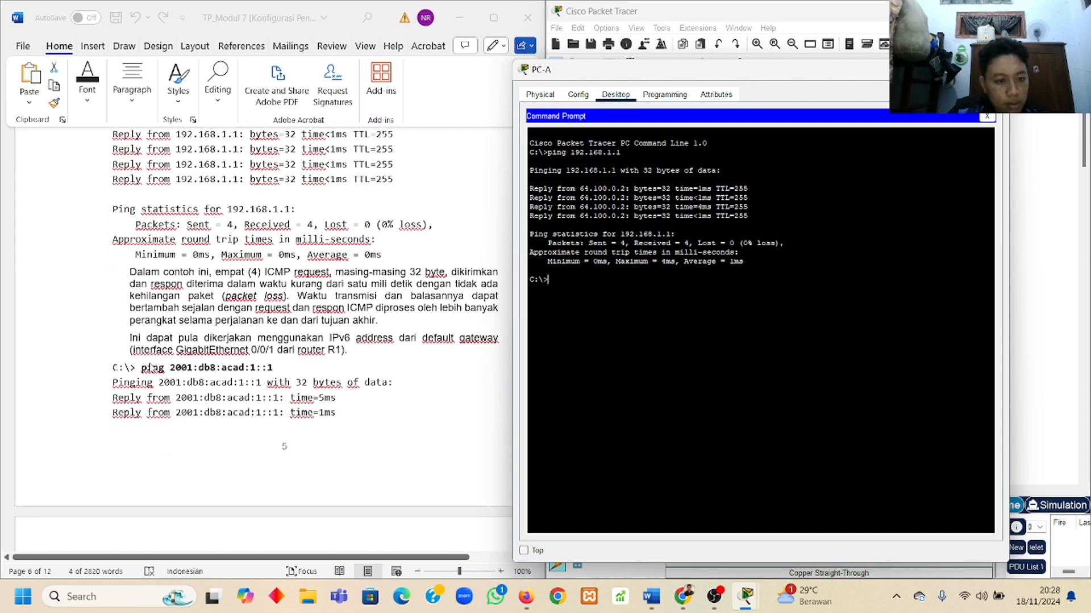
left_click(173, 370)
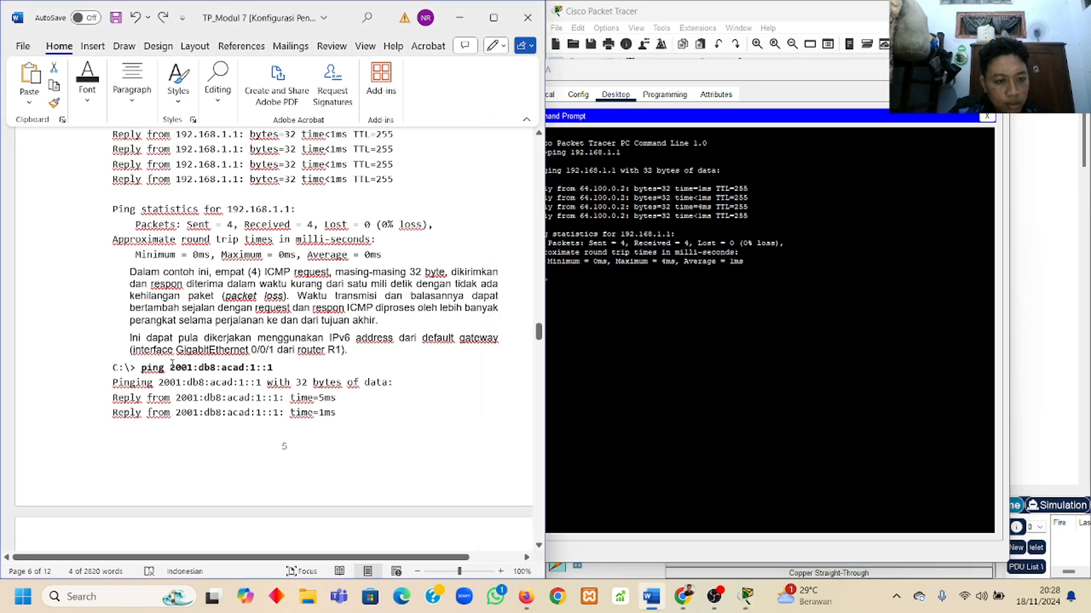
left_click_drag(173, 364, 277, 364)
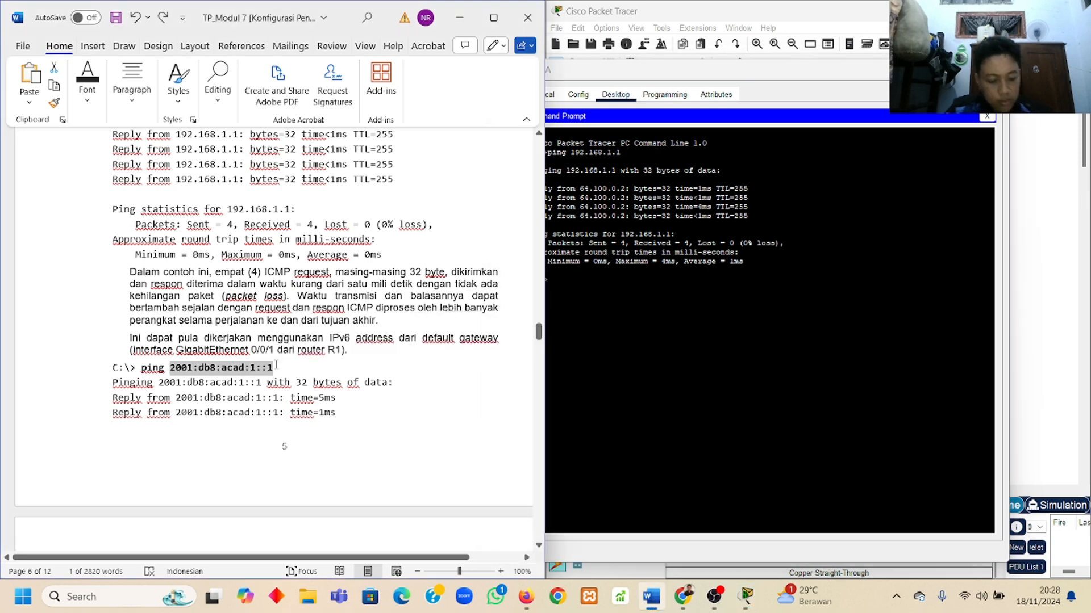
key("ctrl+c")
left_click(594, 286)
right_click(594, 285)
left_click(622, 312)
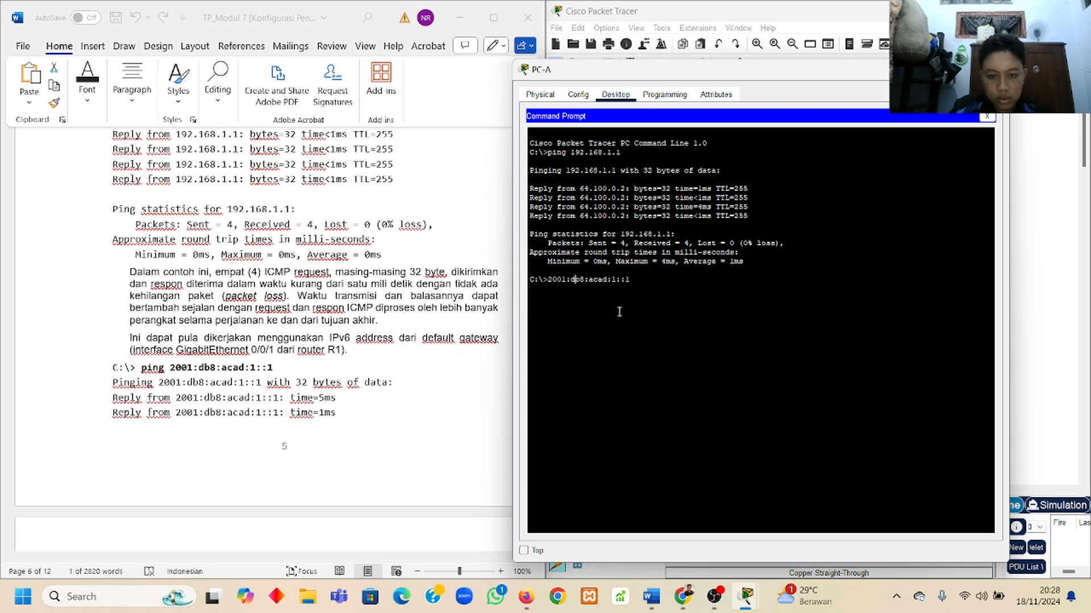
key("Home")
type("ping")
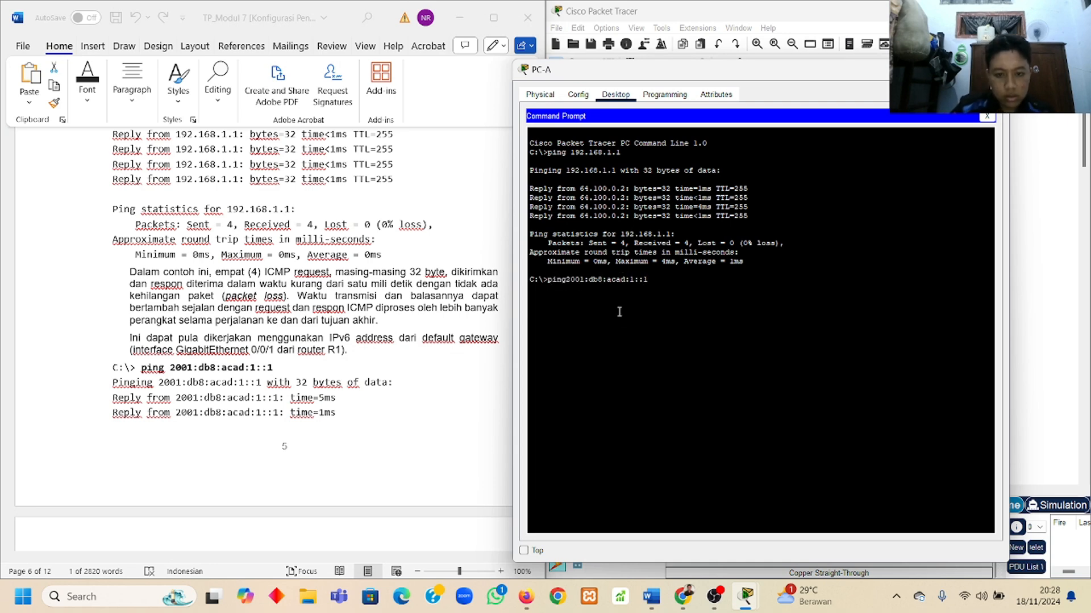
key("Return")
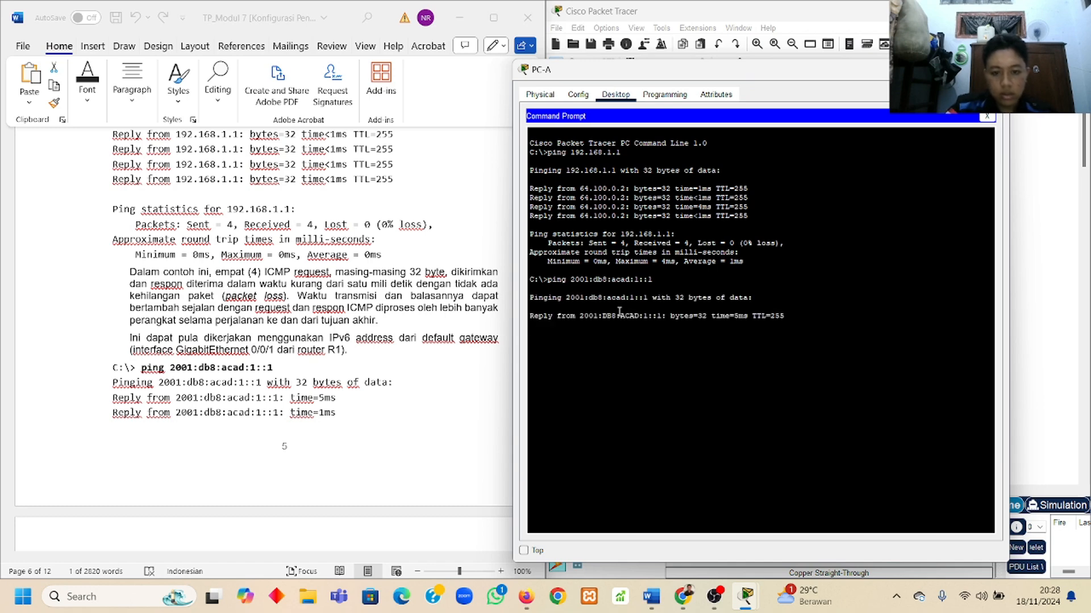
Read task 2 of the ping exercise and examine its table of destinations, average round trip time and TTL / Hop Limit
left_click_drag(785, 74, 837, 58)
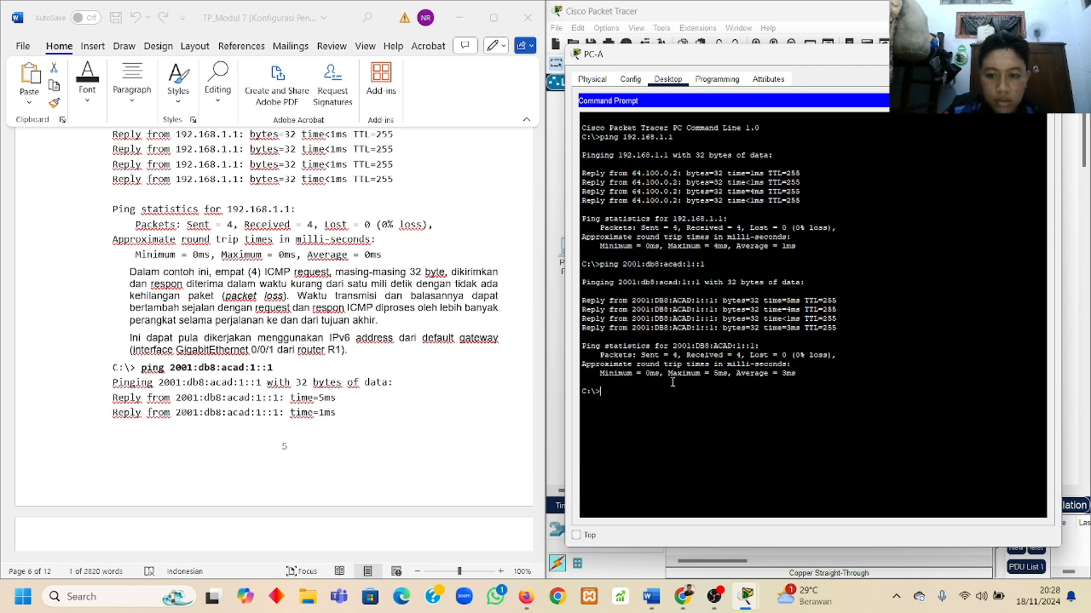
scroll(331, 390, "down", 8)
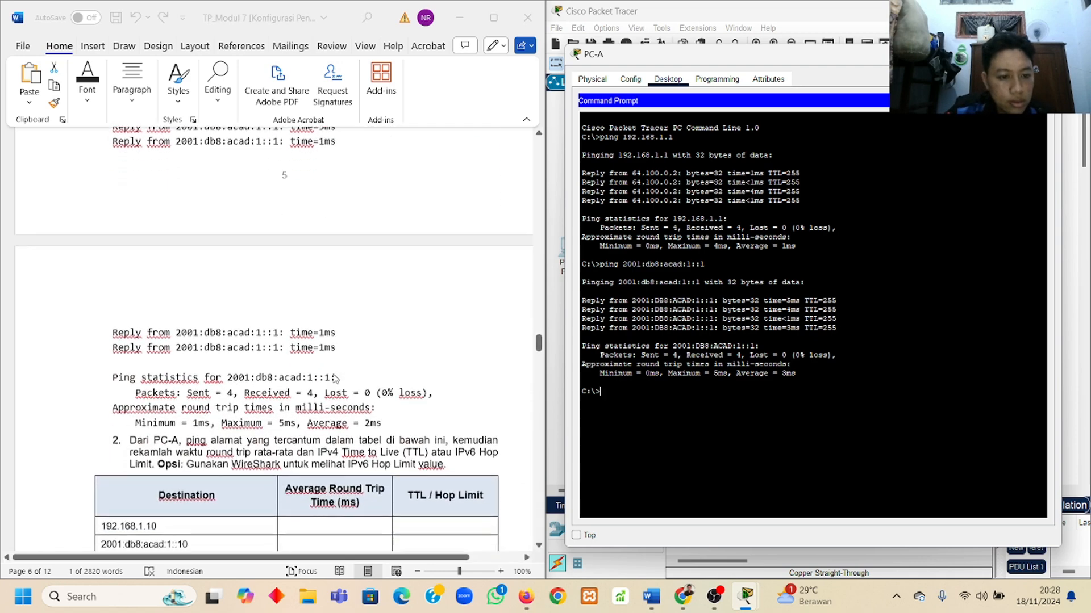
scroll(334, 377, "down", 1)
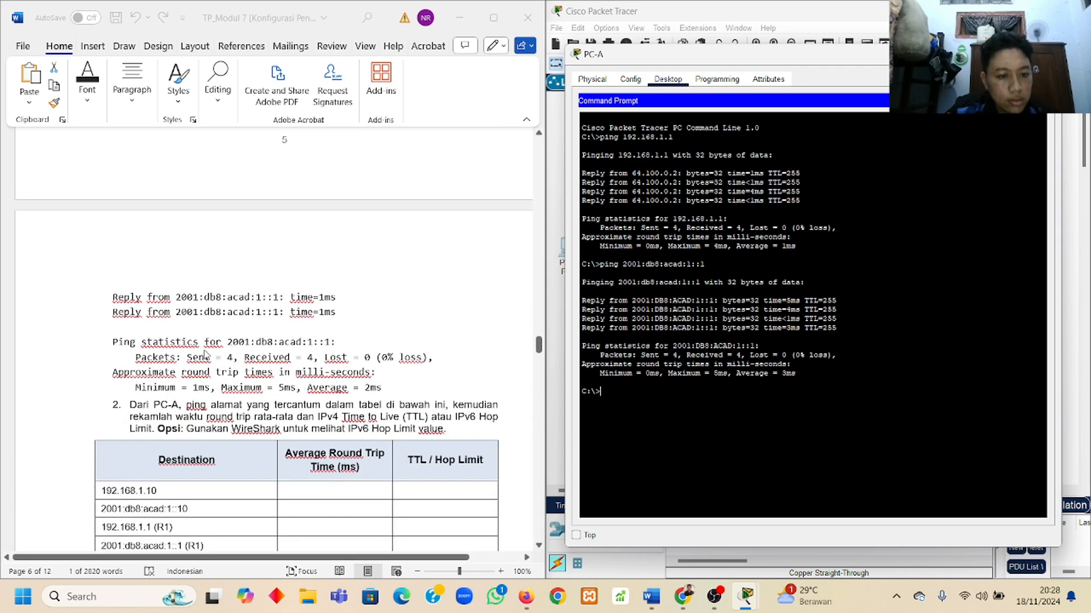
scroll(206, 355, "down", 2)
scroll(206, 355, "down", 1)
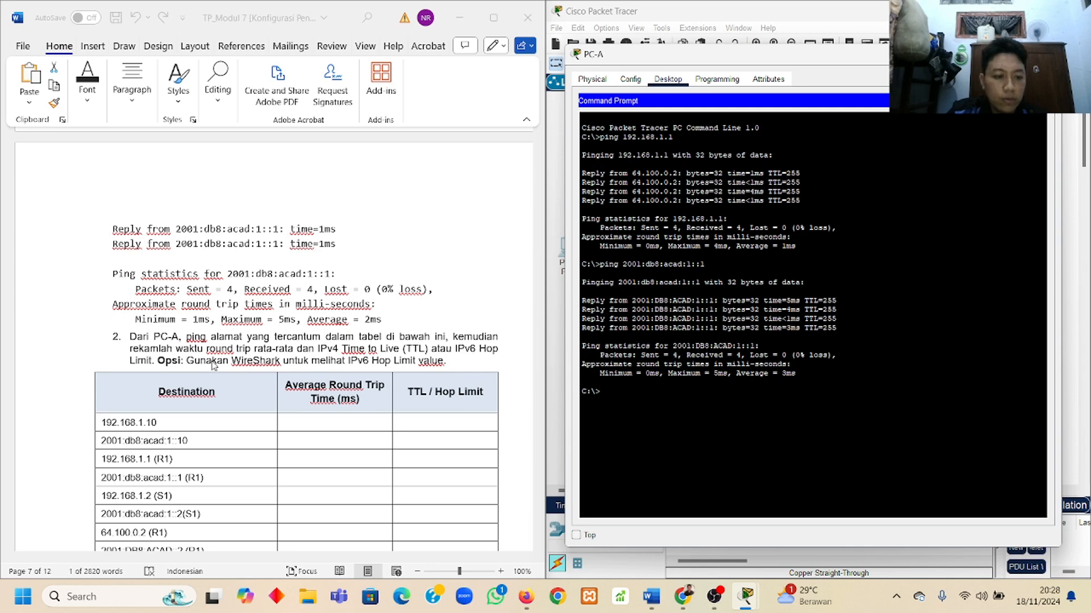
scroll(293, 359, "down", 2)
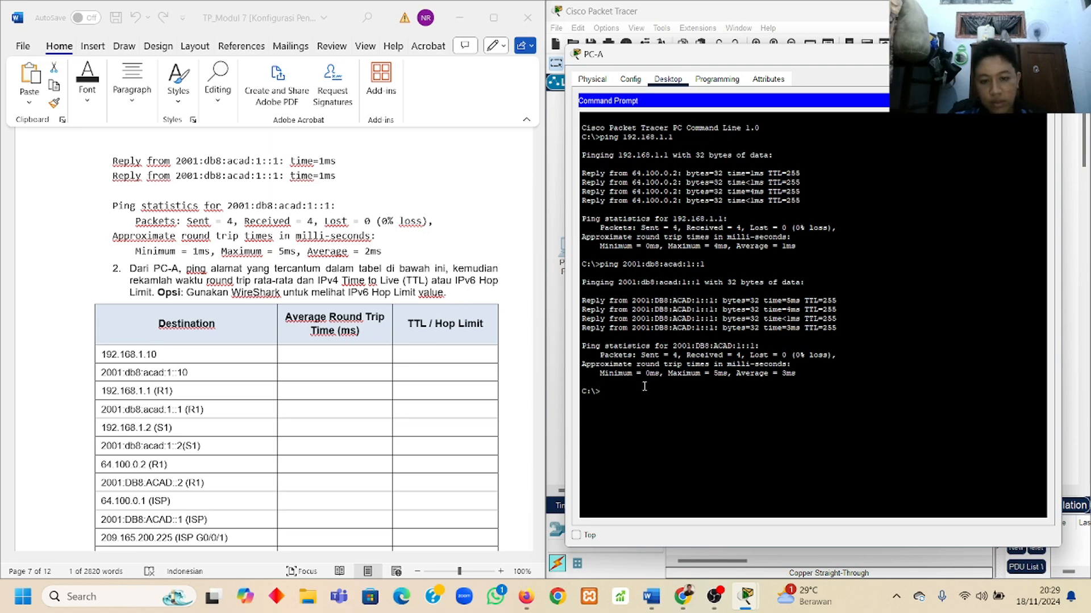
scroll(340, 329, "down", 3)
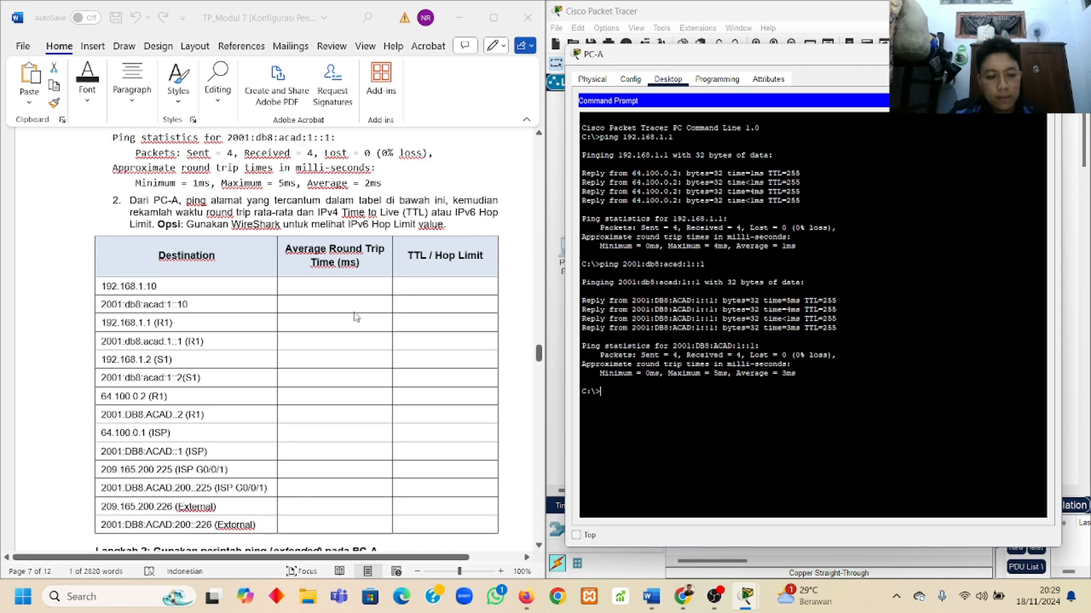
Copy the destination 192.168.1.10 from the lab document's table and ping it from PC-A's Command Prompt
left_click(105, 288)
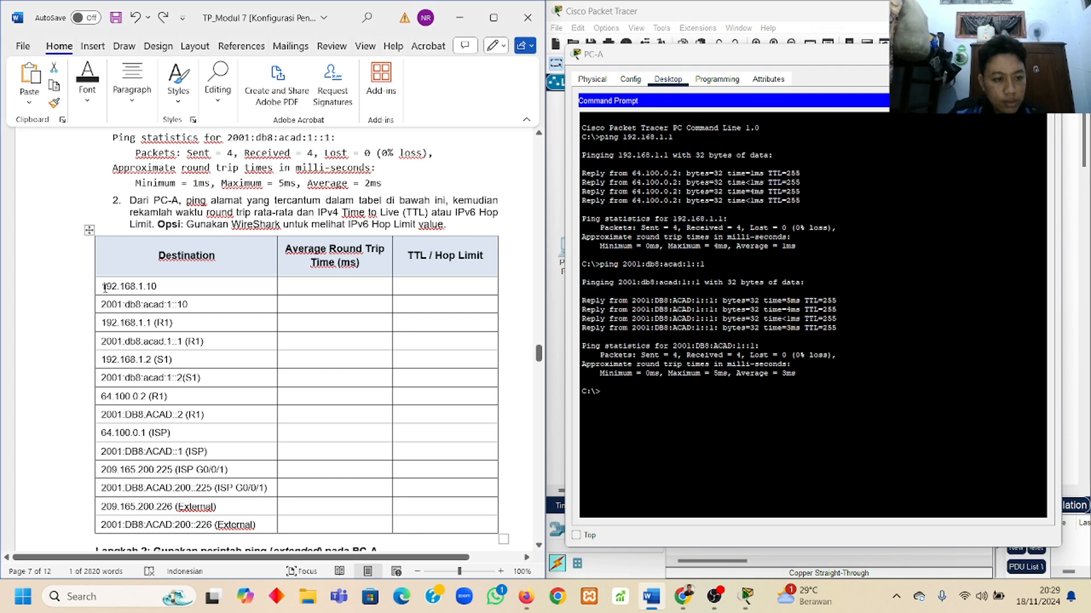
mouse_move(107, 288)
left_mouse_down()
mouse_move(132, 273)
mouse_move(153, 286)
mouse_move(103, 286)
mouse_move(113, 341)
mouse_move(122, 287)
left_mouse_up()
left_click(130, 286)
left_click(152, 286)
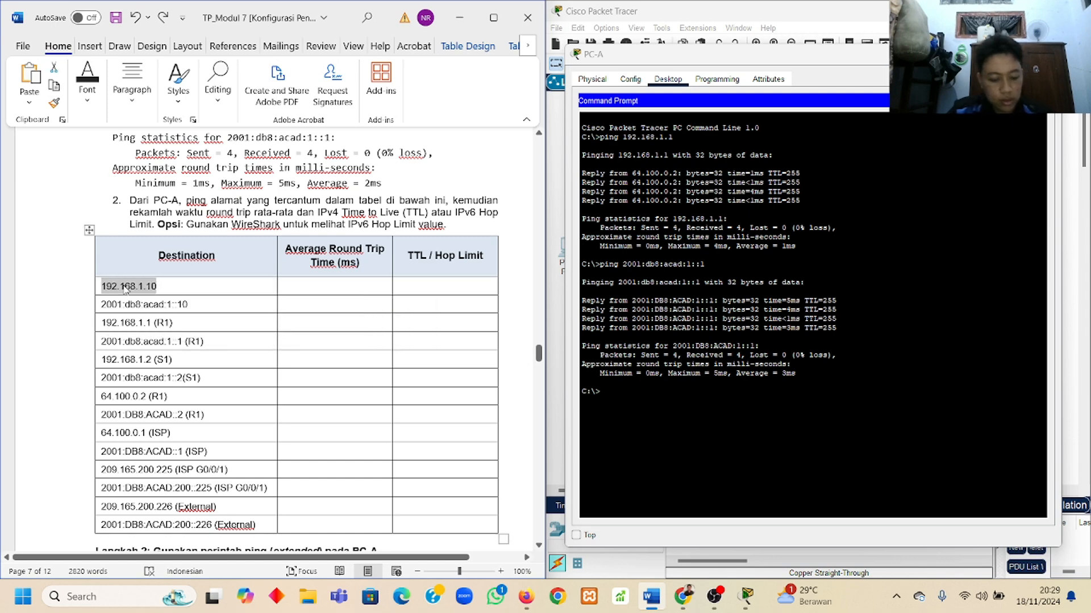
left_click(659, 391)
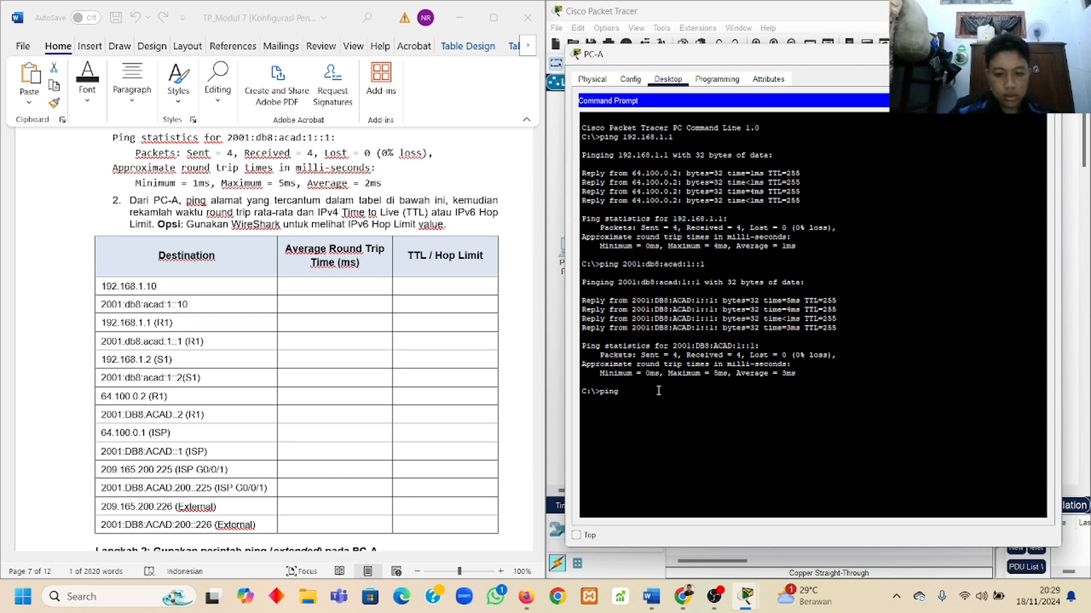
right_click(658, 391)
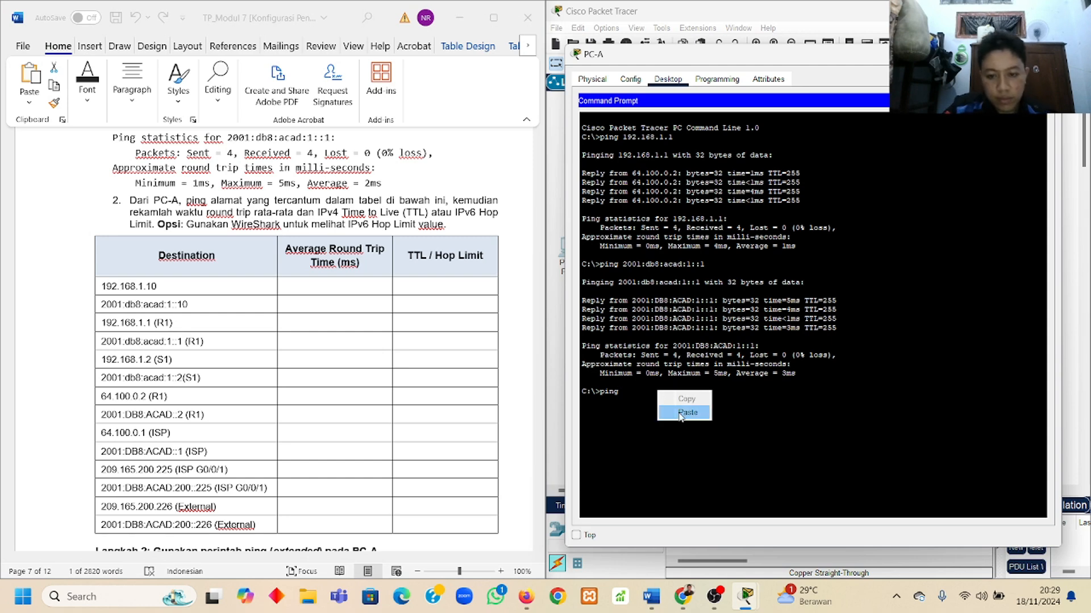
type("ping")
key("ctrl+v")
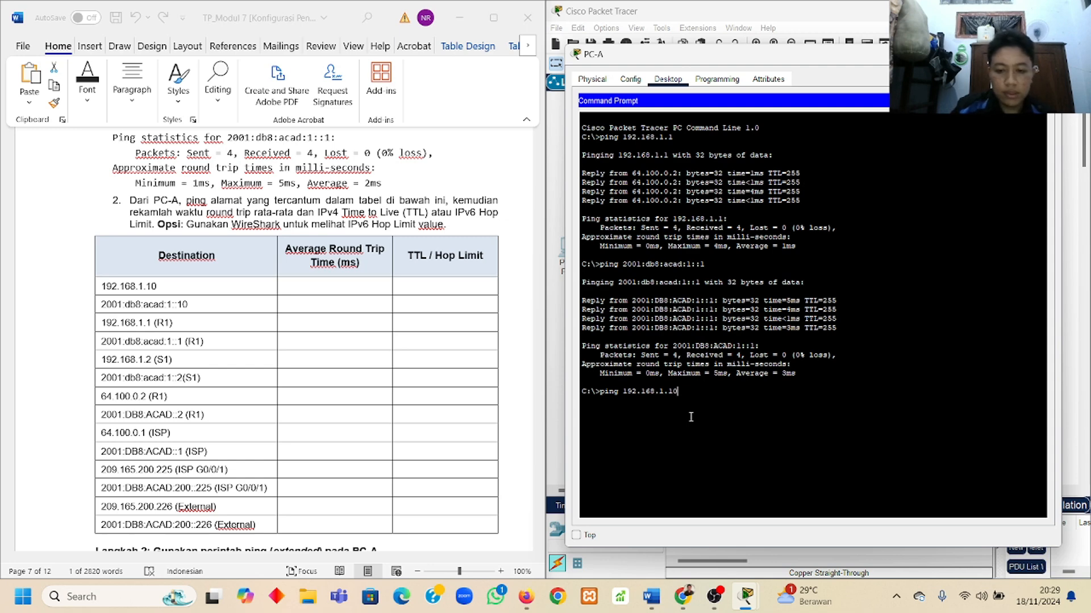
key("Return")
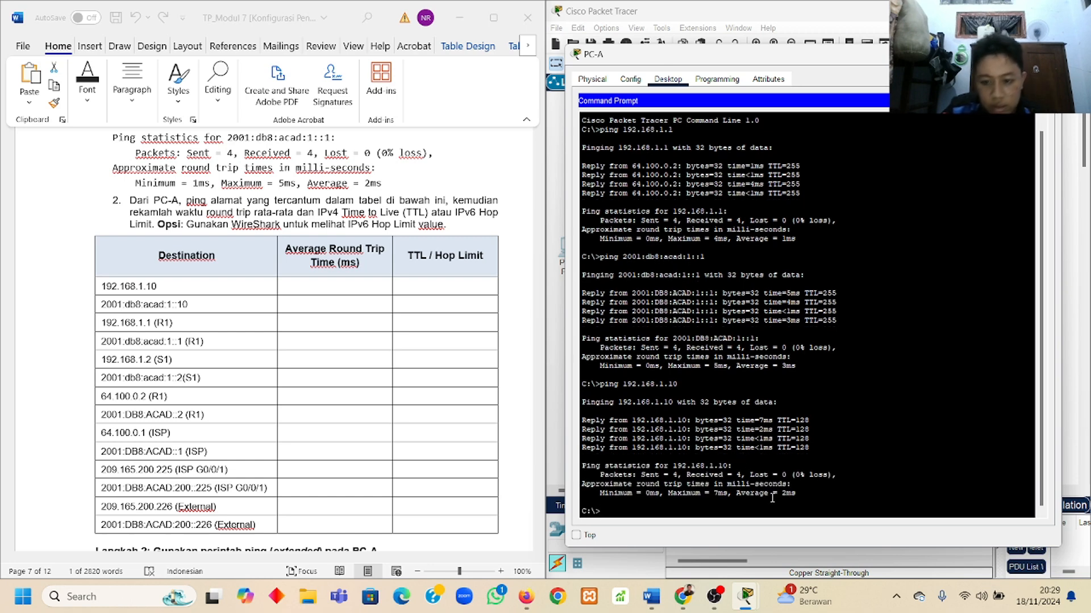
Enter 2ms as the average round trip time for 192.168.1.10 in the lab document's table
left_click(344, 284)
left_click(286, 288)
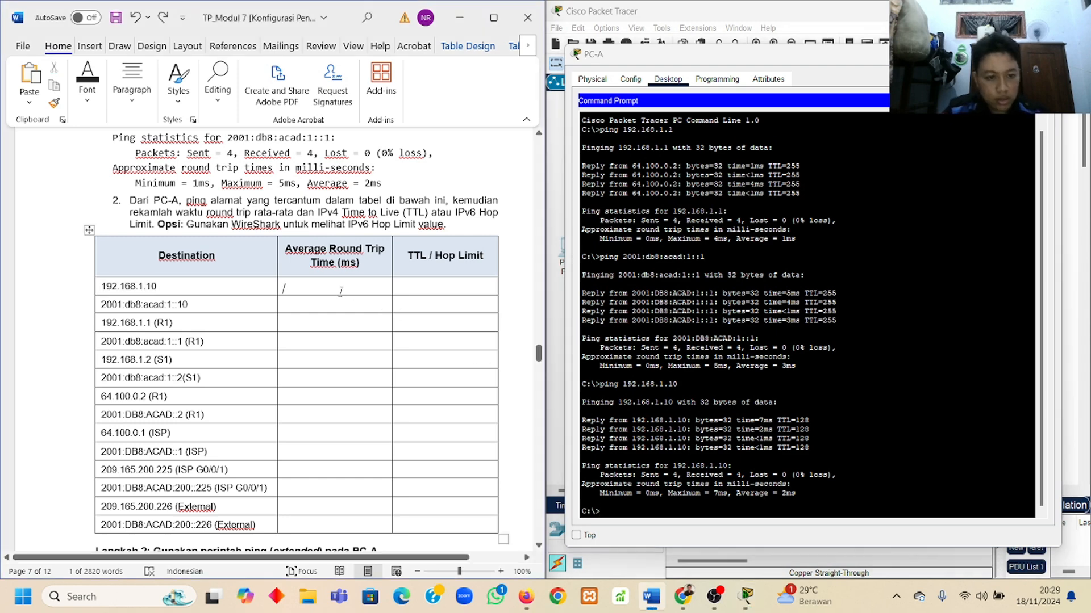
type("2ms")
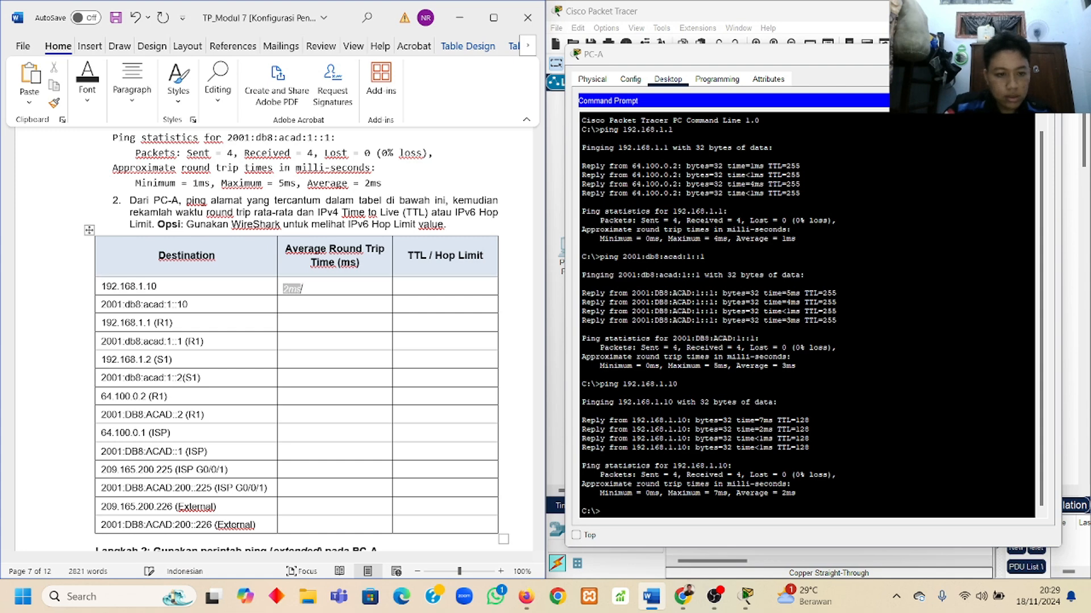
Change the font colour of the 2ms entry in the 192.168.1.10 row to black
left_click_drag(314, 290, 282, 290)
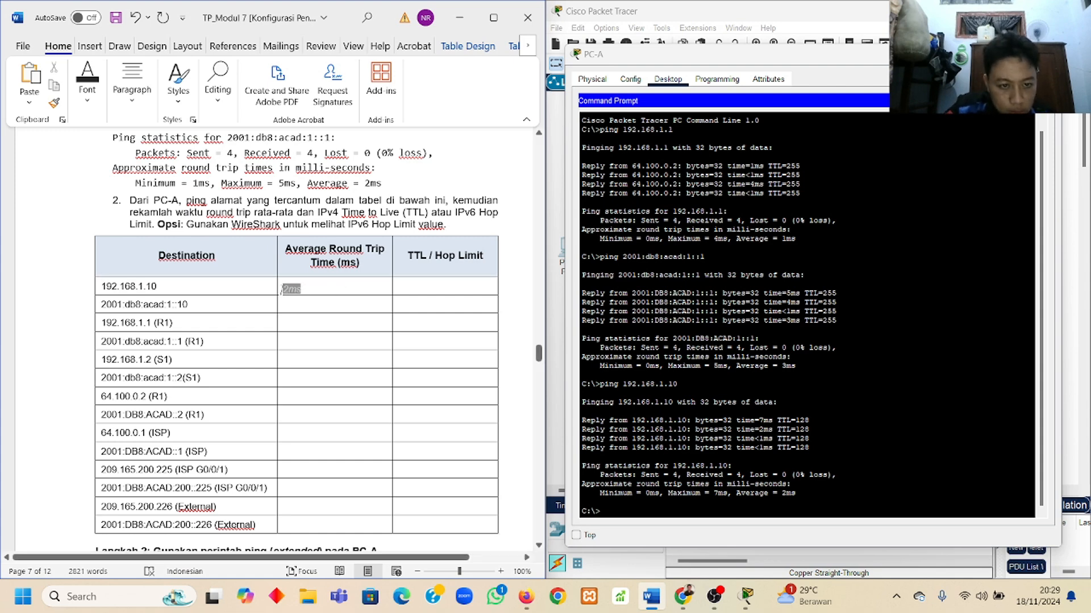
left_click(411, 312)
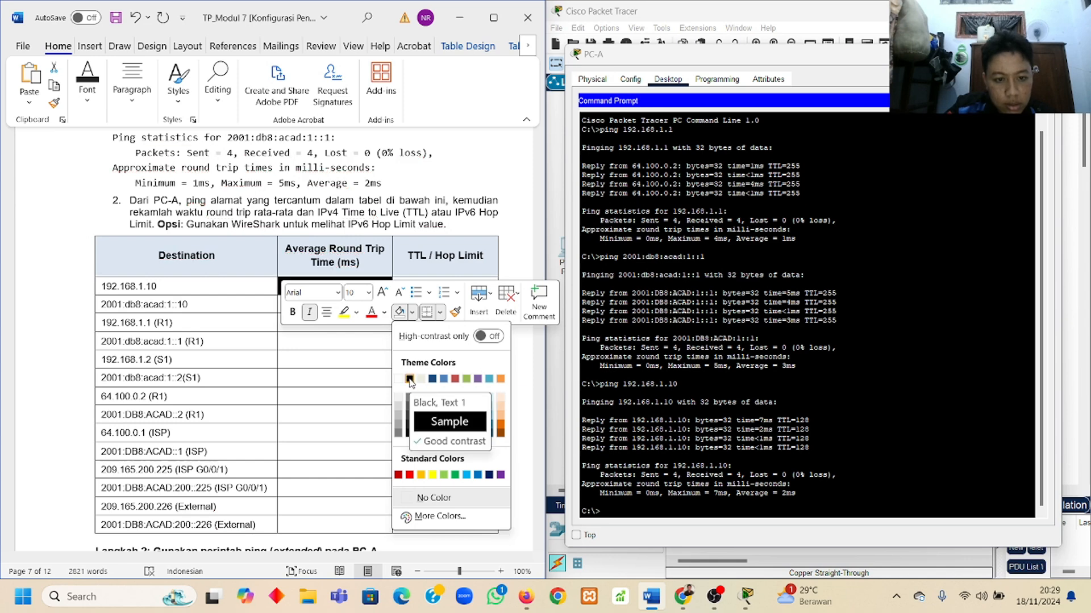
left_click(384, 312)
left_click(390, 362)
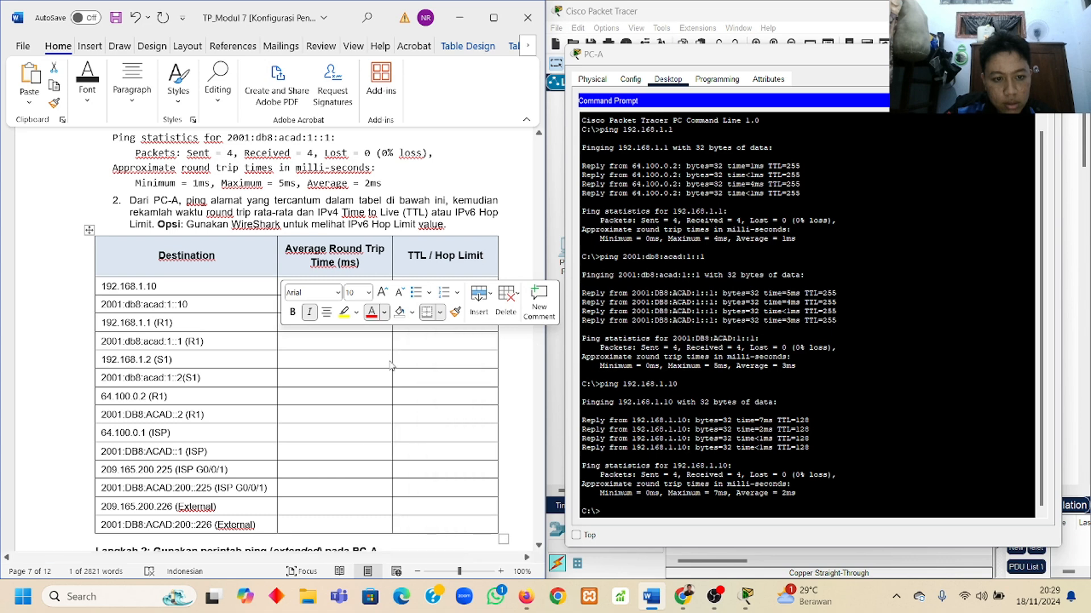
left_click(325, 291)
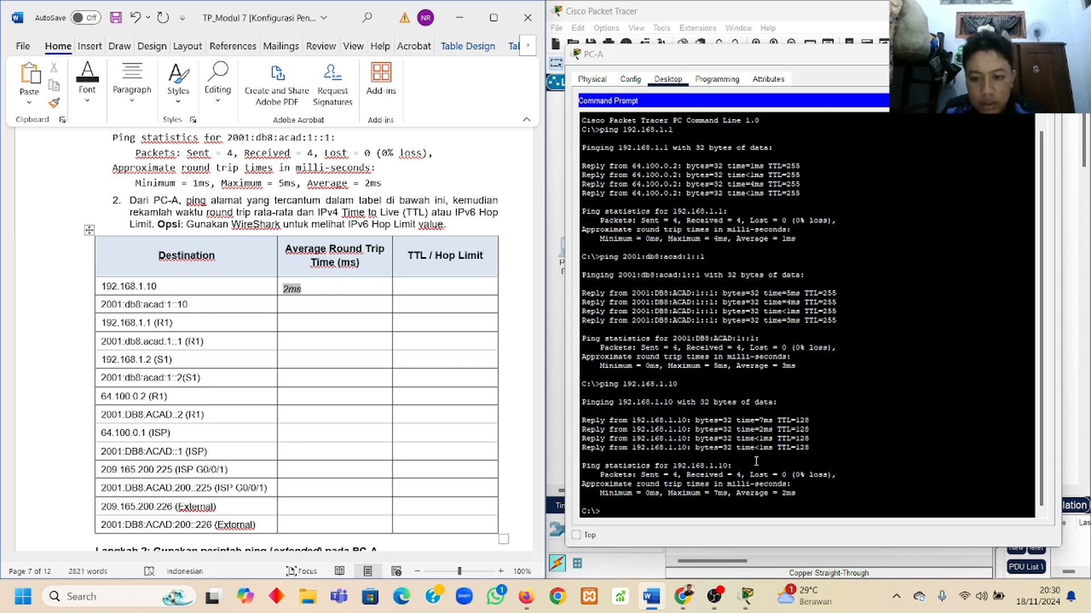
Enter 128 as the TTL for 192.168.1.10 and make the text in both result columns black
type("128")
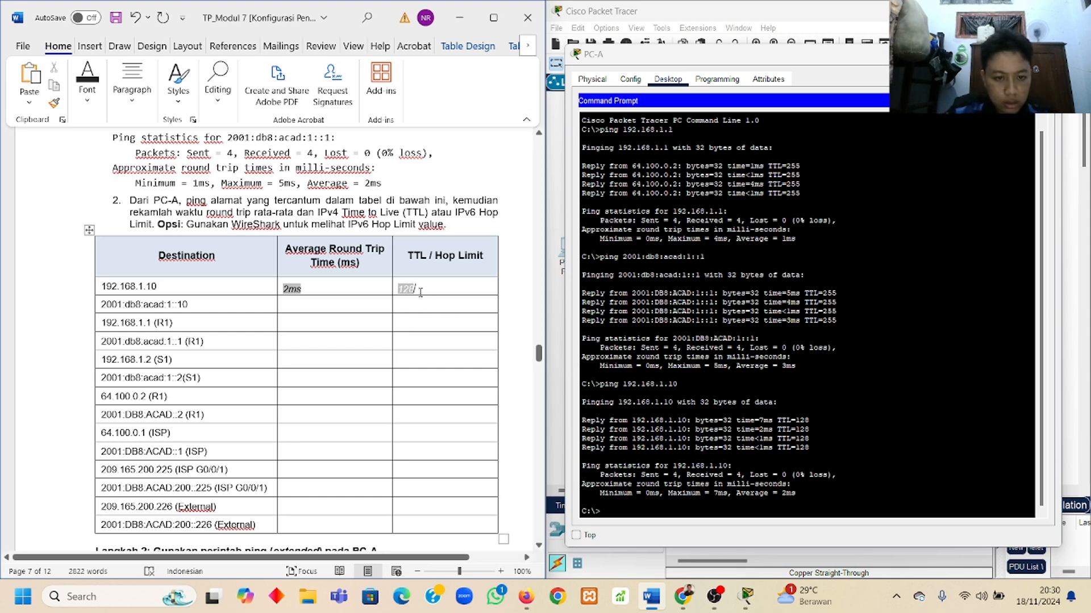
left_click_drag(421, 292, 443, 527)
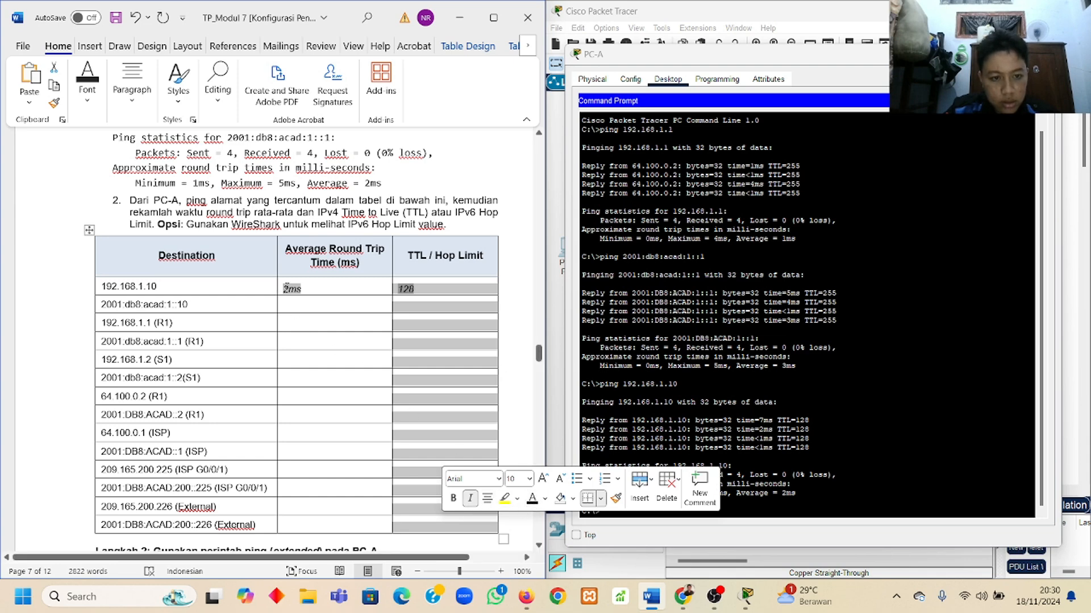
left_click_drag(286, 288, 364, 525)
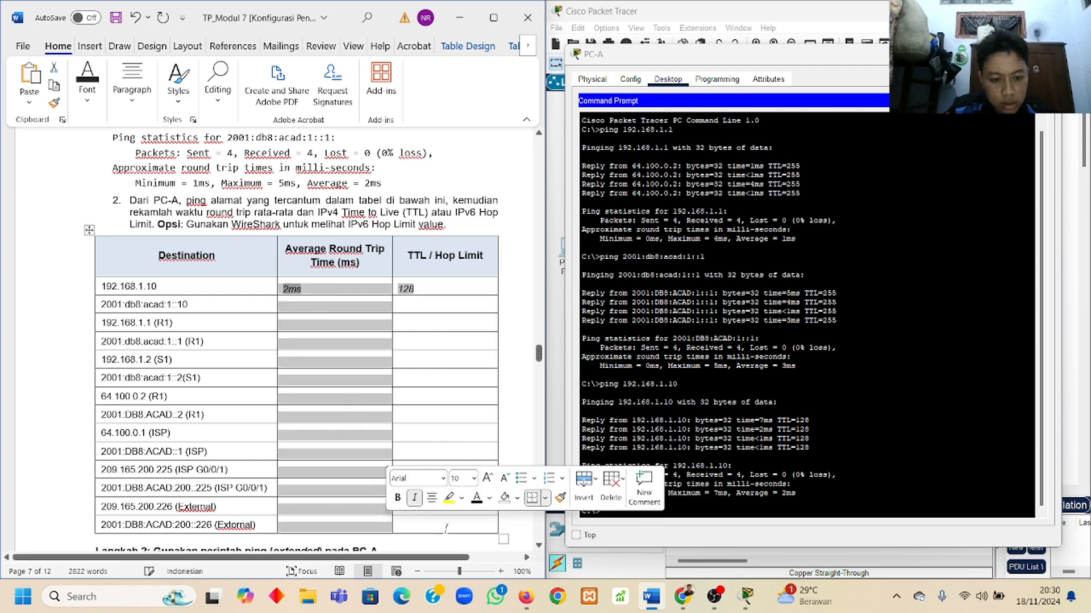
left_click(339, 293)
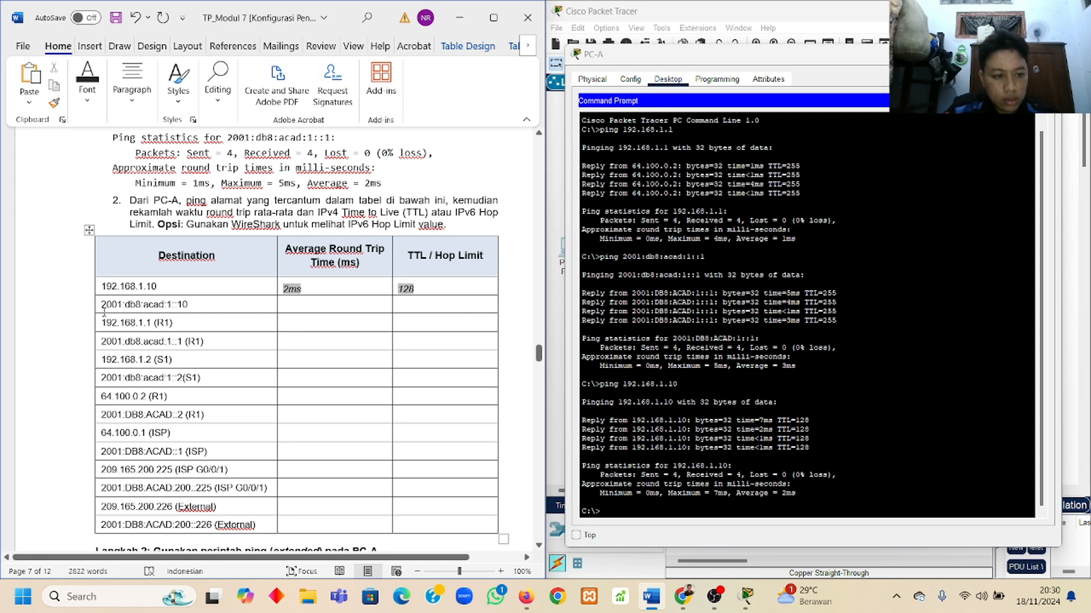
Copy the address 2001:db8:acad:1::10 from the table and ping it from PC-A's command prompt in Packet Tracer
mouse_move(102, 307)
left_mouse_down()
mouse_move(188, 307)
mouse_move(101, 305)
left_mouse_up()
key("ctrl+c")
left_click(189, 304)
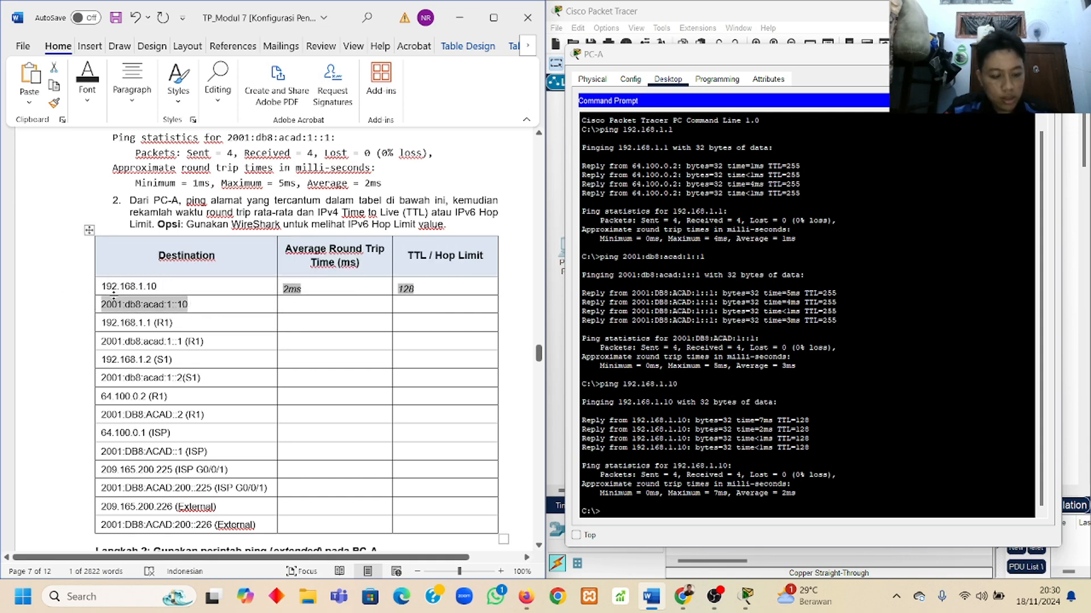
left_click(709, 509)
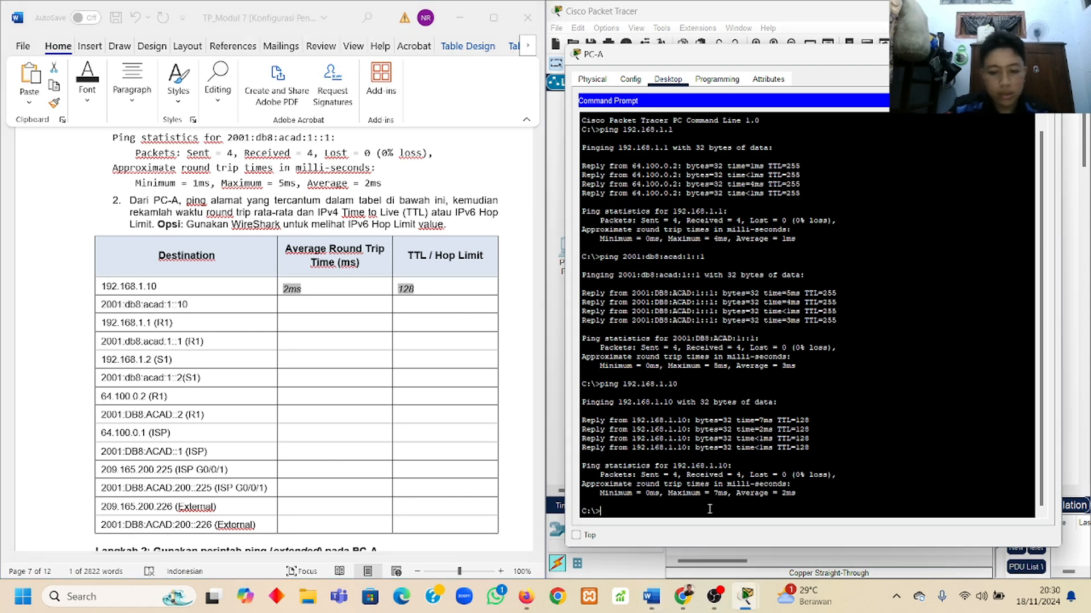
type("ping")
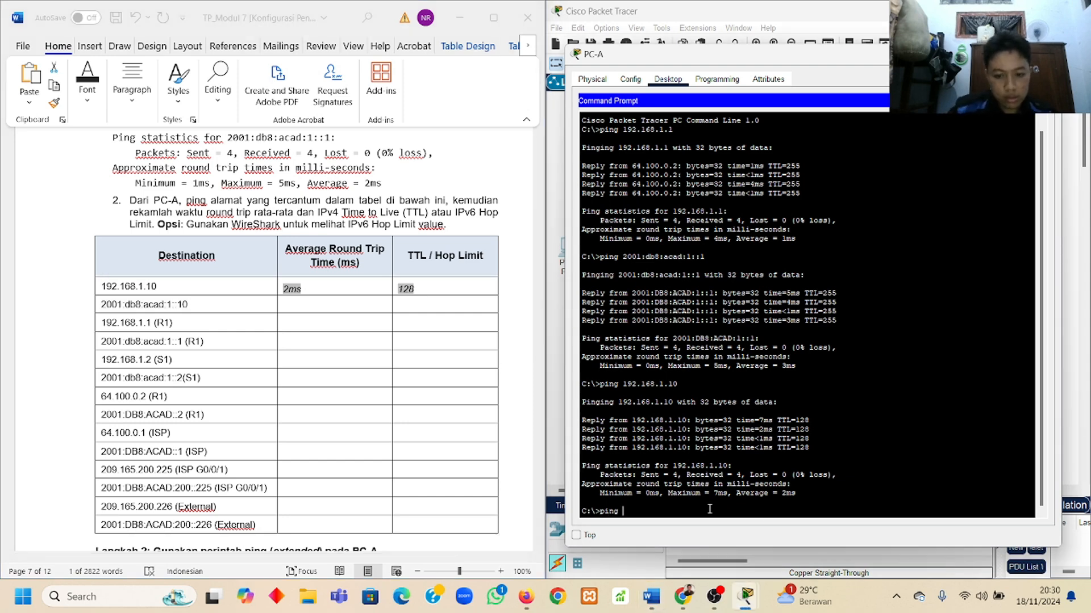
right_click(708, 509)
left_click(727, 532)
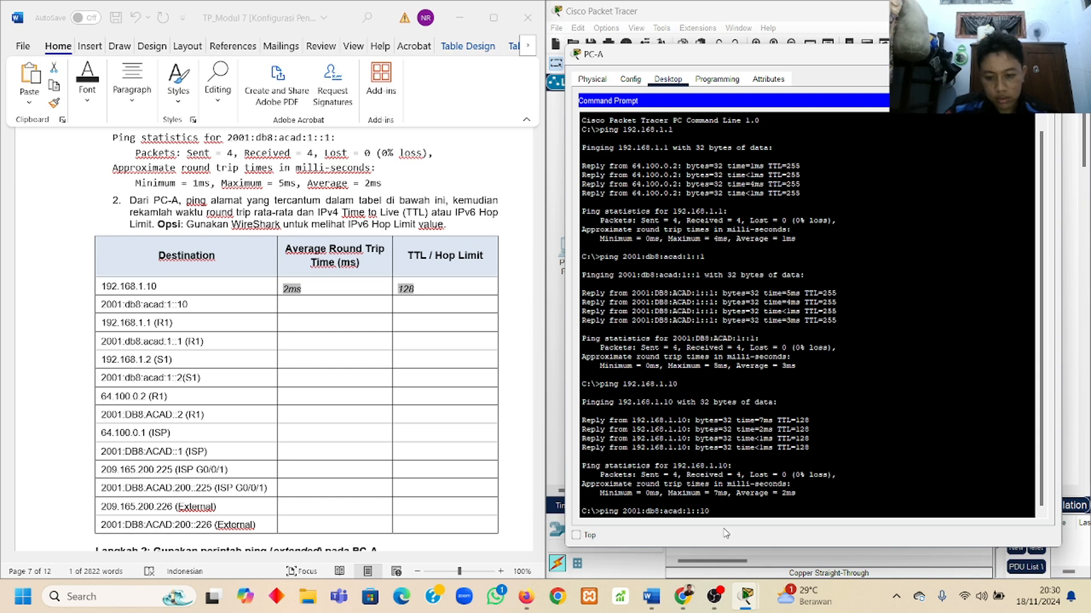
key("Return")
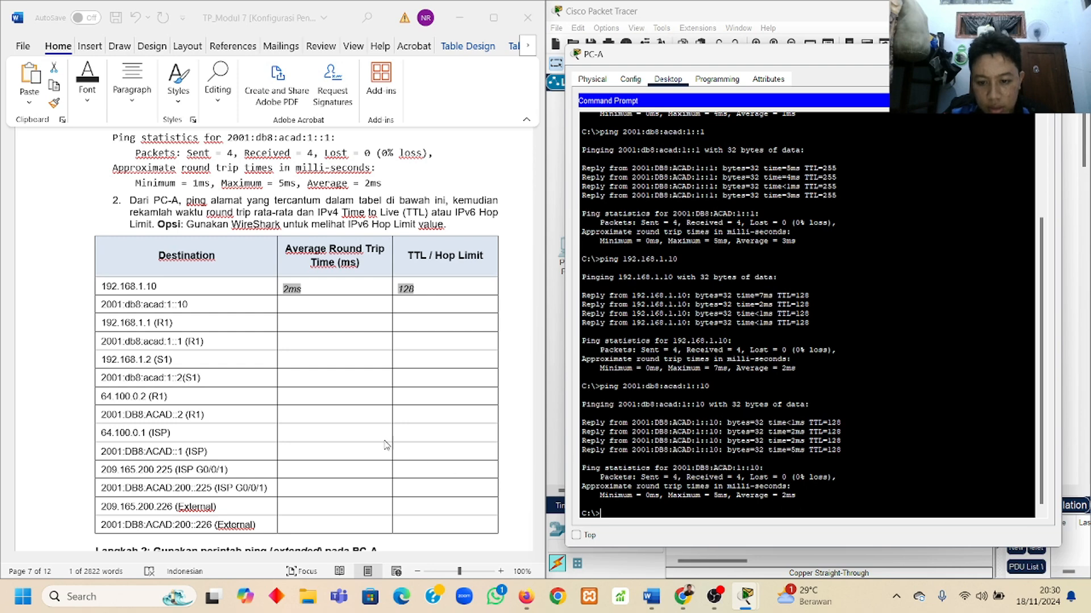
In the Word table, record an average round trip time of 2ms and TTL 128 for 2001:db8:acad:1::10
left_click(324, 306)
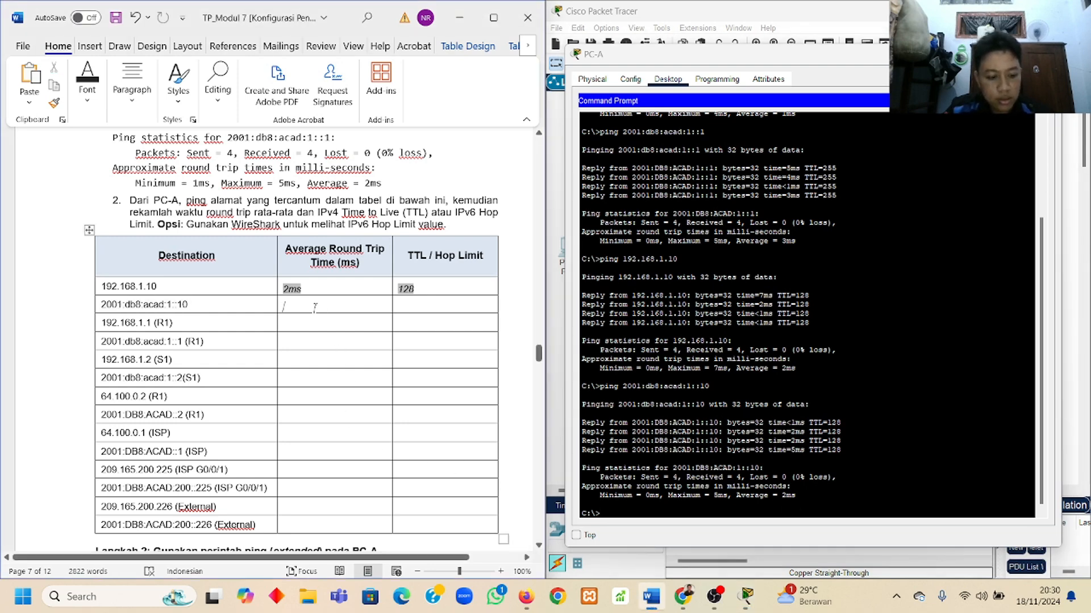
type("2ms")
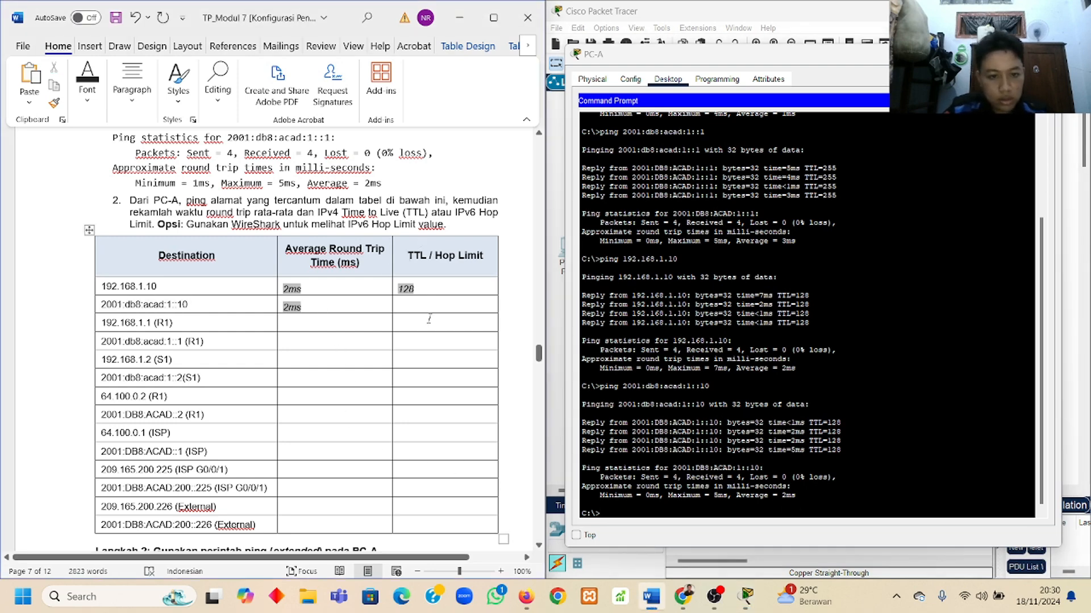
type("128")
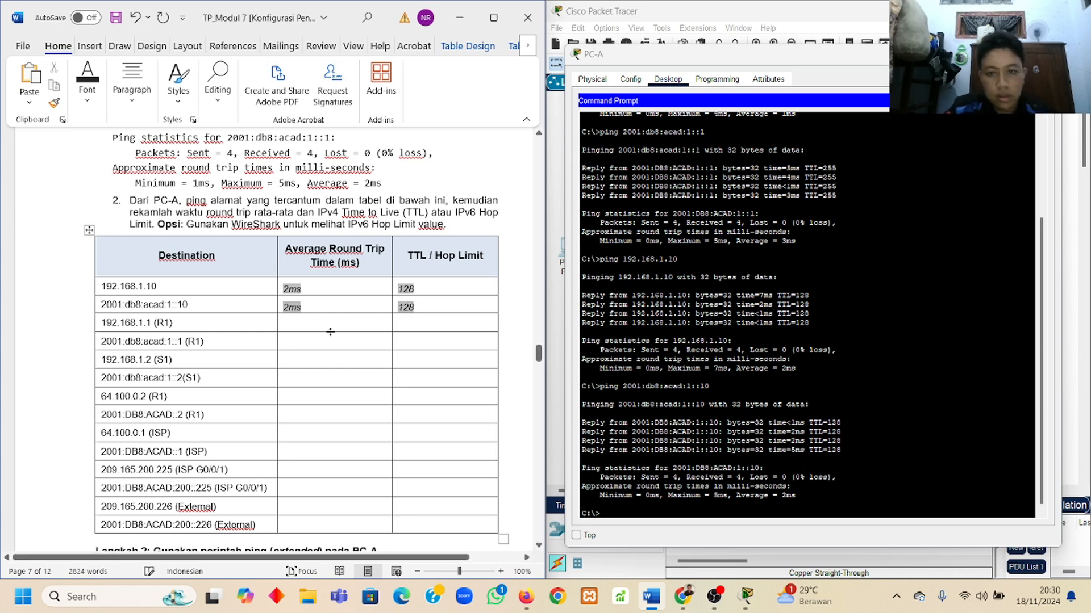
Ping R1's address 192.168.1.1, copied from the Word table, from PC-A's command prompt in Packet Tracer
left_click(639, 512)
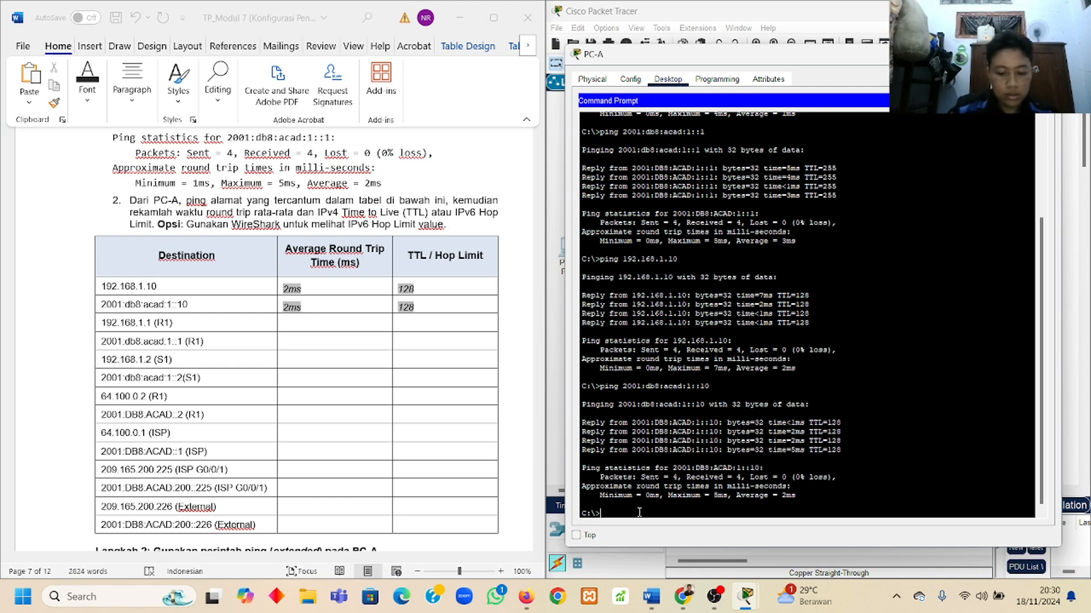
type("ping")
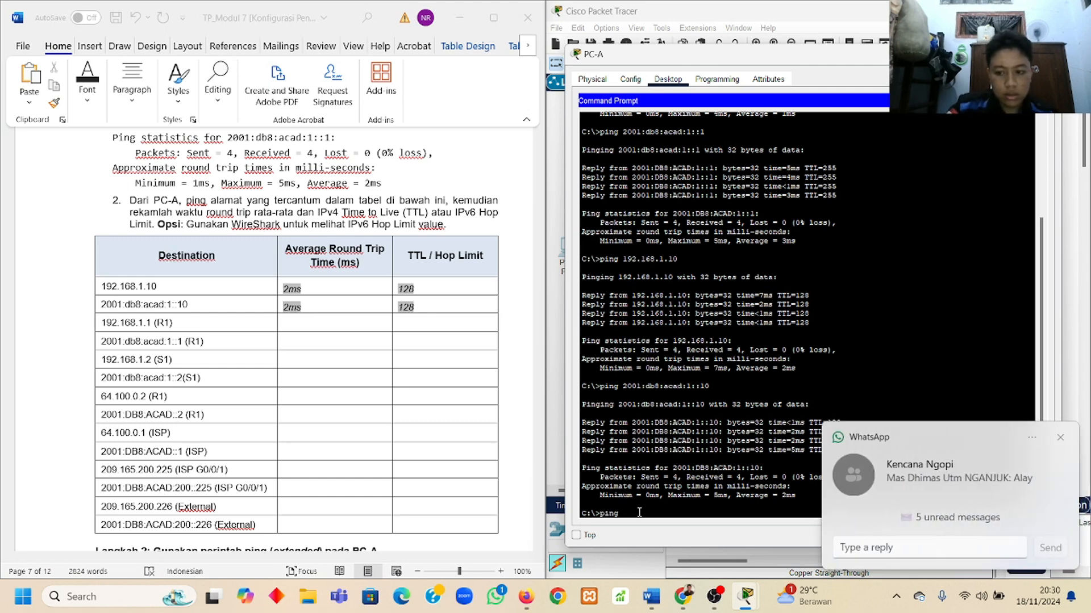
left_click(1060, 437)
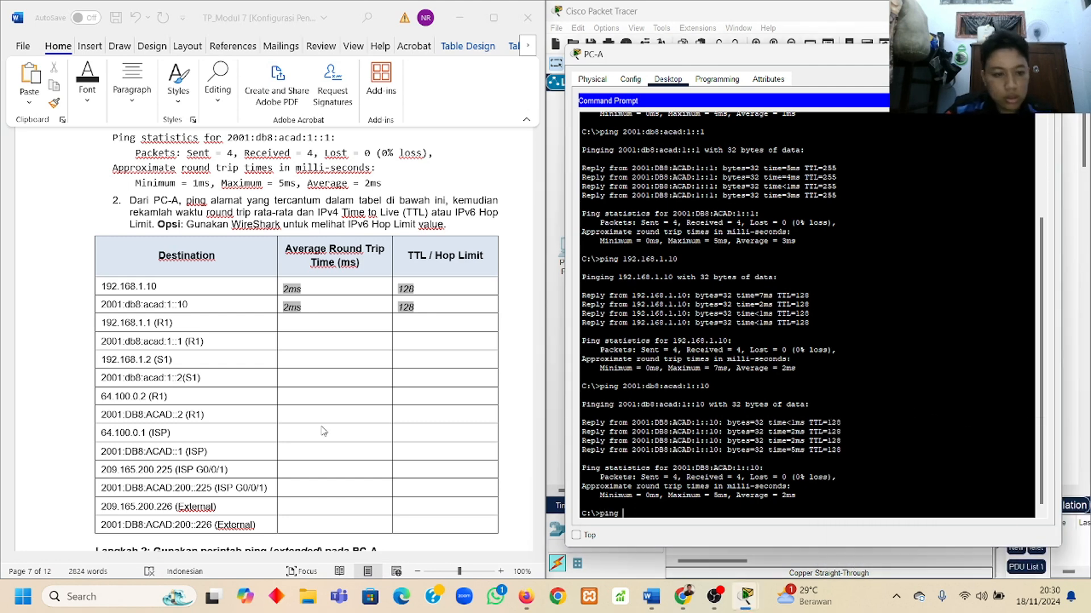
left_click(111, 323)
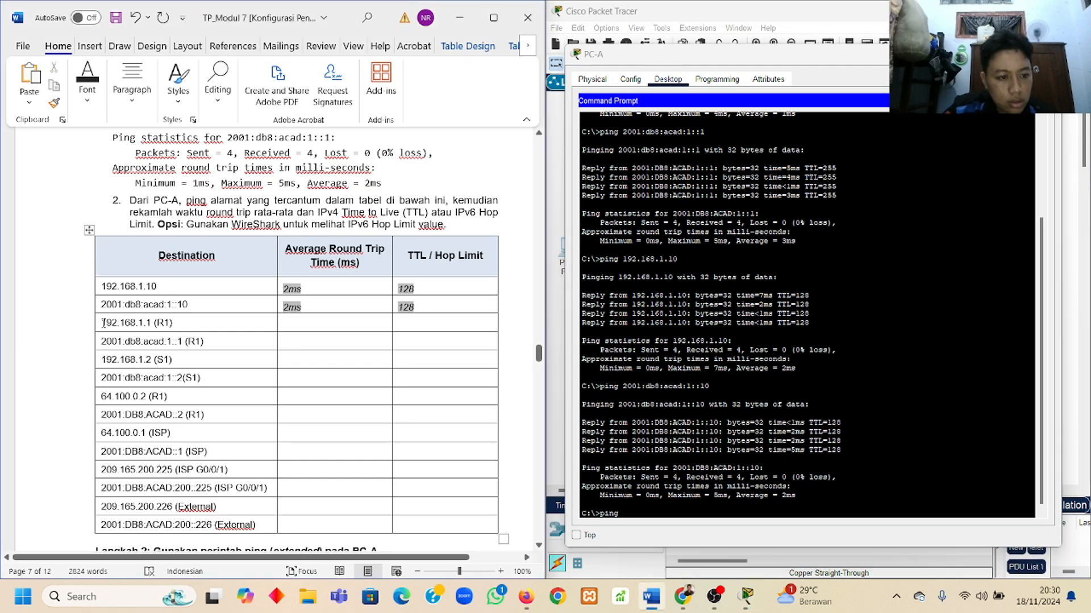
left_click_drag(102, 323, 149, 323)
key("ctrl+c")
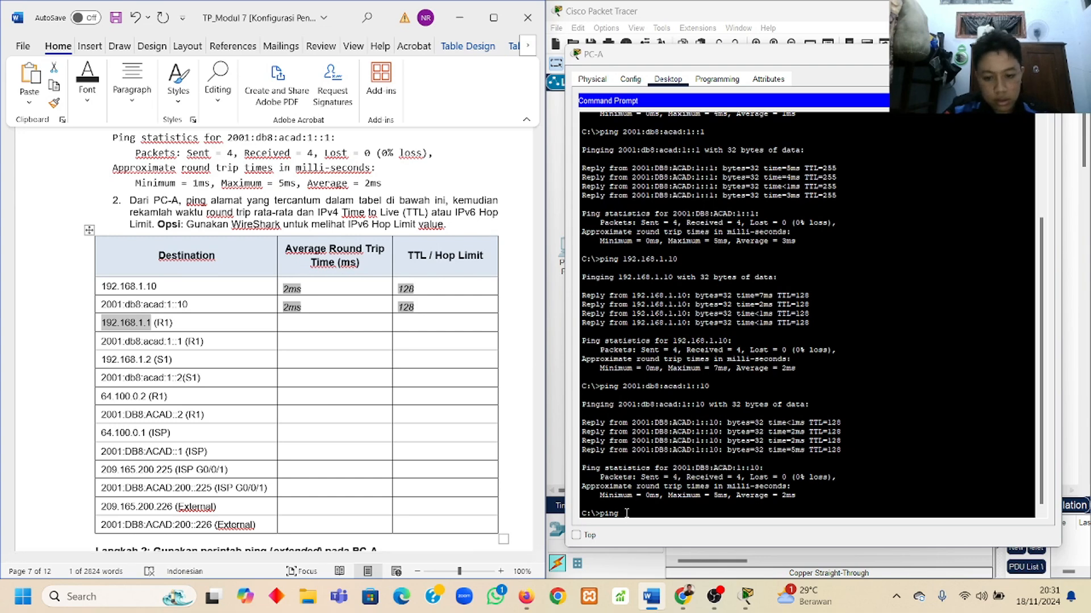
left_click(632, 509)
right_click(630, 509)
left_click(623, 514)
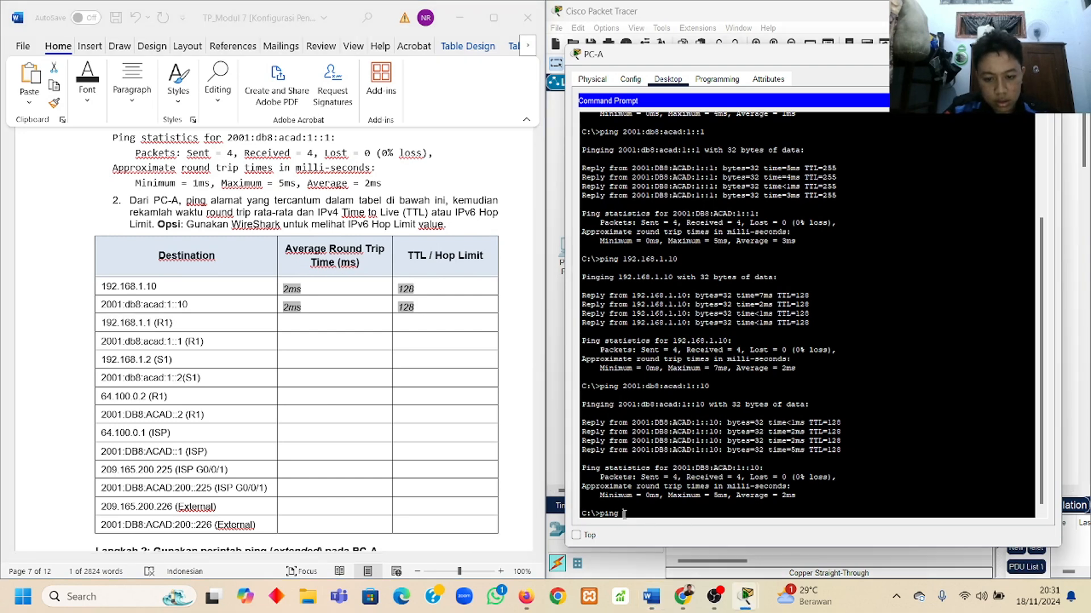
right_click(624, 515)
left_click(658, 537)
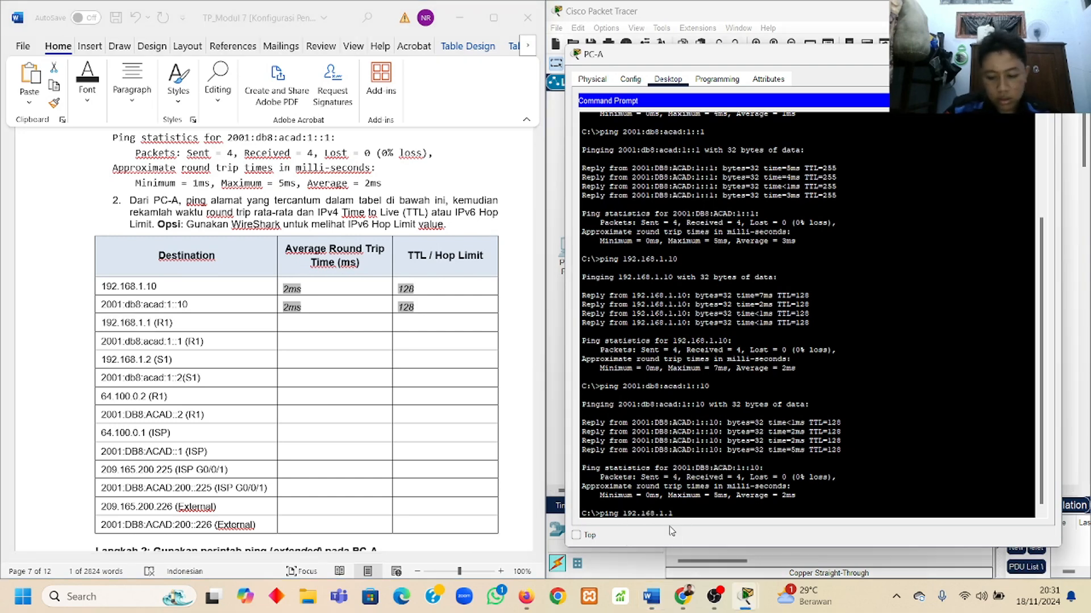
key("Return")
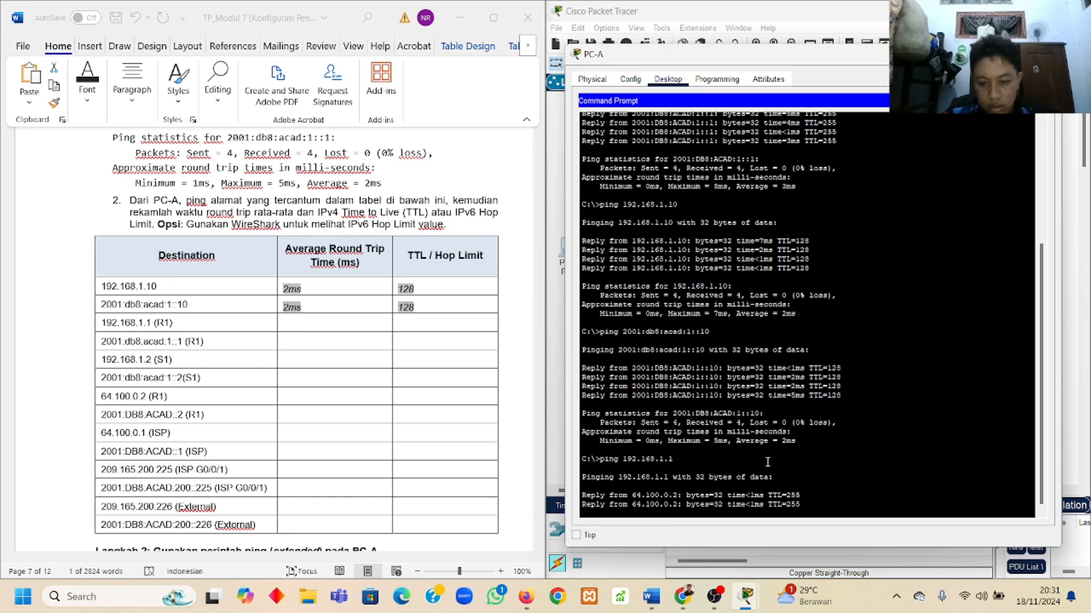
In the Word table, record TTL 255 and an average round trip time of 0ms for 192.168.1.1 (R1)
left_click(416, 328)
type("25")
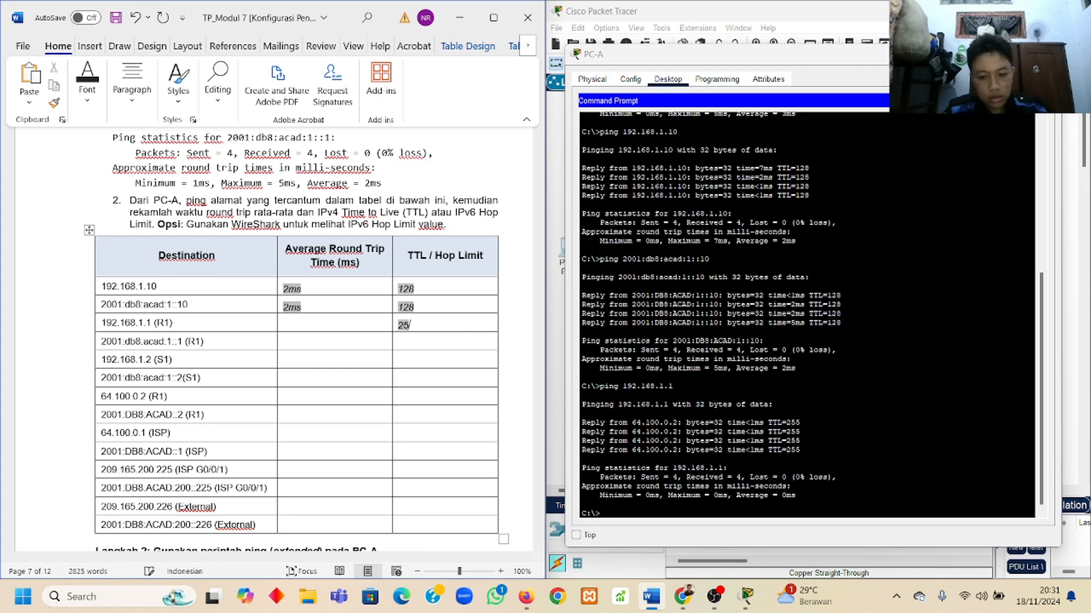
type("5")
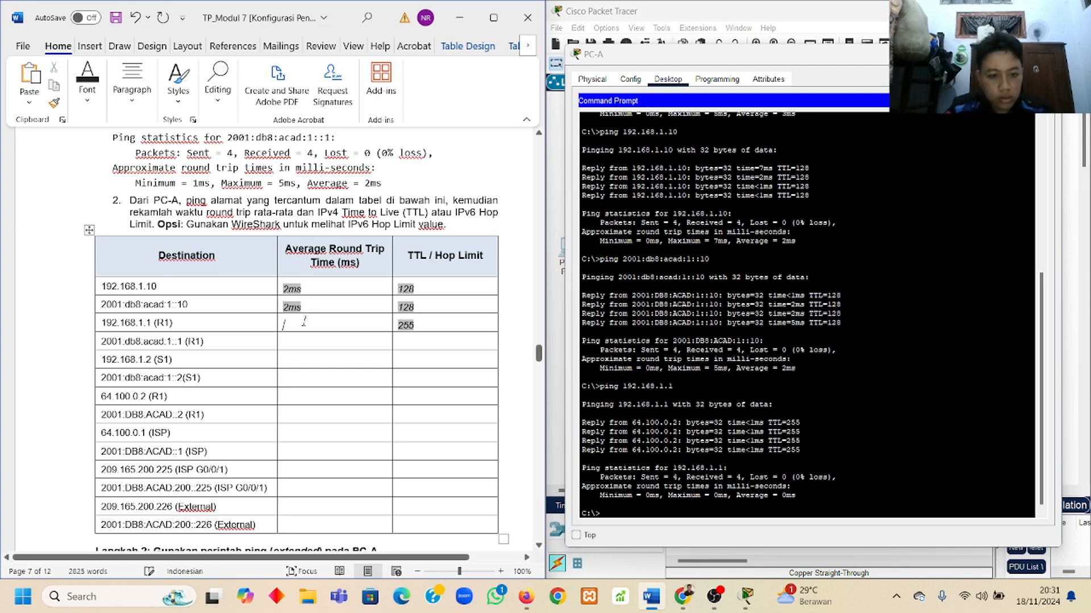
type("0ms")
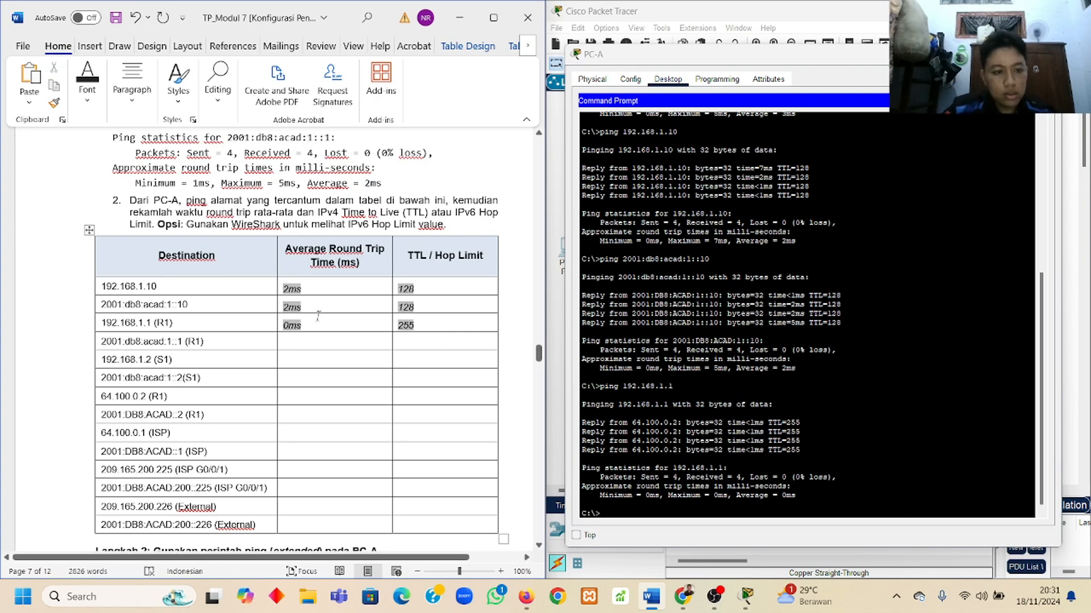
left_click(317, 346)
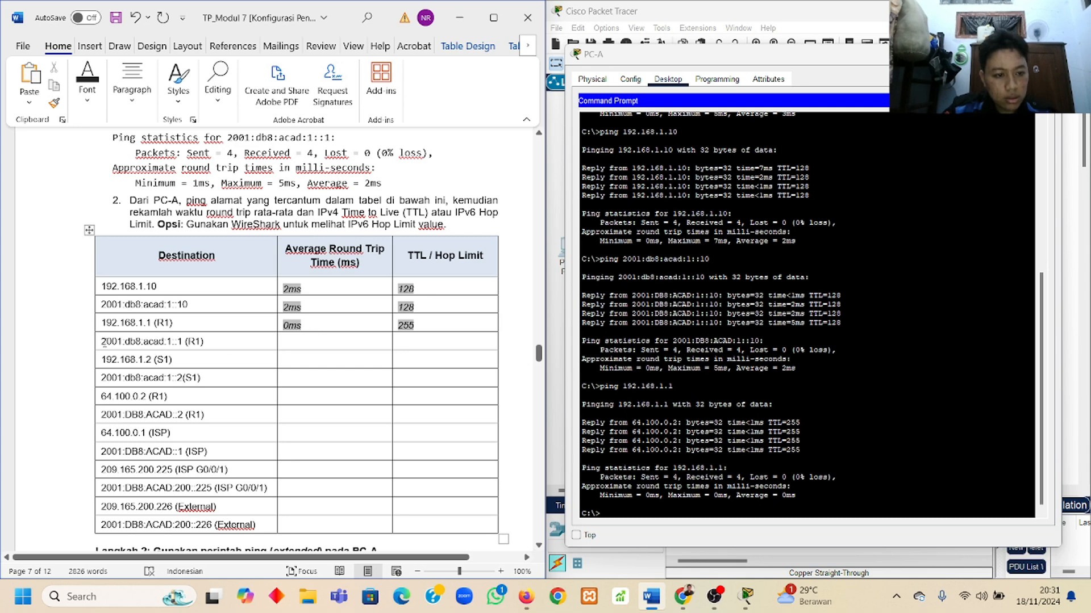
Copy R1's address 2001:db8:acad:1::1 from the table and ping it from PC-A's command prompt in Packet Tracer
left_click_drag(102, 341, 182, 344)
key("ctrl+c")
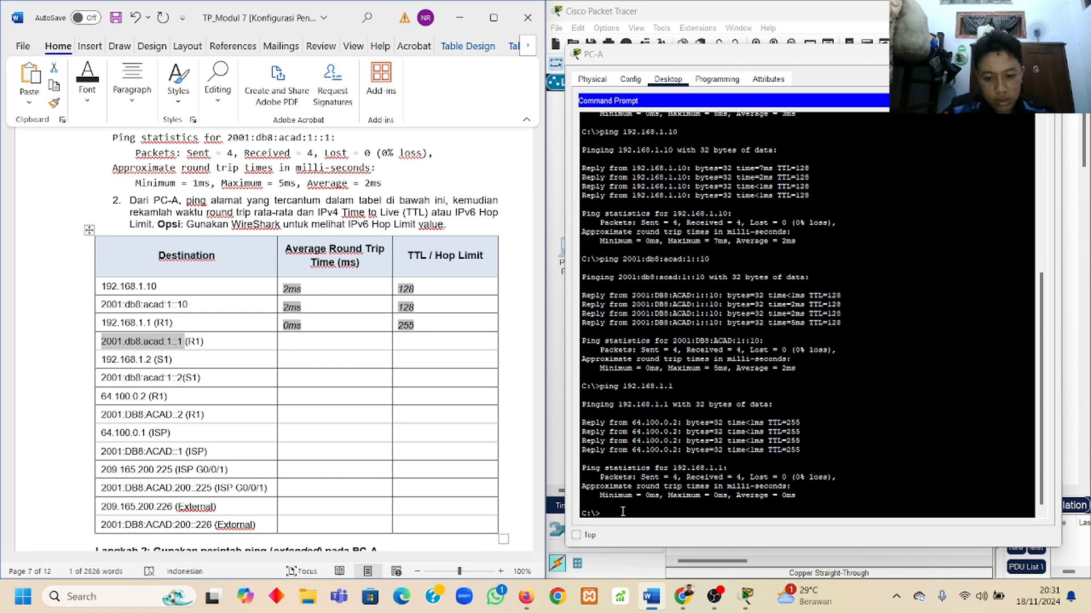
left_click(617, 508)
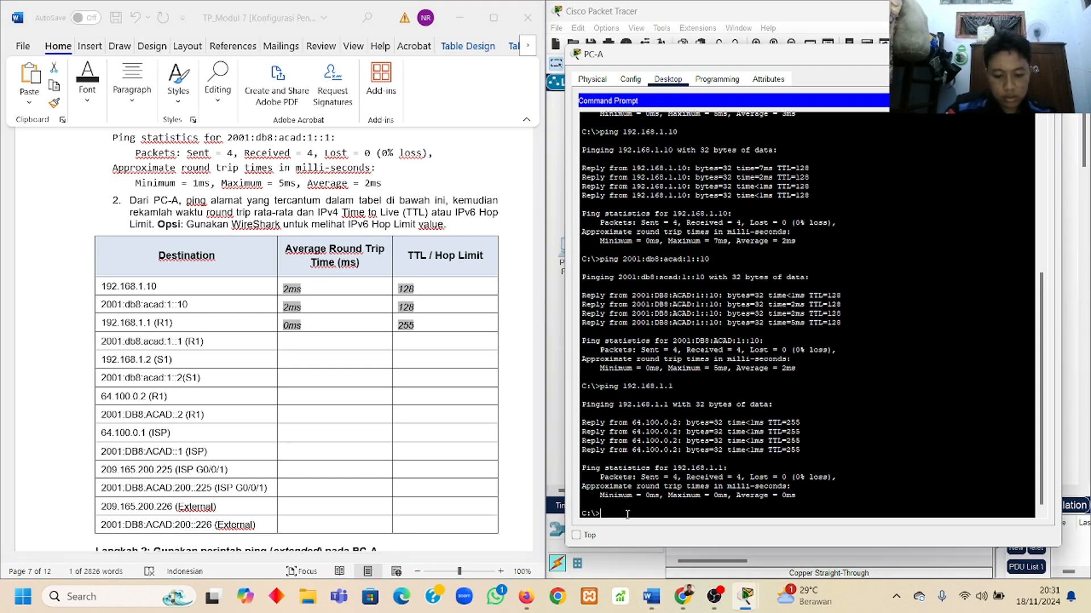
right_click(627, 514)
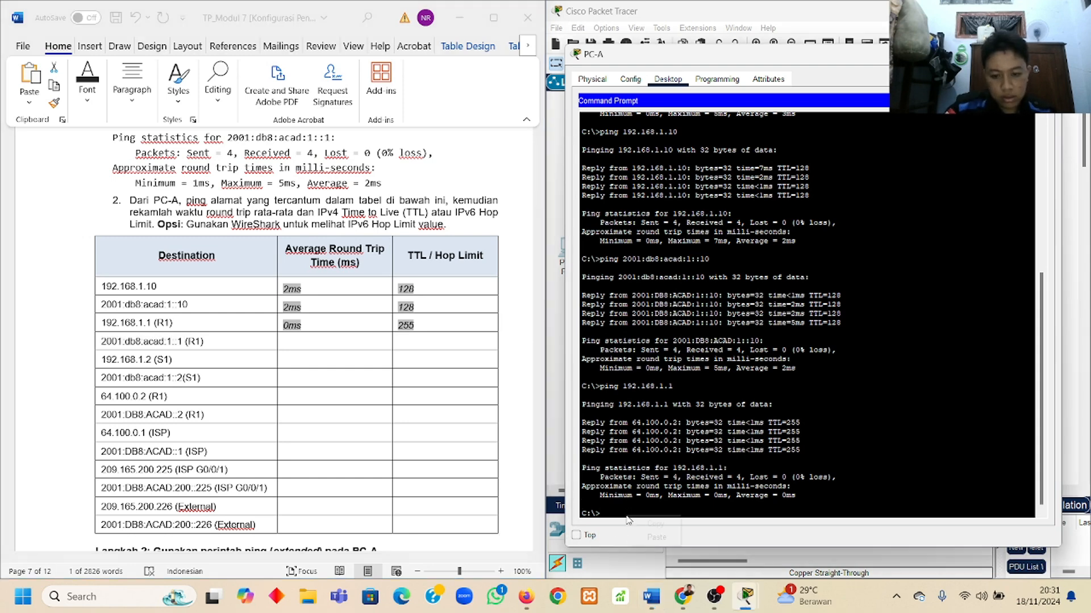
left_click(653, 536)
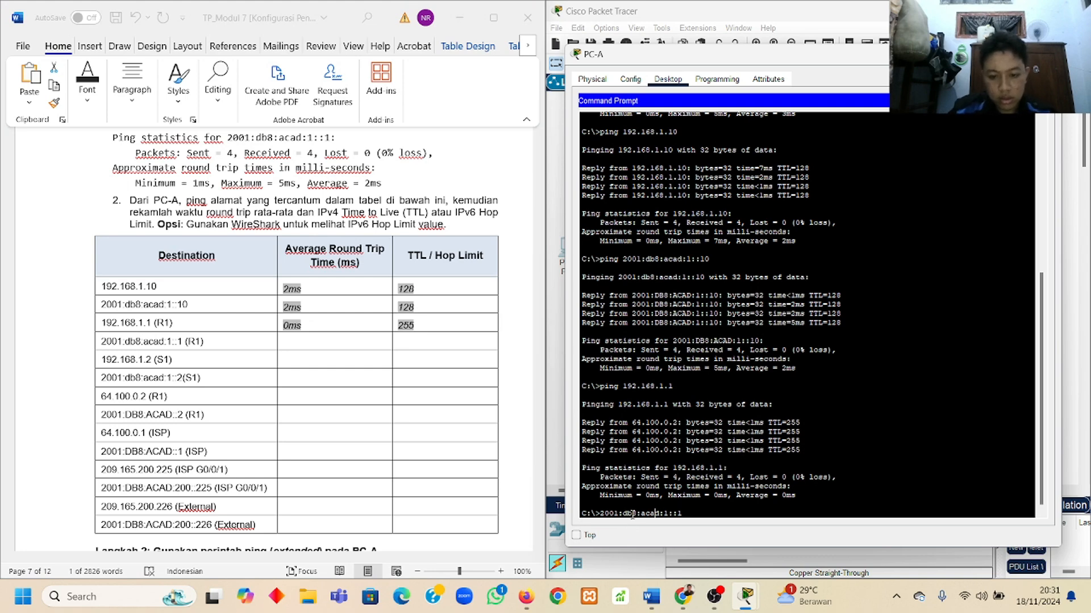
type("ping")
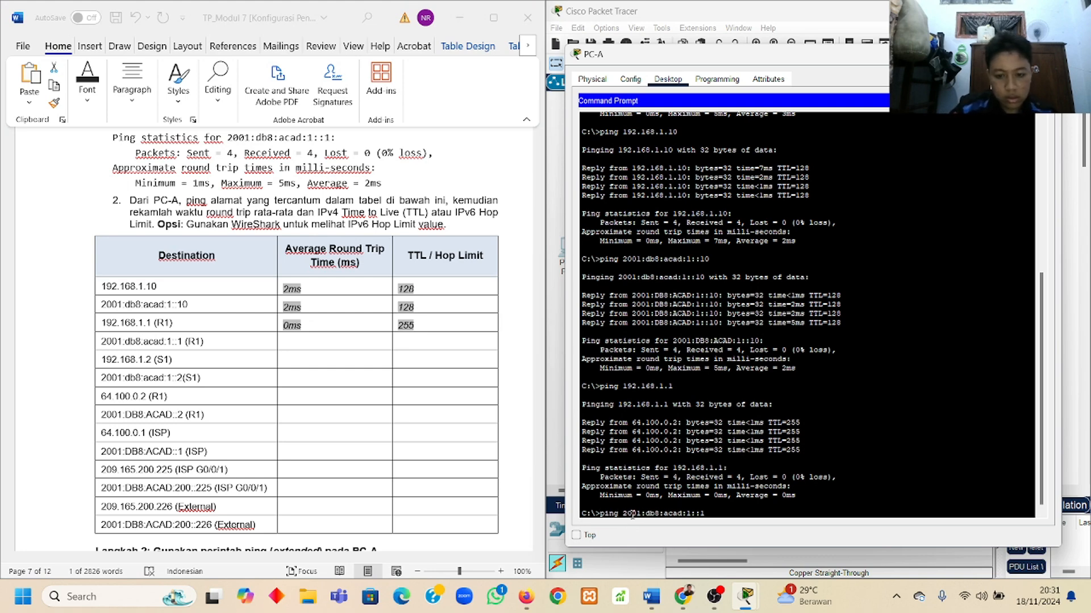
key("Return")
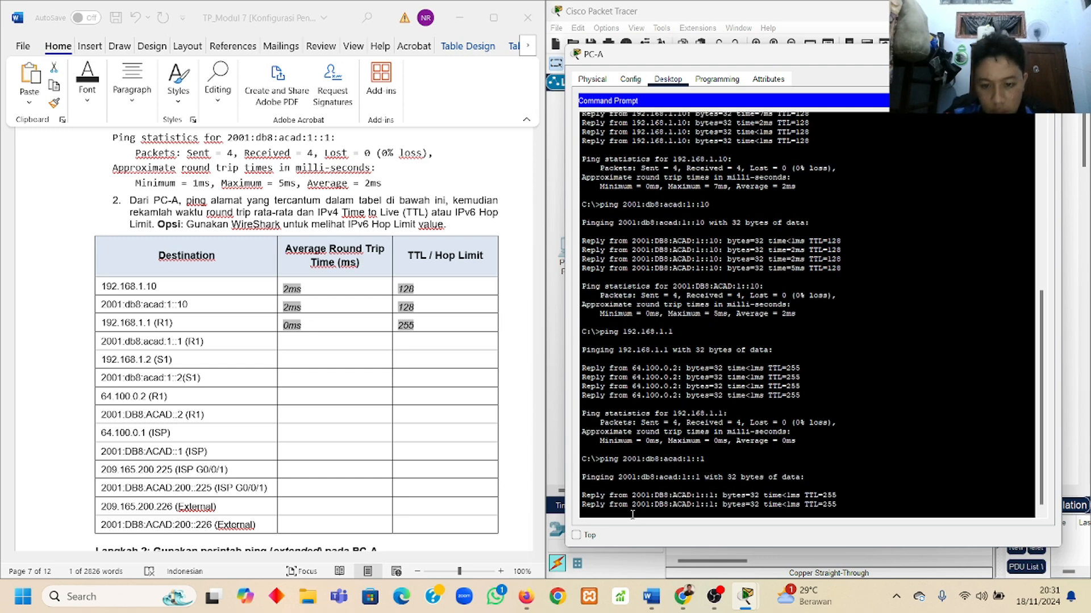
In the Word table, record TTL 255 and an average round trip time of 0ms for 2001:db8:acad:1::1 (R1)
left_click(430, 343)
type("25")
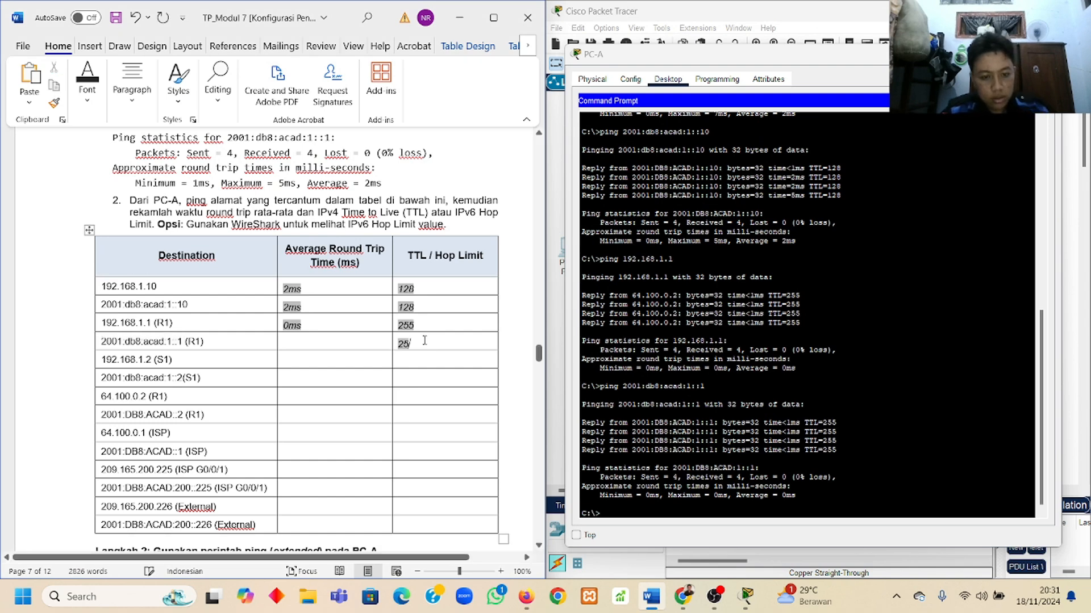
type("5")
left_click(329, 343)
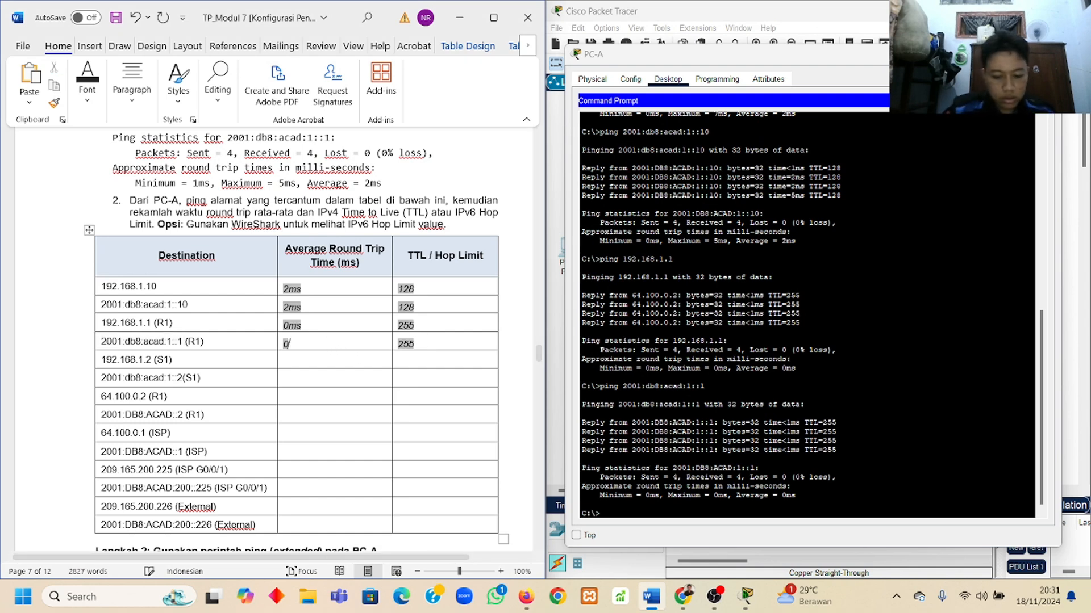
type("0ms")
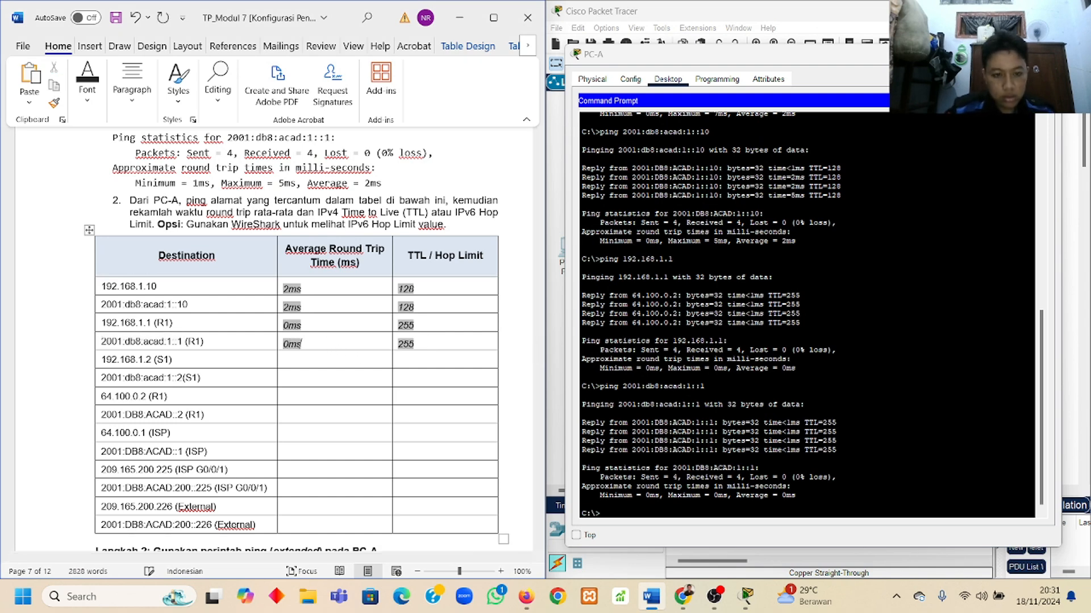
left_click(312, 355)
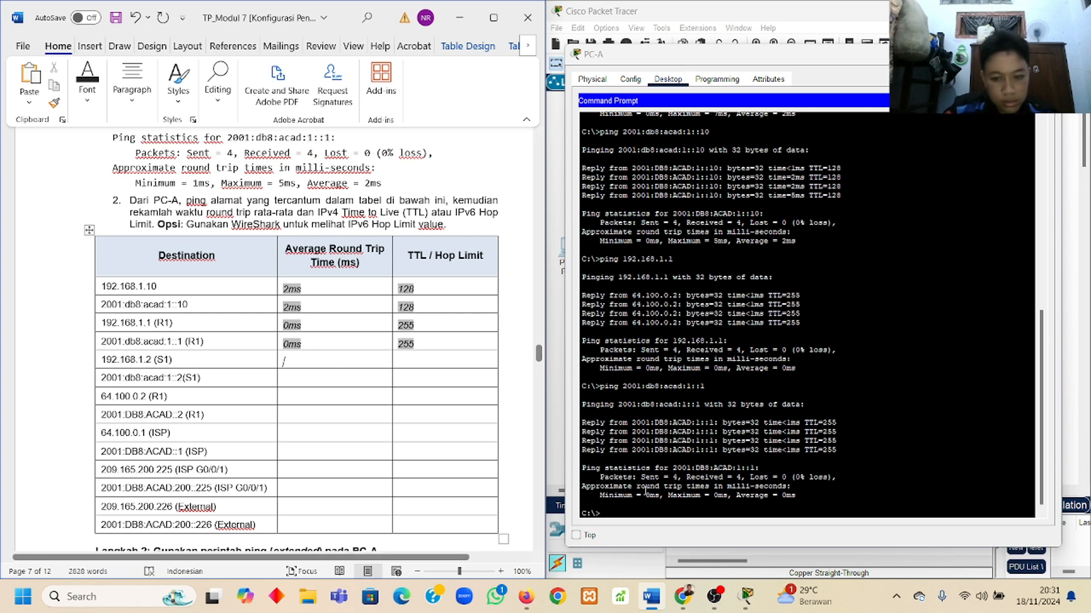
Ping S1's address 192.168.1.2 from PC-A's command prompt in Packet Tracer, and run the same ping a second time
left_click(678, 513)
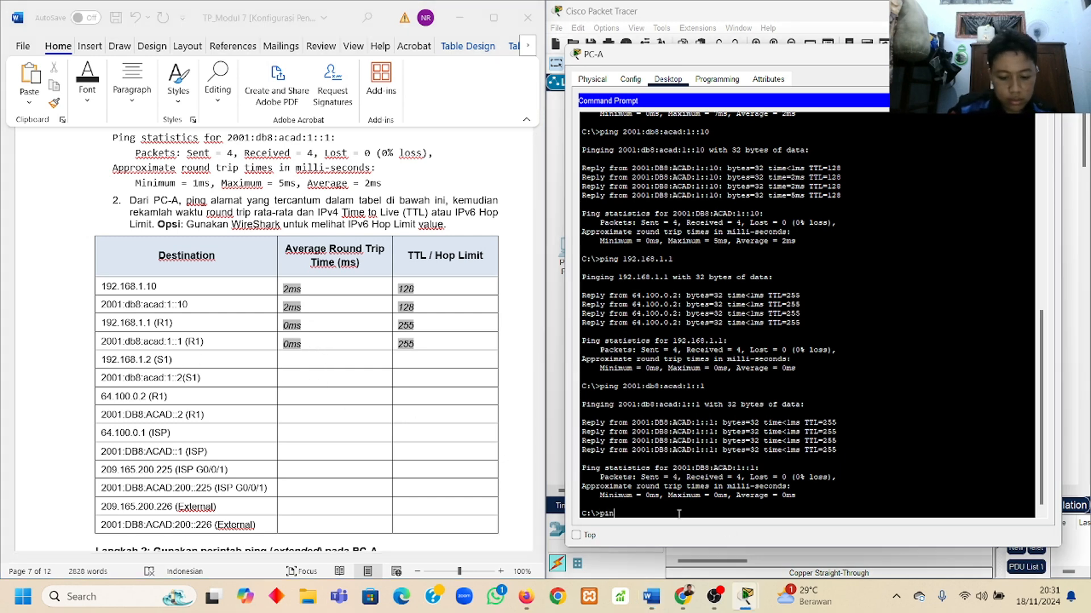
type("ping 192")
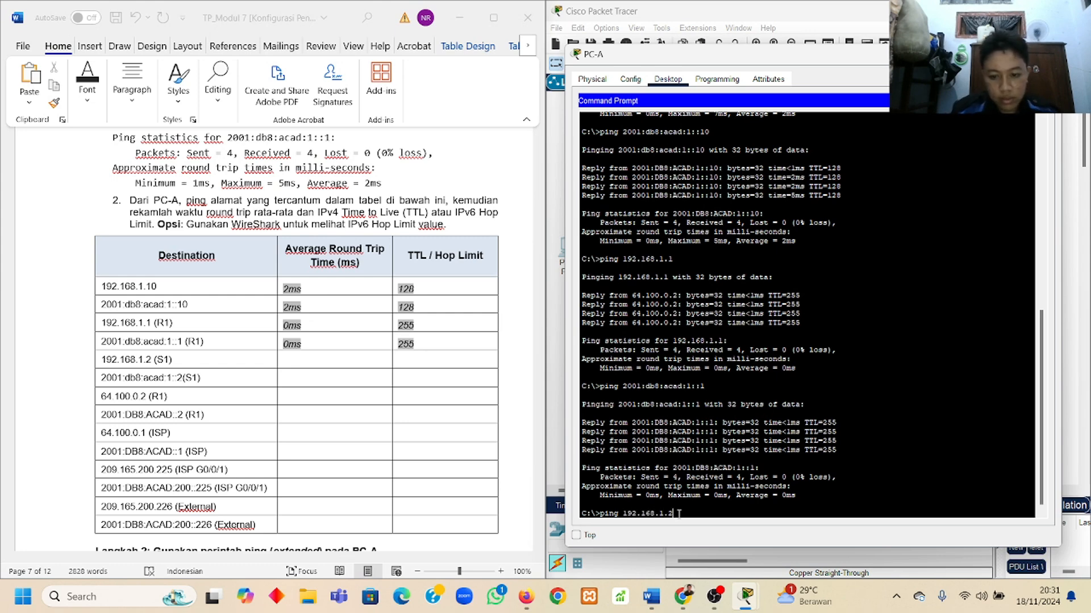
type(".168.1.2")
key("Return")
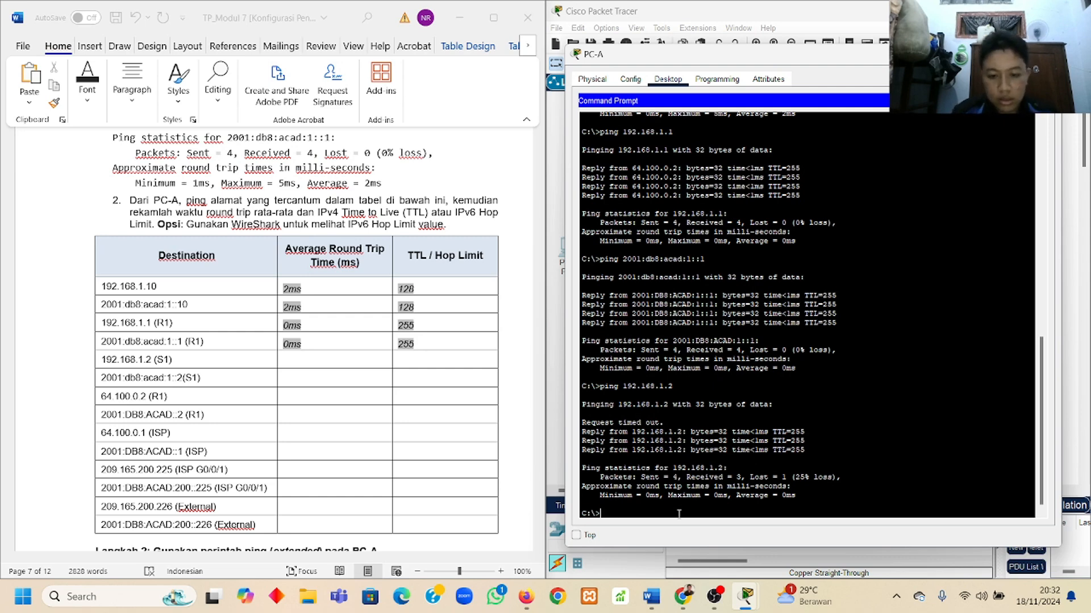
key("Up")
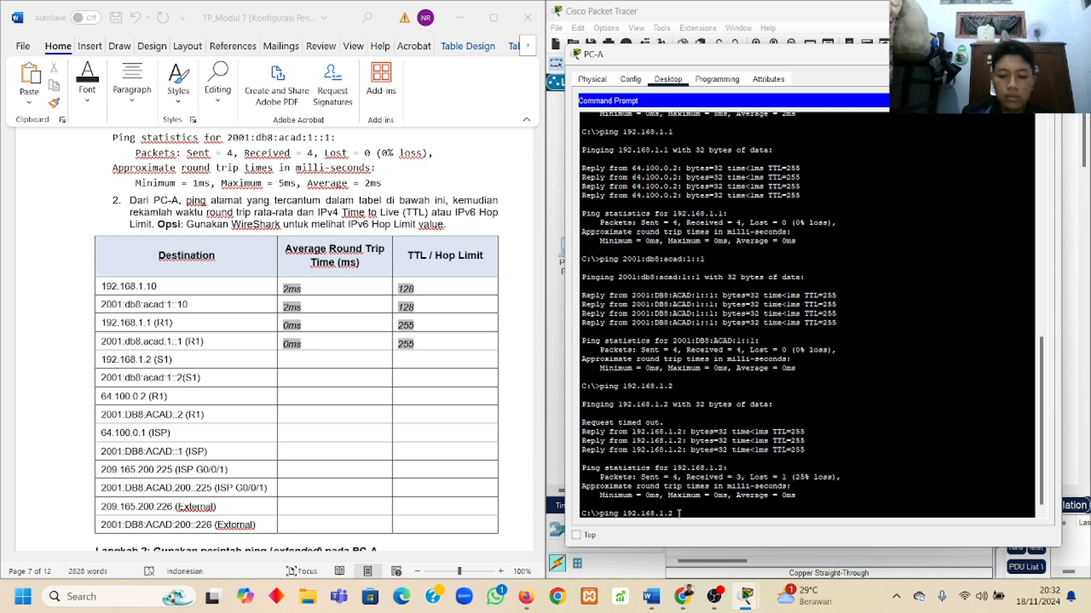
key("Return")
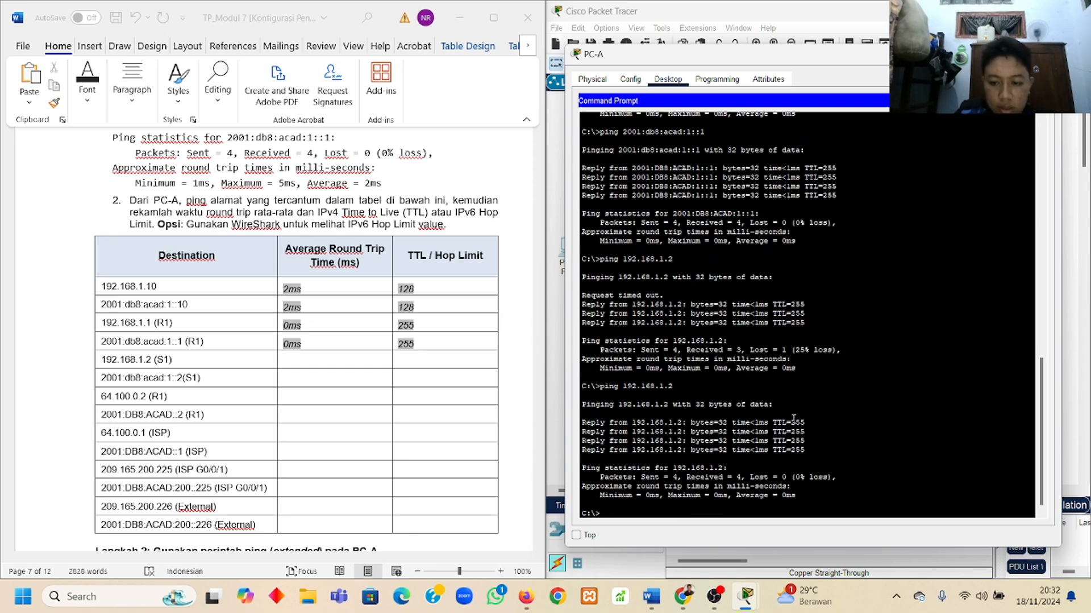
In the Word table, record an average round trip time of 0ms and TTL 255 for 192.168.1.2 (S1)
left_click(341, 361)
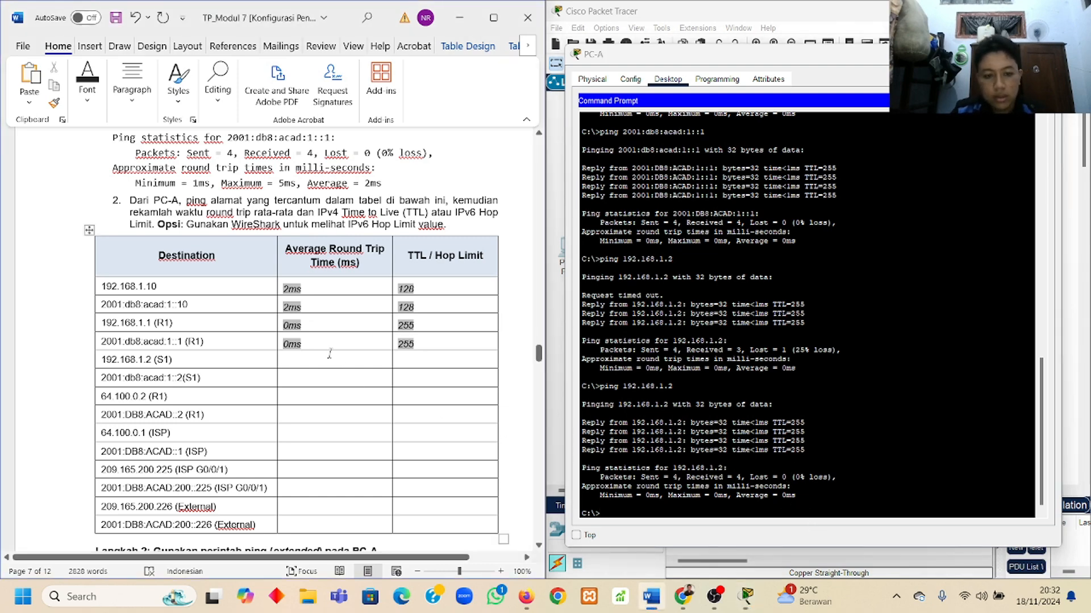
type("0")
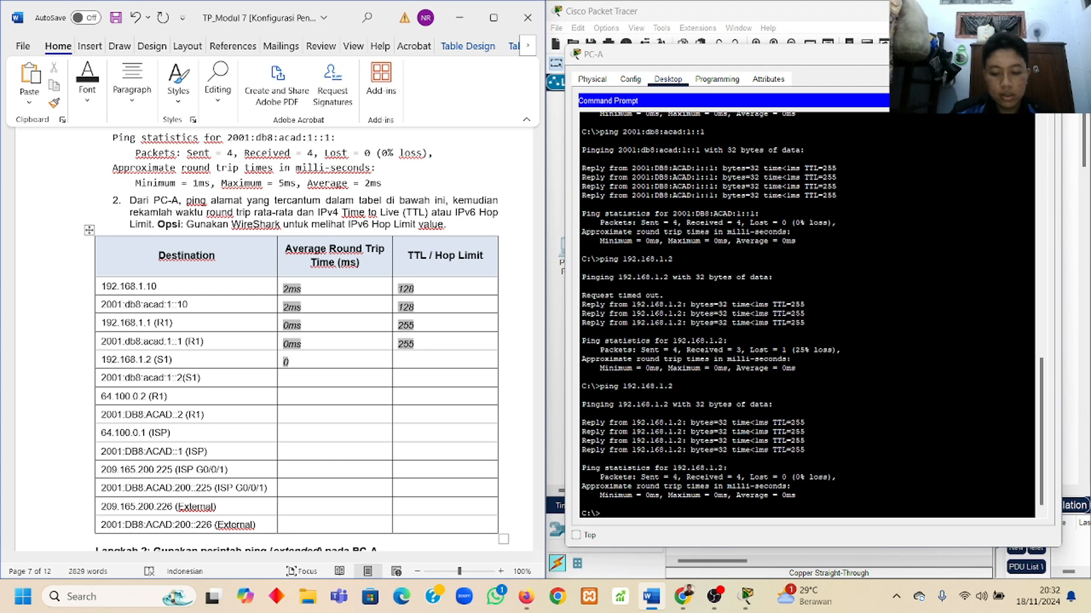
type("ms")
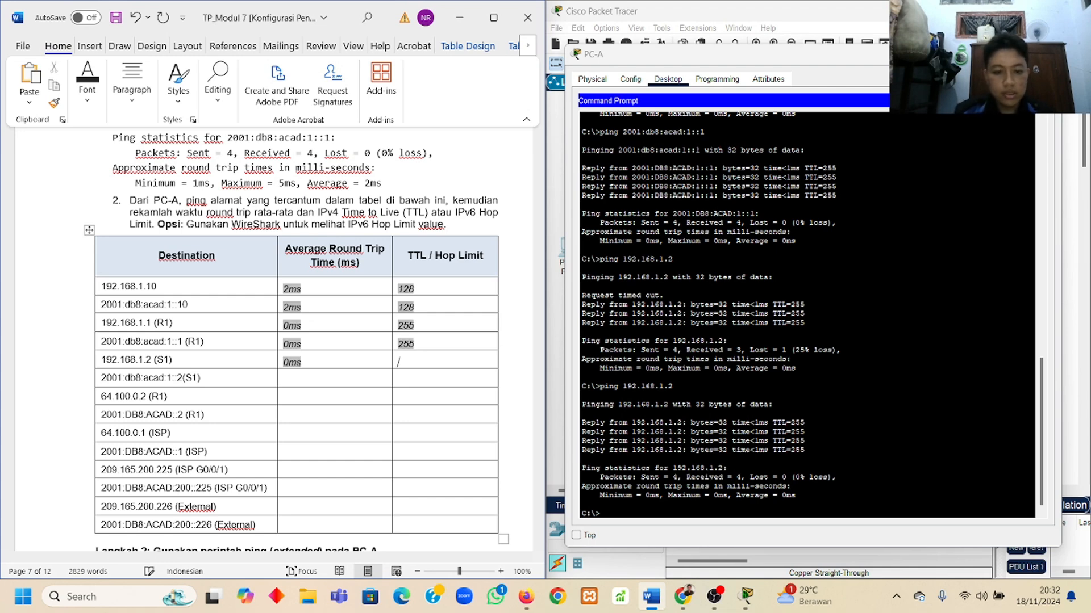
type("255")
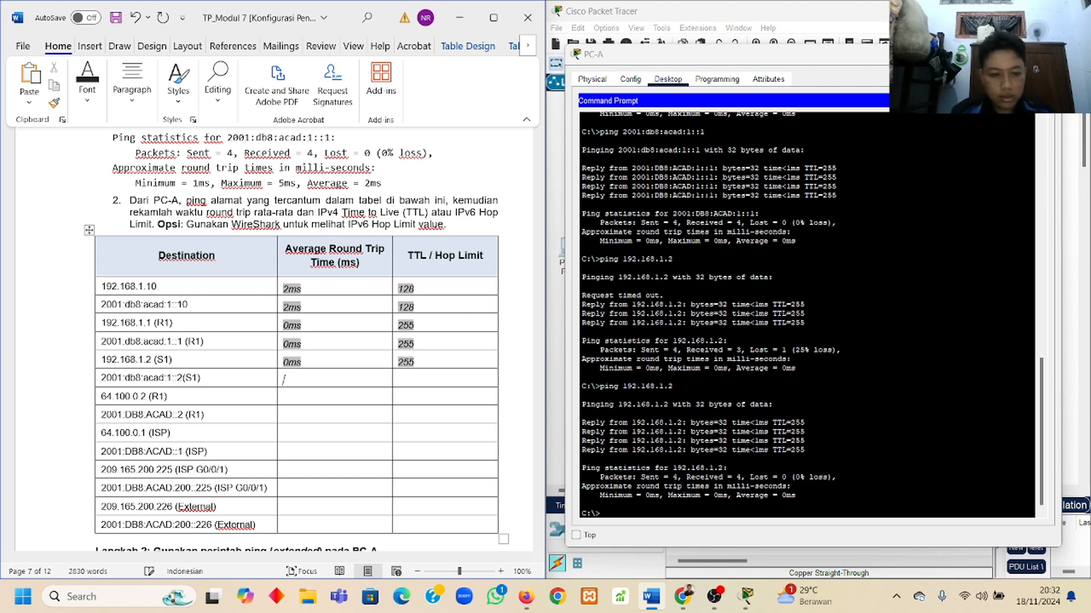
key("Tab")
key("Tab")
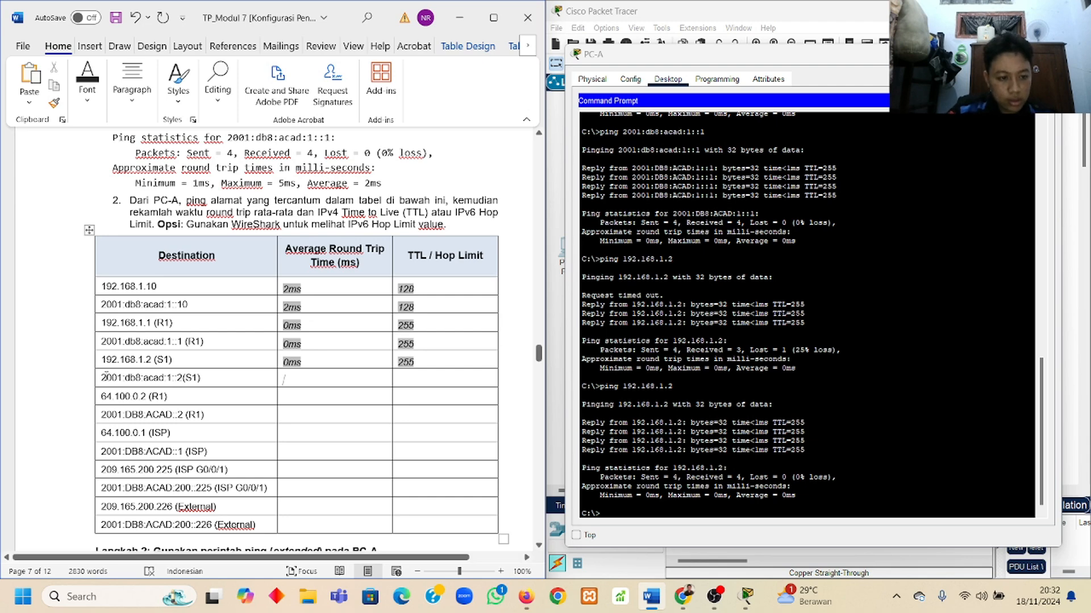
Copy S1's address 2001:db8:acad:1::2 from the table and ping it from PC-A's command prompt in Packet Tracer
left_click_drag(102, 376, 183, 379)
key("ctrl+c")
left_click(632, 513)
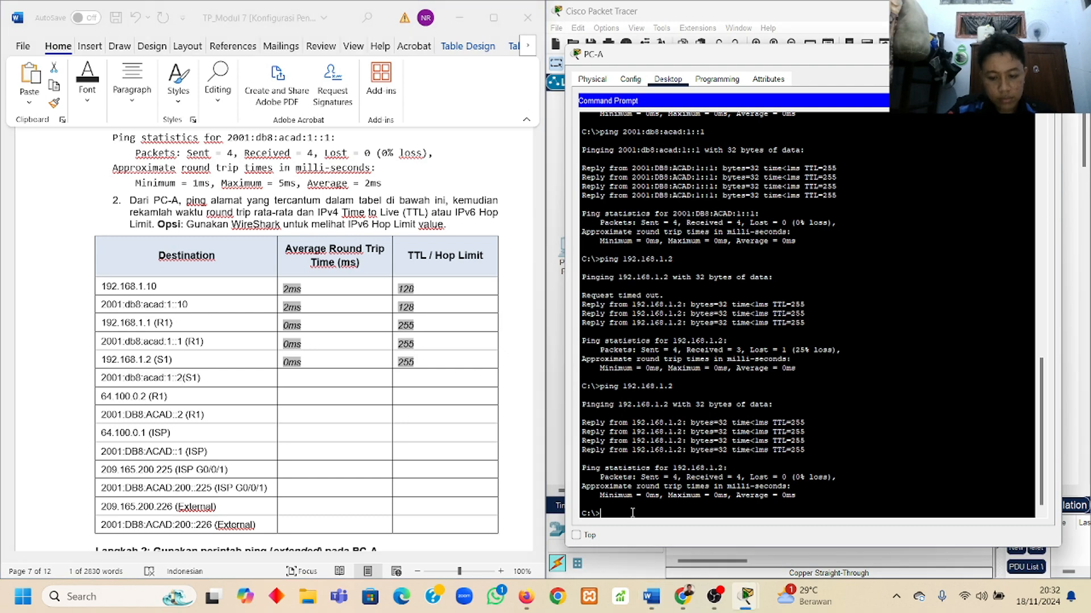
right_click(633, 513)
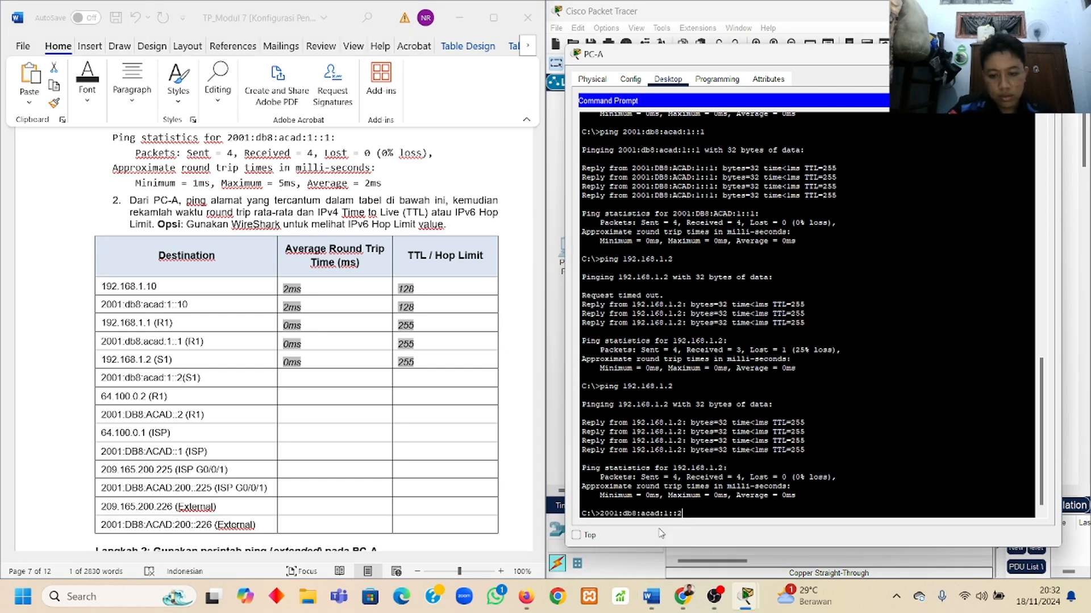
left_click(661, 535)
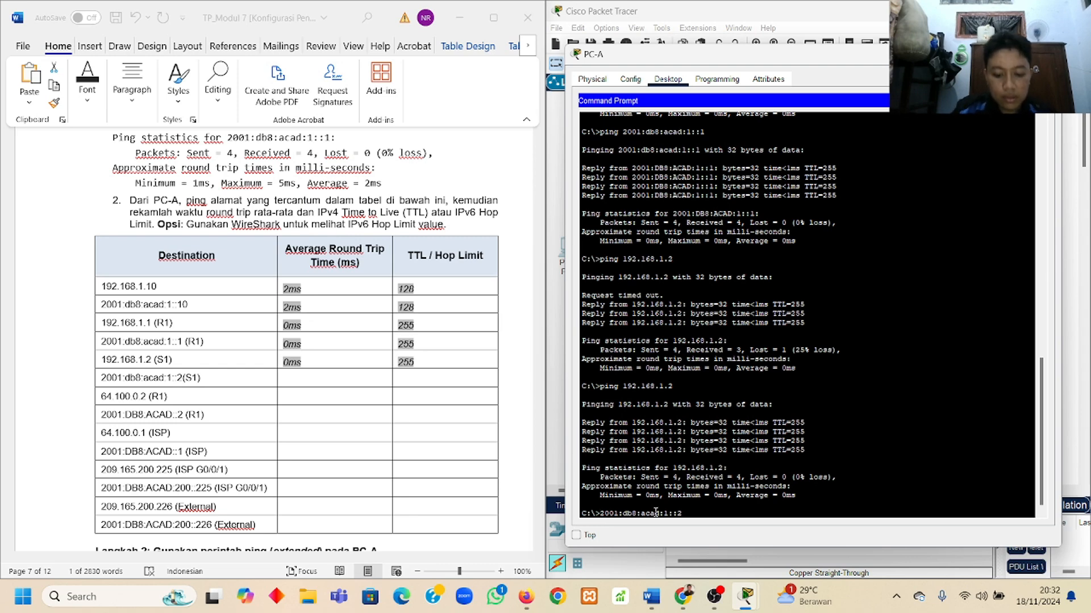
type("ping")
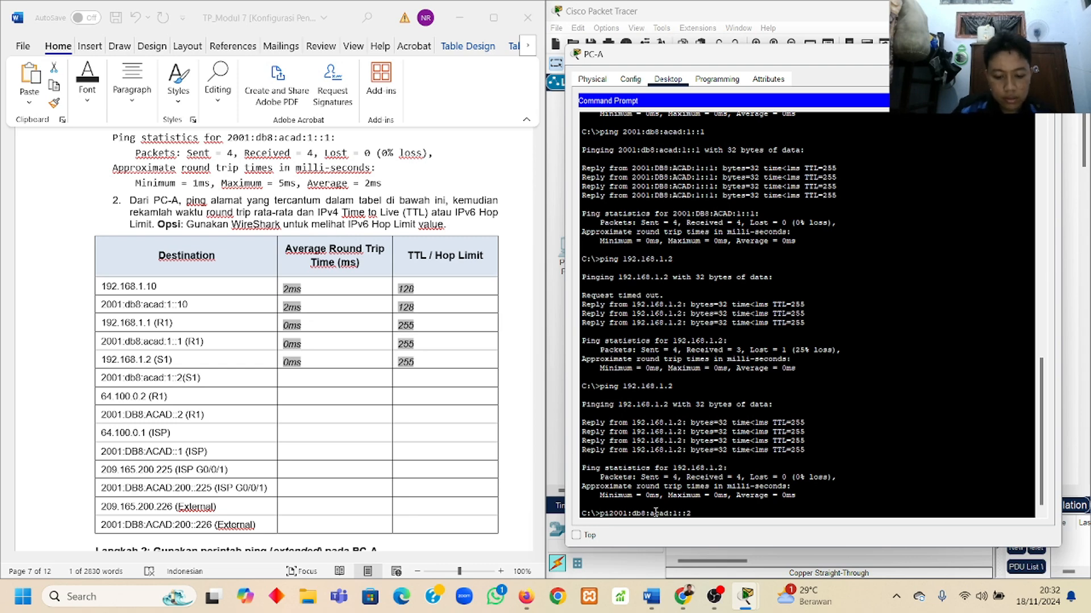
key("Return")
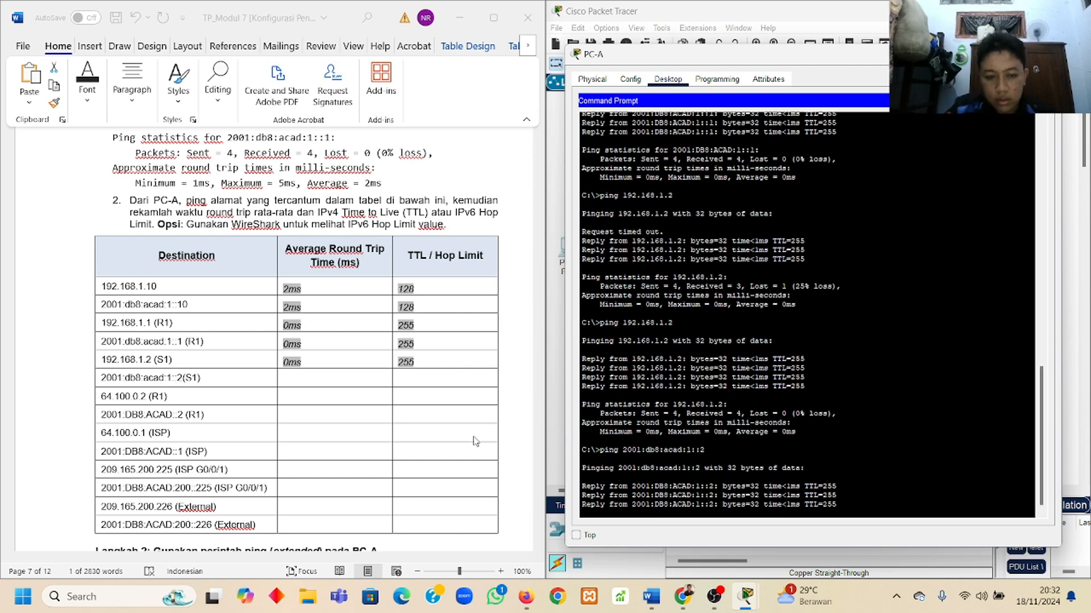
In the Word table, record TTL 255 and an average round trip time of 0ms for 2001:db8:acad:1::2 (S1)
left_click(463, 376)
left_click(462, 377)
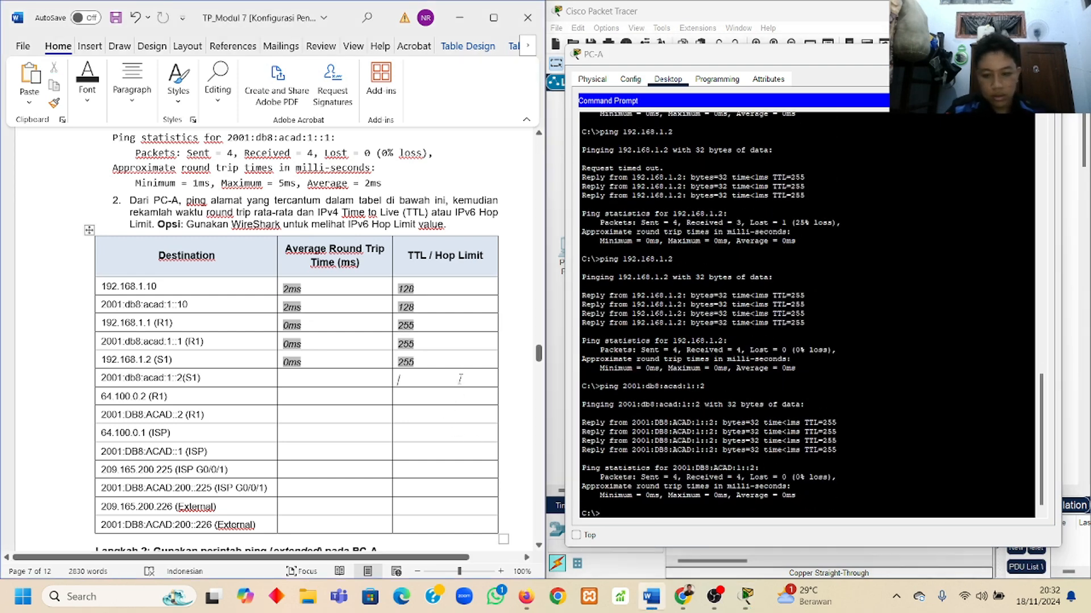
type("255")
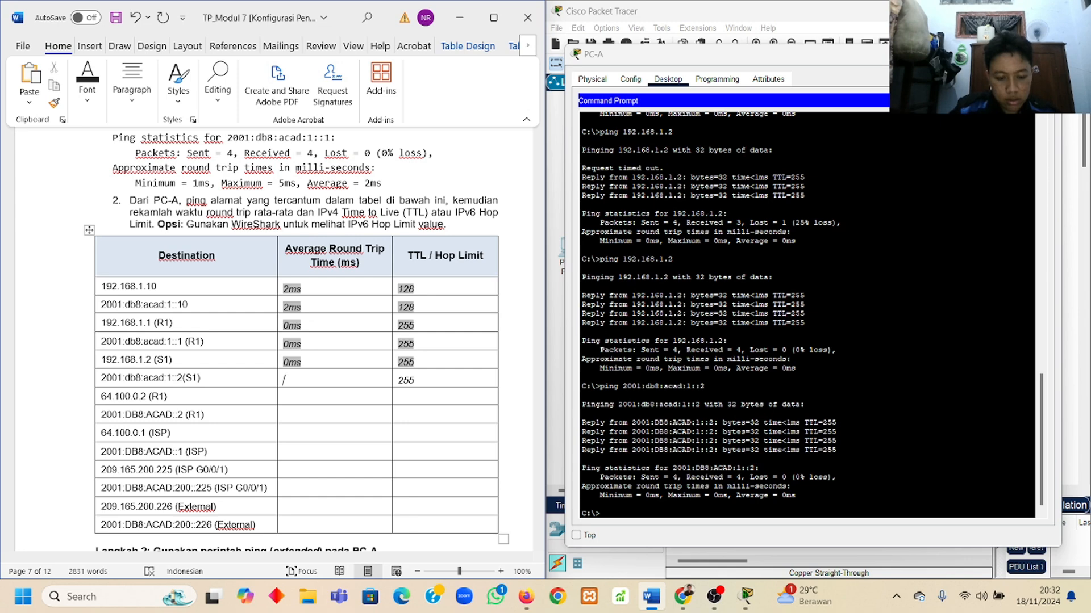
type("0ms")
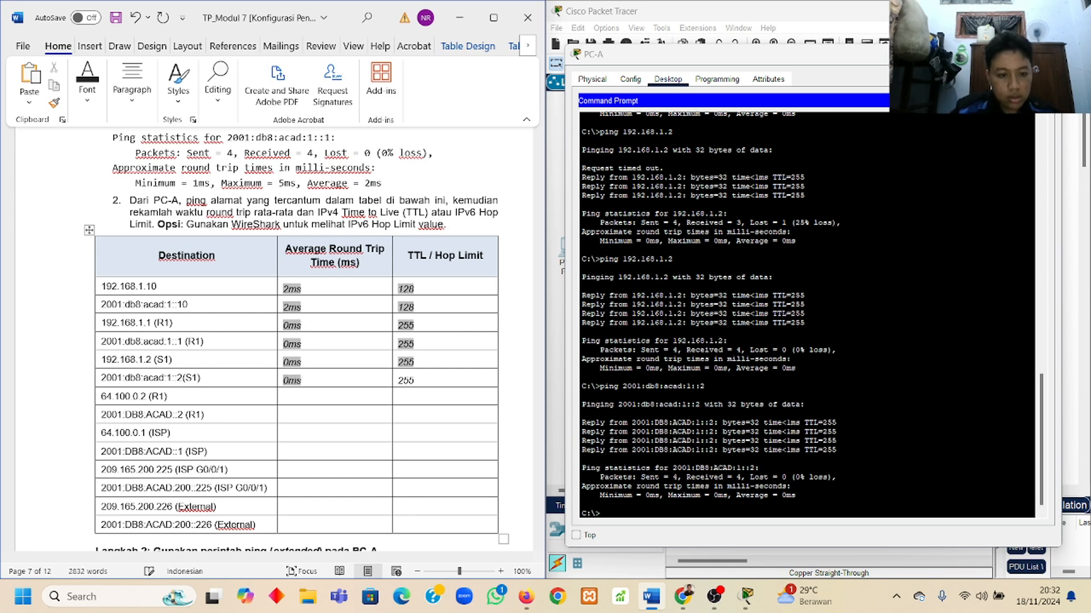
left_click(320, 397)
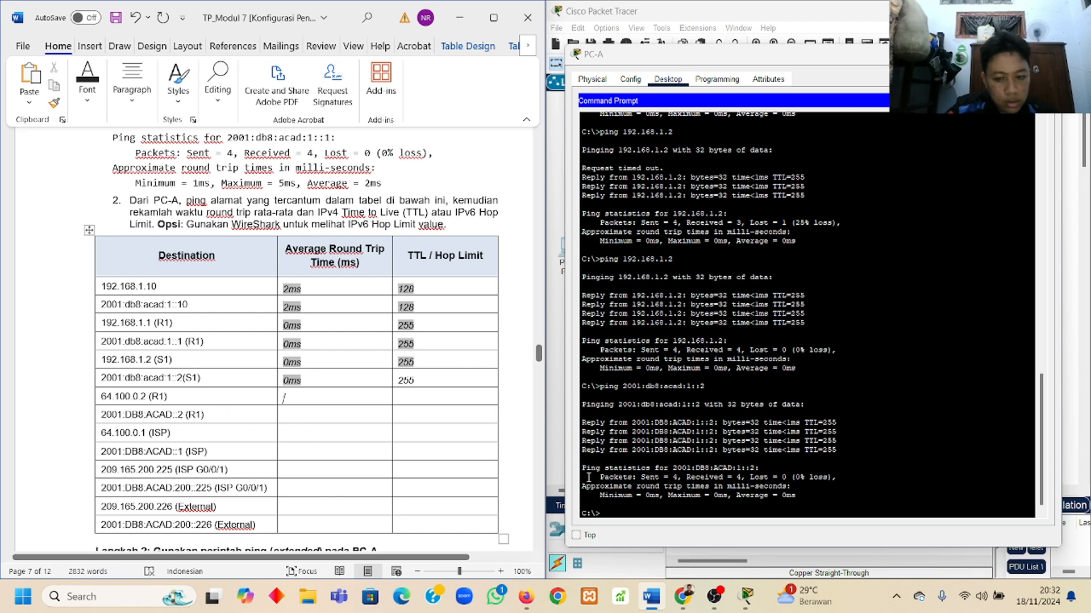
Copy R1's address 64.100.0.2 from the Word table and ping it from PC-A's command prompt in Packet Tracer
left_click(629, 511)
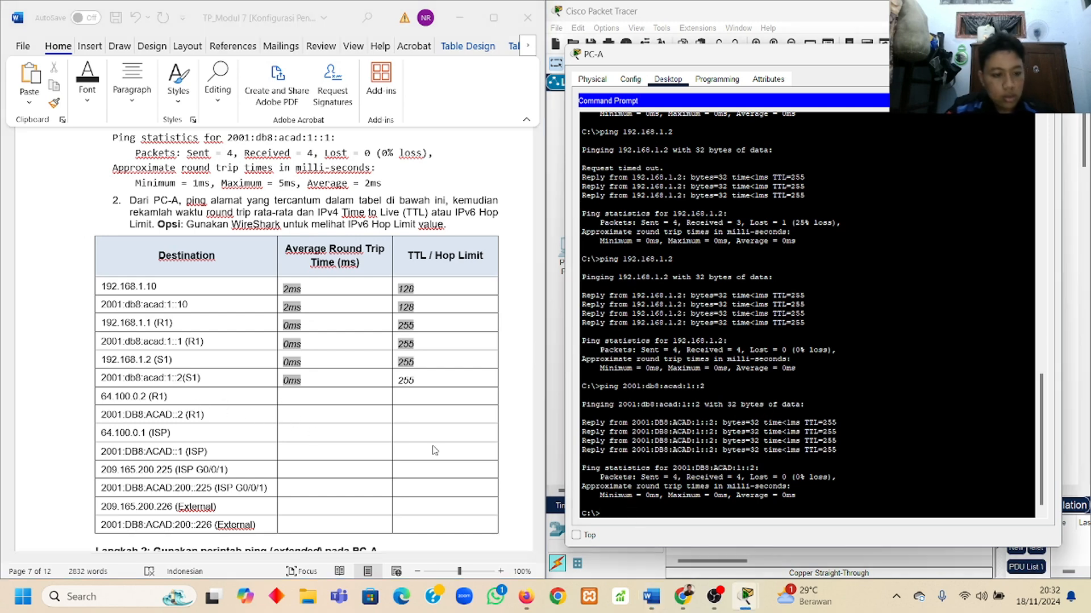
left_click(105, 397)
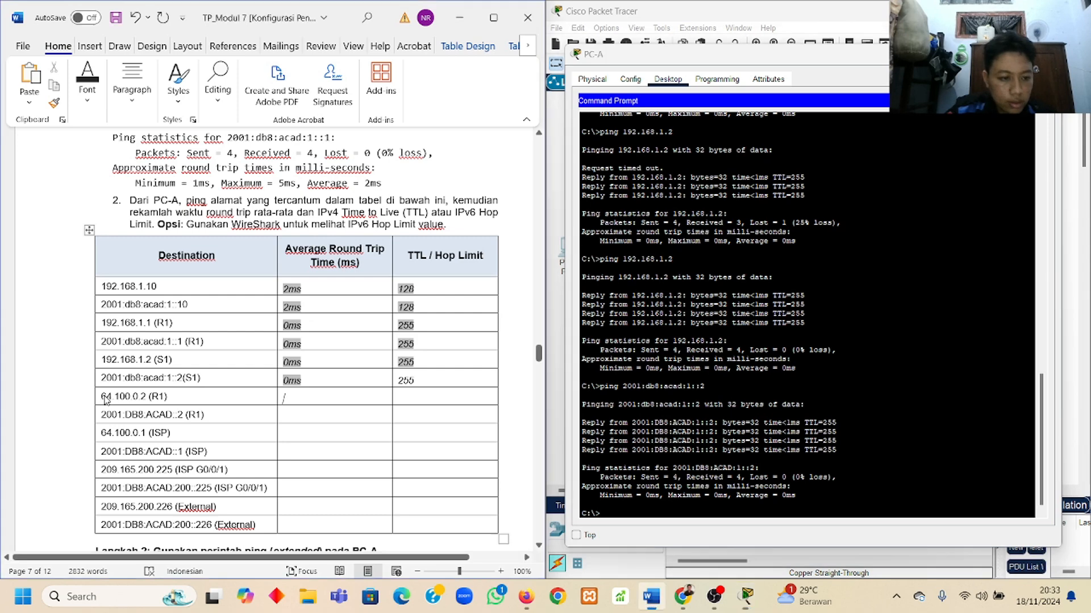
left_click_drag(102, 397, 146, 397)
key("ctrl+c")
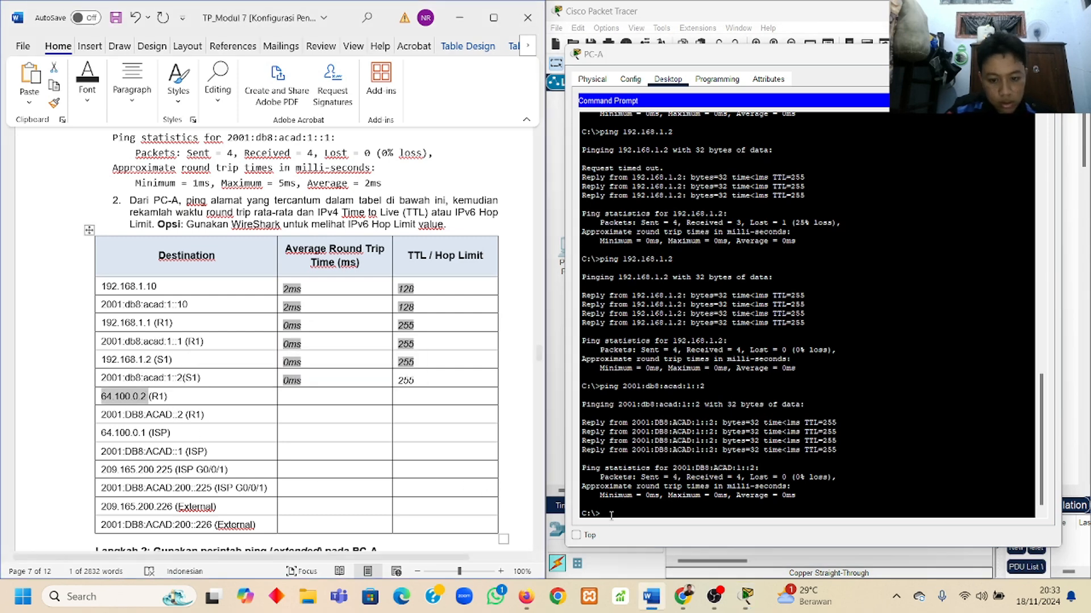
left_click(612, 514)
right_click(612, 514)
left_click(639, 535)
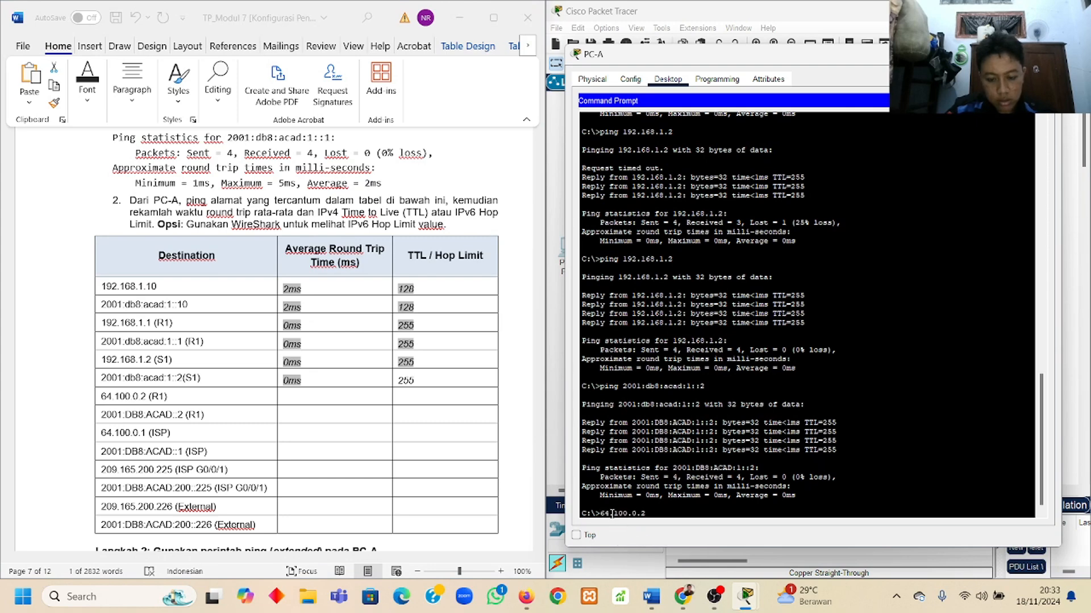
type("ping")
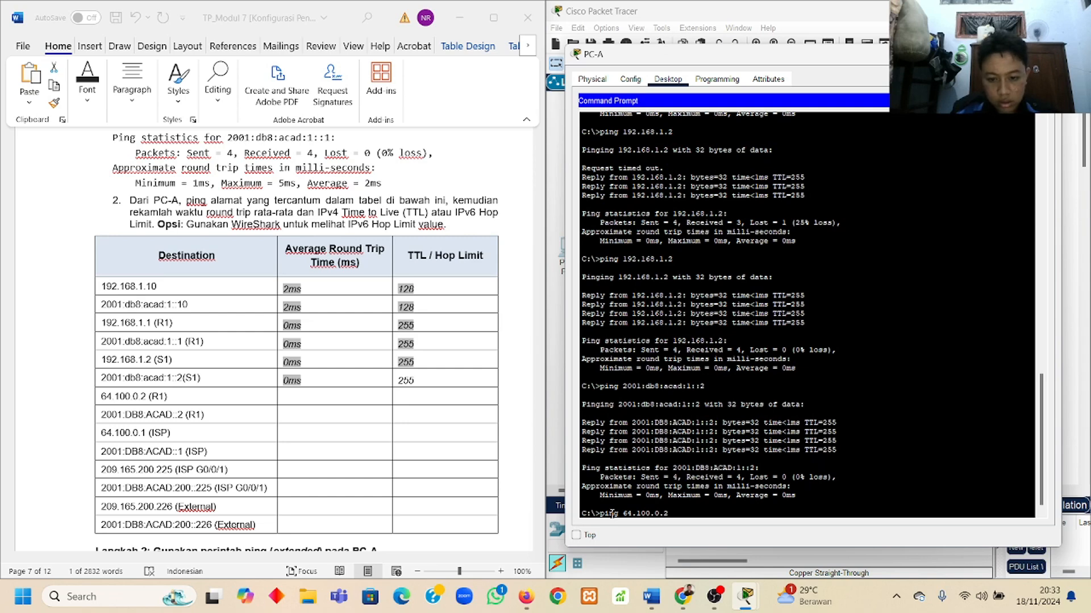
key("Return")
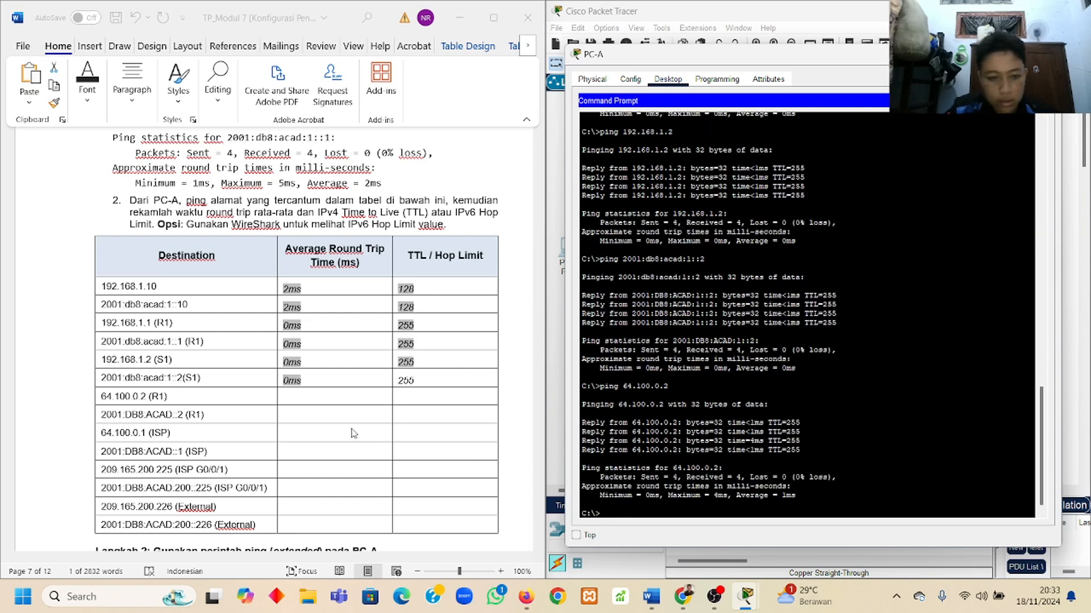
In the Word table, record TTL 255 and an average round trip time of 0ms for 64.100.0.2 (R1)
left_click(406, 401)
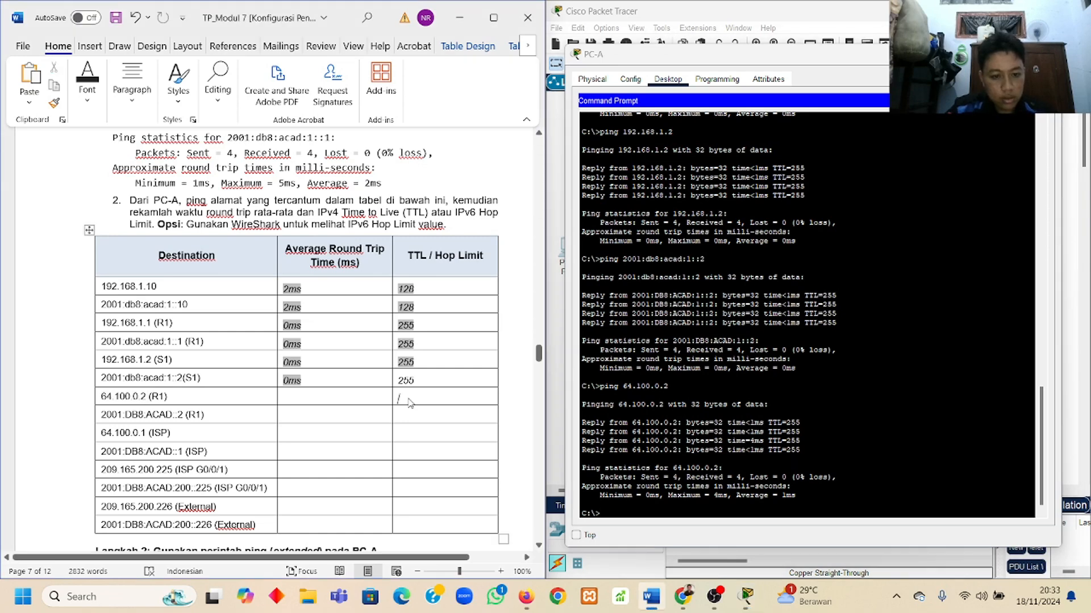
type("255")
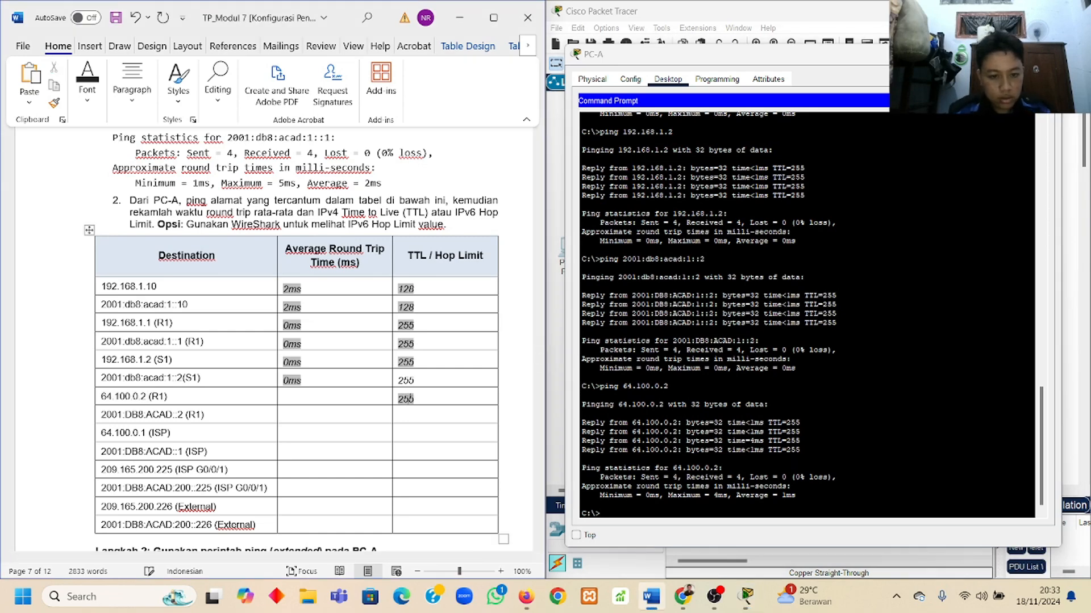
type("0ms")
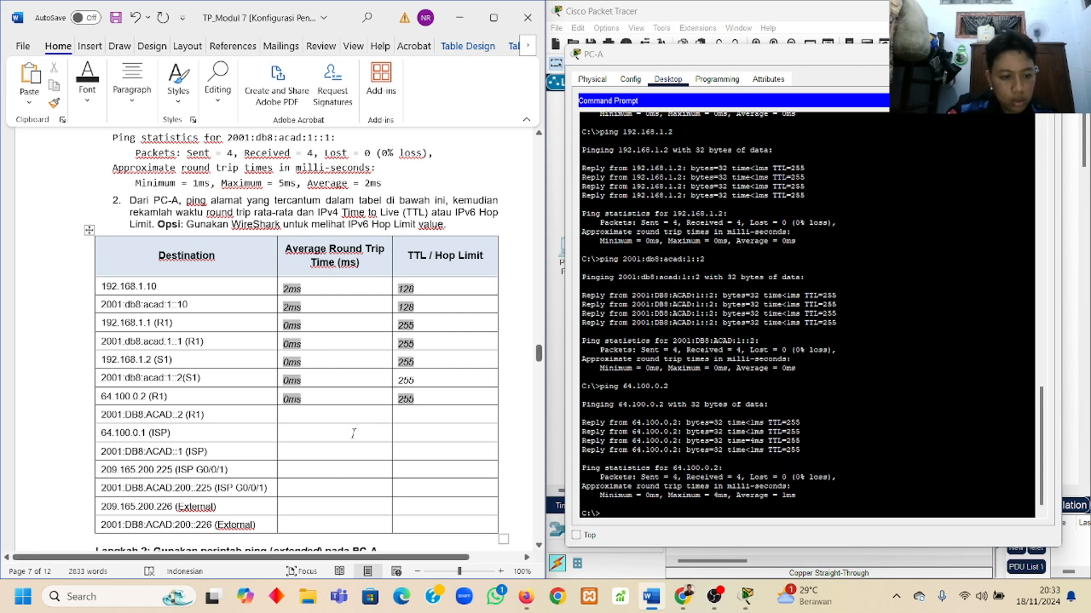
Copy R1's address 2001:DB8:ACAD::2 from the Word table and ping it from PC-A's command prompt in Packet Tracer
left_click_drag(102, 413, 185, 414)
key("ctrl+c")
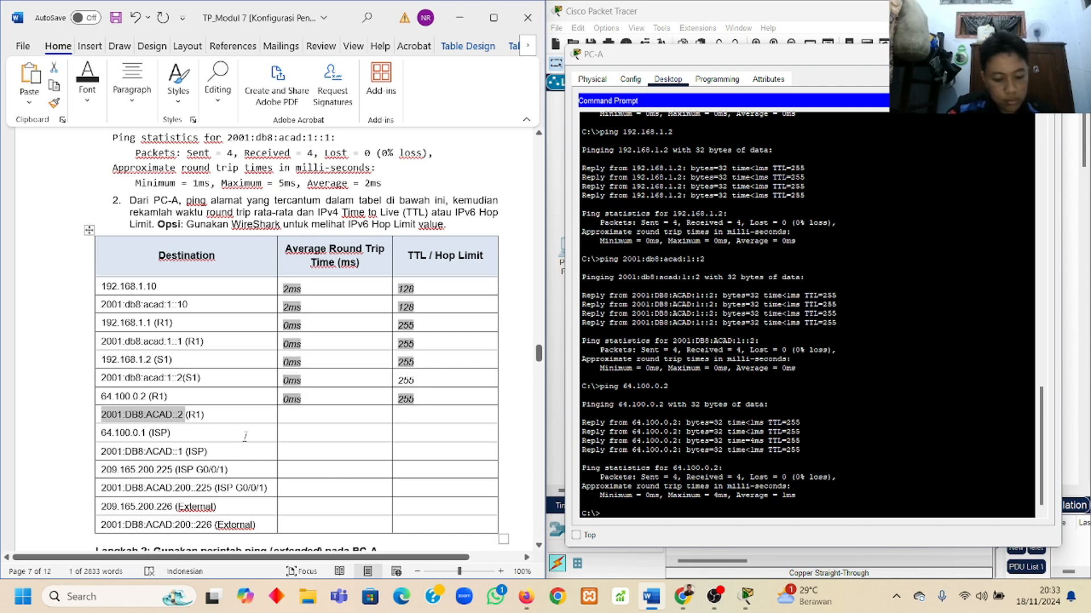
left_click(606, 509)
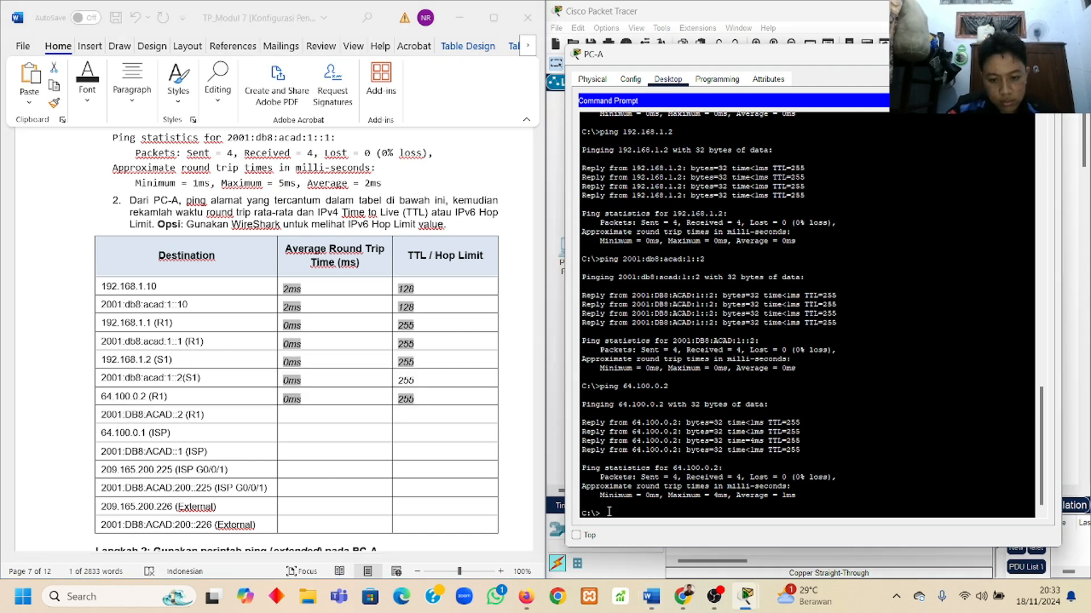
right_click(612, 512)
left_click(649, 542)
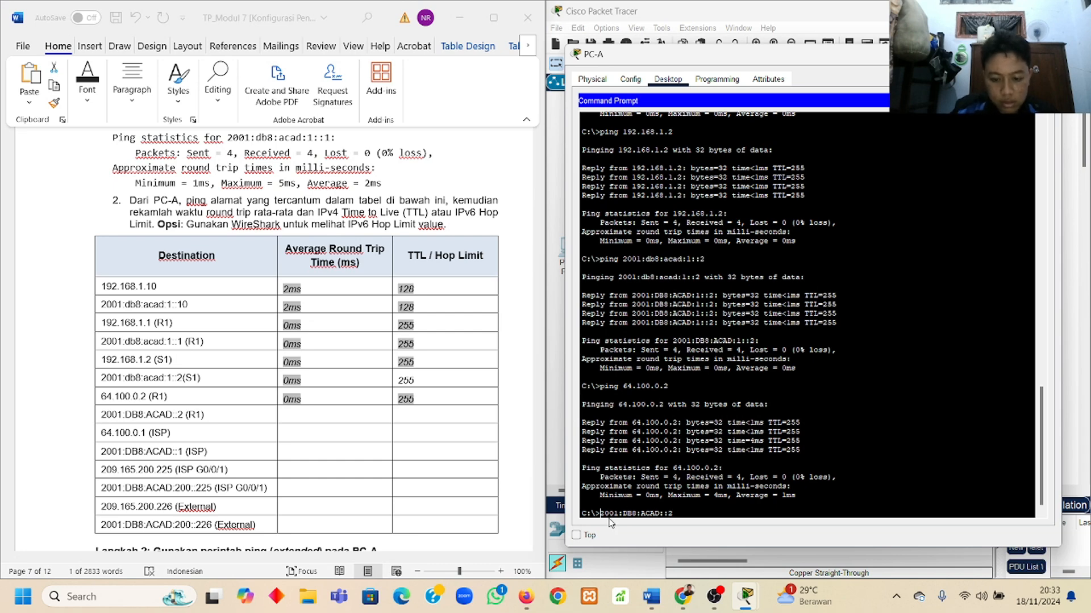
type("ping")
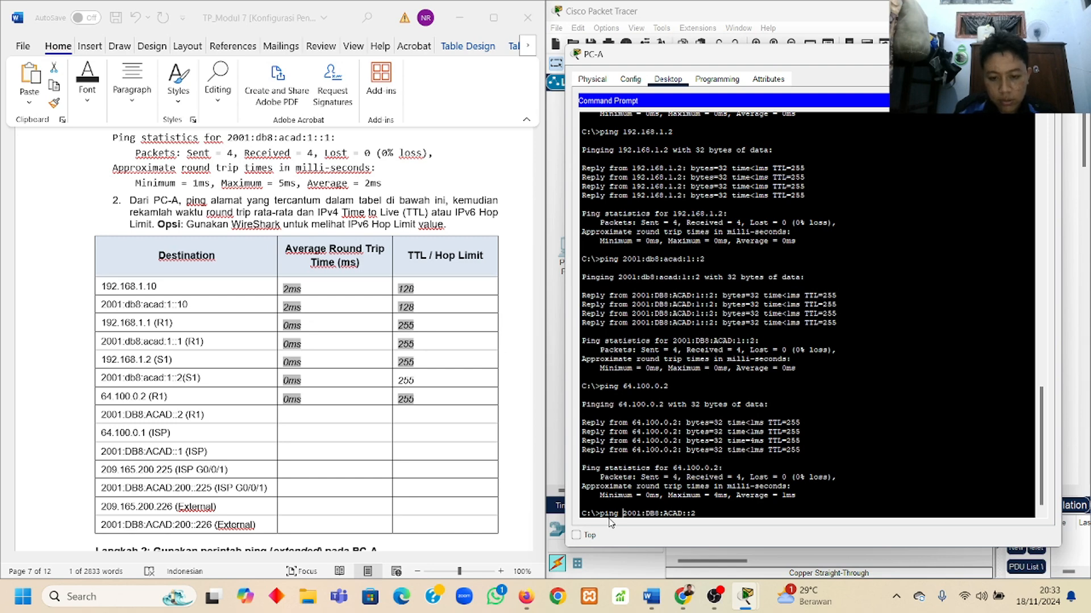
key("Return")
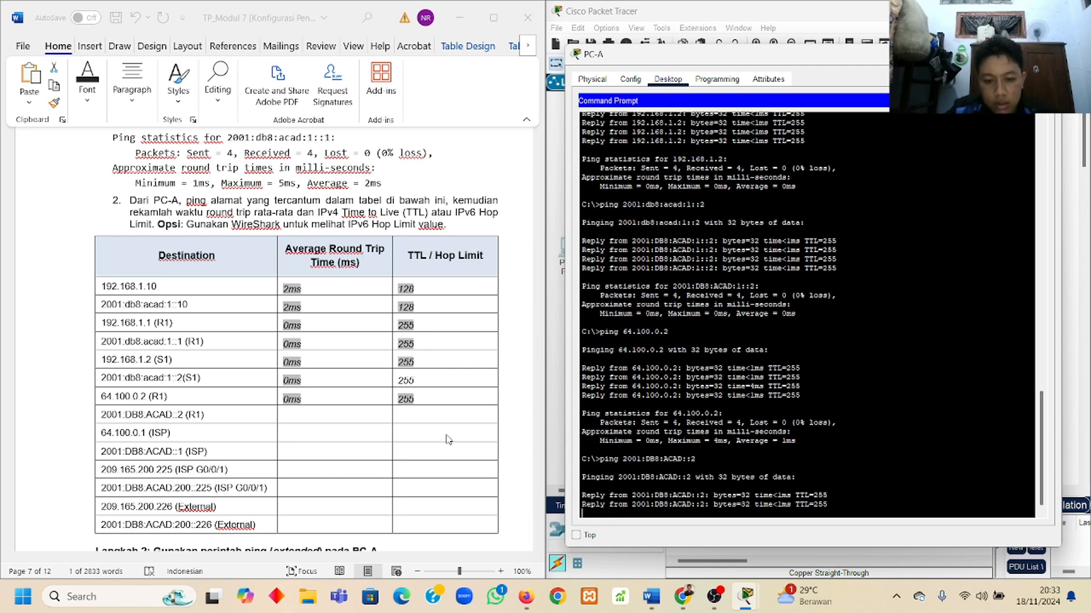
In the Word table, record an average round trip time of 0ms and TTL 255 for 2001:DB8:ACAD::2 (R1)
key("alt+Tab")
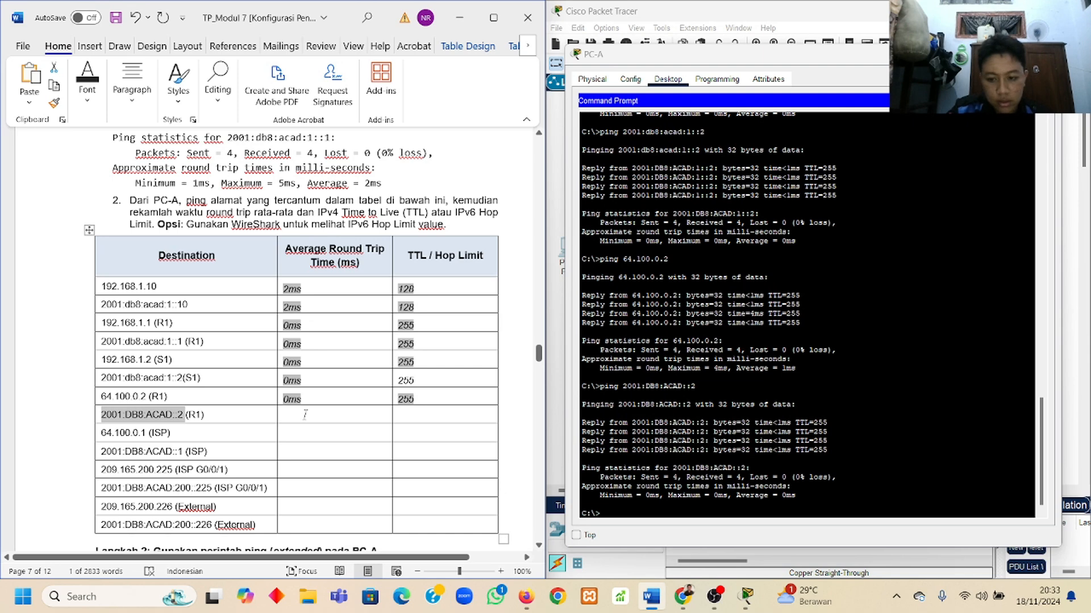
left_click(305, 415)
type("0ms")
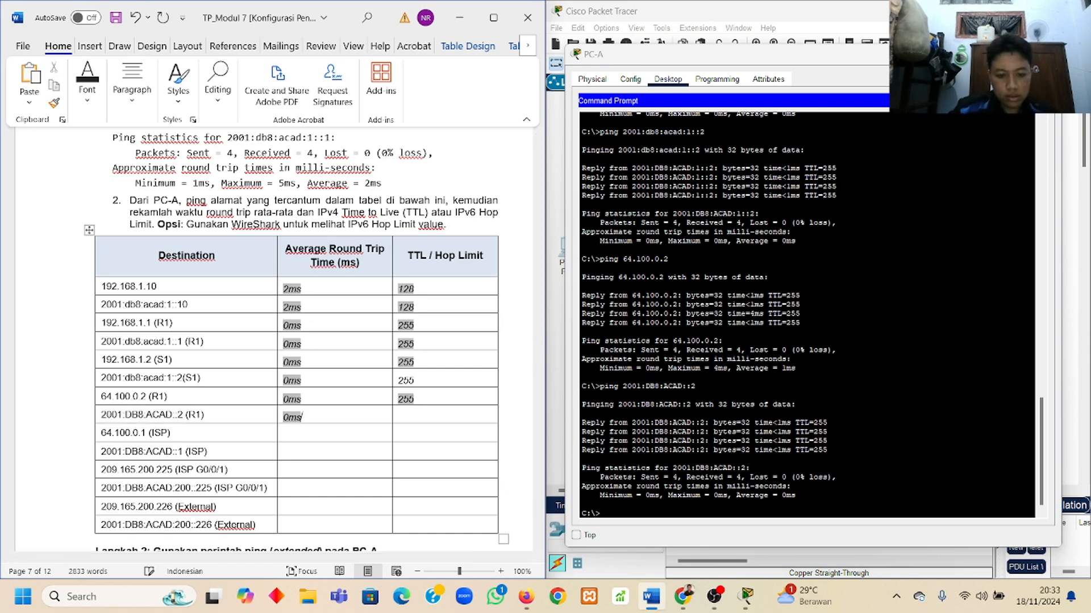
type("255")
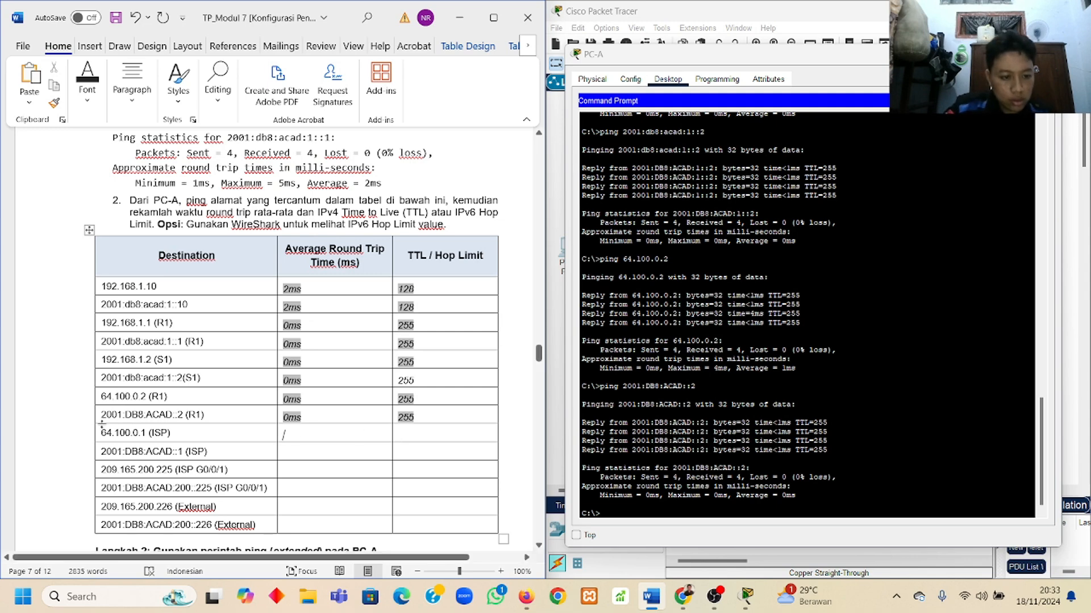
Copy the ISP address 64.100.0.1 from the Word table and ping it from PC-A's command prompt in Packet Tracer
left_click_drag(102, 433, 148, 434)
key("ctrl+c")
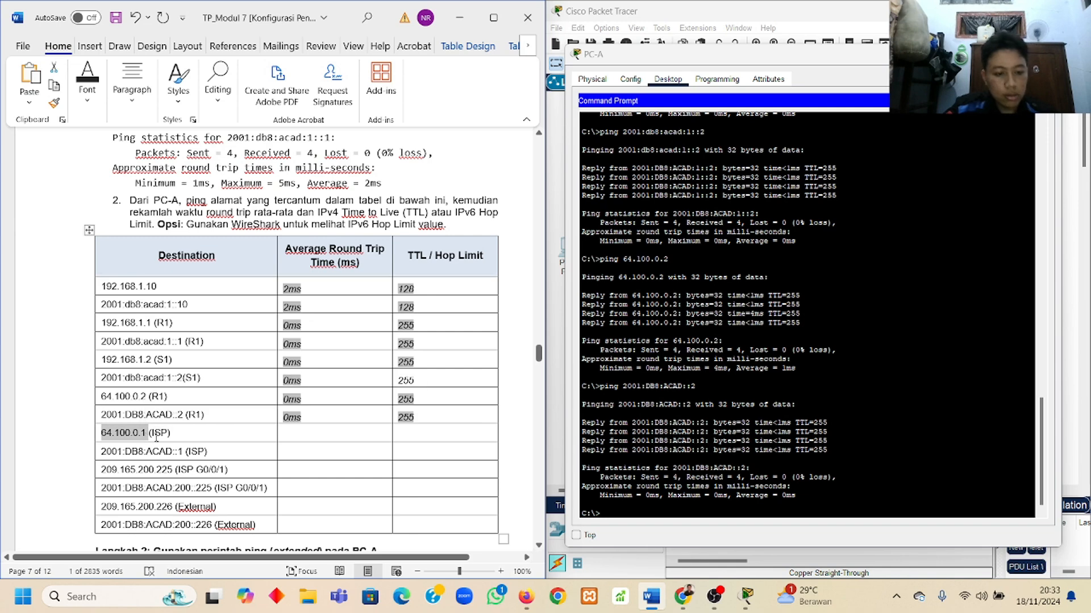
left_click(644, 515)
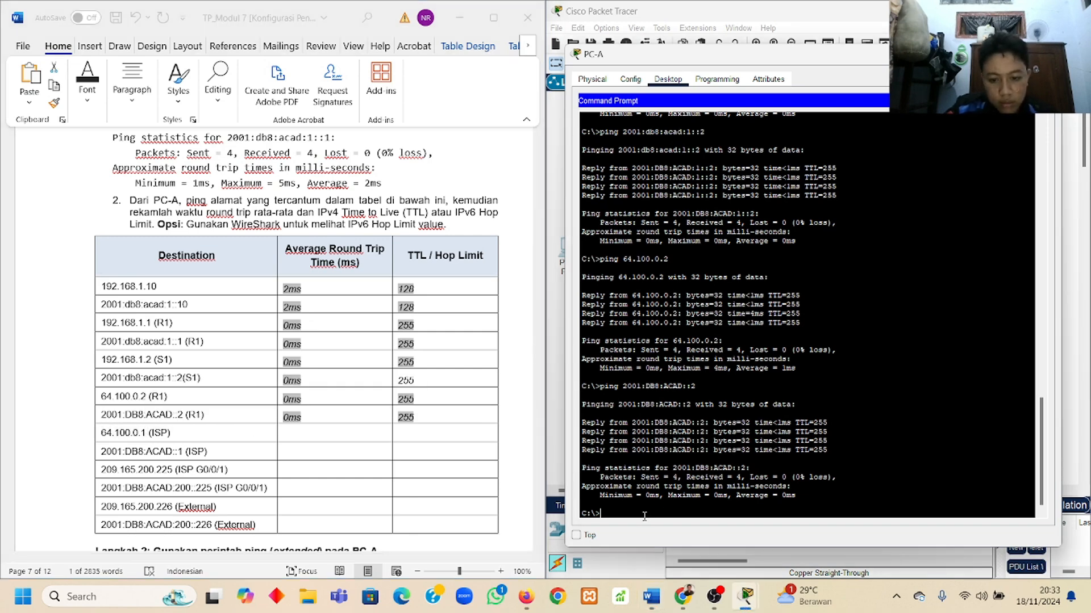
type("ping")
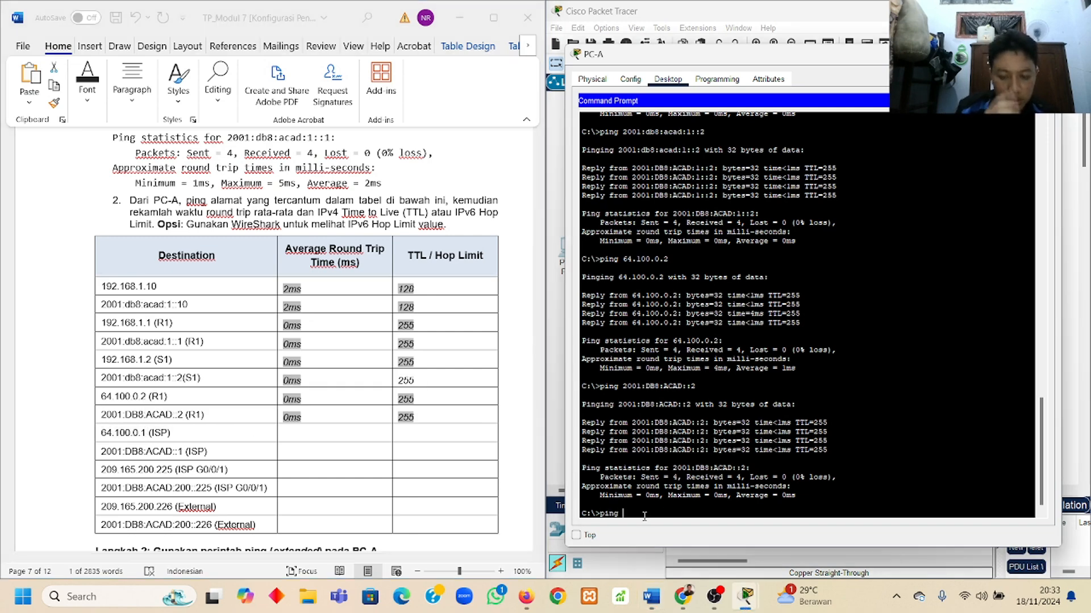
right_click(644, 516)
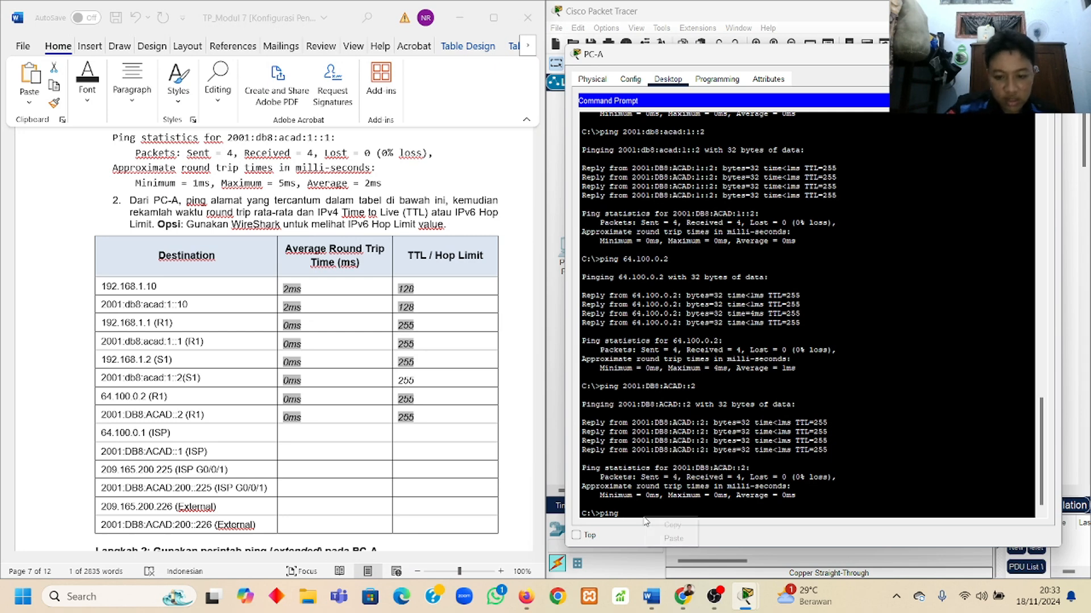
left_click(685, 532)
key("Return")
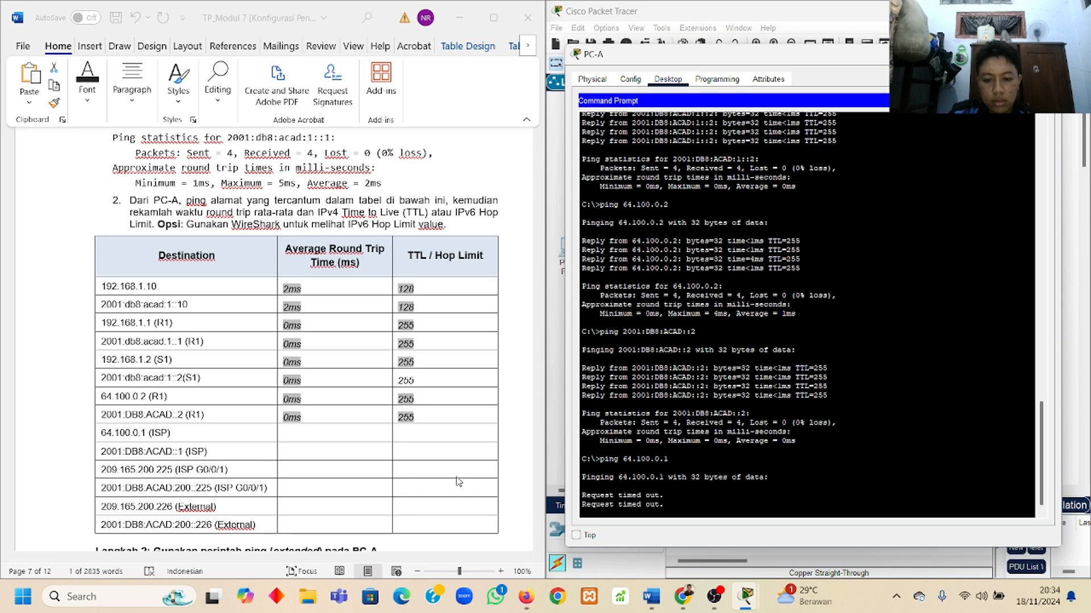
scroll(458, 482, "up", 2)
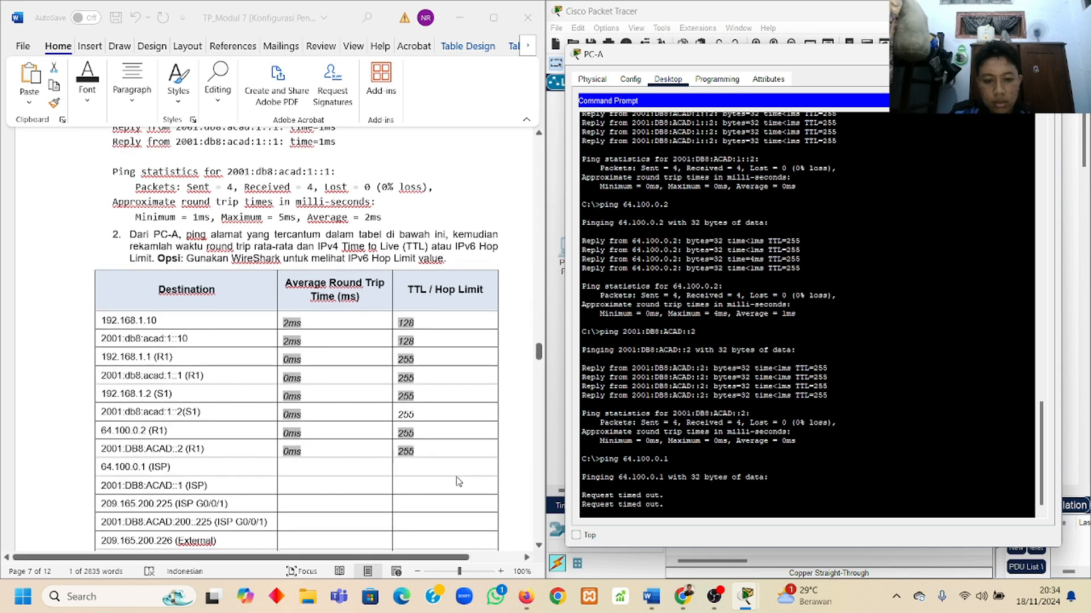
scroll(459, 481, "down", 2)
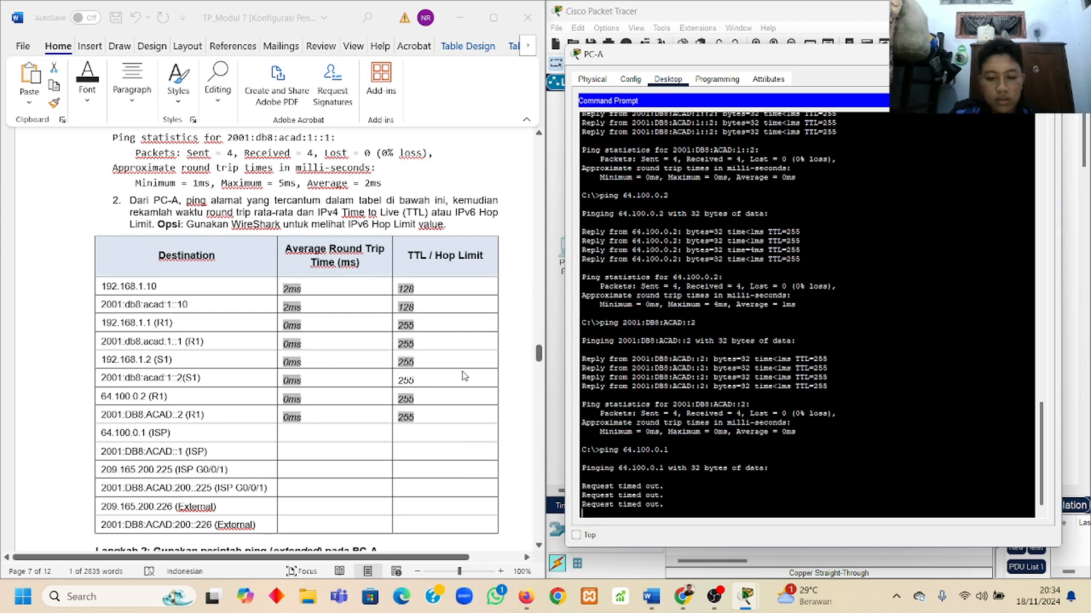
scroll(464, 375, "up", 1)
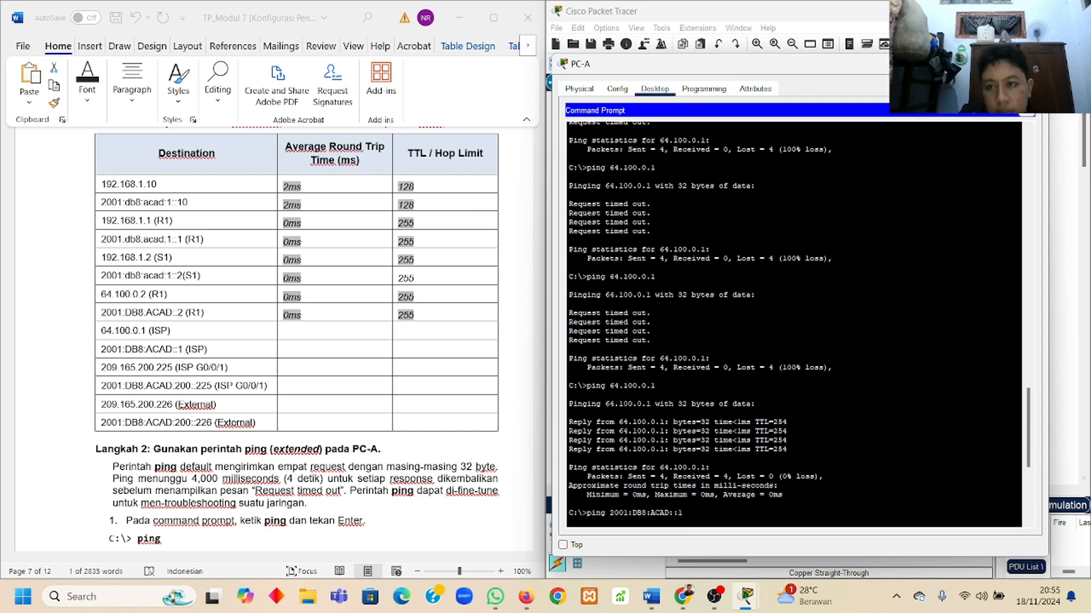
Examine the ISP router's CLI history in Packet Tracer for its interface status and the static routes configured on it
left_click(964, 63)
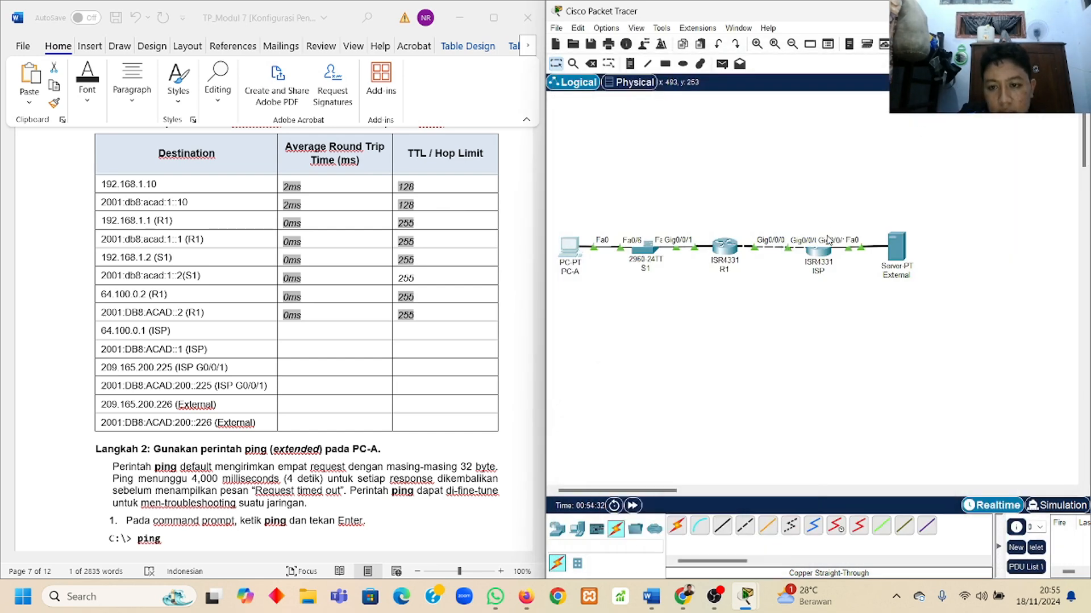
left_click(819, 252)
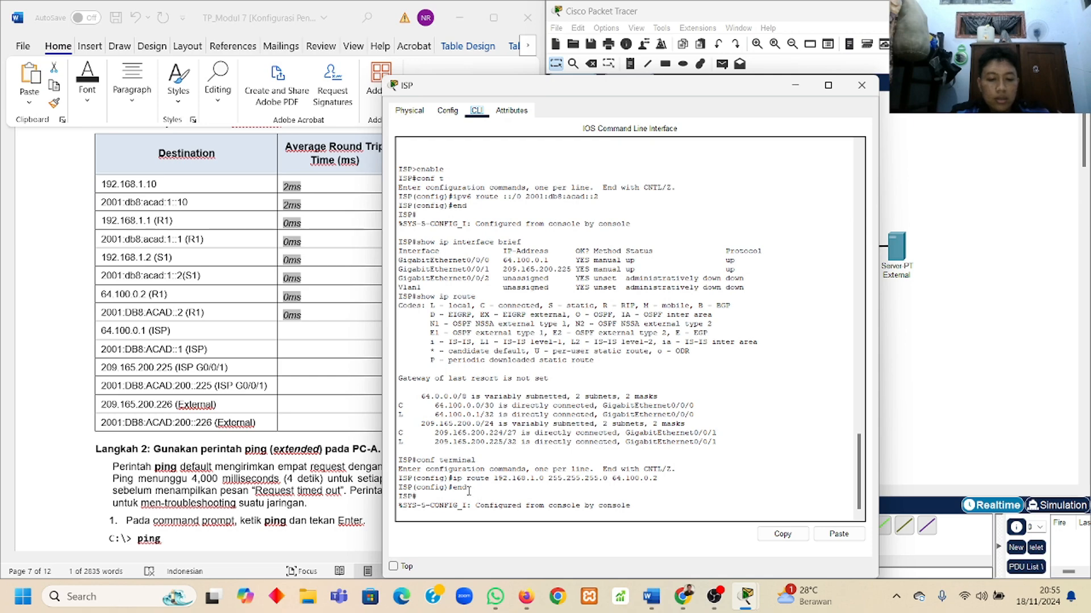
scroll(311, 390, "up", 4)
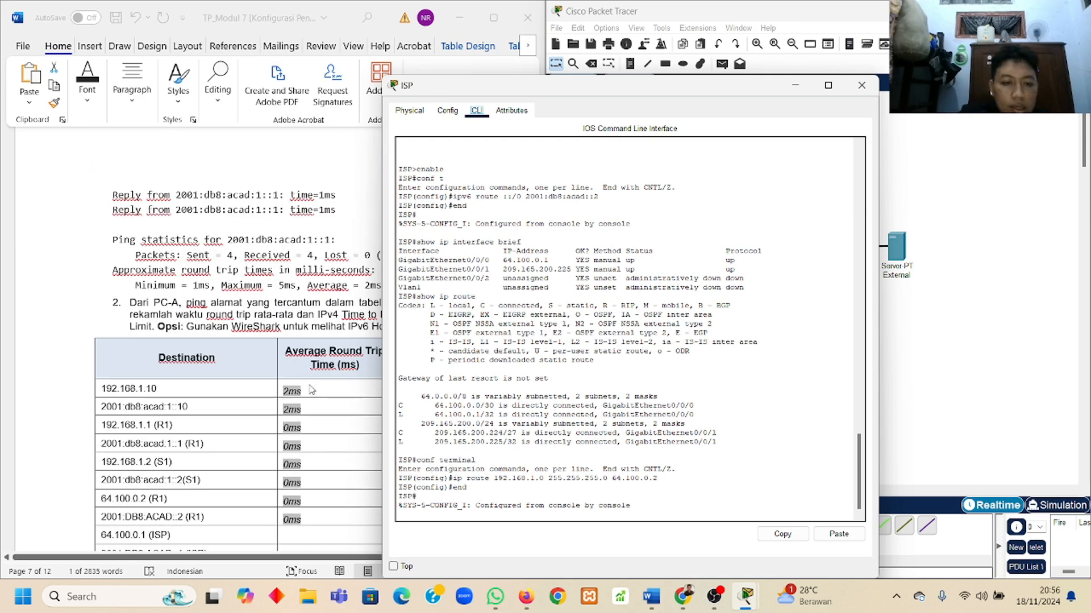
scroll(311, 389, "up", 3)
scroll(311, 390, "down", 4)
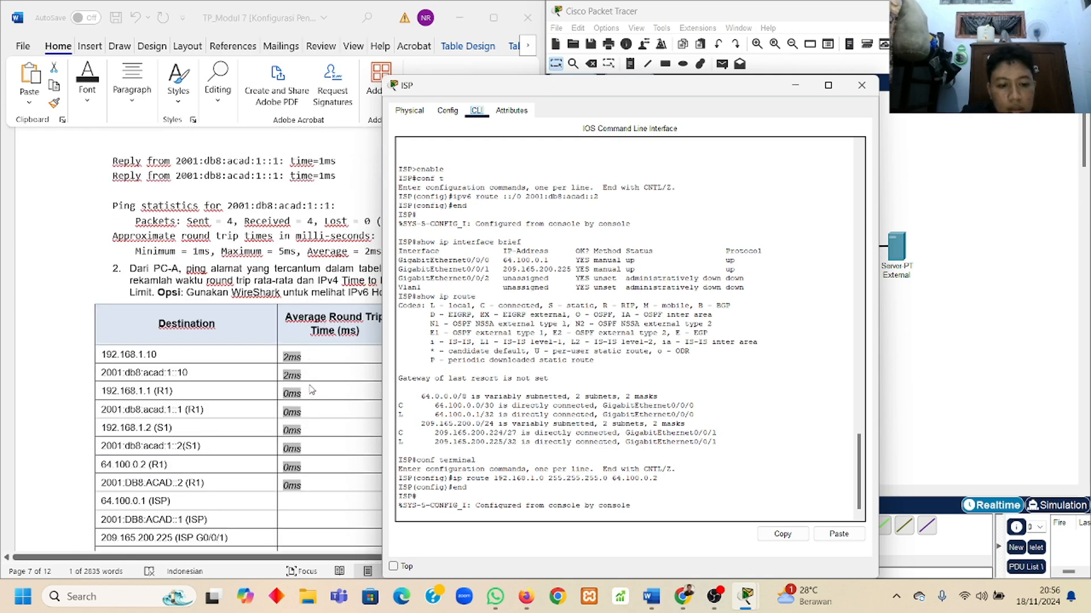
scroll(311, 389, "down", 2)
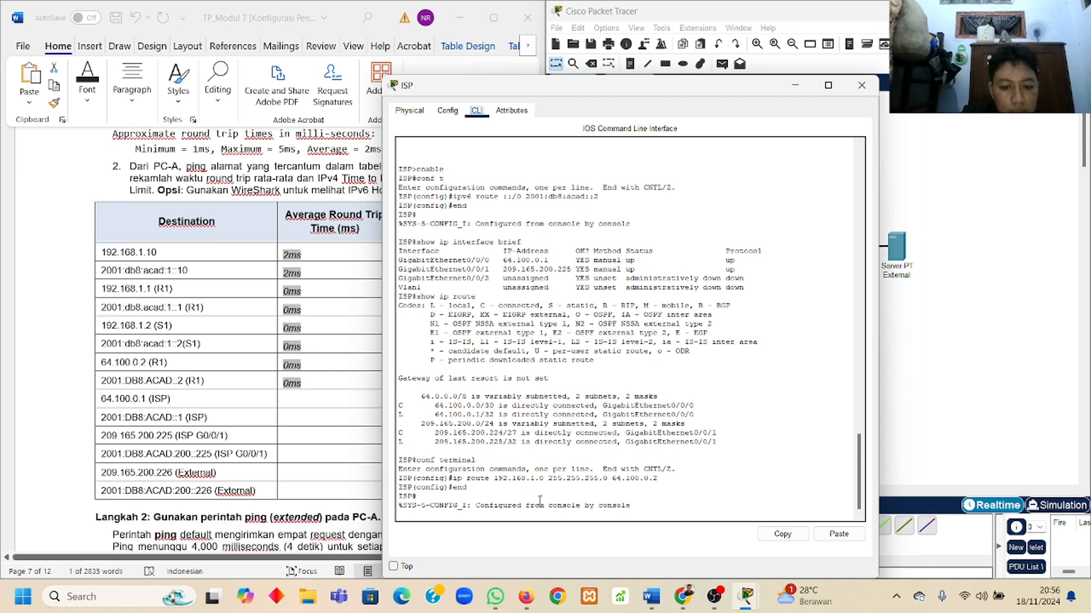
scroll(476, 481, "up", 5)
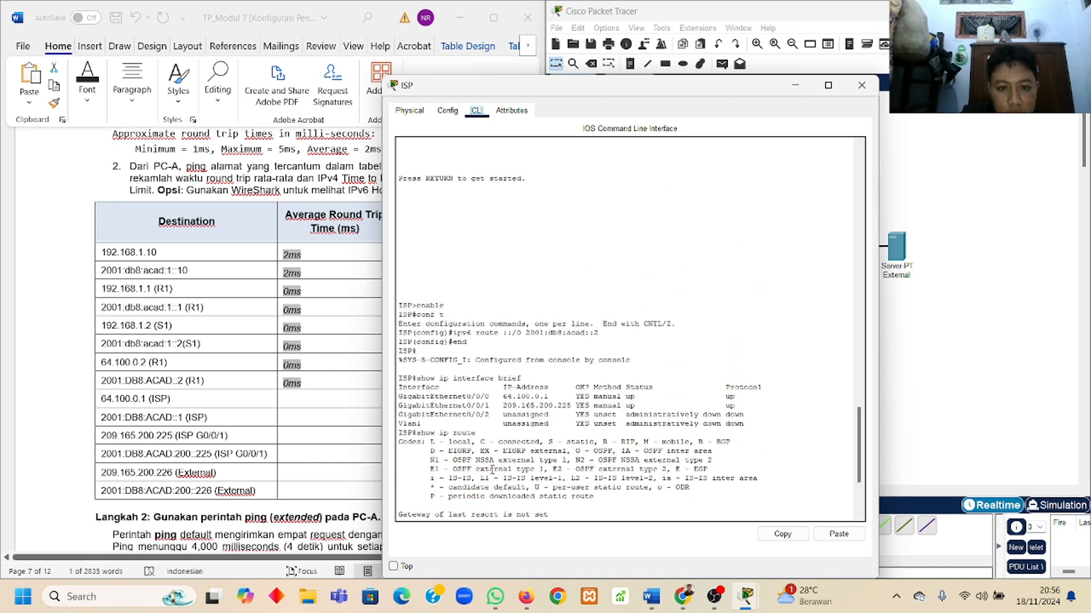
scroll(492, 469, "up", 3)
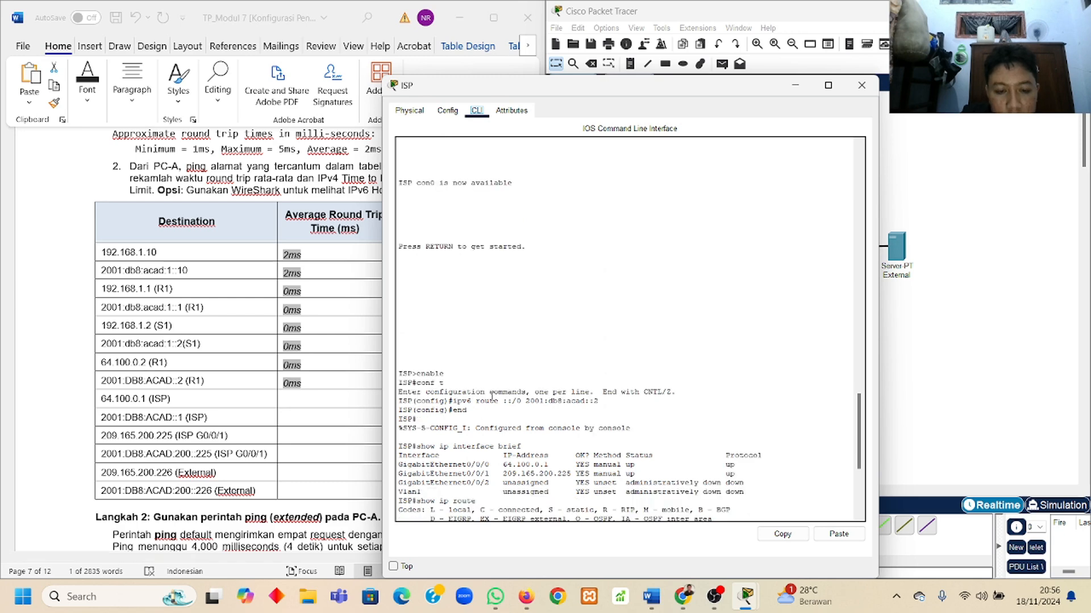
left_click(862, 85)
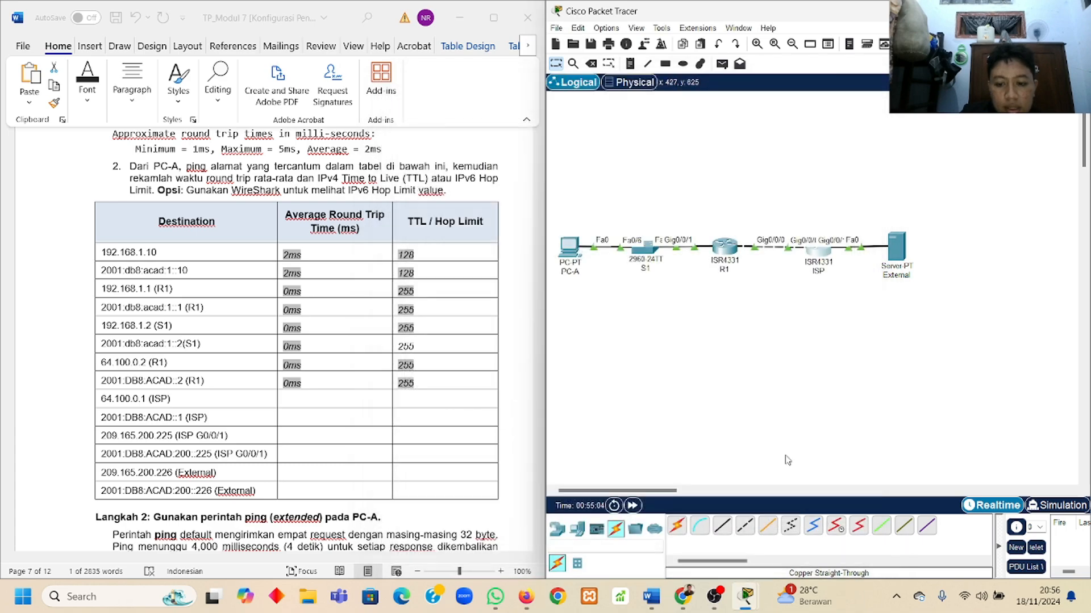
Bring back PC-A's command prompt and record 0ms and TTL 254 in the Word table for 64.100.0.1 (ISP) and 2001:DB8:ACAD::1 (ISP)
mouse_move(745, 597)
left_click(844, 530)
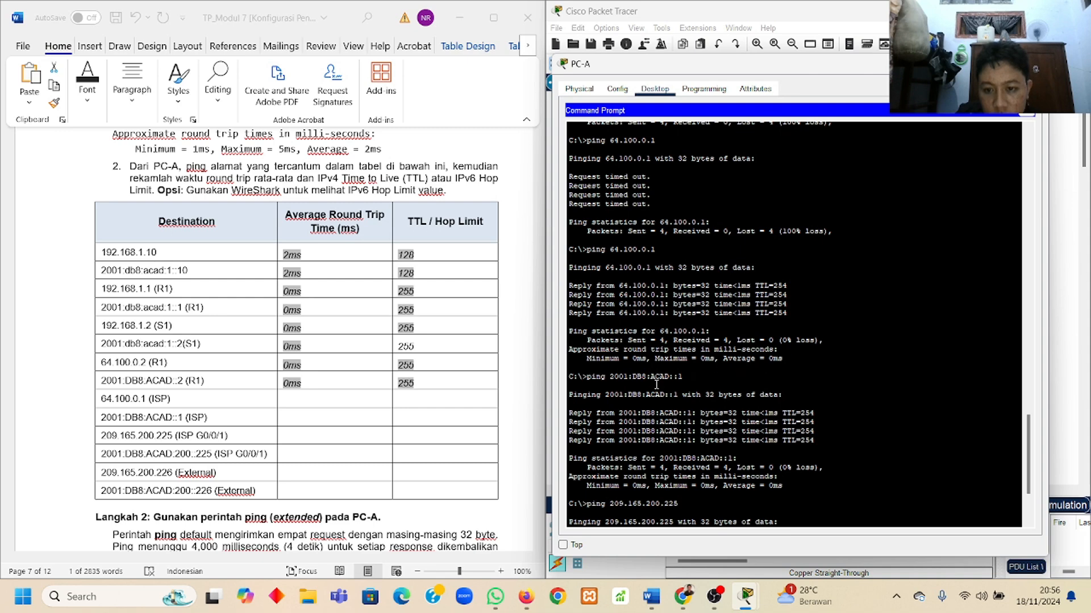
left_click(359, 403)
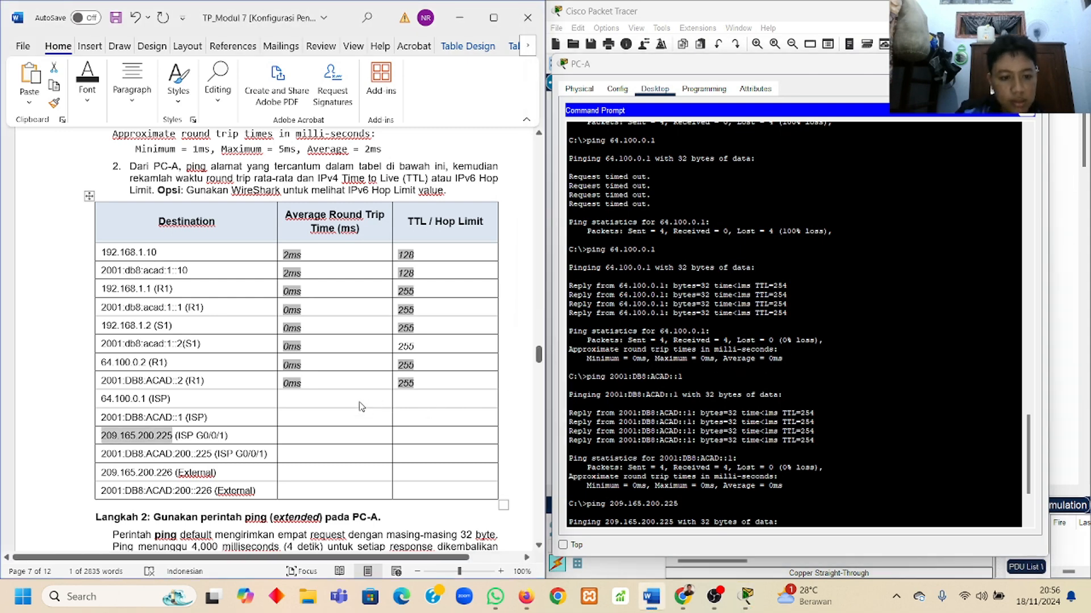
left_click(358, 400)
type("0ms")
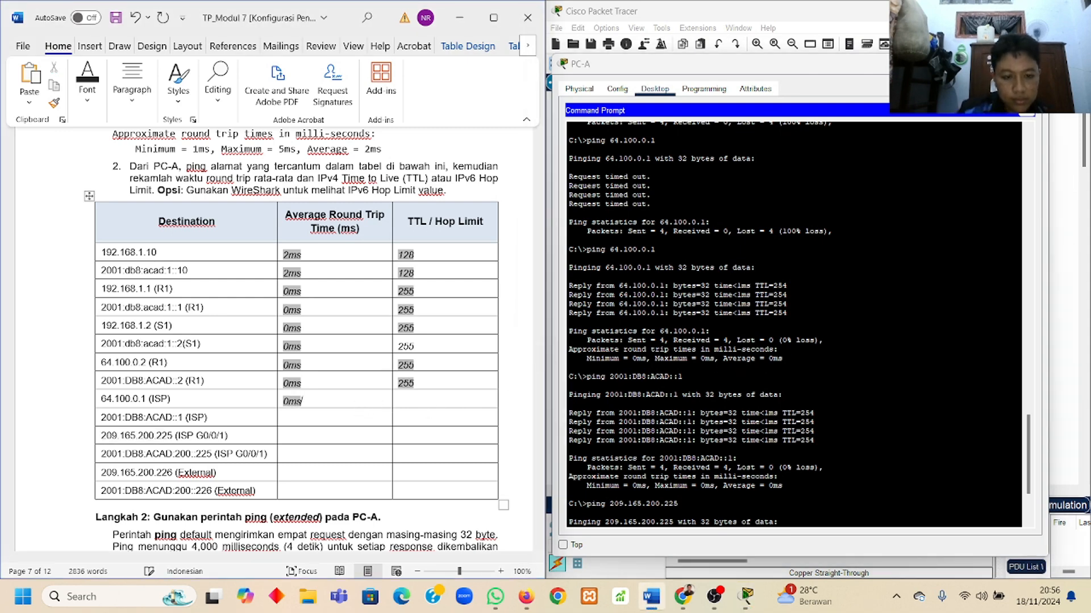
key("Tab")
type("254")
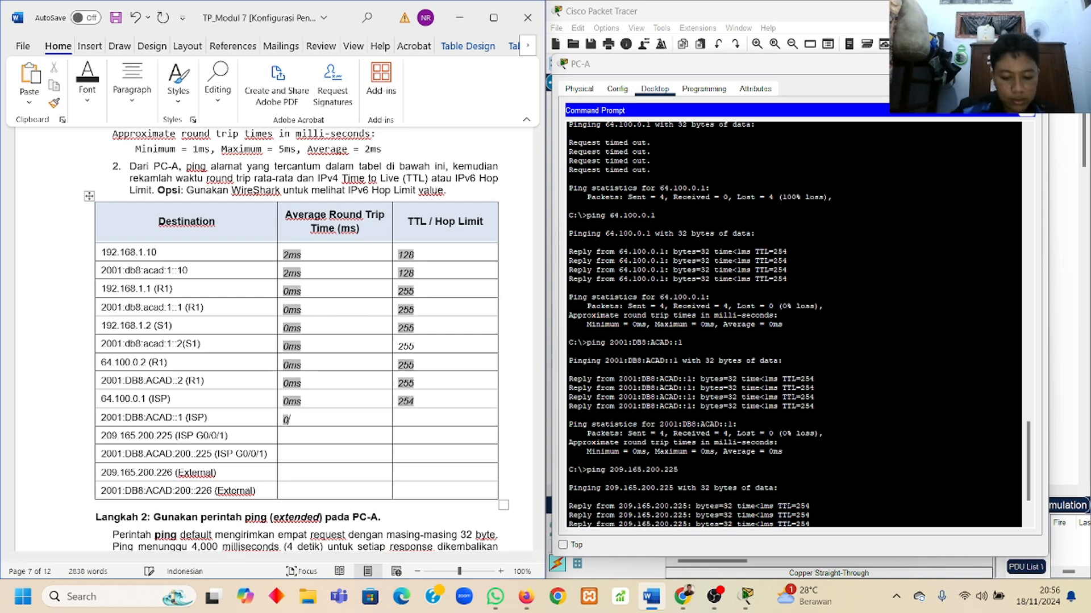
type("0ms")
type("254")
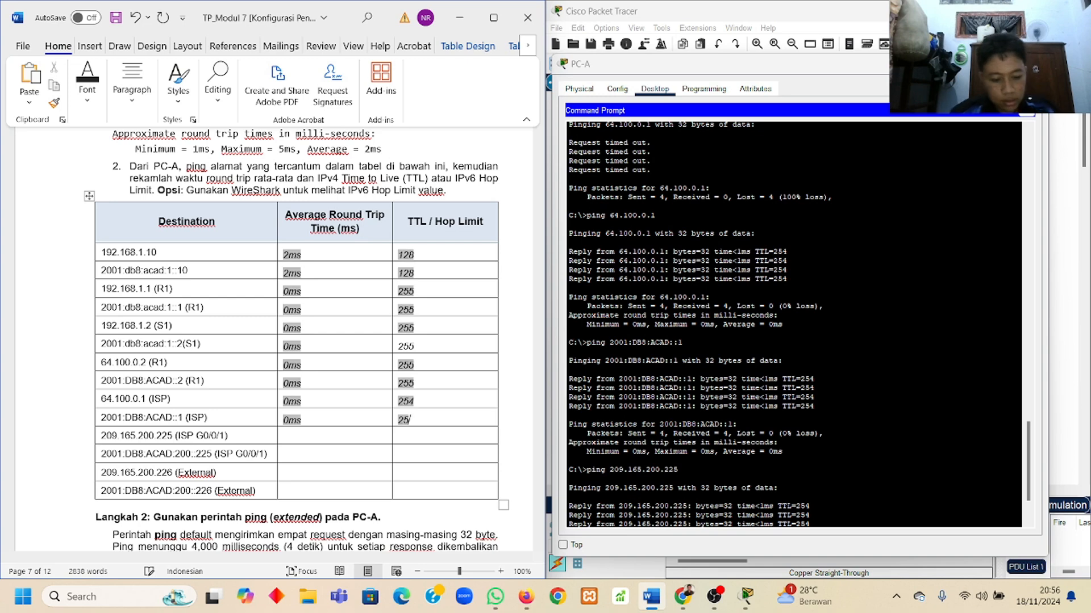
In the Word table, record an average round trip time of 0ms and TTL 254 for 209.165.200.225 (ISP G0/0/1)
key("Down")
scroll(295, 341, "down", 1)
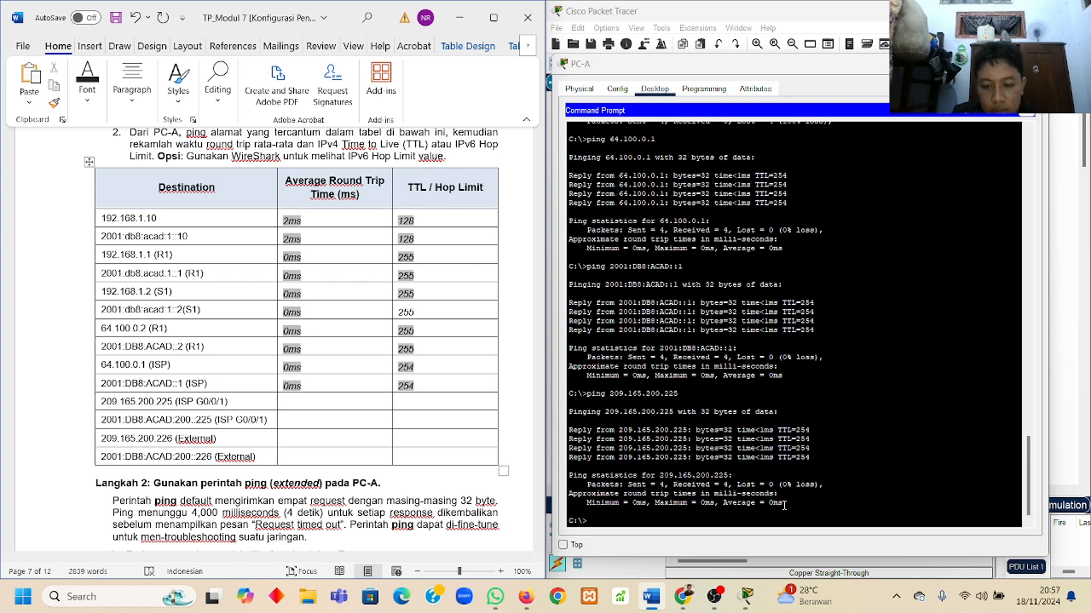
type("0ms")
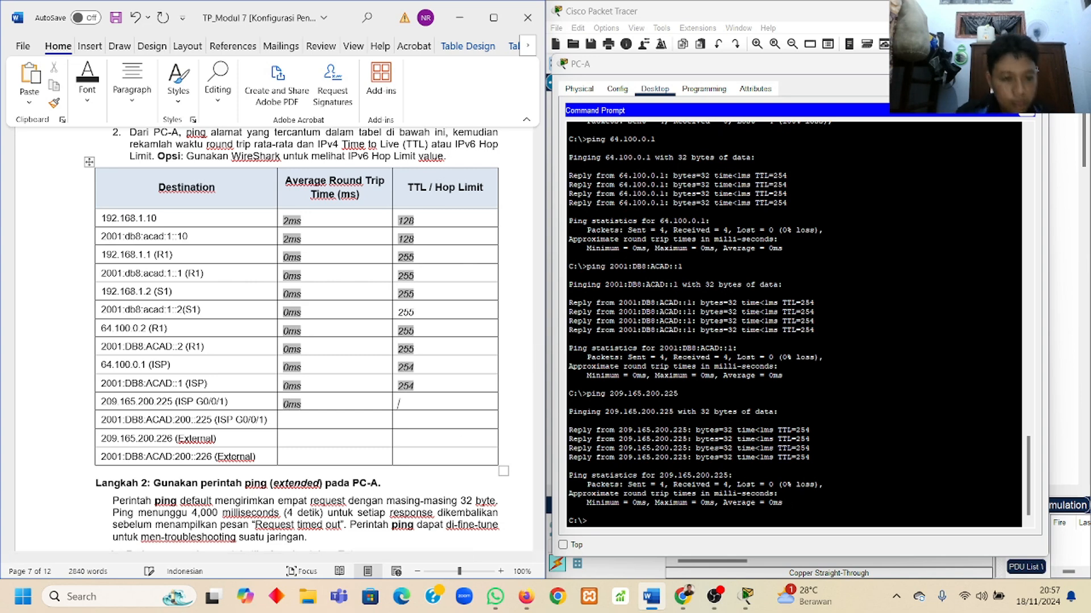
key("Tab")
type("254")
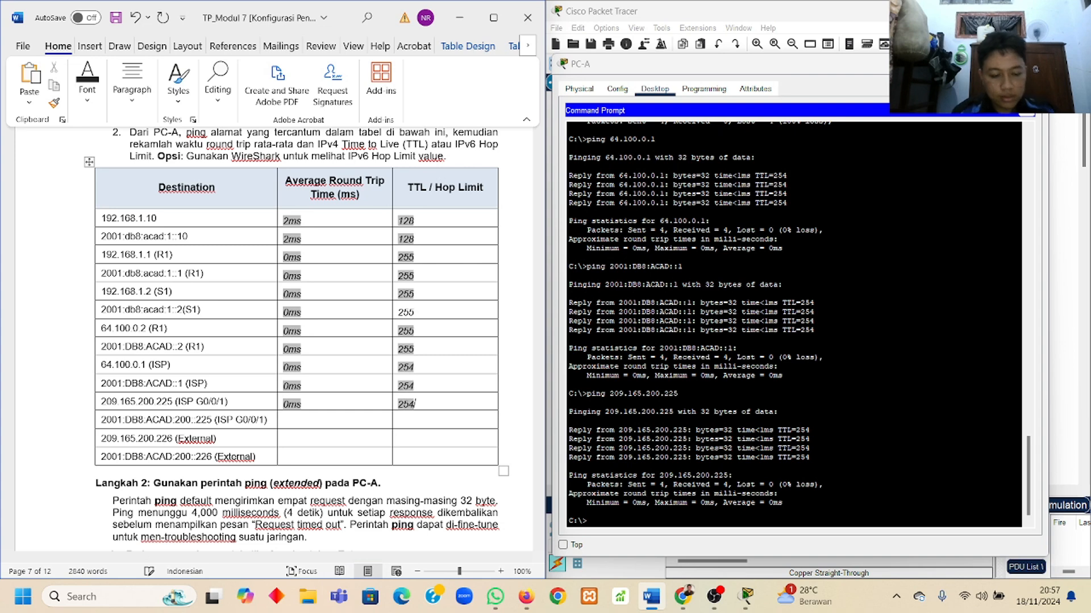
Copy the ISP G0/0/1 IPv6 address 2001:DB8:ACAD:200::225 from the Word table and ping it from PC-A's command prompt
left_click(311, 422)
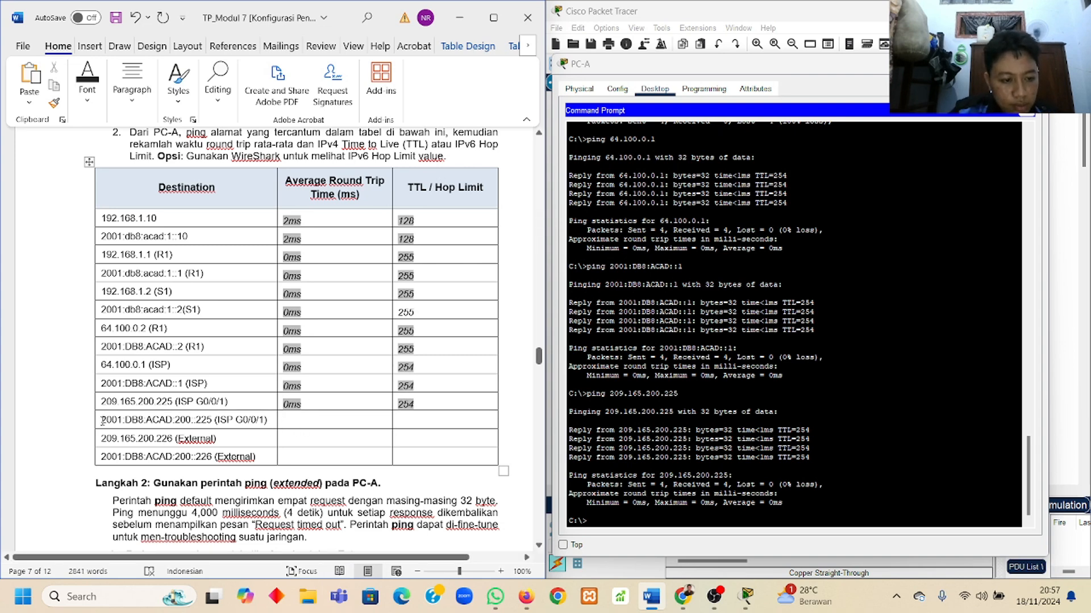
left_click_drag(102, 421, 213, 418)
key("ctrl+c")
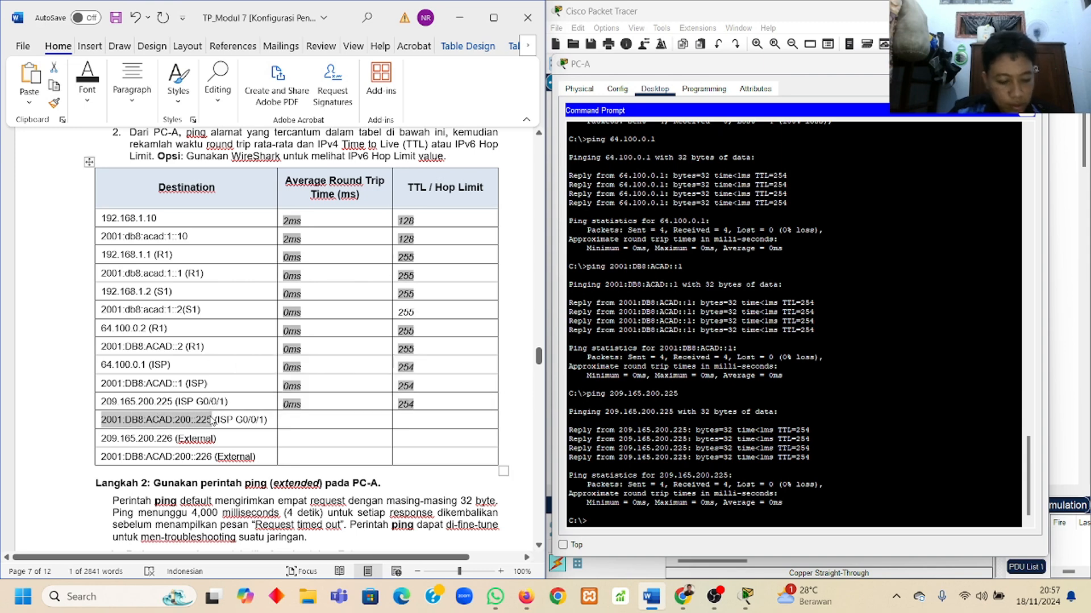
right_click(629, 521)
left_click(653, 542)
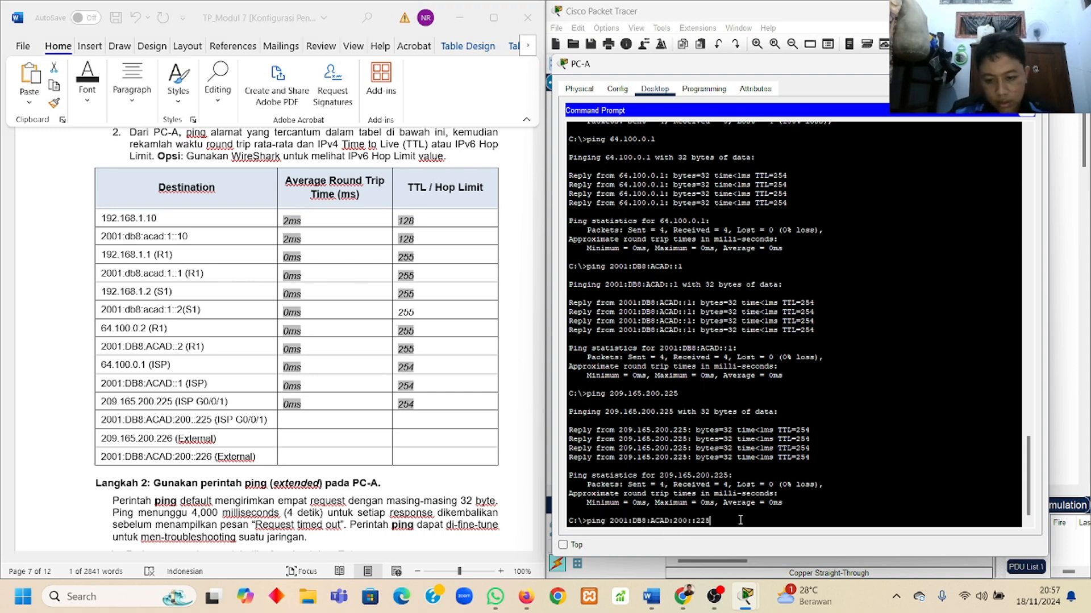
key("Return")
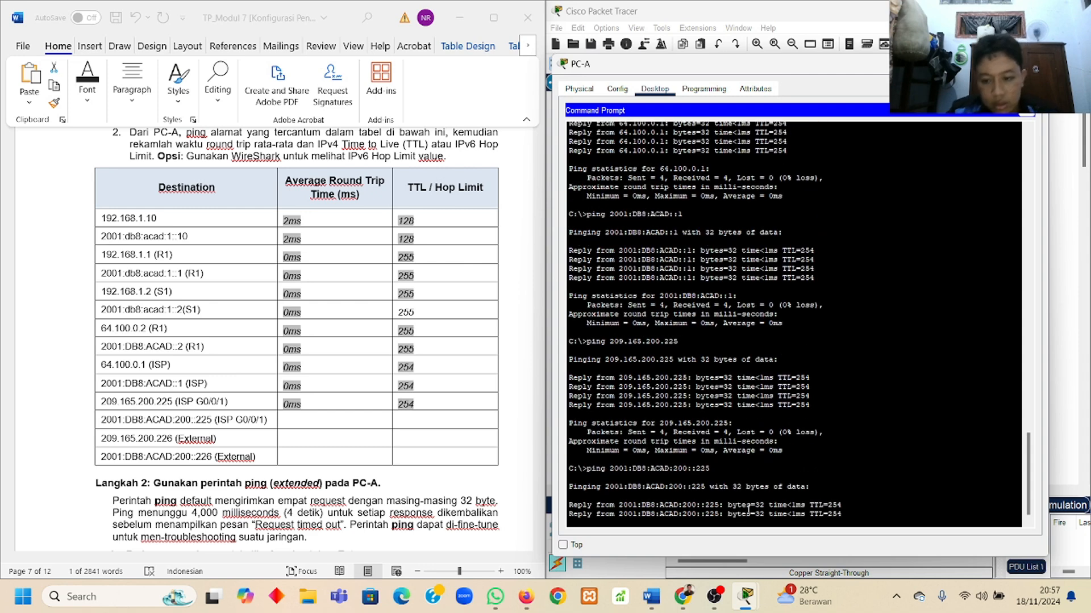
In the Word table, record an average round trip time of 0ms and TTL 254 for 2001:DB8:ACAD:200::225
left_click(423, 423)
left_click(413, 420)
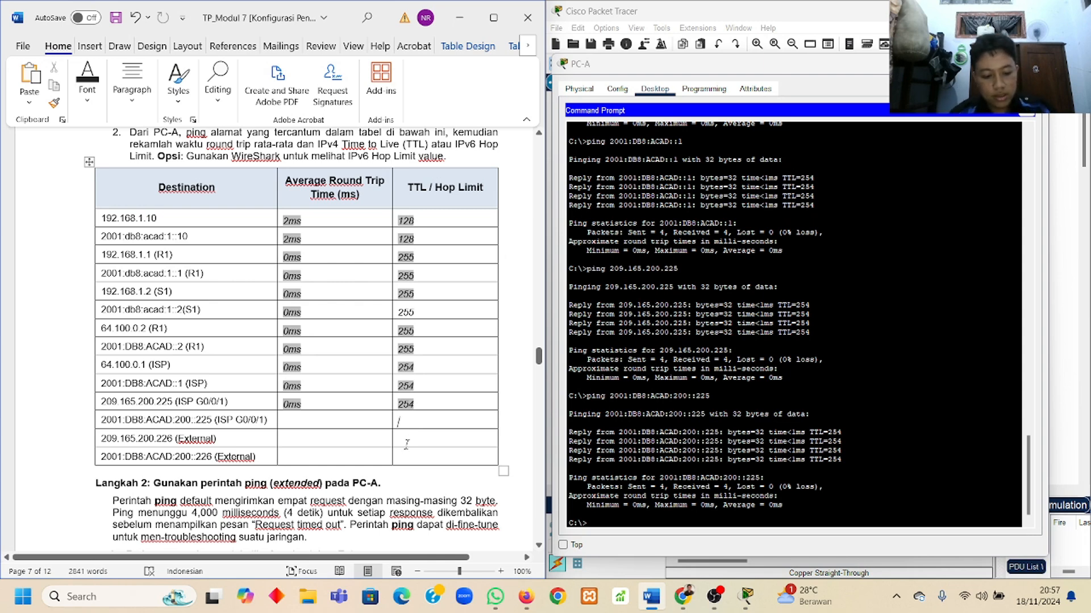
type("254")
key("shift+Tab")
type("0ms")
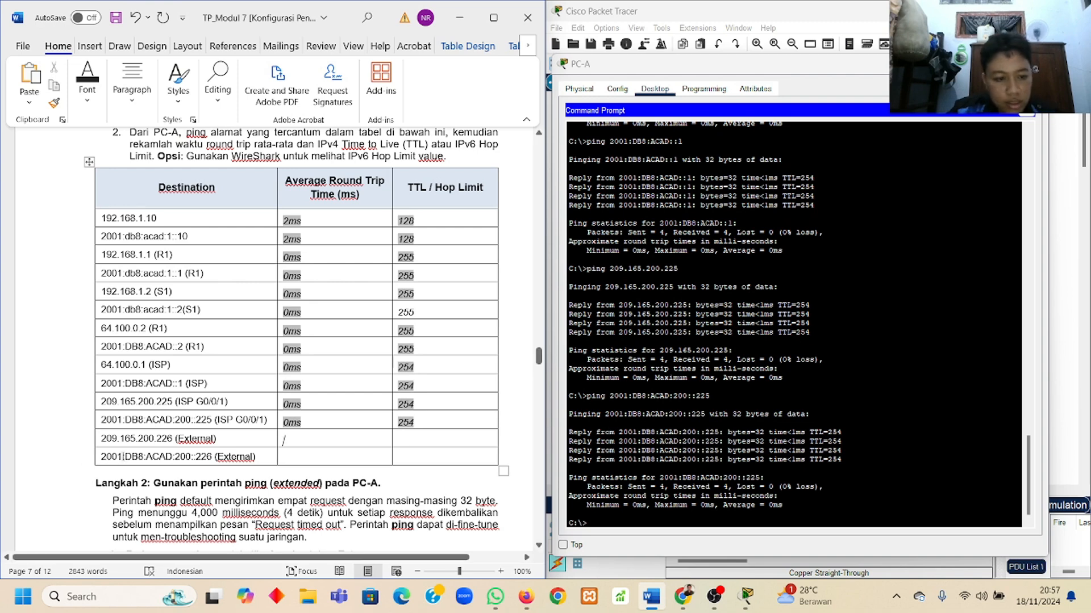
Copy the External address 209.165.200.226 from the Word table and ping it from PC-A's command prompt, dismissing the message notification
left_click_drag(102, 438, 172, 439)
key("ctrl+c")
left_click(594, 527)
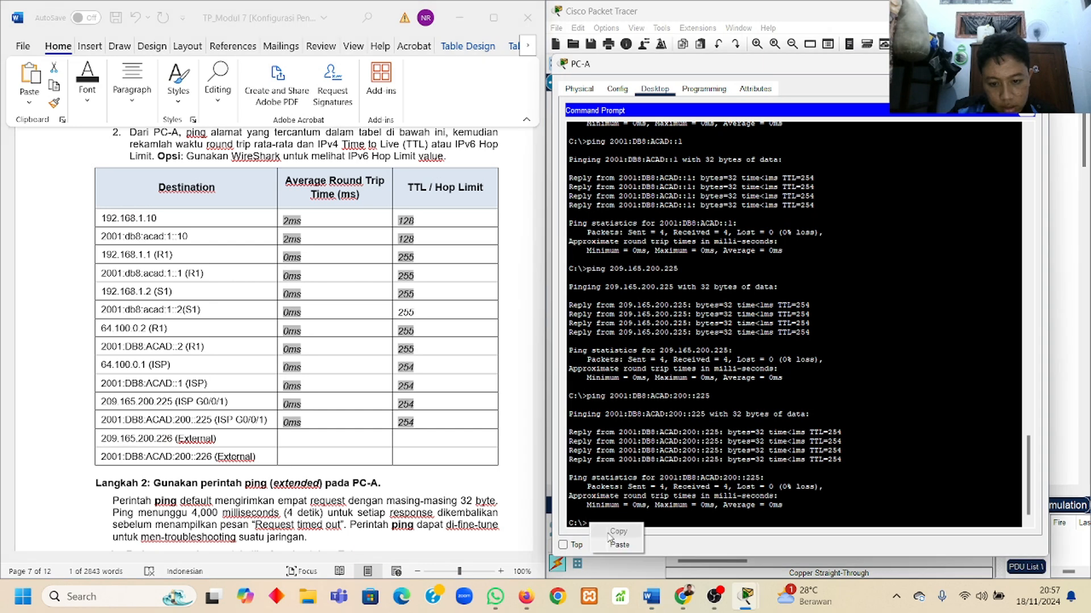
key("ctrl+v")
type("ping")
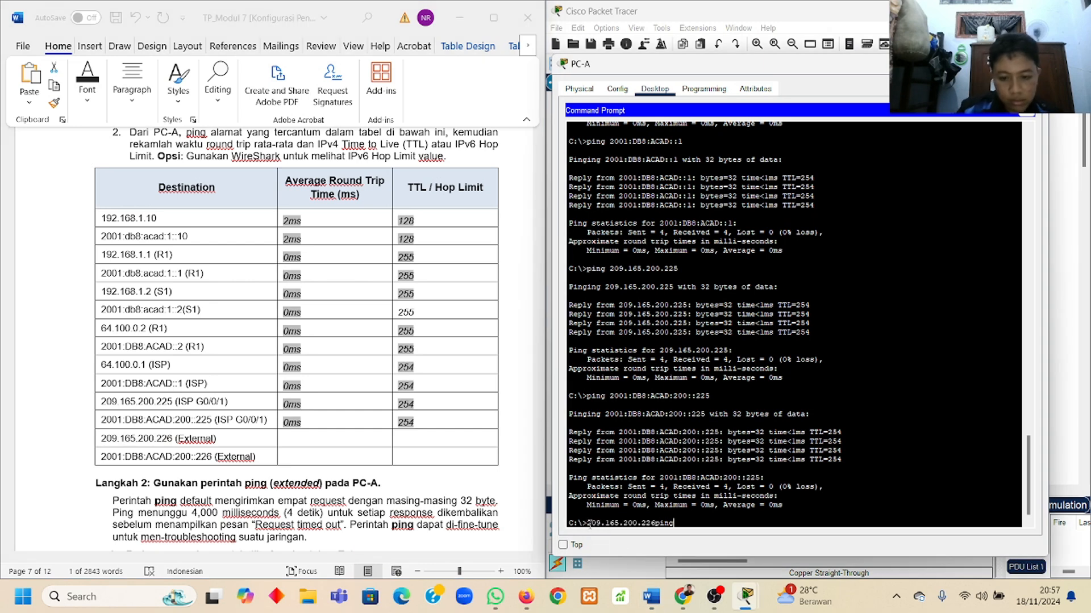
key("BackSpace")
key("BackSpace")
key("BackSpace")
key("BackSpace")
left_click(588, 523)
type("ping")
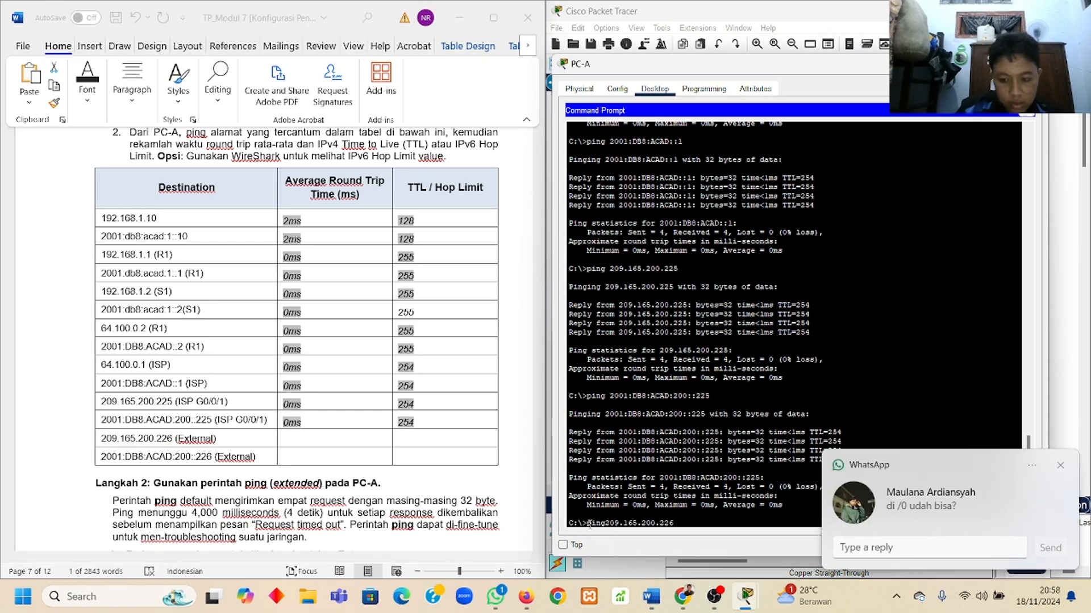
left_click(1060, 465)
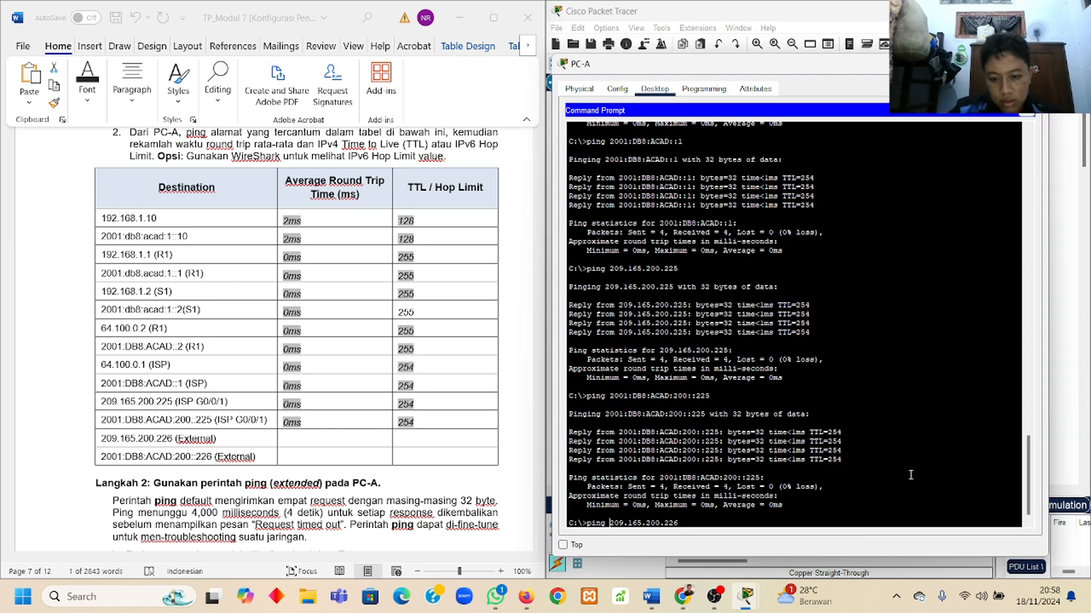
key("Return")
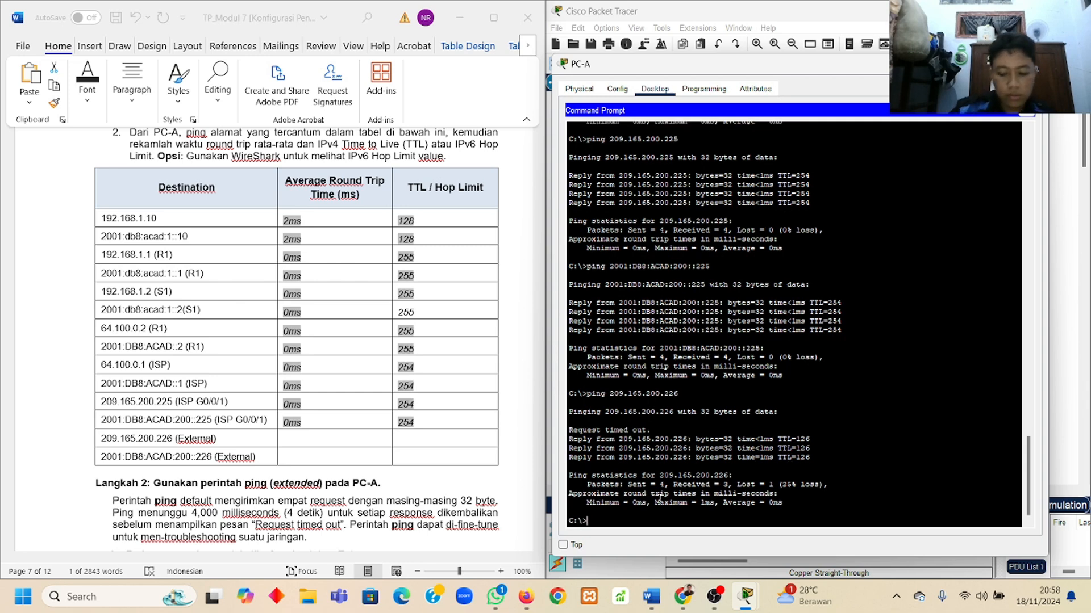
Repeat the ping to 209.165.200.226 from PC-A and record 0ms and TTL 126 for it in the Word table
key("Up")
key("Return")
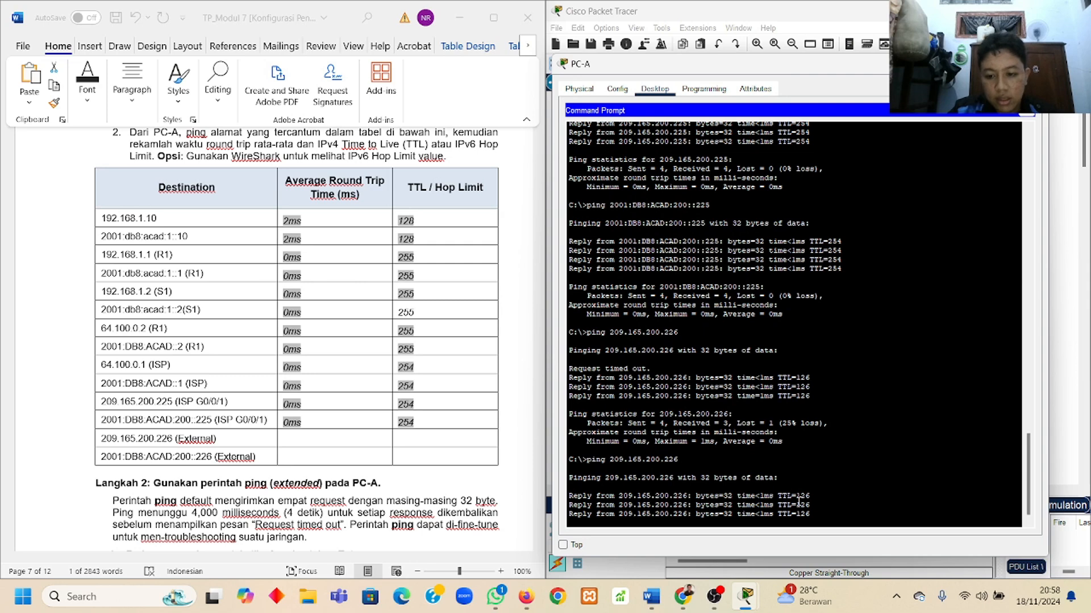
left_click(455, 444)
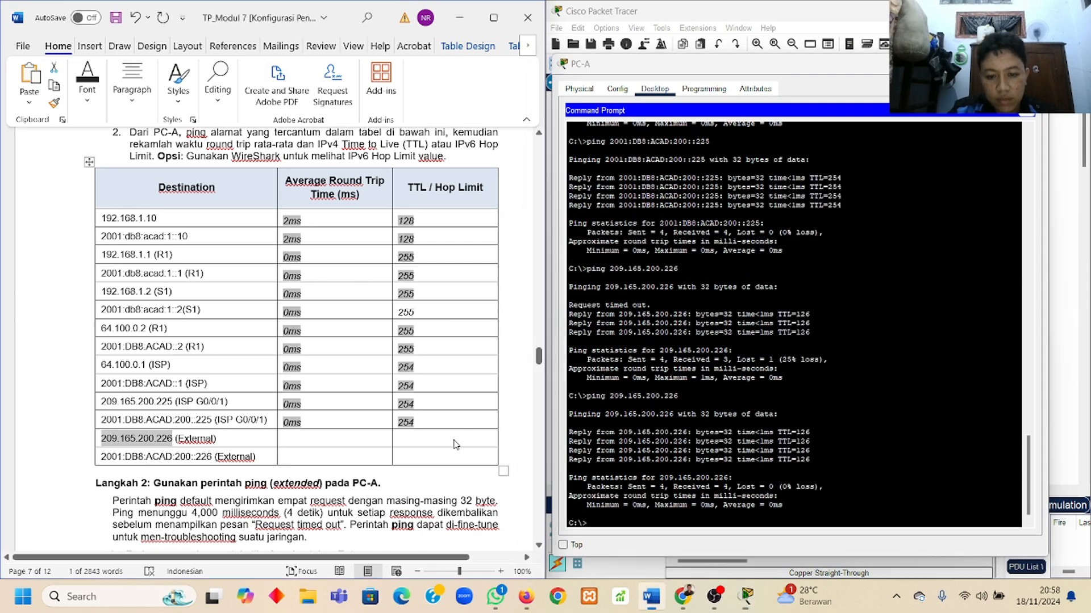
left_click(445, 436)
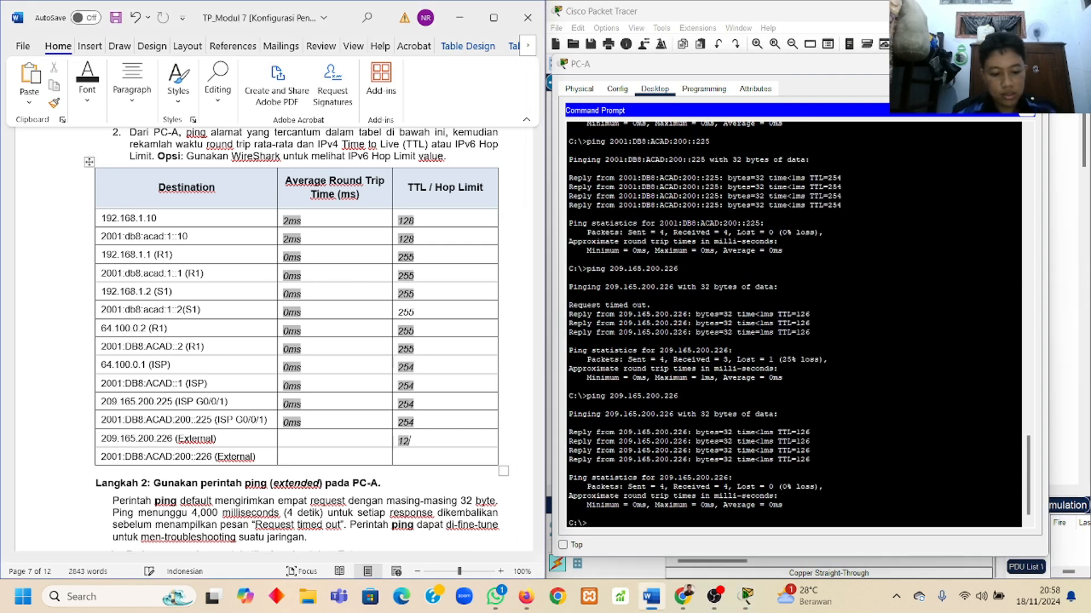
type("126")
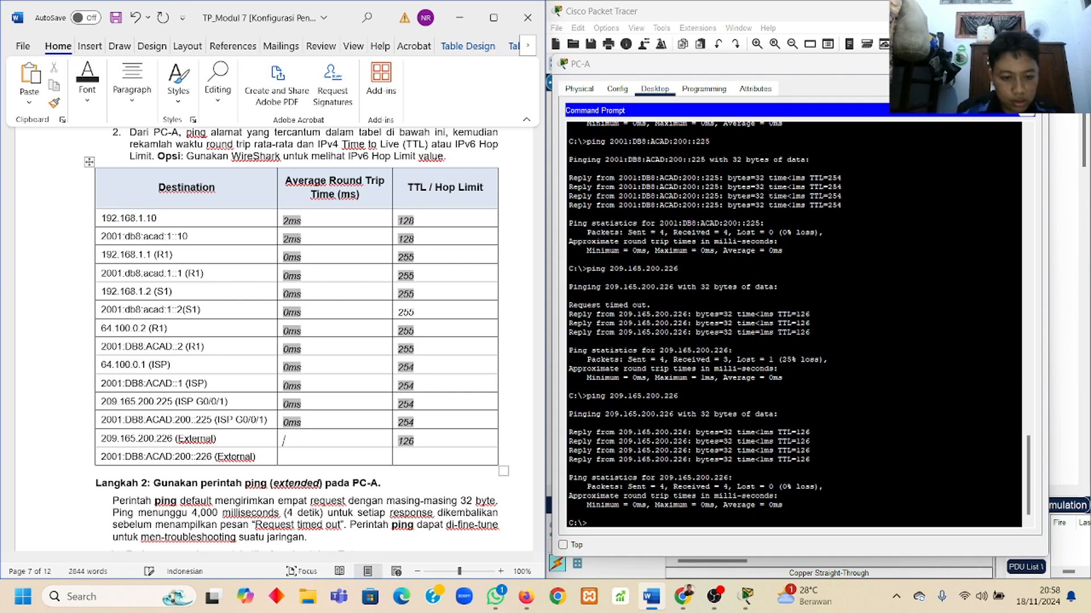
type("0ms")
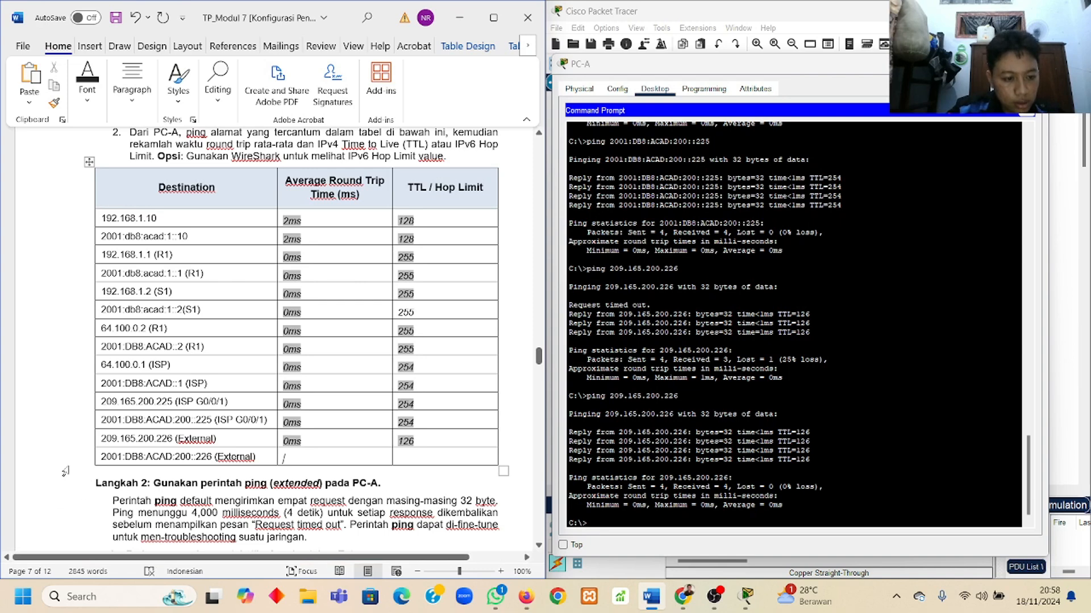
Copy the External IPv6 address 2001:DB8:ACAD:200::226 from the Word table and ping it from PC-A's command prompt
left_click_drag(101, 457, 212, 458)
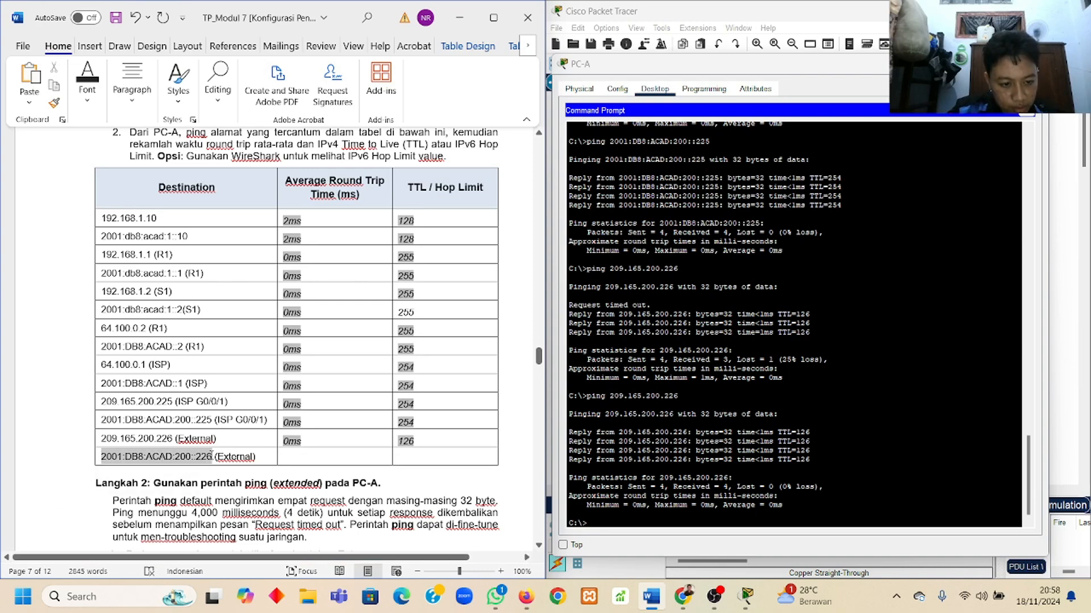
key("ctrl+c")
left_click(639, 525)
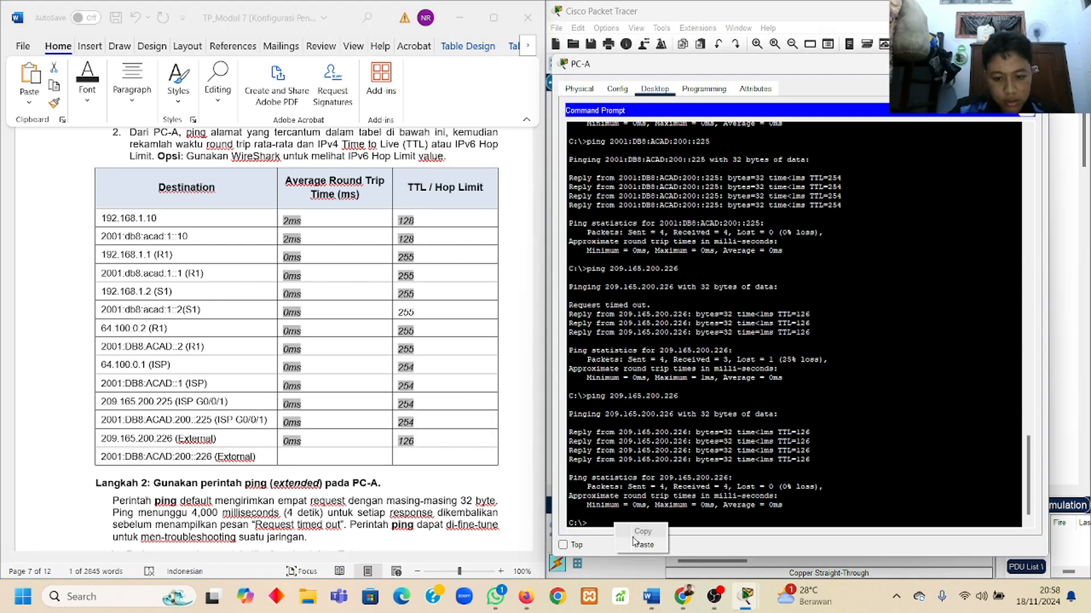
key("ctrl+v")
key("Home")
type("ping")
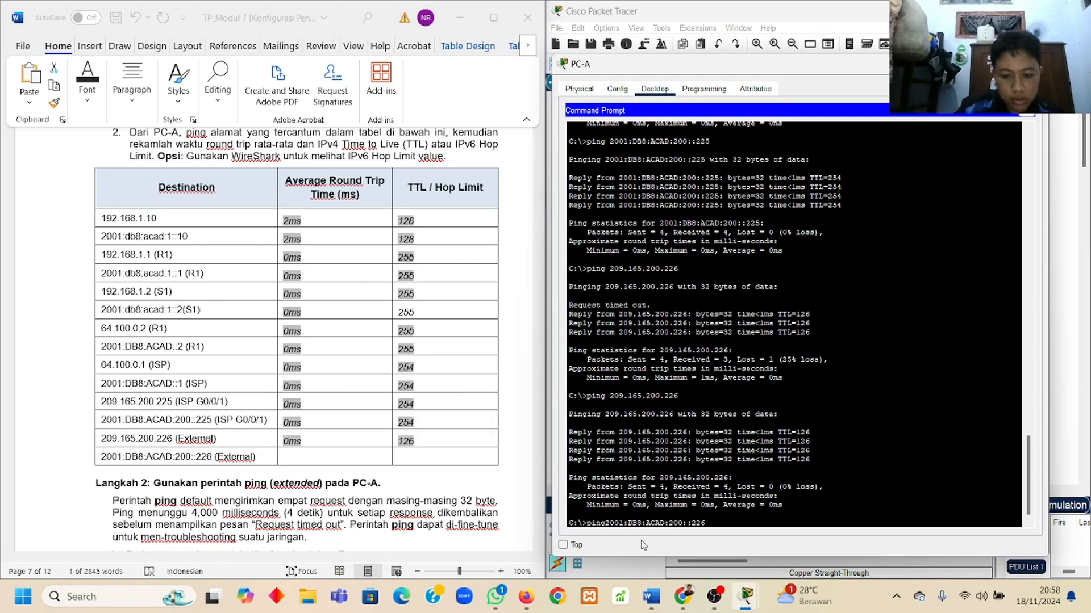
key("Return")
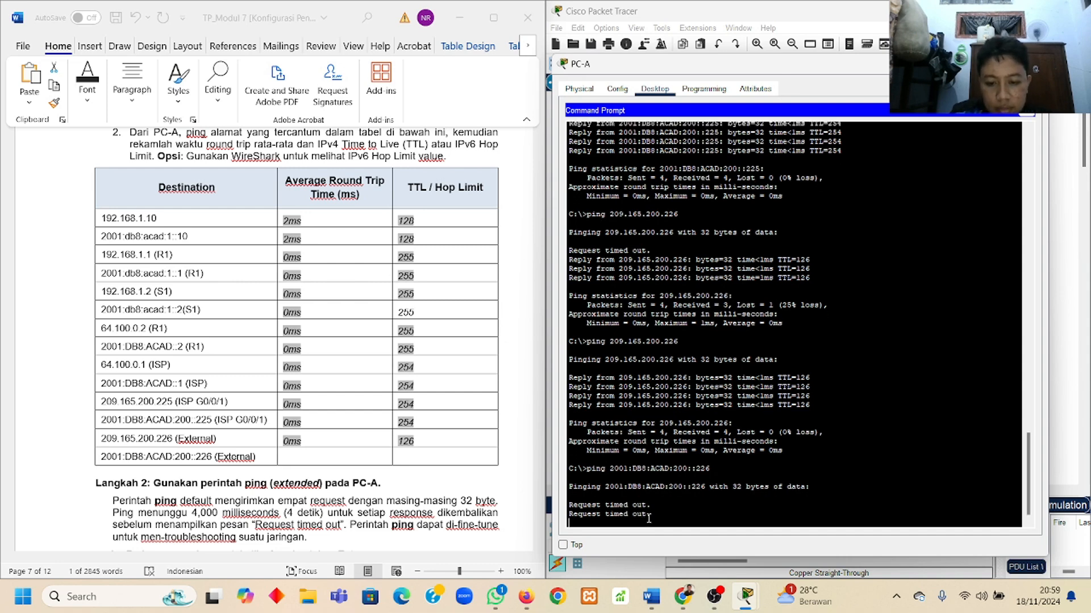
scroll(233, 295, "up", 3)
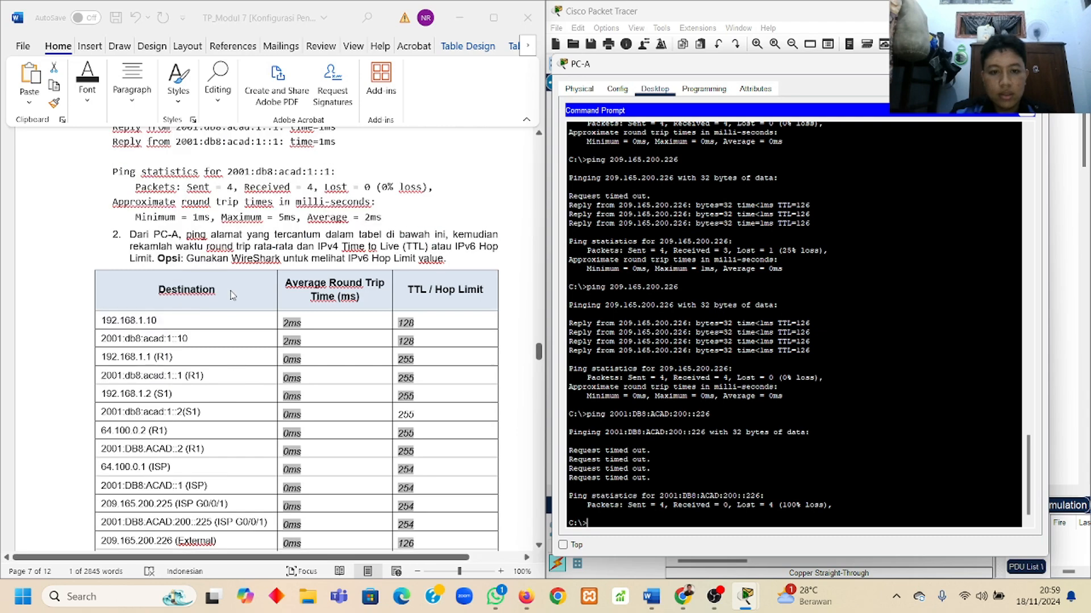
scroll(479, 250, "down", 3)
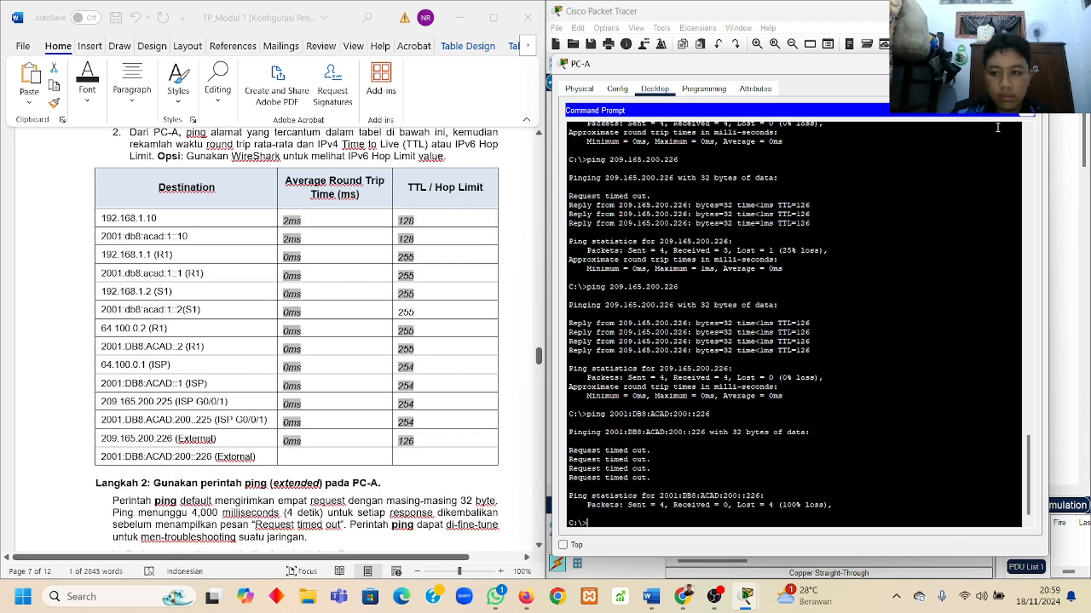
left_click(1027, 121)
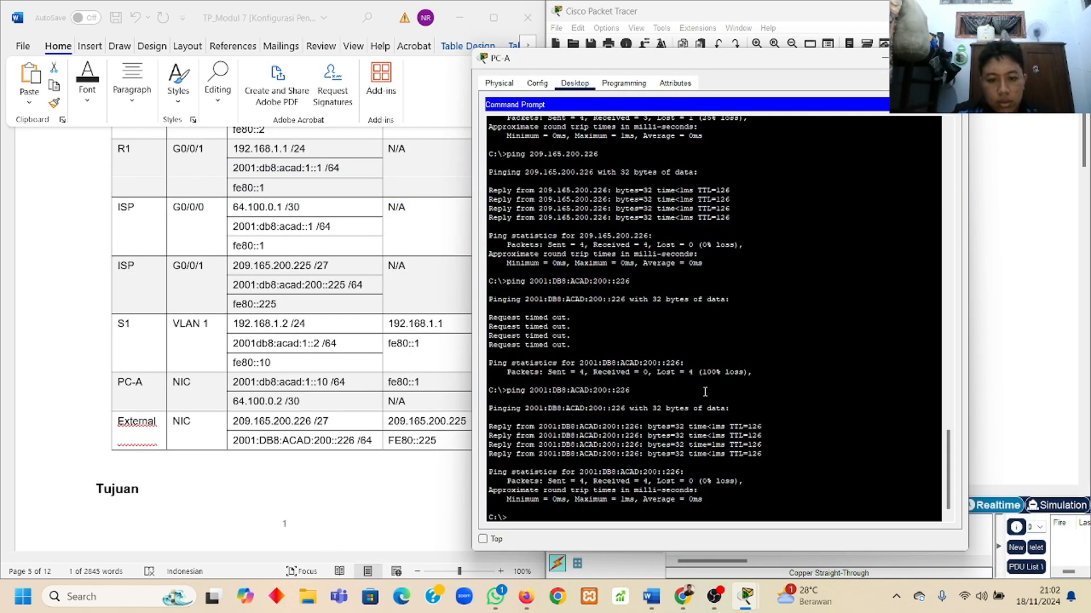
scroll(677, 448, "down", 1)
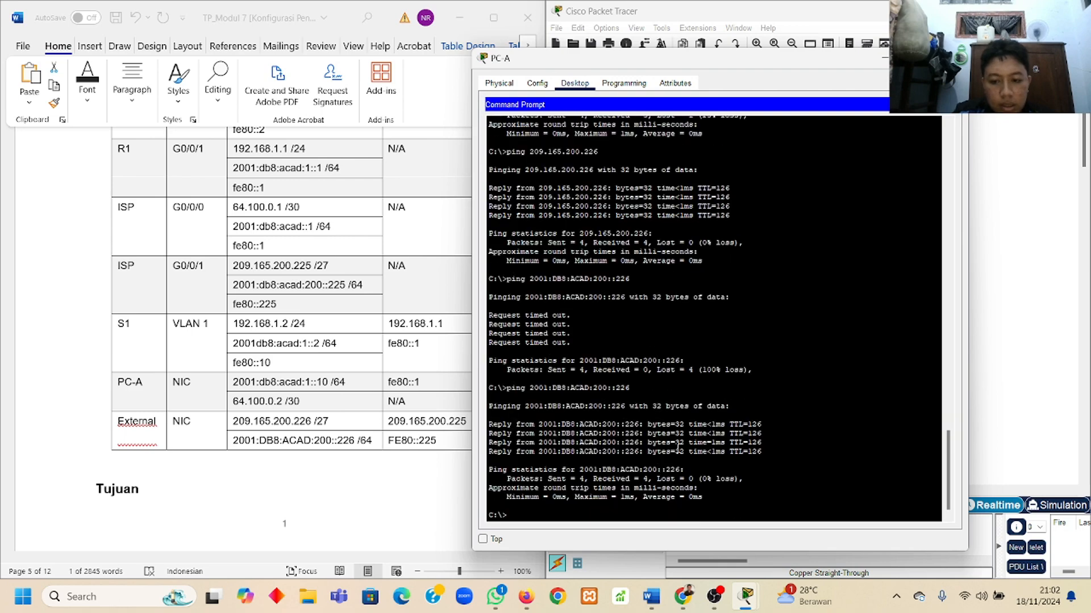
Examine the ISP router's CLI history for its interface addressing, static routes and the link-local address configured on g0/0/1
left_click(883, 58)
left_click(818, 251)
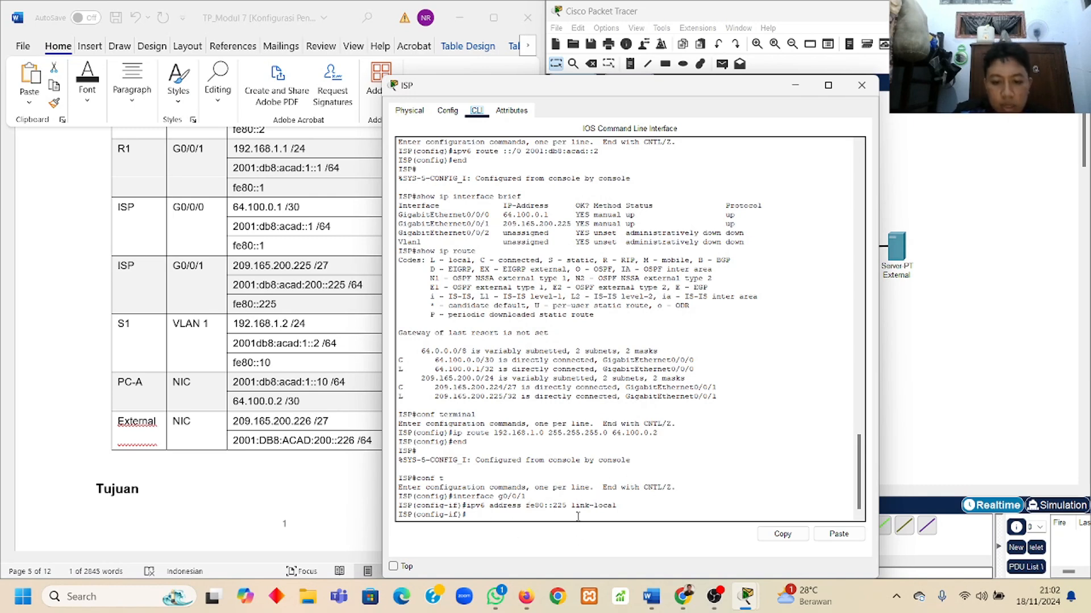
scroll(551, 422, "up", 4)
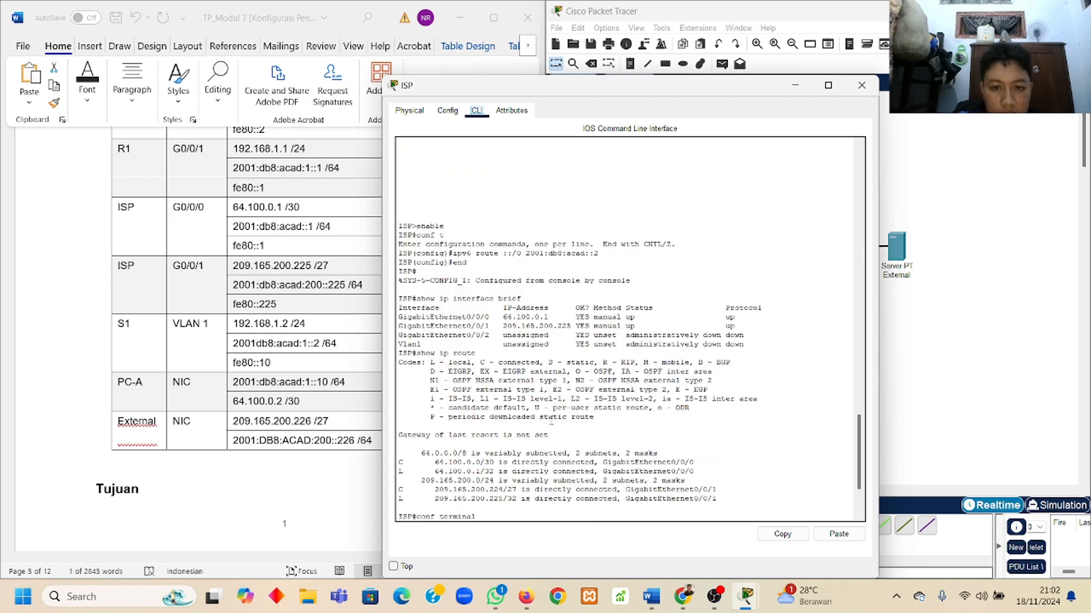
scroll(550, 344, "down", 4)
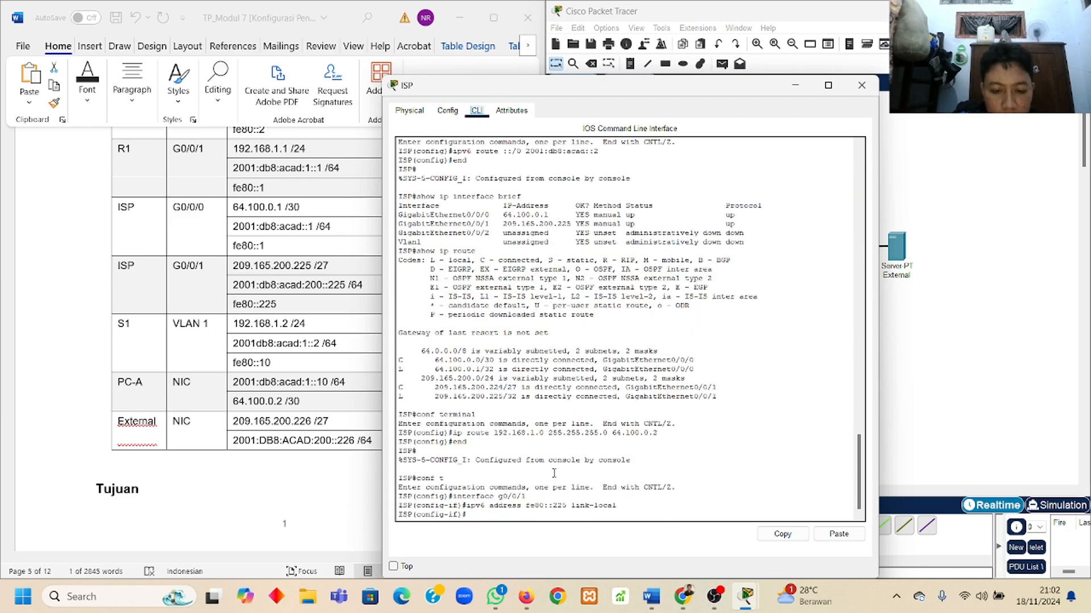
scroll(553, 409, "up", 10)
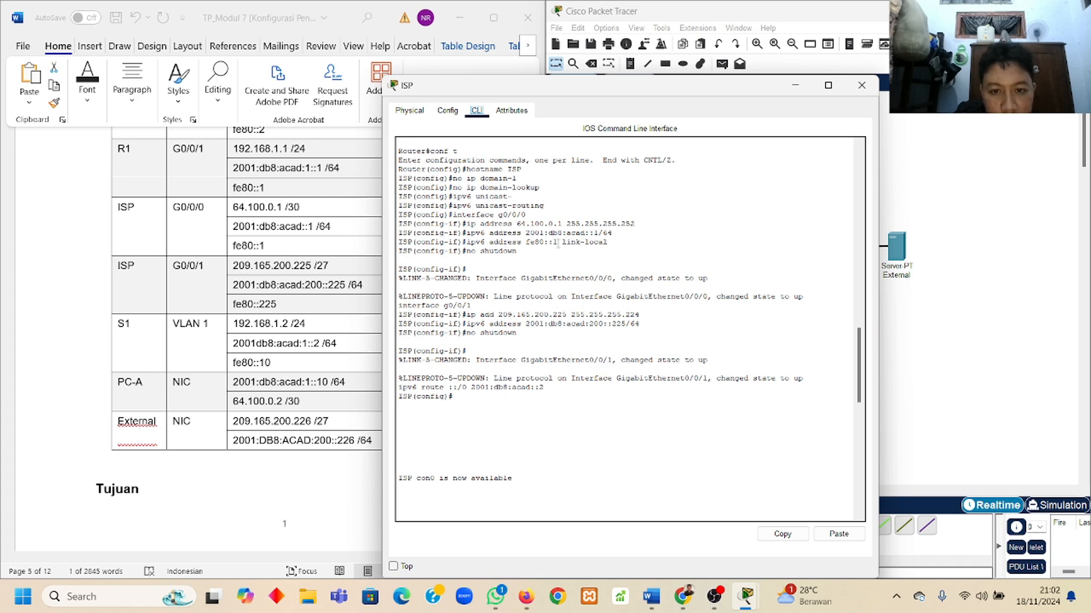
scroll(558, 243, "down", 10)
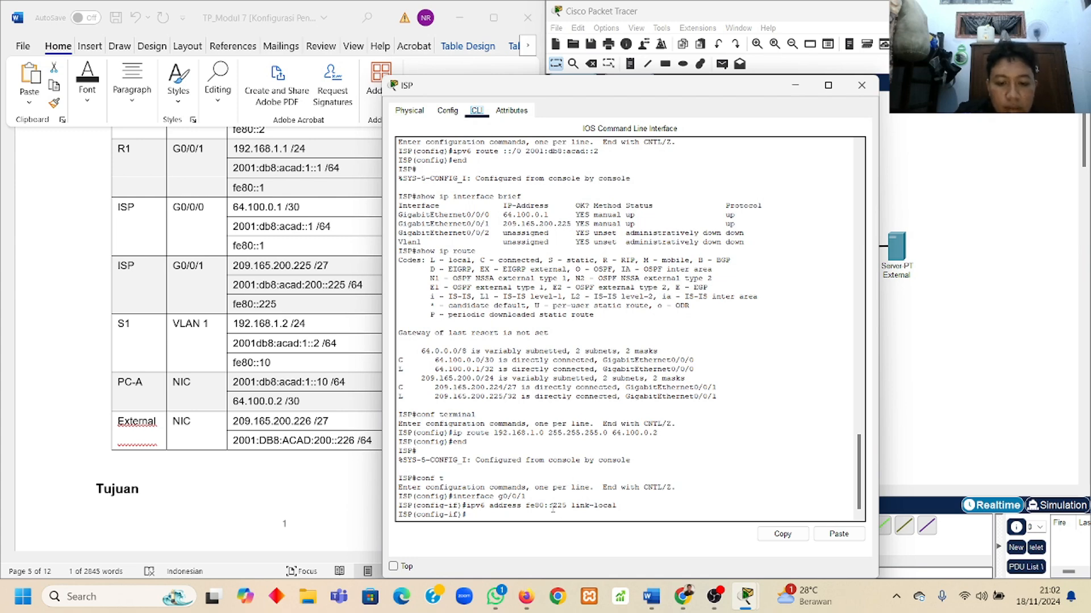
left_click(861, 85)
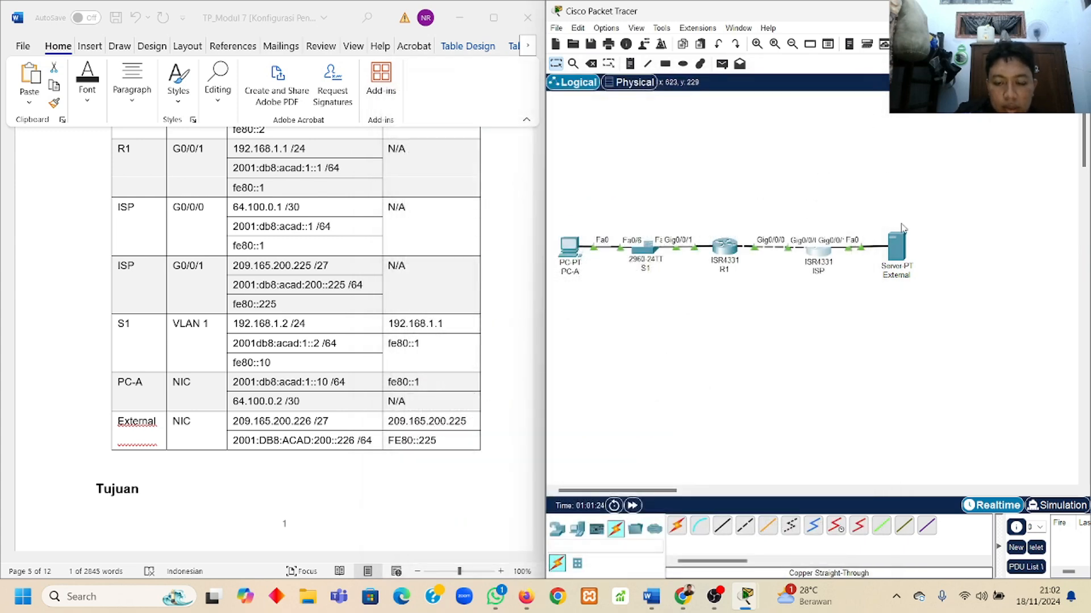
Check the External server's IP configuration, especially its IPv6 address and IPv6 default gateway
left_click(903, 243)
left_click(443, 159)
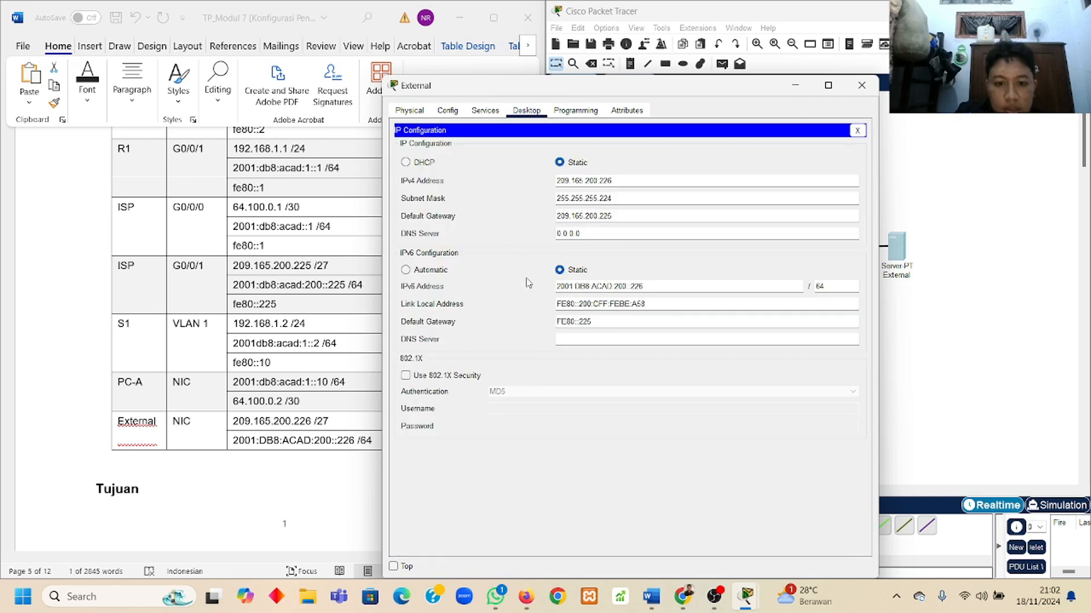
triple_click(606, 321)
left_click(738, 320)
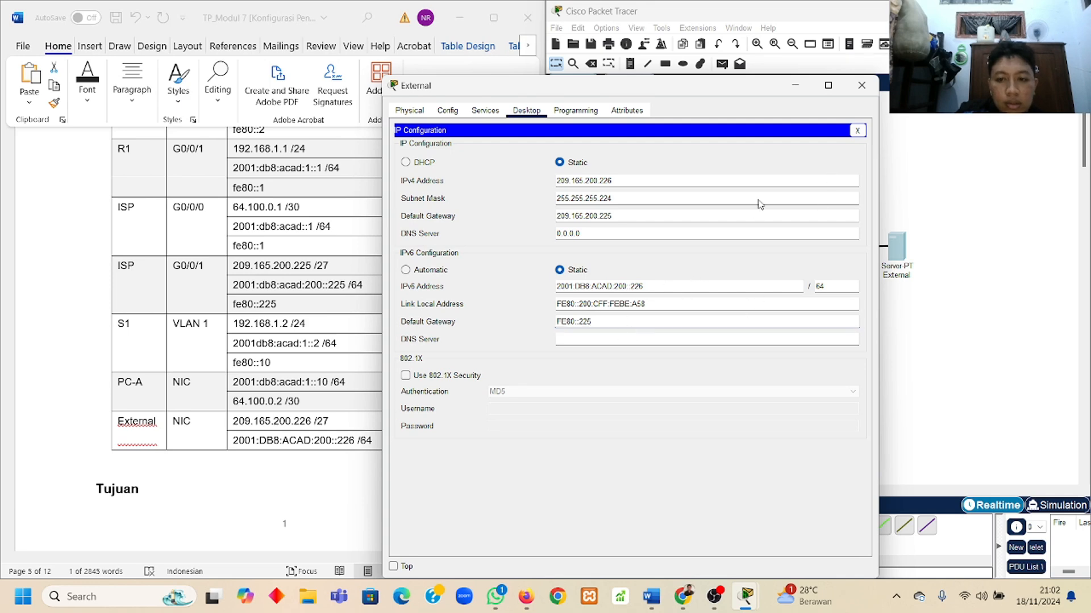
left_click(857, 131)
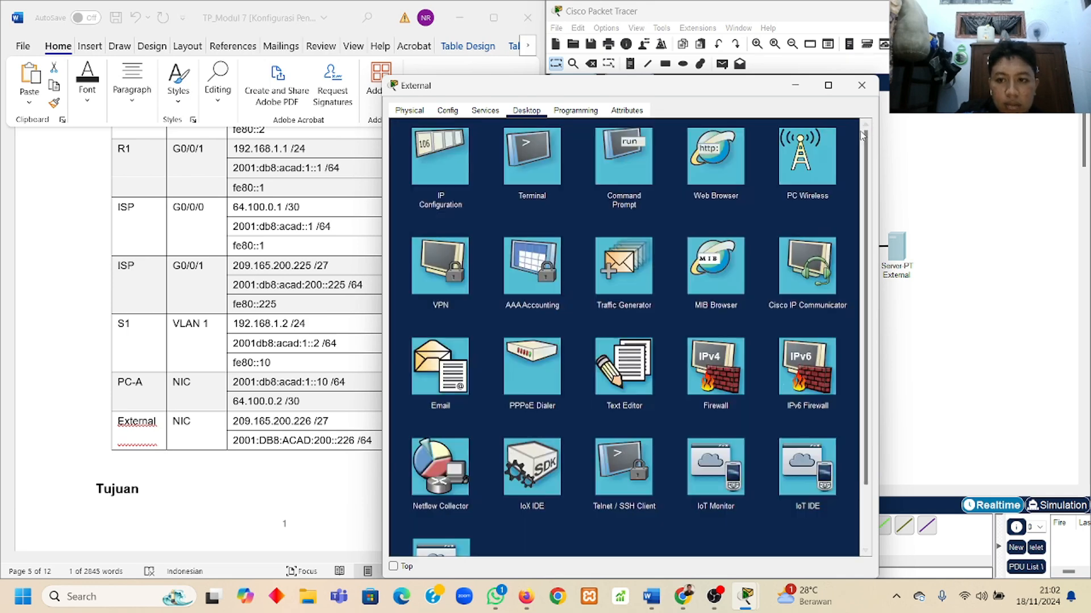
left_click(871, 92)
Review the ping history in PC-A's command prompt and return to the network topology
left_click(571, 249)
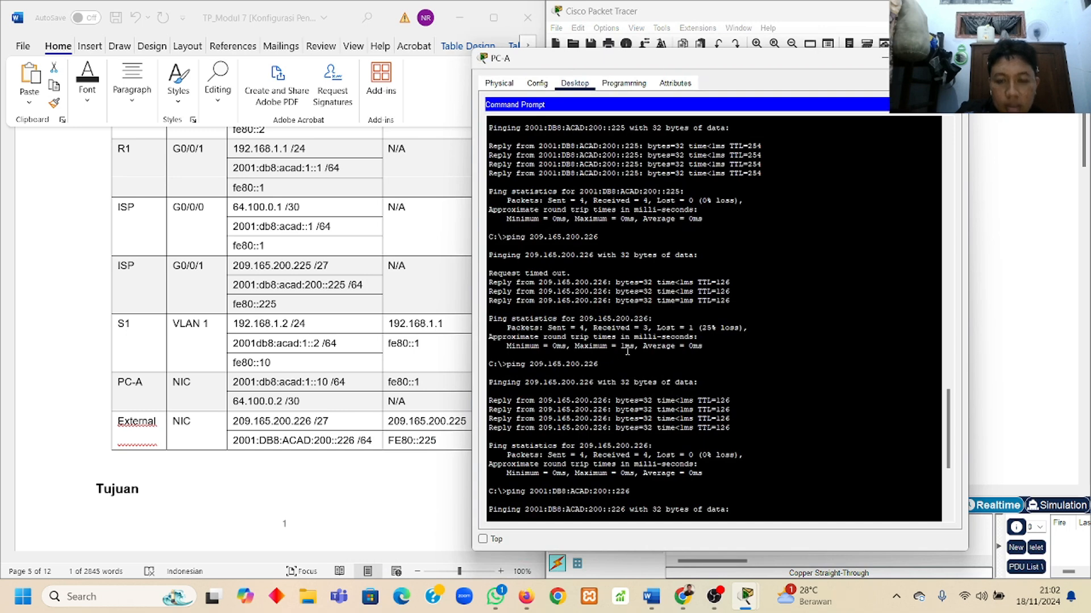
left_click(883, 58)
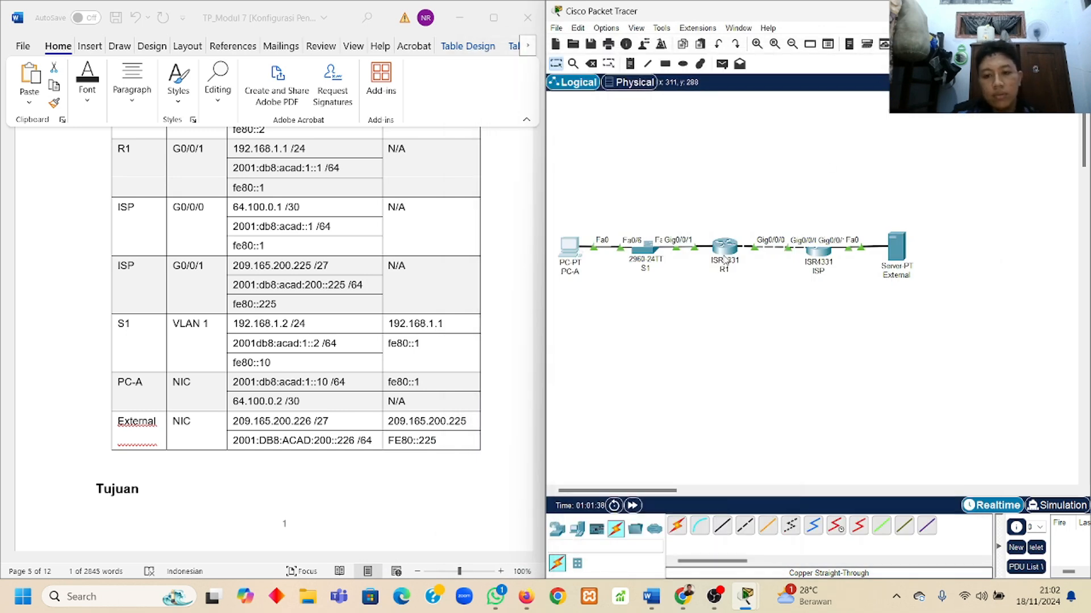
Record 0ms and 126 in the Word table's 2001:DB8:ACAD:200::226 (External) row, and close PC-A's command prompt and window
mouse_move(745, 596)
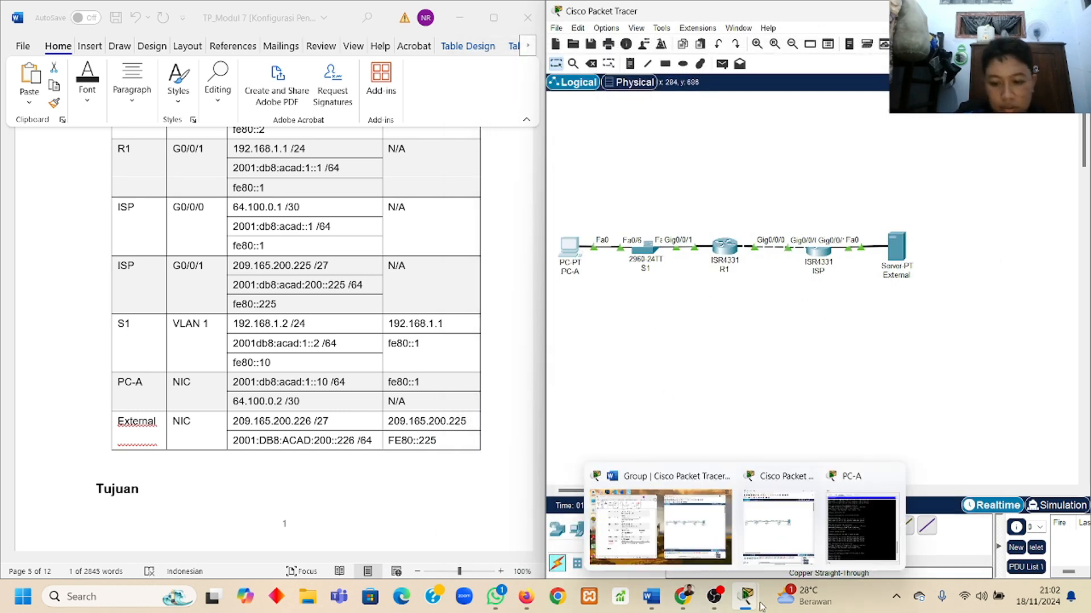
left_click(835, 534)
scroll(709, 436, "down", 8)
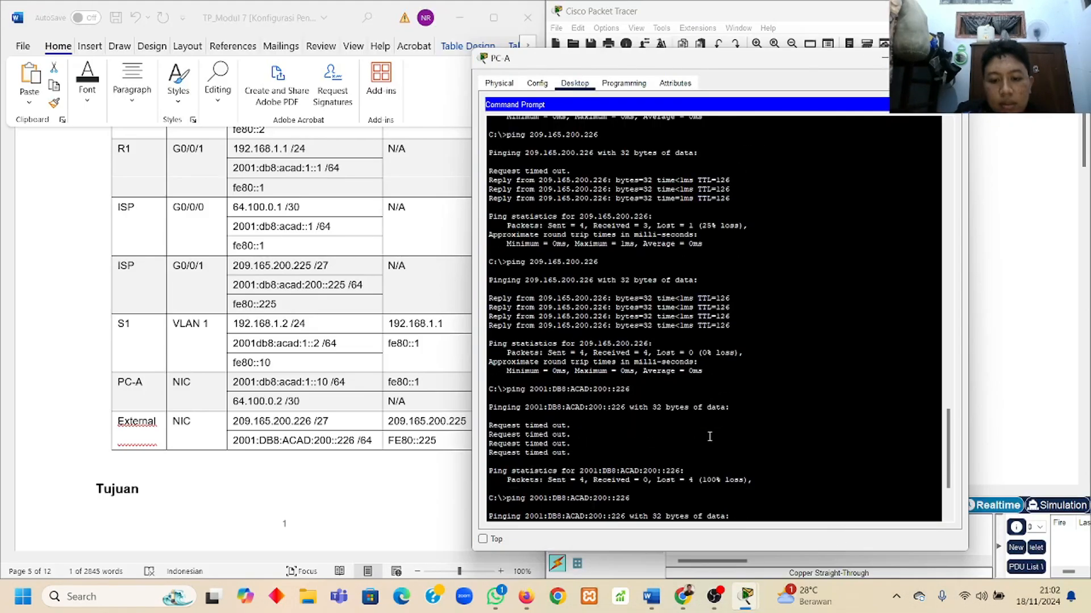
scroll(244, 415, "down", 10)
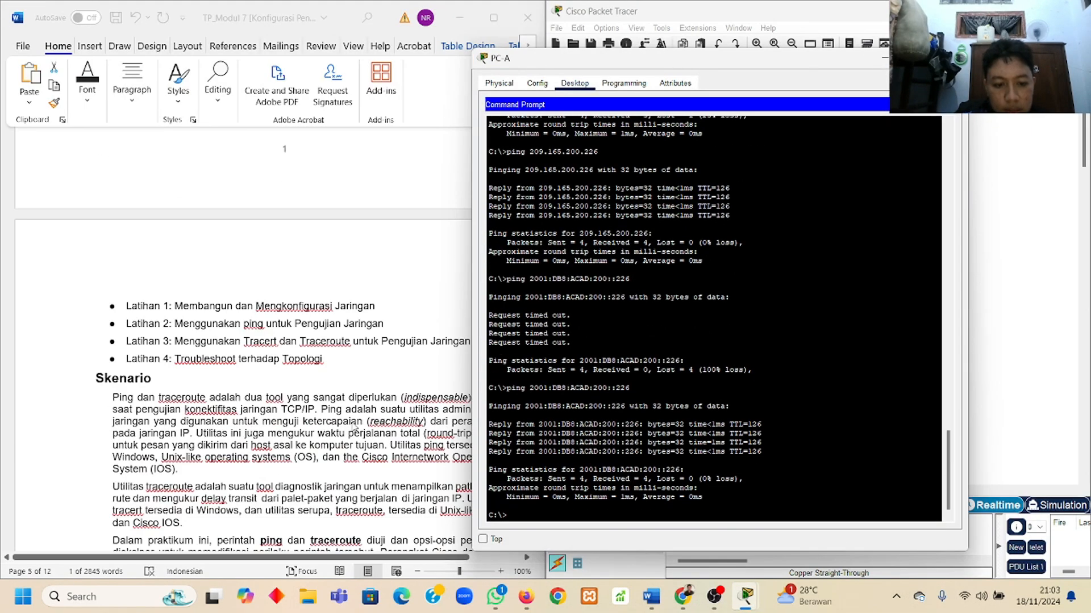
scroll(408, 418, "down", 20)
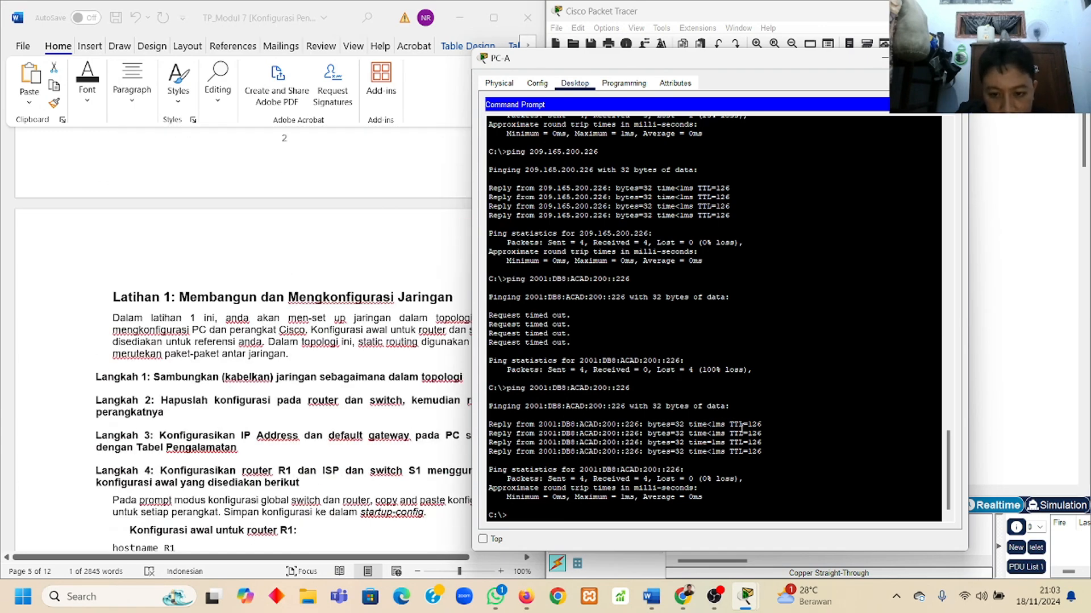
scroll(420, 424, "down", 6)
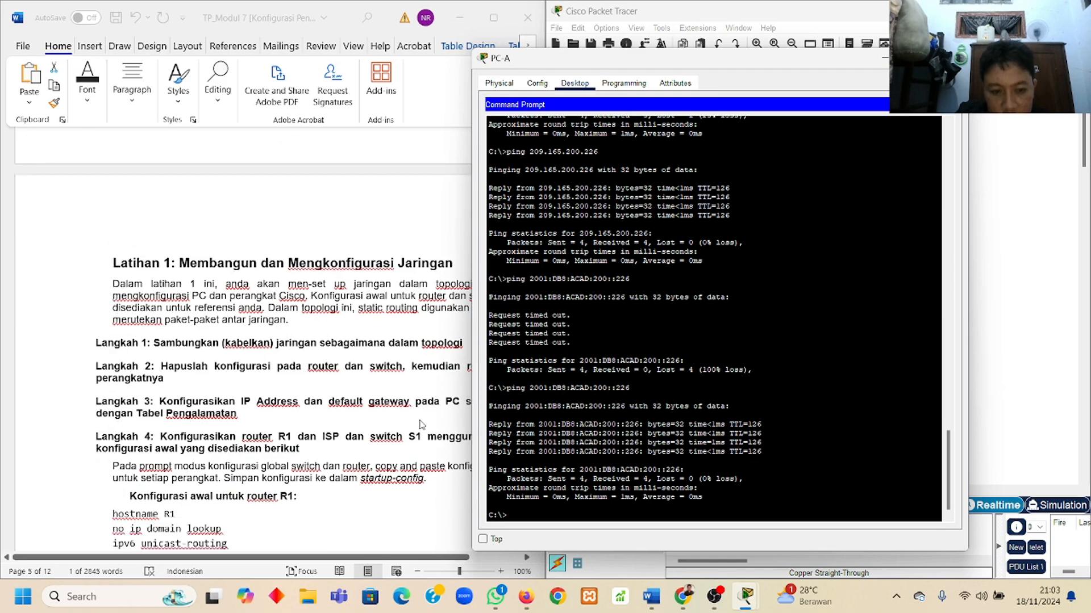
scroll(420, 424, "down", 20)
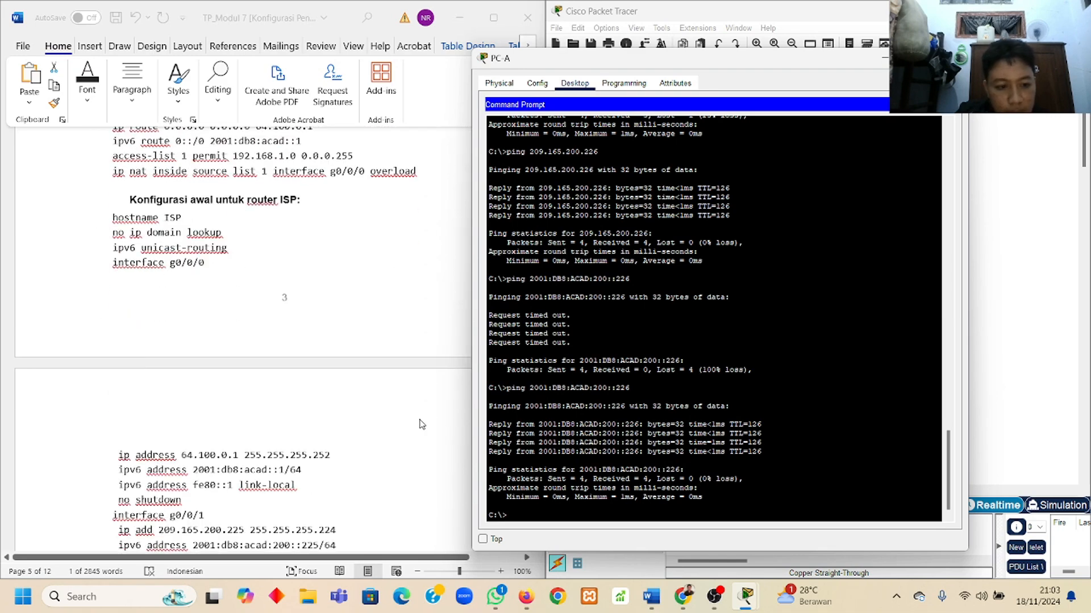
scroll(421, 425, "down", 15)
left_click(342, 391)
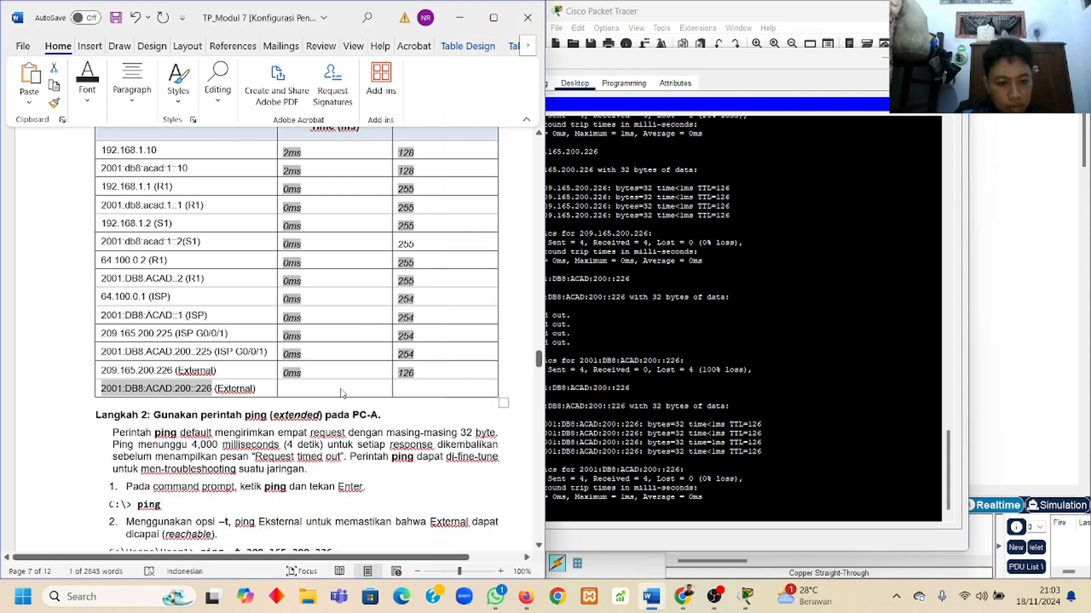
type("0ms\t")
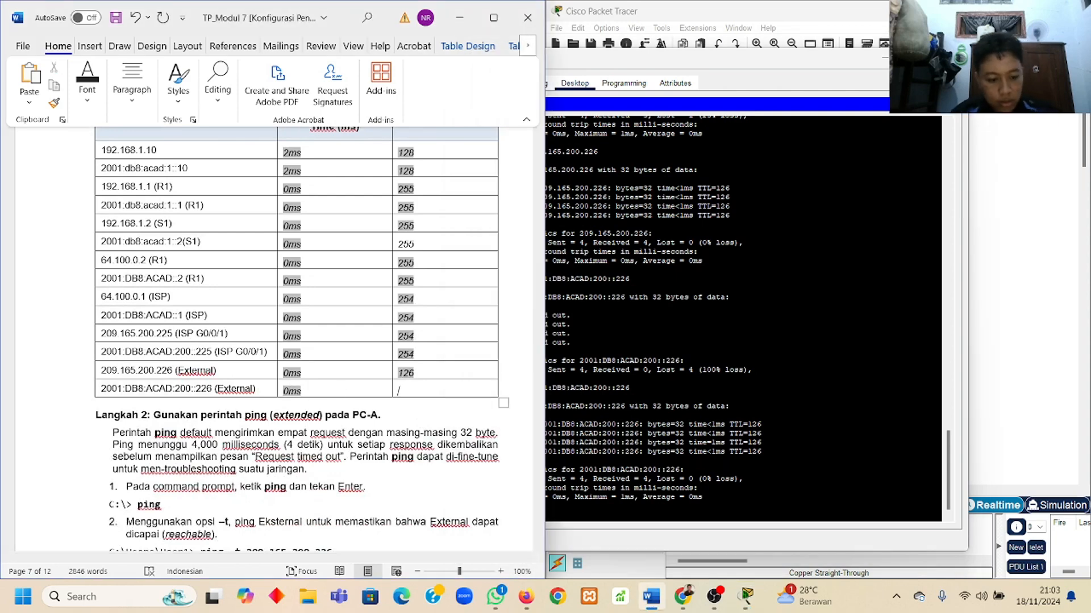
type("126")
left_click(945, 105)
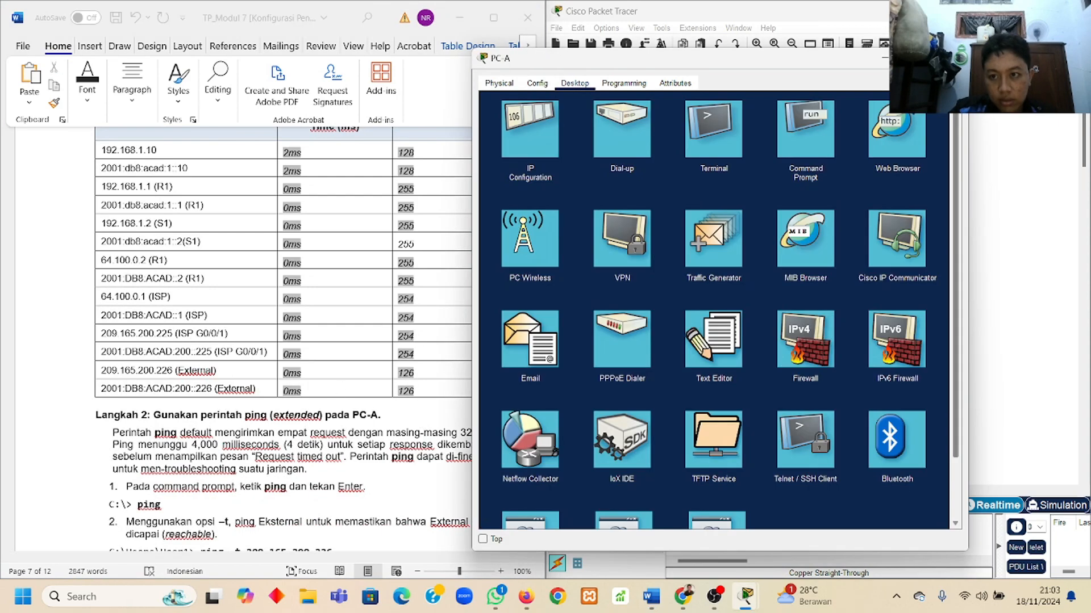
left_click(954, 58)
Read the extended ping instructions in the Word document and run ping without arguments in PC-A's command prompt
left_click(745, 596)
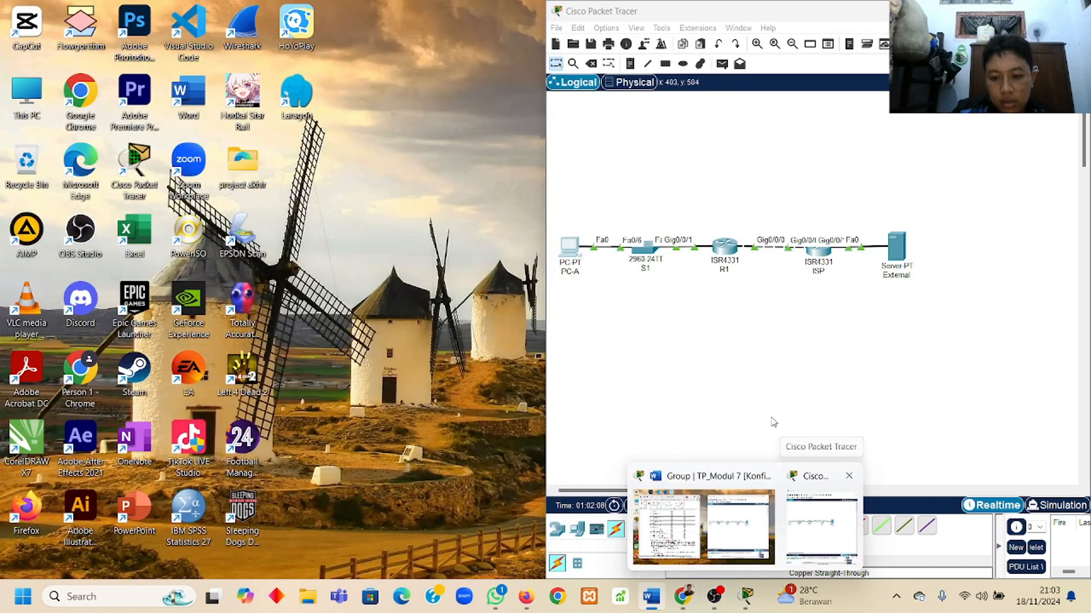
scroll(380, 409, "down", 3)
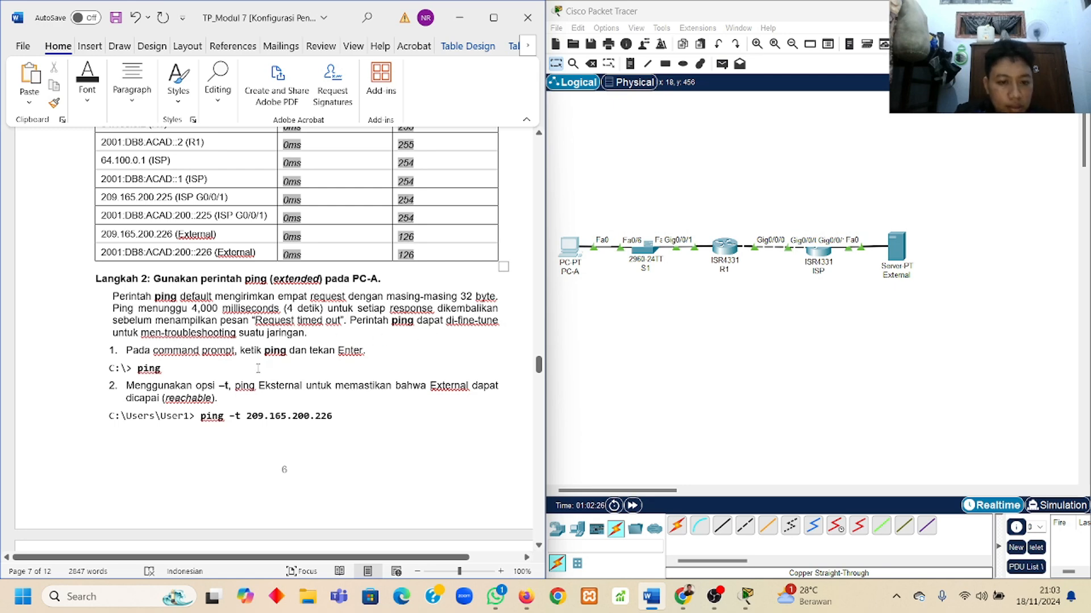
scroll(153, 363, "down", 1)
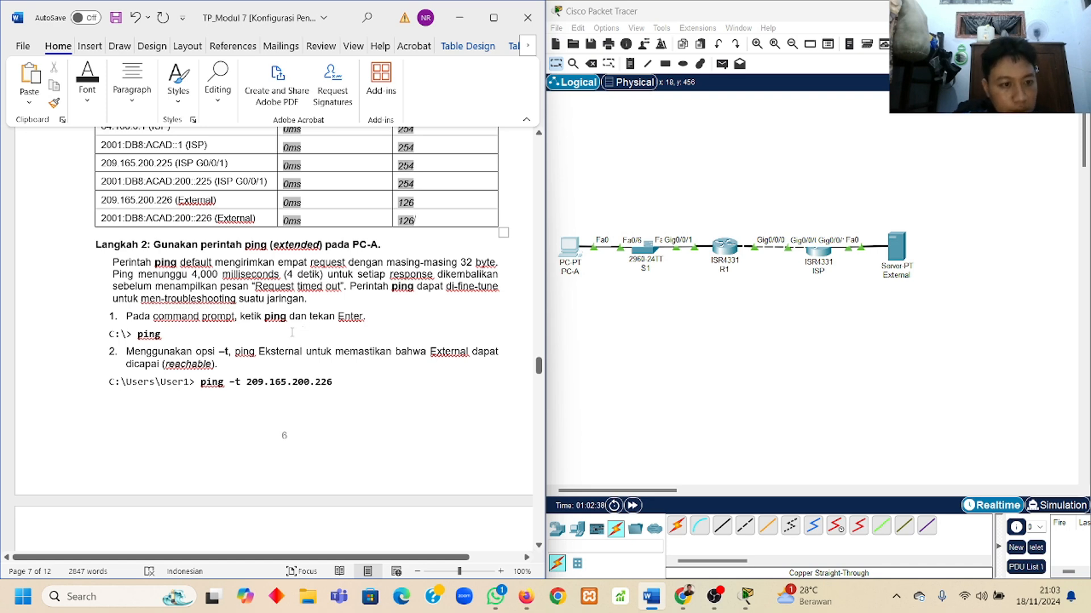
left_click(570, 252)
left_click(707, 162)
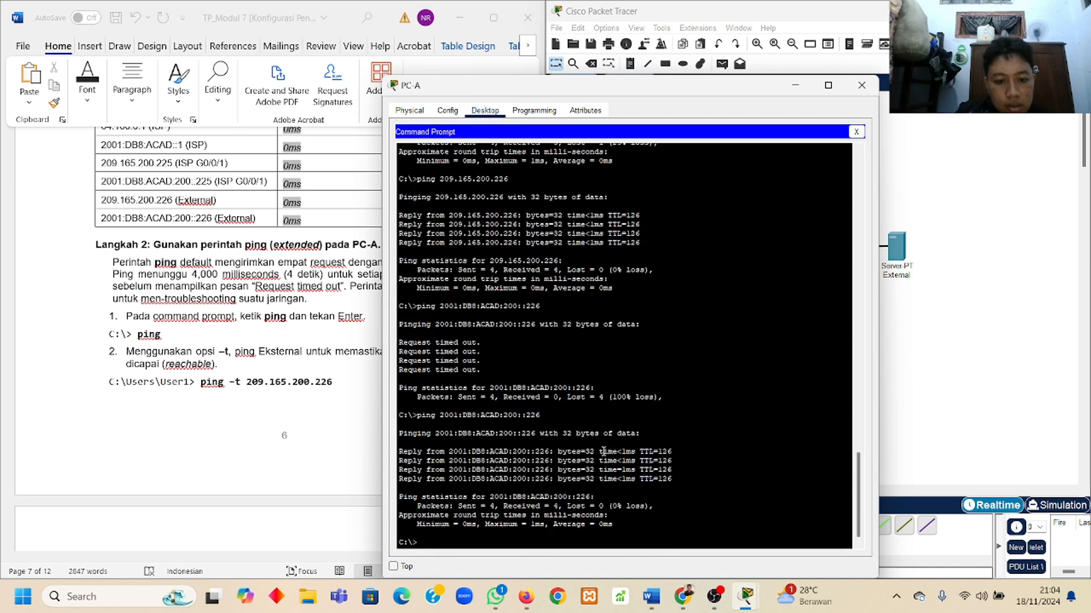
type("ping")
key("Return")
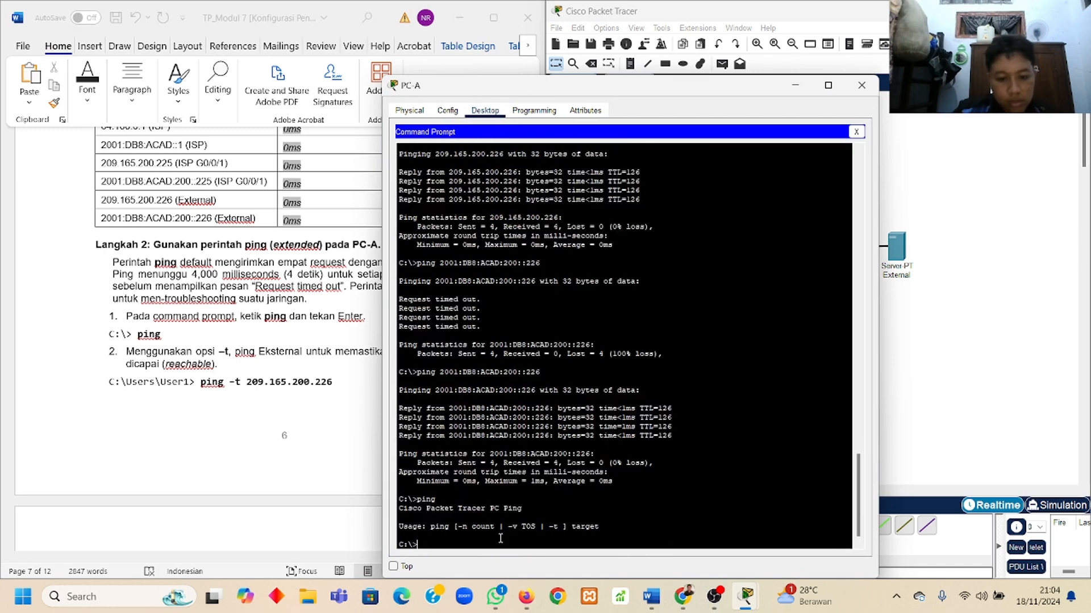
Start a continuous ping with ping -t 209.165.200.226 in PC-A's command prompt, copying the address from the Word document
type("ping -t")
left_click_drag(247, 382, 332, 385)
key("ctrl+c")
left_click(692, 96)
key("ctrl+v")
key("Return")
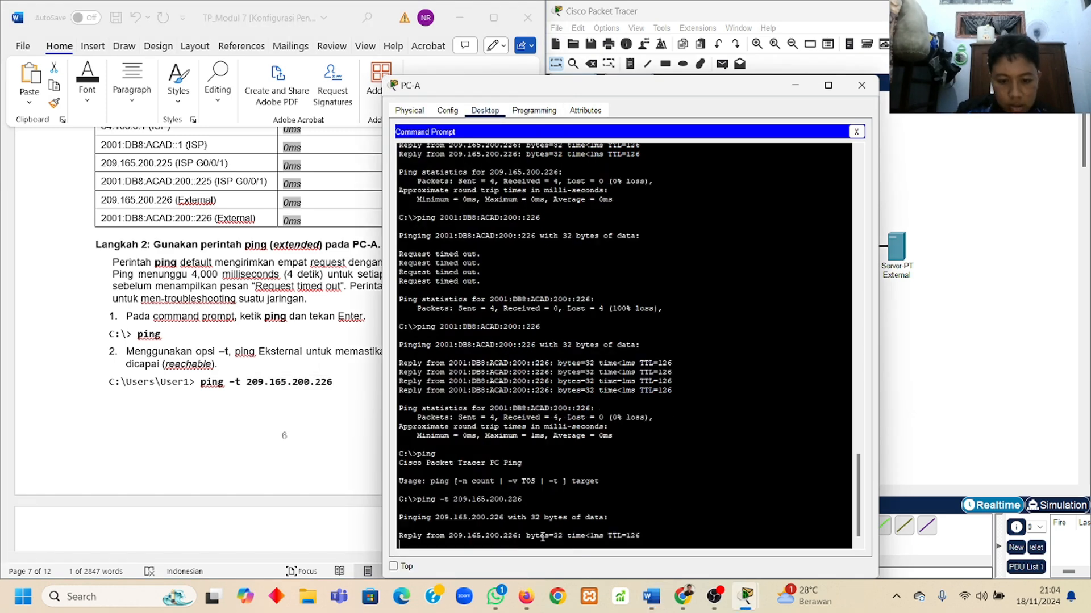
With PC-A's continuous ping still running, shut down the GigabitEthernet0/0/1 port on the ISP router
left_click_drag(693, 96, 804, 72)
scroll(284, 256, "down", 1)
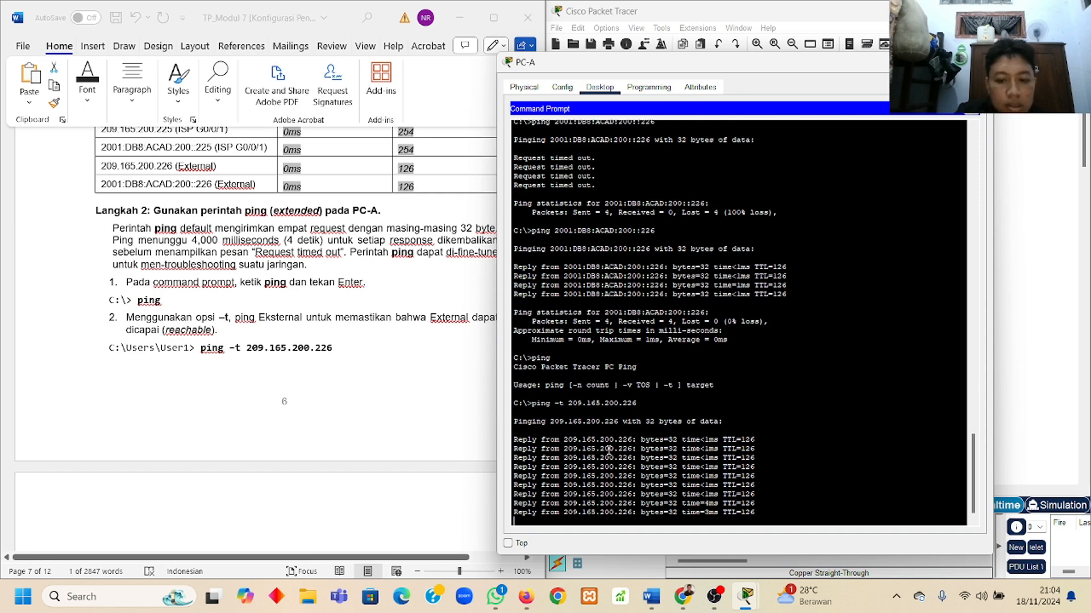
scroll(414, 349, "down", 3)
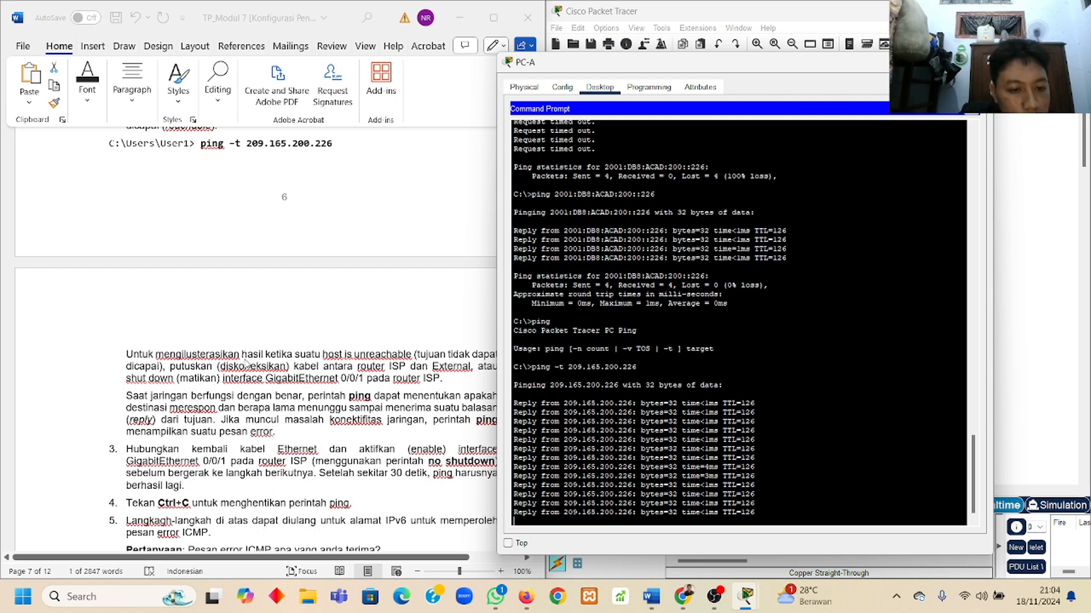
left_click_drag(787, 68, 880, 55)
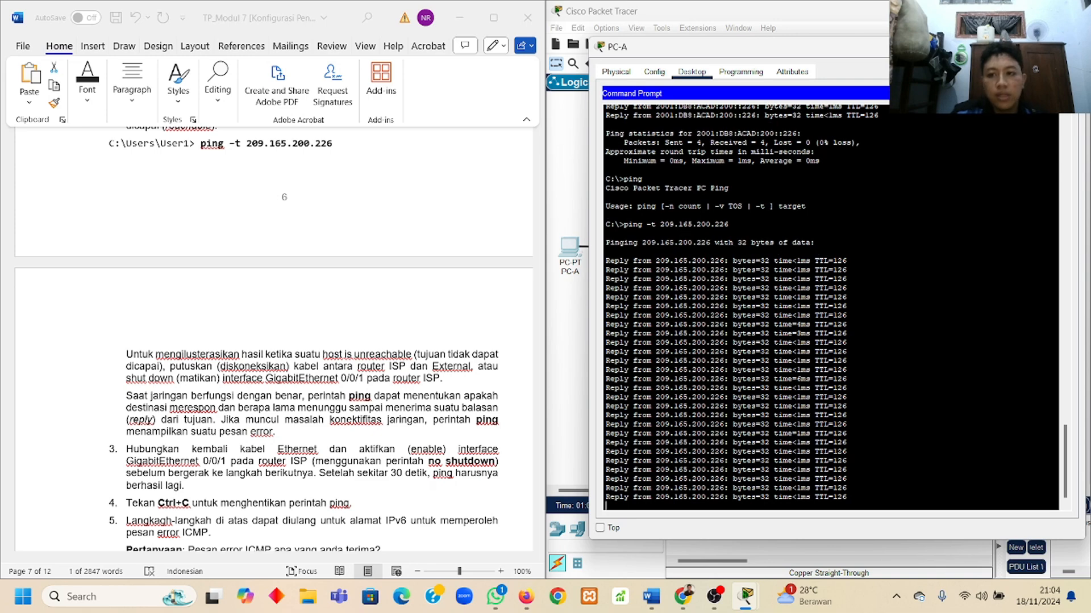
left_click(1003, 47)
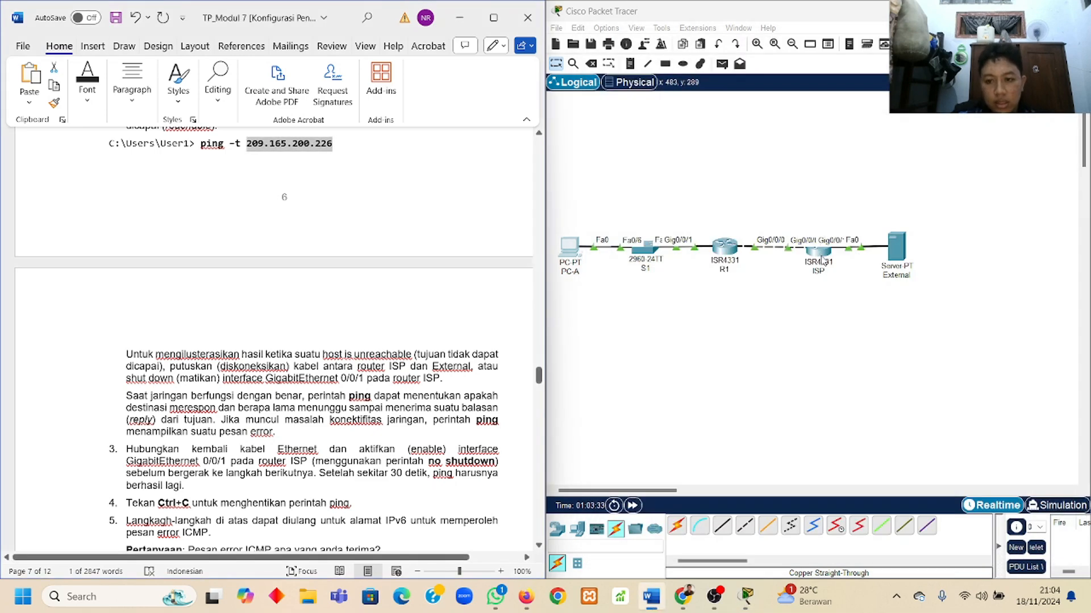
left_click(822, 256)
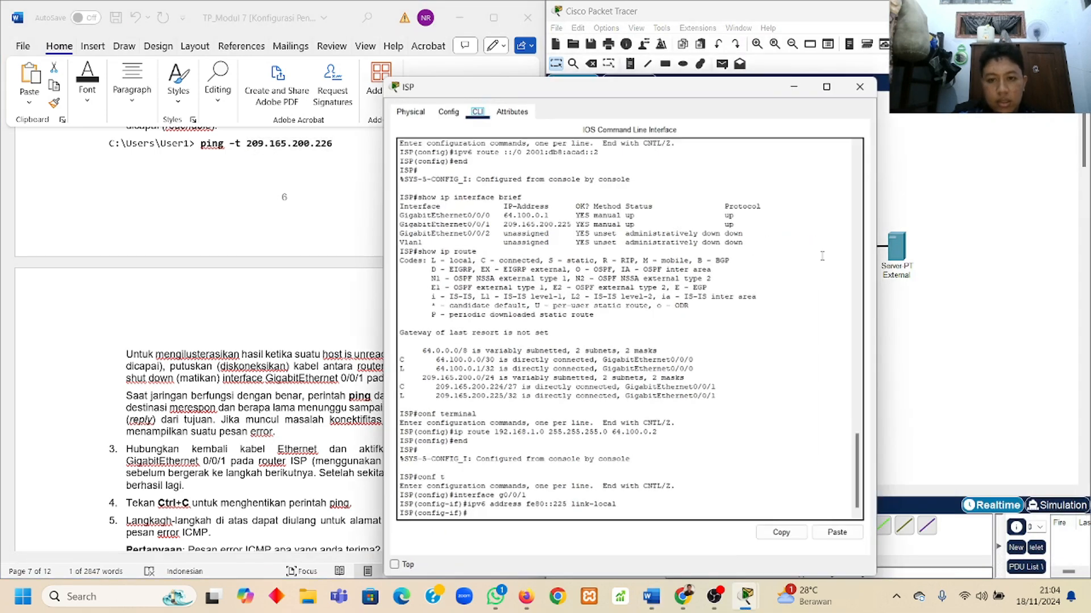
left_click(449, 111)
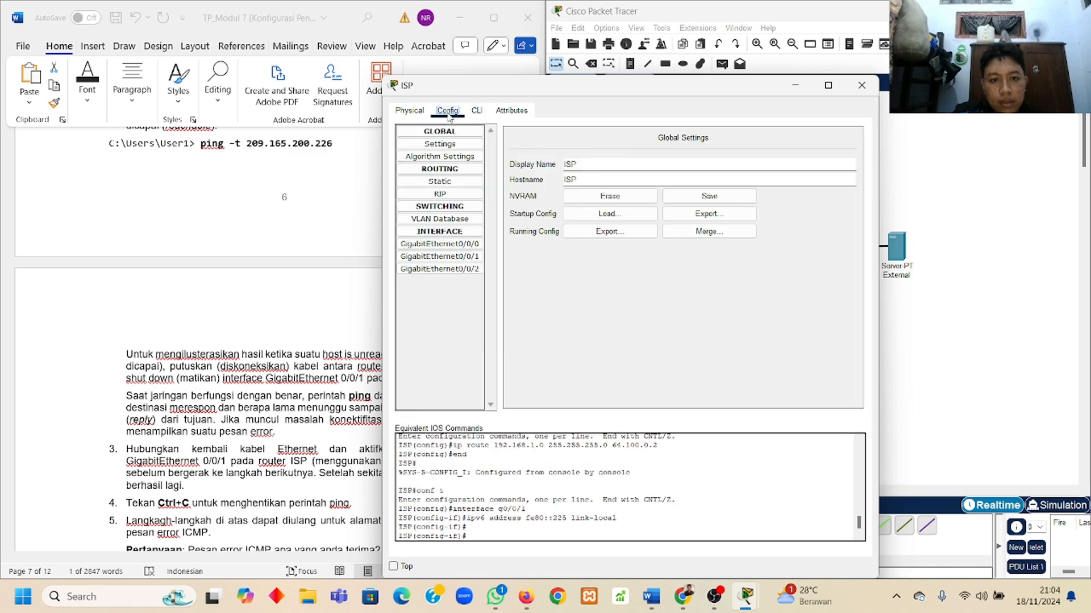
left_click(439, 257)
left_click(844, 150)
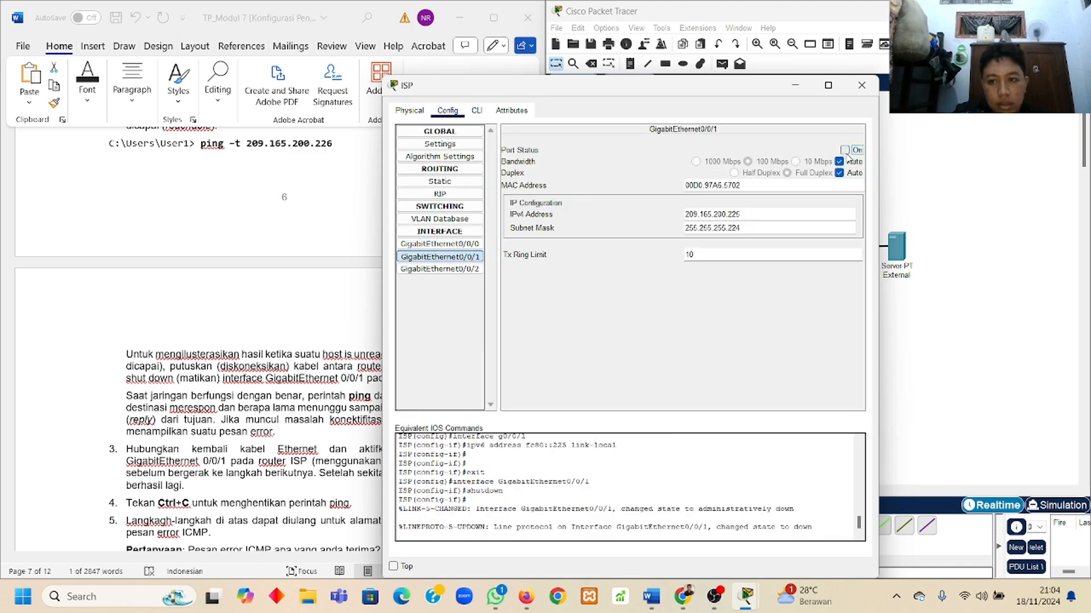
left_click(795, 85)
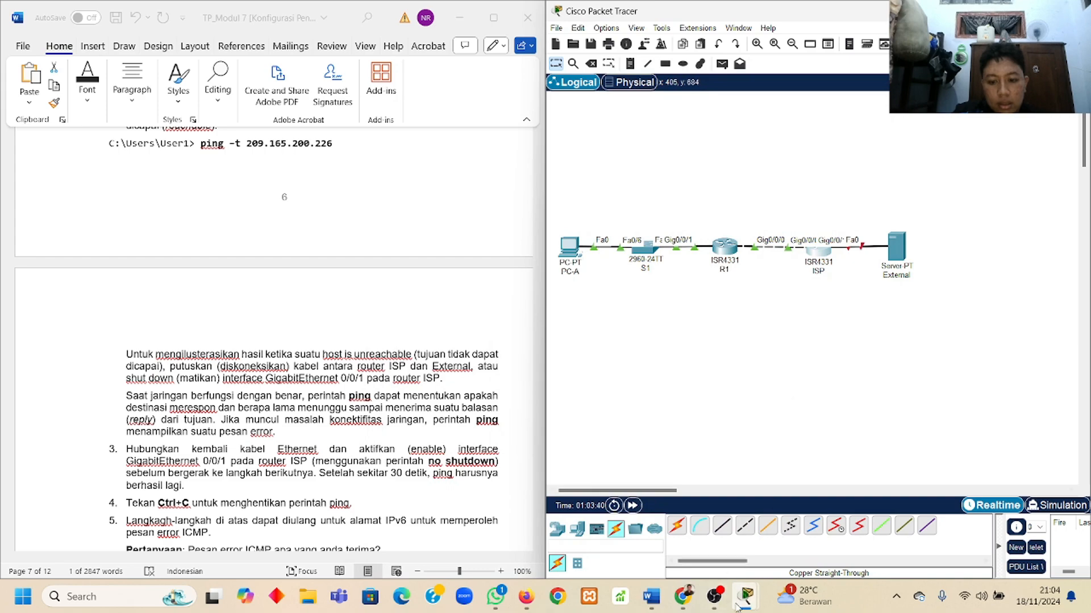
Check the replies of PC-A's continuous ping and turn the ISP router's GigabitEthernet0/0/1 port back on
mouse_move(756, 595)
left_click(818, 534)
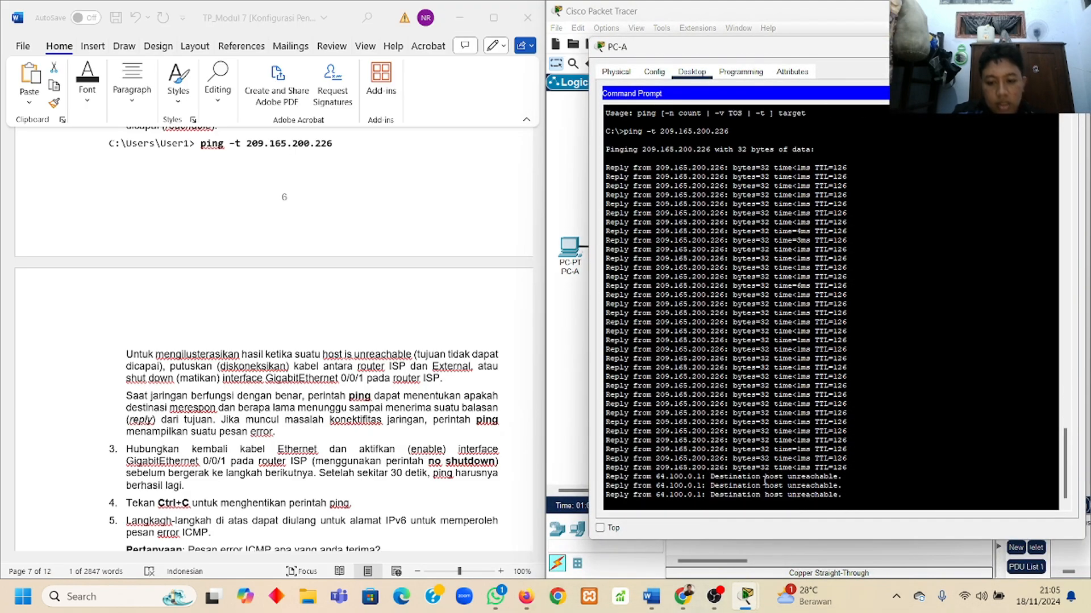
scroll(449, 431, "down", 3)
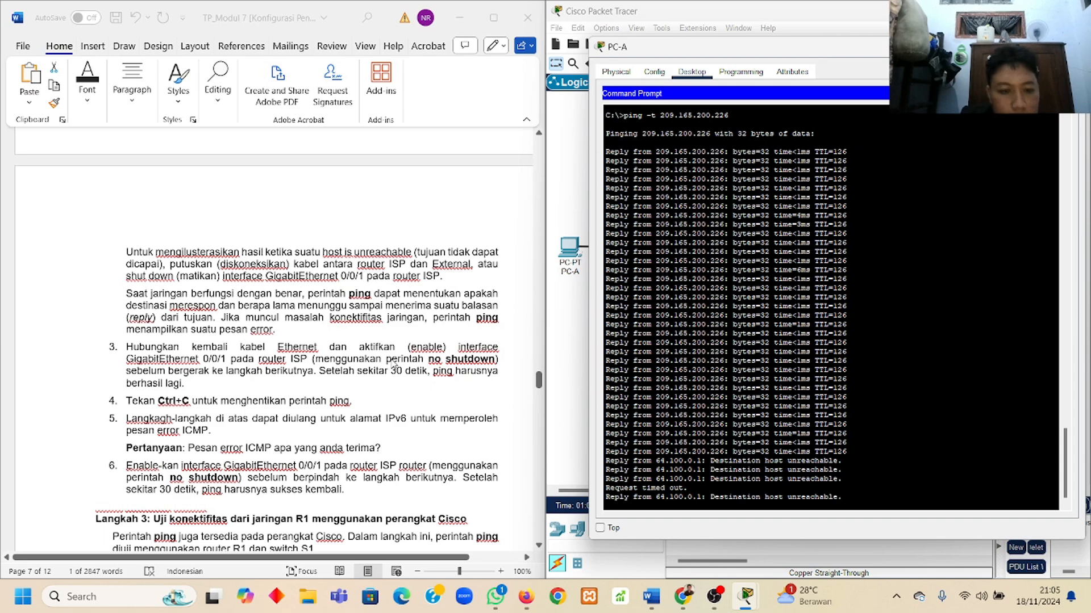
scroll(394, 365, "down", 1)
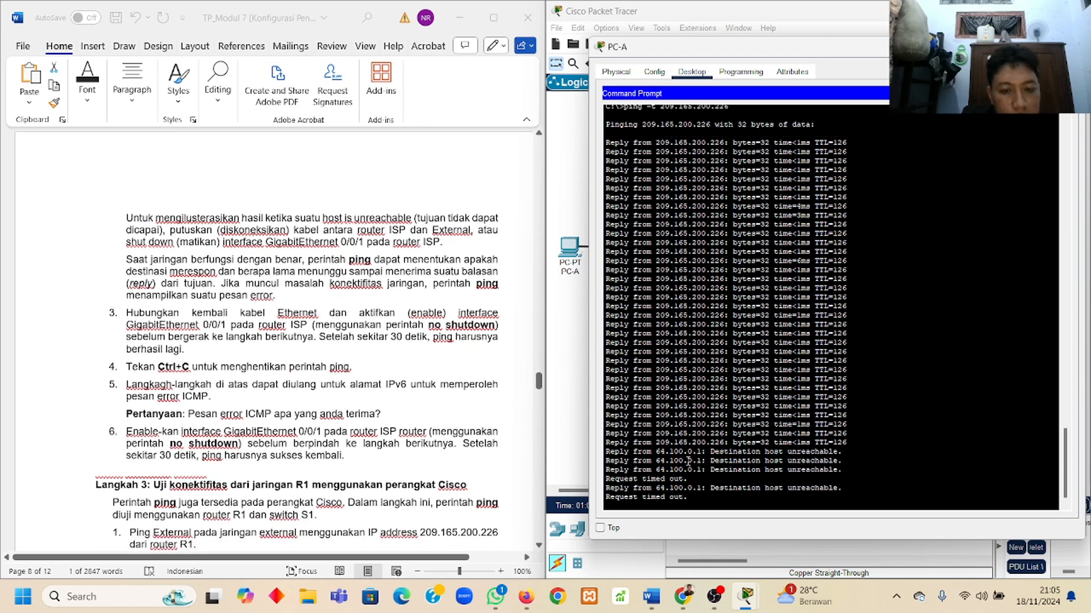
mouse_move(746, 596)
left_click(895, 517)
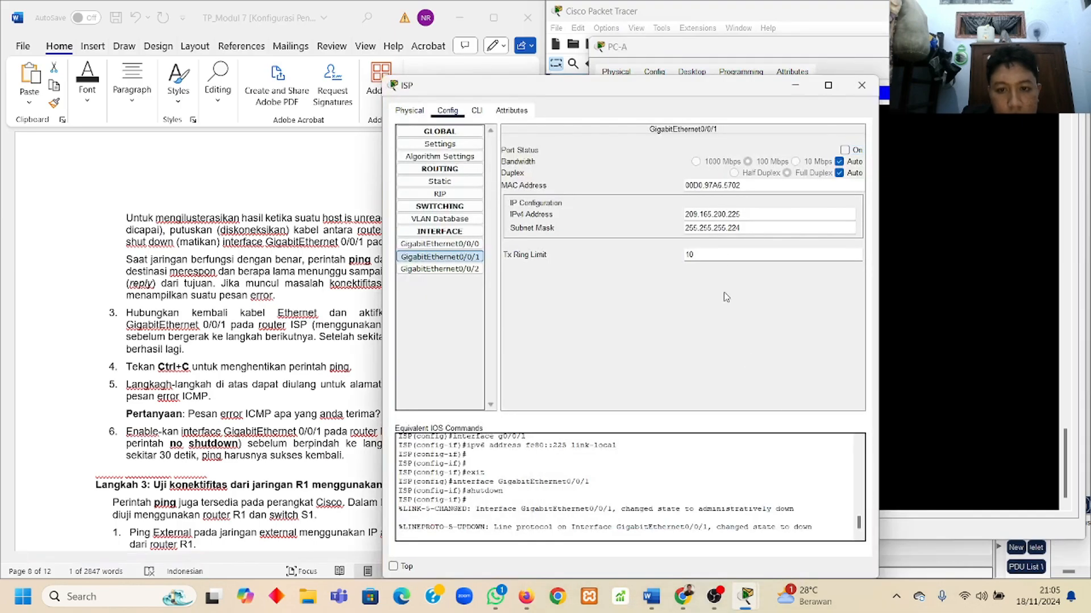
left_click(849, 150)
left_click(795, 85)
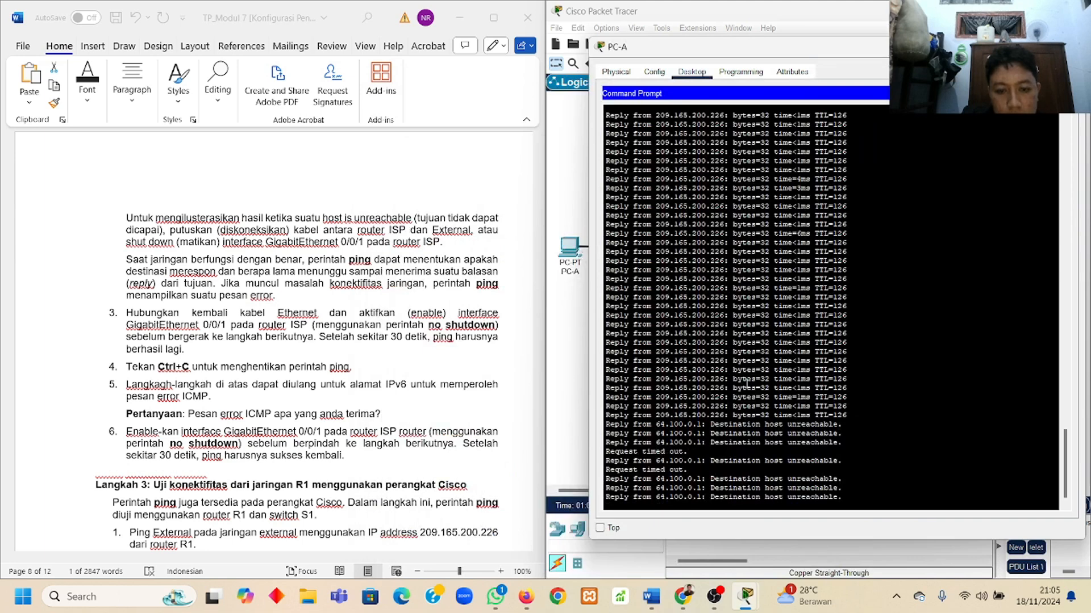
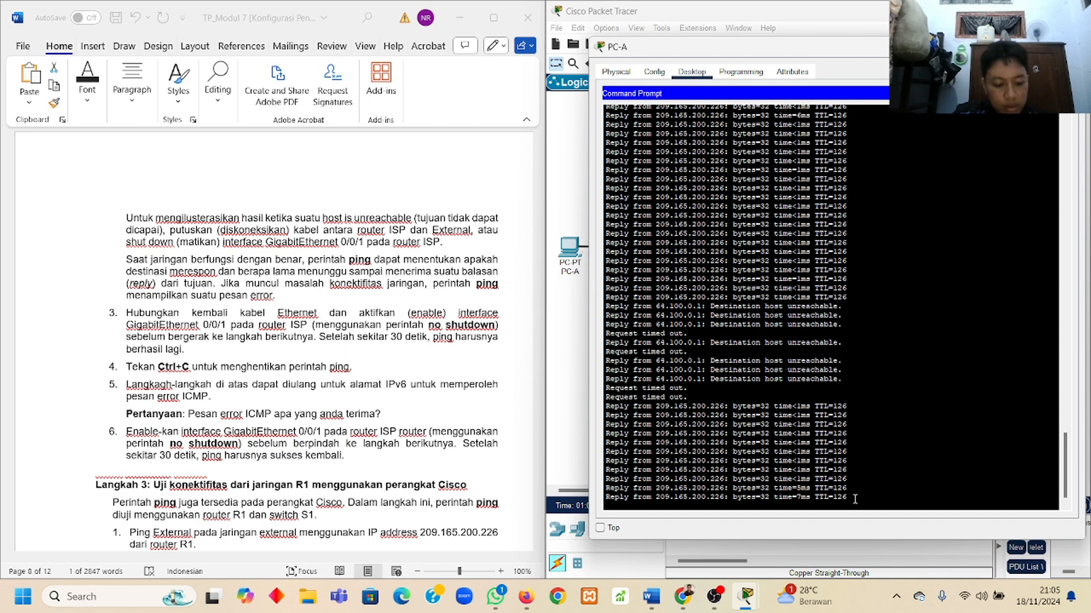
Stop and review PC-A's continuous ping, and place the cursor after the ICMP error message question in the Word document
key("ctrl+c")
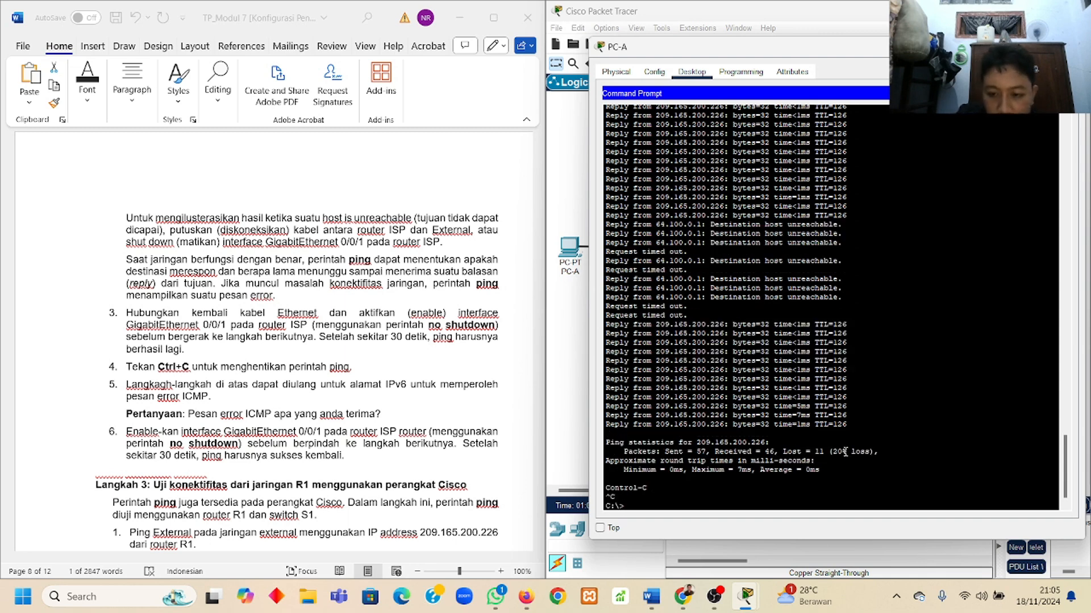
scroll(736, 284, "up", 10)
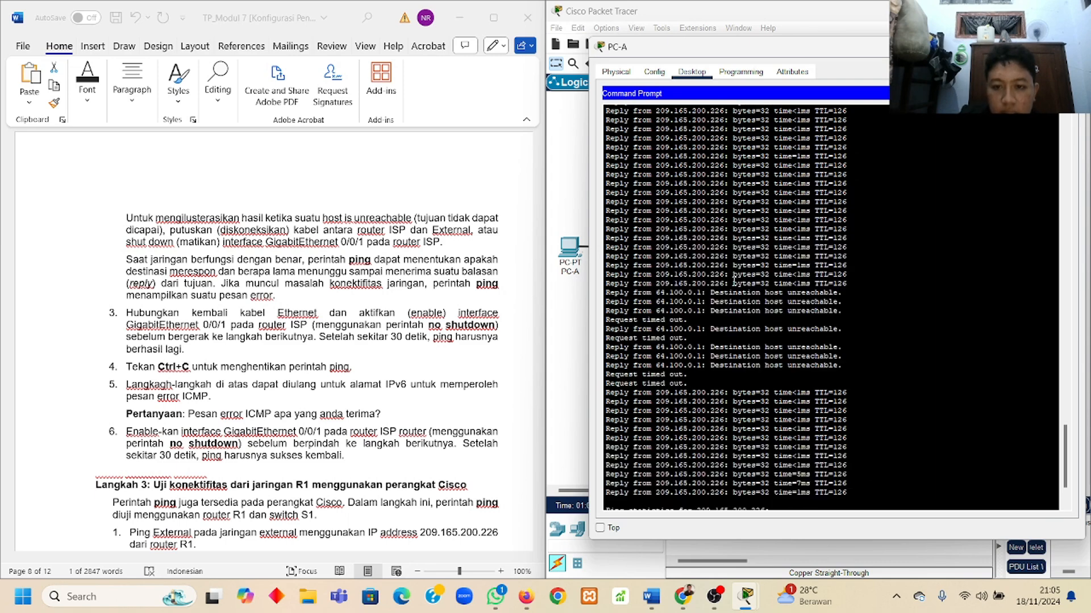
scroll(735, 284, "down", 10)
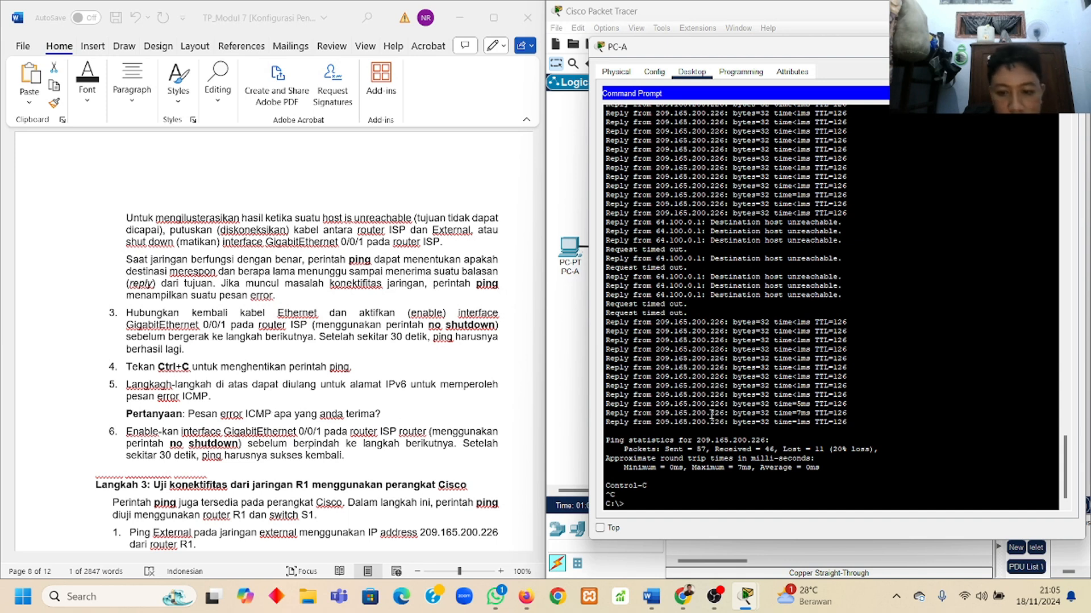
scroll(768, 302, "up", 1)
scroll(314, 401, "down", 1)
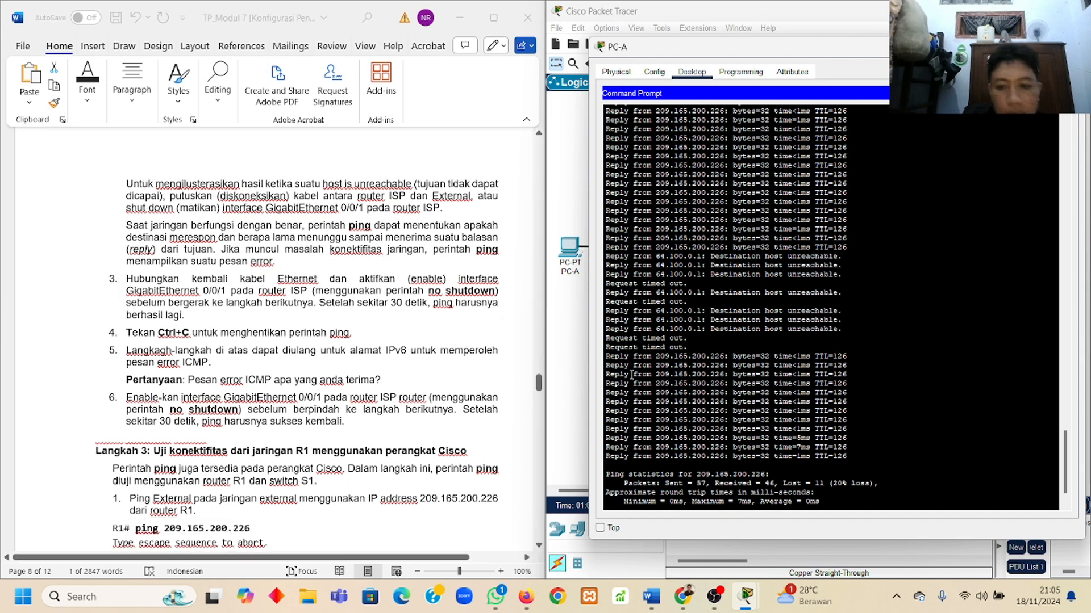
key("ctrl+c")
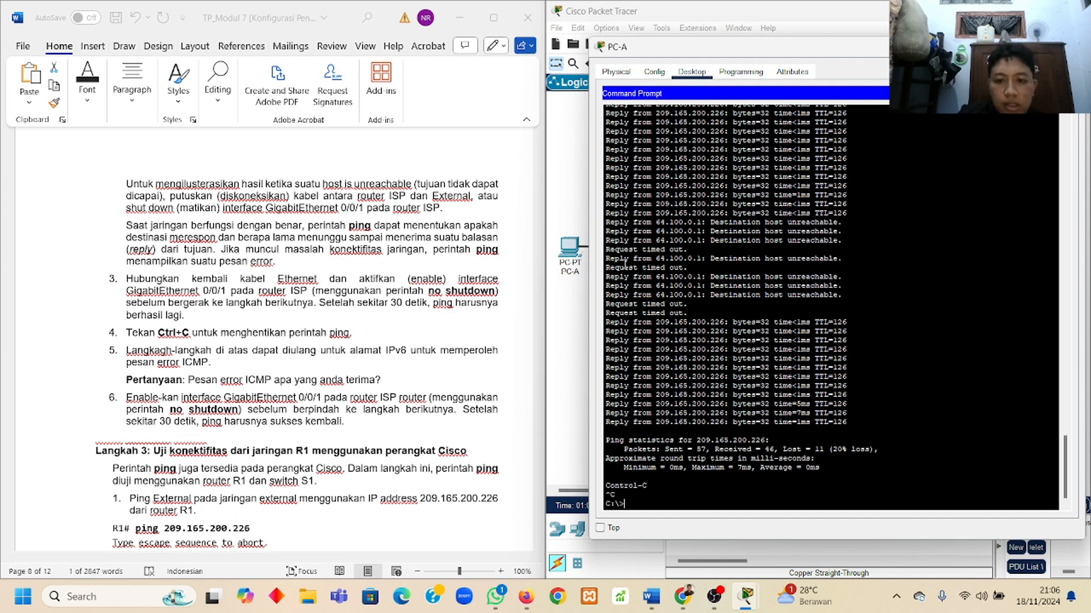
left_click(388, 377)
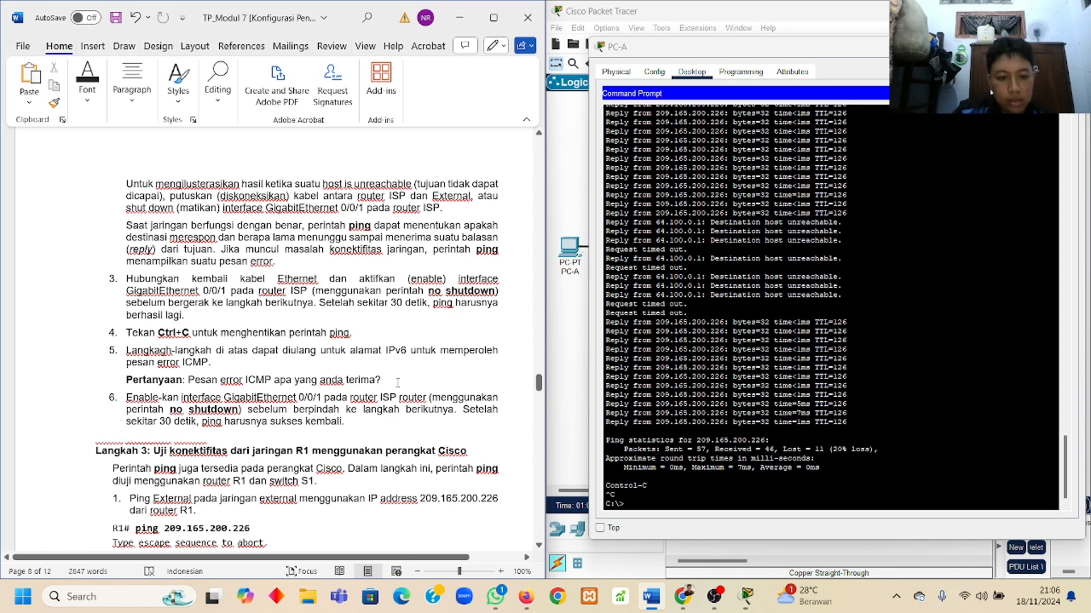
Reopen the ISP router's configuration window and shut down its GigabitEthernet0/0/1 port again
scroll(289, 399, "down", 1)
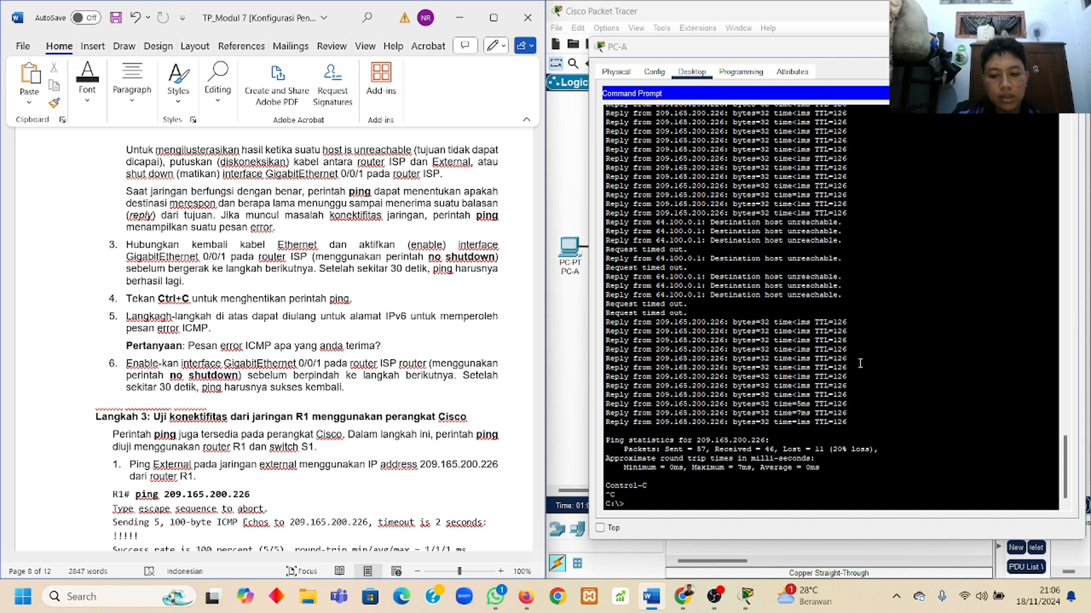
mouse_move(746, 596)
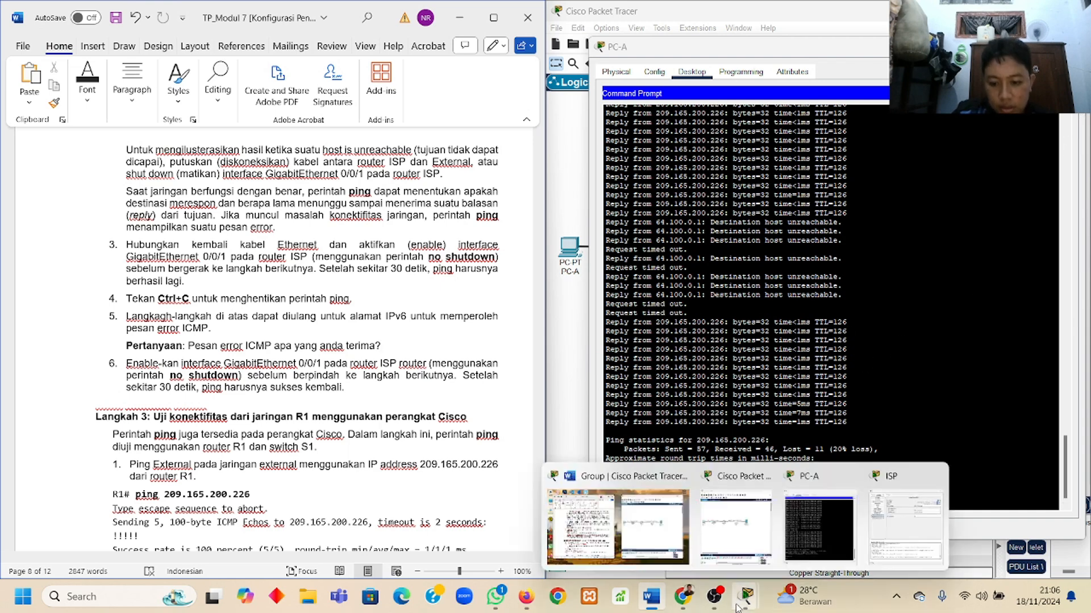
left_click(882, 520)
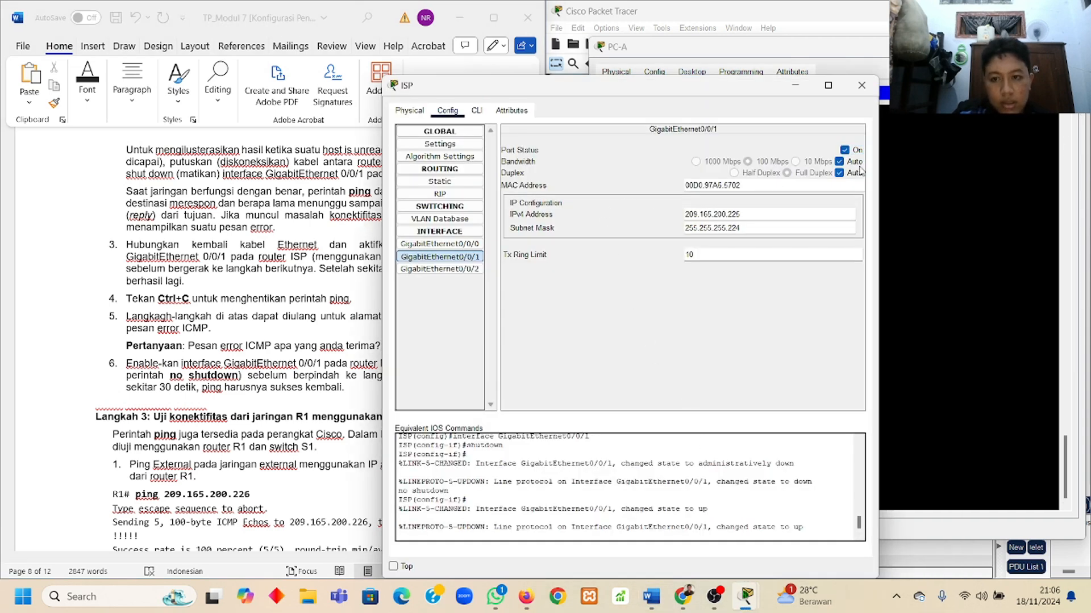
left_click(845, 150)
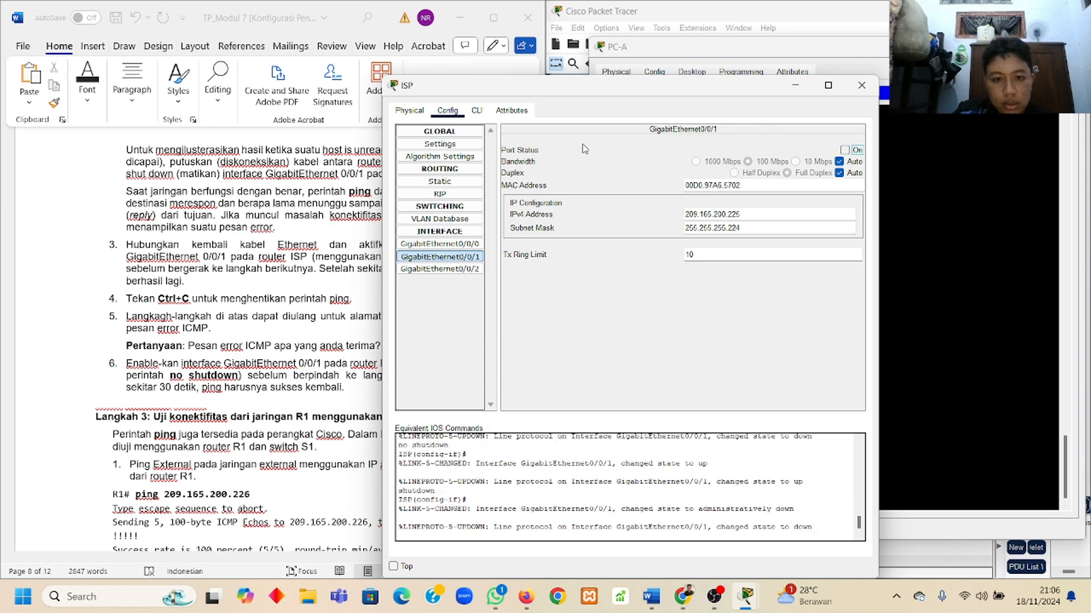
Re-enable the ISP router's port from its command line with interface g0/0/1 and no shutdown, check the port status and close the router window
left_click(477, 112)
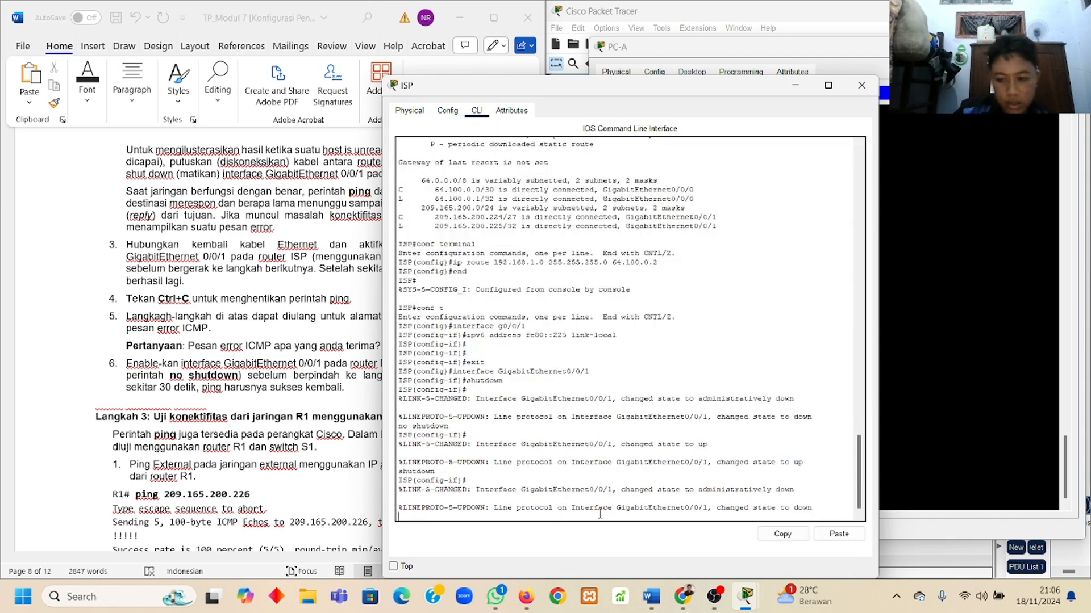
key("Return")
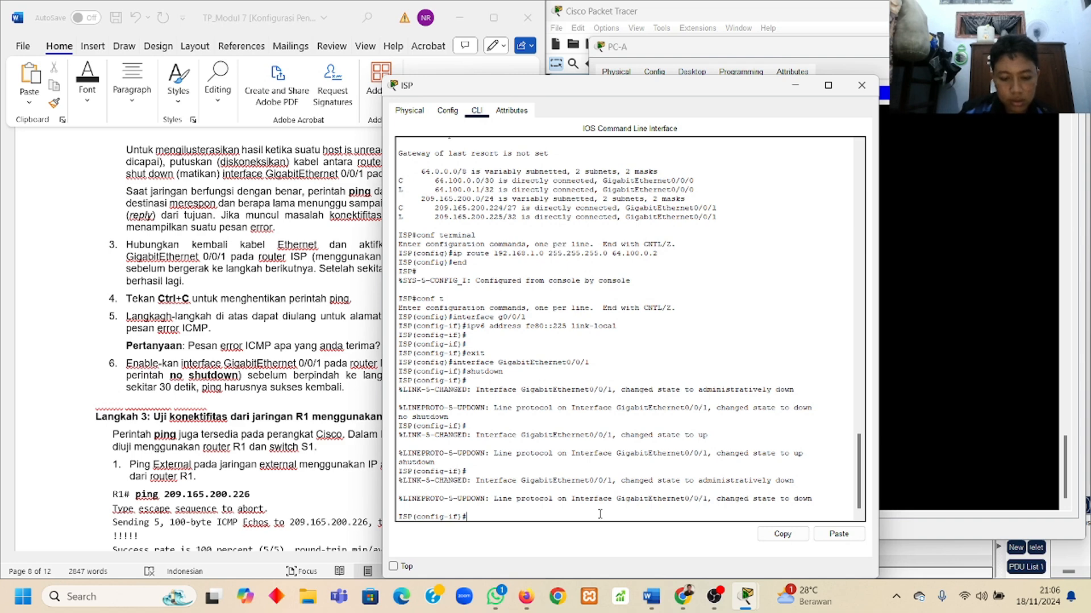
type("interface g0/0/1")
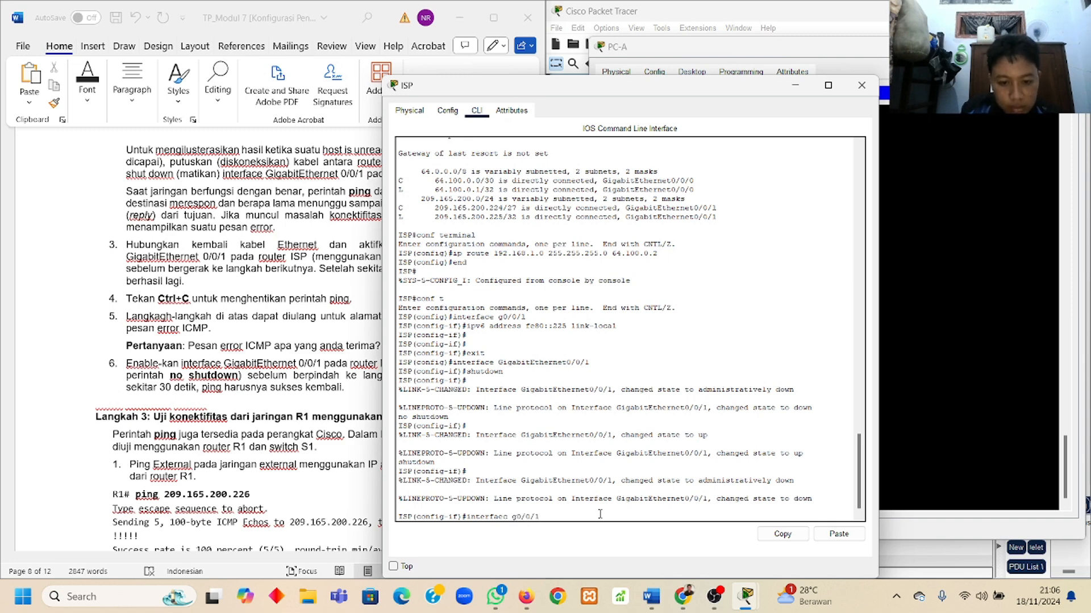
key("Return")
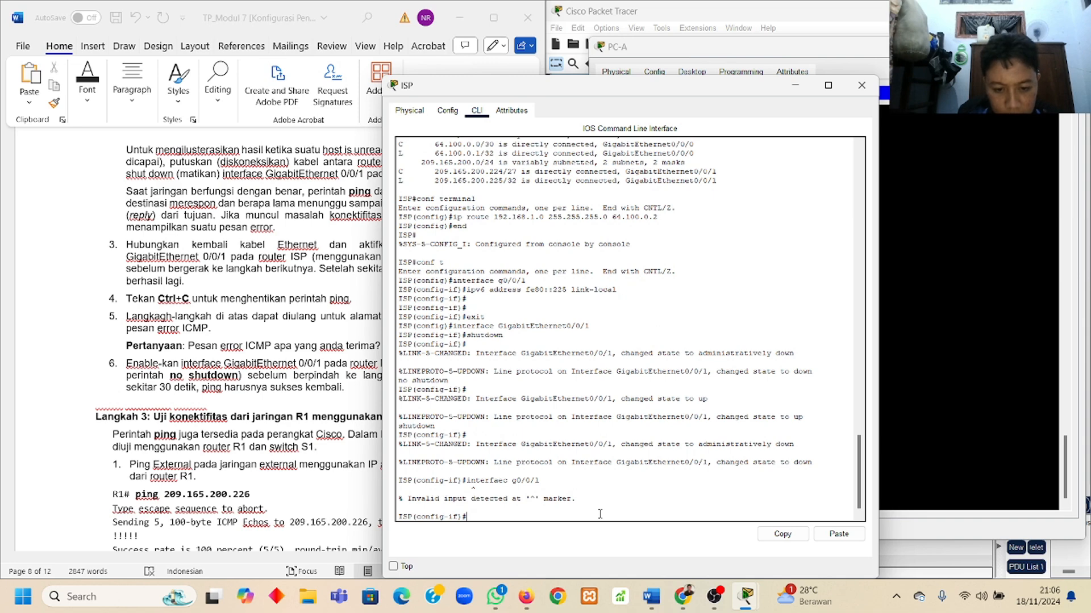
key("Up")
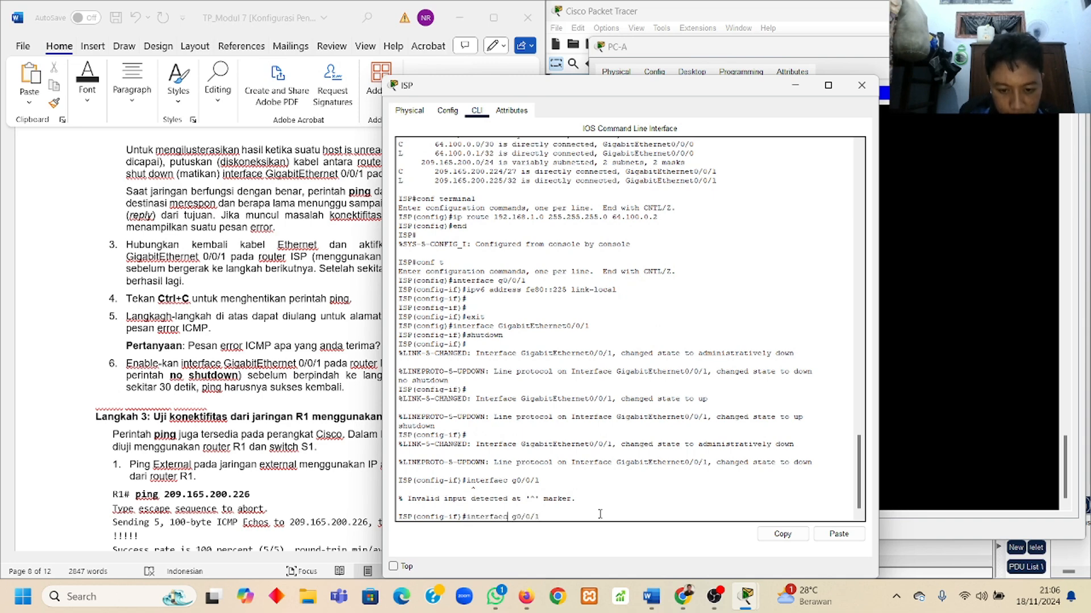
key("BackSpace")
key("BackSpace")
type("ce")
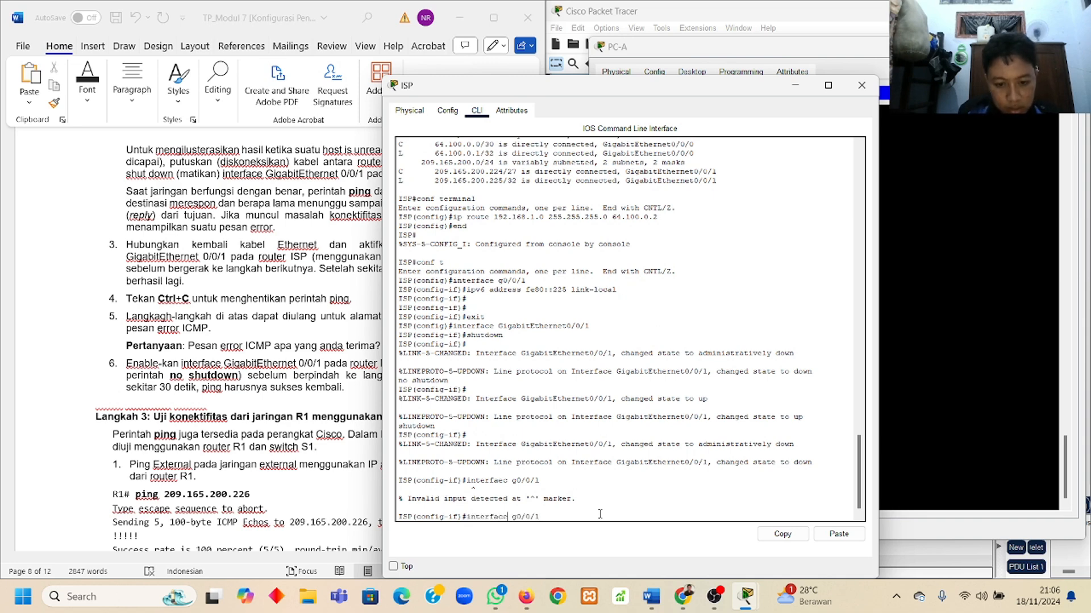
key("Return")
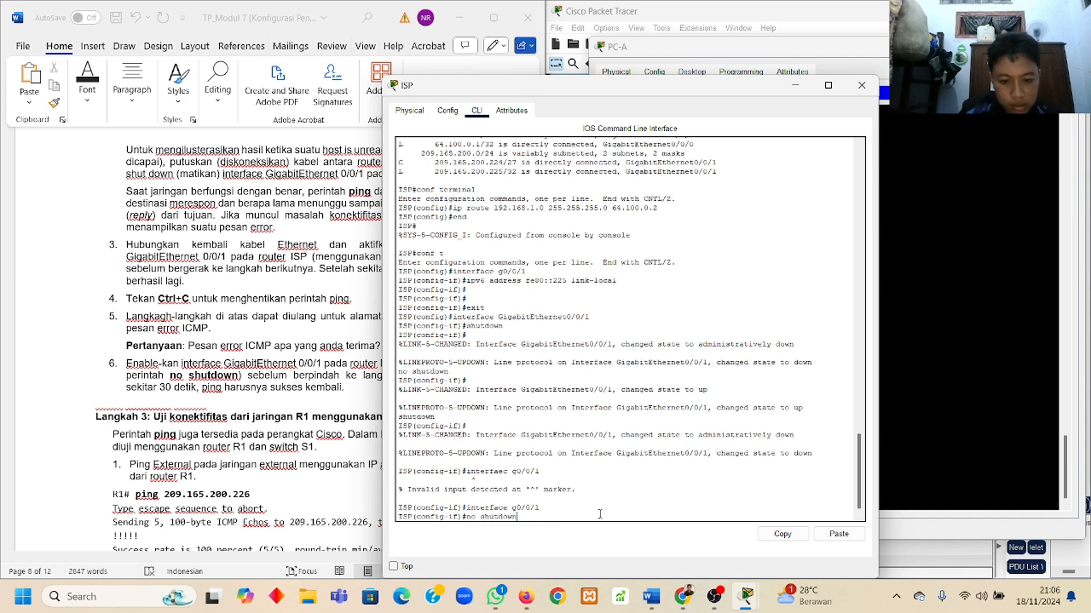
type("no shutdown")
key("Return")
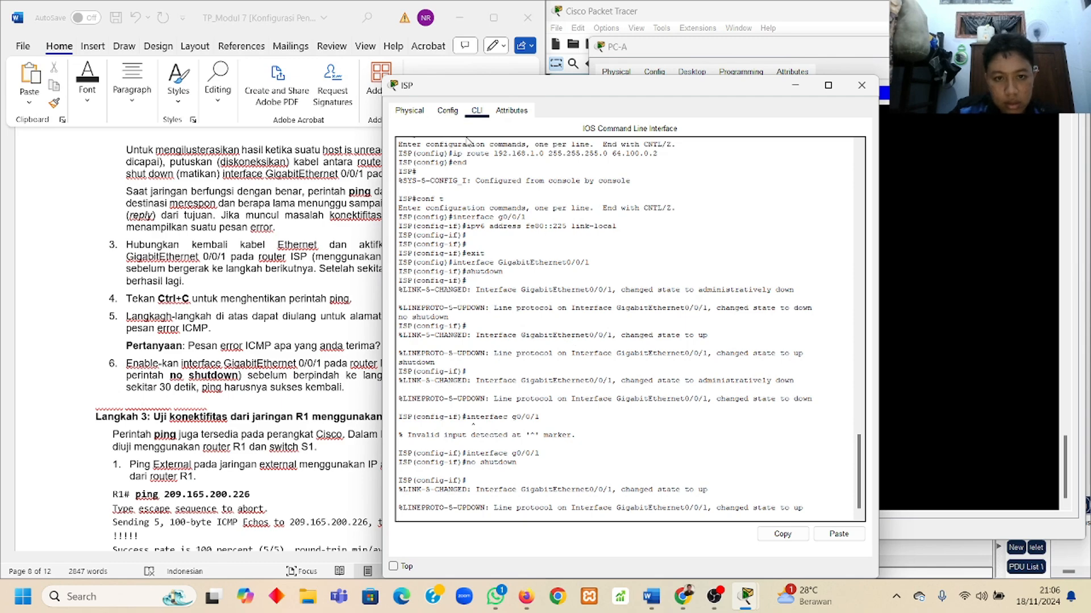
left_click(447, 111)
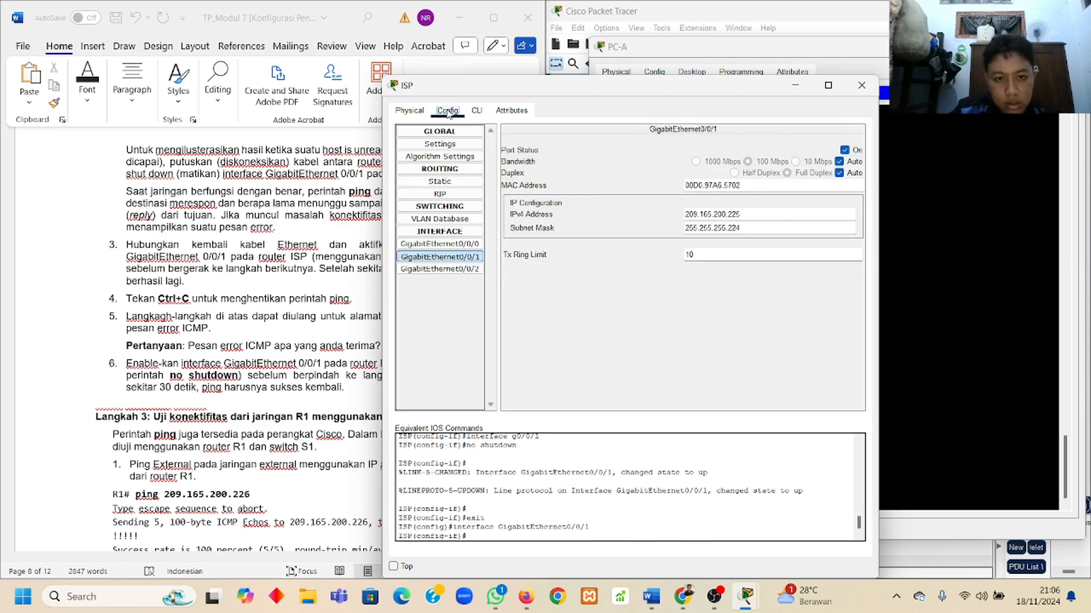
left_click(862, 85)
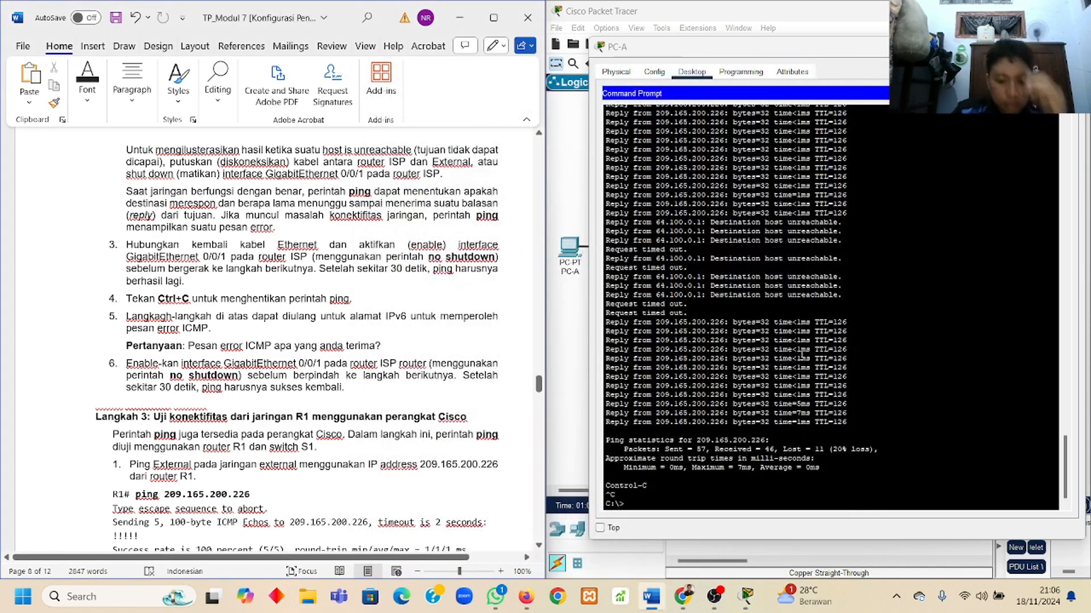
Close PC-A's window, open router R1's command line beside the Word document and enter privileged mode with enable
scroll(354, 455, "down", 3)
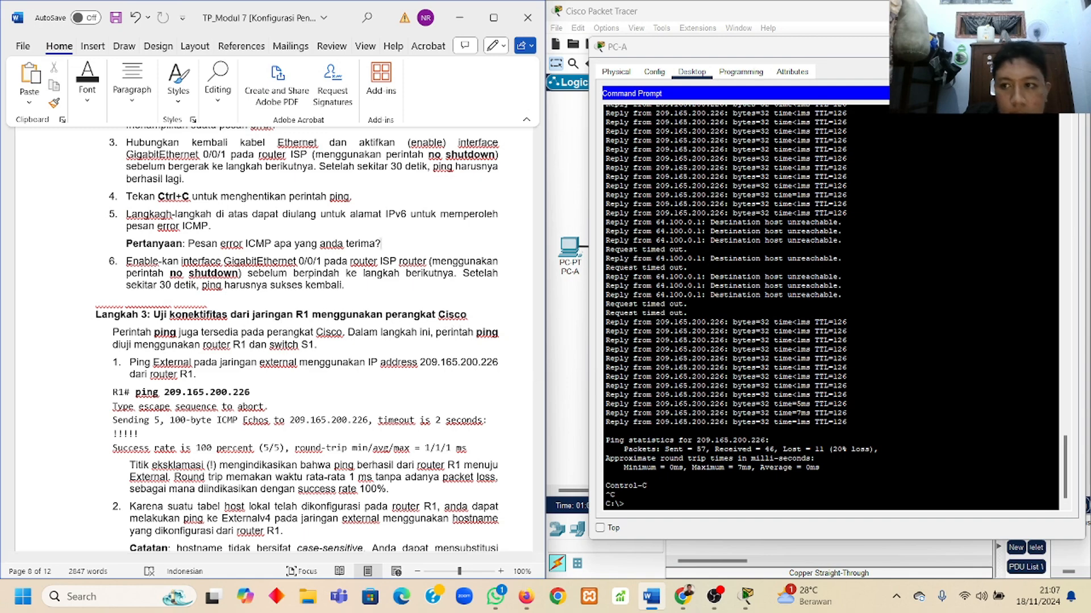
left_click(1064, 93)
left_click(1070, 47)
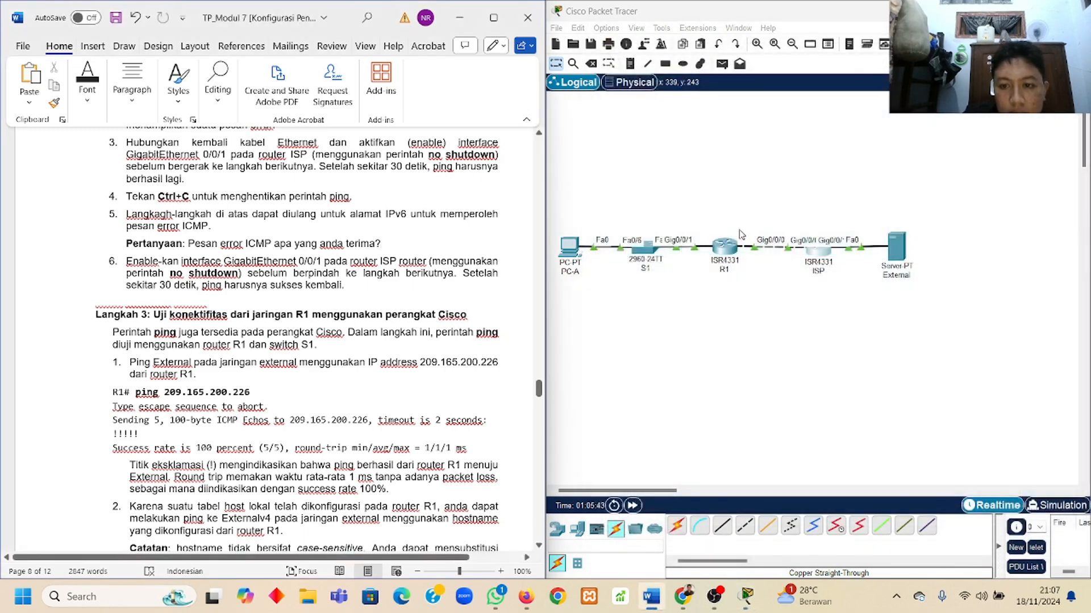
left_click(731, 248)
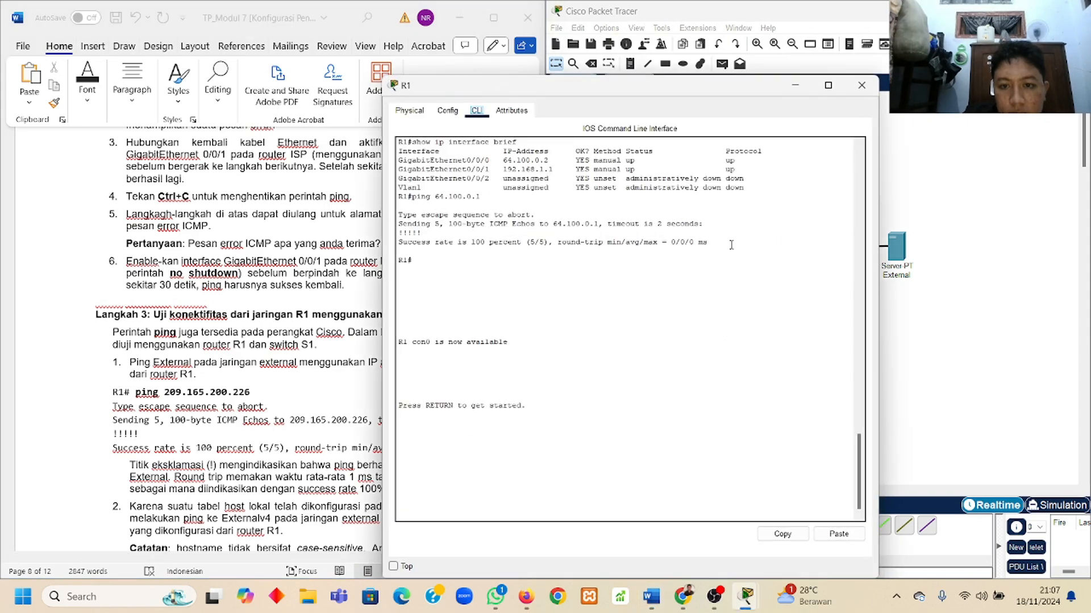
left_click_drag(745, 87, 916, 55)
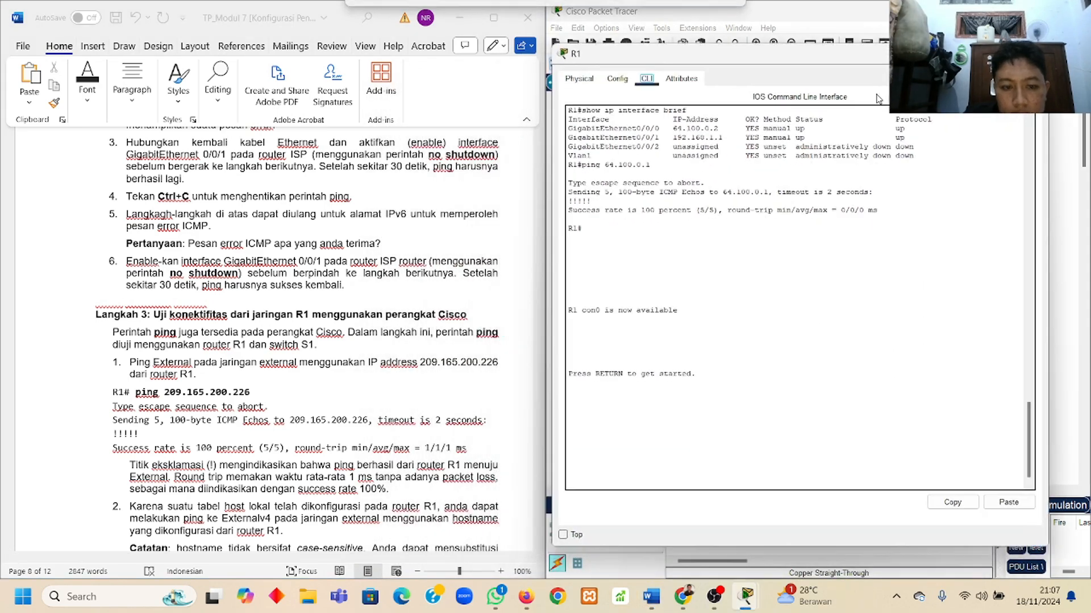
scroll(454, 362, "down", 2)
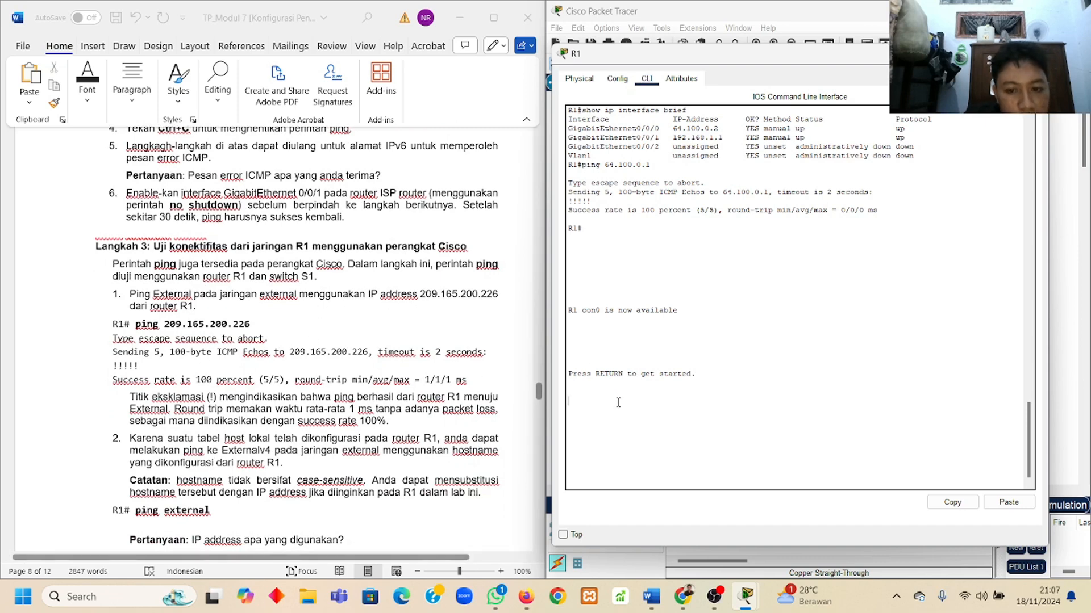
key("Return")
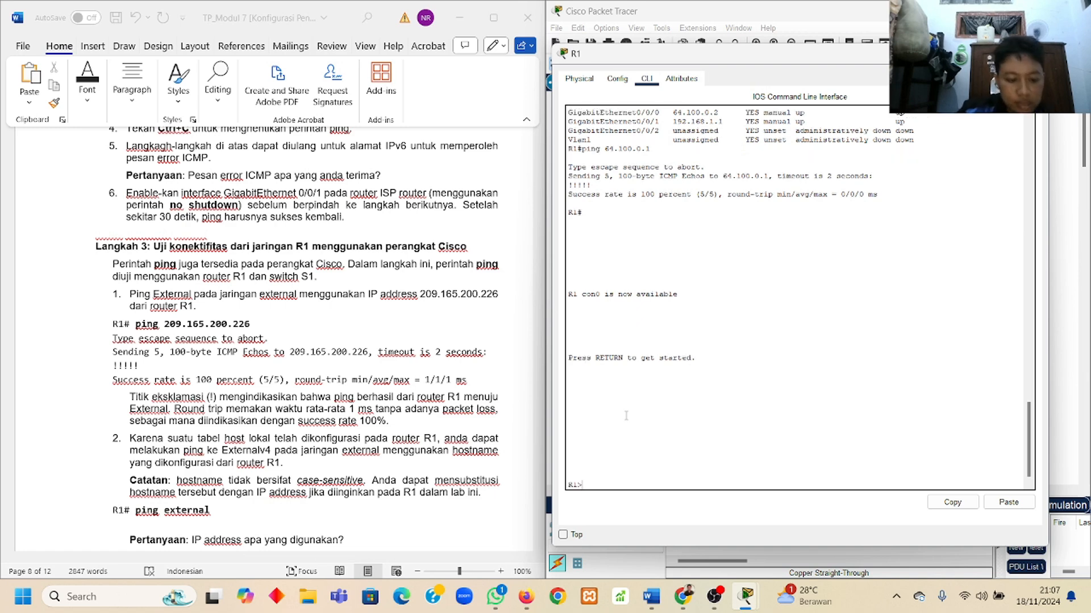
type("enable")
key("Return")
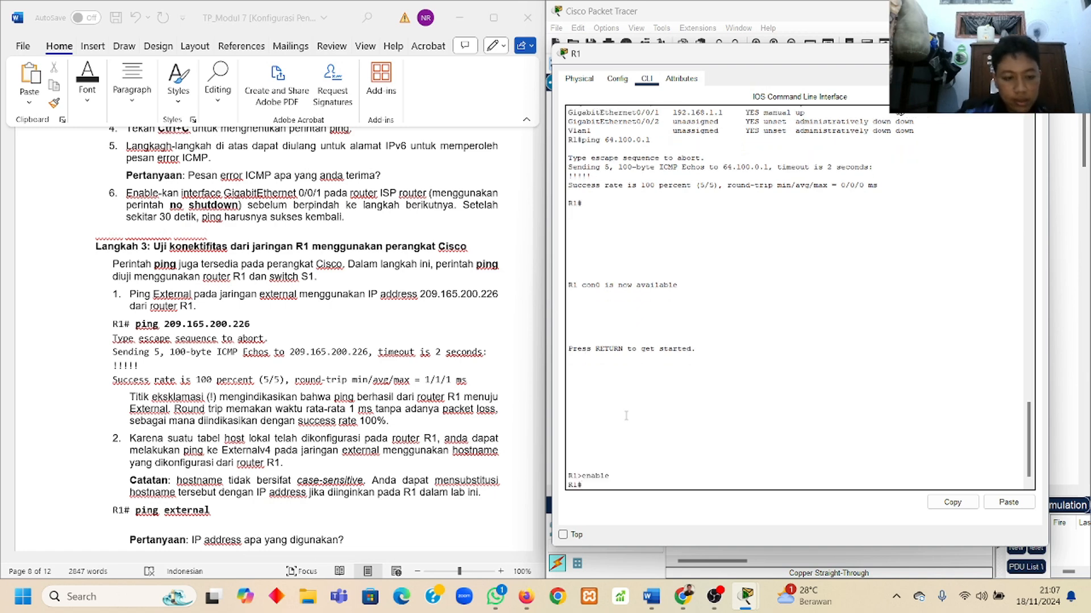
Run ping 209.165.200.226 twice from router R1, copying the command from step 1 of Langkah 3 in the Word document
left_click_drag(136, 324, 247, 330)
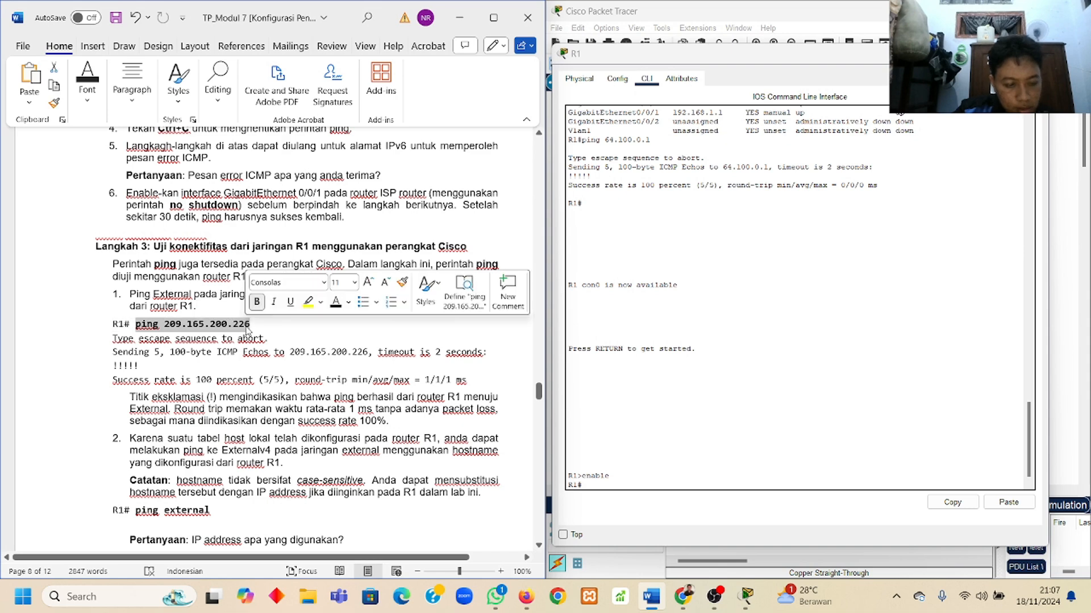
key("ctrl+c")
left_click(682, 500)
key("ctrl+v")
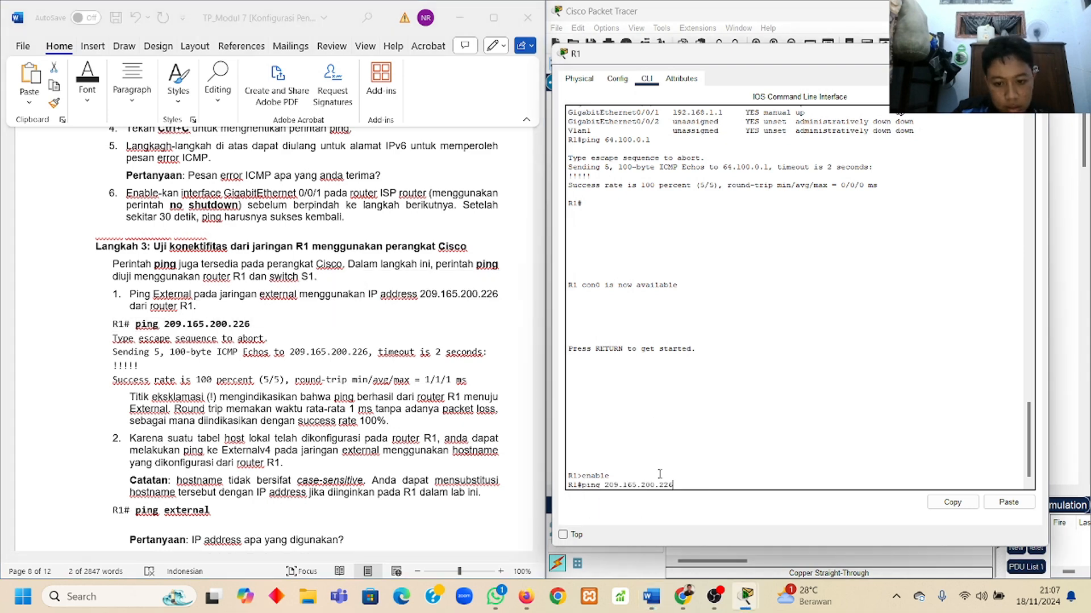
key("Return")
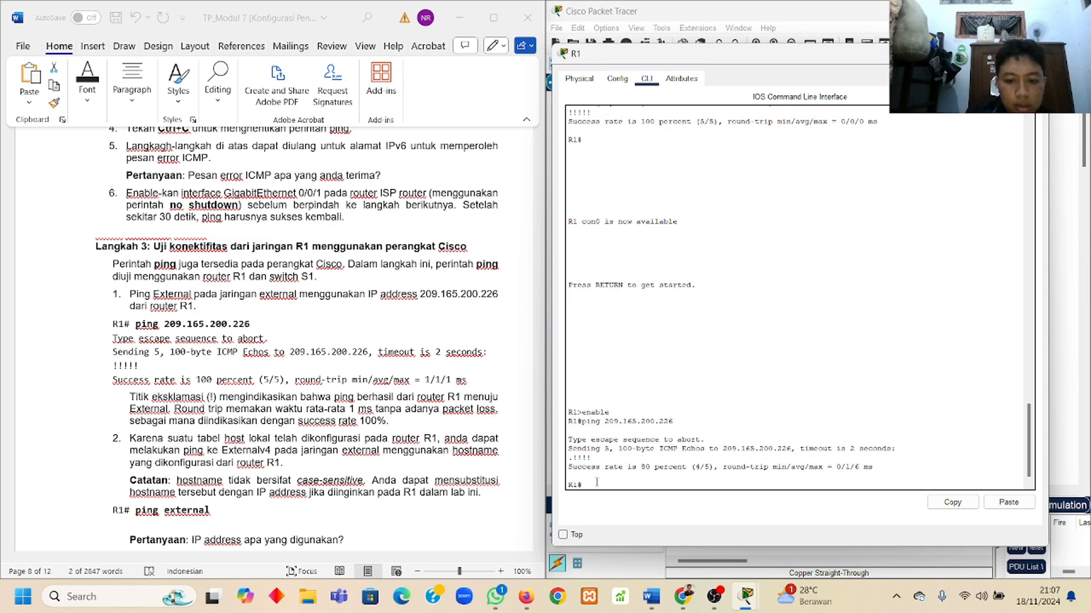
key("Up")
key("Return")
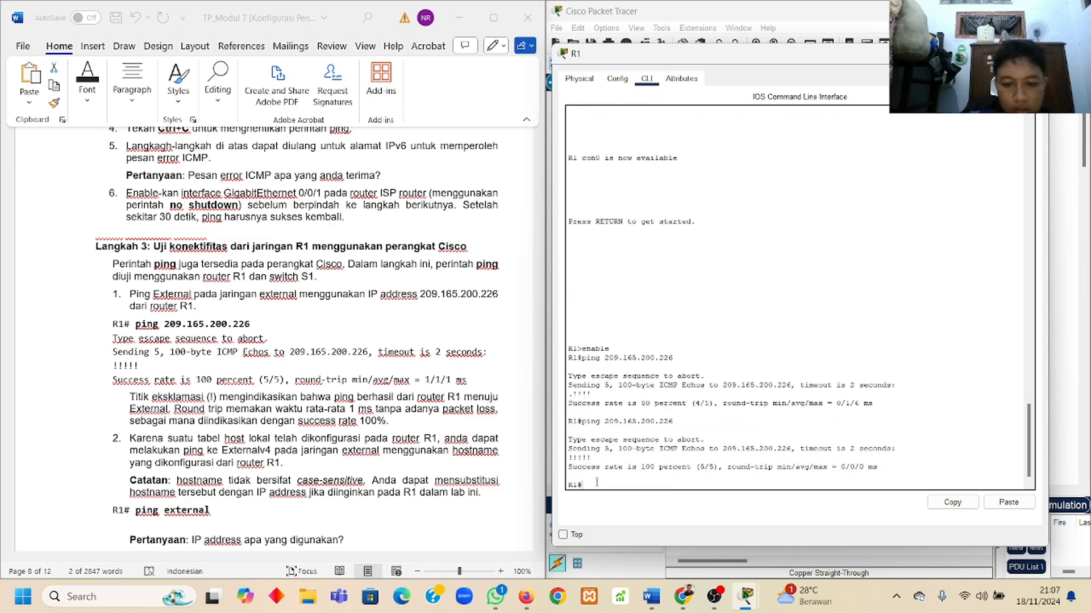
Ping the External server by hostname from R1, trying ping external and then ping Externalv4
scroll(317, 418, "down", 3)
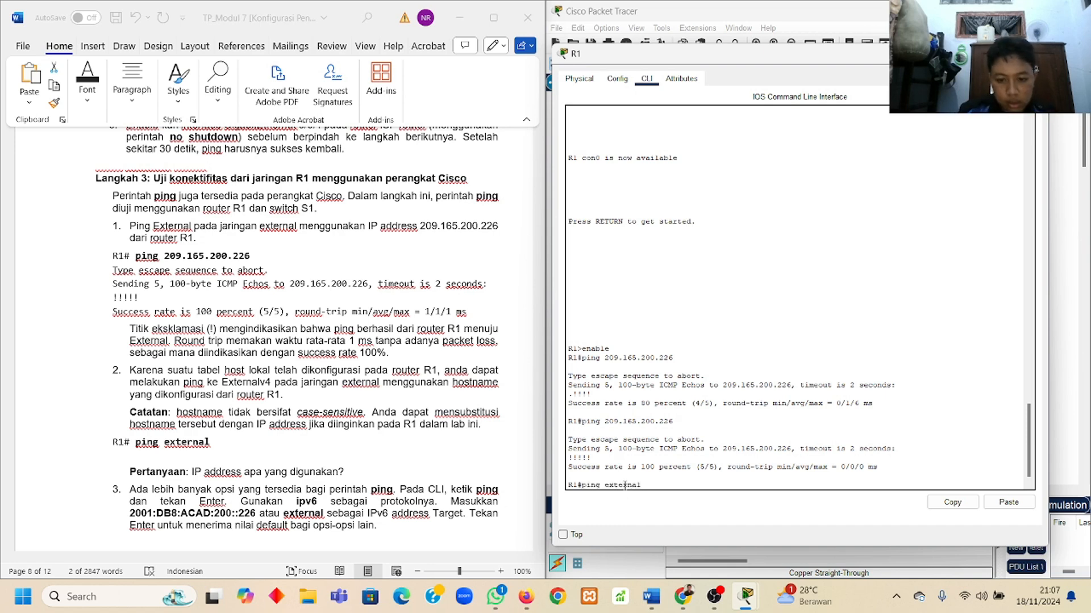
key("Return")
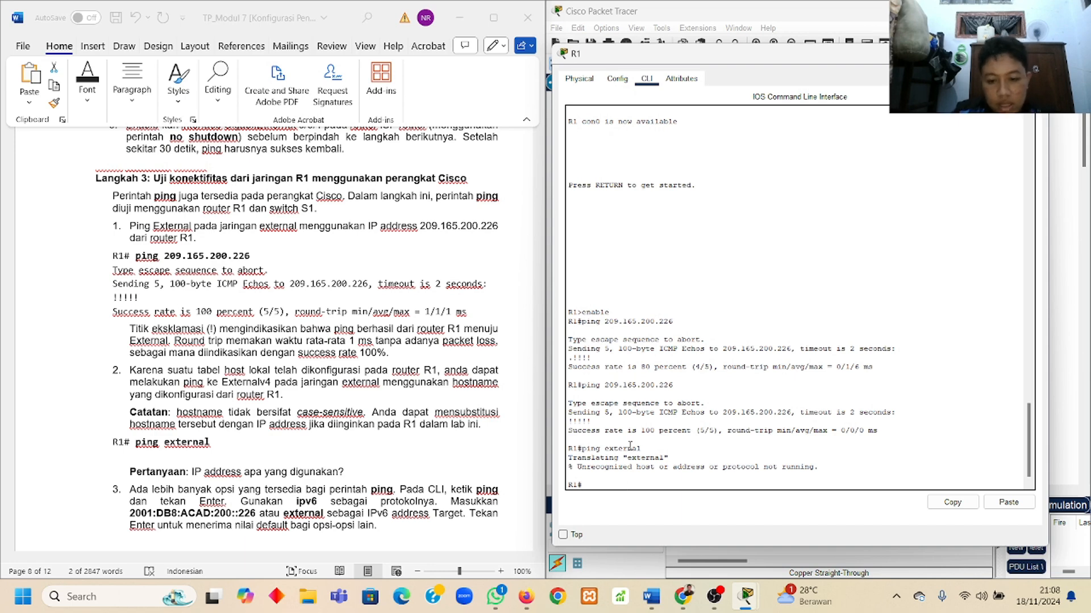
type("ping Externalv4")
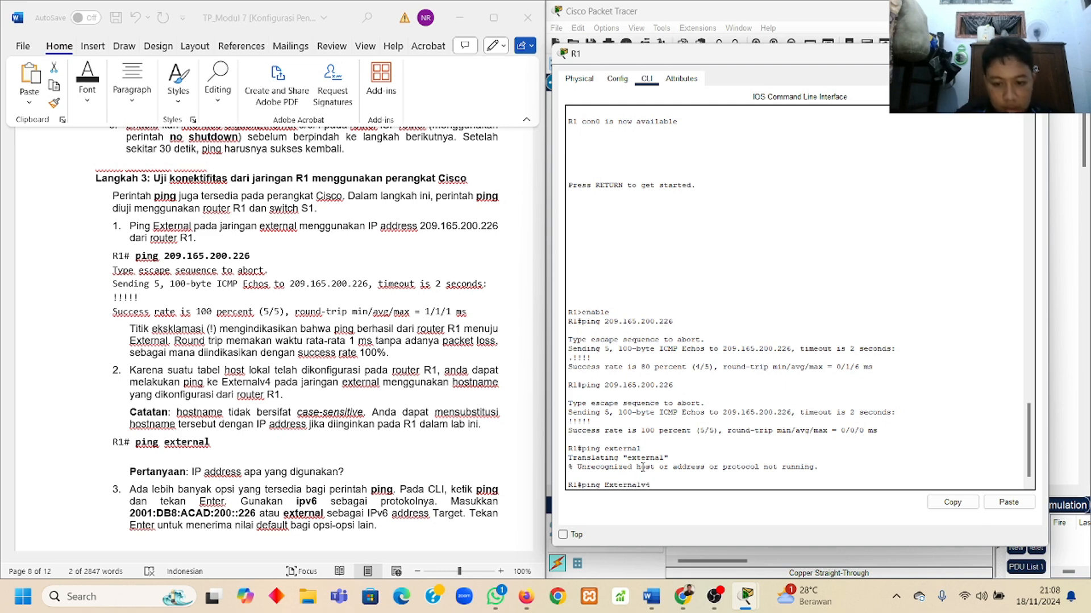
key("Return")
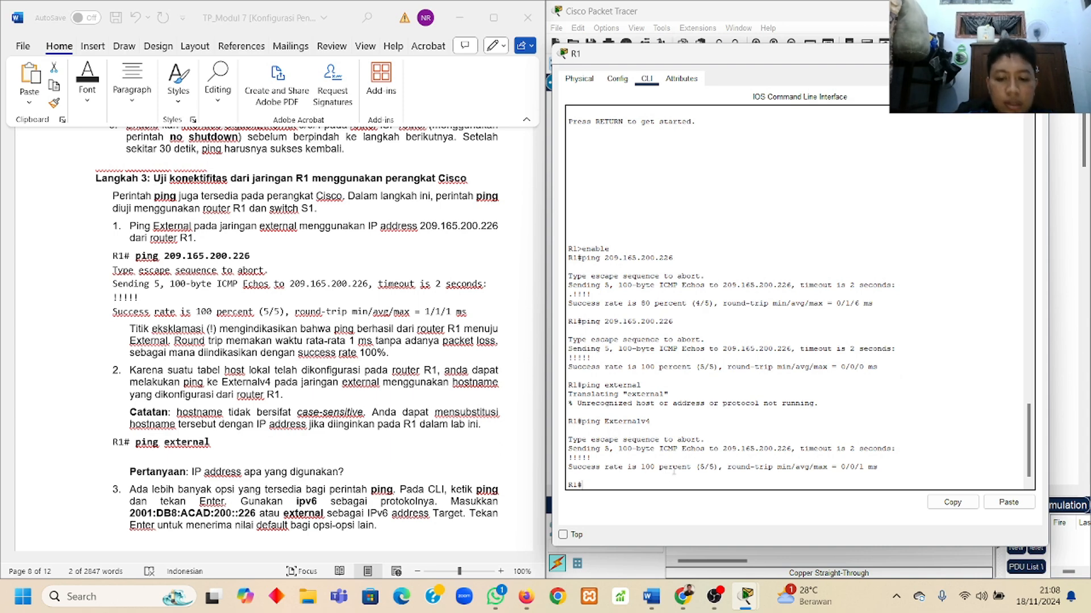
Look up the ip host entries in R1's earlier command-line output and read the document's step 3 on extended IPv6 ping
scroll(636, 411, "up", 7)
scroll(636, 412, "up", 10)
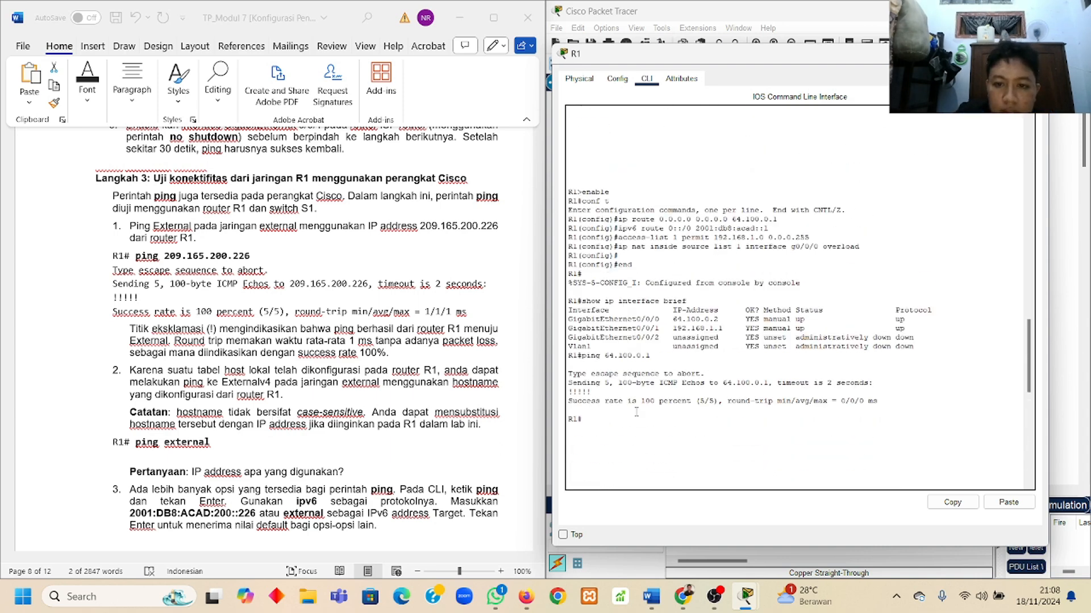
scroll(636, 411, "down", 6)
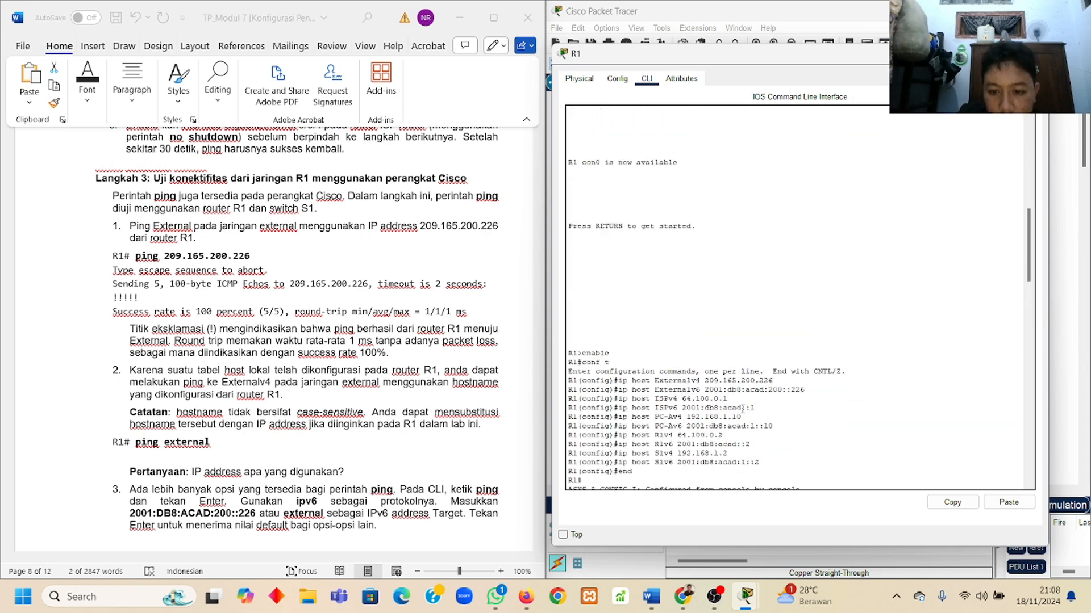
scroll(651, 412, "down", 1)
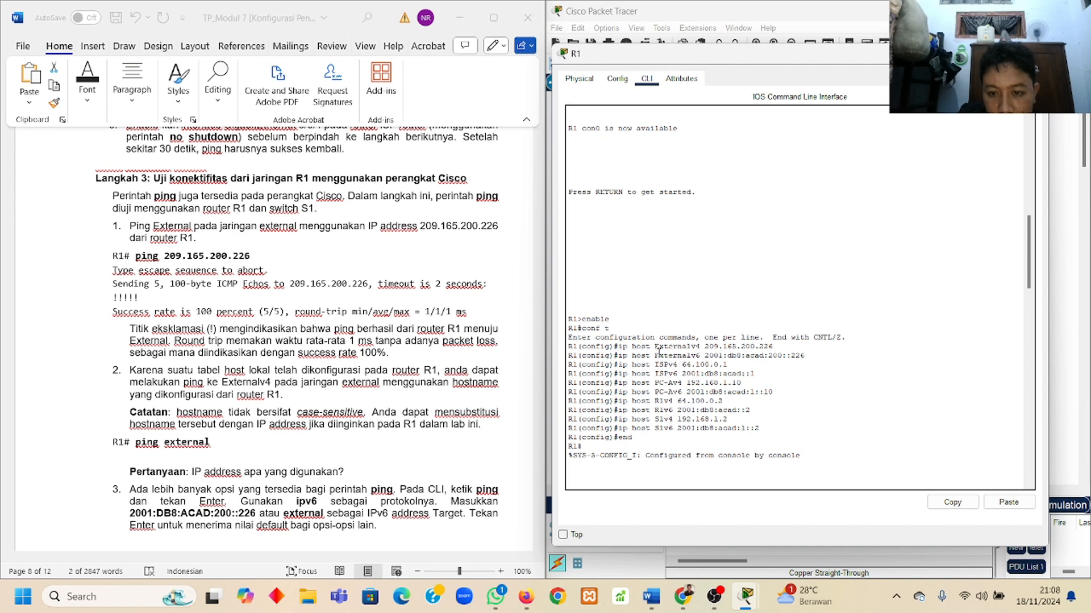
scroll(702, 355, "down", 15)
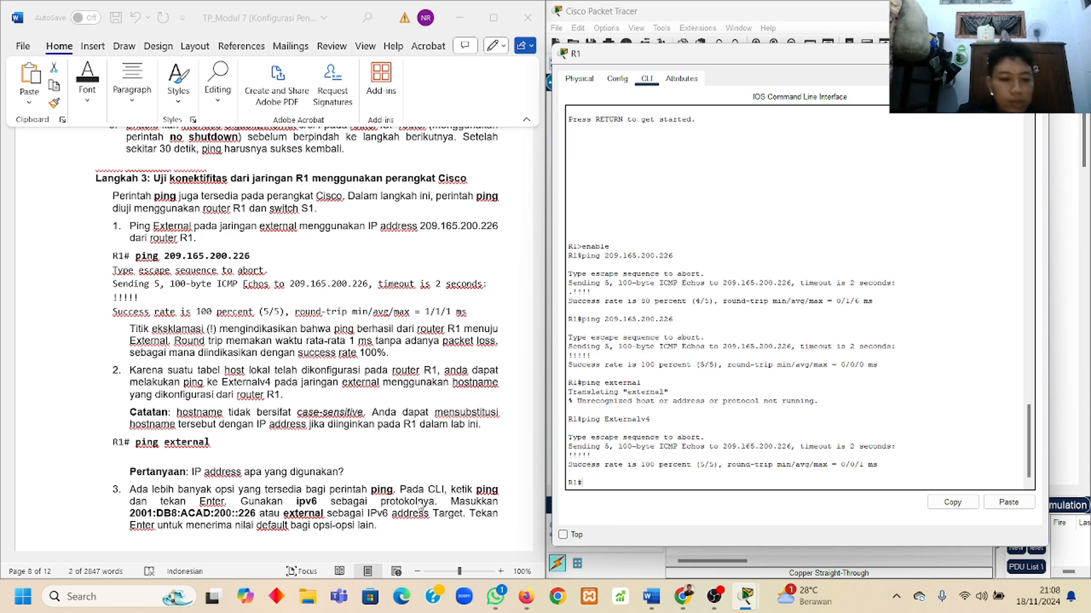
scroll(406, 494, "down", 2)
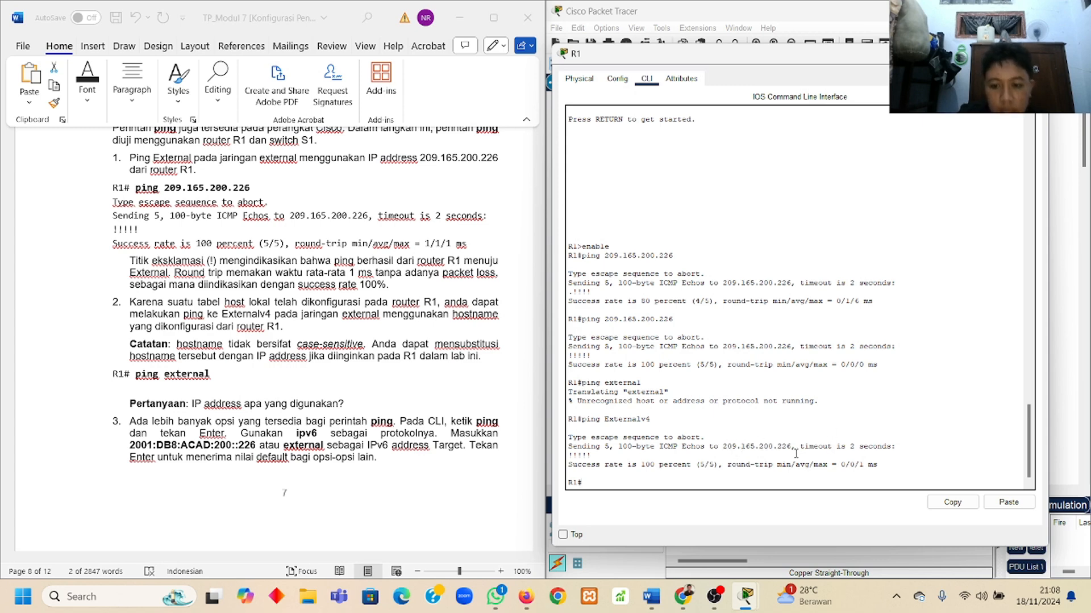
scroll(384, 376, "down", 1)
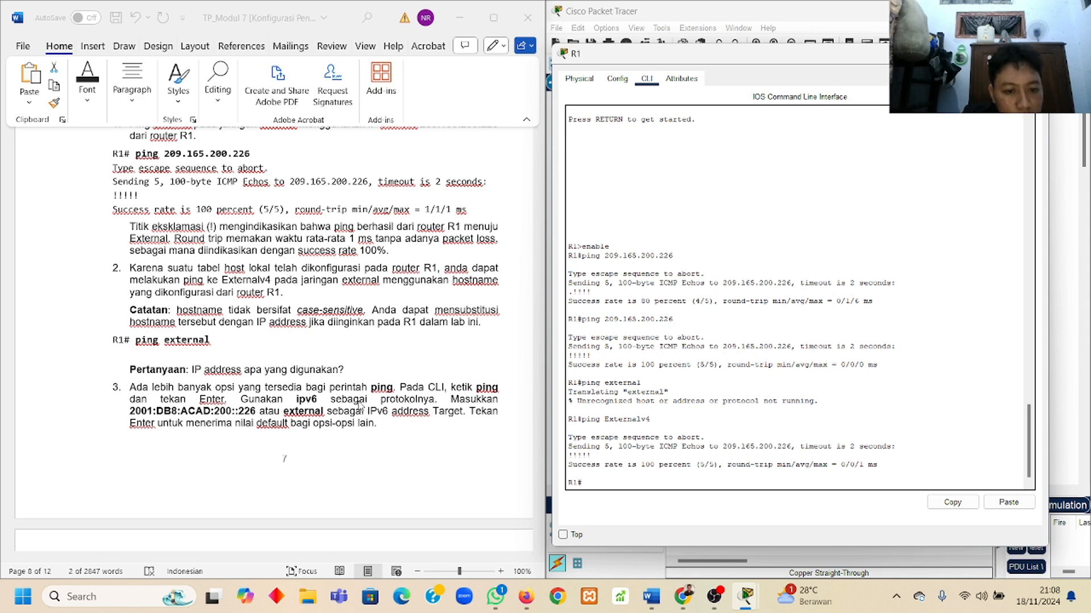
Start an extended ping on R1 as shown in the document's step 3 and enter ipv6 as the protocol
scroll(313, 392, "down", 8)
scroll(231, 369, "down", 1)
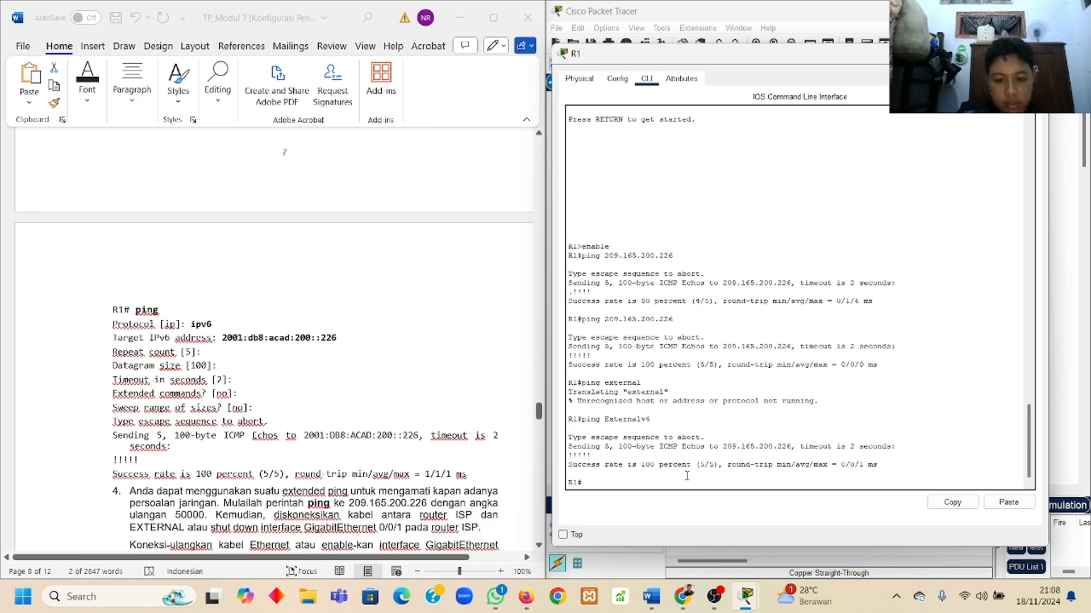
type("pin")
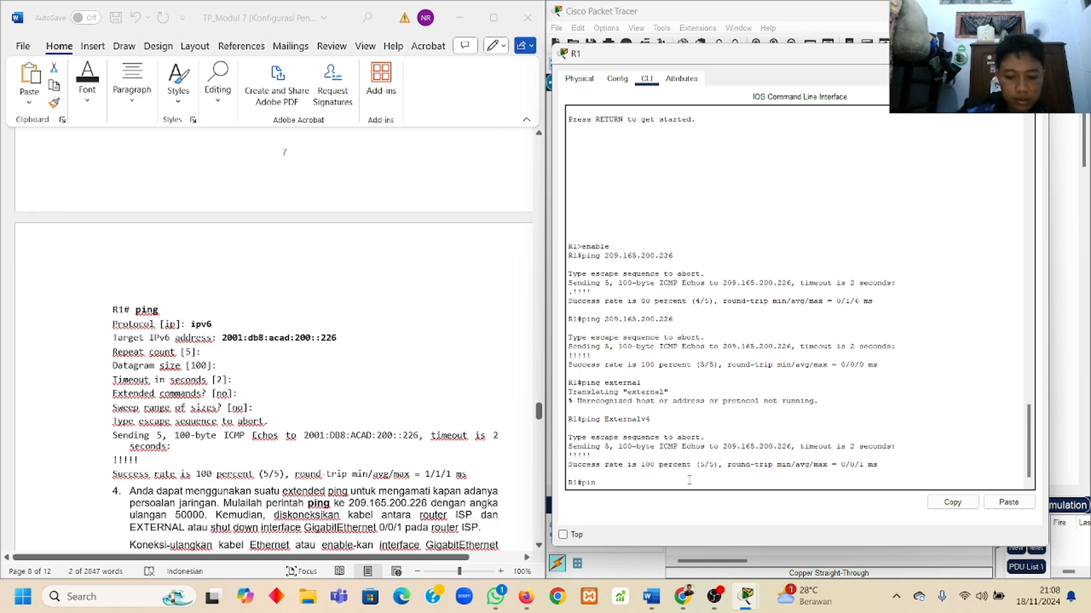
type("g")
key("Return")
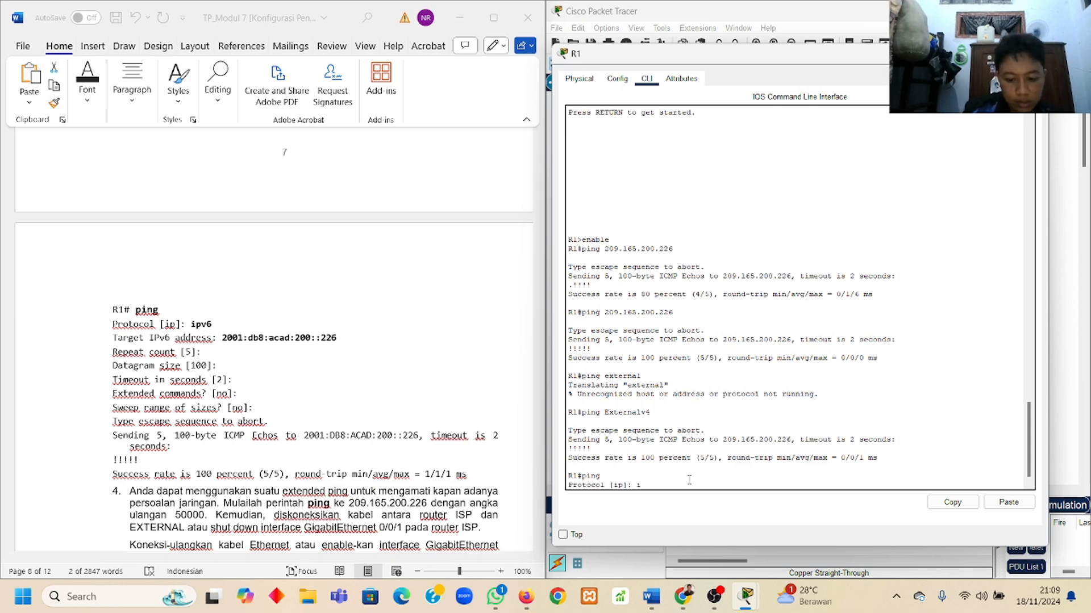
key("Return")
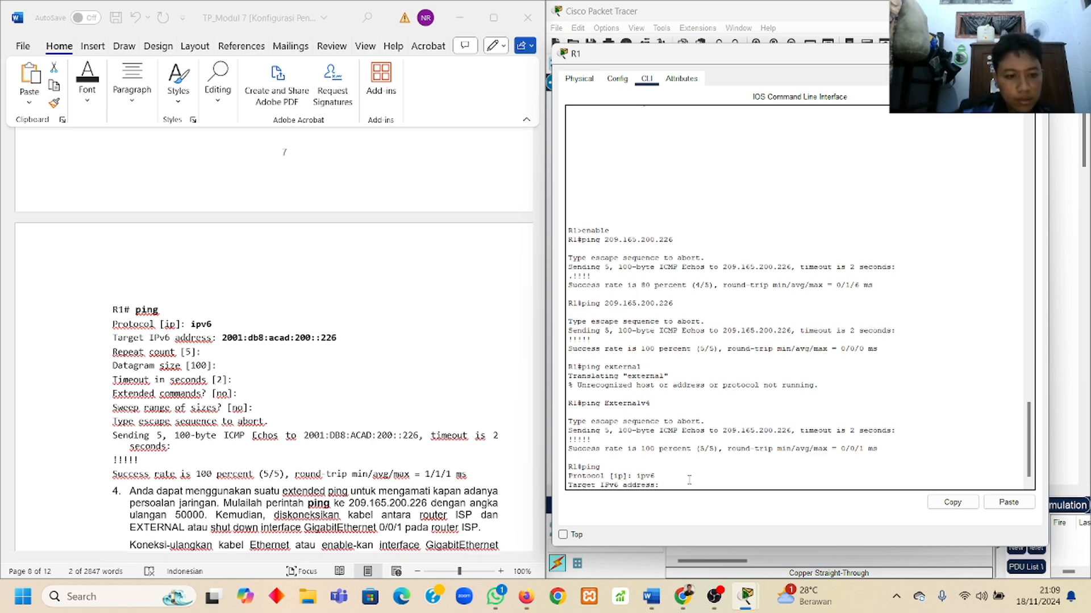
Copy 2001:db8:acad:200::226 from the document as the target IPv6 address and run the ping with default values for all other options
left_click(236, 335)
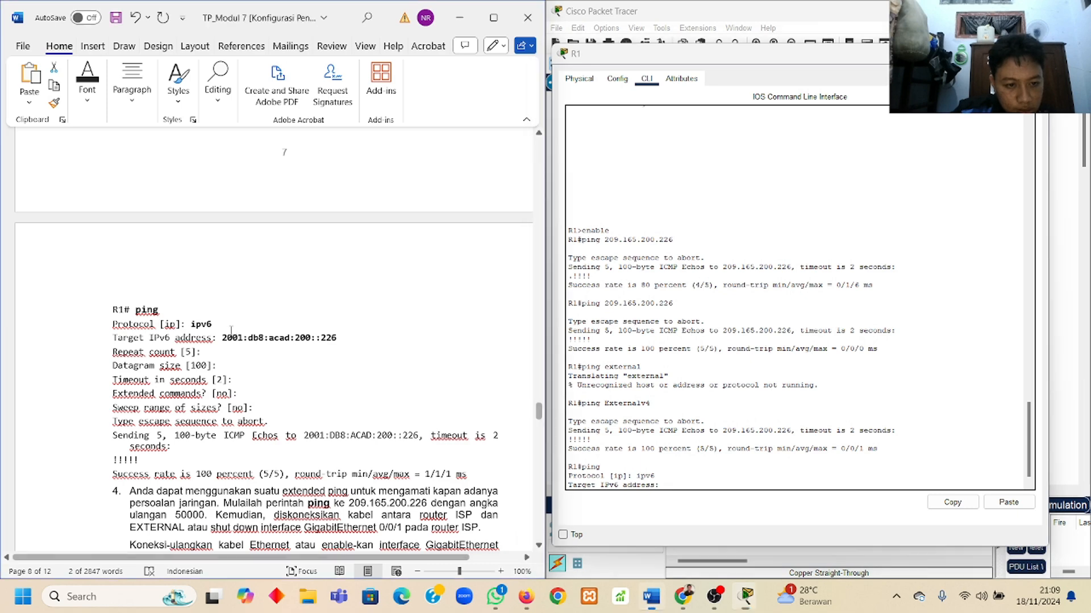
left_click_drag(223, 337, 338, 345)
key("ctrl+c")
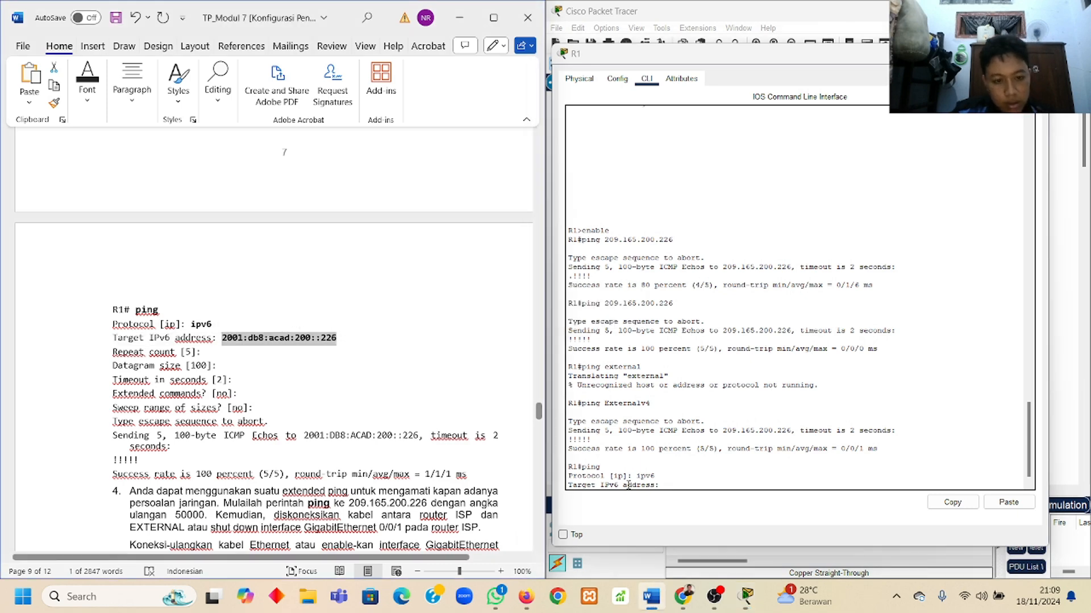
left_click(680, 485)
right_click(680, 486)
left_click(703, 504)
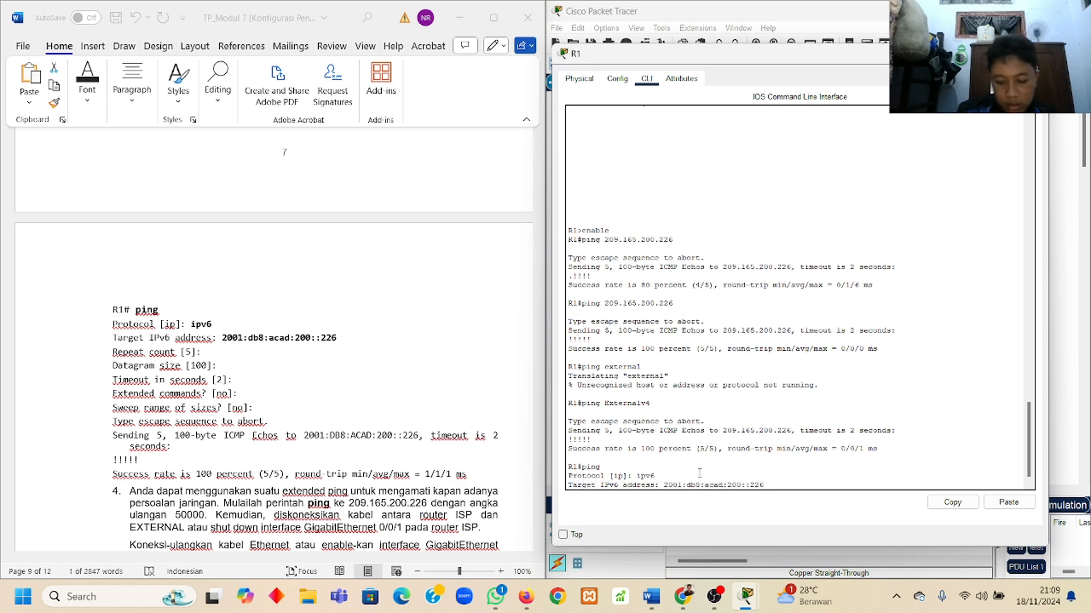
key("Return")
key("Return")
key("Return")
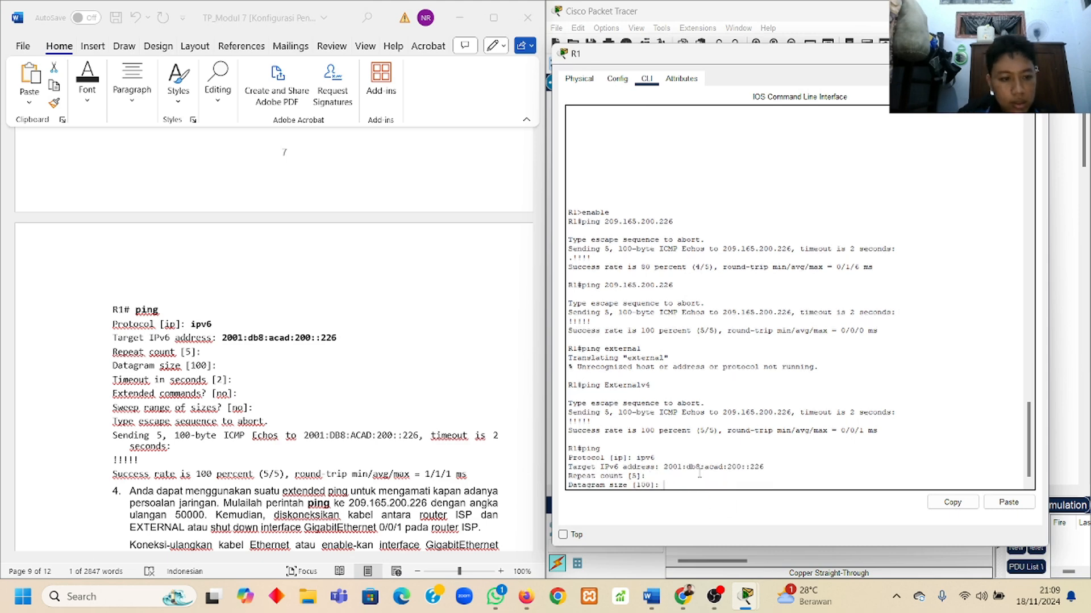
key("Return")
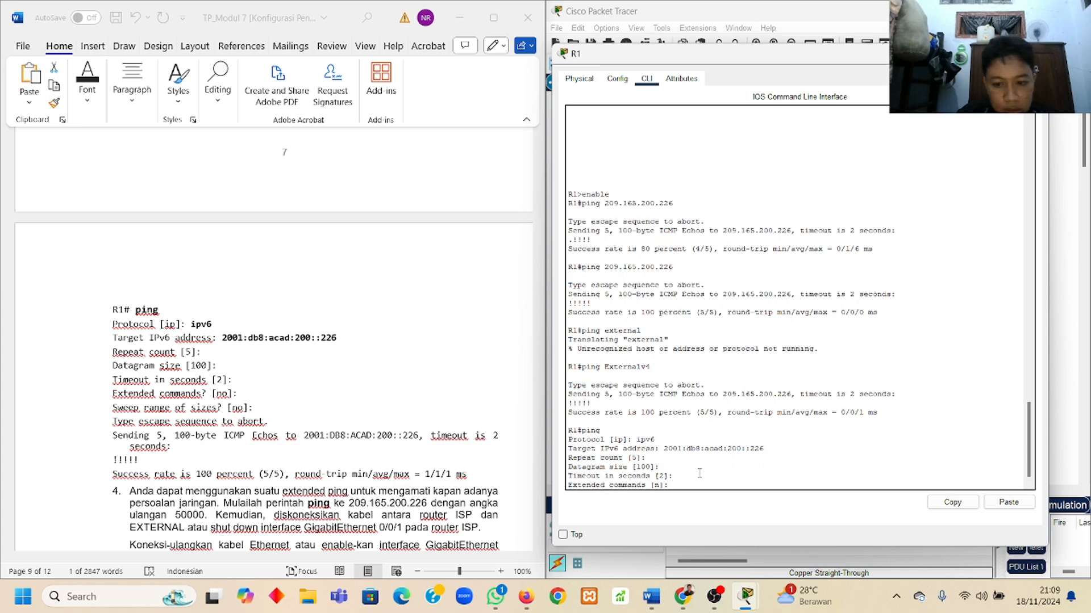
key("Return")
key("Return")
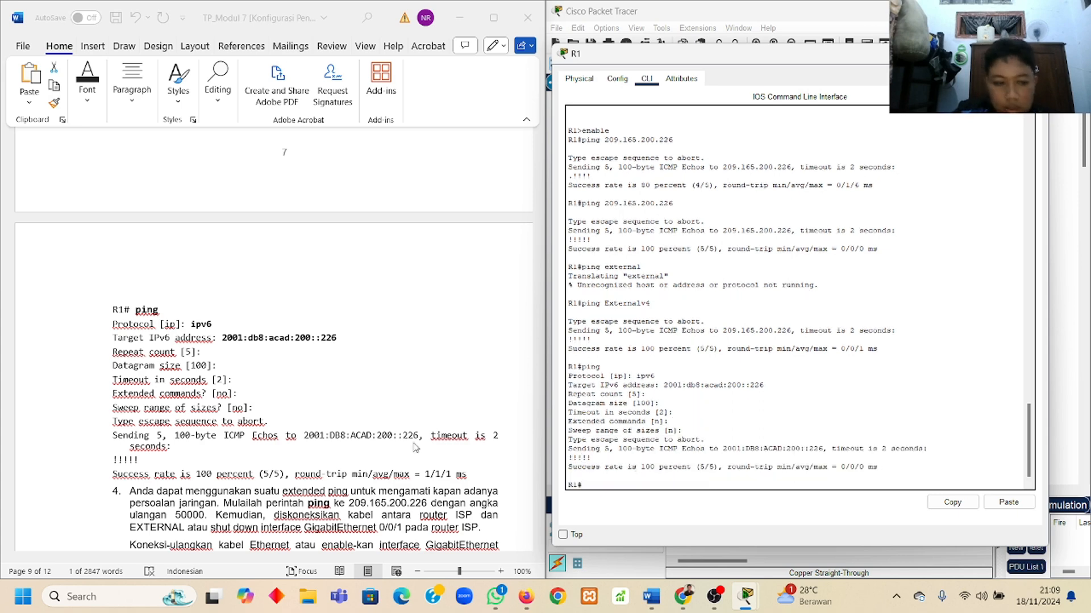
Read the document's step 4 on extended ping and start another ping on R1 with the default protocol
scroll(329, 444, "down", 1)
scroll(330, 445, "down", 5)
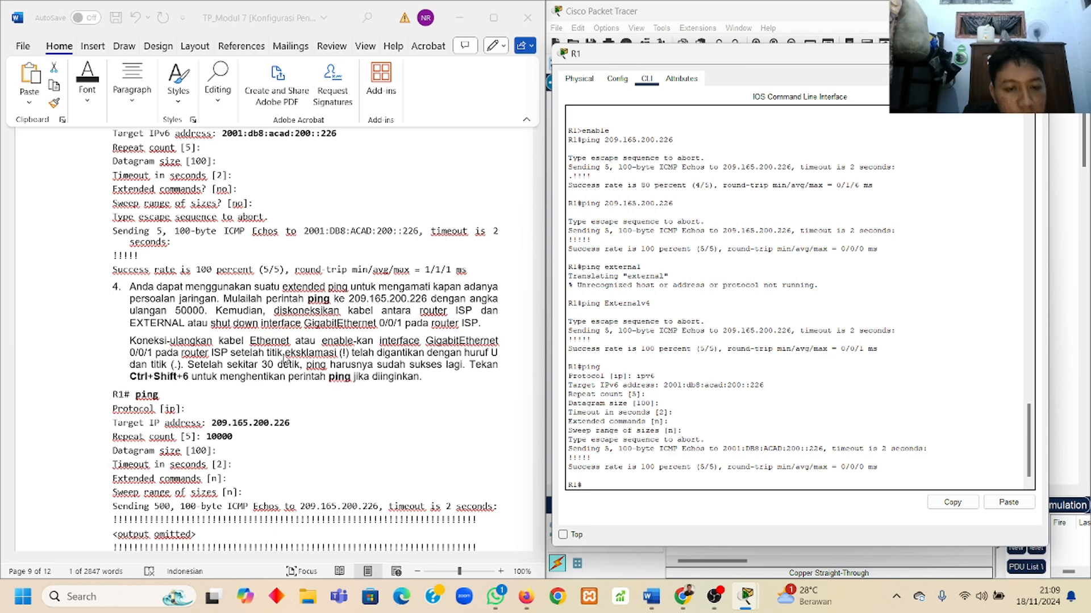
scroll(425, 339, "down", 1)
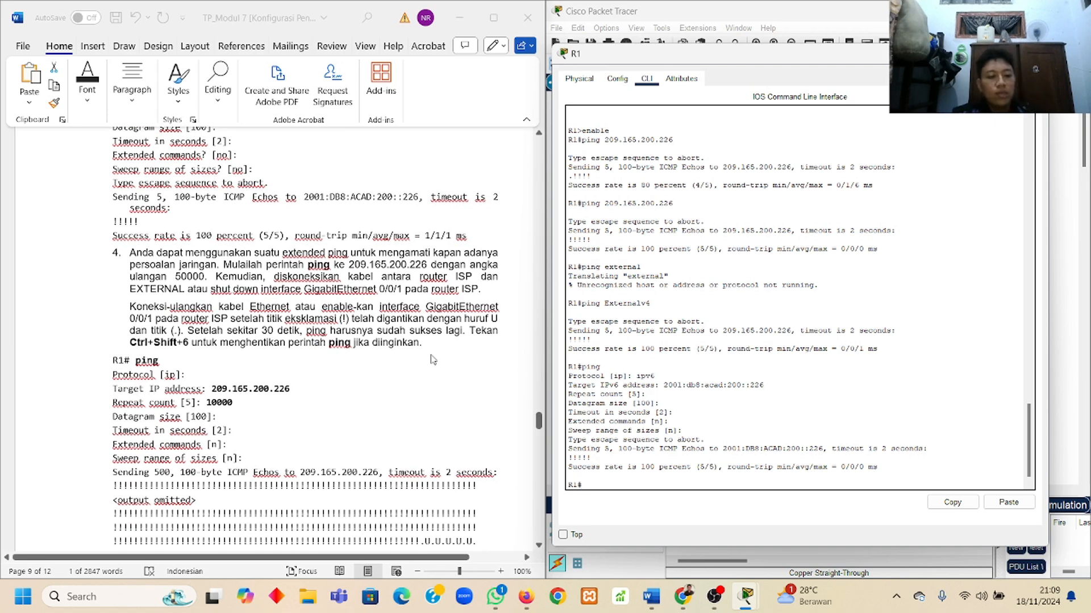
scroll(435, 355, "down", 1)
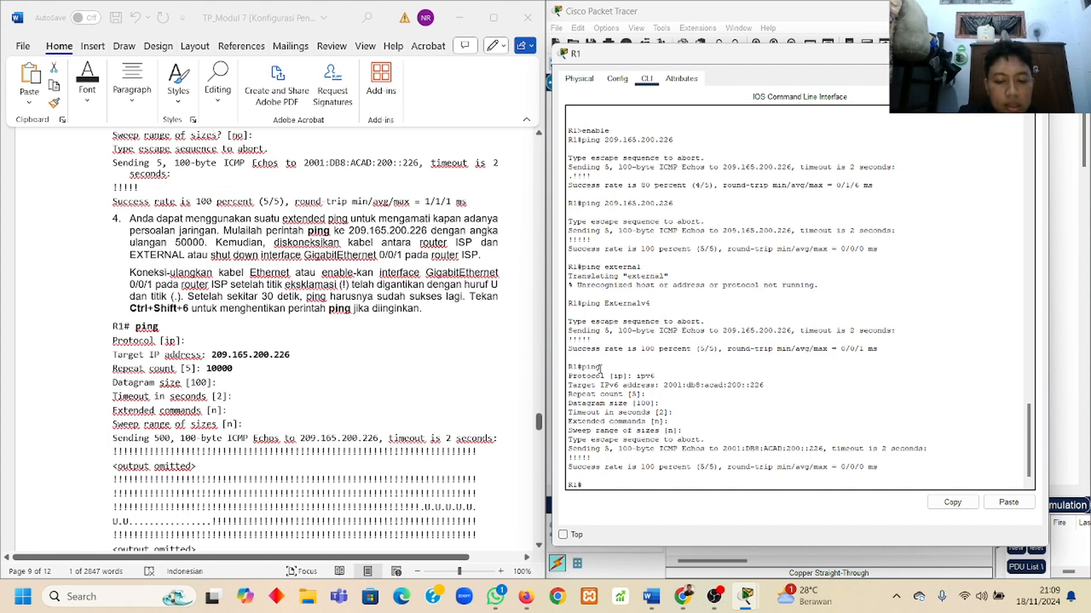
scroll(604, 383, "down", 1)
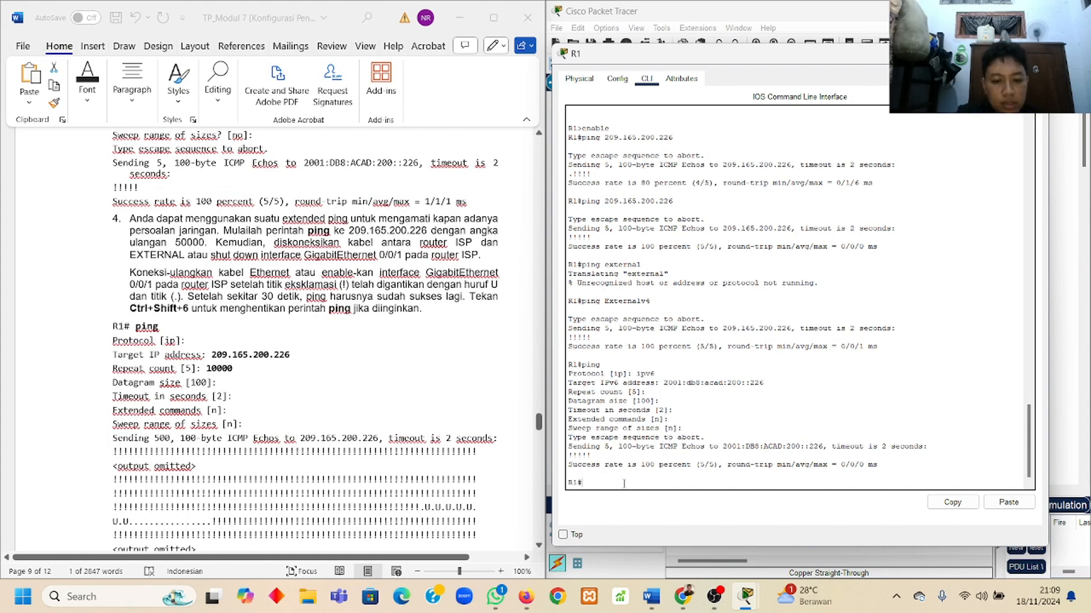
scroll(436, 425, "down", 3)
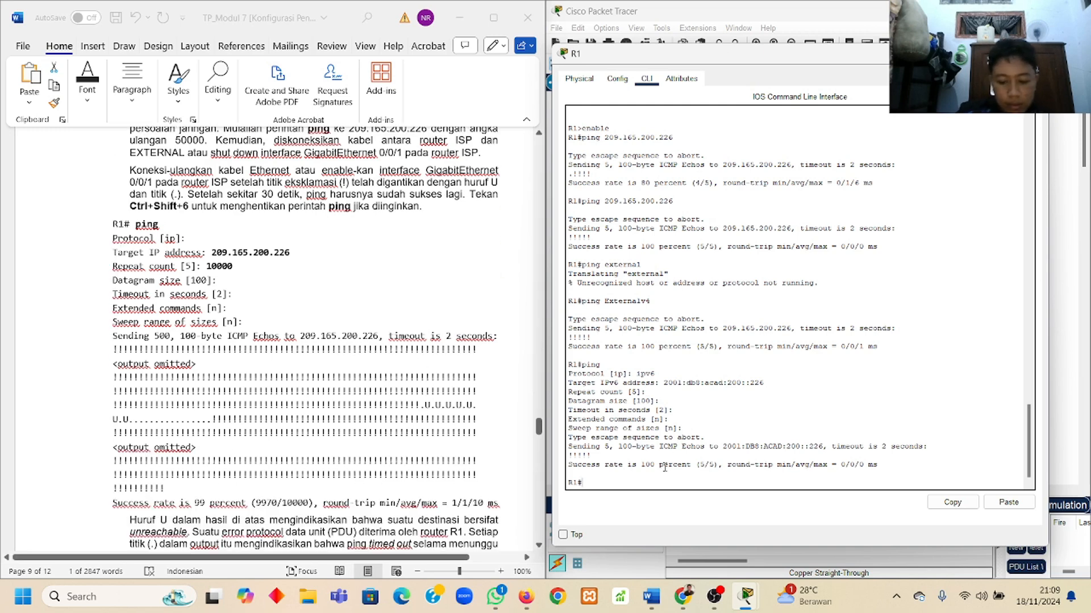
key("Return")
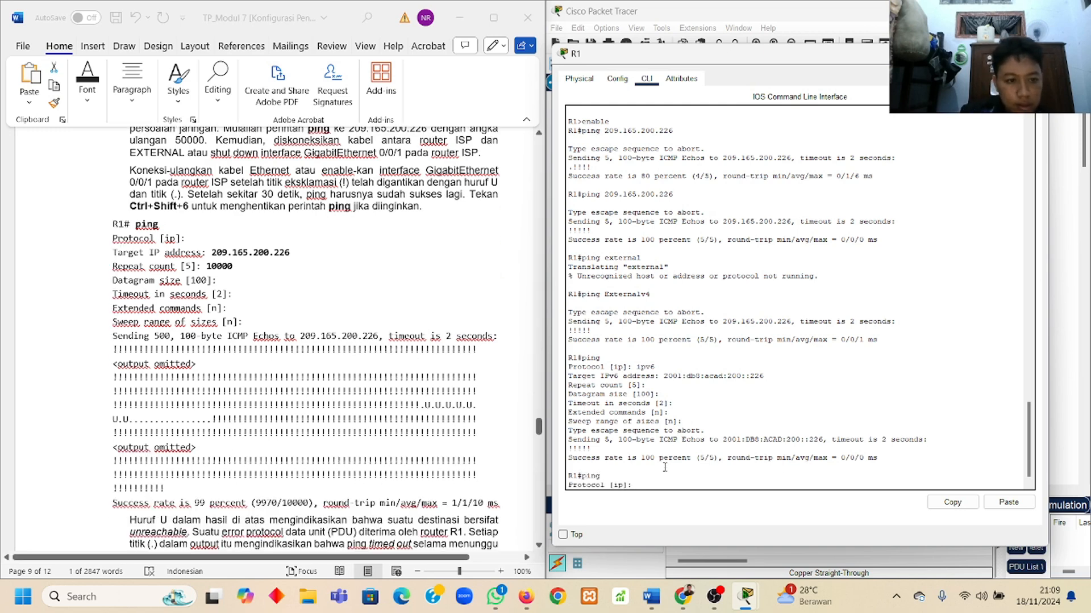
key("Return")
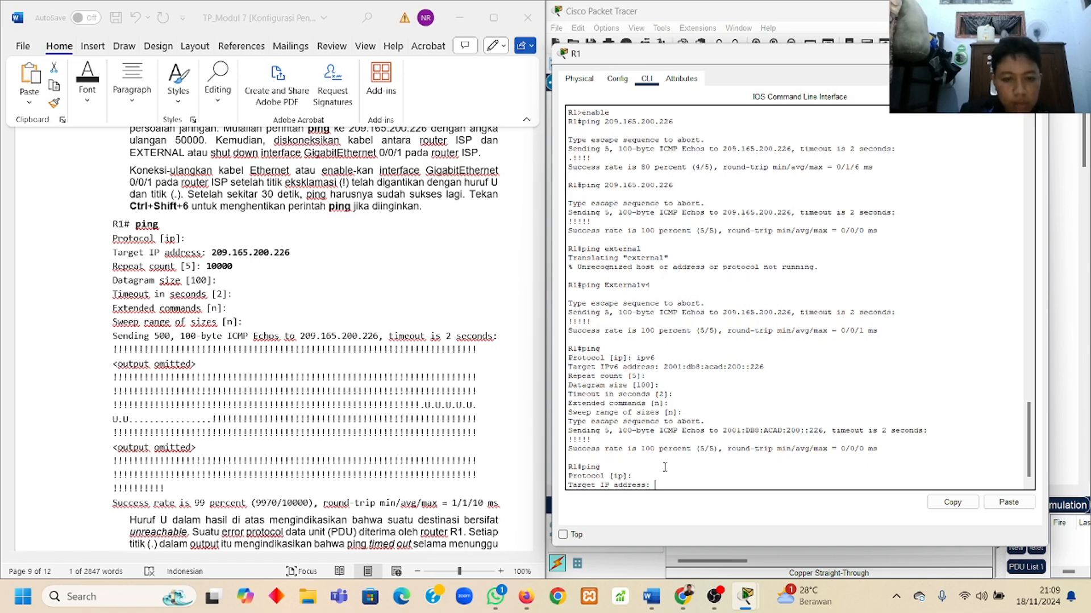
Copy 209.165.200.226 from the document as the target IP address and run the ping with the default repeat count and options
left_click_drag(211, 253, 291, 252)
key("ctrl+c")
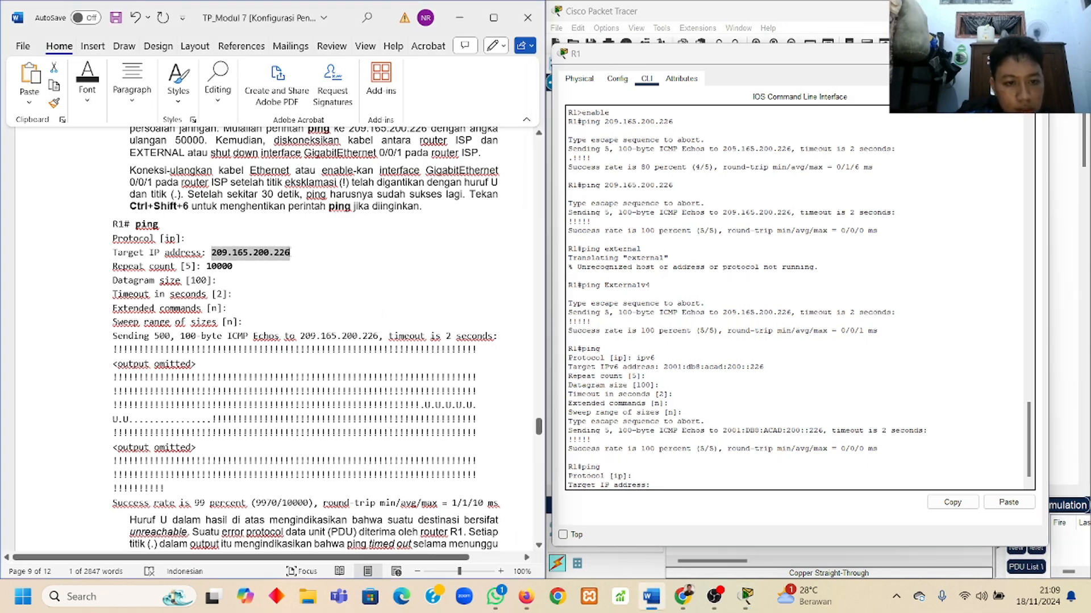
left_click(680, 487)
key("ctrl+v")
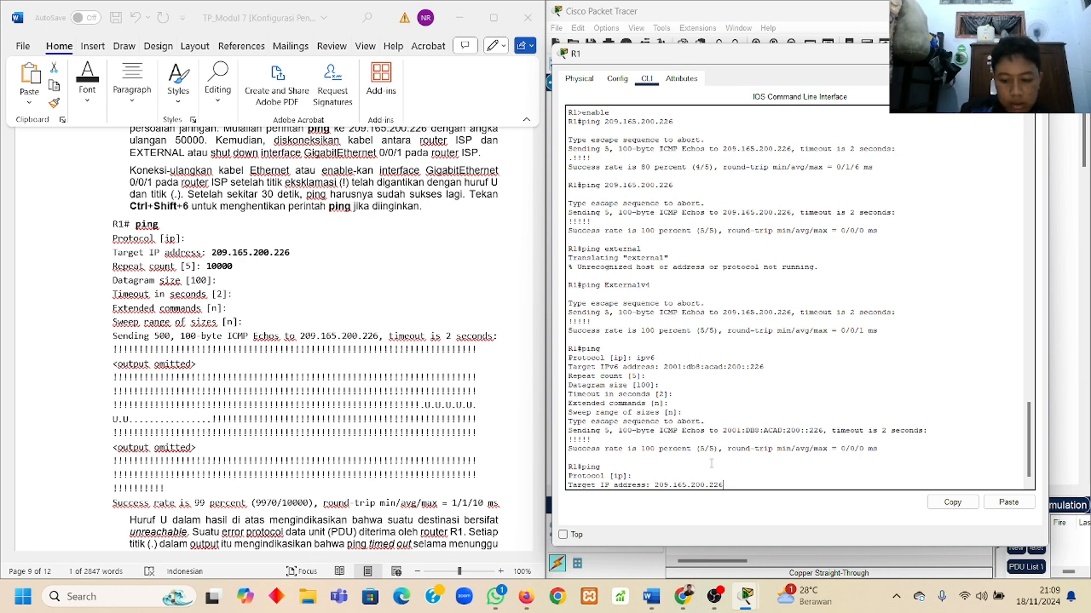
key("Return")
key("Return")
key("Return")
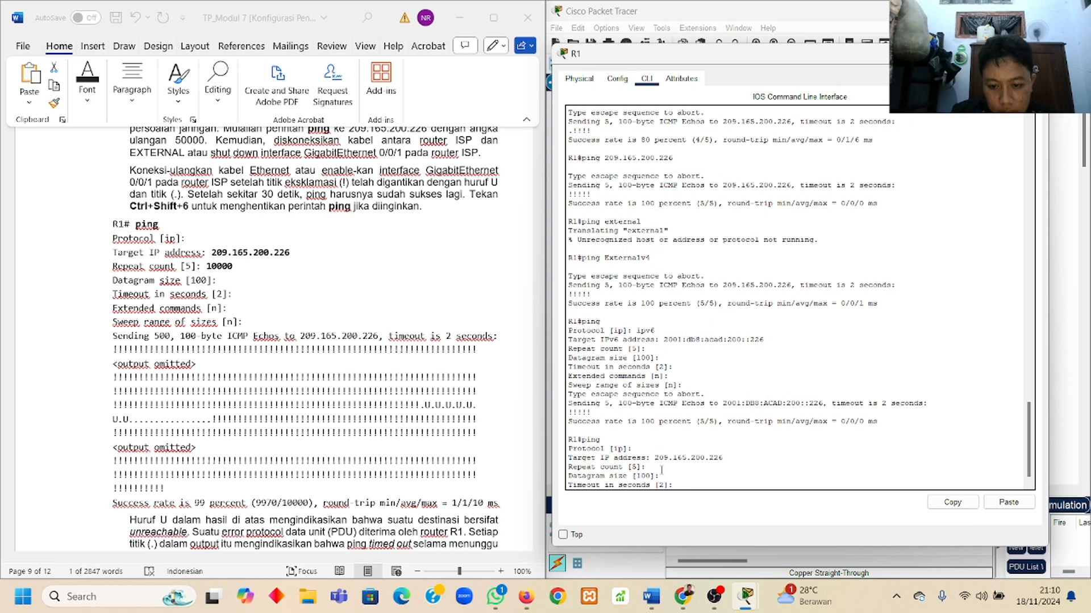
key("Return")
key("Return")
key("Return")
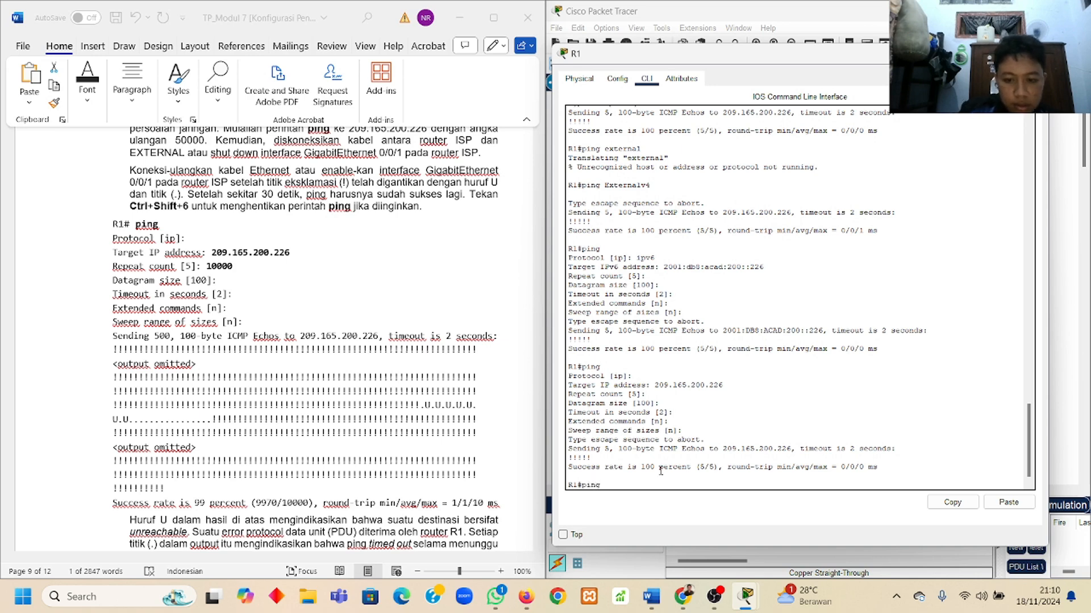
Run the extended ping to 209.165.200.226 again from R1 with a repeat count of 100 and default values for the other options
type("ping")
key("Return")
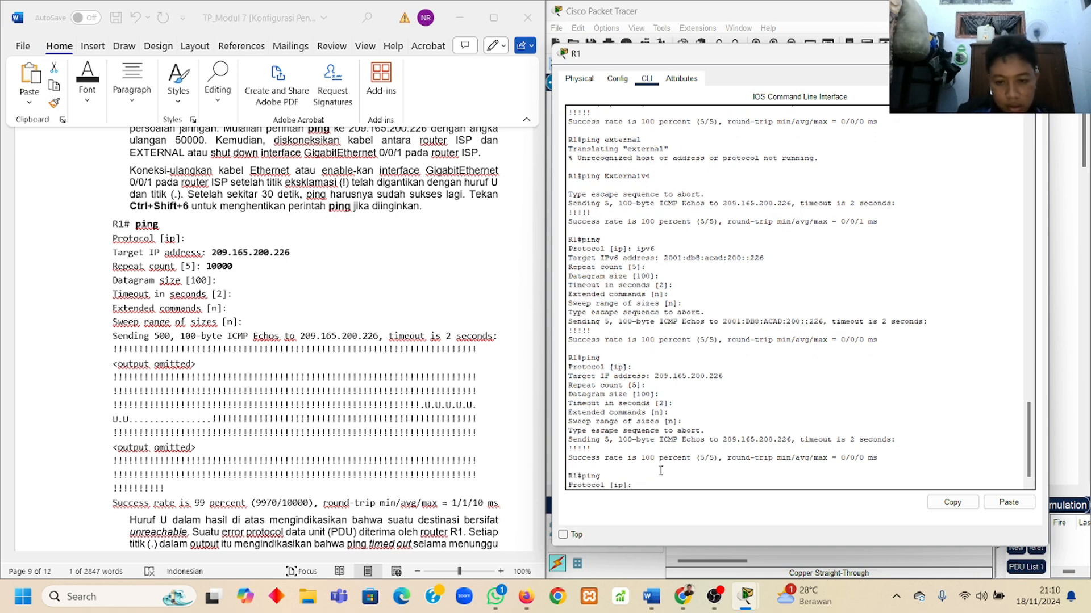
key("Return")
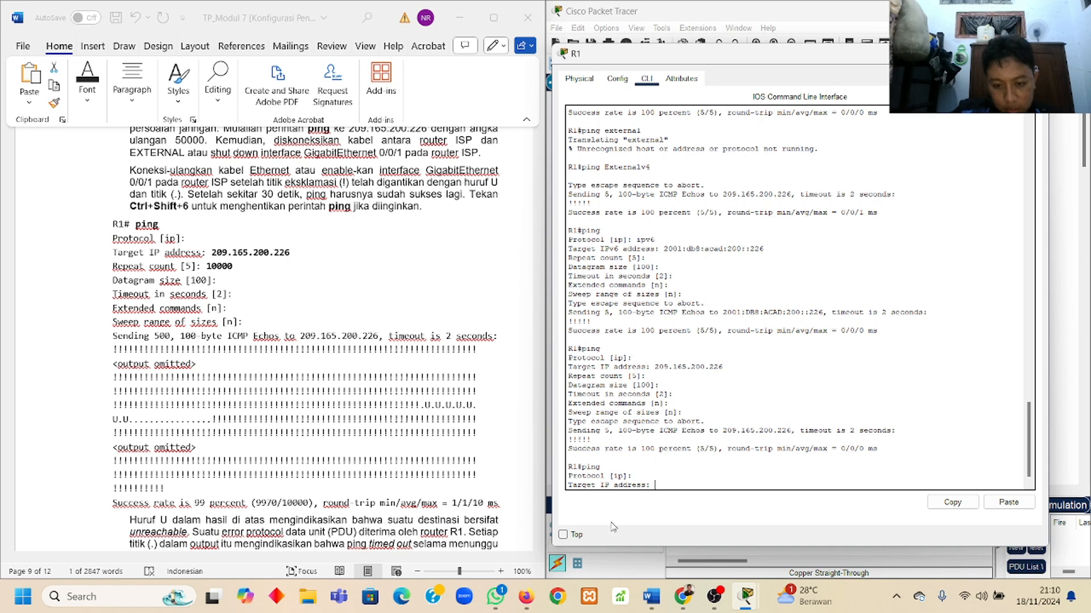
right_click(670, 490)
left_click(699, 506)
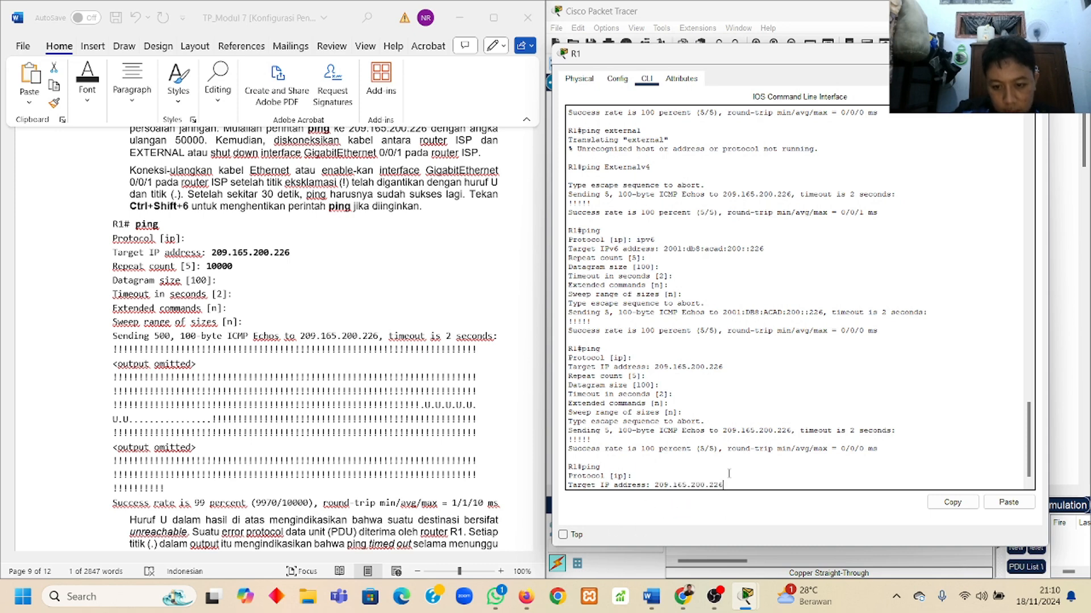
key("Return")
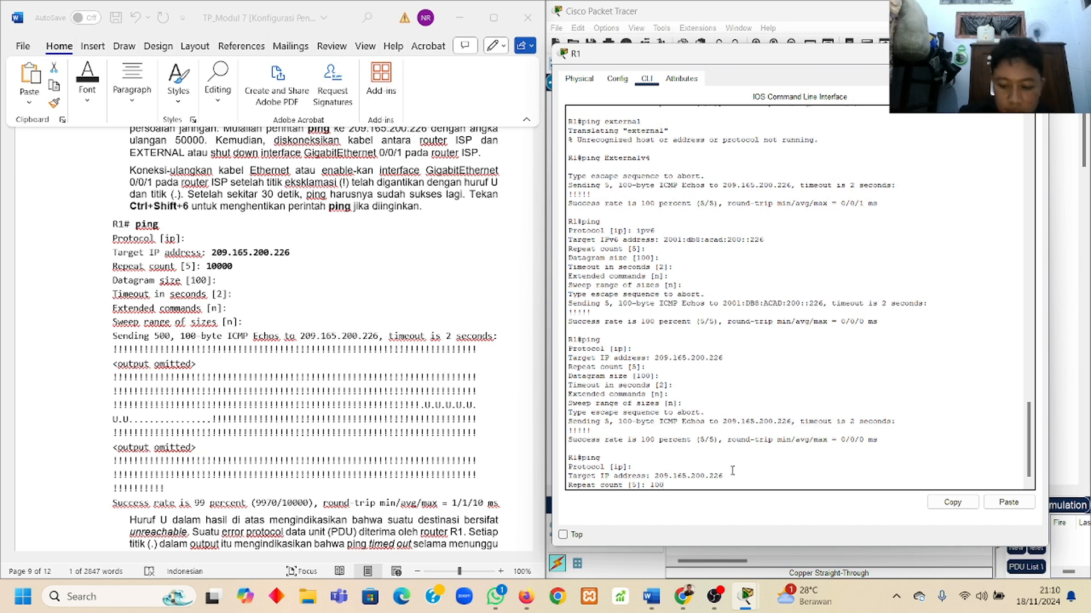
key("Return")
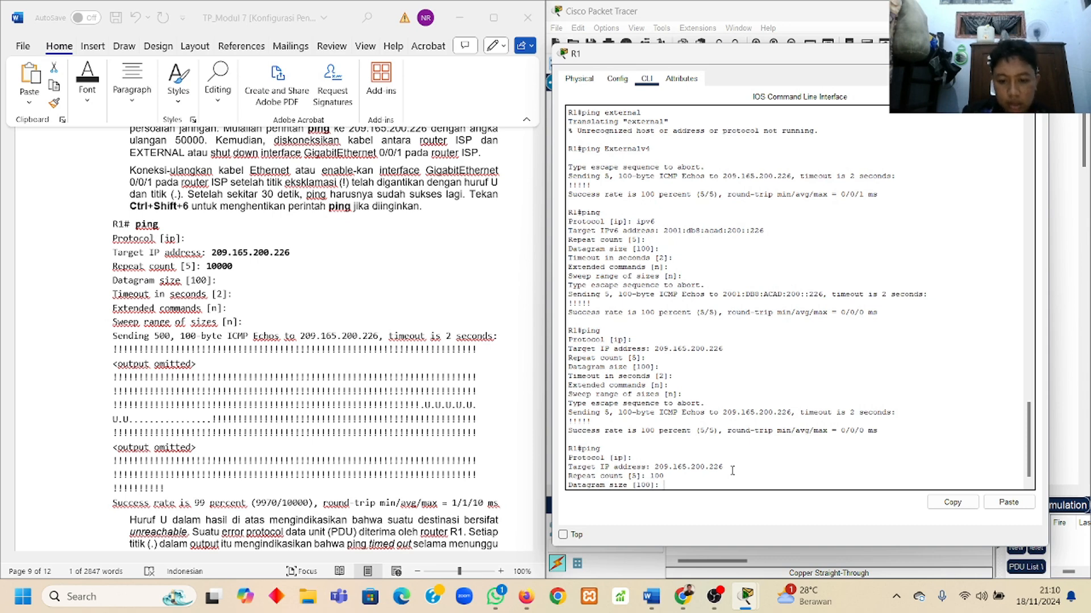
key("Return")
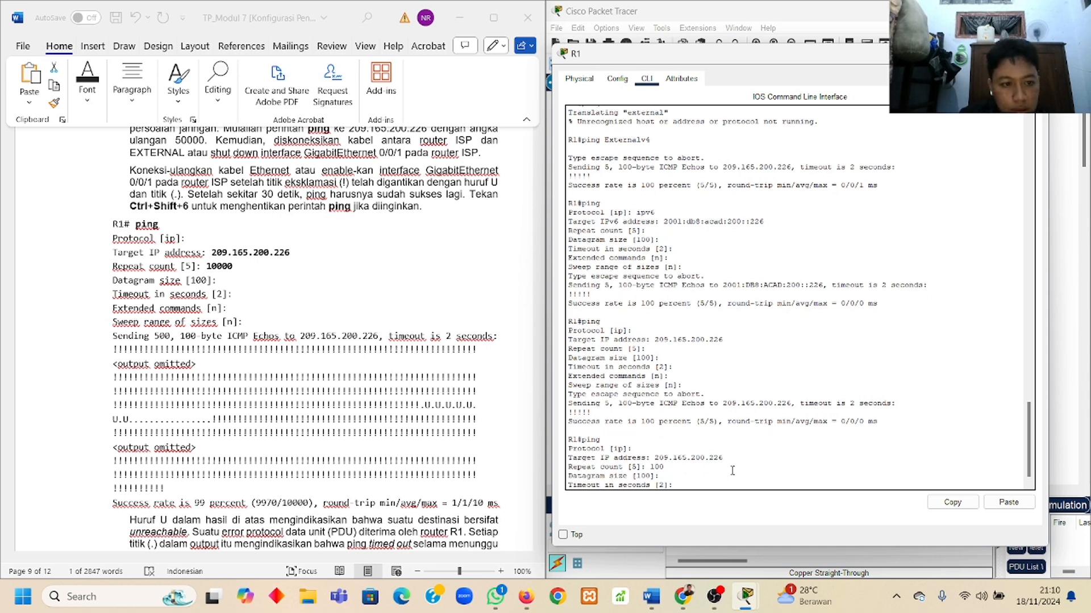
key("Return")
key("Return")
key("Return")
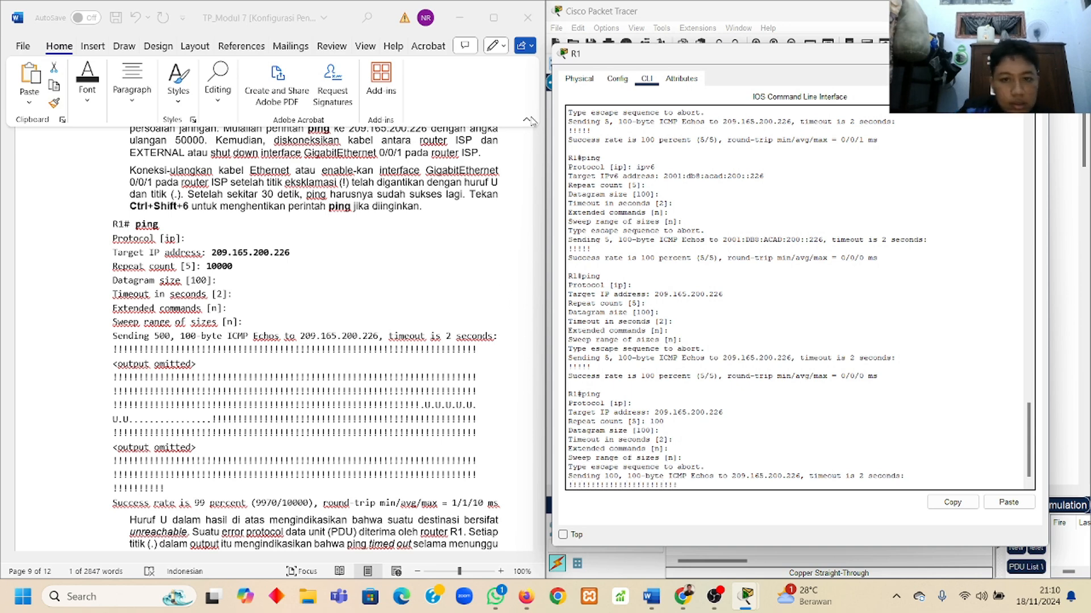
left_click(617, 78)
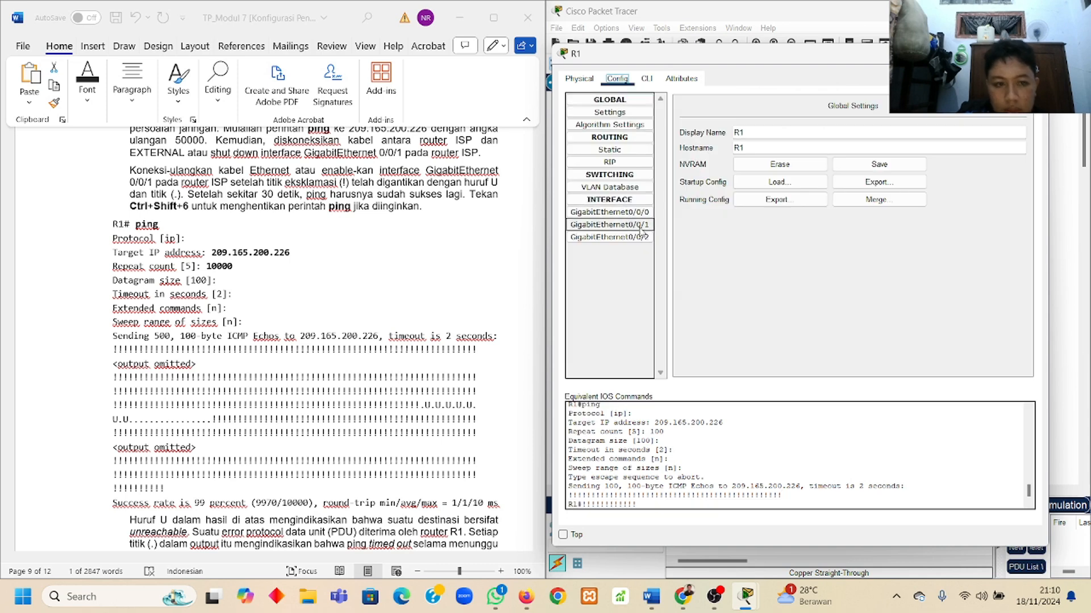
left_click(639, 227)
scroll(480, 257, "up", 1)
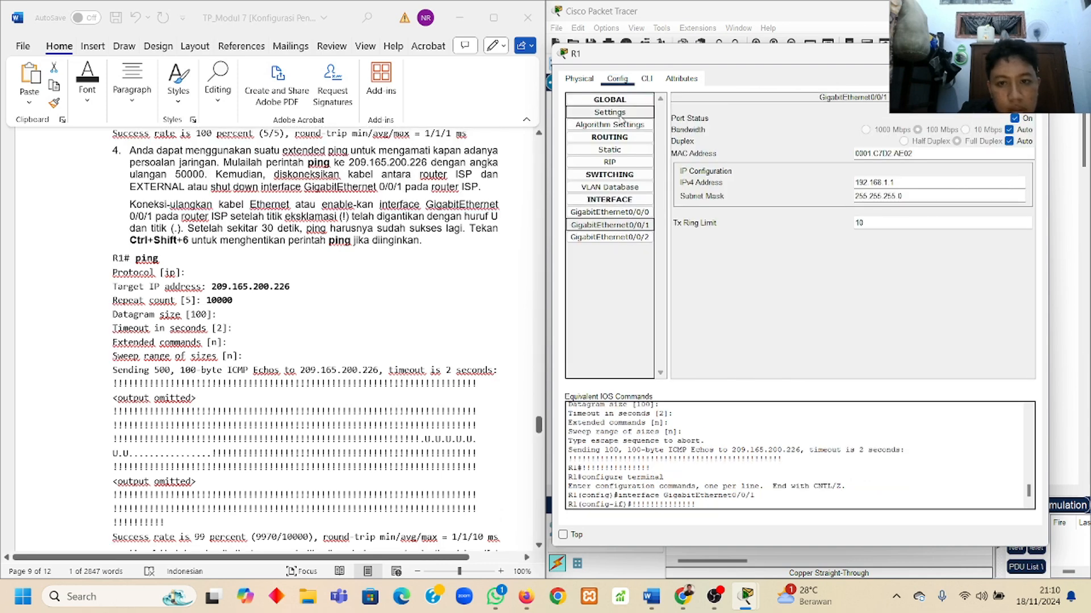
left_click(647, 78)
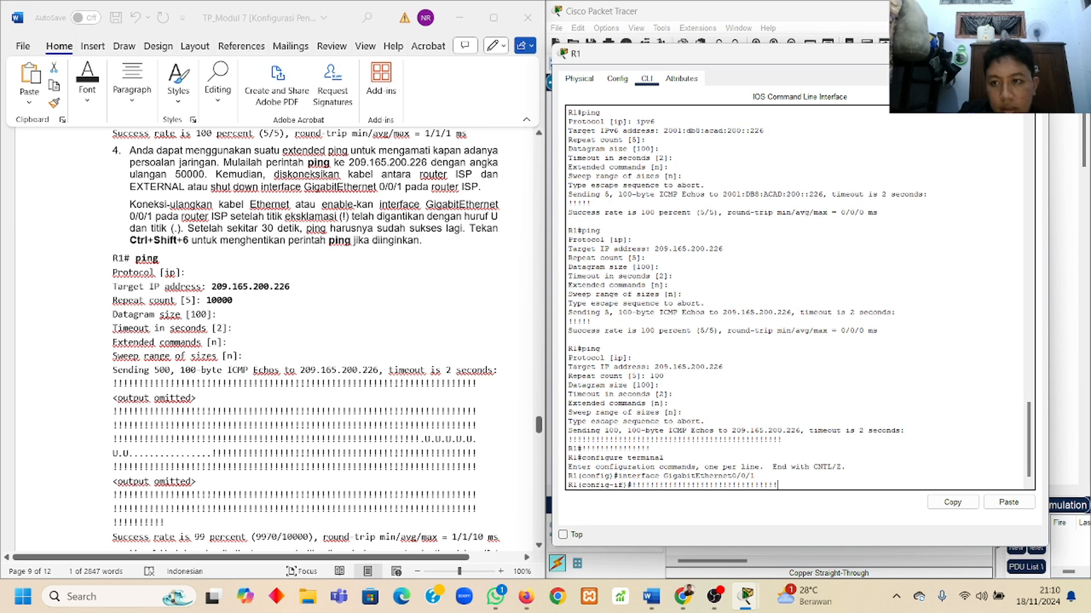
Turn off the GigabitEthernet0/0/1 port in router ISP's configuration and bring R1's command line back to the front
left_click(1031, 53)
left_click(816, 256)
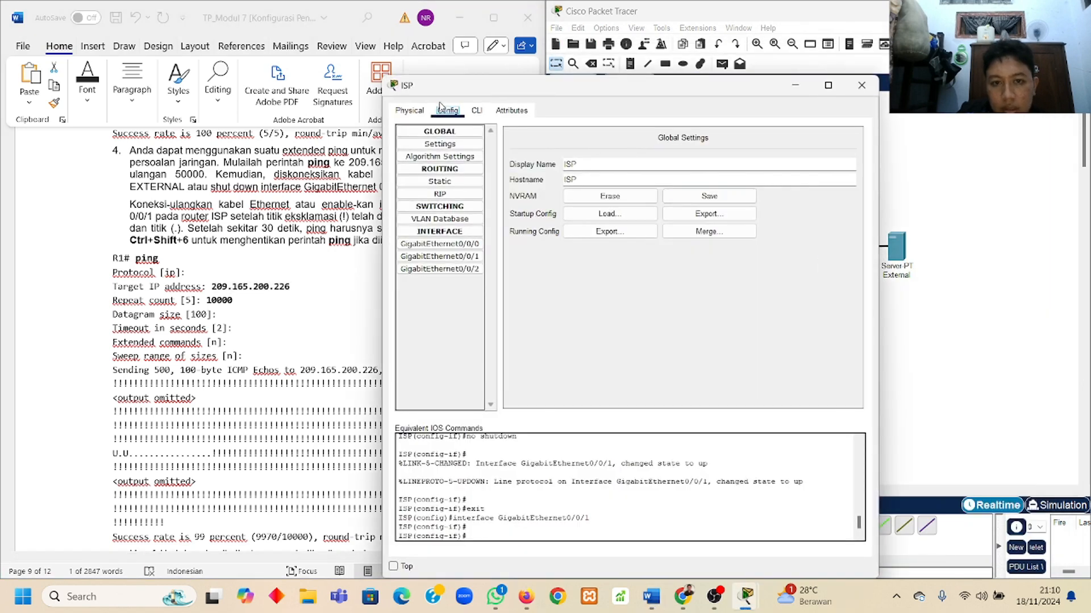
left_click(440, 256)
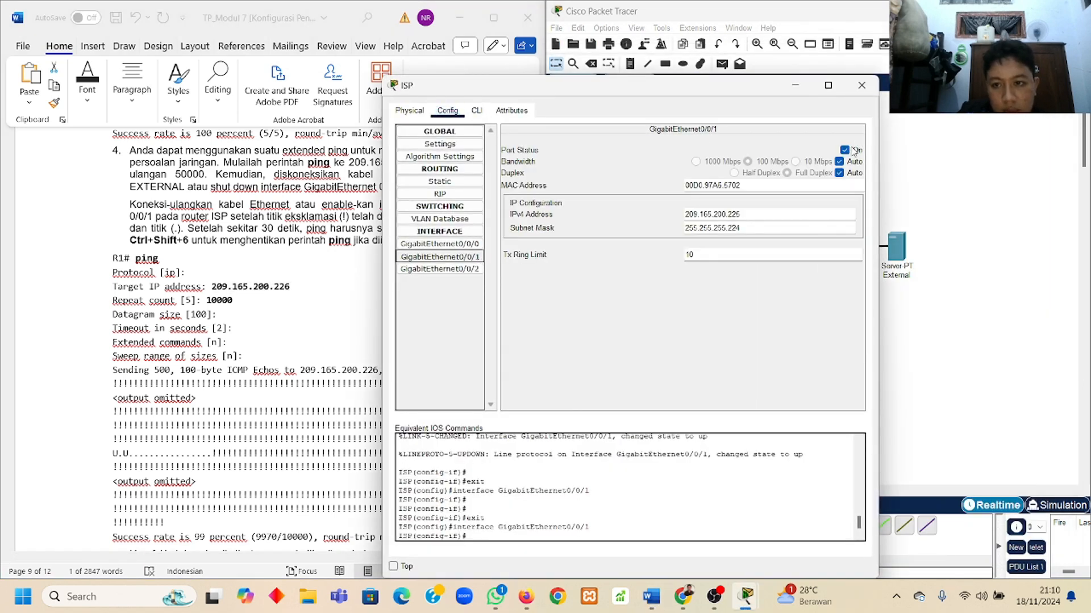
left_click(854, 151)
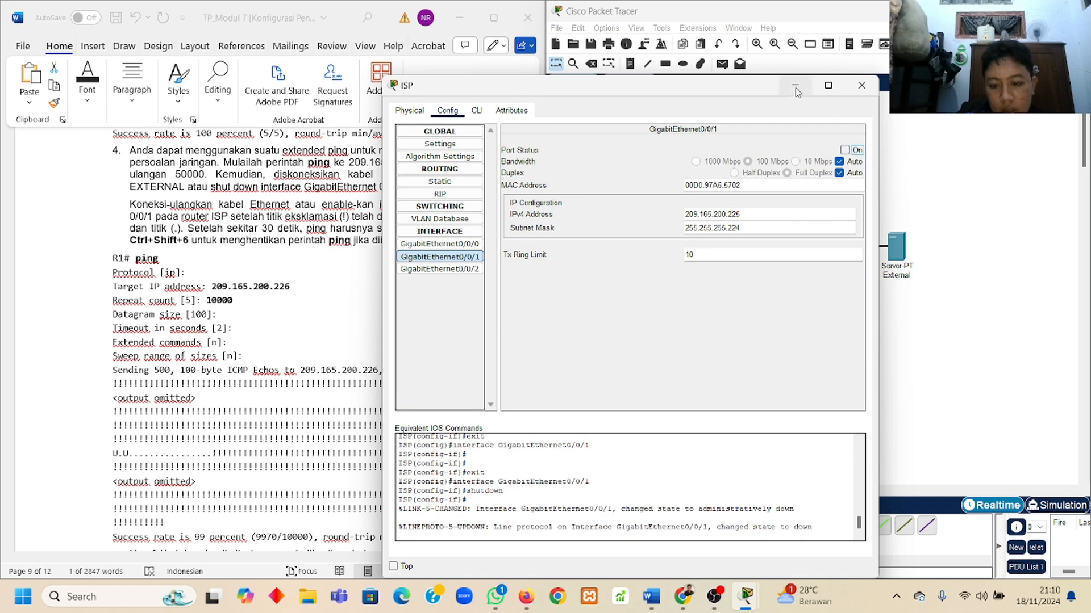
mouse_move(753, 594)
left_click(804, 543)
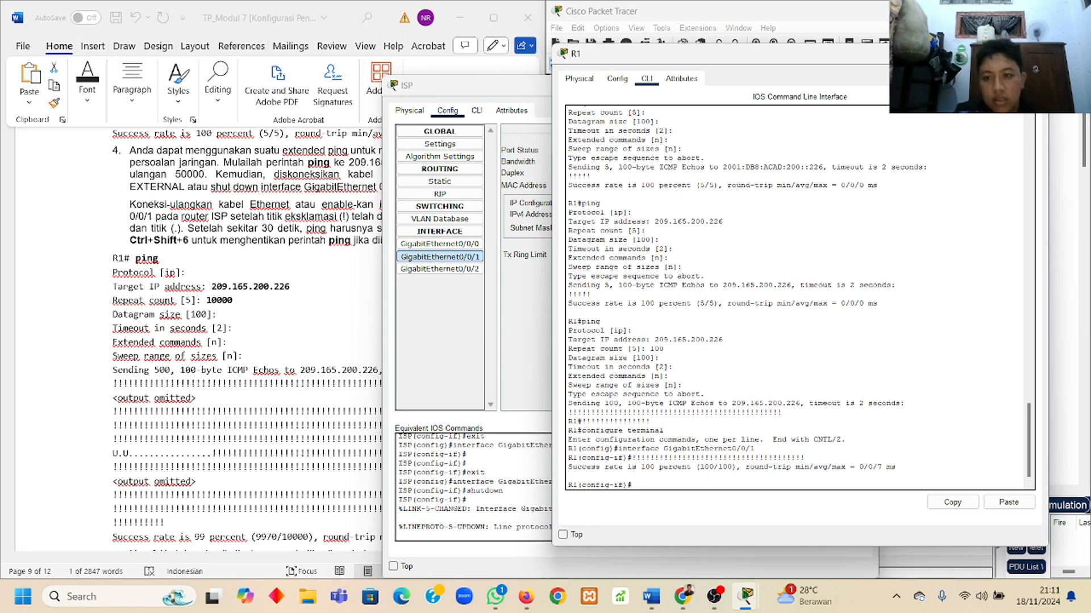
Turn router ISP's GigabitEthernet0/0/1 port back on in its configuration, then put the ISP window away
left_click(965, 54)
mouse_move(749, 595)
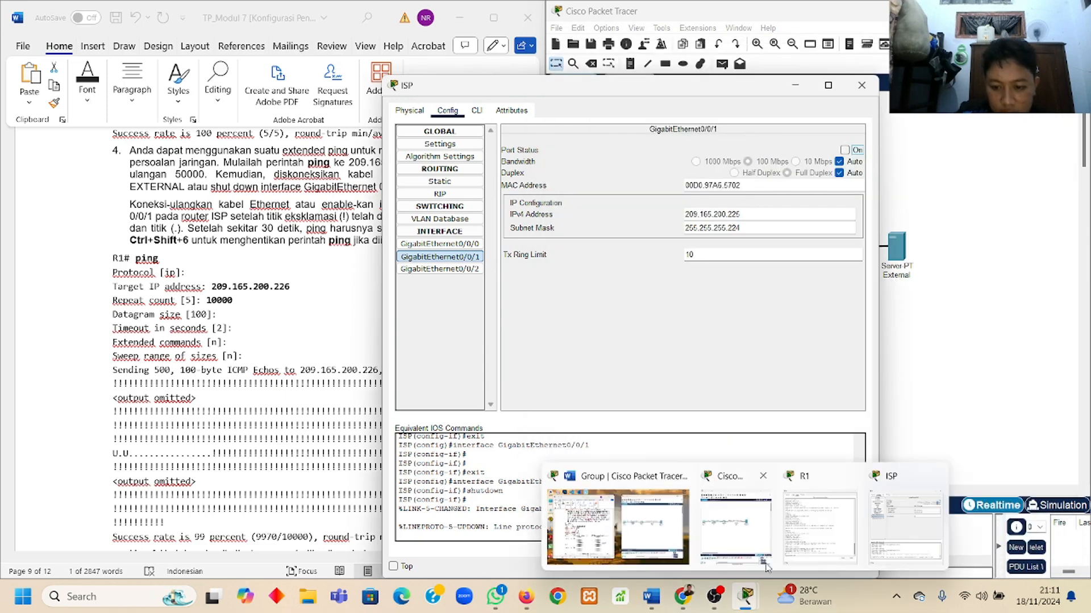
left_click(900, 522)
left_click(845, 150)
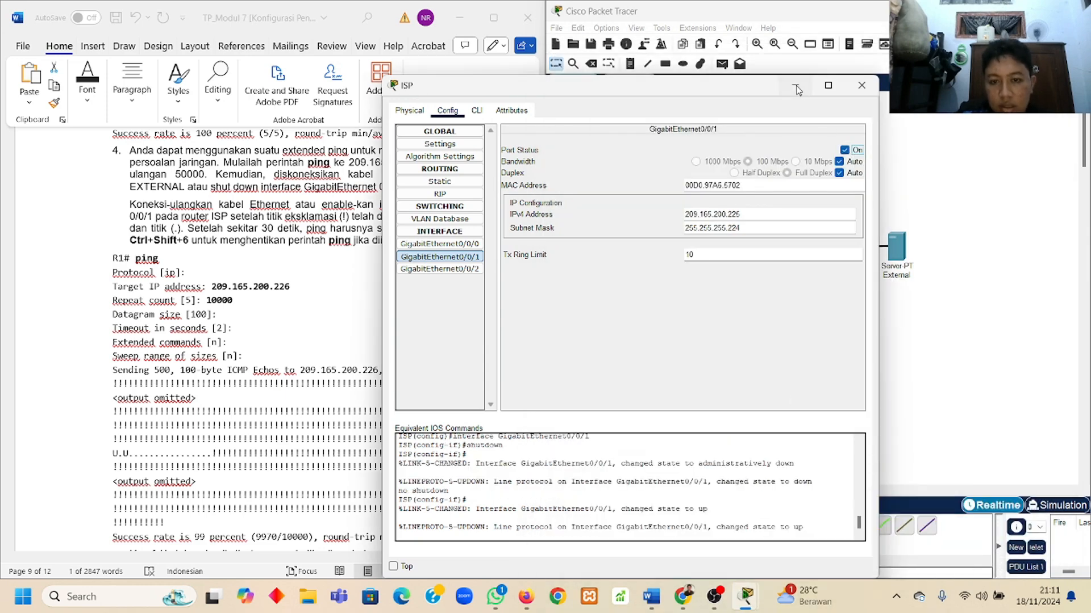
left_click(797, 90)
Leave interface configuration mode on R1 with the end command
left_click(734, 484)
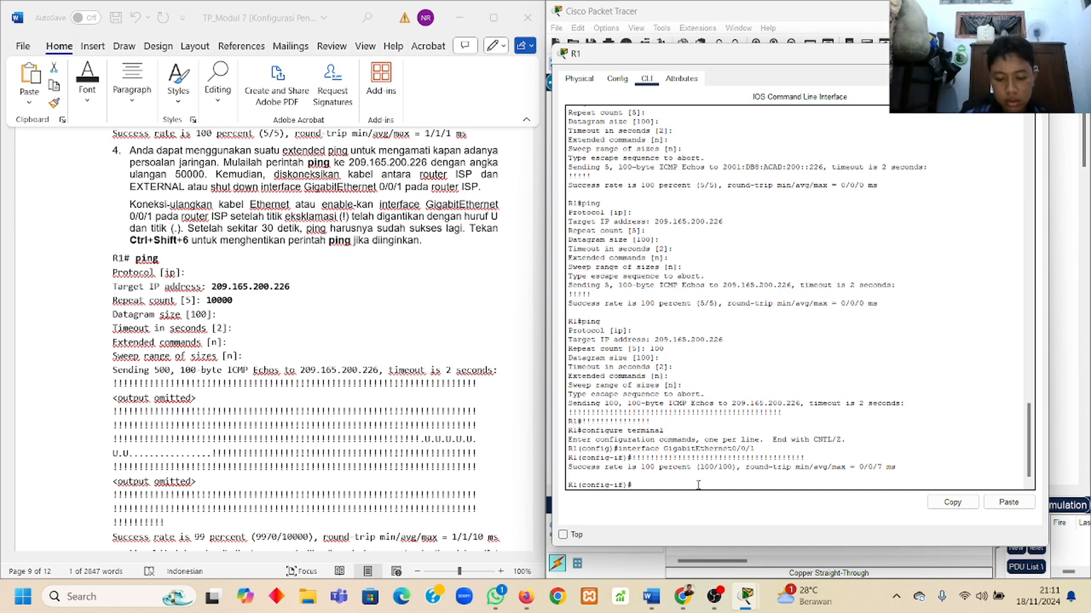
type("e")
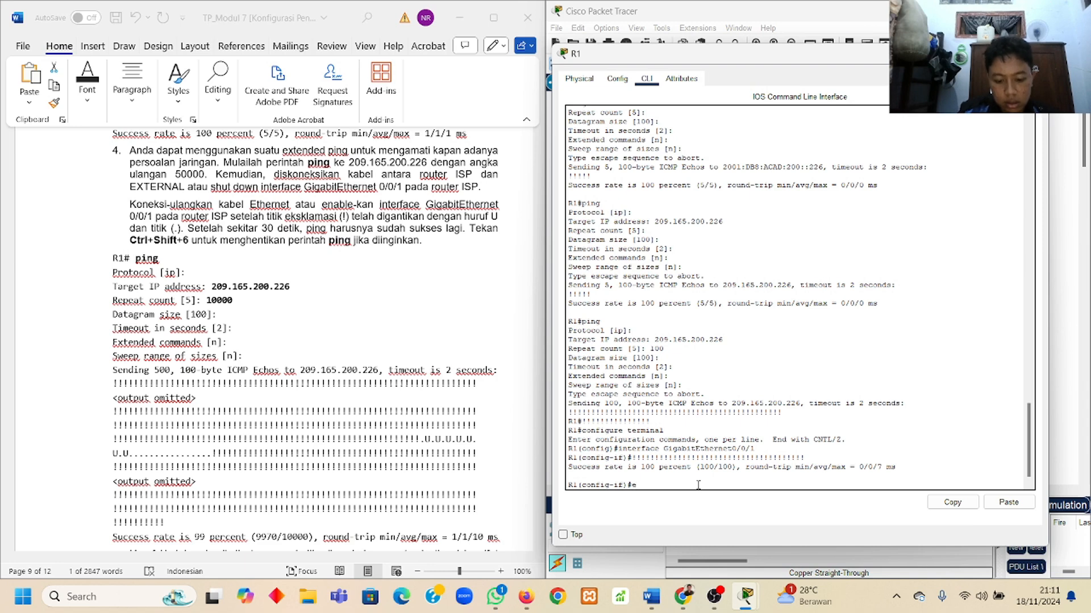
type("nd")
key("Return")
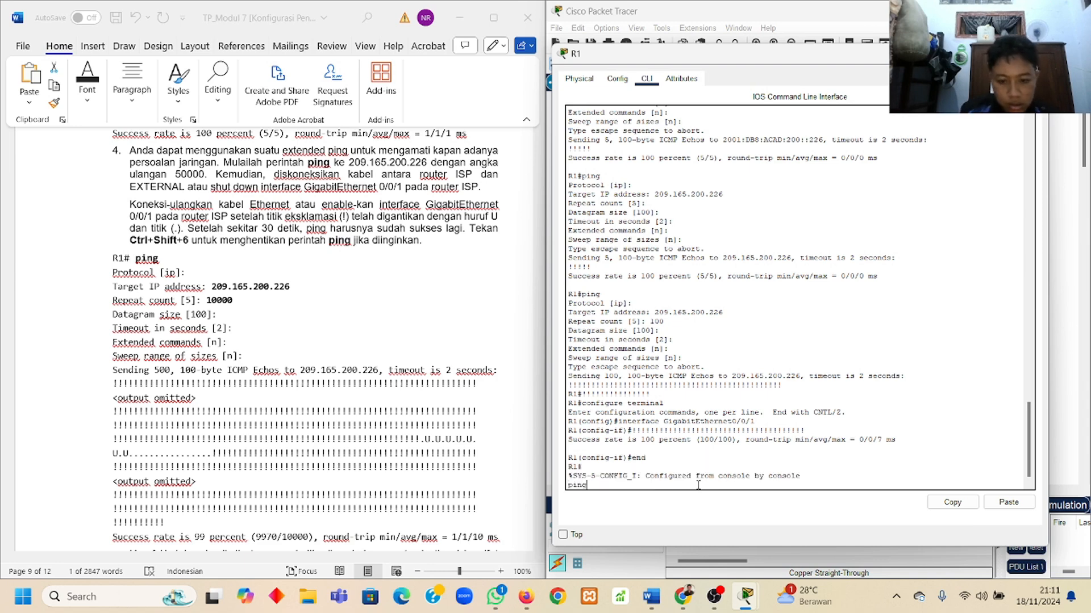
Run an extended ping from R1 to 209.165.200.226 with a repeat count of 200 and default values for the other options
key("Return")
key("Return")
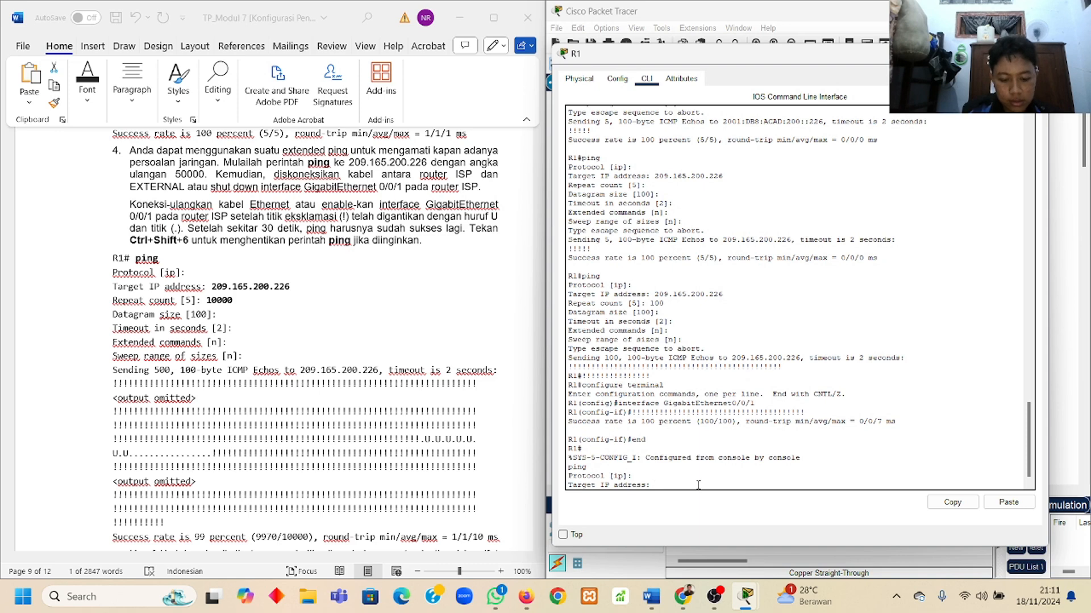
type("209.165.200.226")
key("Return")
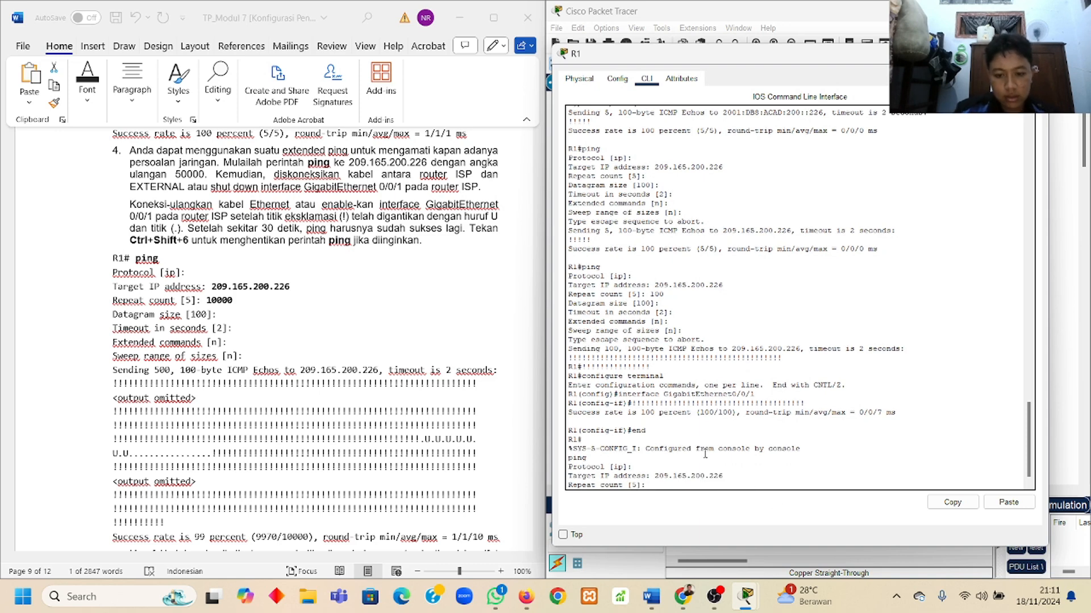
type("200")
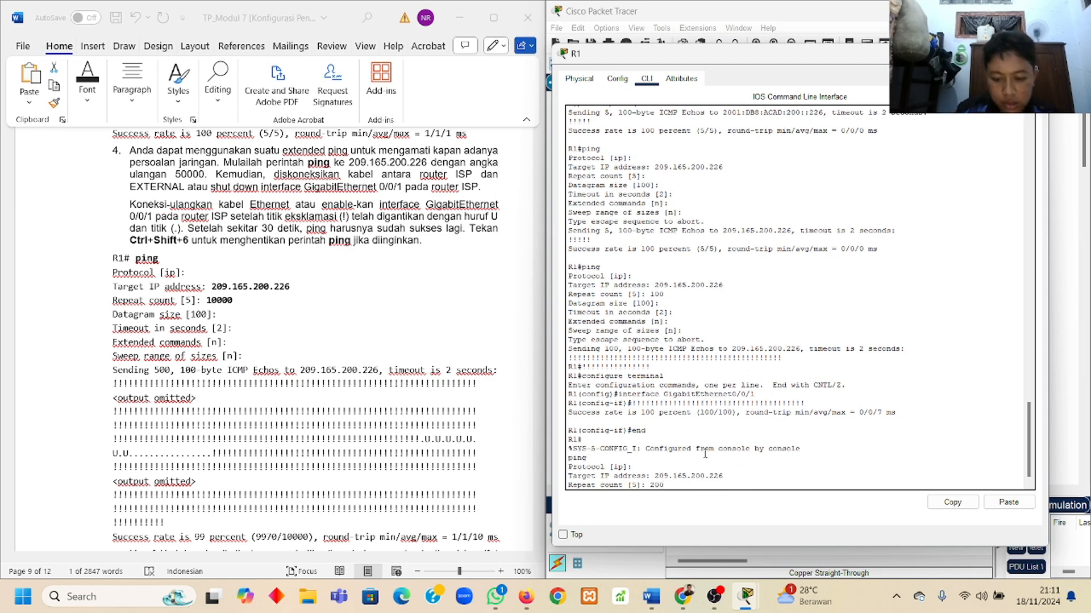
key("Return")
key("Return")
key("Return")
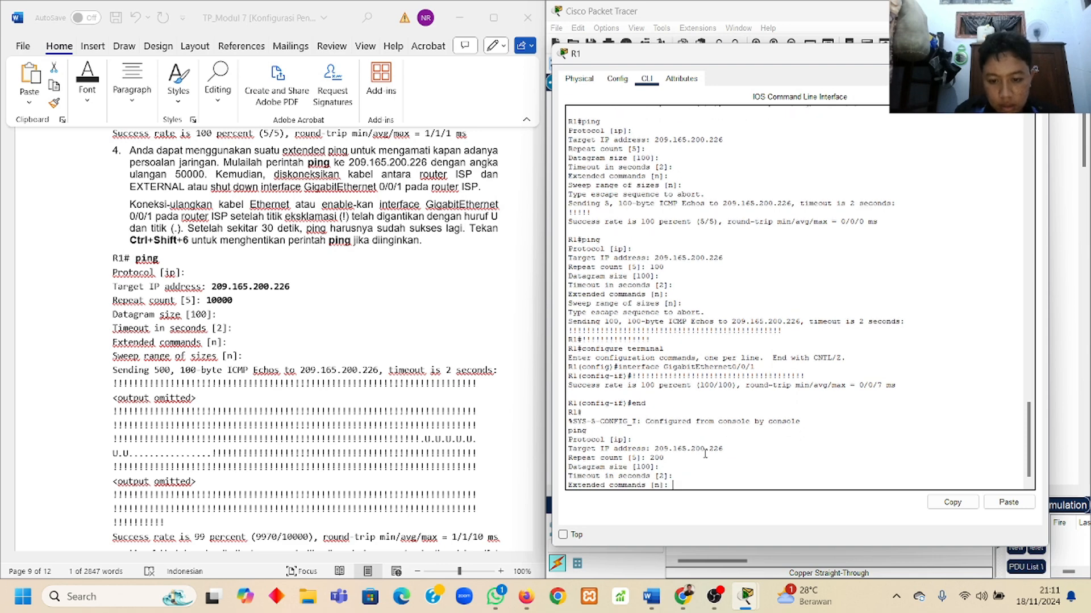
key("Return")
key("Return")
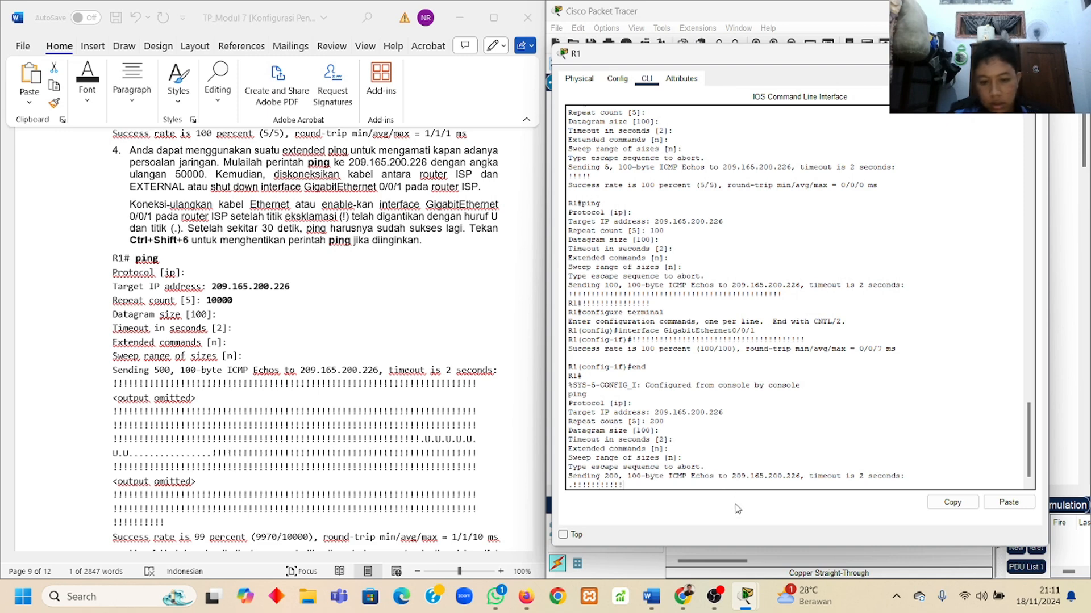
Shut down router ISP's GigabitEthernet0/0/1 port while R1's ping is running and return to R1's command line
left_click(751, 593)
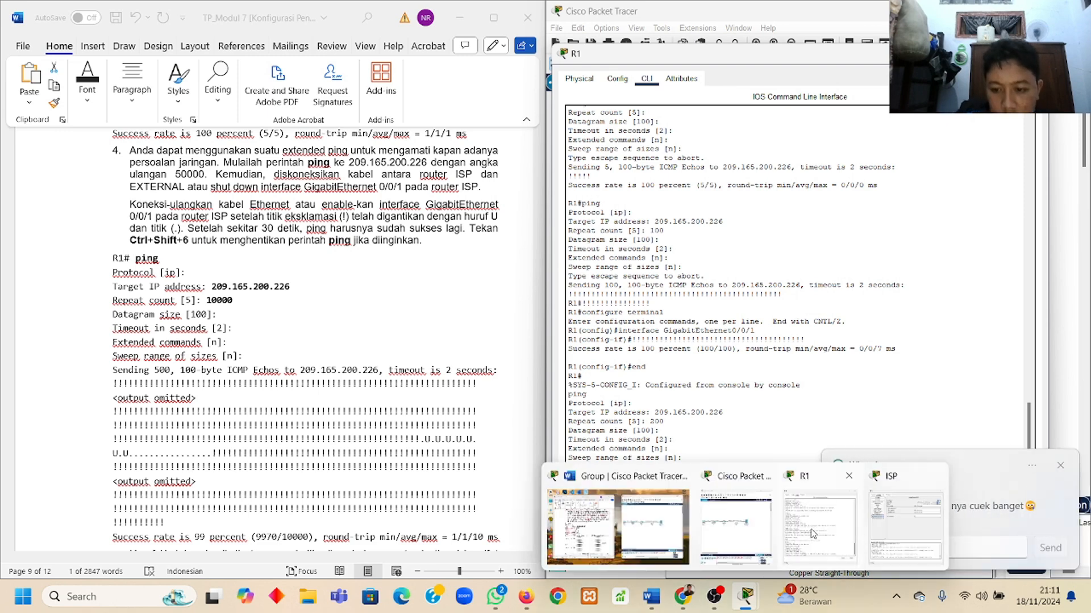
left_click(886, 513)
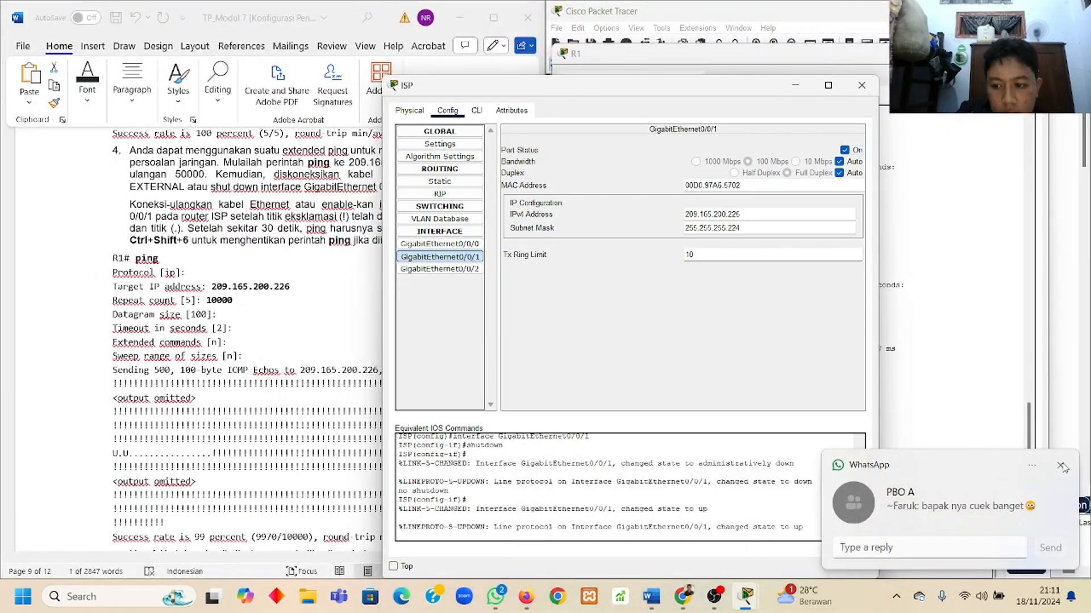
left_click(1060, 466)
left_click(846, 149)
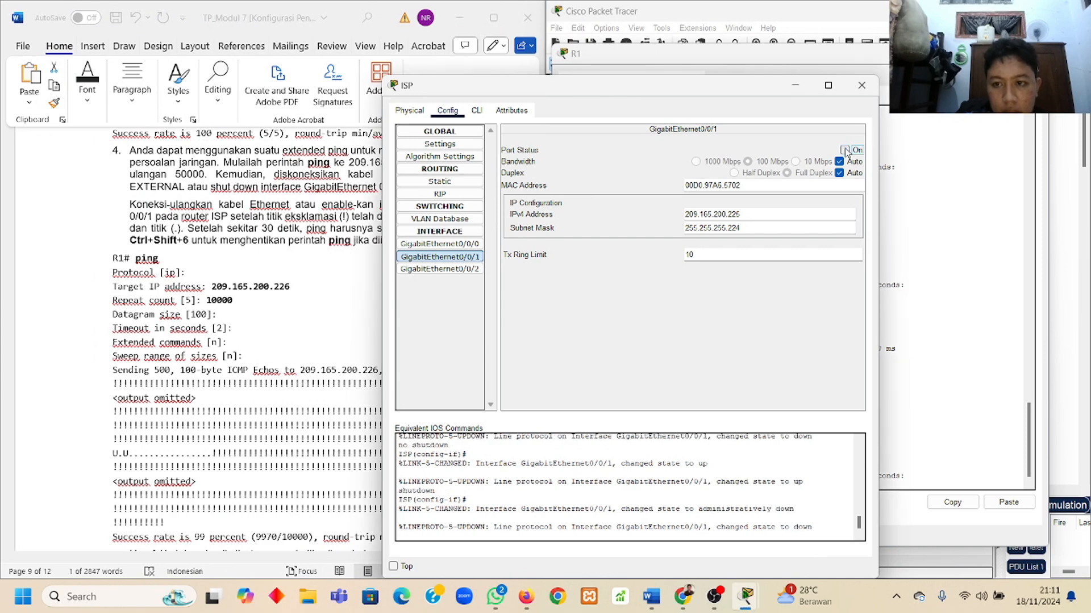
left_click(792, 91)
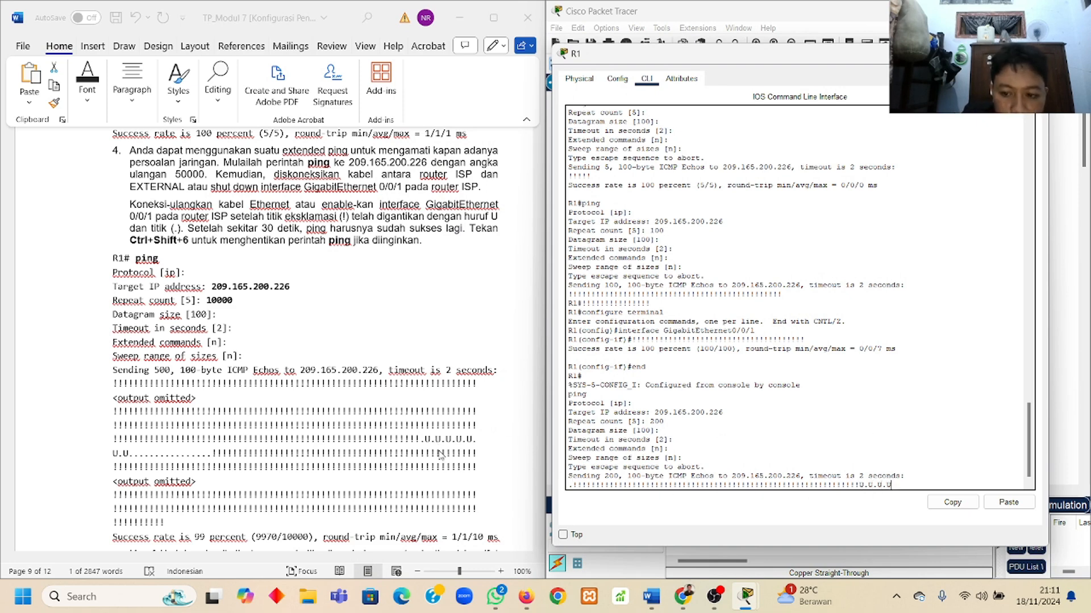
Check the document's sample ping output, then re-enable GigabitEthernet0/0/1 on router ISP while R1's ping is still running
scroll(442, 448, "down", 3)
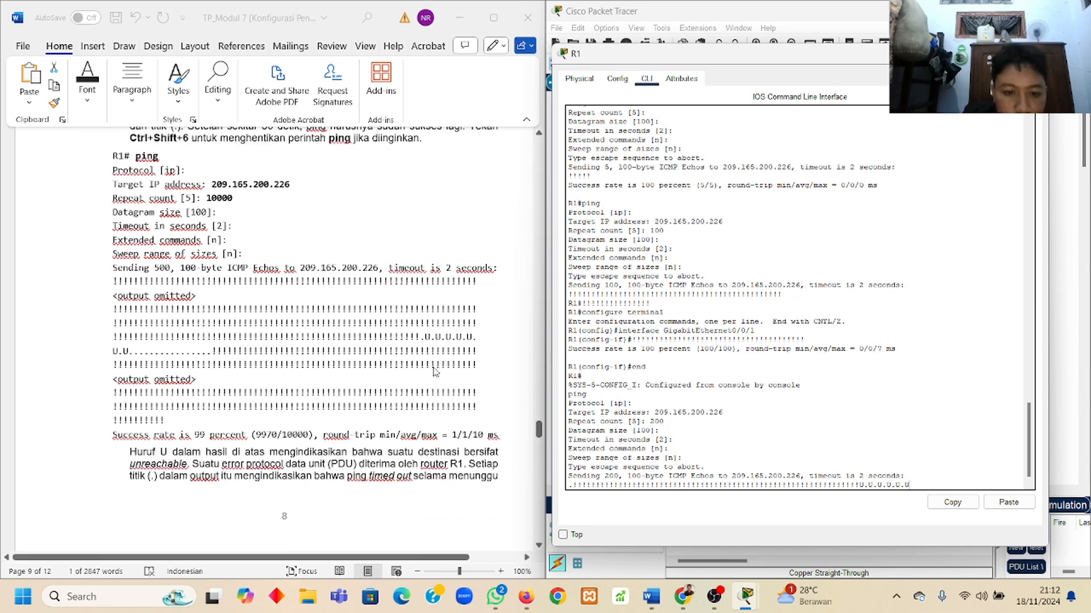
scroll(433, 372, "down", 1)
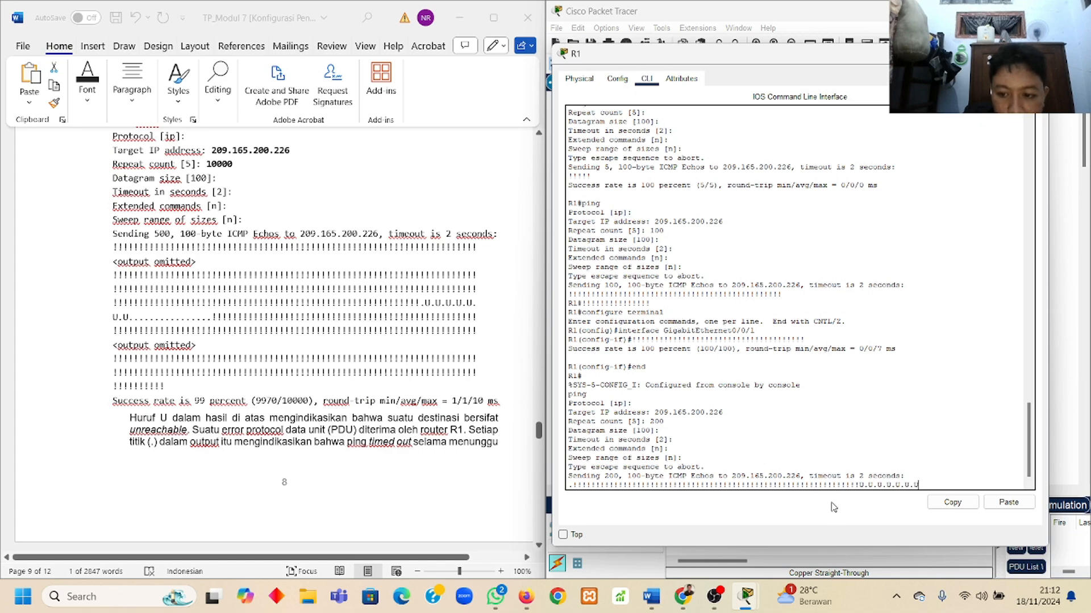
mouse_move(755, 596)
mouse_move(831, 556)
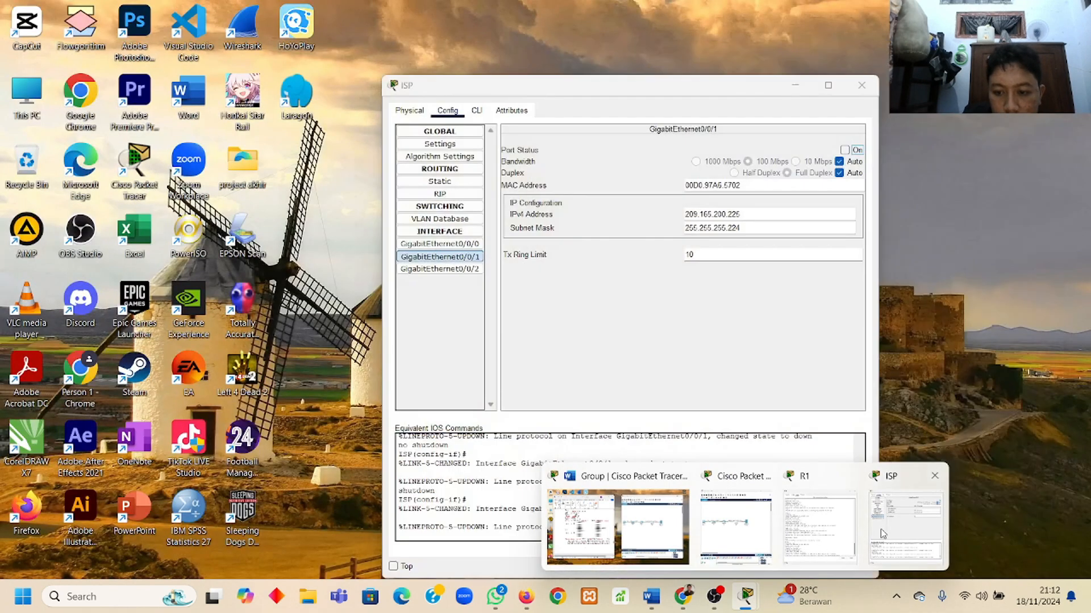
left_click(906, 528)
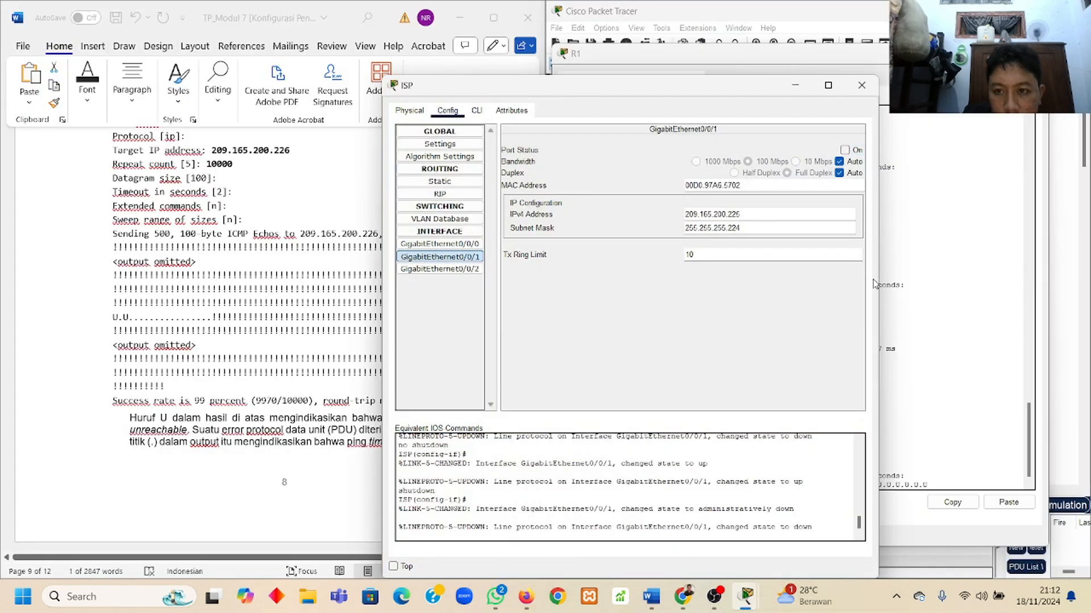
left_click(845, 150)
left_click(798, 86)
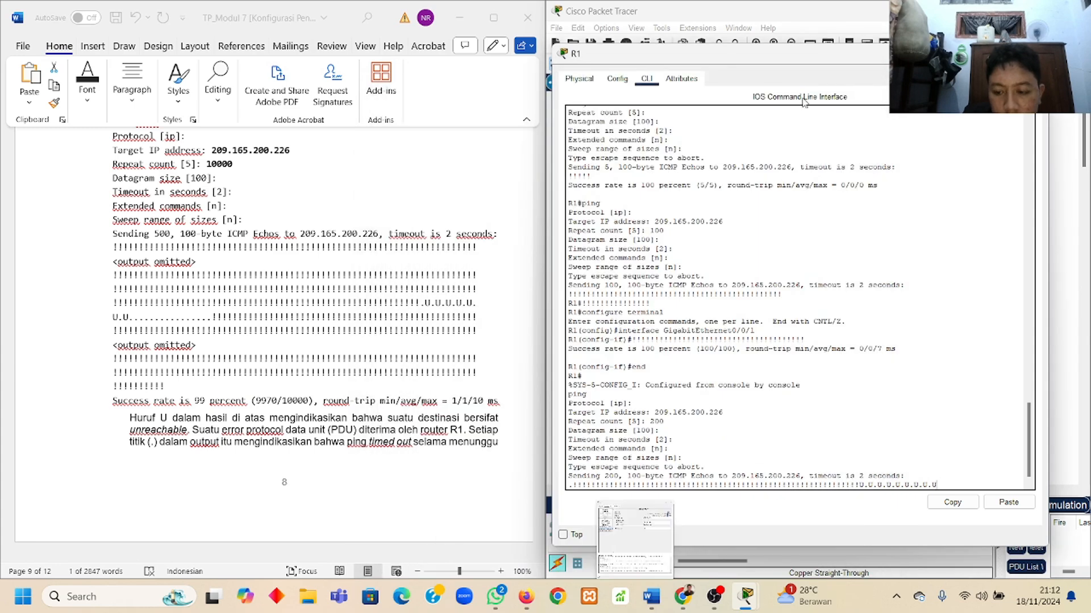
Compare step 4 and its sample output in the document with R1's running extended ping
scroll(475, 358, "up", 4)
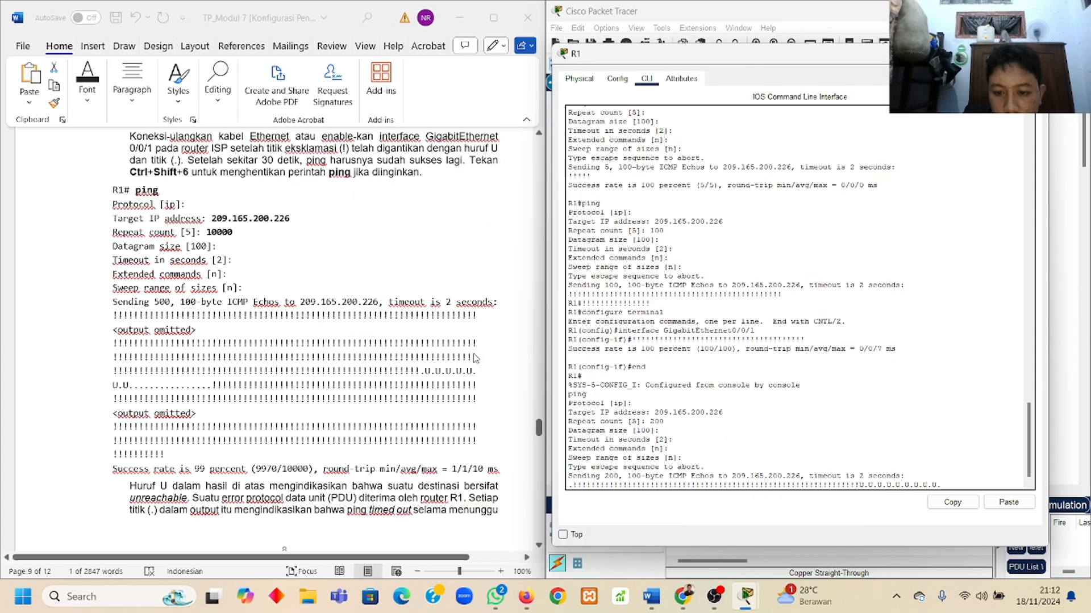
scroll(476, 358, "up", 1)
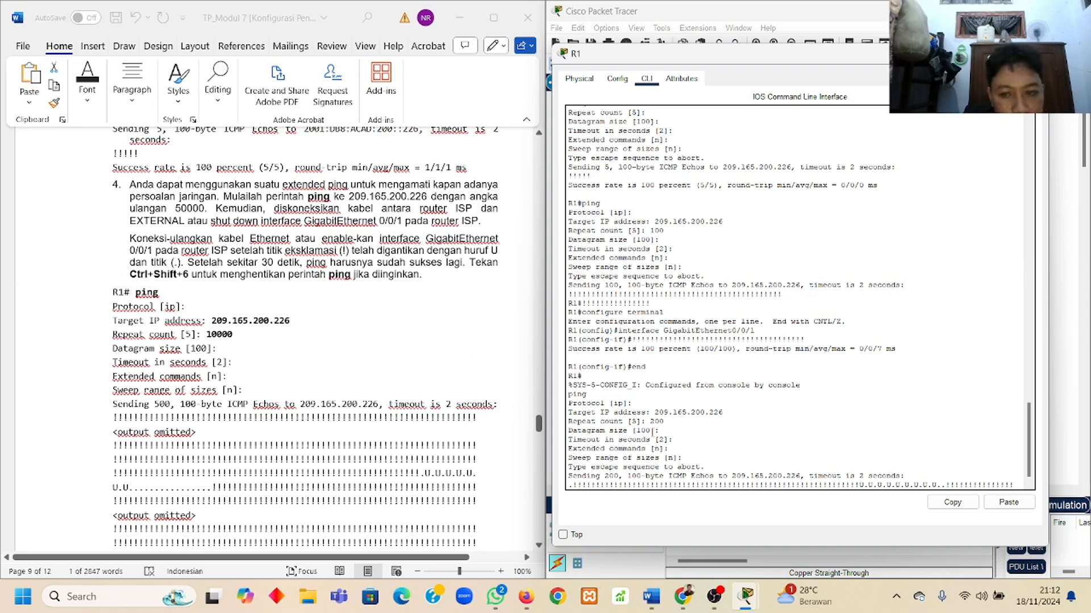
scroll(456, 362, "down", 3)
scroll(456, 362, "up", 4)
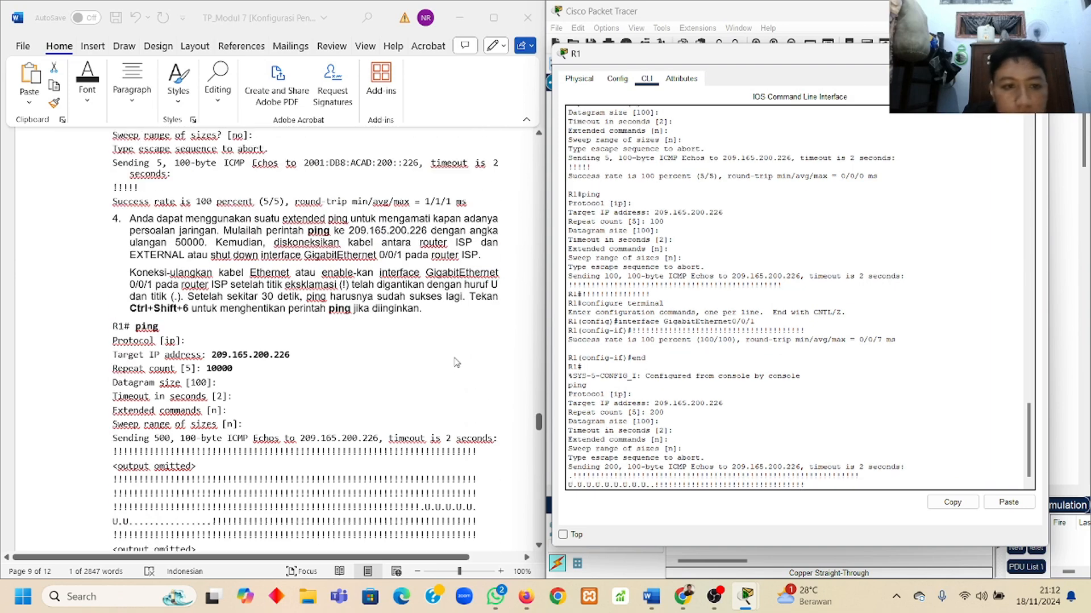
scroll(441, 352, "up", 1)
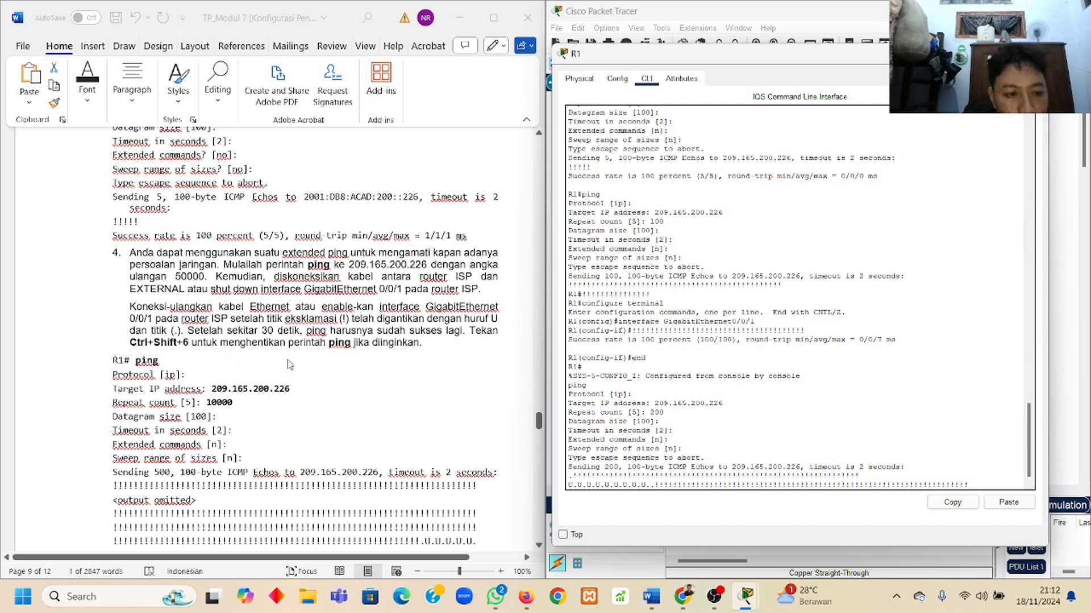
scroll(289, 365, "down", 2)
scroll(290, 365, "down", 2)
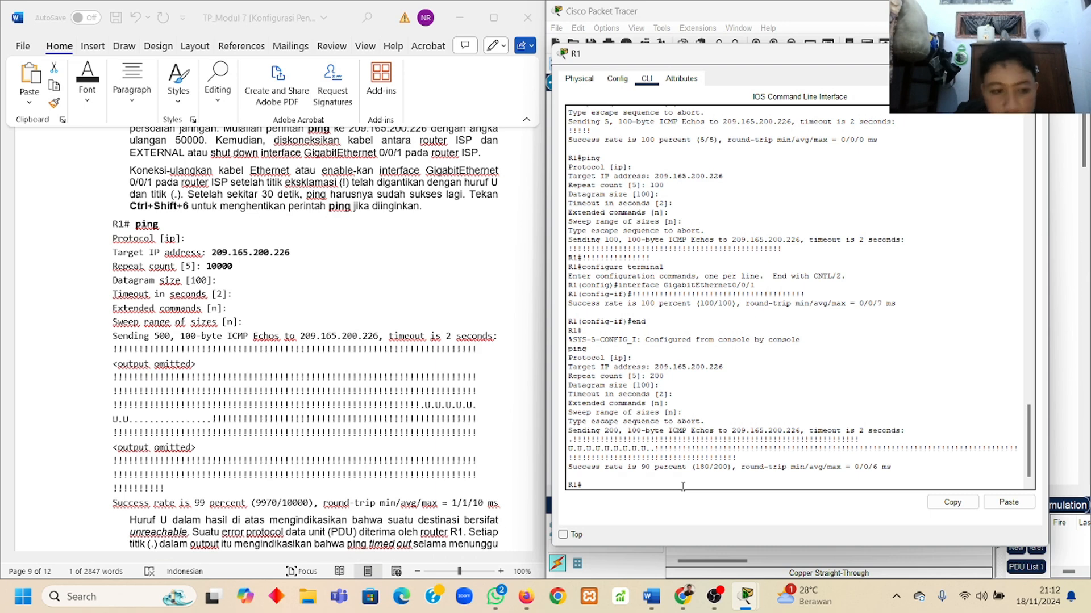
Read the document's notes on the ping repeat command and the Latihan 3 instructions for tracert and traceroute
scroll(341, 391, "down", 3)
scroll(339, 391, "down", 5)
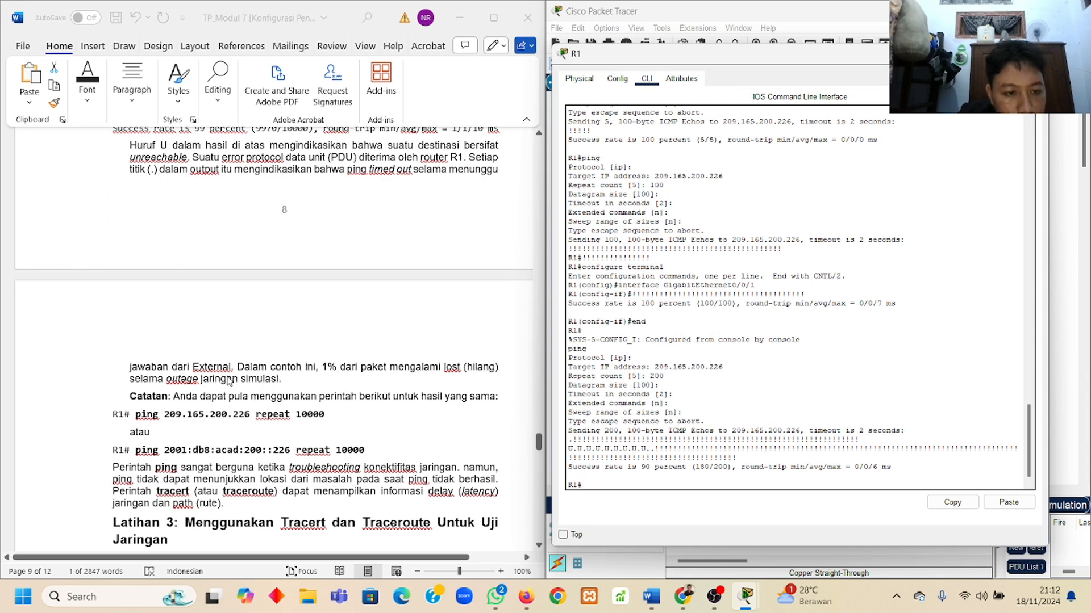
scroll(760, 479, "up", 1)
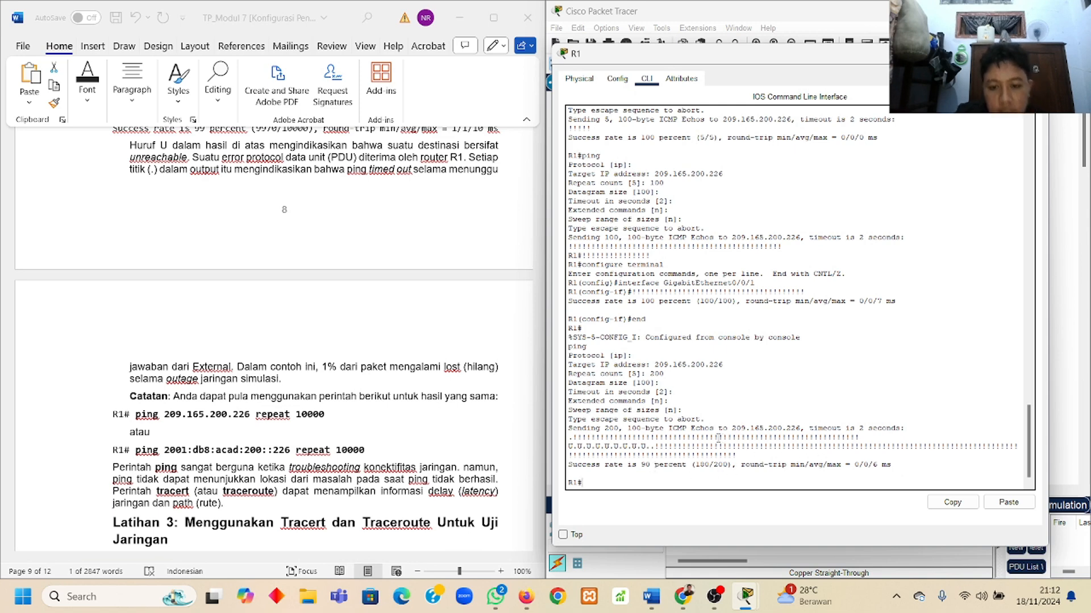
scroll(364, 431, "down", 1)
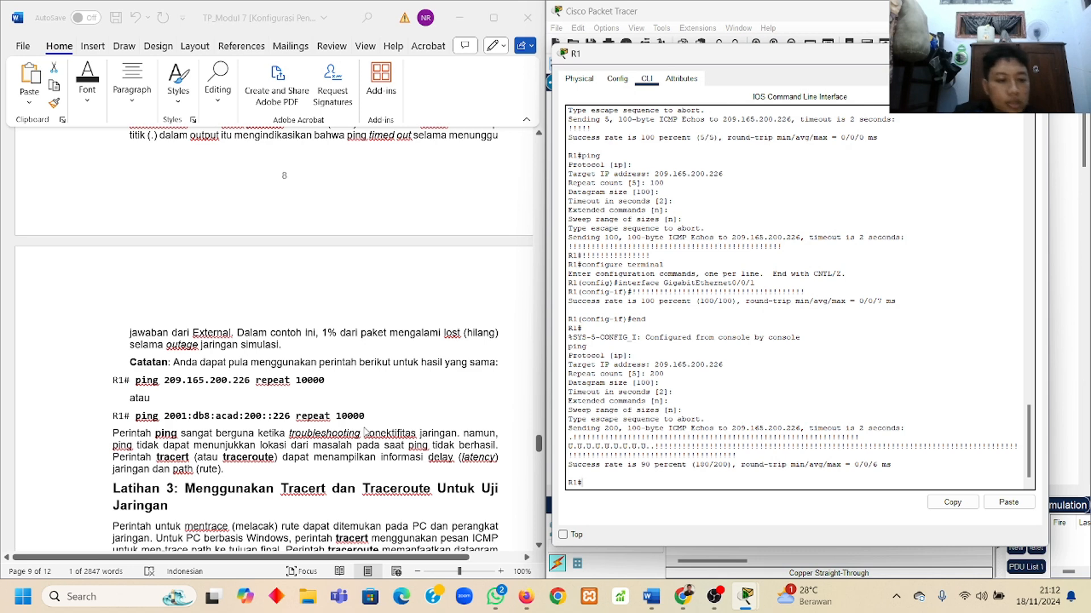
scroll(366, 432, "down", 1)
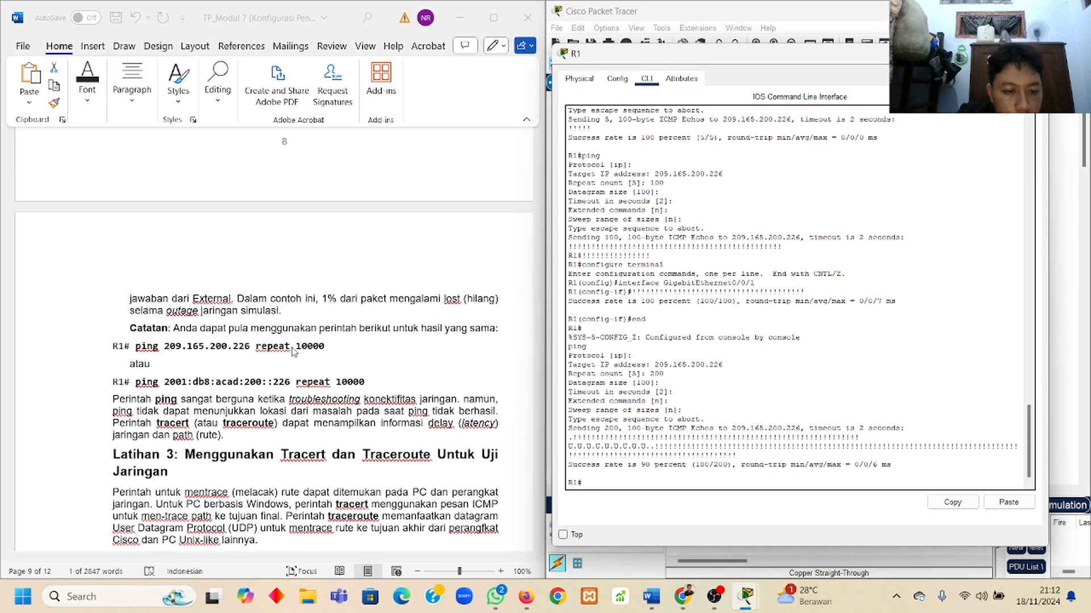
scroll(357, 362, "down", 2)
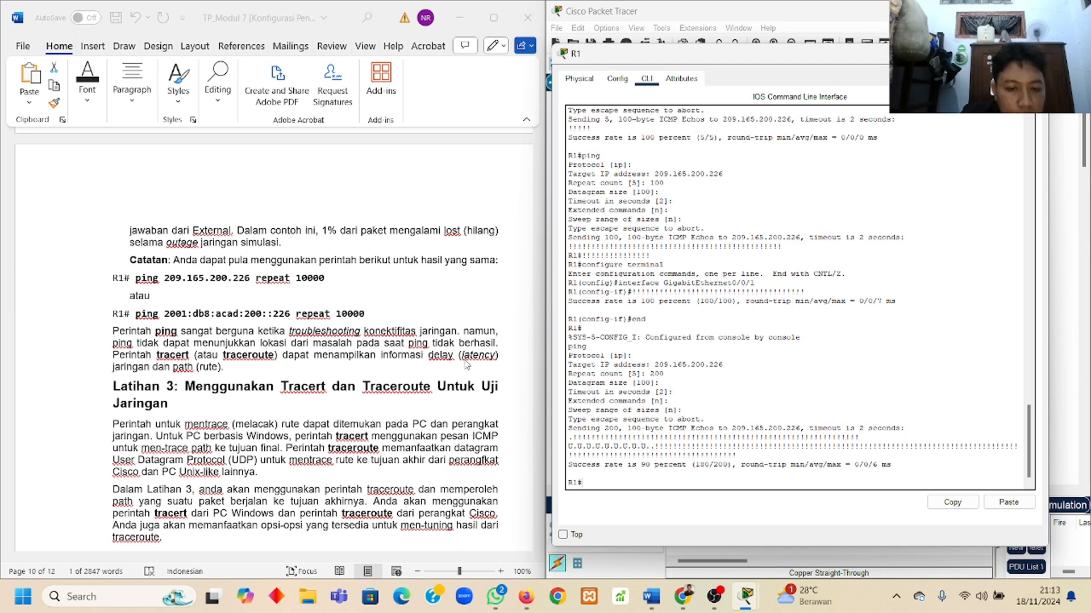
scroll(189, 399, "down", 2)
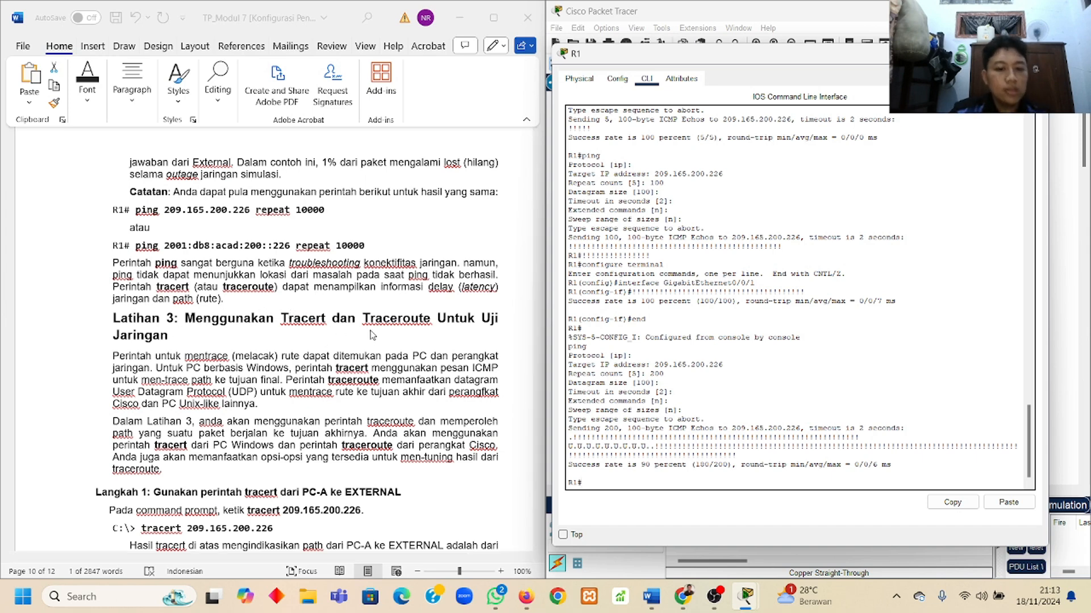
scroll(228, 399, "down", 3)
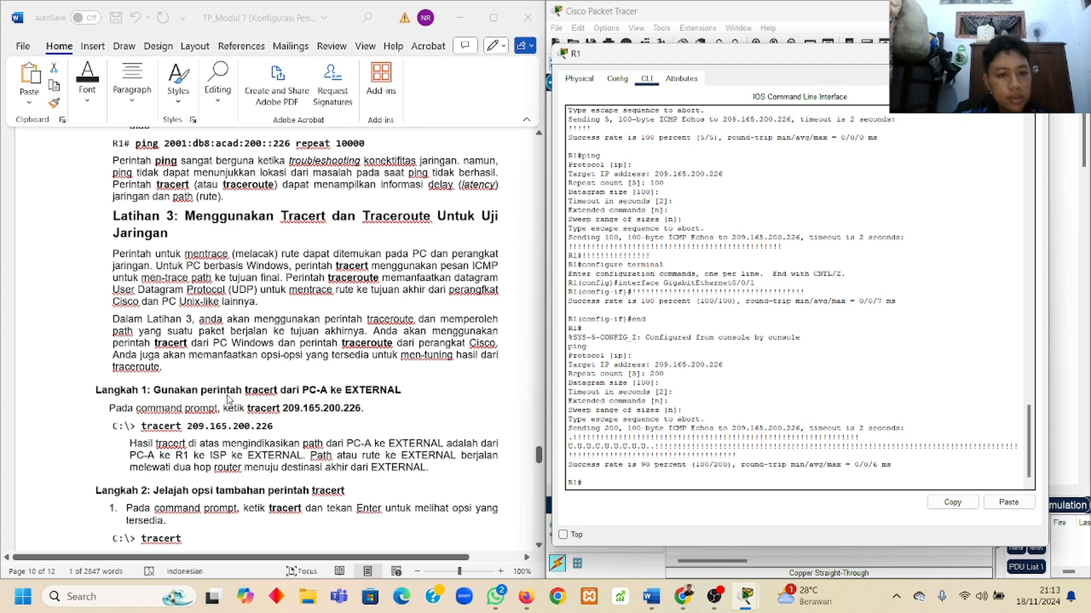
scroll(228, 400, "down", 2)
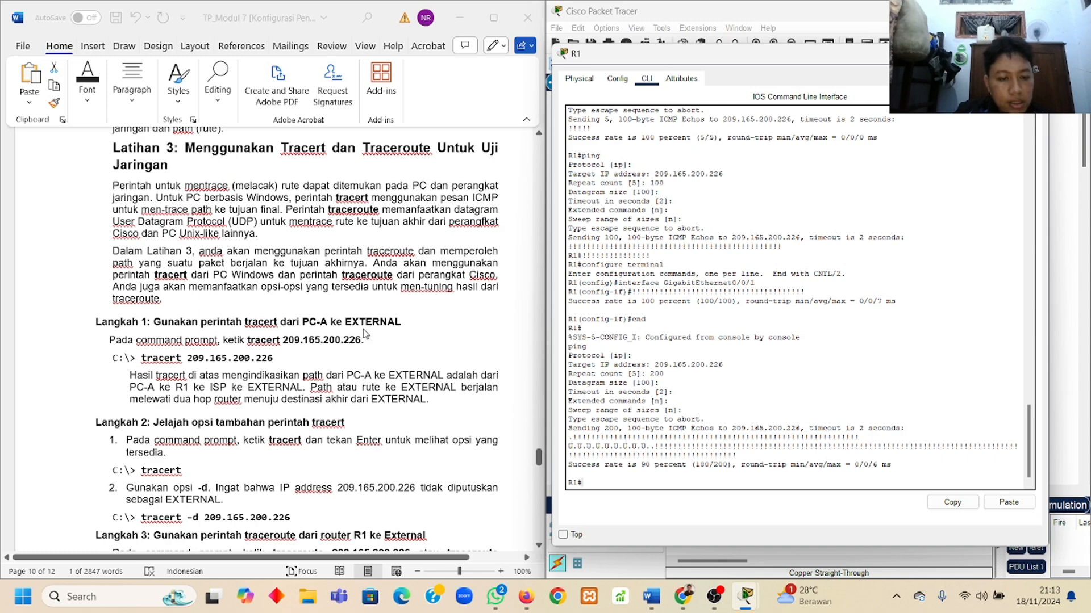
Run tracert 209.165.200.226 from PC-A's command prompt, taking the address from Langkah 1 in the document
left_click(965, 54)
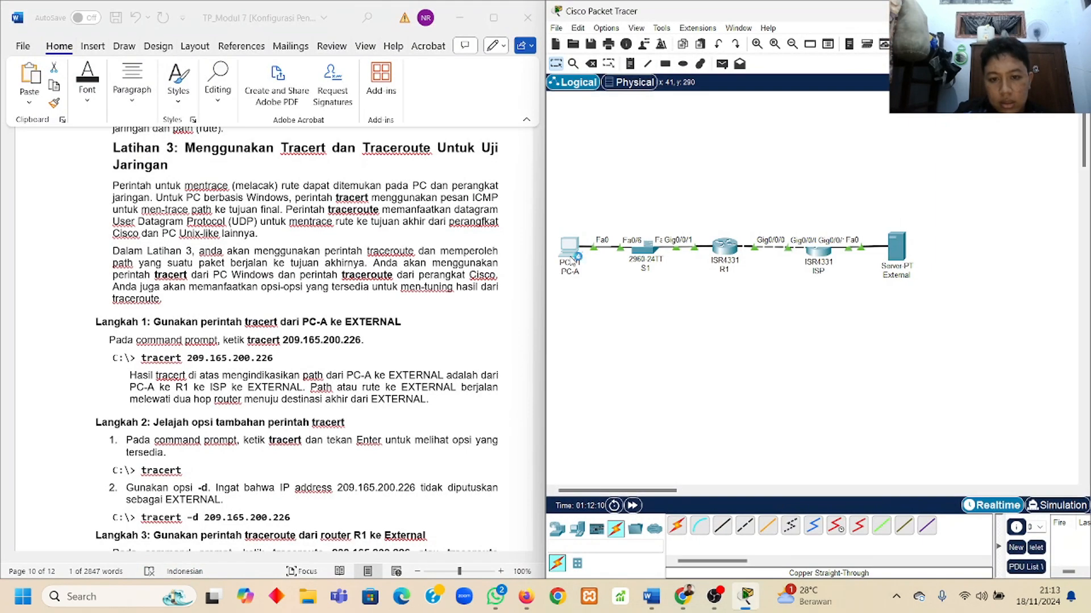
left_click(569, 253)
left_click(693, 199)
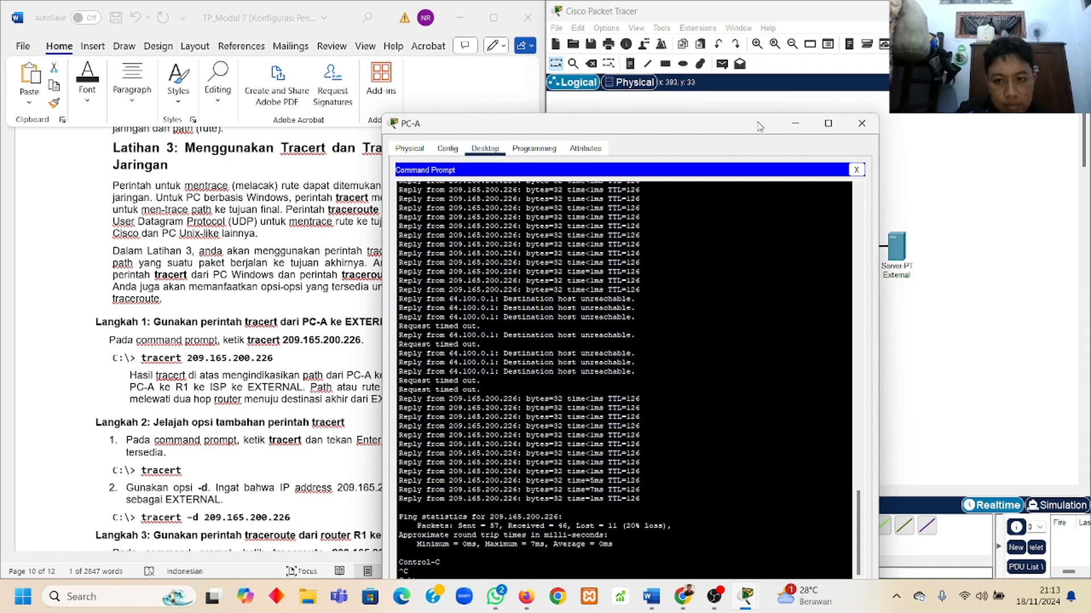
type("tracert")
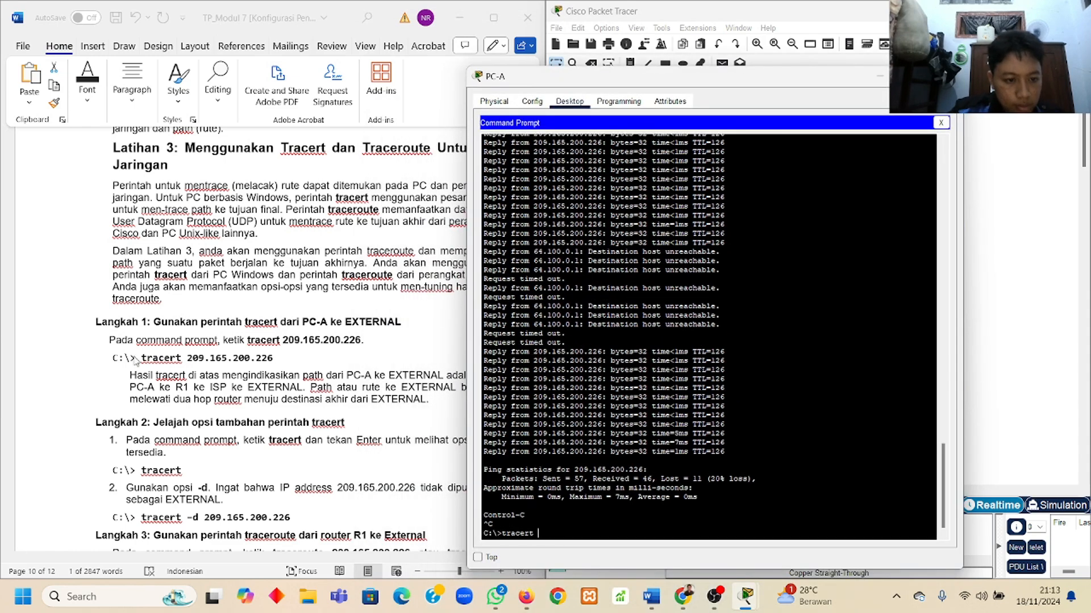
left_click(188, 358)
left_click_drag(186, 358, 273, 359)
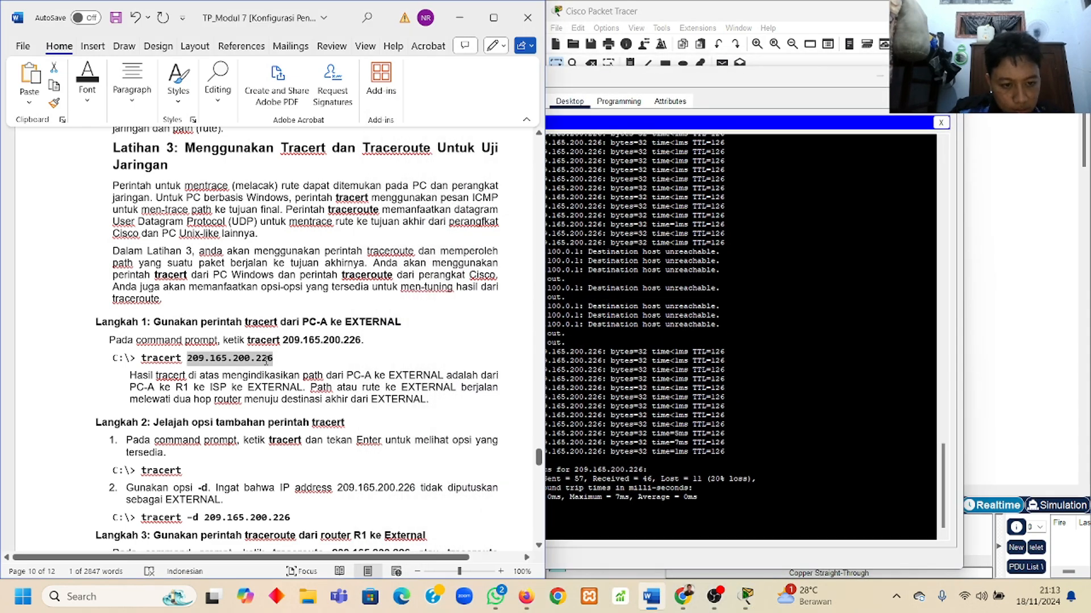
left_click(655, 518)
type("209.165.200.226")
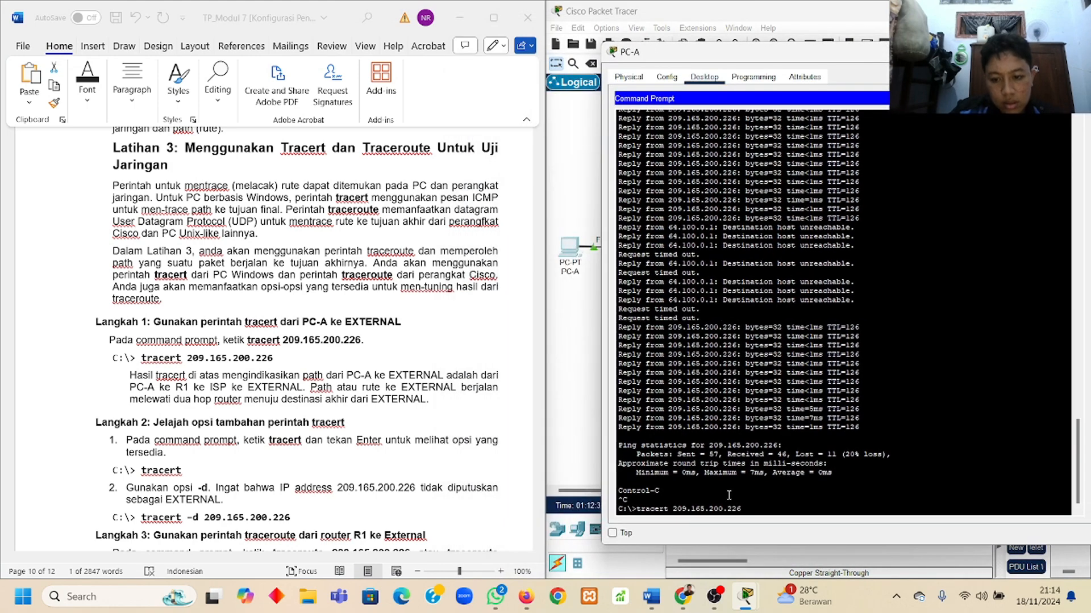
key("Return")
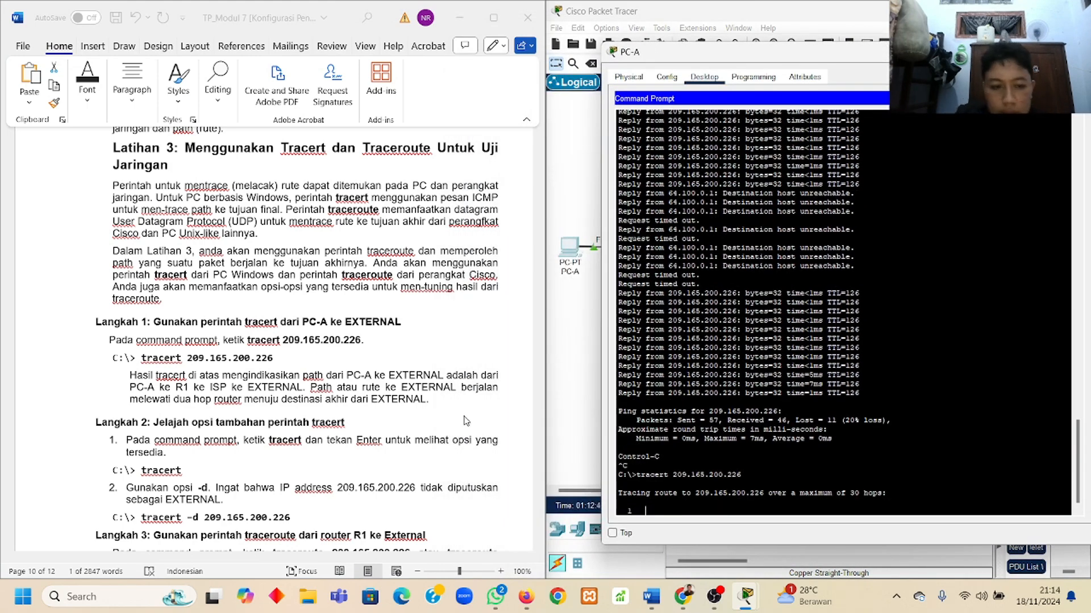
Read on to Langkah 2 and 3 in the document, then repeat the tracert to 209.165.200.226 on PC-A
scroll(464, 420, "down", 1)
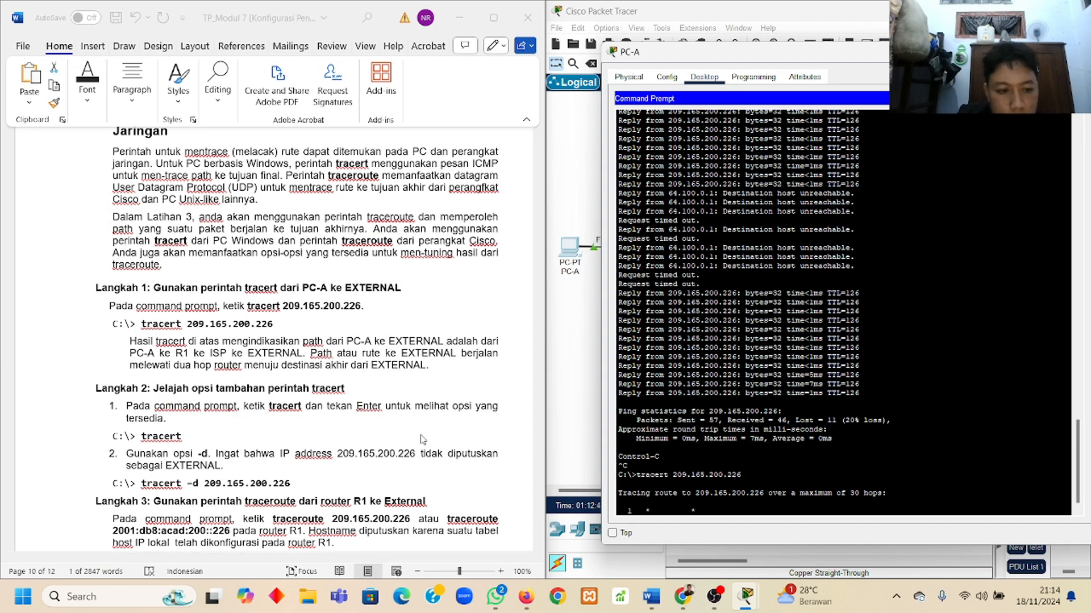
scroll(467, 436, "down", 1)
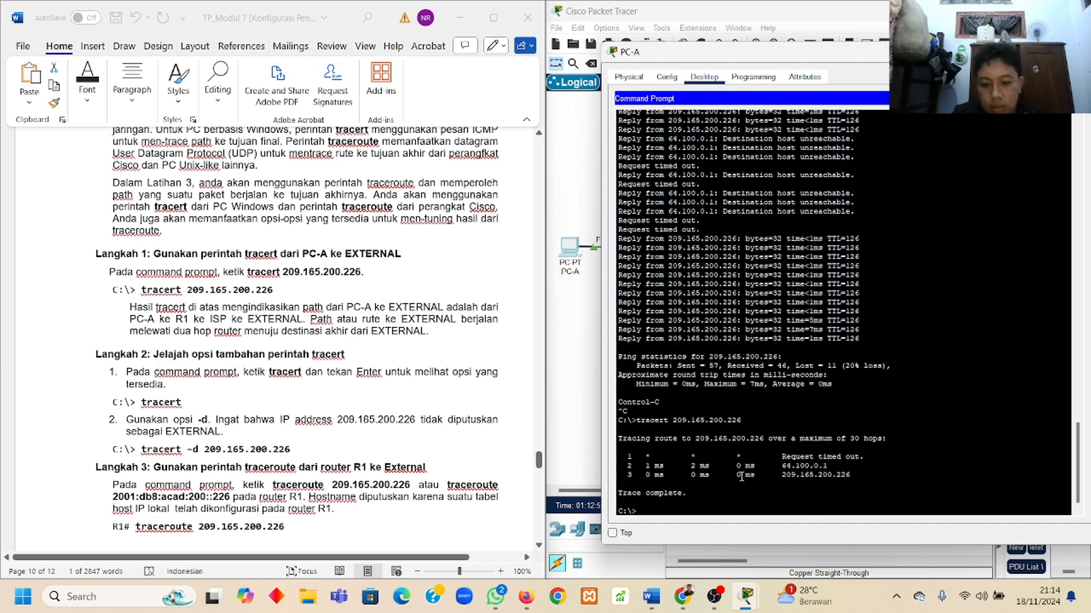
key("Up")
key("Return")
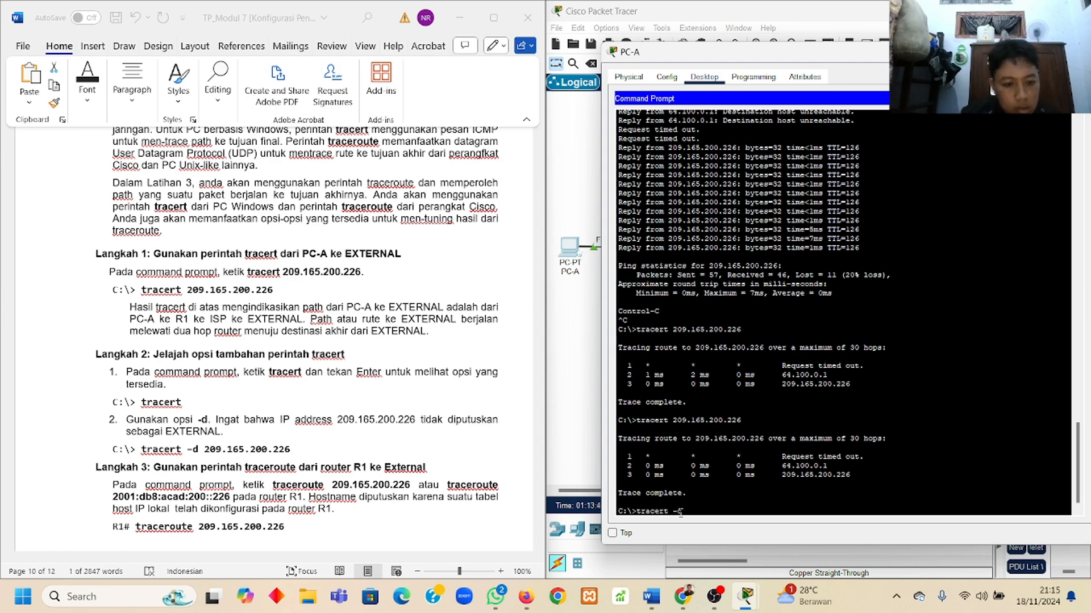
Try tracert -d 209.165.200.226 twice on PC-A, then run tracert without arguments to list its options
type("209.165.200.226")
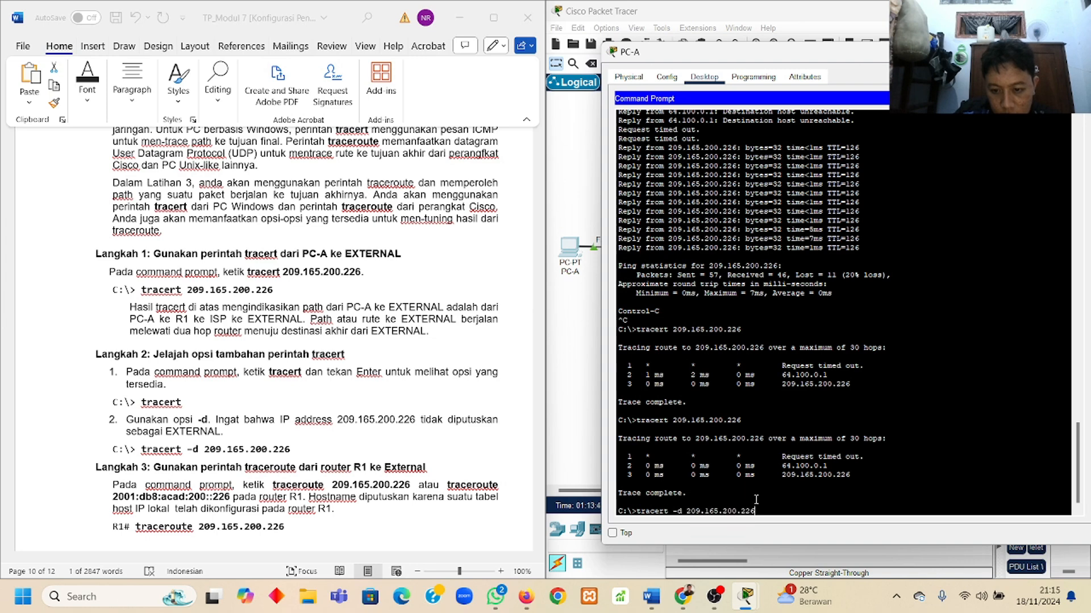
key("Return")
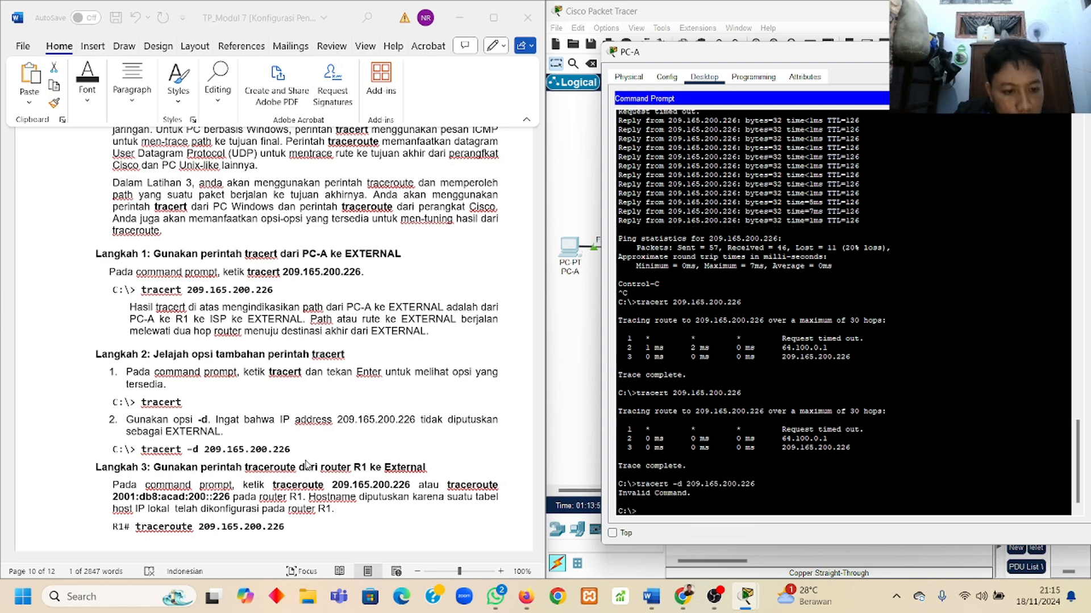
key("Up")
key("Return")
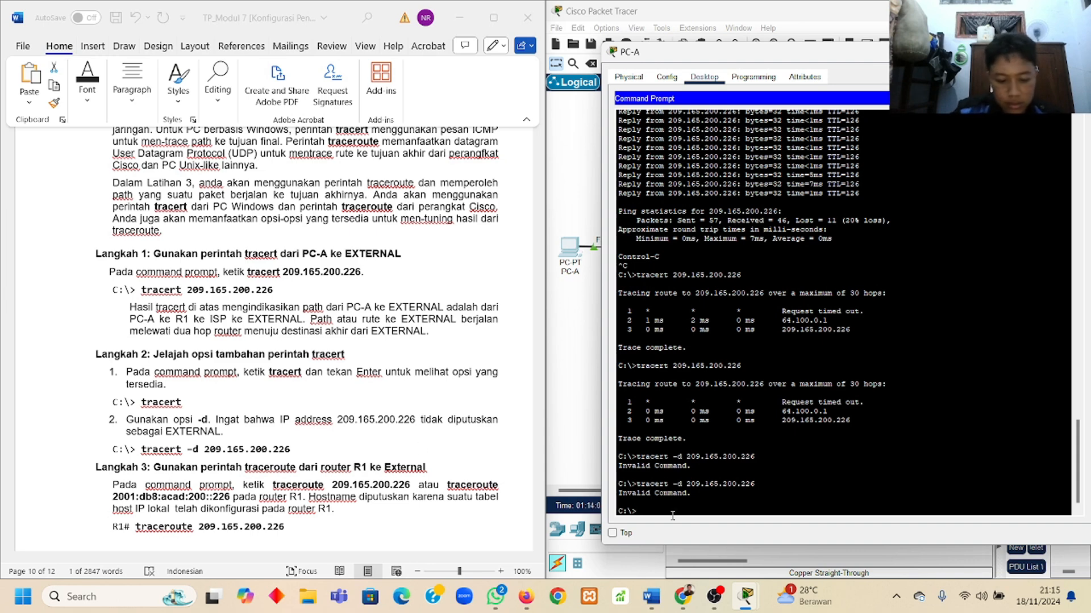
key("Return")
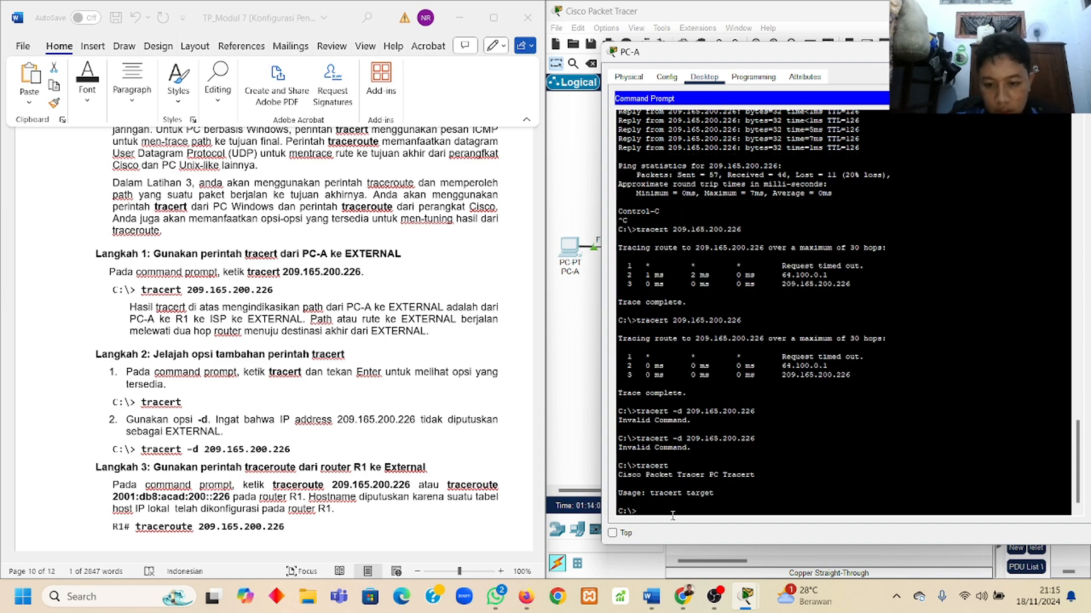
Follow Langkah 3 in the document by running traceroute 209.165.200.226 from router R1's command line
scroll(195, 427, "down", 1)
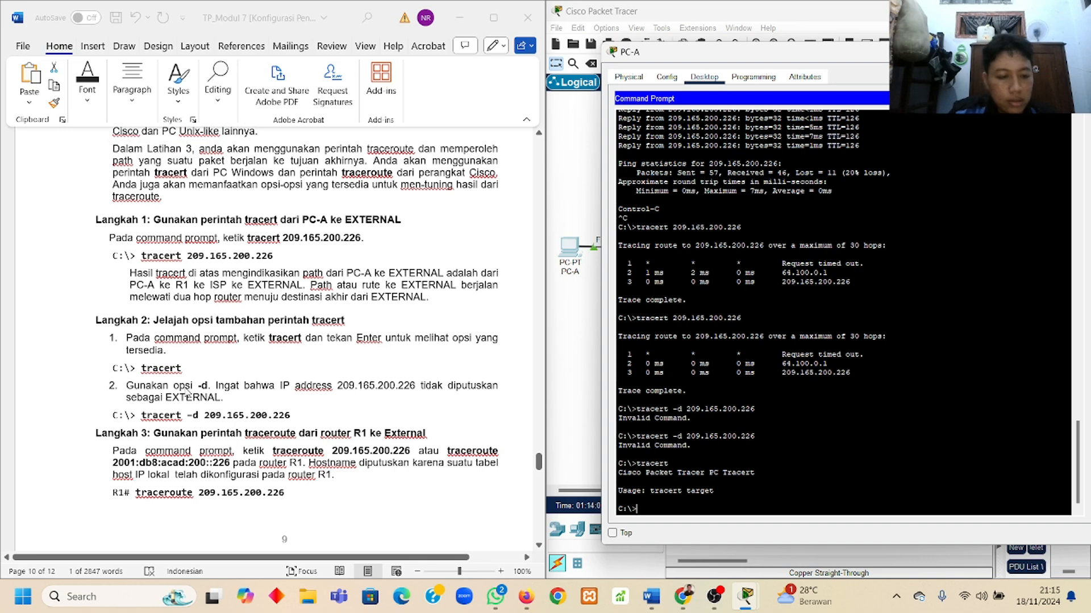
scroll(216, 412, "down", 1)
scroll(206, 396, "down", 1)
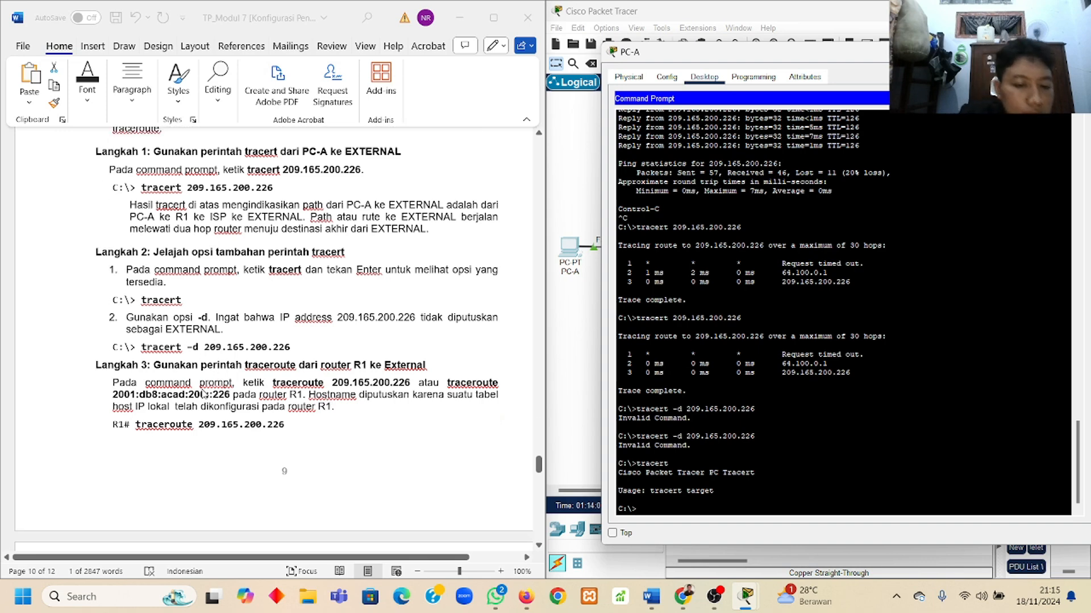
scroll(176, 379, "down", 1)
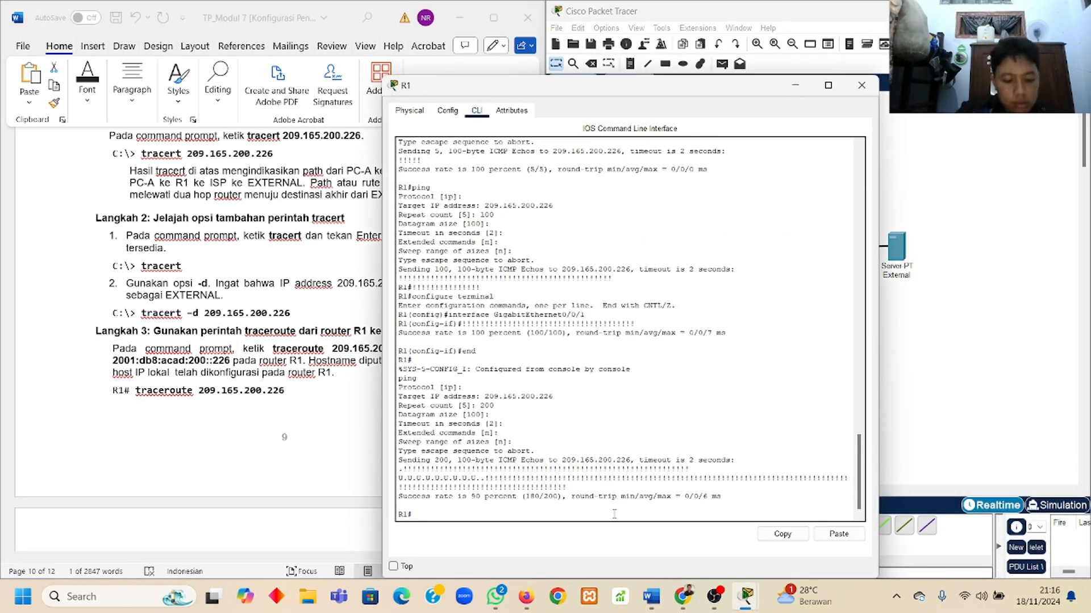
type("209.165.200.226")
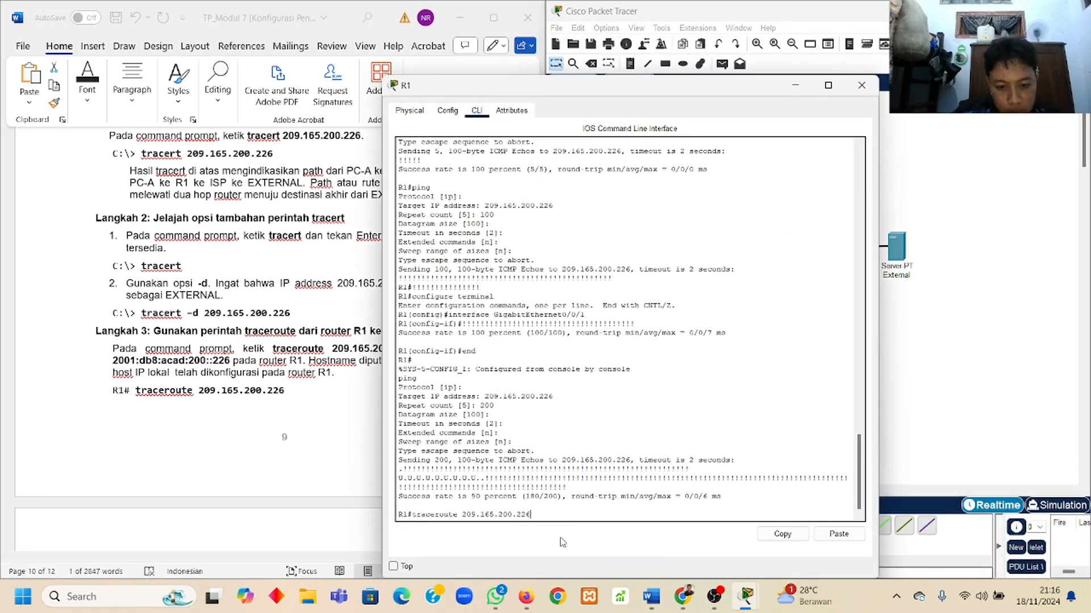
key("Return")
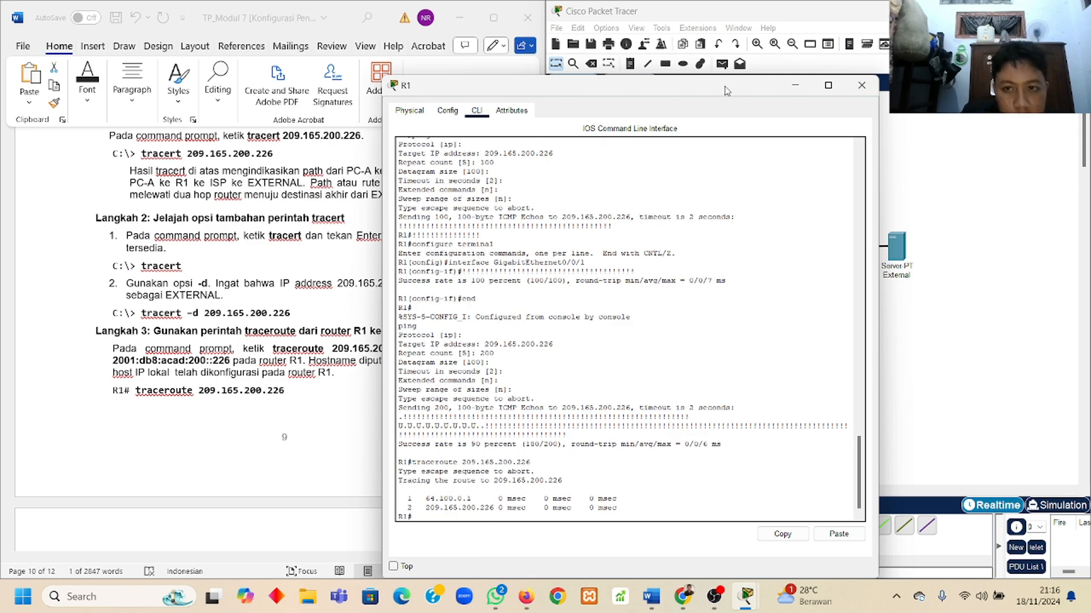
Examine the hop addresses in R1's traceroute output and read the document's Langkah 4 instructions for switch S1
left_click_drag(727, 85, 828, 66)
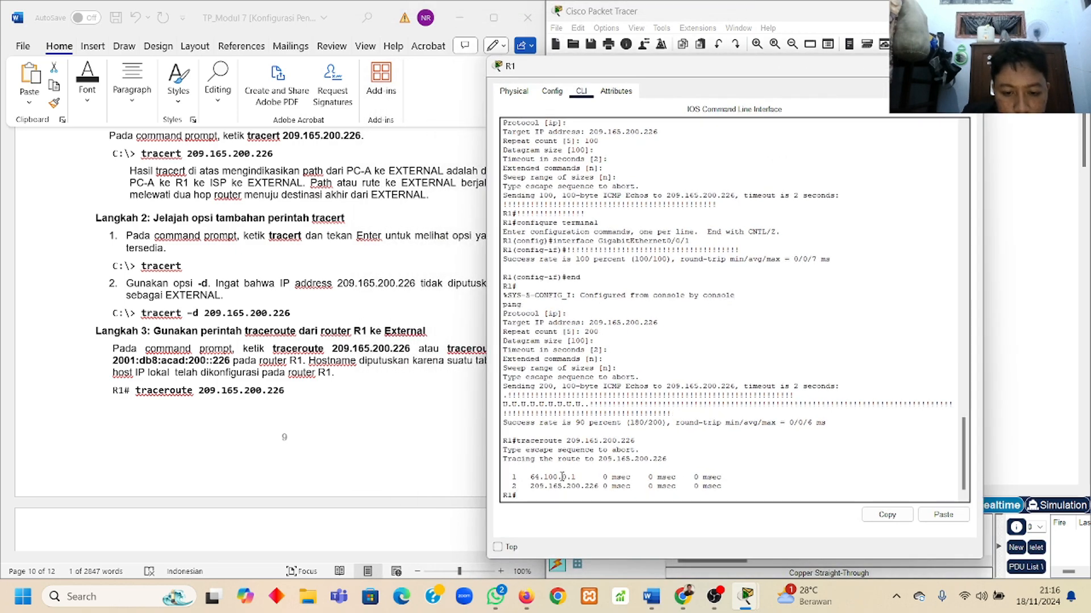
left_click_drag(531, 477, 583, 471)
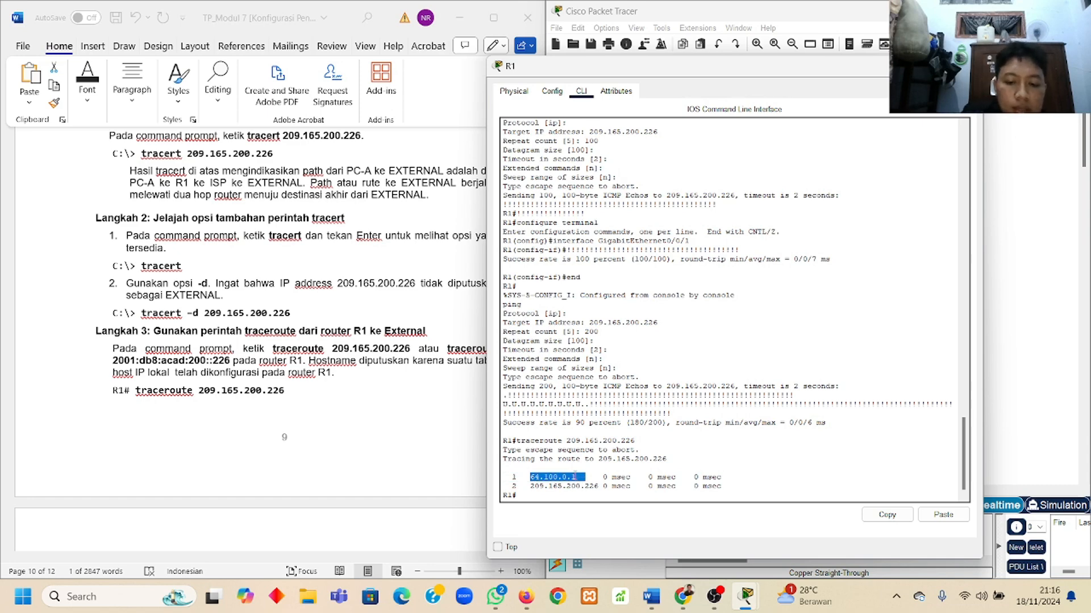
left_click(560, 487)
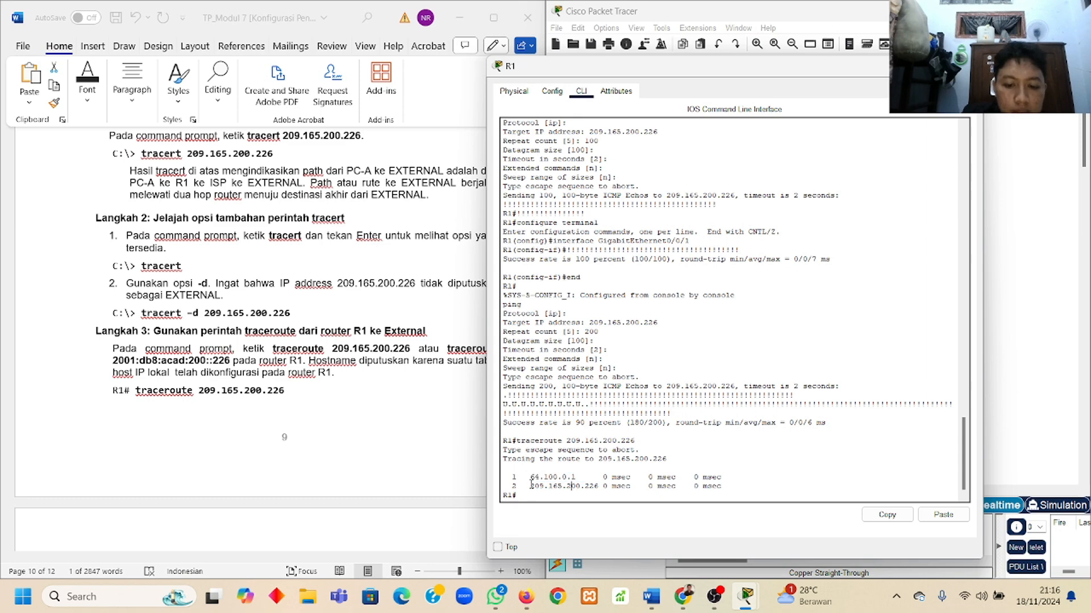
left_click_drag(537, 488, 567, 493)
left_click(587, 464)
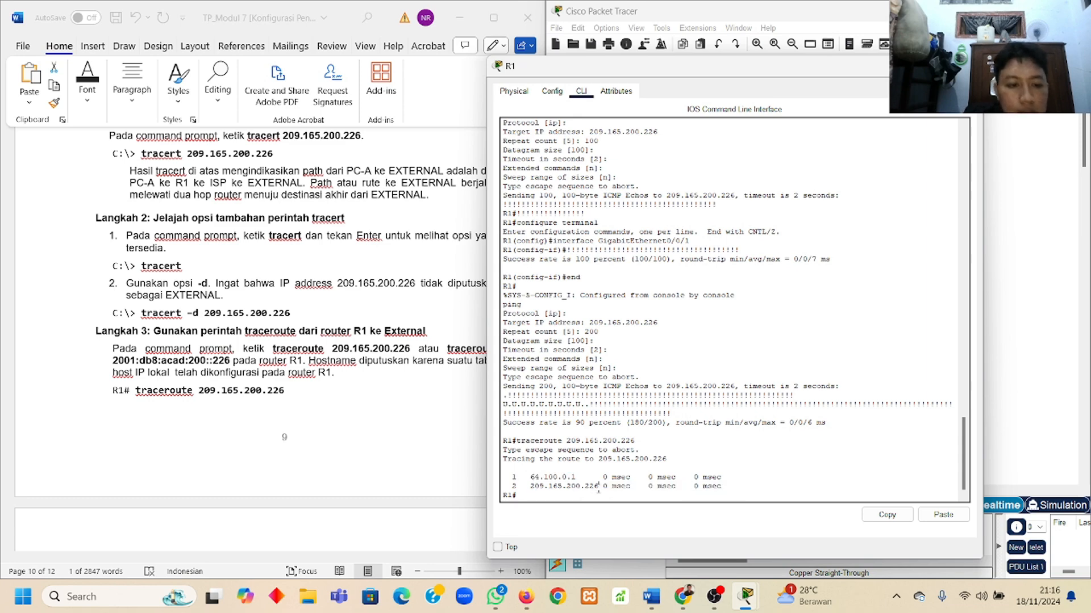
scroll(318, 379, "down", 5)
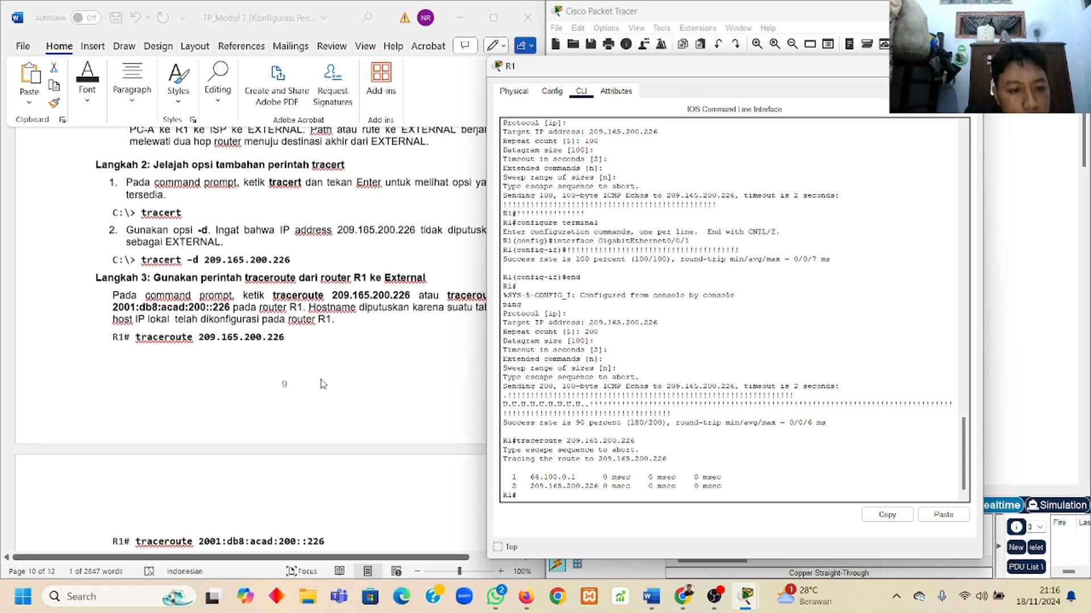
scroll(321, 384, "down", 1)
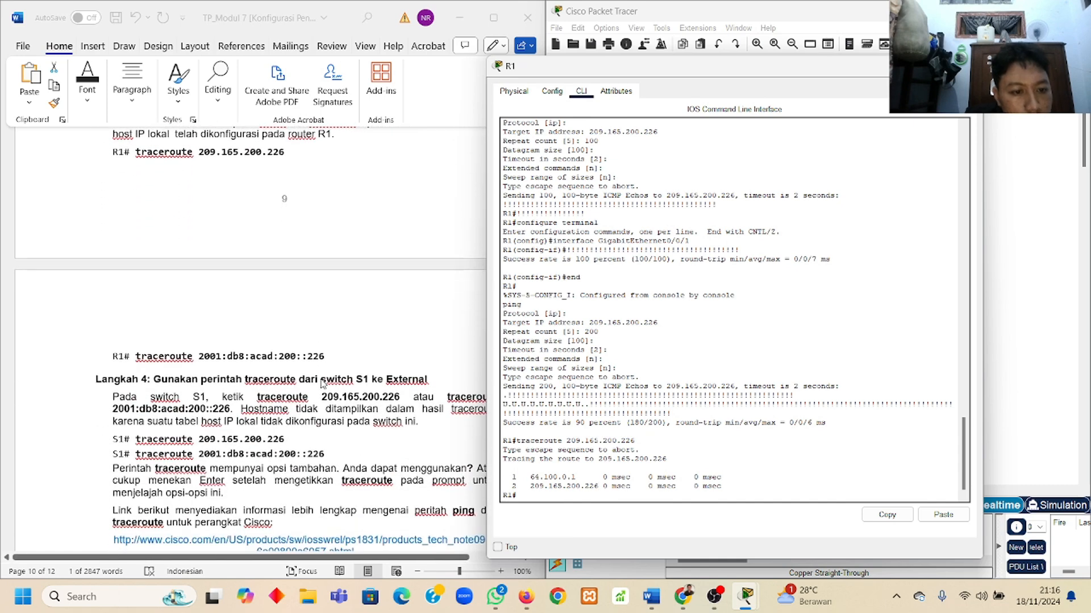
scroll(329, 395, "down", 1)
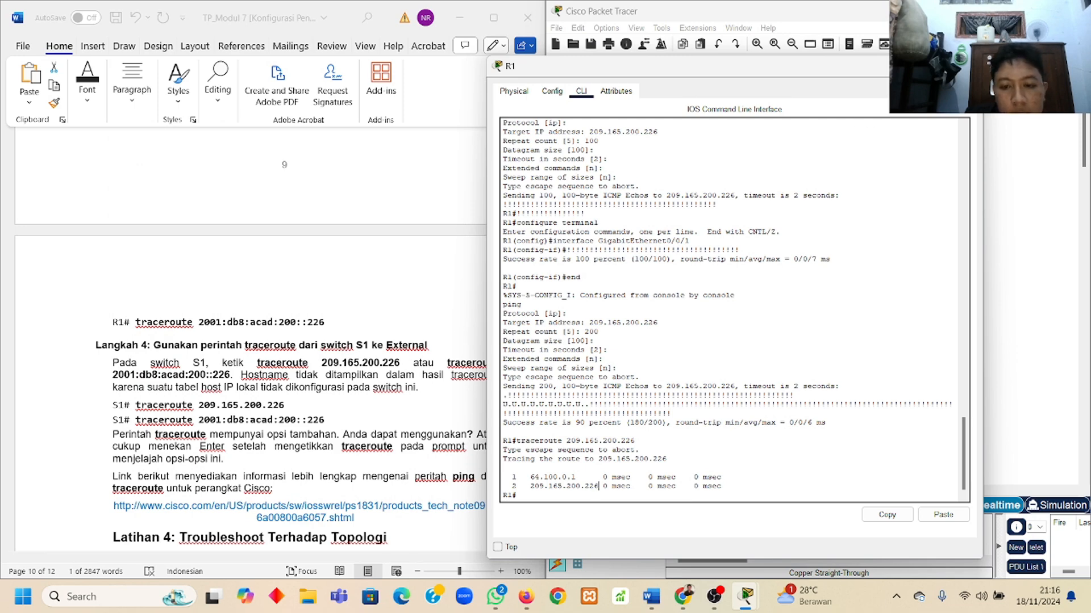
Close R1's window, open switch S1's command line and enter privileged mode with enable
left_click(966, 66)
left_click(652, 249)
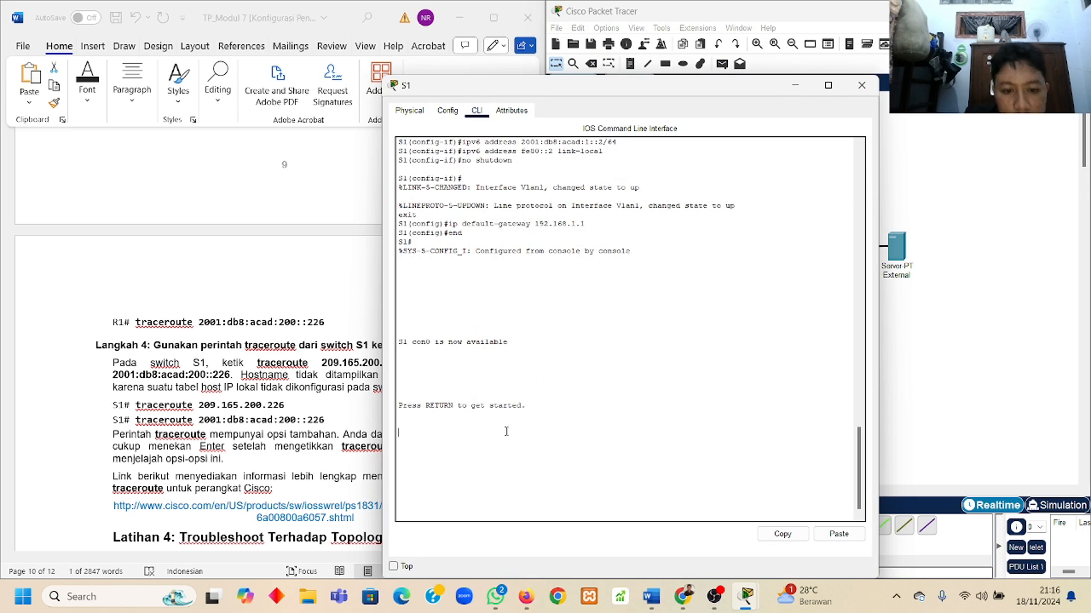
key("Return")
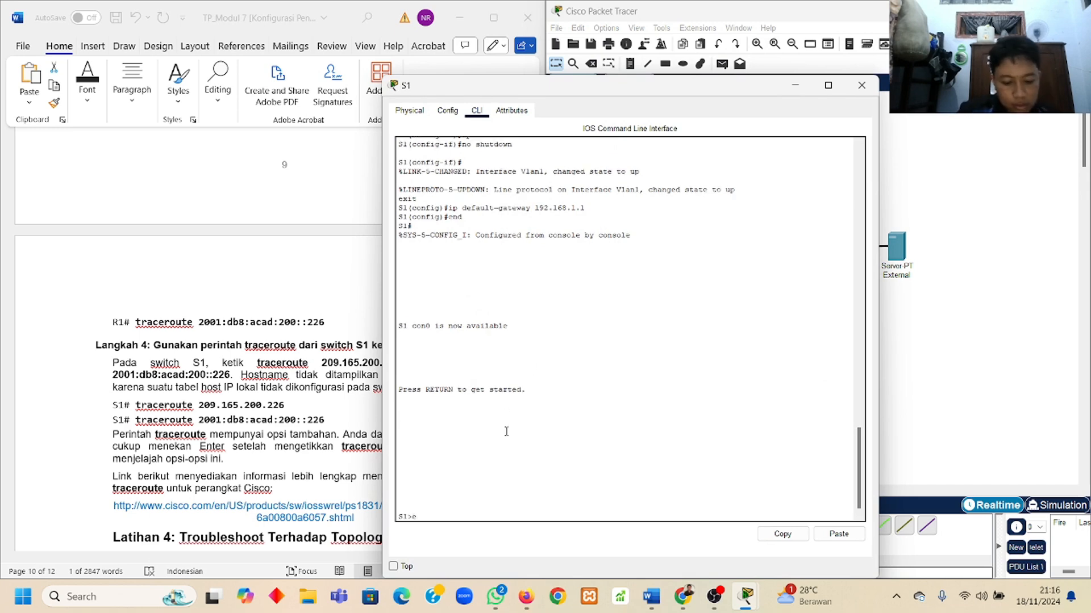
key("Return")
Copy the traceroute 209.165.200.226 command from the document and run it on switch S1
left_click(157, 407)
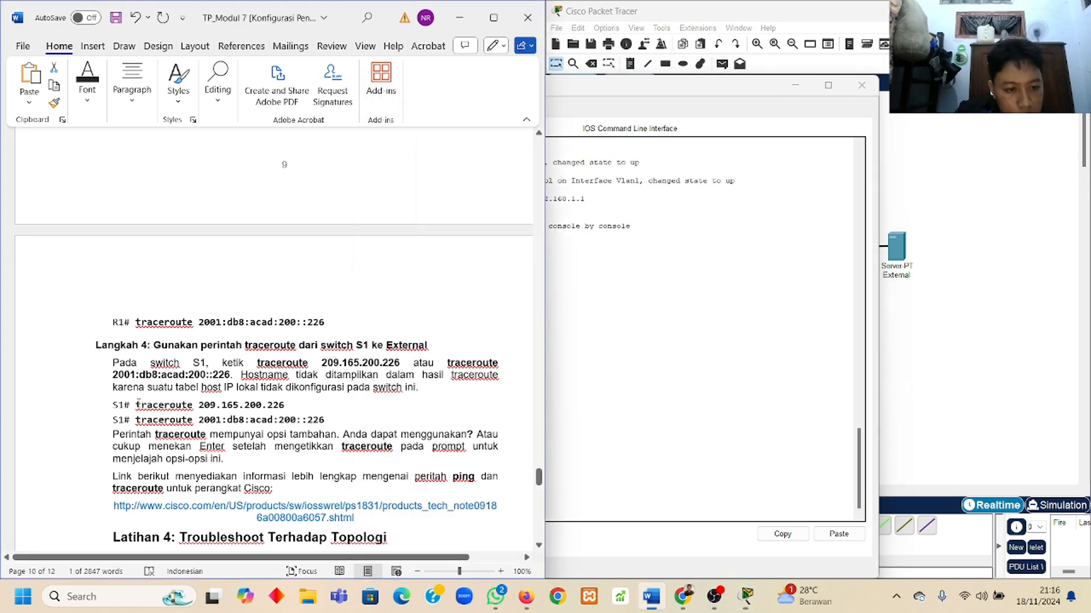
left_click_drag(138, 404, 286, 406)
key("ctrl+c")
left_click(562, 482)
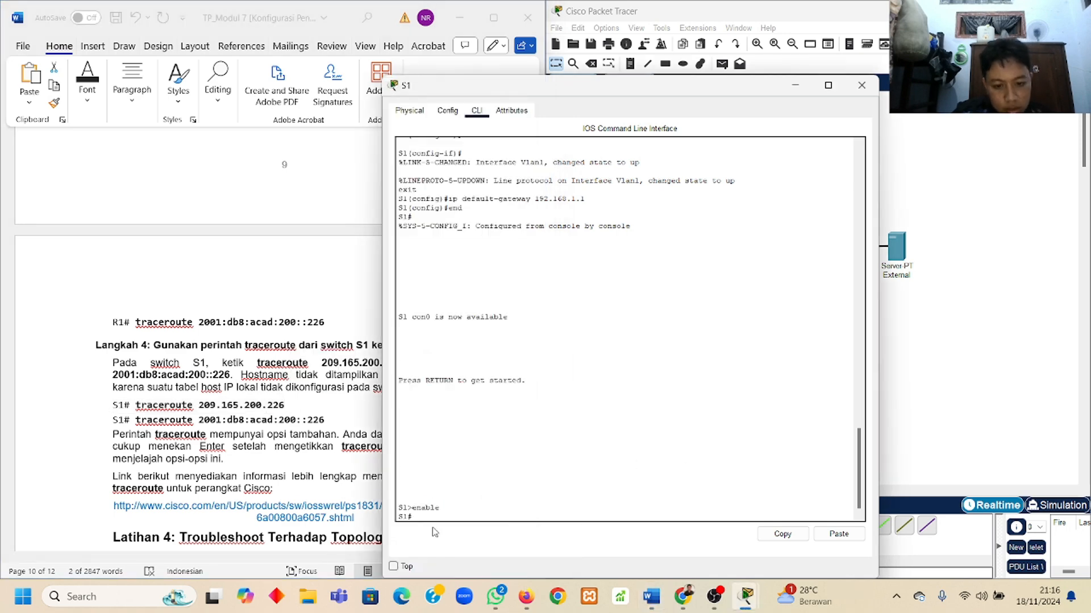
right_click(440, 518)
left_click(469, 540)
key("Return")
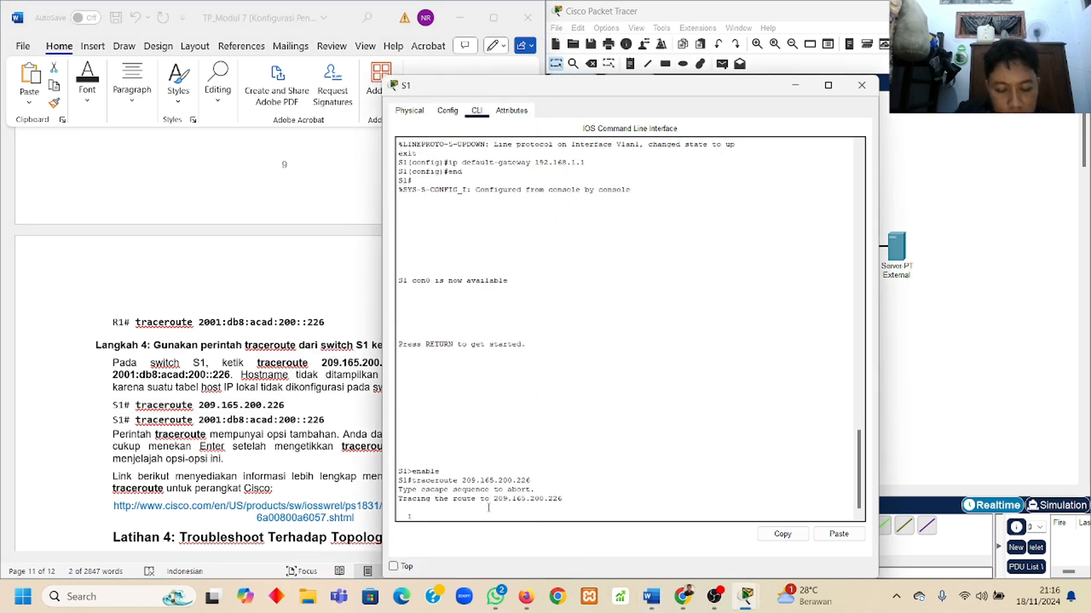
Move S1's window clear of the document text and repeat traceroute 209.165.200.226 on the switch
left_click_drag(685, 85, 801, 54)
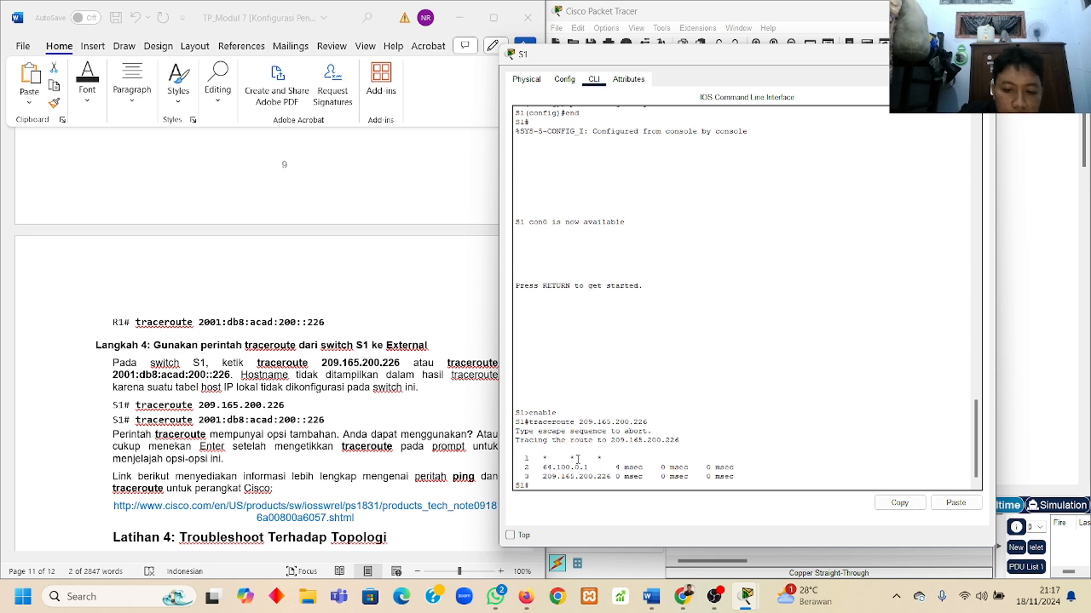
key("Up")
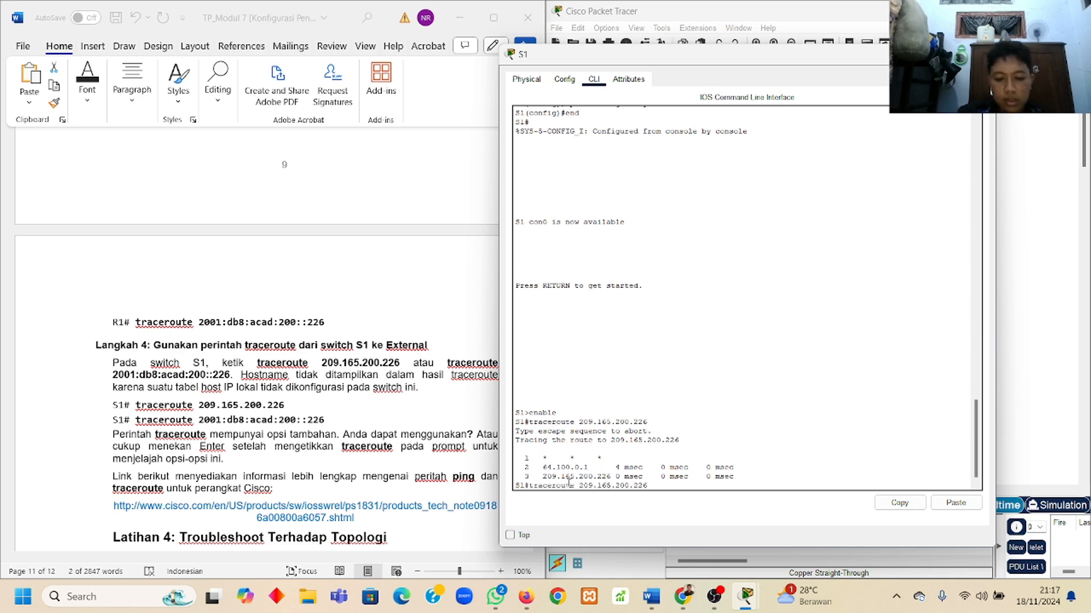
key("Return")
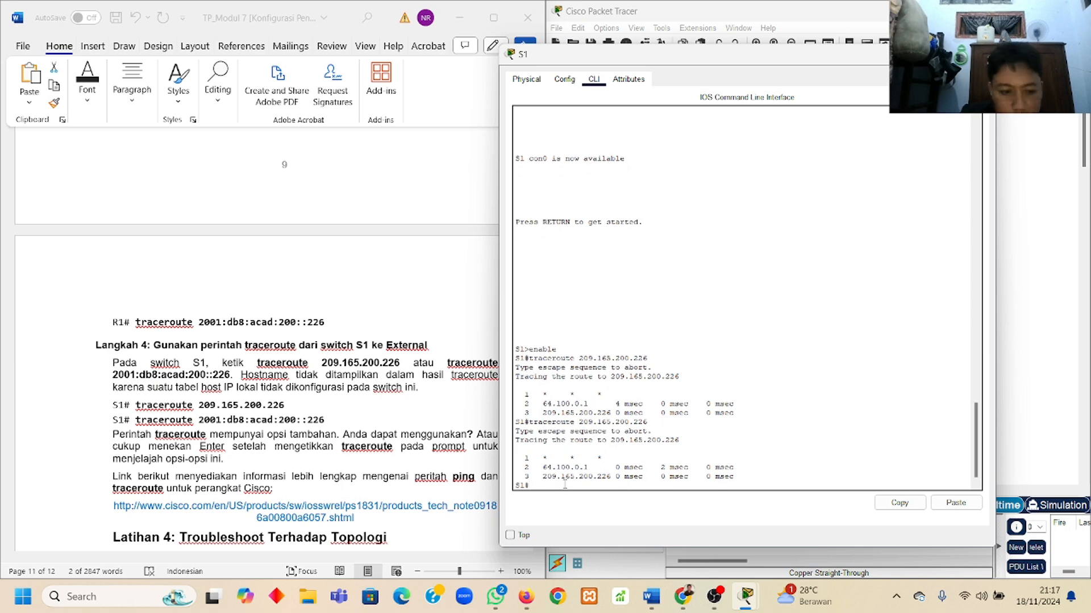
Copy the traceroute 2001:db8:acad:200::226 command from the document and run it on switch S1
left_click_drag(196, 406, 325, 422)
key("ctrl+c")
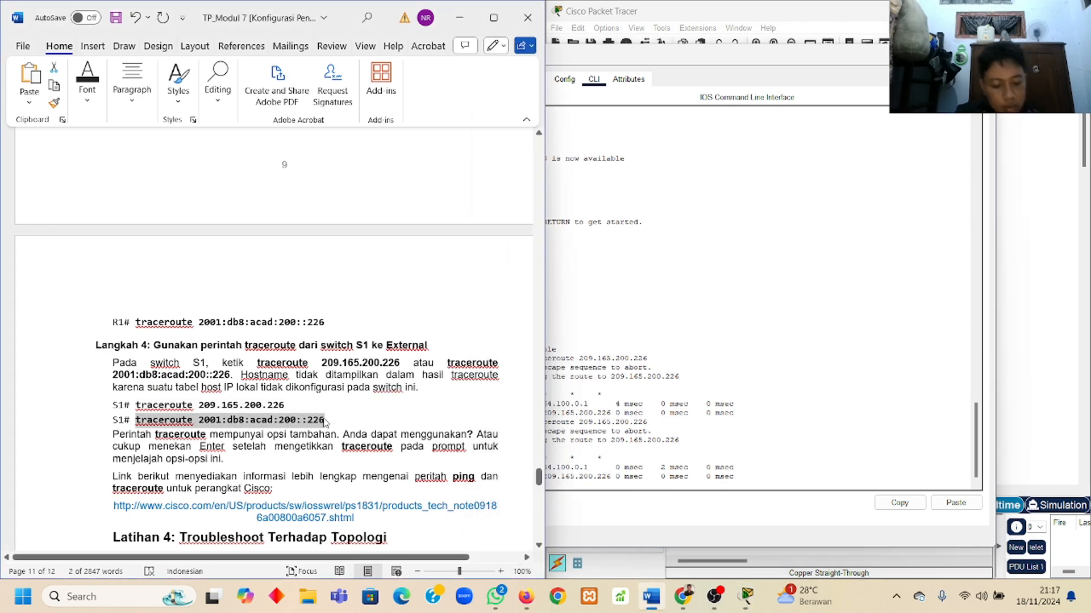
left_click(609, 471)
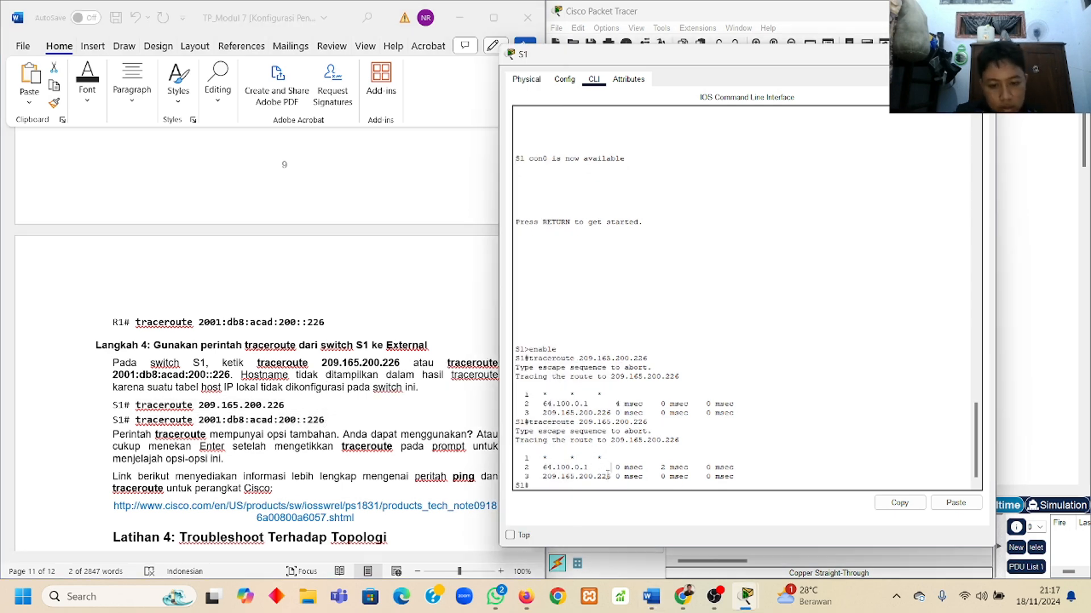
right_click(541, 482)
left_click(586, 509)
key("Return")
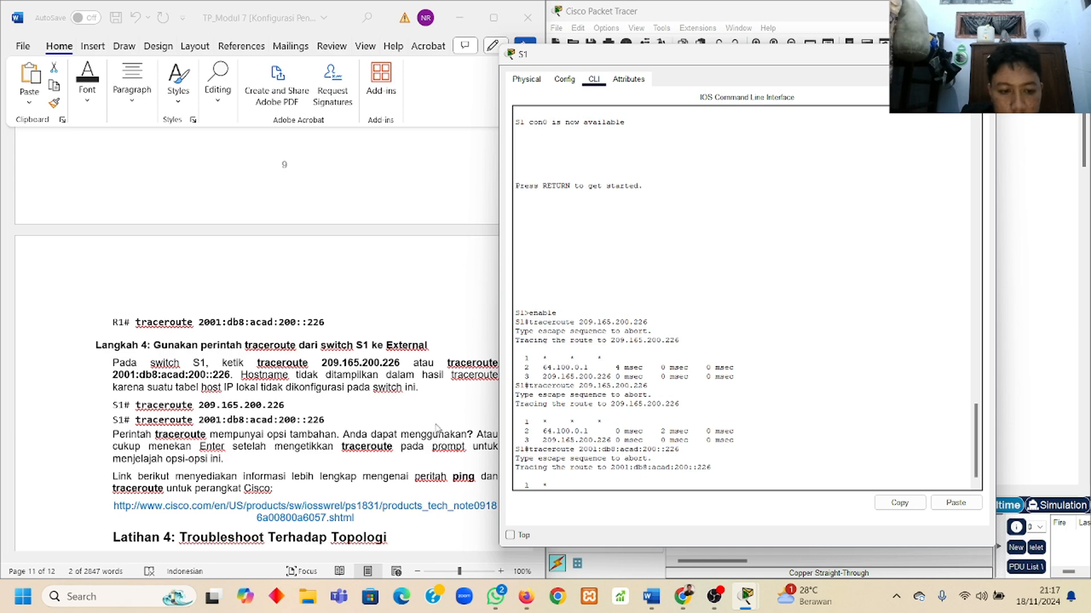
Following Latihan 4 Langkah 1, return router ISP to privileged mode with end, enter conf t and select interface g0/0/0
scroll(436, 427, "down", 6)
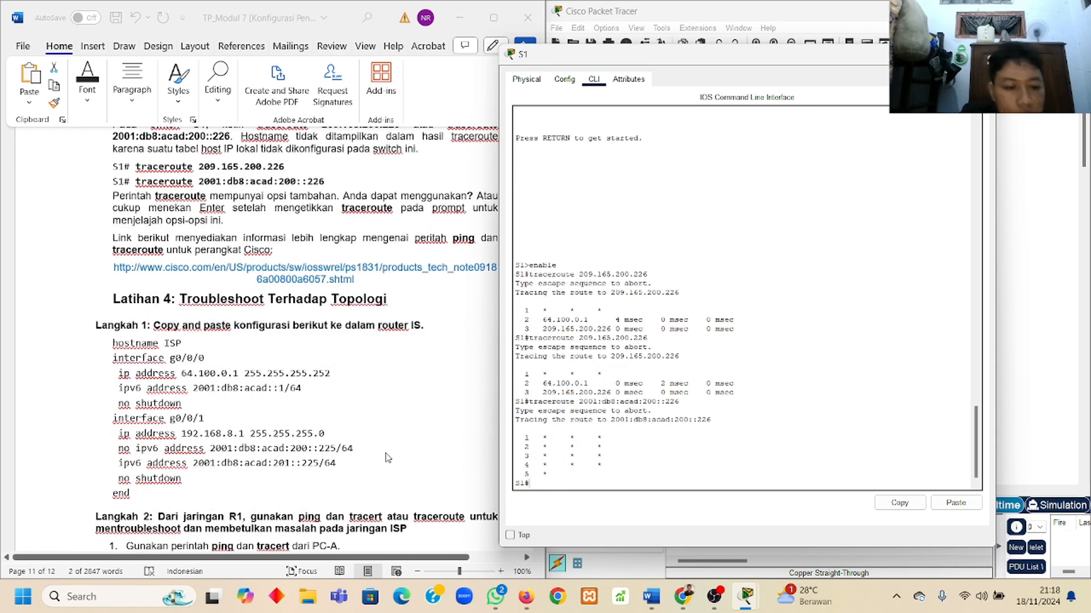
scroll(388, 457, "down", 1)
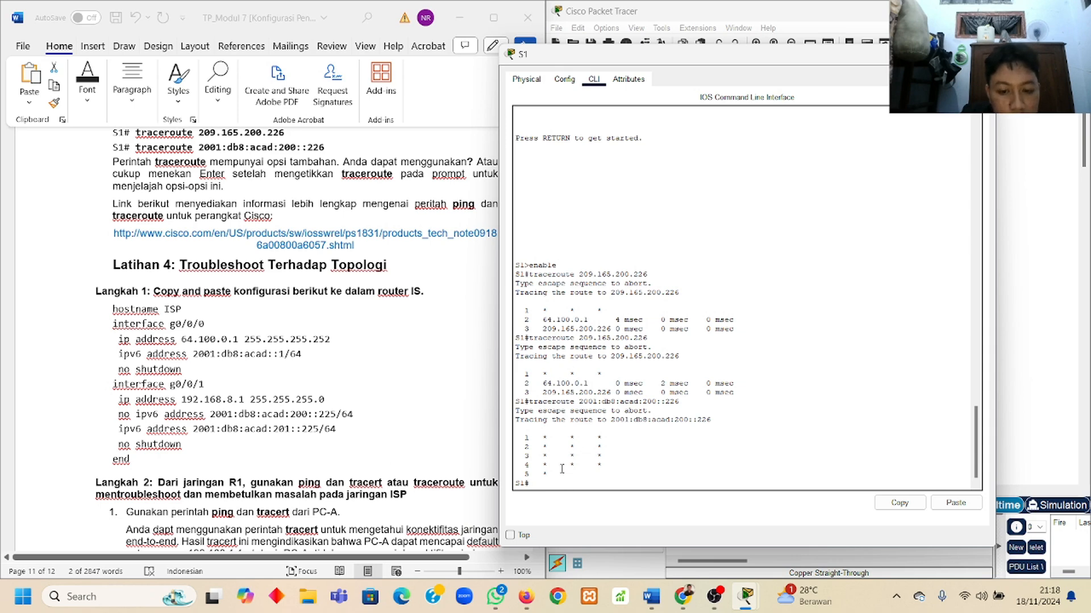
scroll(379, 418, "down", 1)
scroll(378, 417, "up", 2)
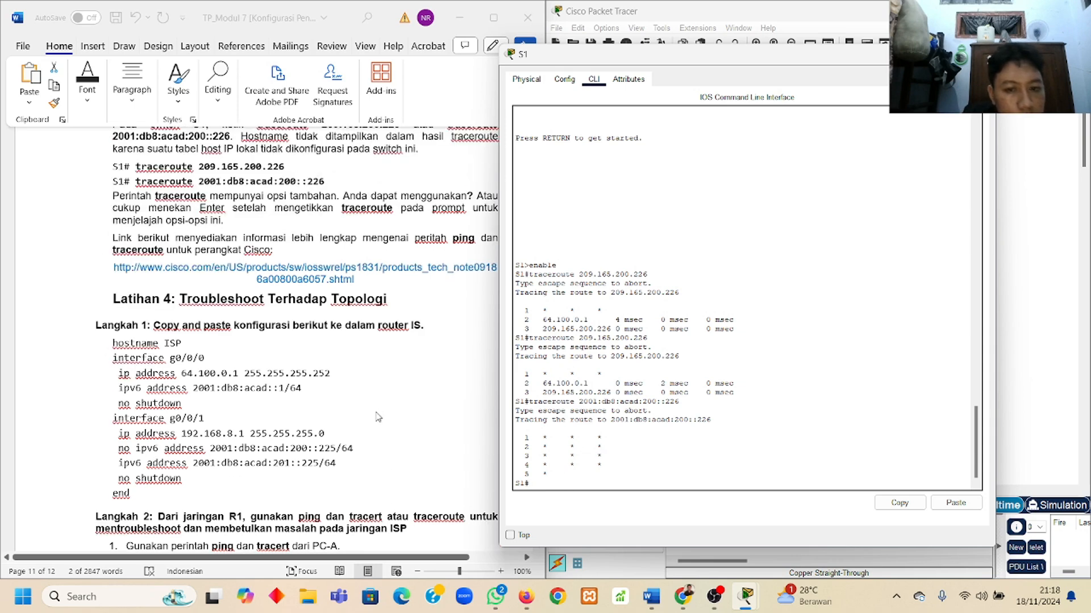
scroll(375, 412, "down", 1)
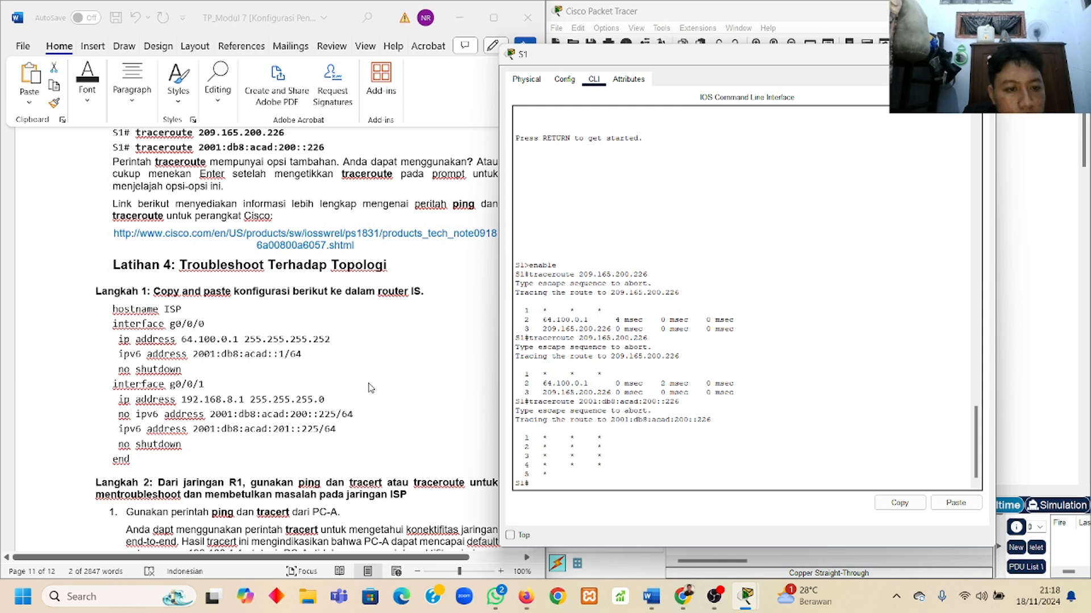
scroll(370, 386, "up", 1)
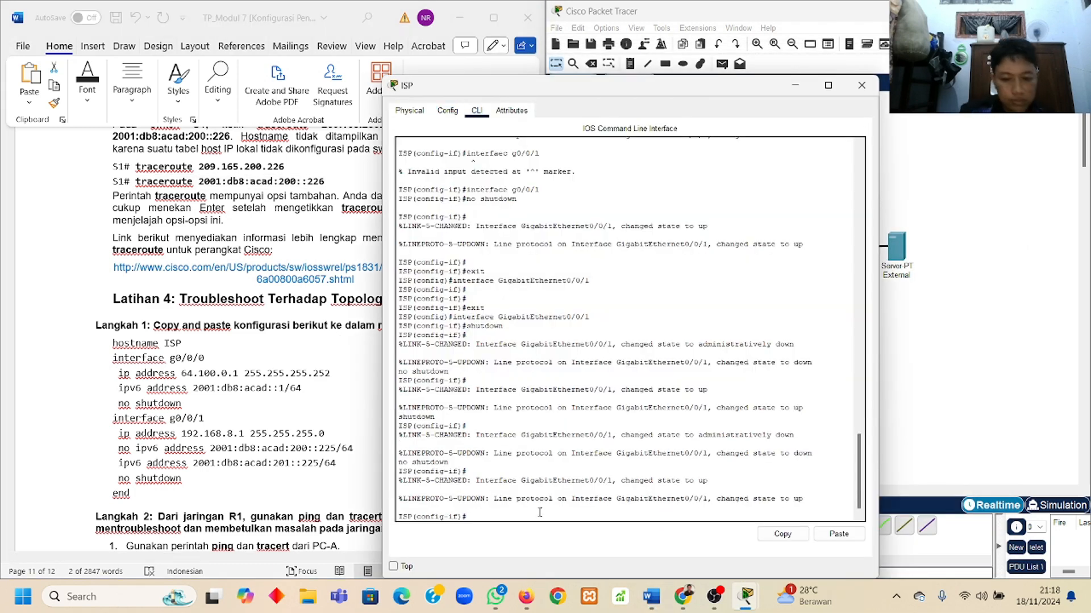
type("nd")
key("Return")
type("conf")
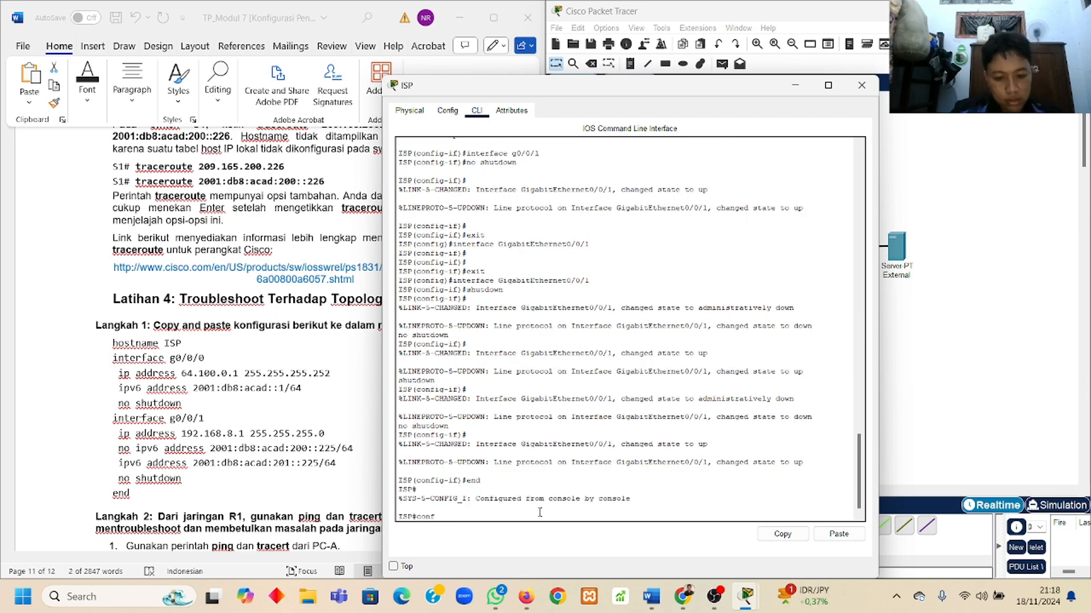
type(" t")
key("Return")
type("inter")
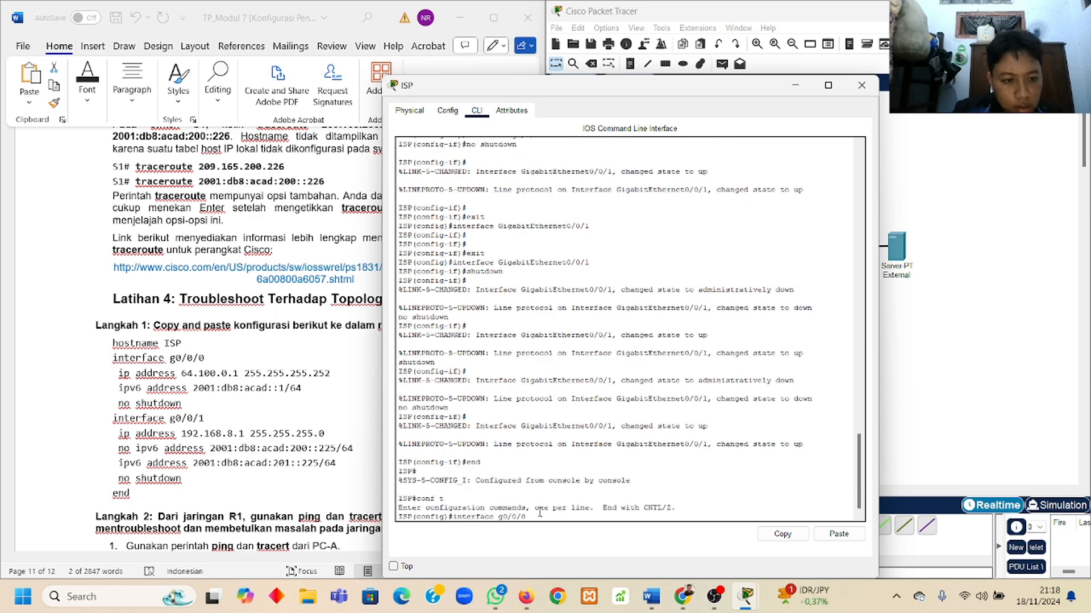
type("face g0/0/0")
key("Return")
Copy the g0/0/0 settings from the document into ISP: ip address 64.100.0.1 255.255.255.252, ipv6 address 2001:db8:acad::1/64 and no shutdown
left_click_drag(118, 373, 182, 404)
right_click(176, 406)
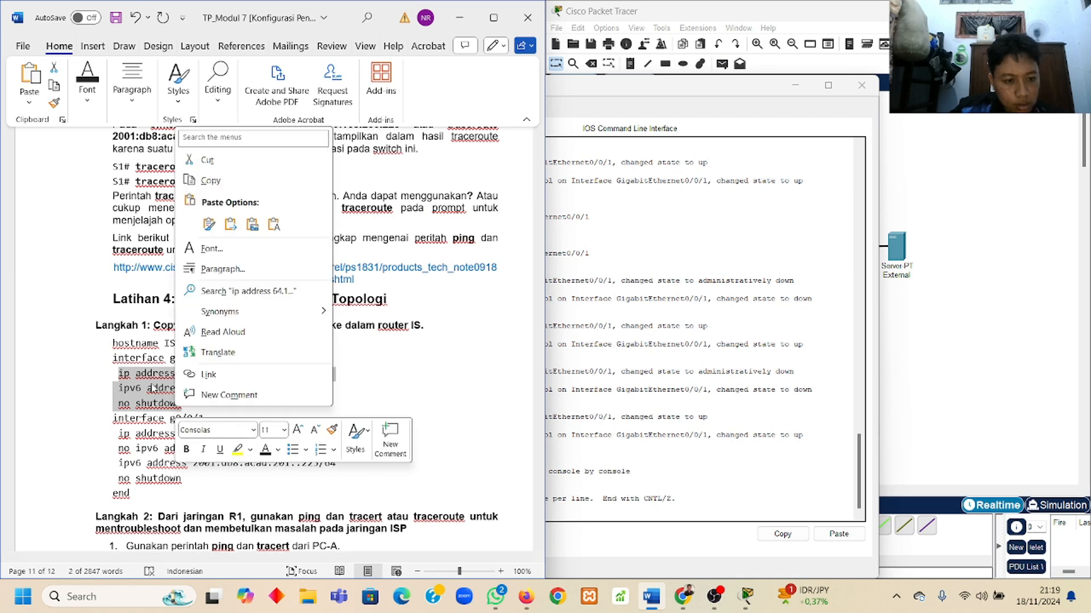
left_click(211, 181)
left_click(602, 512)
right_click(497, 518)
left_click(528, 543)
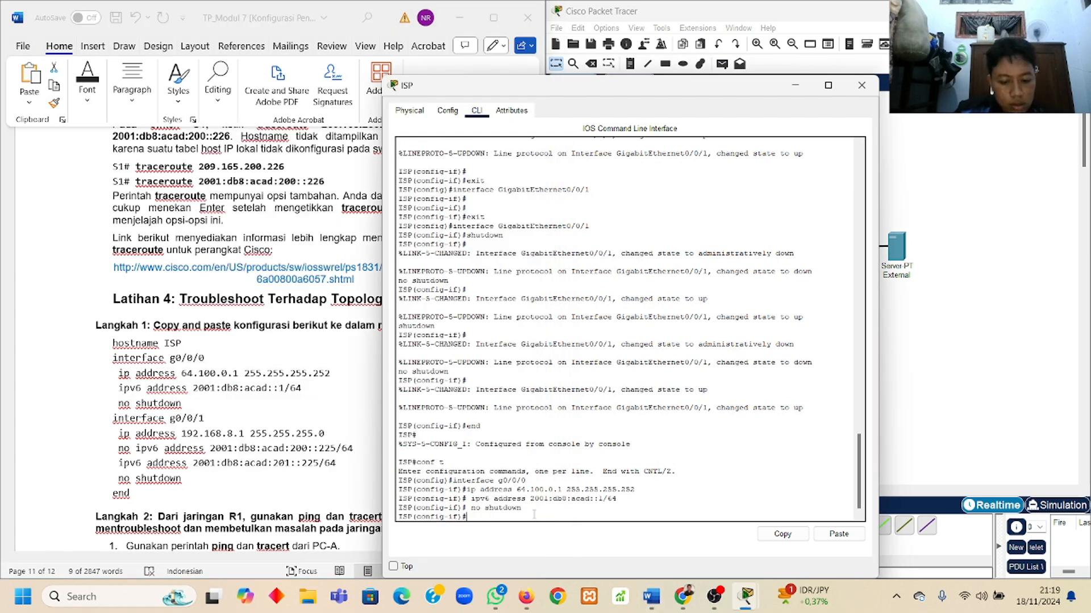
Leave interface g0/0/0 with exit and enter configuration of interface g0/0/1 on router ISP
type("interface g")
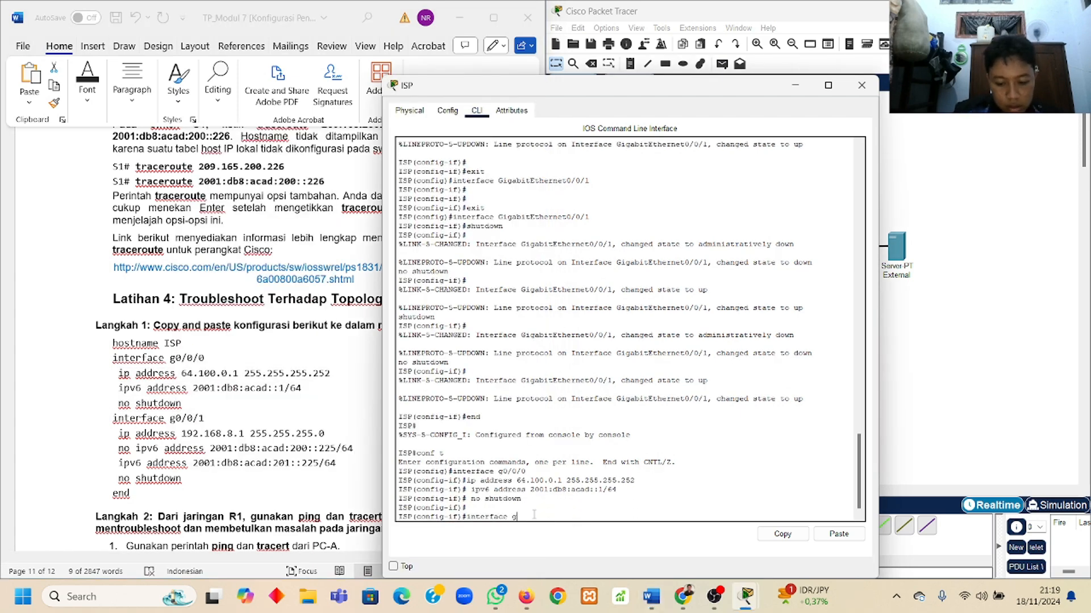
key("BackSpace")
key("BackSpace")
key("BackSpace")
key("BackSpace")
key("BackSpace")
key("BackSpace")
key("BackSpace")
key("BackSpace")
key("BackSpace")
key("BackSpace")
key("BackSpace")
type("exit")
key("Return")
type("interface g0/0/1")
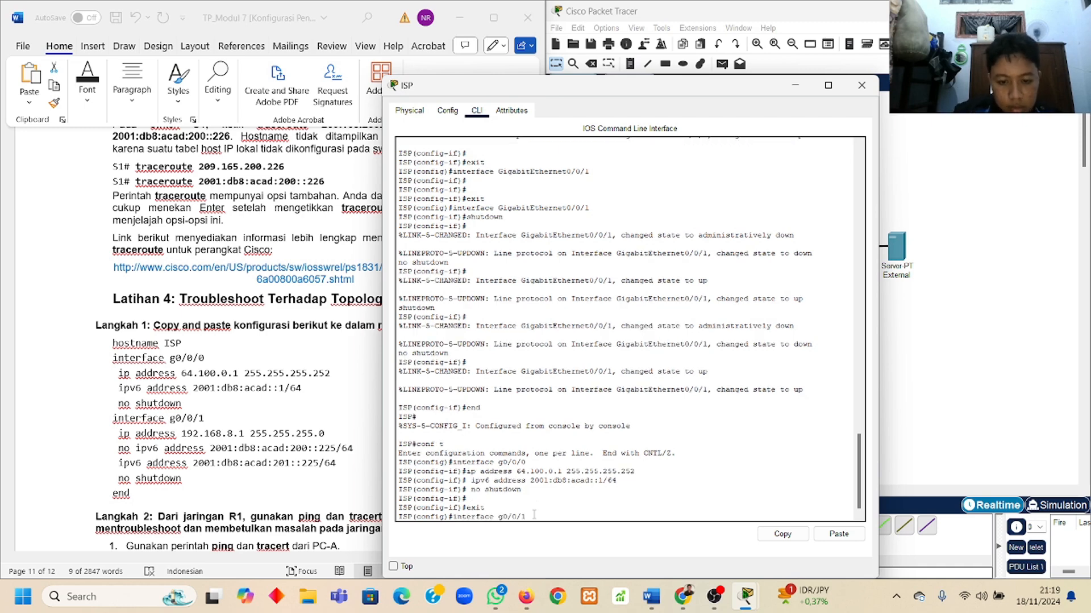
key("Return")
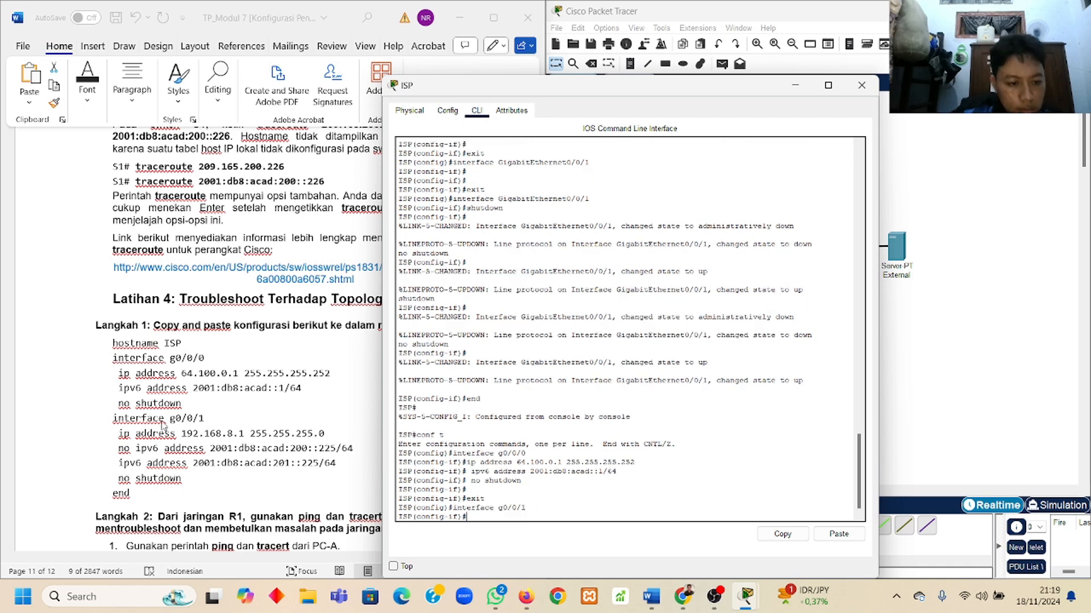
Paste the document's g0/0/1 settings into ISP, with ip address 192.168.8.1 255.255.255.0 and ipv6 address 2001:db8:acad:201::225/64, and finish with end
left_click_drag(118, 433, 182, 479)
key("ctrl+c")
left_click(490, 490)
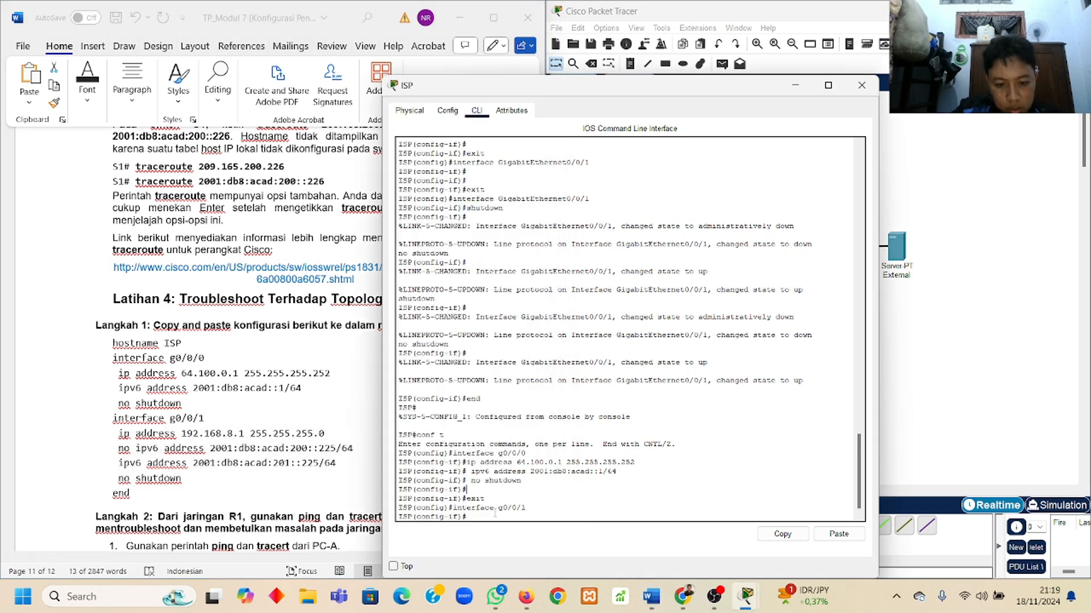
key("ctrl+v")
type("end")
key("Return")
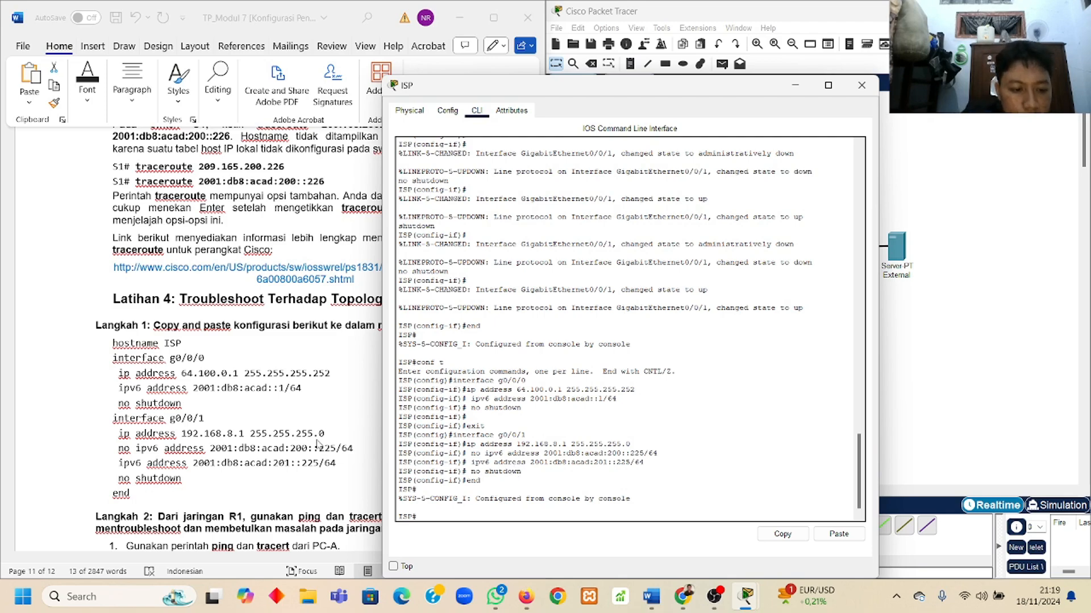
Close ISP's window, place R1's command line beside the document and read the Langkah 2 troubleshooting instructions
scroll(319, 443, "down", 3)
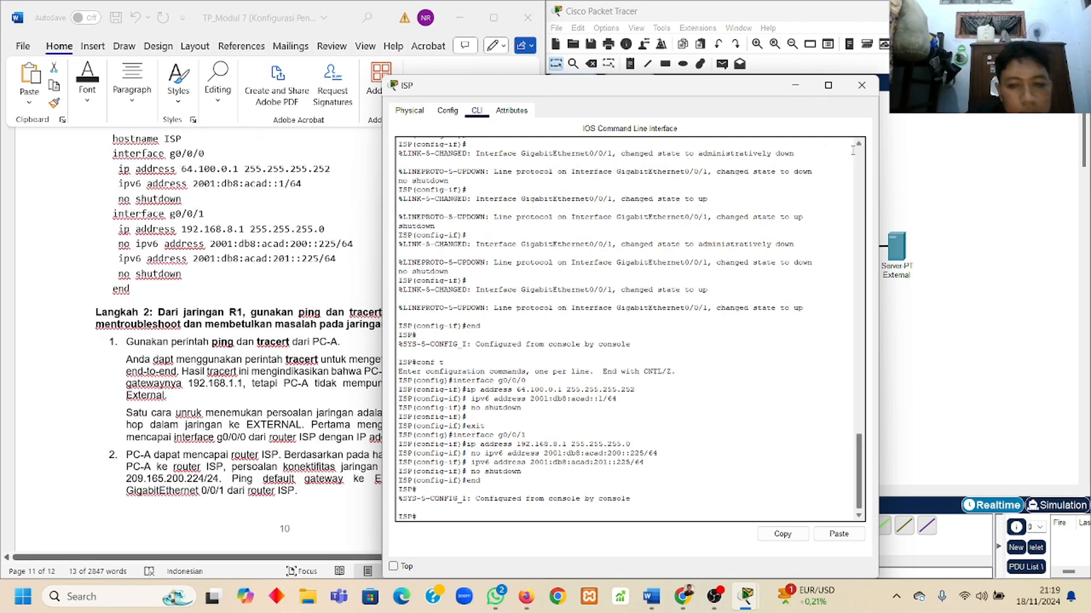
left_click(861, 85)
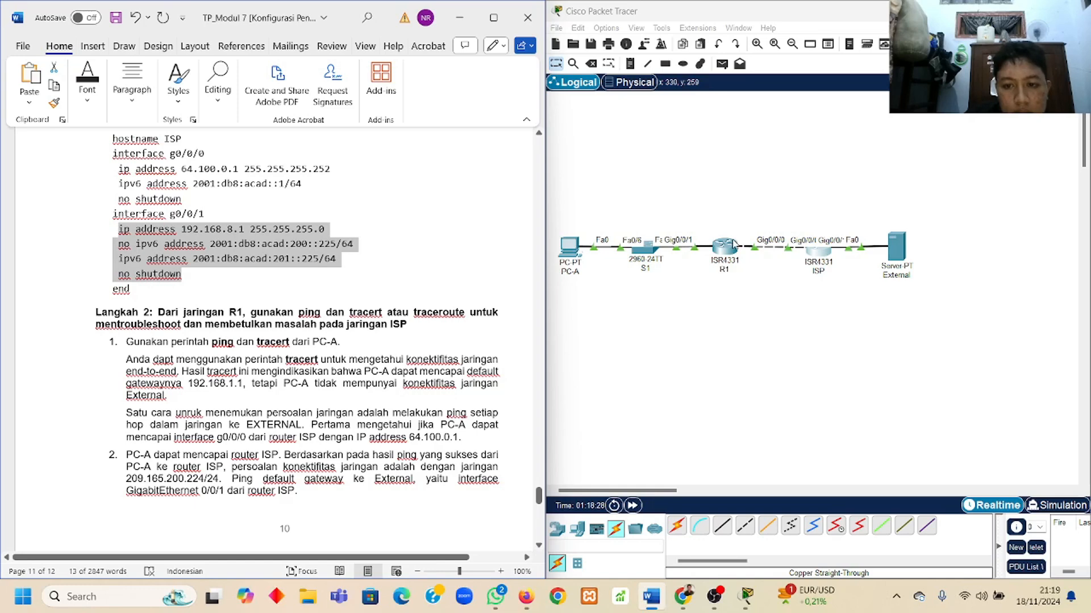
left_click(733, 245)
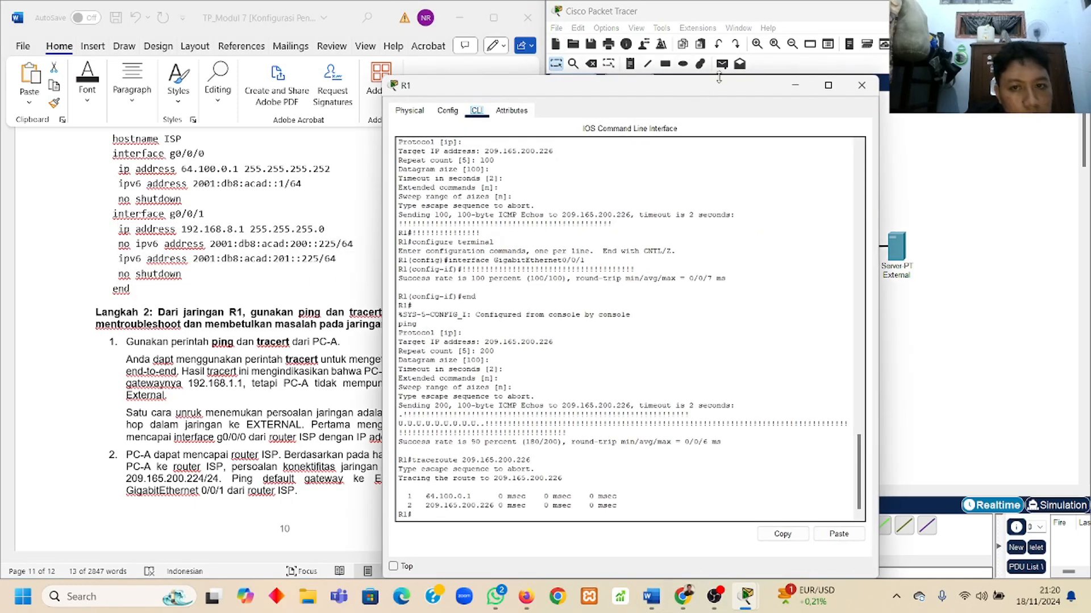
left_click_drag(719, 96, 895, 63)
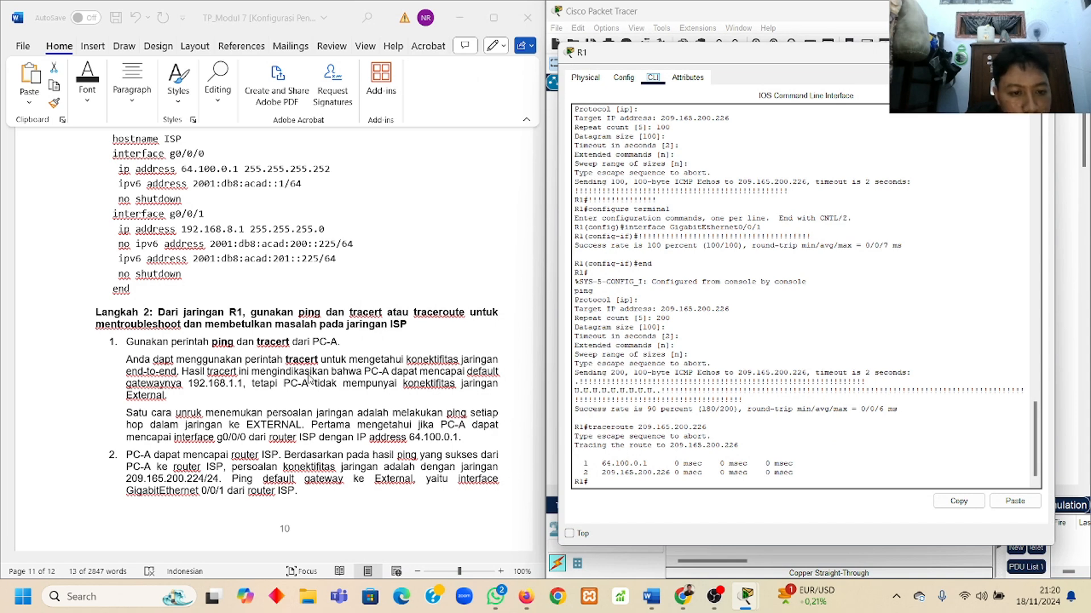
scroll(284, 392, "down", 4)
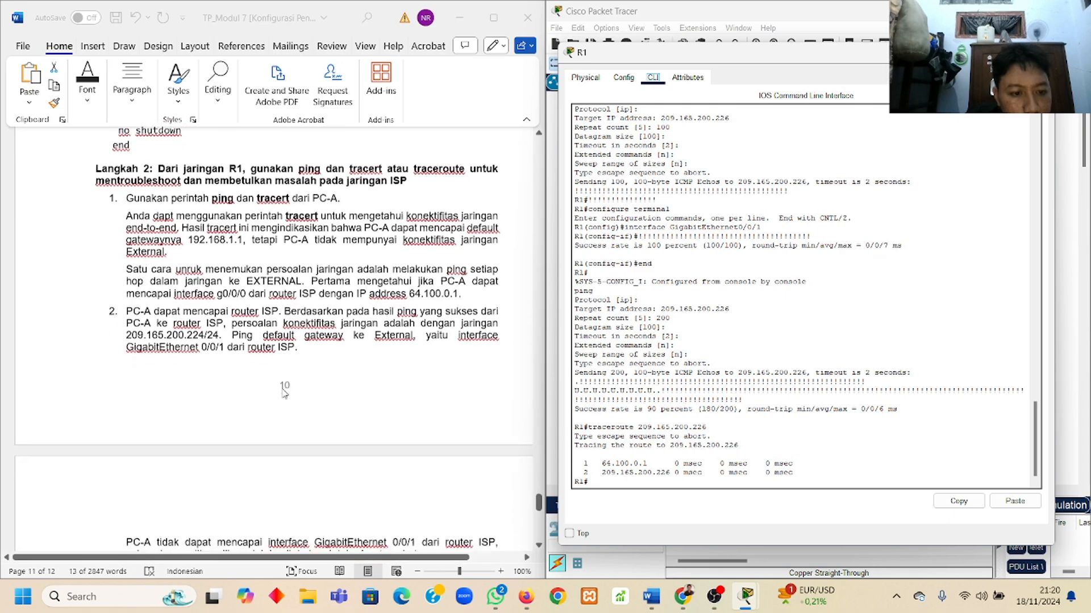
scroll(284, 392, "down", 4)
scroll(284, 392, "up", 3)
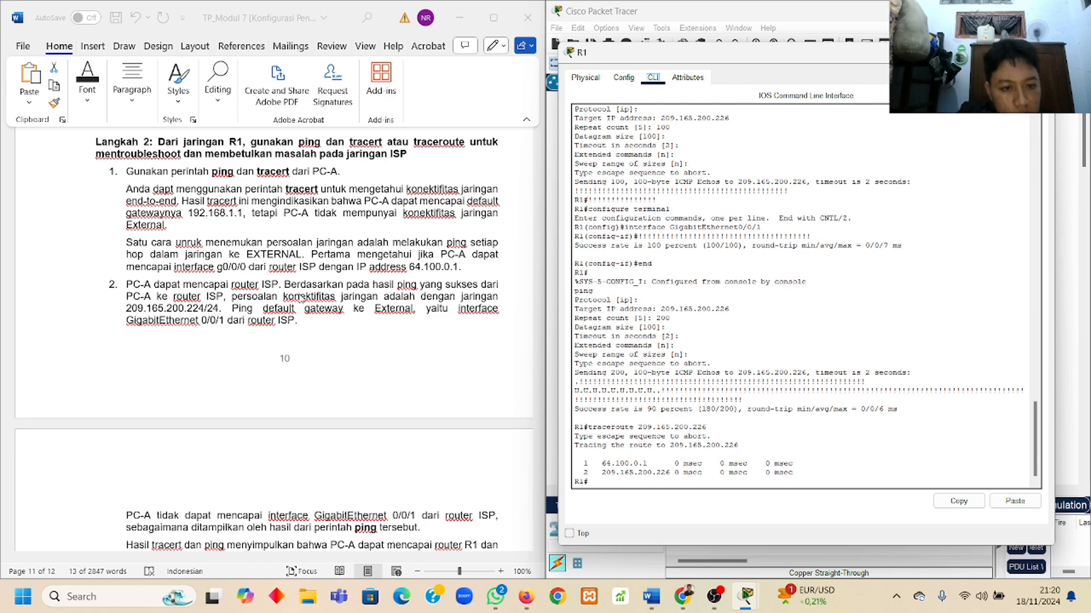
Open PC-A's Command Prompt and move its window clear of the document text
left_click(552, 259)
left_click(570, 249)
left_click(856, 130)
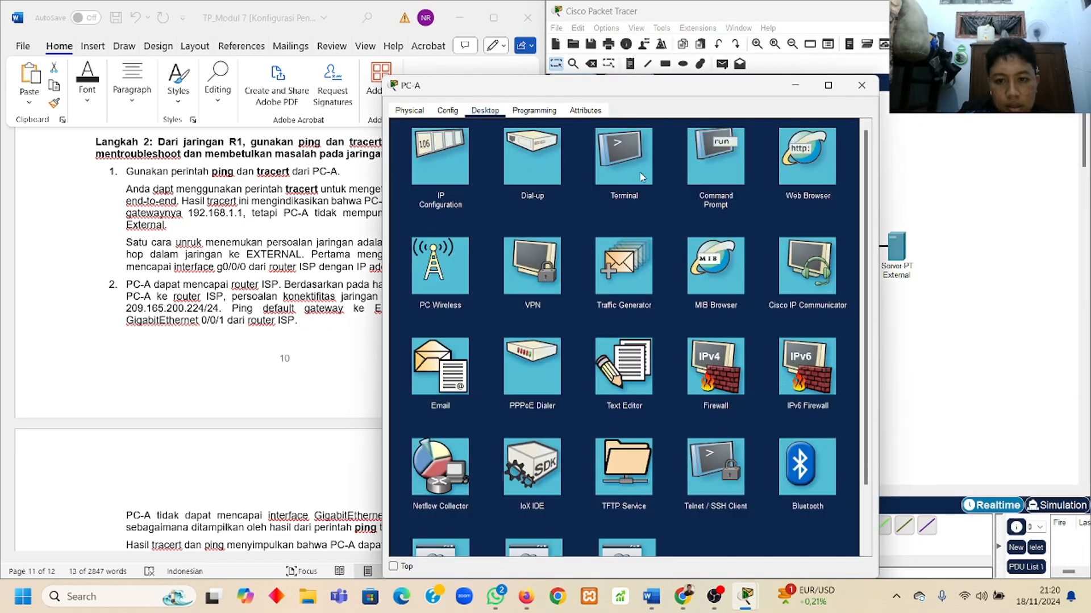
left_click(715, 156)
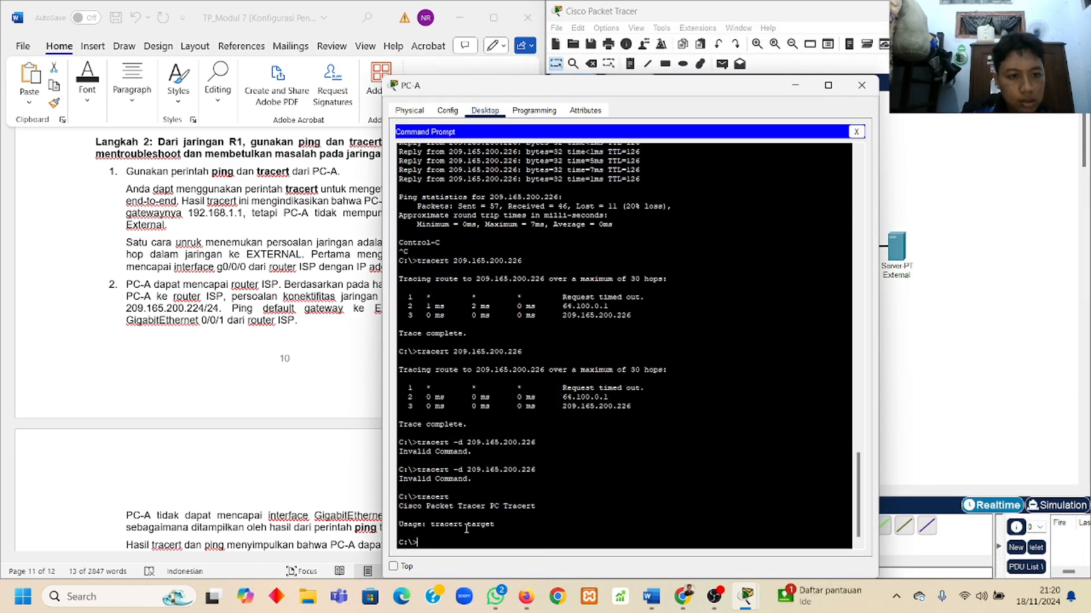
left_click_drag(597, 85, 758, 47)
Run tracert to 64.100.0.1 from PC-A, copying the address from the document's Langkah 2 text
type("tracert")
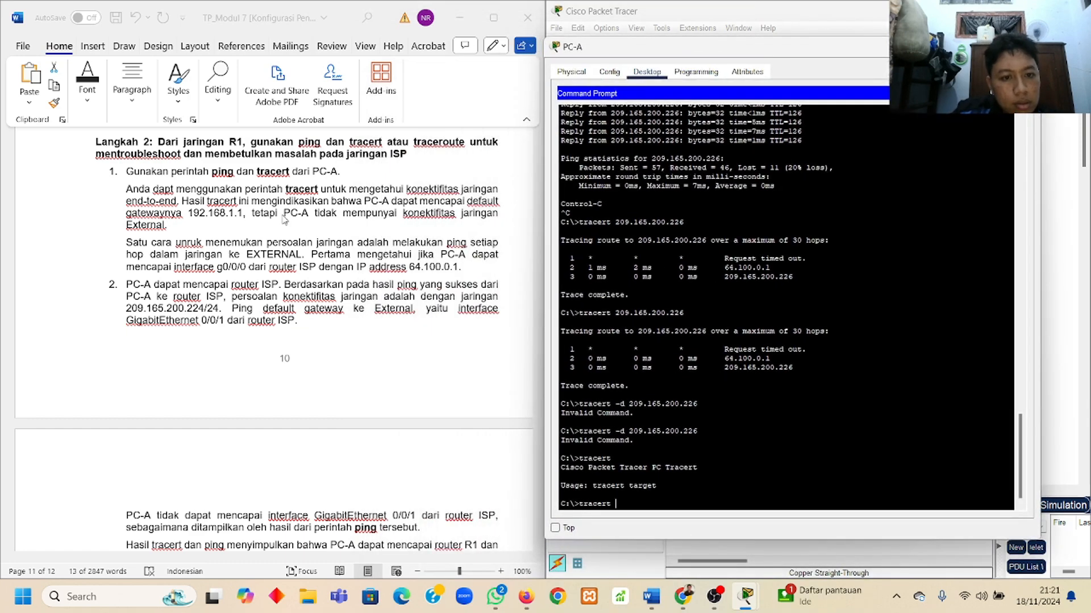
left_click(413, 276)
left_click_drag(410, 267, 459, 267)
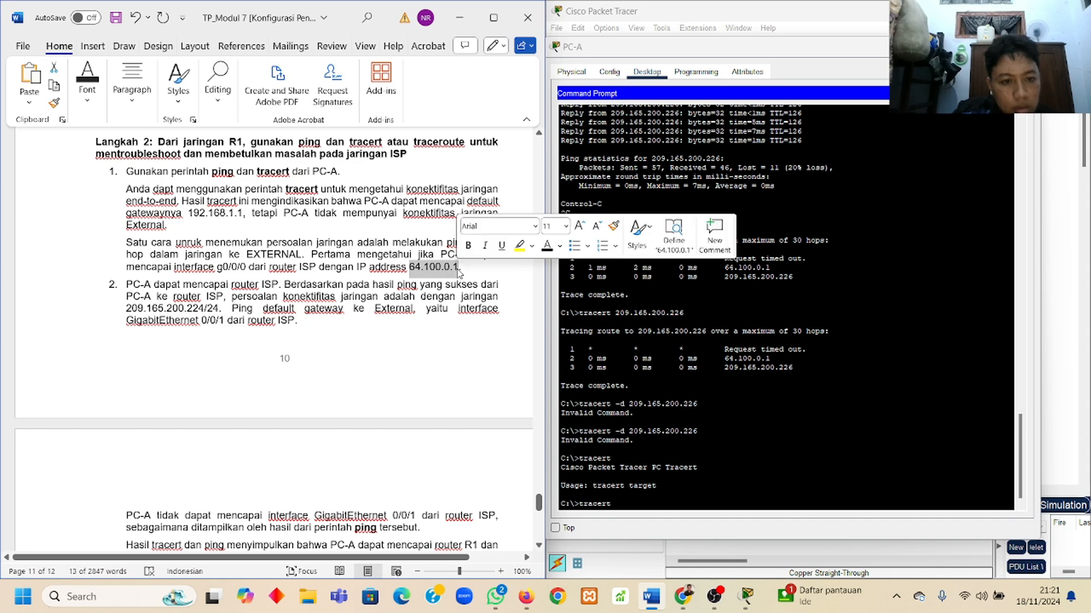
left_click(620, 503)
key("ctrl+v")
key("Return")
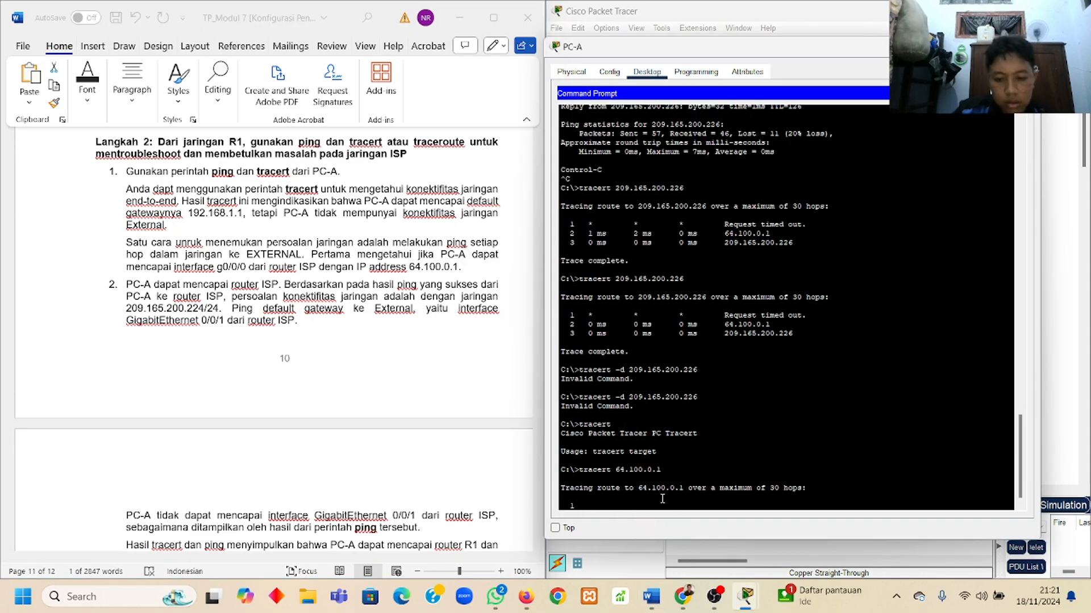
Read Langkah 2's instructions on pinging toward External and review the earlier output in PC-A's Command Prompt
scroll(390, 378, "down", 1)
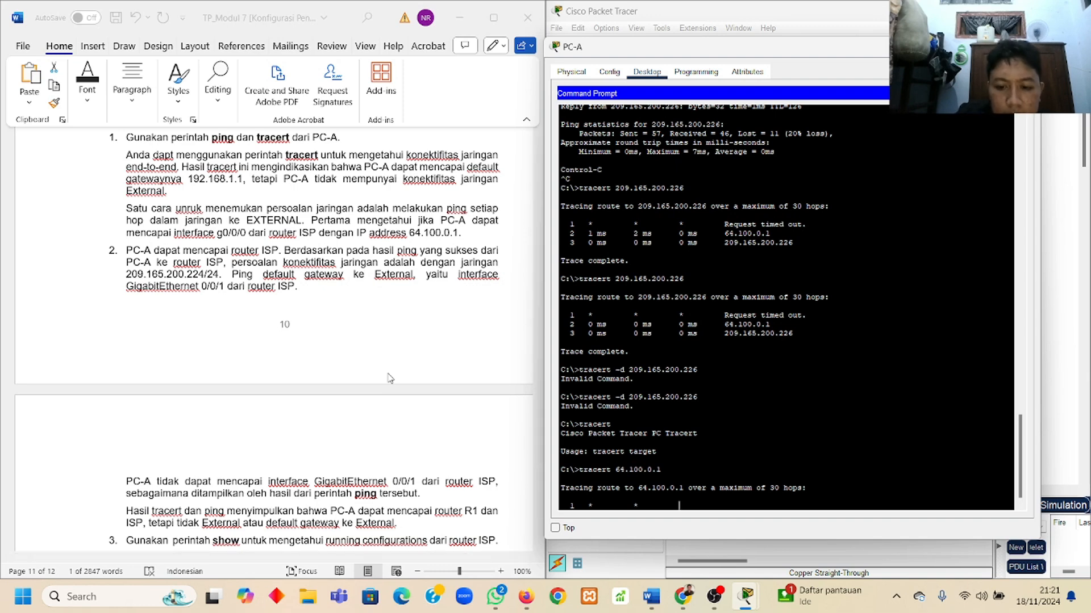
scroll(340, 358, "down", 1)
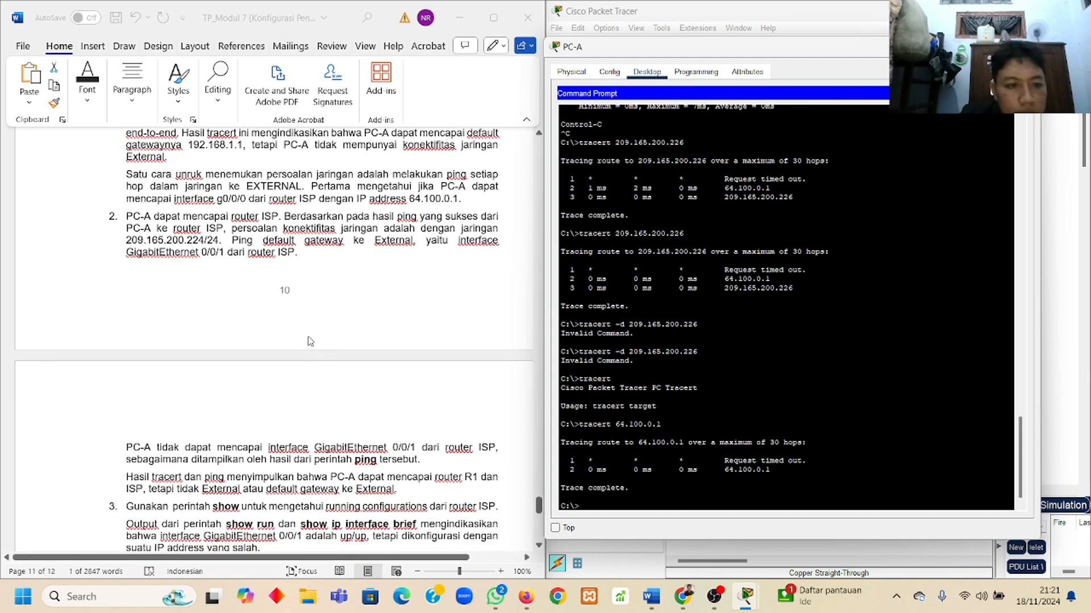
scroll(309, 341, "up", 2)
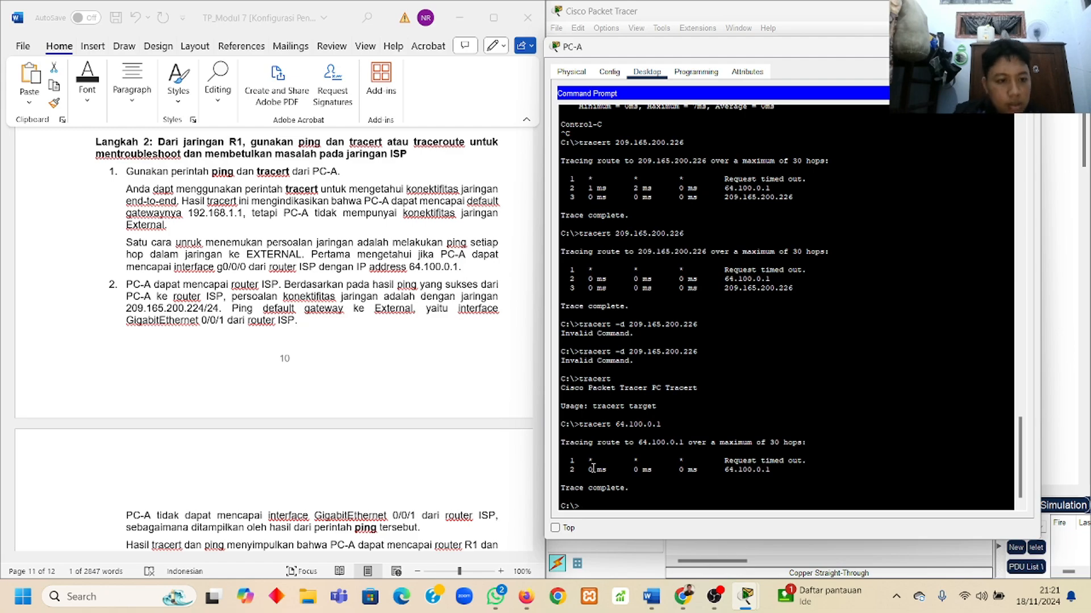
scroll(592, 469, "up", 5)
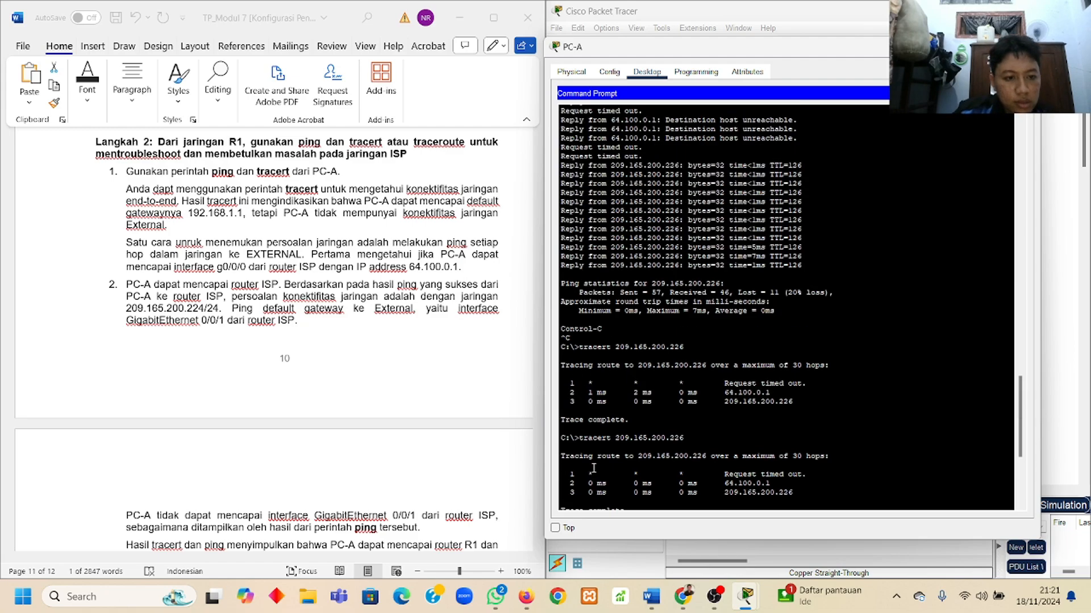
scroll(593, 469, "down", 5)
scroll(402, 399, "up", 5)
Ping External's default gateway 209.165.200.225 from PC-A, copying the address from the document's Tabel Pengalamatan
scroll(402, 400, "up", 15)
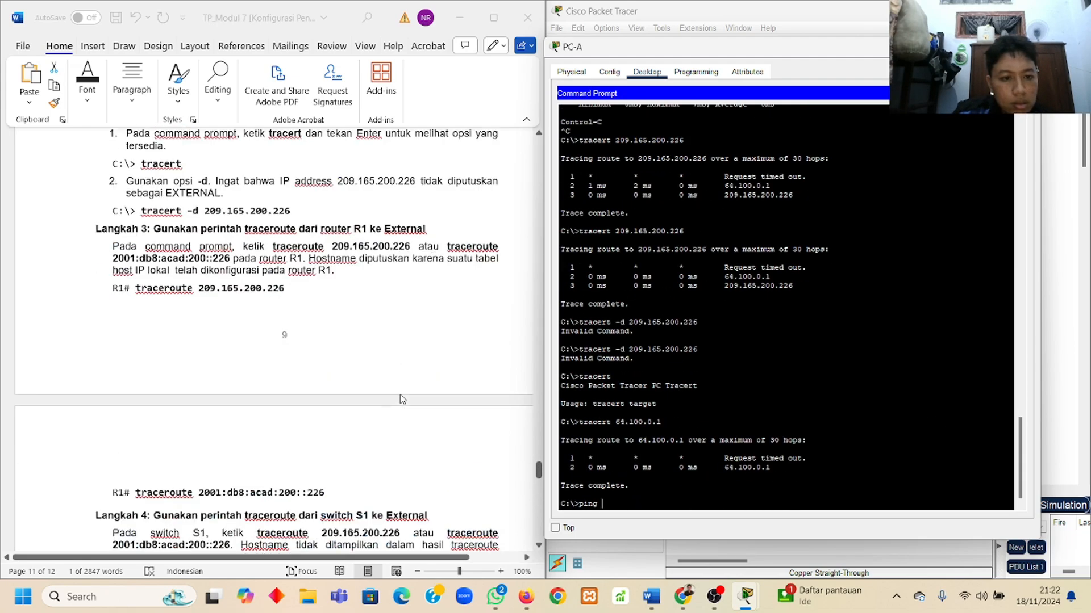
left_click_drag(539, 433, 506, 199)
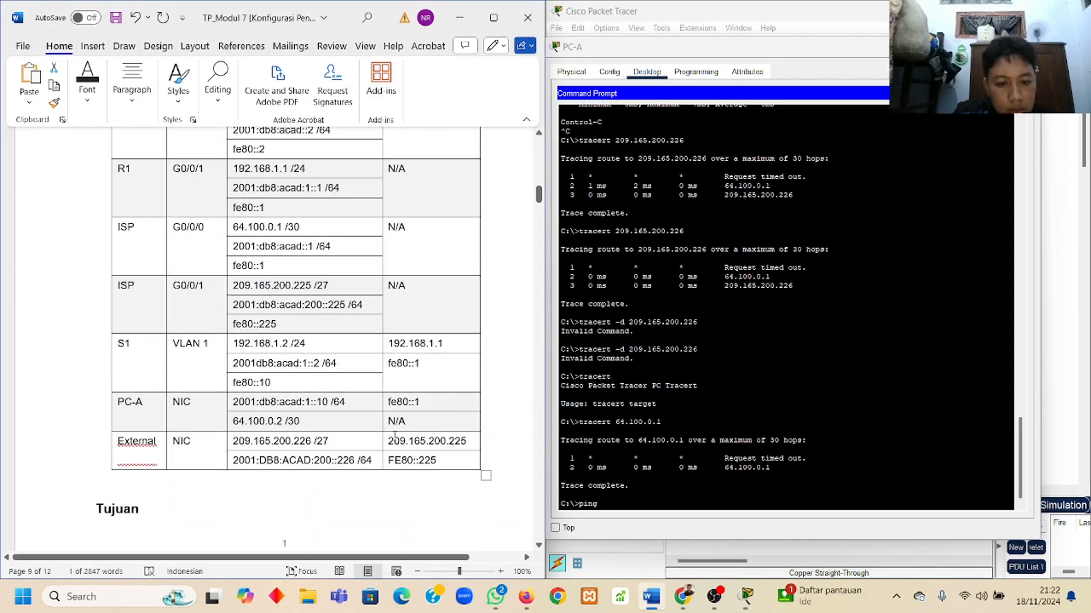
scroll(394, 436, "up", 7)
scroll(391, 436, "down", 6)
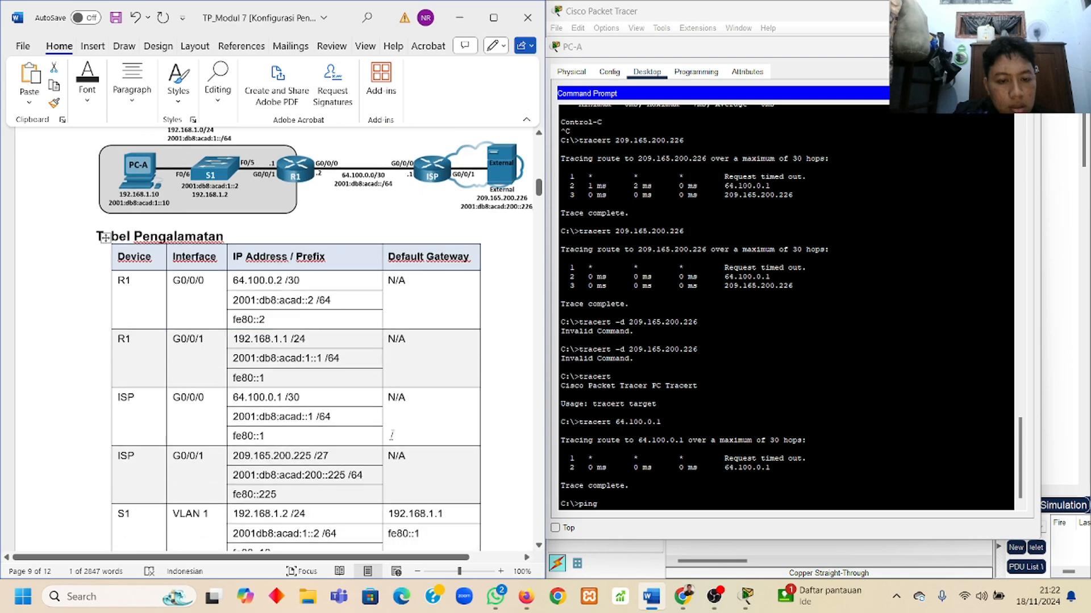
scroll(391, 436, "down", 1)
left_click_drag(388, 441, 466, 441)
key("ctrl+c")
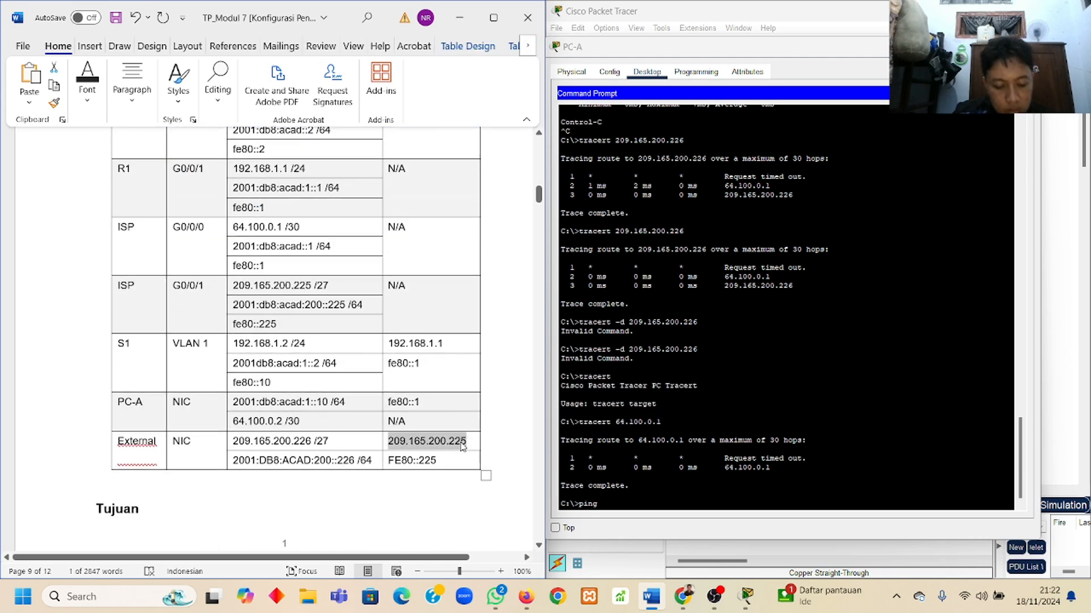
left_click(631, 499)
right_click(622, 501)
left_click(639, 508)
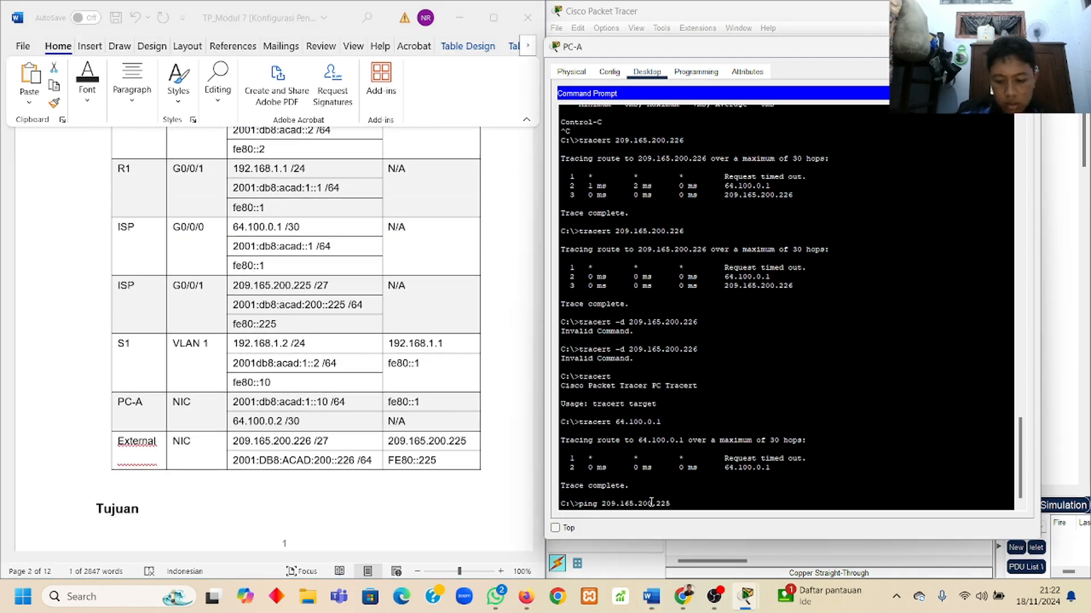
key("Return")
scroll(395, 353, "down", 15)
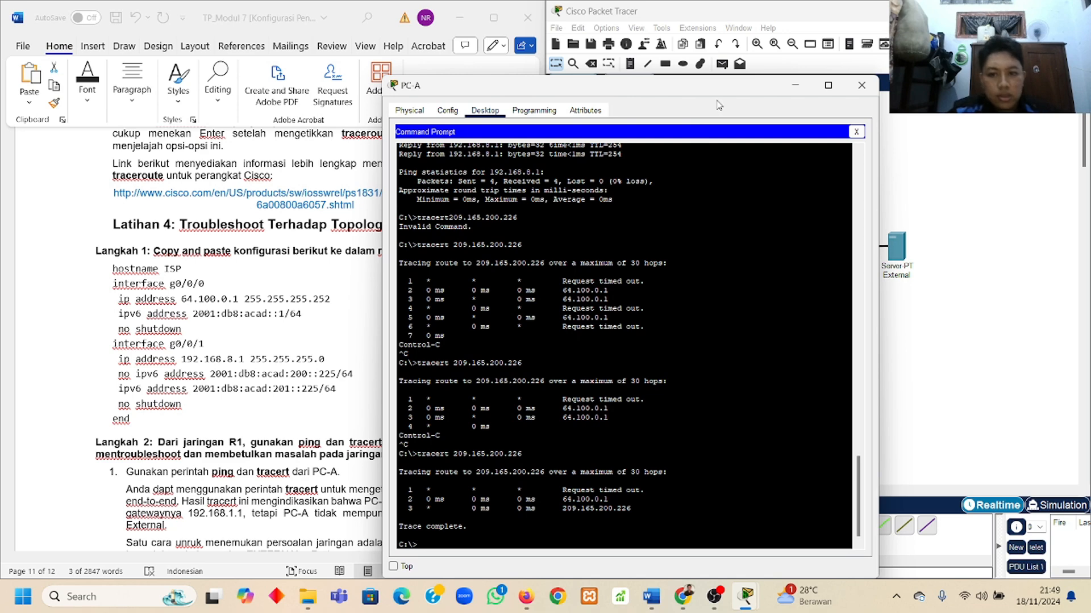
Review the tracert output for 209.165.200.226 in PC-A's Command Prompt, and put its window away
left_click(794, 86)
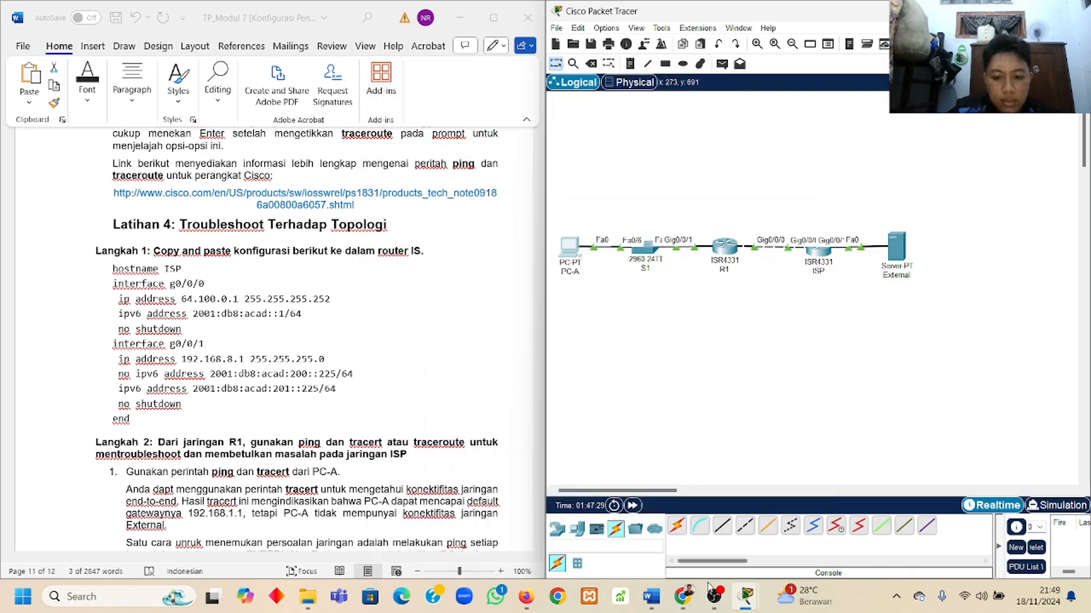
mouse_move(747, 599)
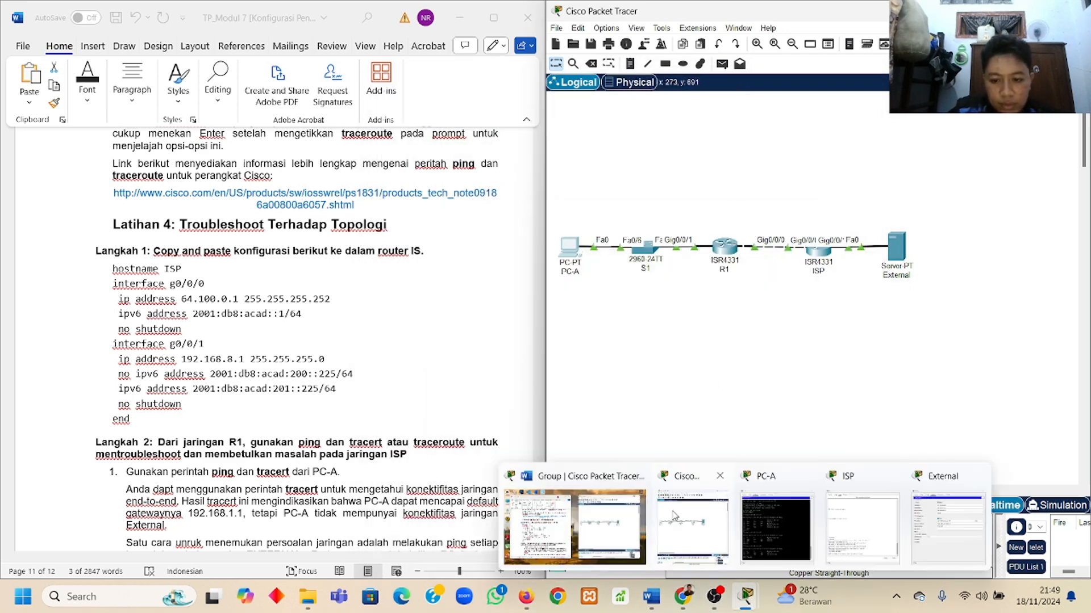
left_click(776, 529)
key("Return")
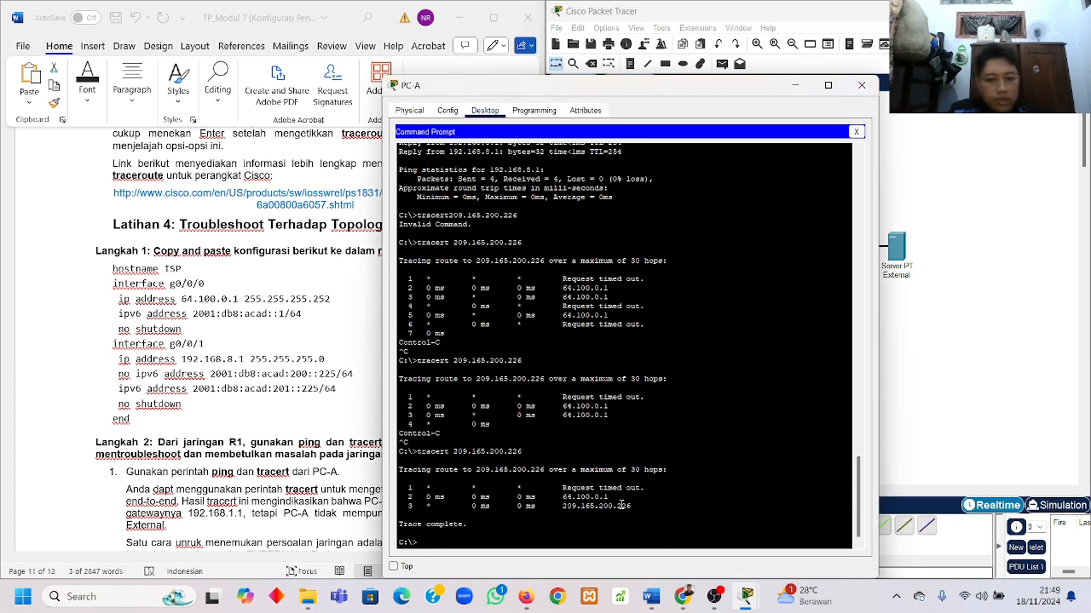
scroll(622, 505, "up", 1)
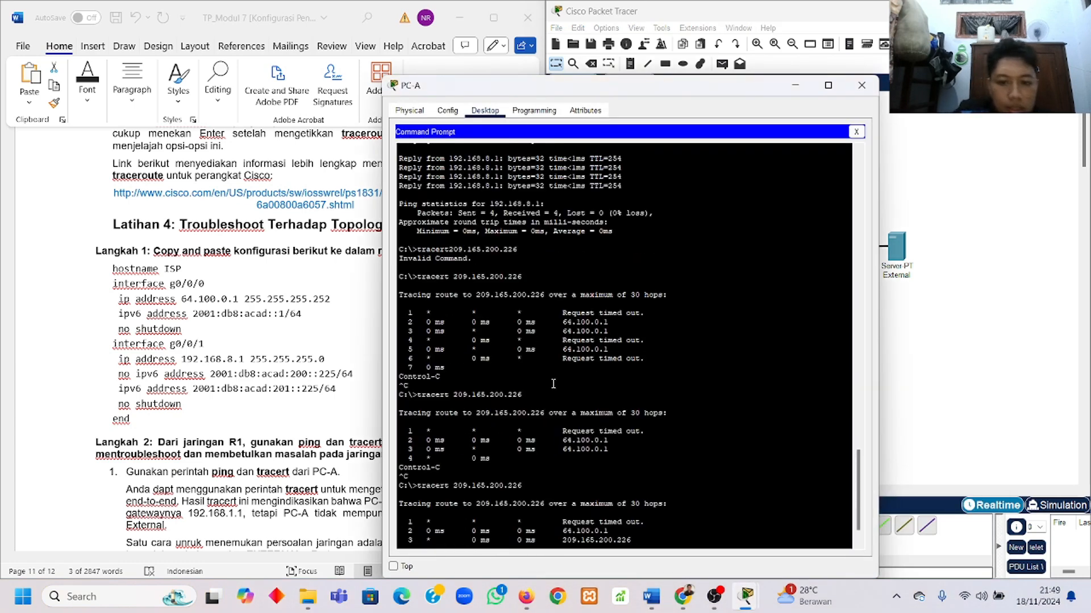
left_click(795, 85)
Examine the IPv4 and IPv6 address lines for interface g0/0/1 in Langkah 1's ISP configuration
left_click(121, 376)
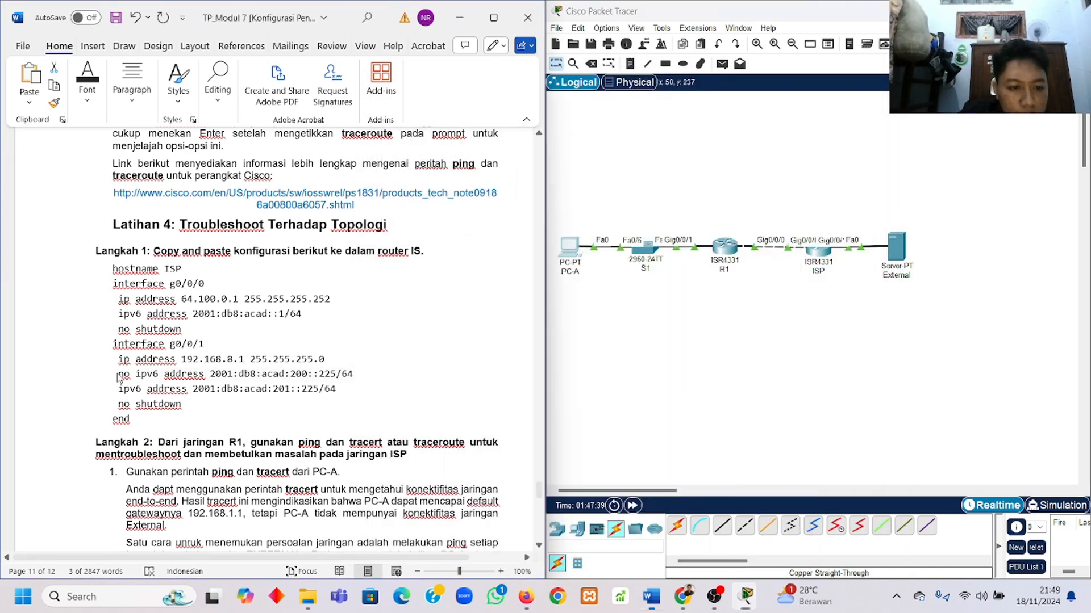
left_click(325, 389)
left_click_drag(343, 389, 113, 362)
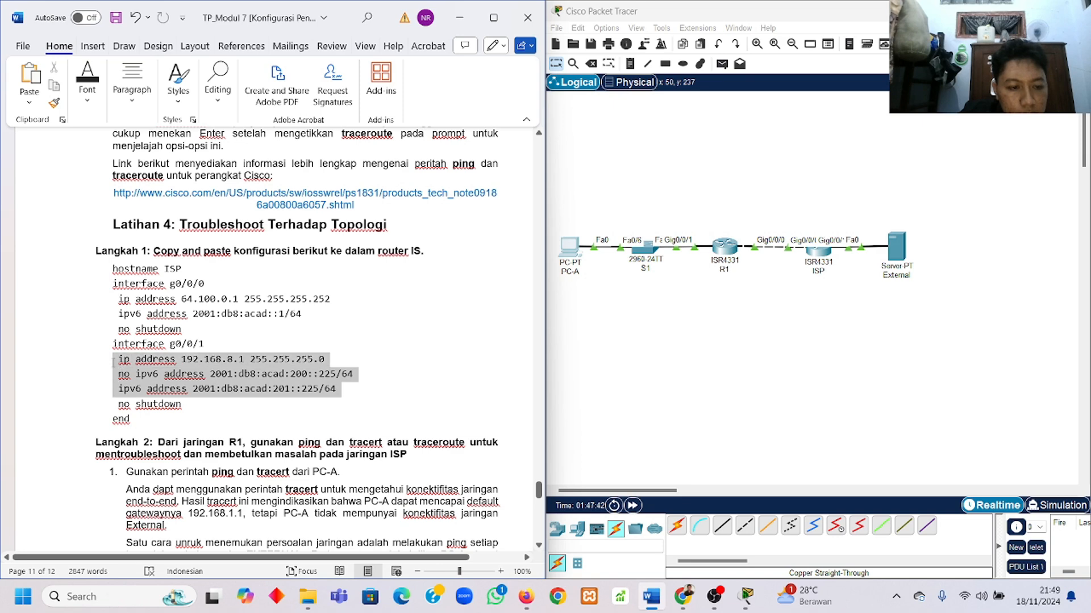
left_click(147, 359)
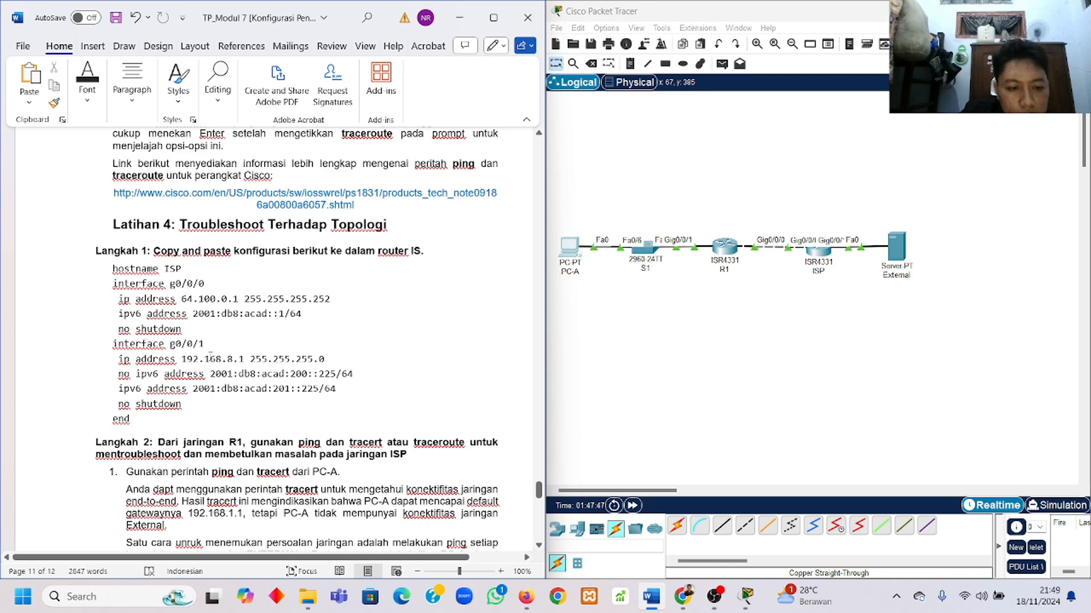
Check the IPv4 default gateway in External's IP configuration, and put the window away
left_click(896, 247)
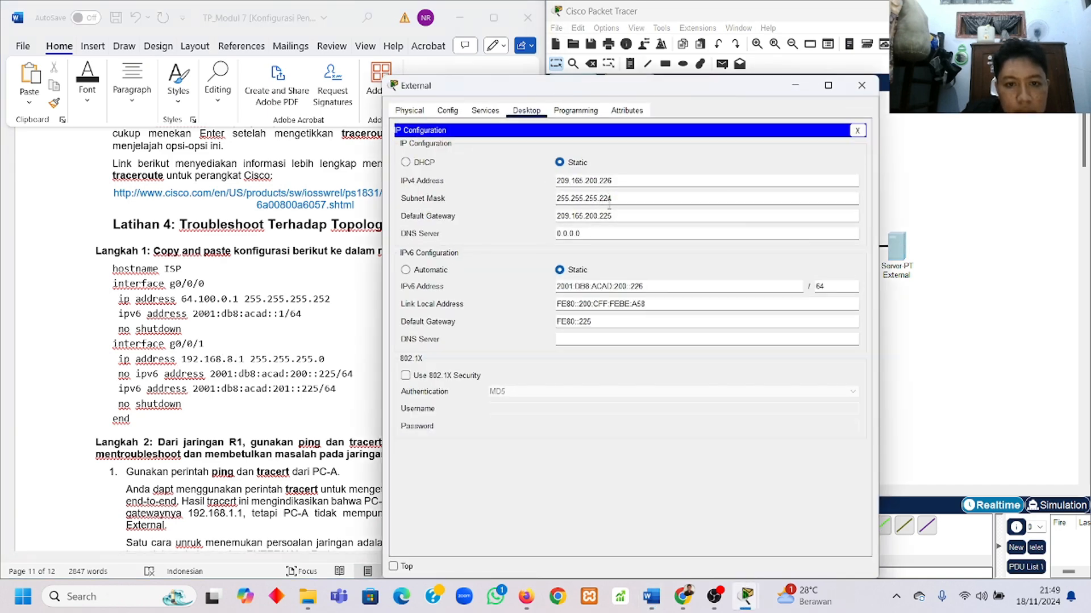
left_click_drag(611, 216, 598, 216)
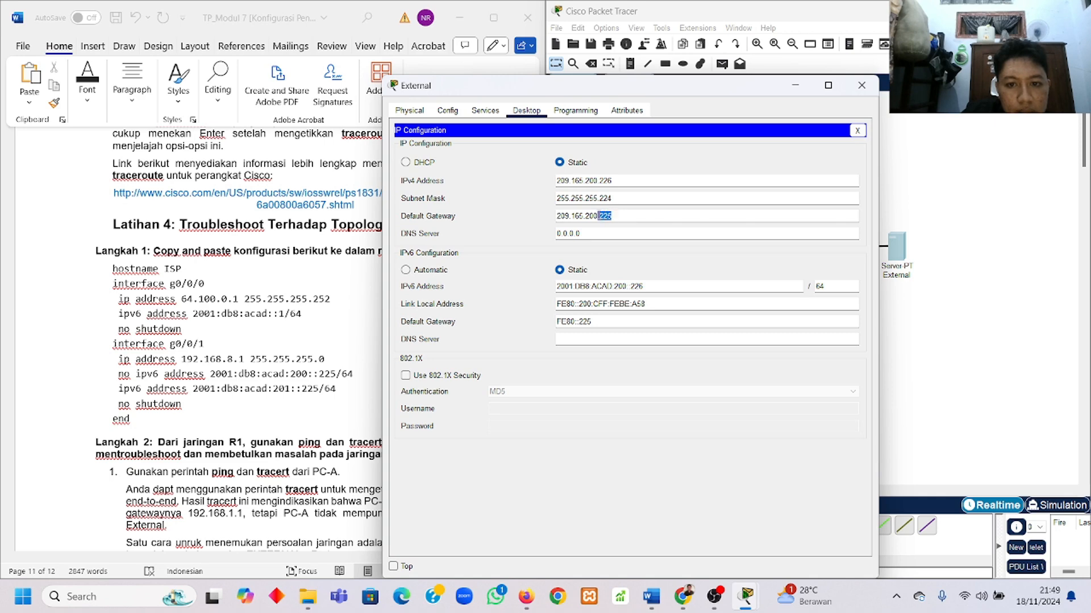
left_click(786, 214)
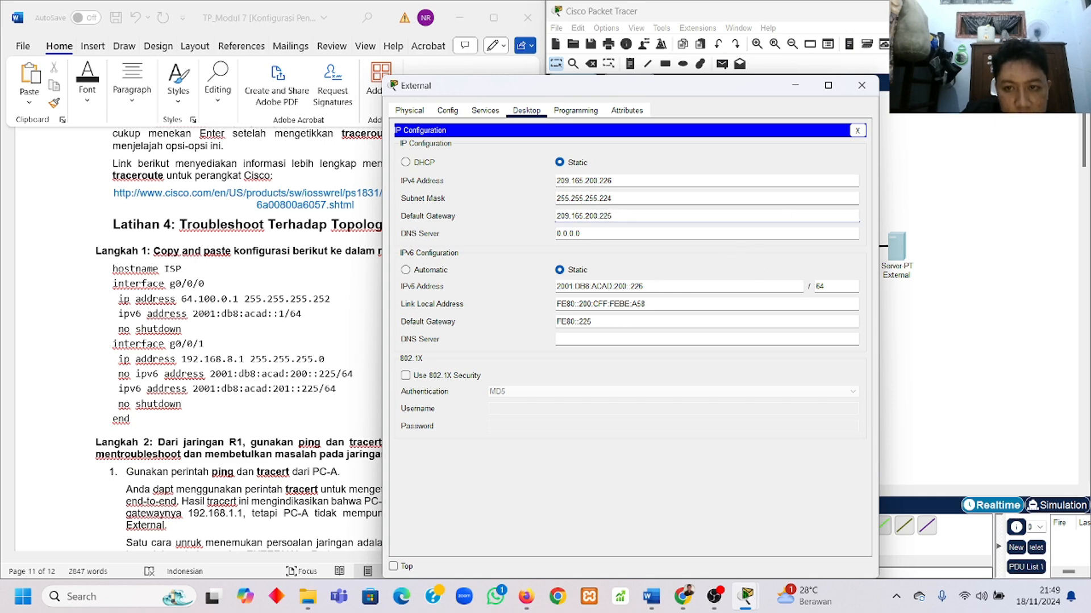
left_click(795, 85)
Review the g0/0/1 addressing commands in ISP's command line and the last tracert in PC-A's Command Prompt
mouse_move(745, 609)
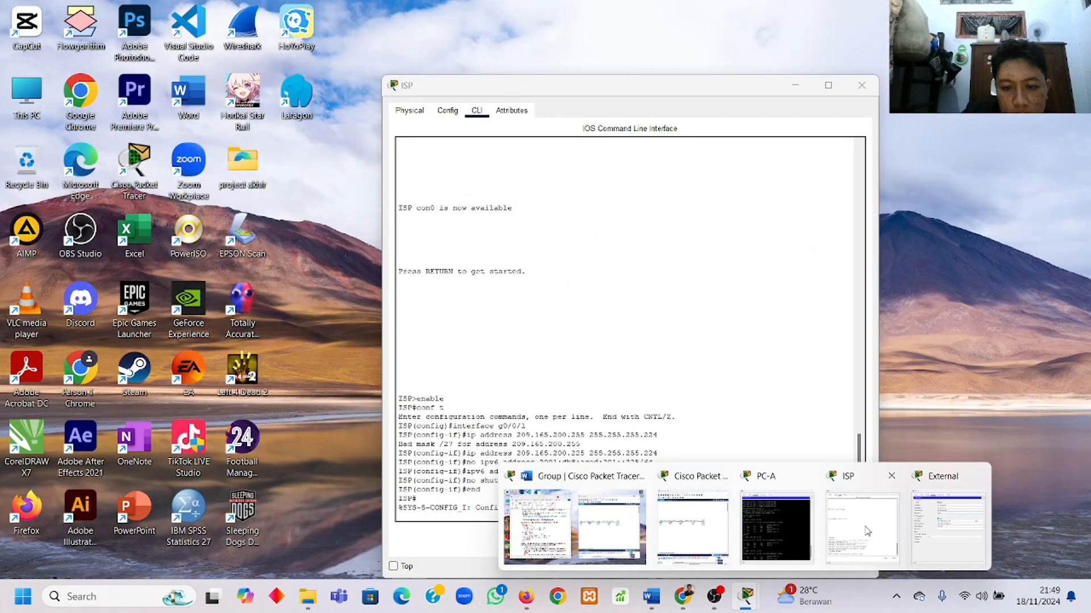
left_click(864, 528)
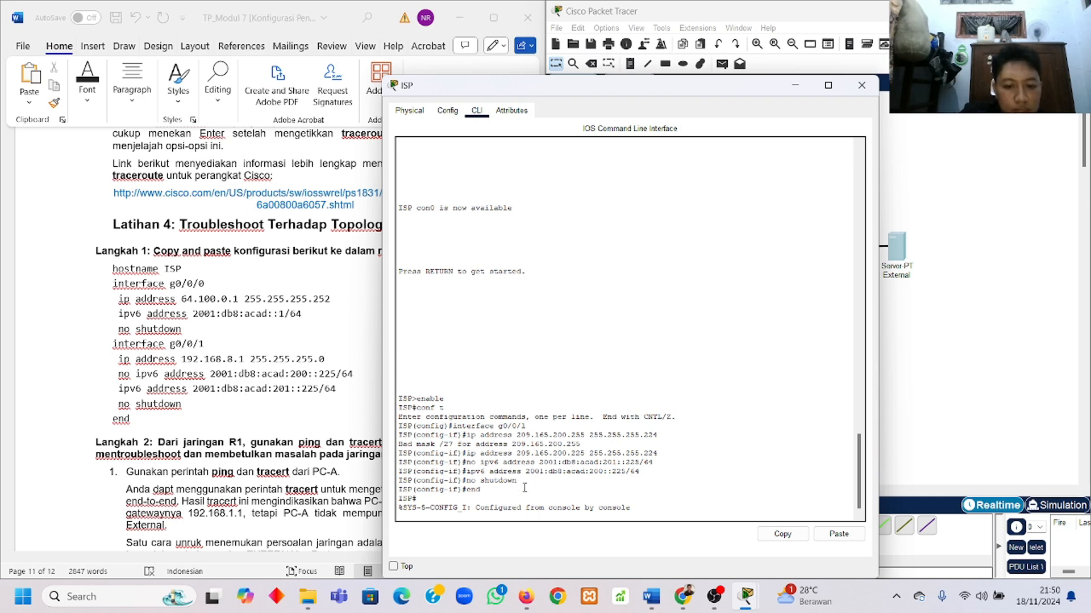
left_click(795, 85)
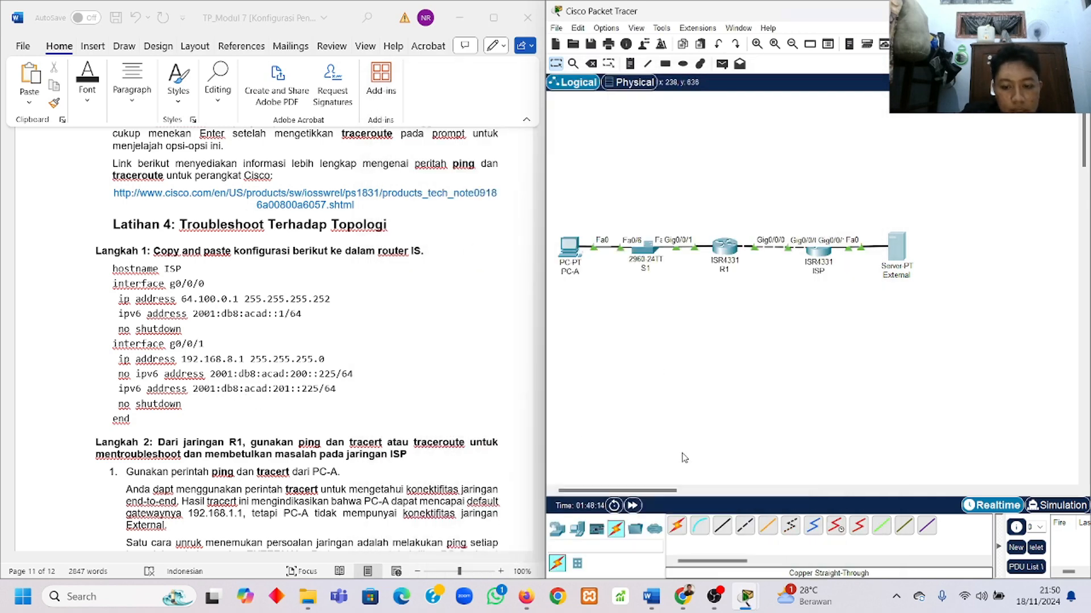
mouse_move(746, 596)
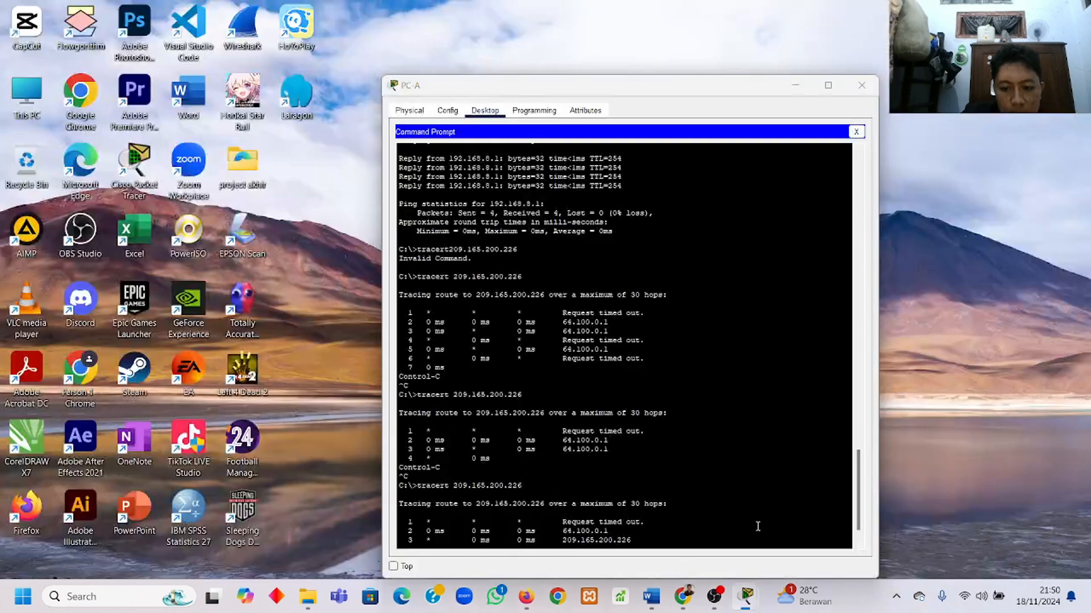
left_click(751, 521)
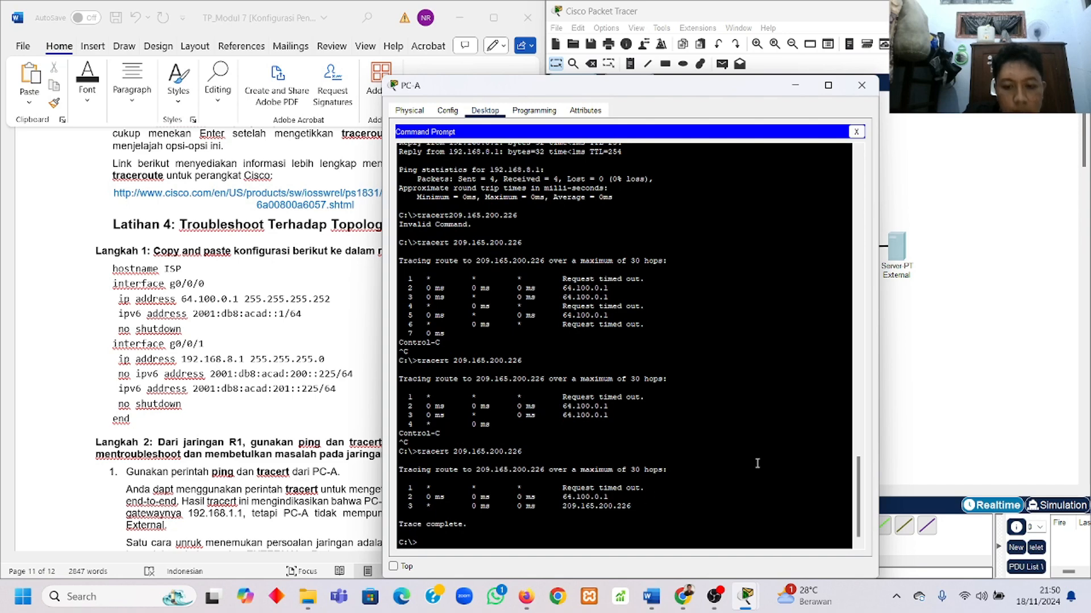
left_click(862, 85)
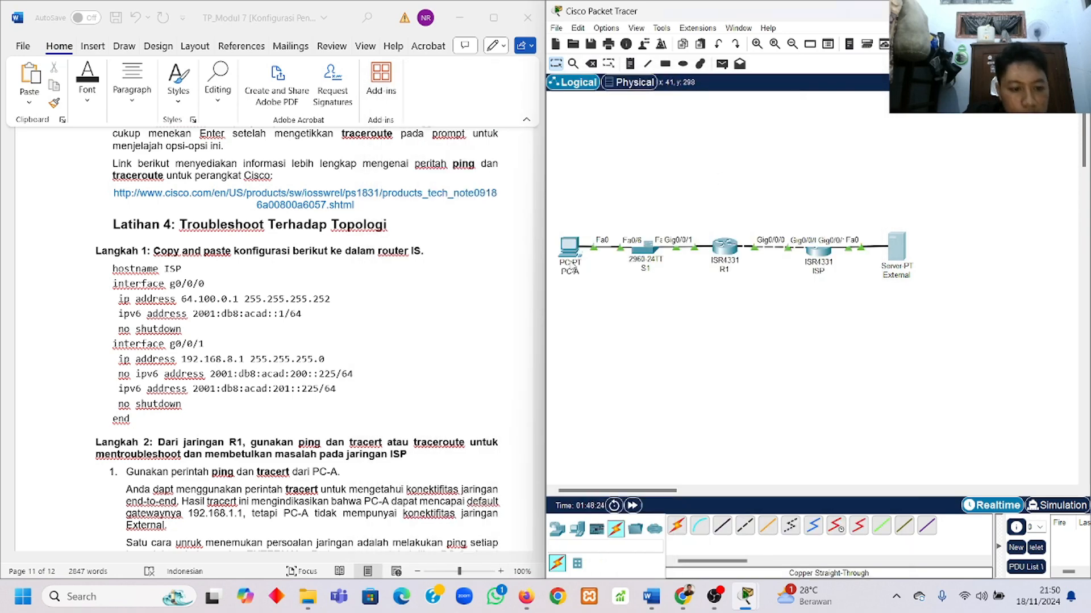
Read the remaining Langkah 2 instructions, including the IPv6 repeat, and the Pertanyaan questions in the document
scroll(571, 268, "down", 1)
scroll(431, 286, "down", 5)
scroll(431, 285, "up", 2)
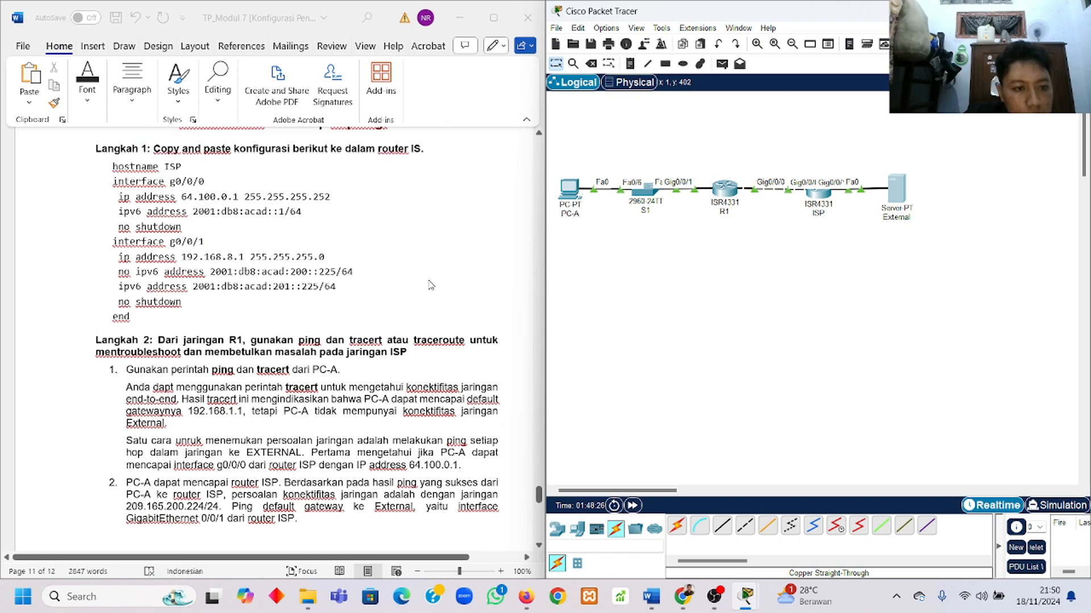
scroll(431, 285, "down", 10)
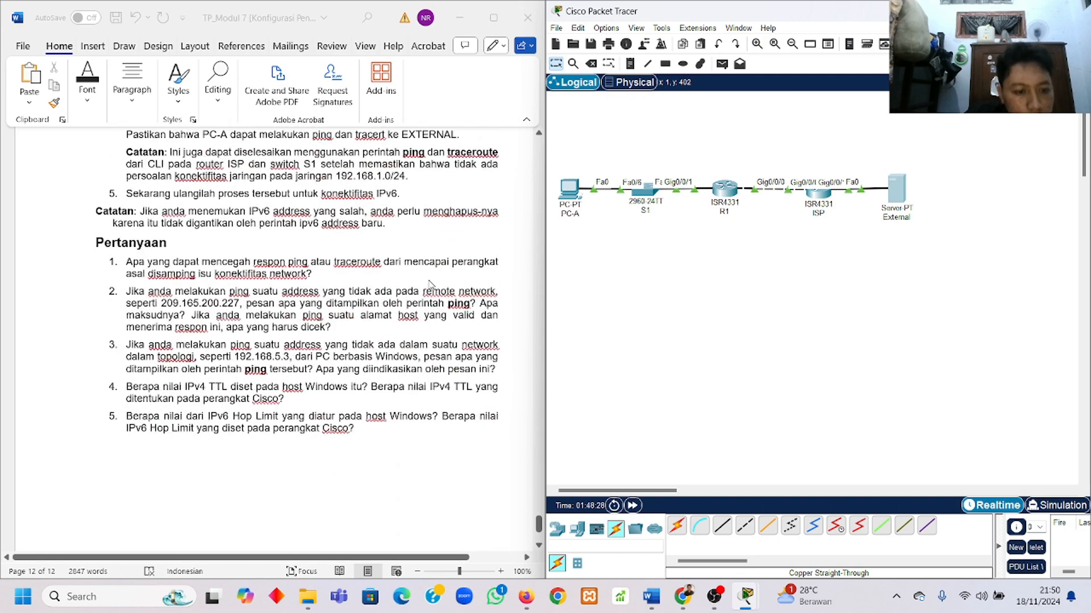
scroll(430, 284, "down", 2)
scroll(420, 284, "up", 4)
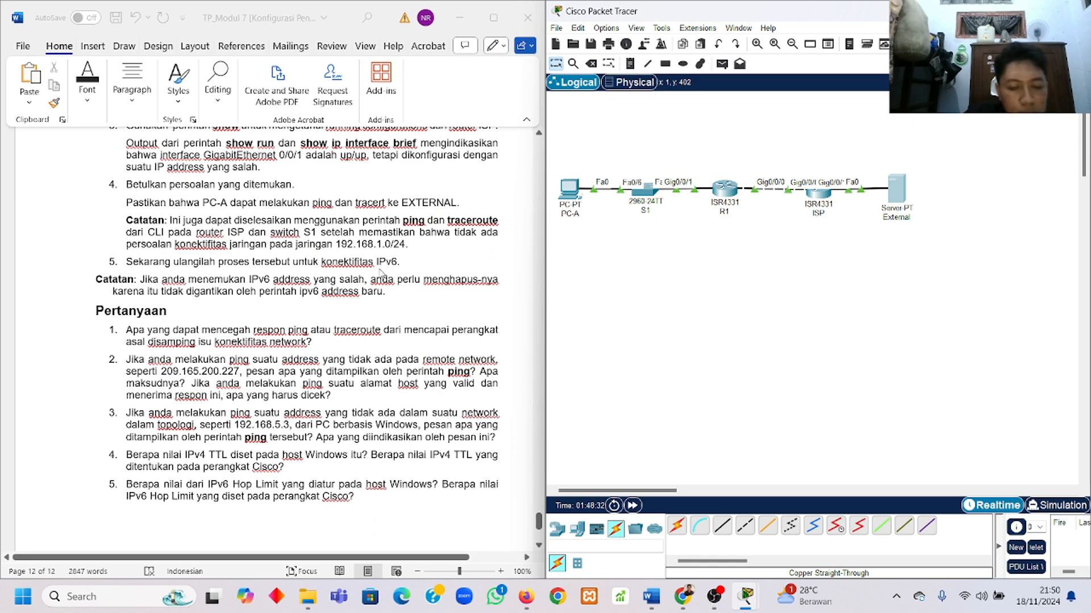
scroll(420, 274, "up", 3)
Bring back PC-A's Command Prompt and copy External's IPv6 address from the document's ping results table
mouse_move(745, 598)
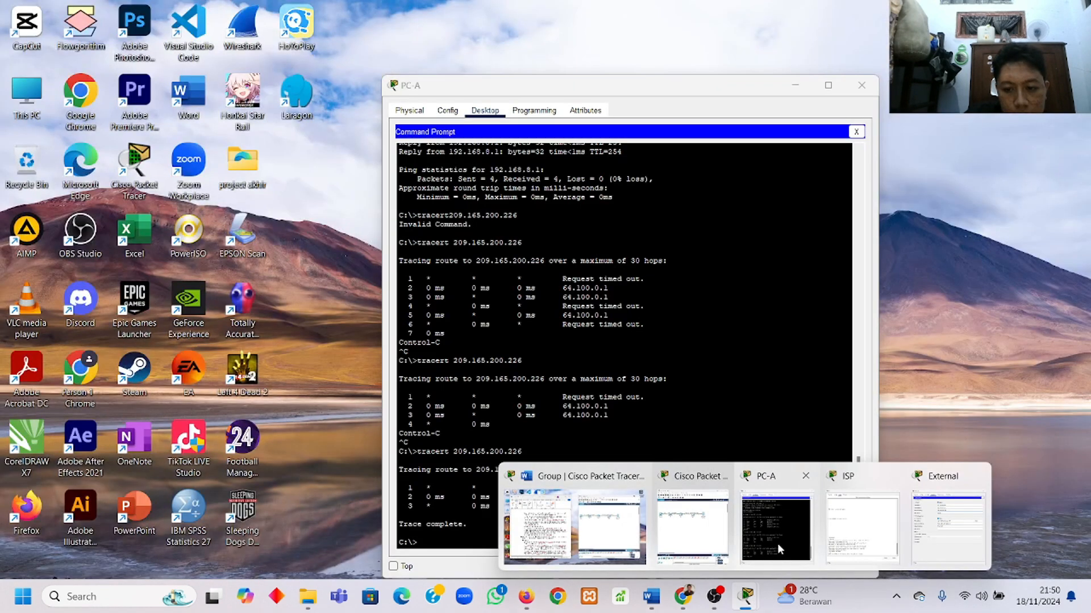
left_click(776, 549)
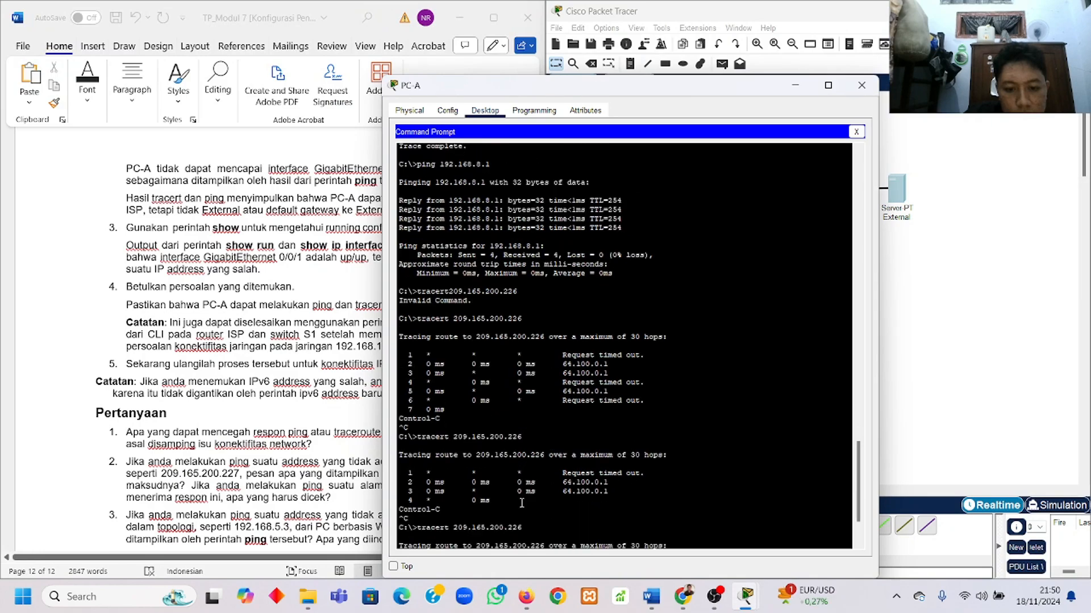
scroll(186, 356, "up", 15)
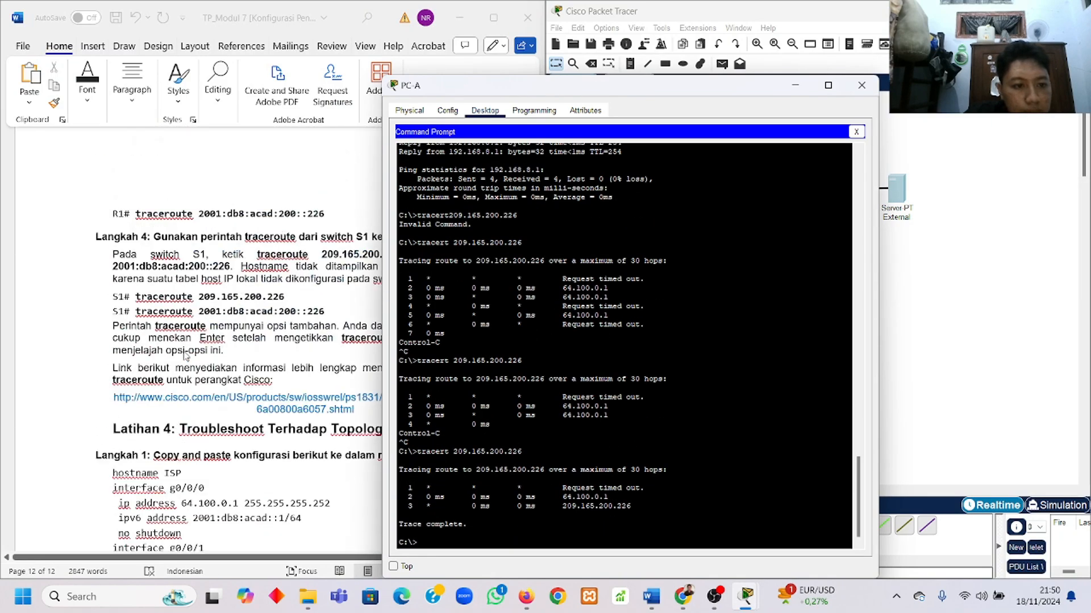
scroll(185, 357, "up", 20)
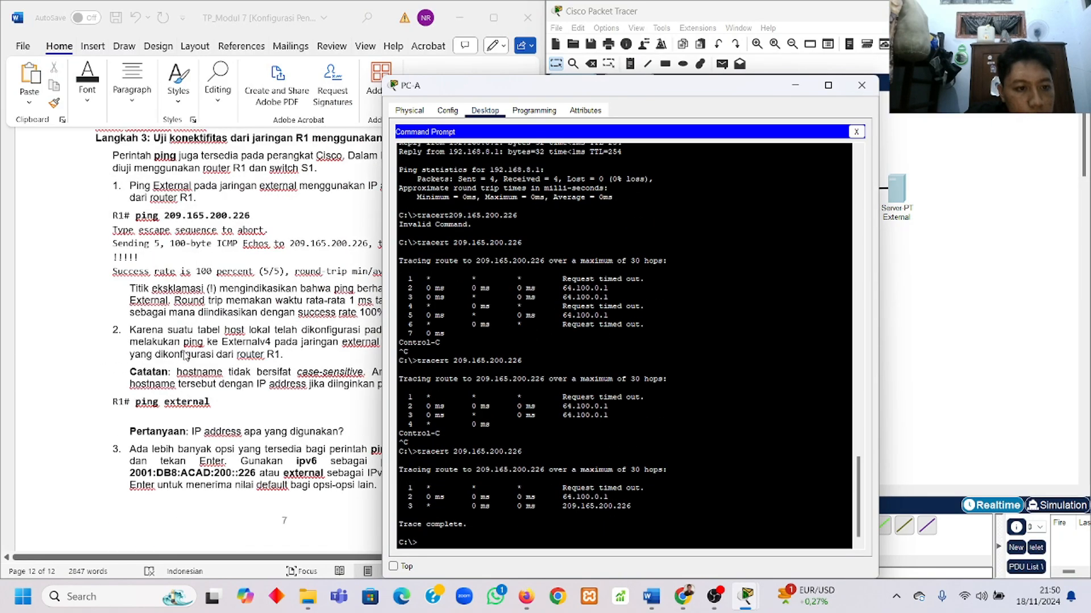
scroll(185, 356, "up", 15)
left_click_drag(103, 350, 211, 352)
key("ctrl+c")
Run tracert to 2001:DB8:ACAD:200::226 from PC-A's Command Prompt, with its window clear of the document text
left_click(621, 386)
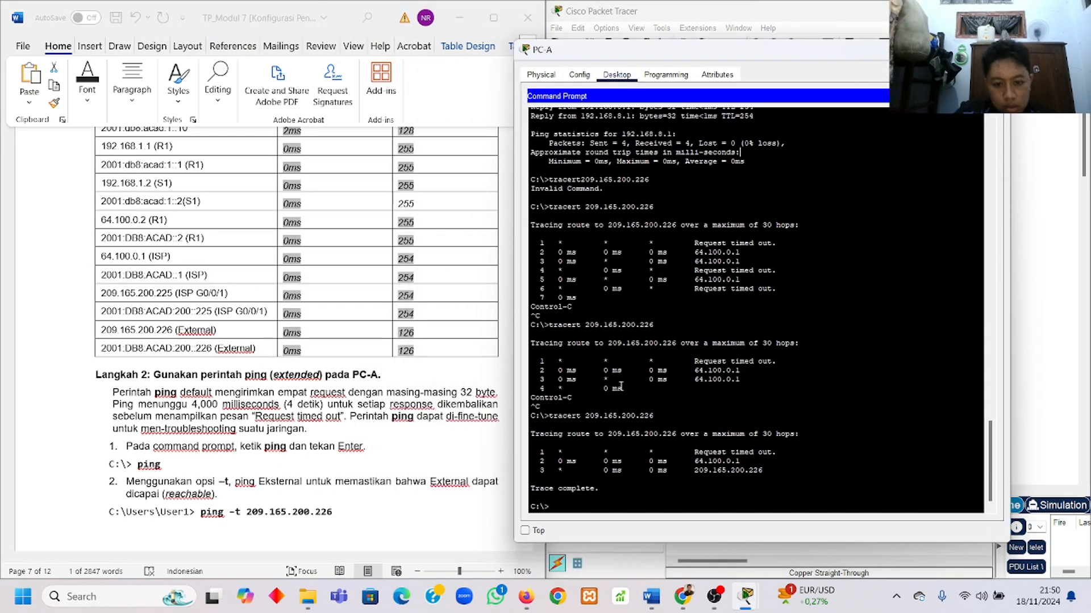
left_click(601, 507)
type("tracer")
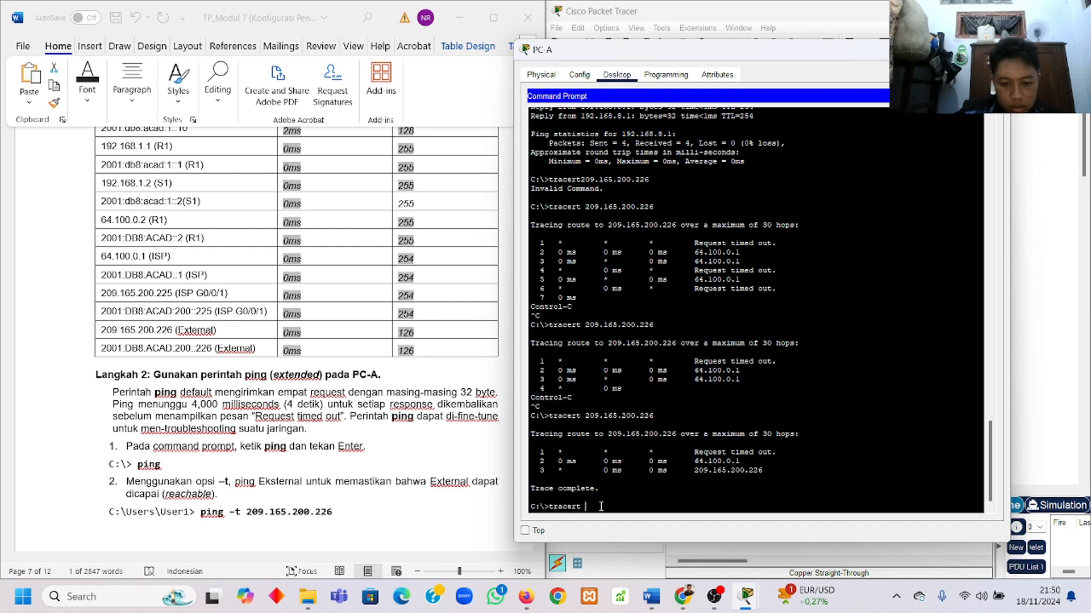
type("t")
right_click(601, 506)
left_click(625, 527)
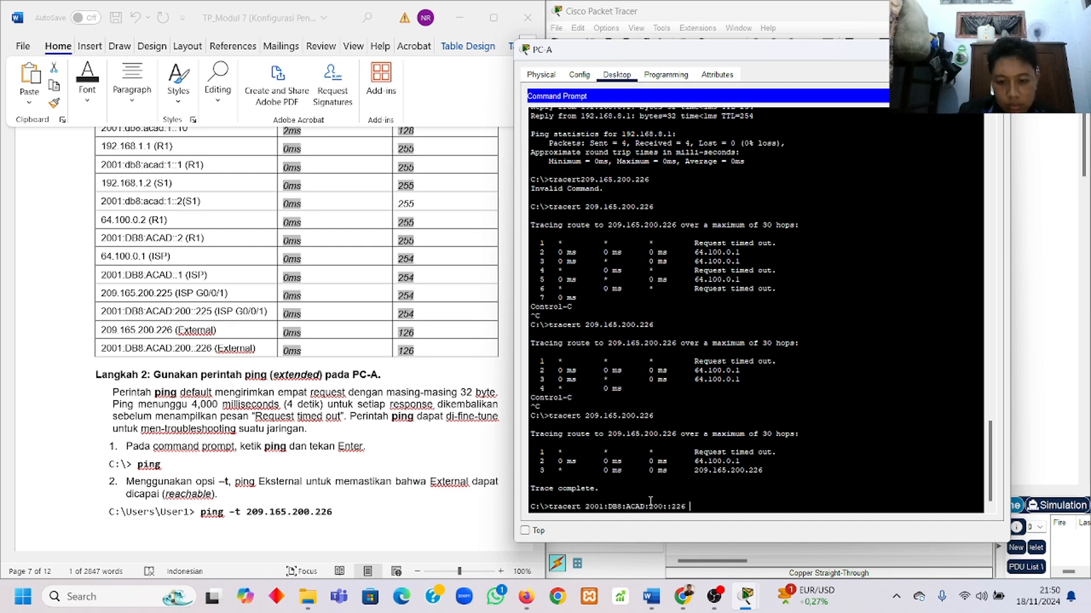
key("Return")
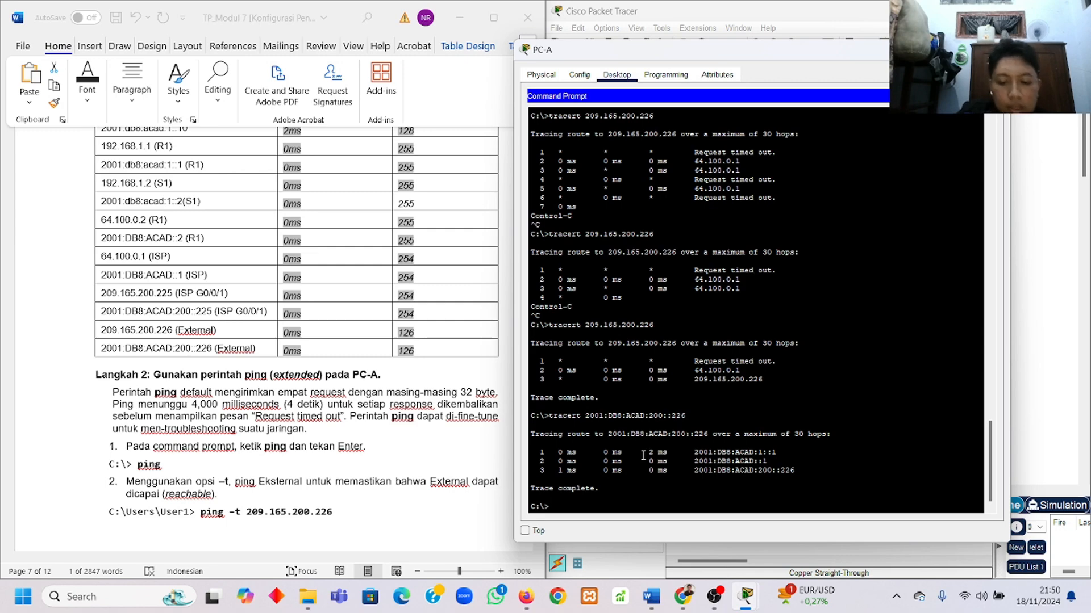
Close PC-A's Command Prompt and its device window, returning to the topology
left_click(989, 96)
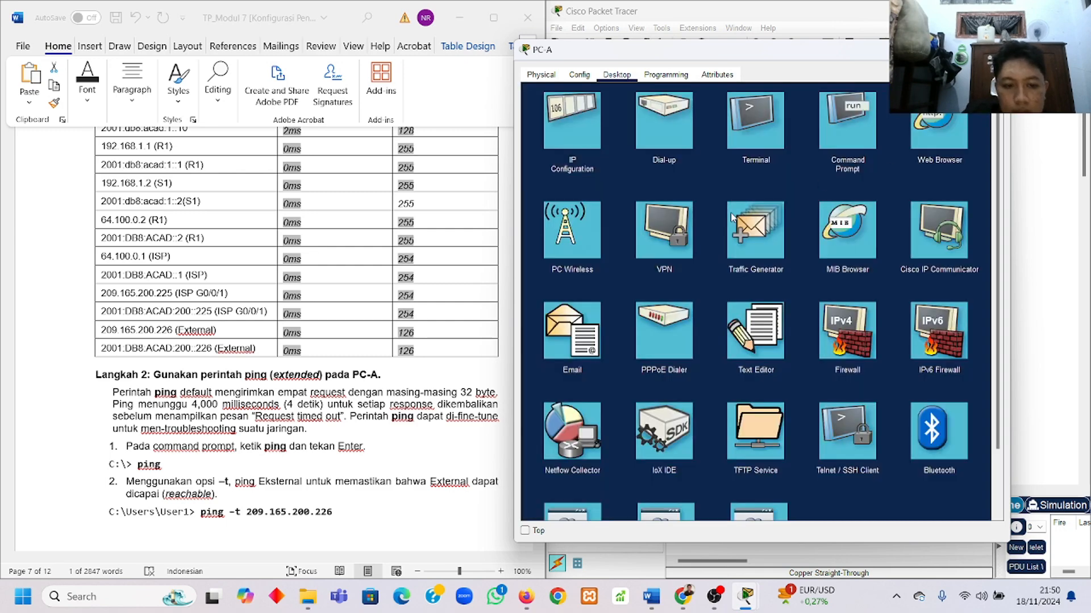
scroll(381, 300, "down", 13)
left_click(993, 49)
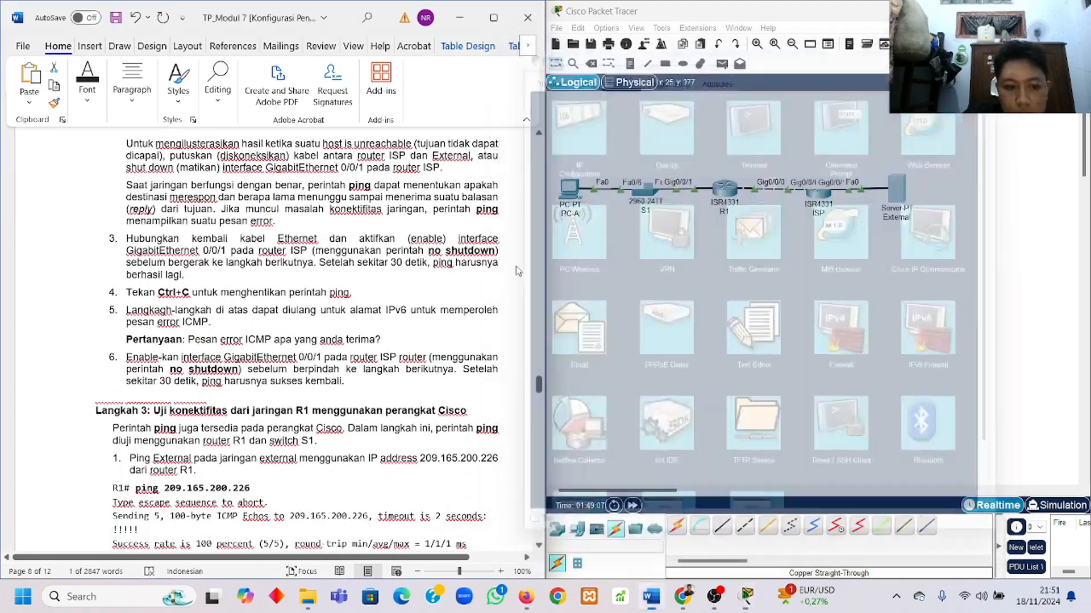
Go to the closing Pertanyaan section of the document and read its questions, marking the example address 209.165.200.227 in question 2
scroll(339, 336, "down", 5)
scroll(339, 341, "down", 15)
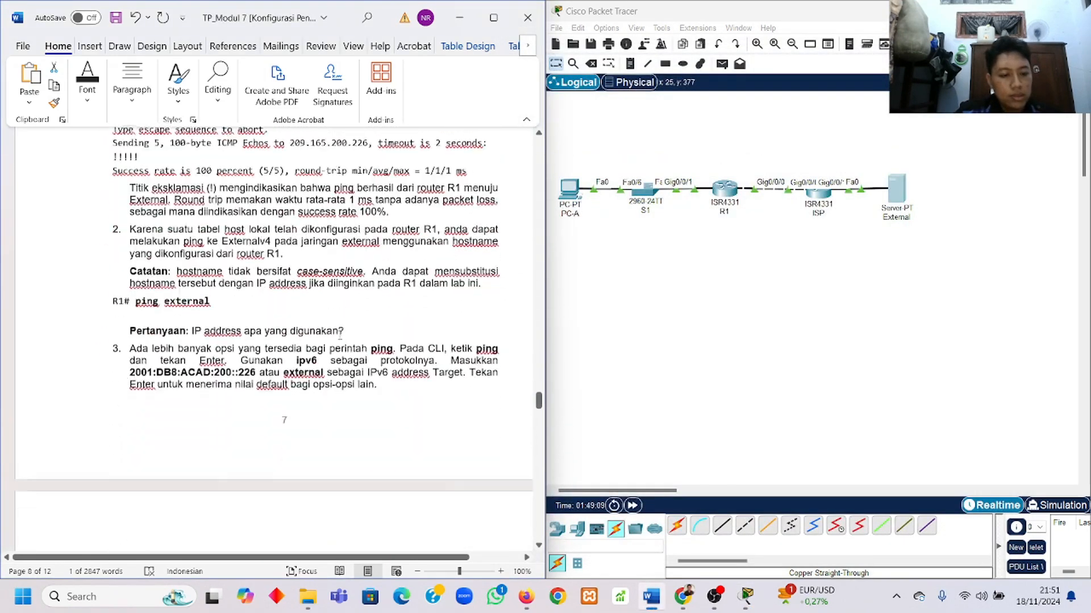
scroll(282, 341, "down", 15)
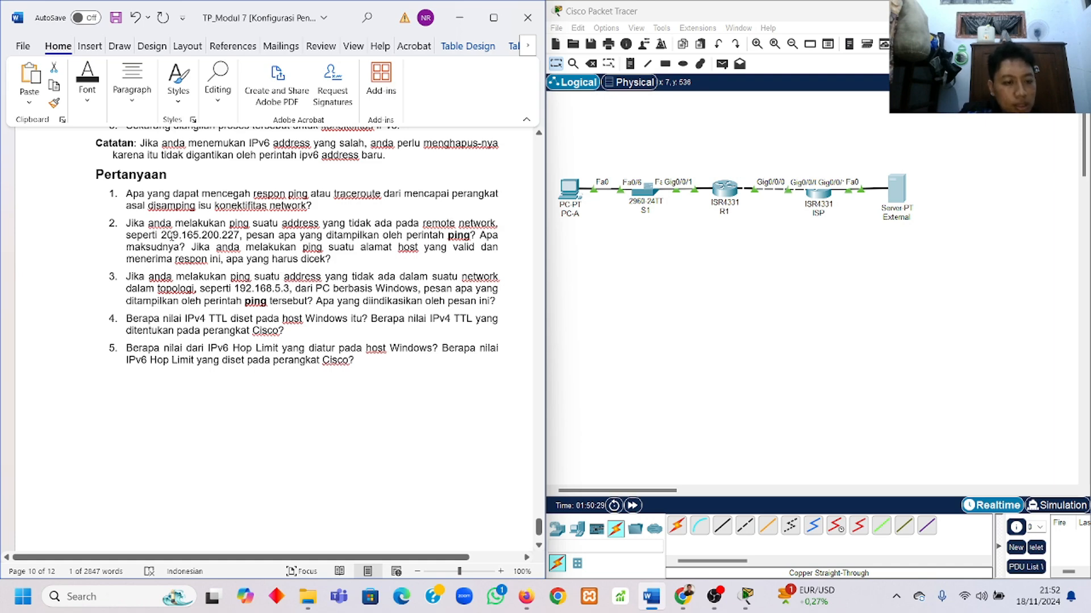
left_click_drag(160, 235, 240, 235)
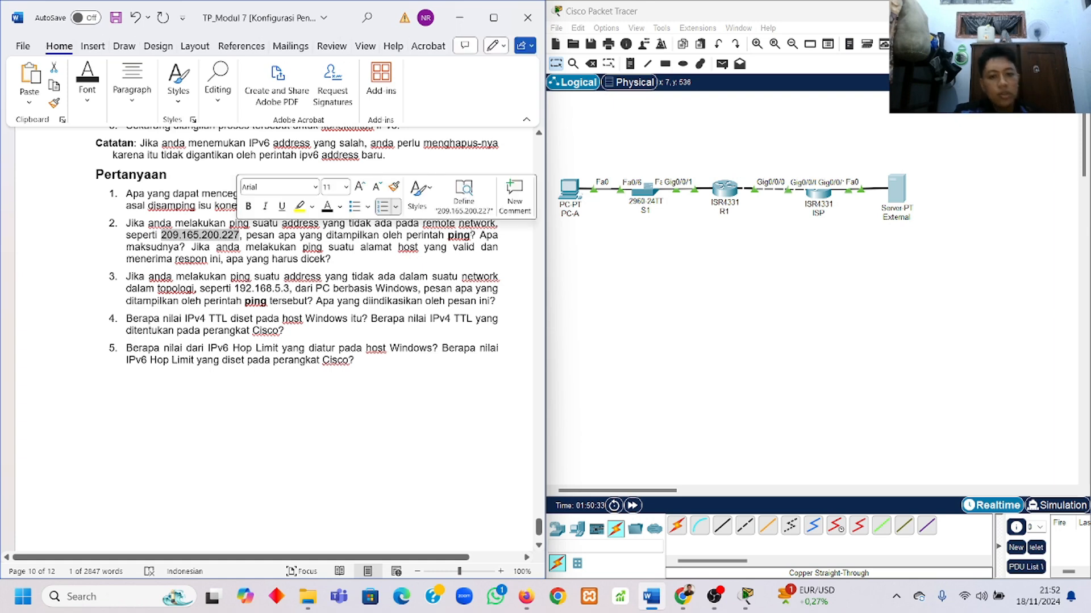
left_click(263, 241)
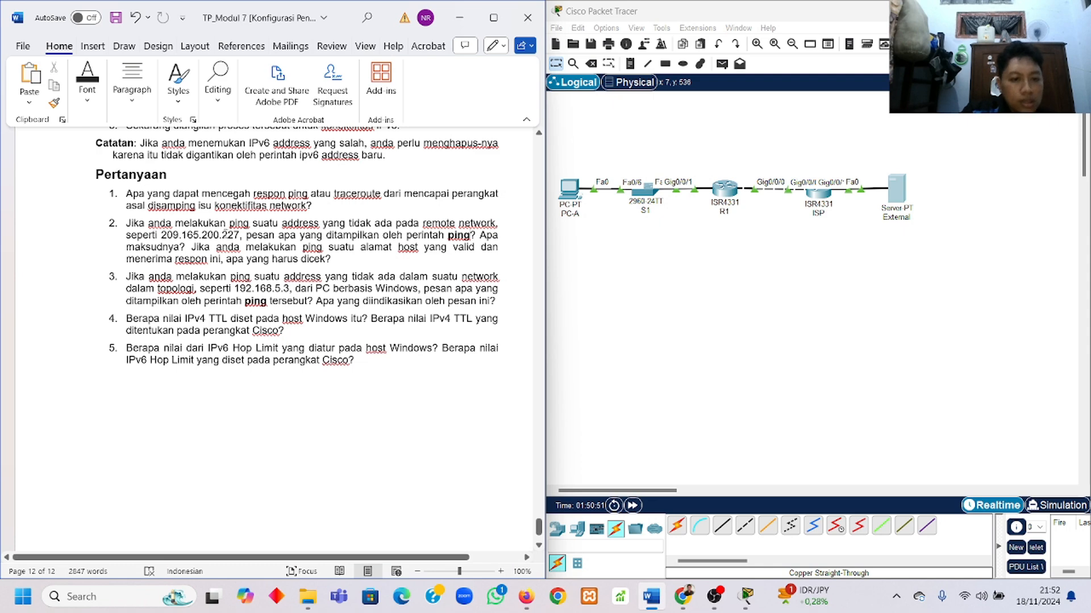
double_click(231, 235)
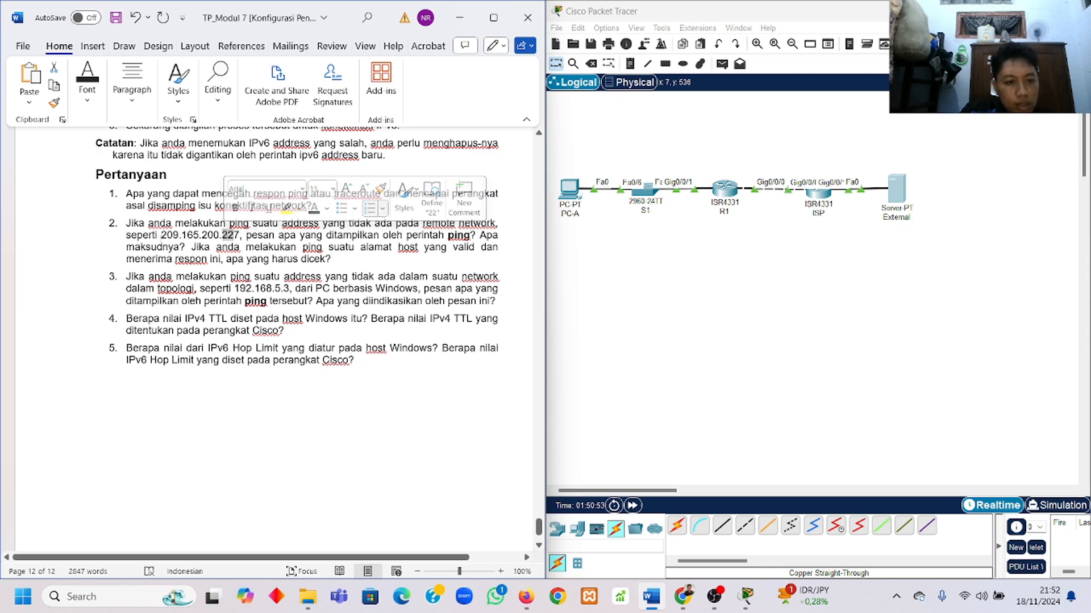
left_click_drag(162, 235, 239, 235)
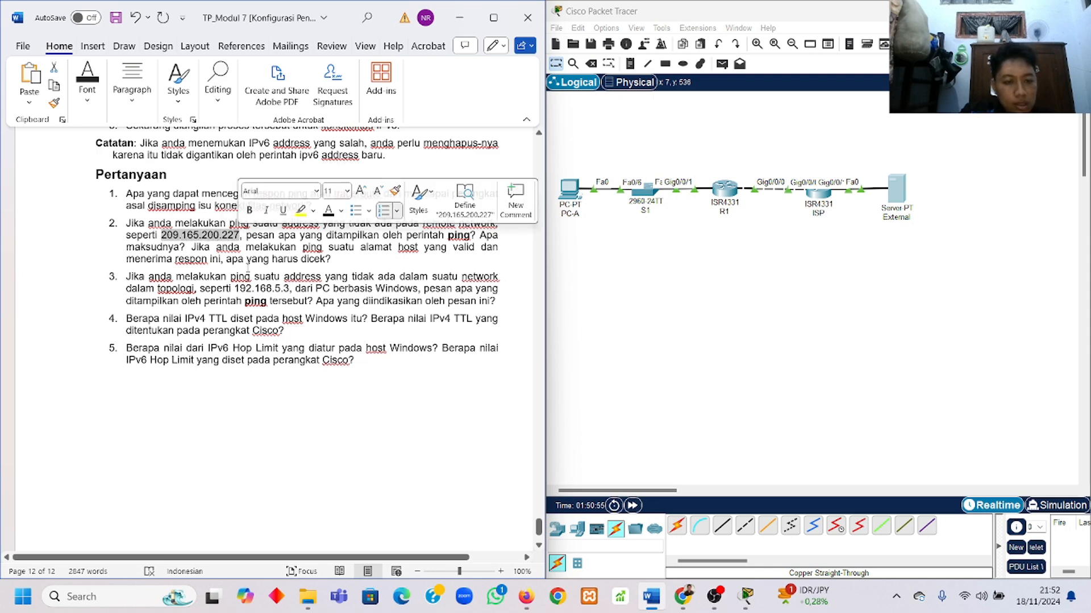
left_click(361, 262)
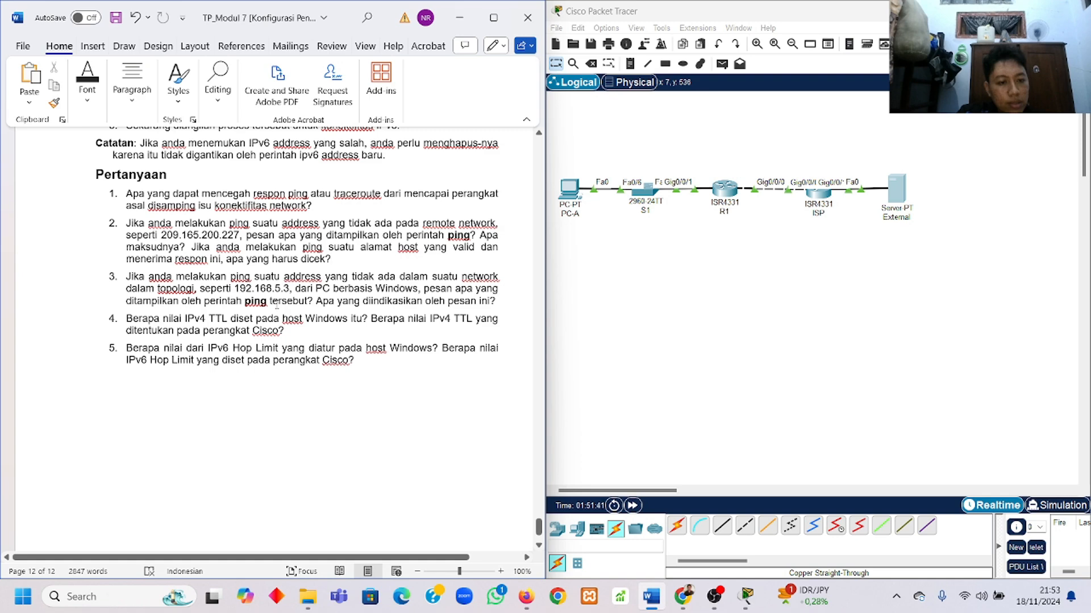
Open the Windows Command Prompt on the host computer and ping 192.168.5.3, the example address from question 3
left_click(131, 597)
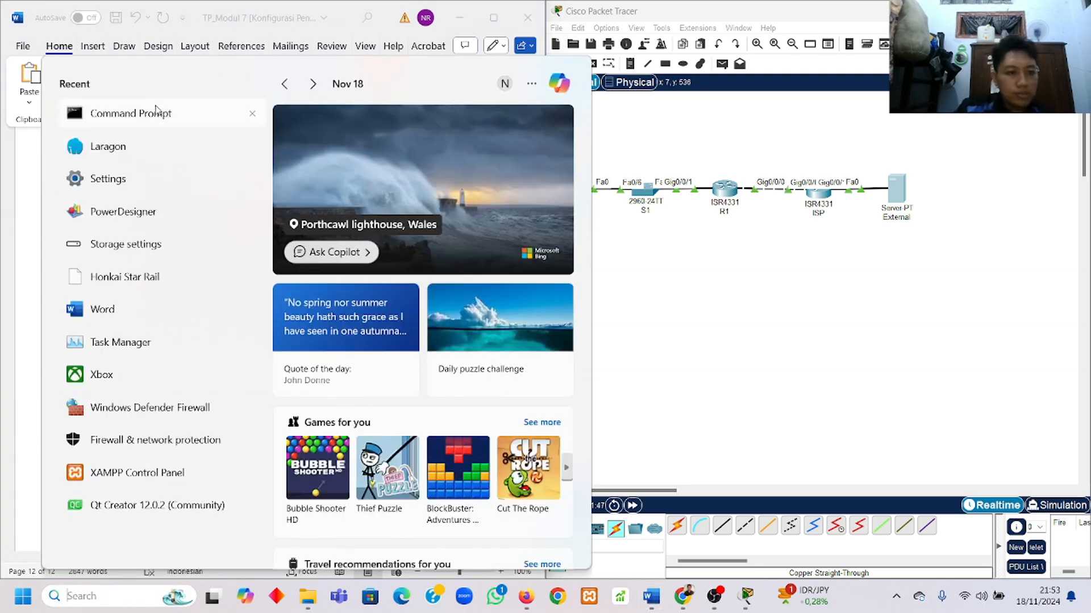
left_click(131, 113)
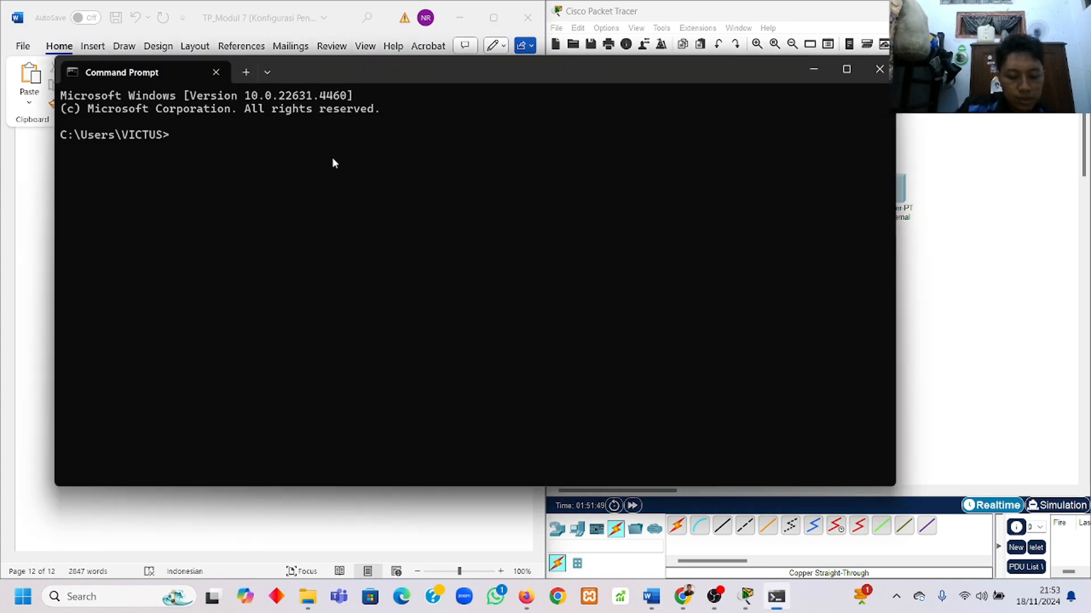
type("ping 192")
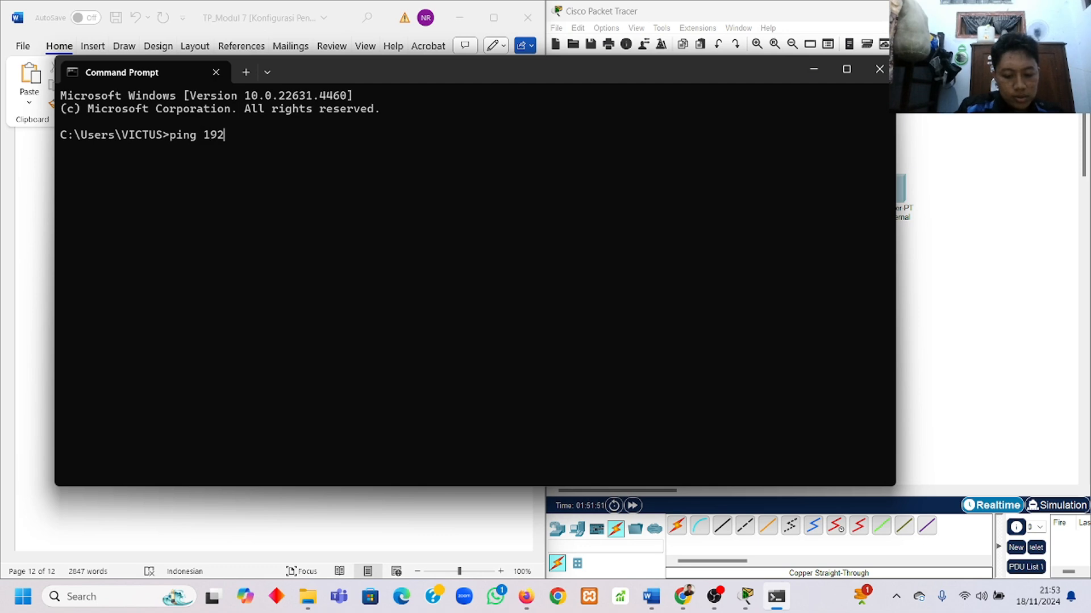
type(".16")
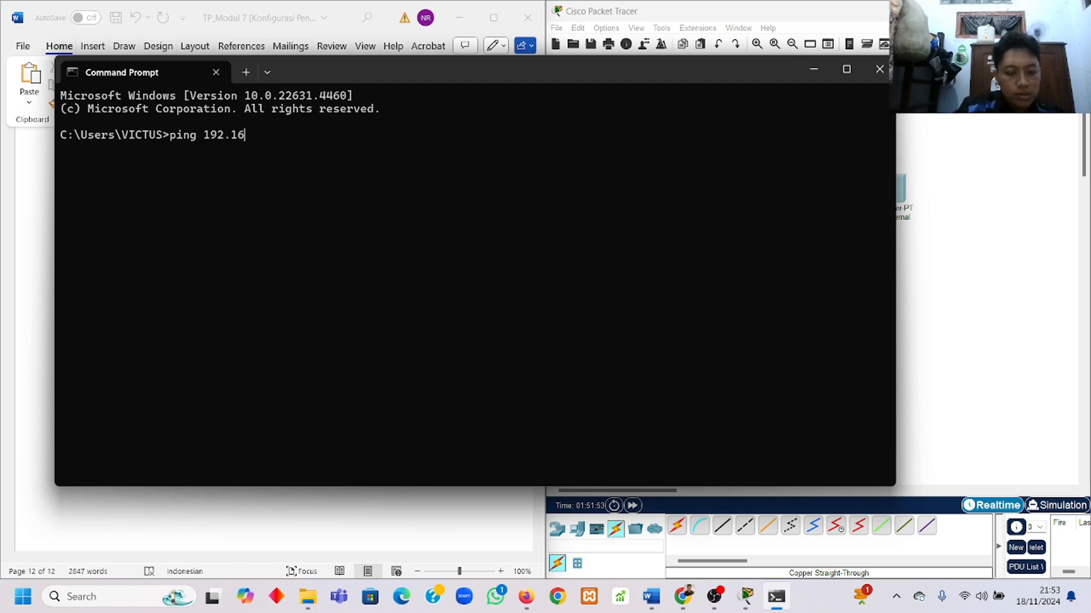
type("8.5.")
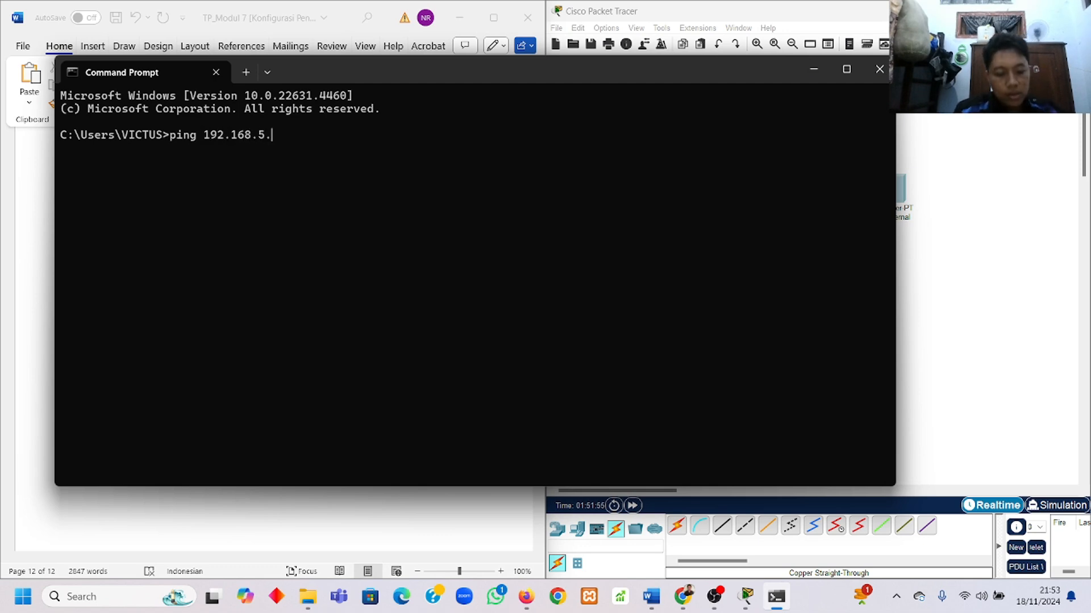
type("3")
key("Return")
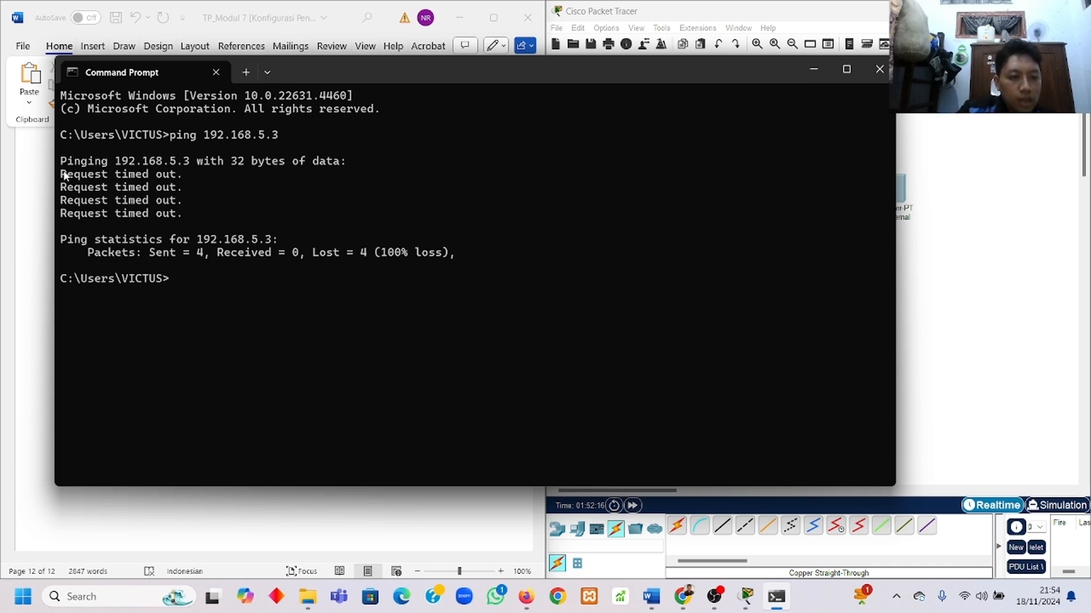
Highlight the pinged address in the ping output, then minimize the Command Prompt and read the remaining Pertanyaan questions
left_click_drag(111, 162, 182, 165)
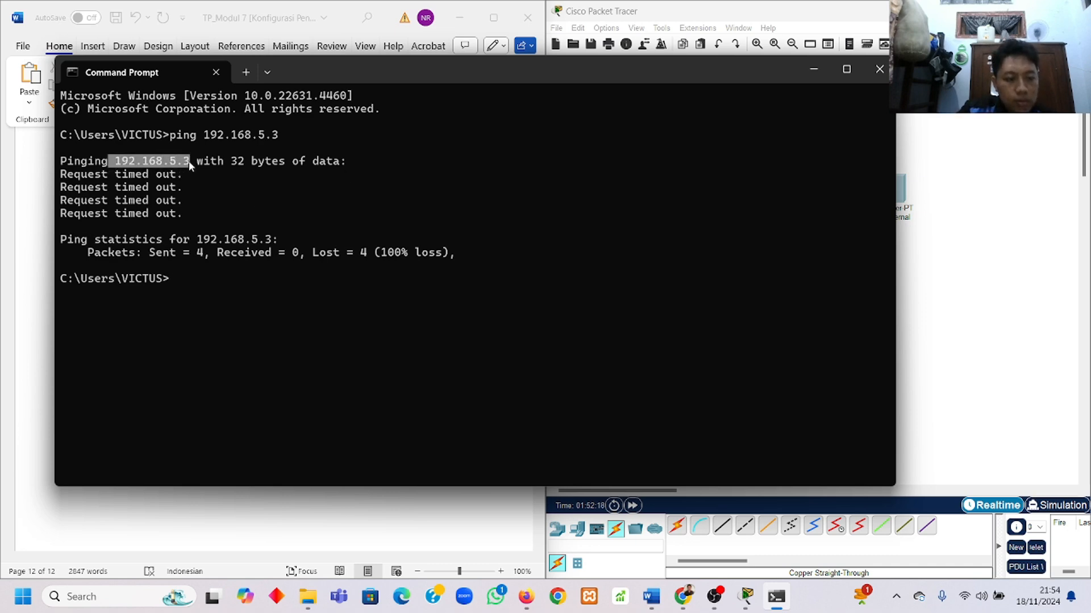
left_click(211, 189)
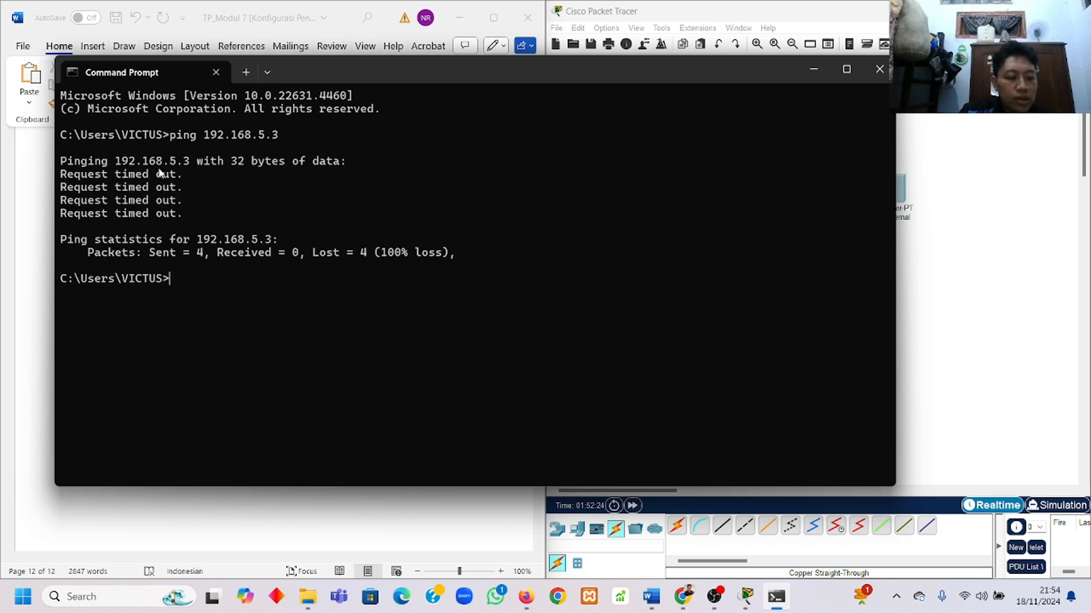
left_click_drag(115, 162, 190, 165)
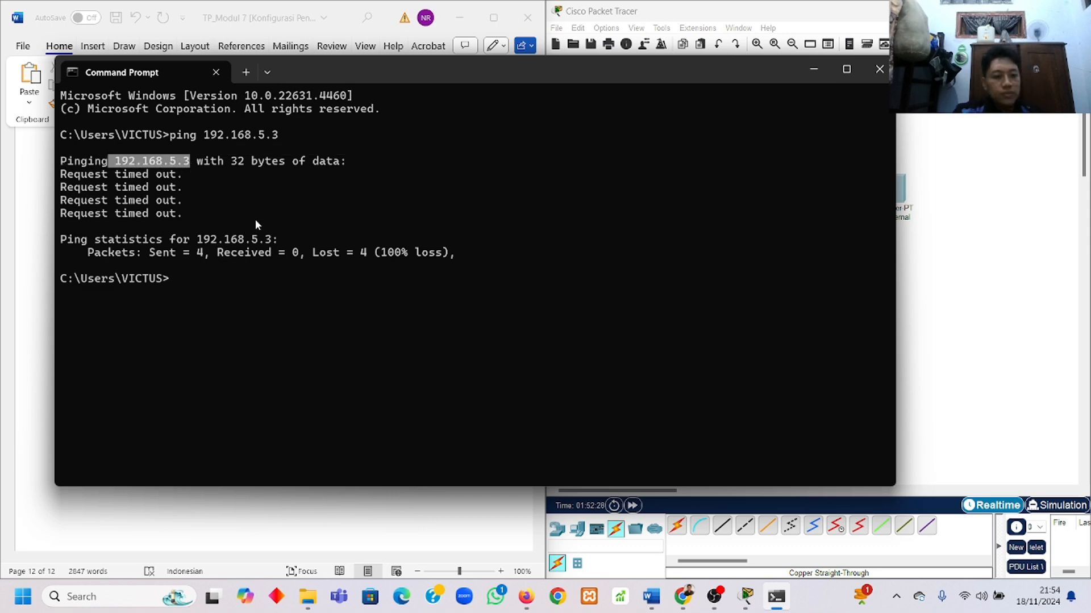
left_click(814, 69)
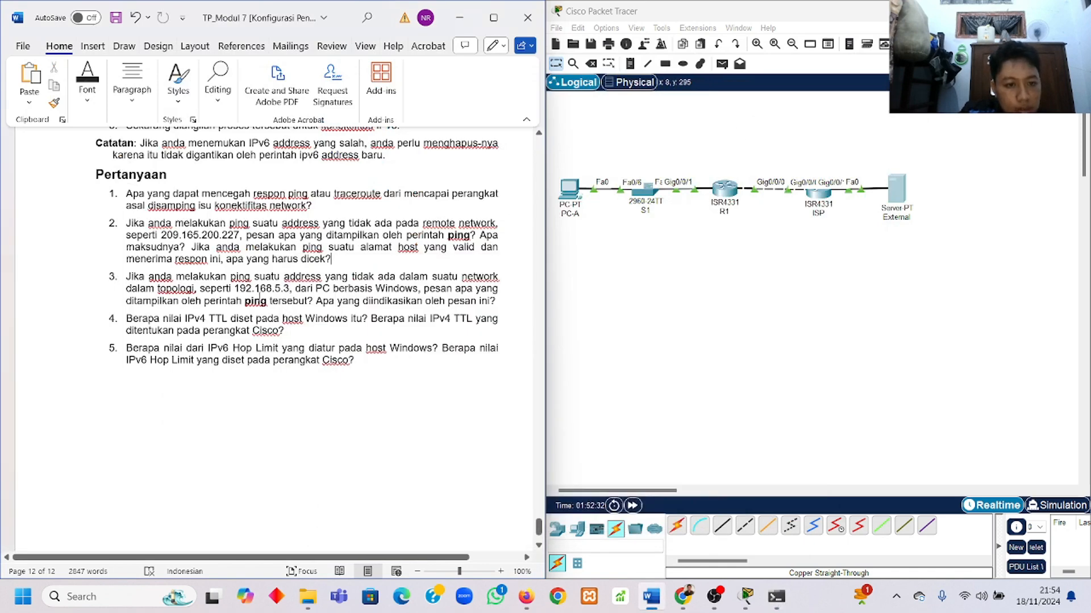
scroll(170, 290, "down", 1)
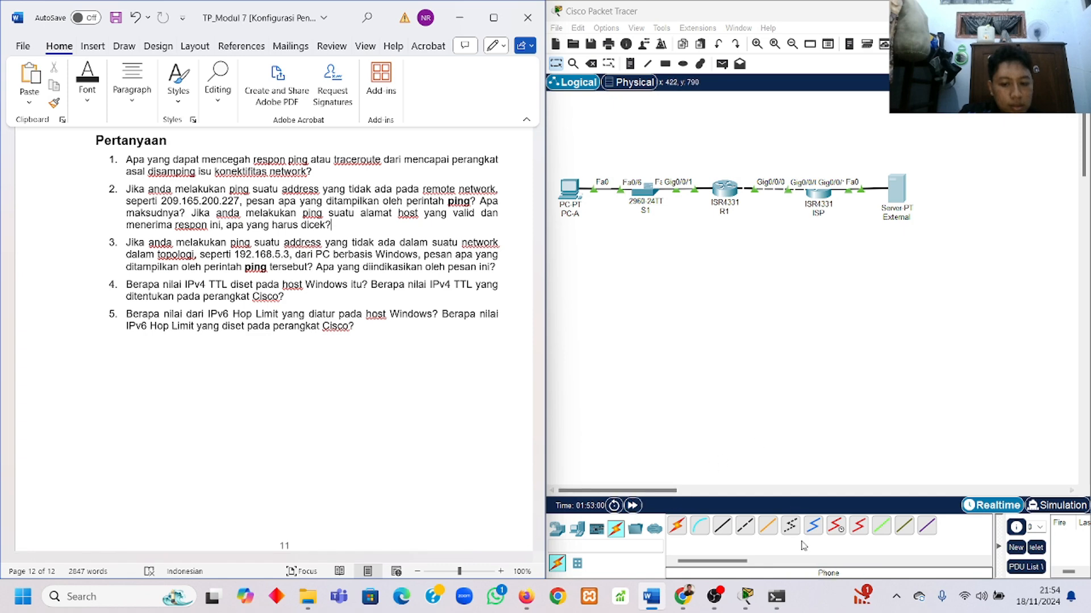
Bring back the Windows Command Prompt and ping the loopback address 127.0.0.1 to check the host's IPv4 TTL
left_click(770, 596)
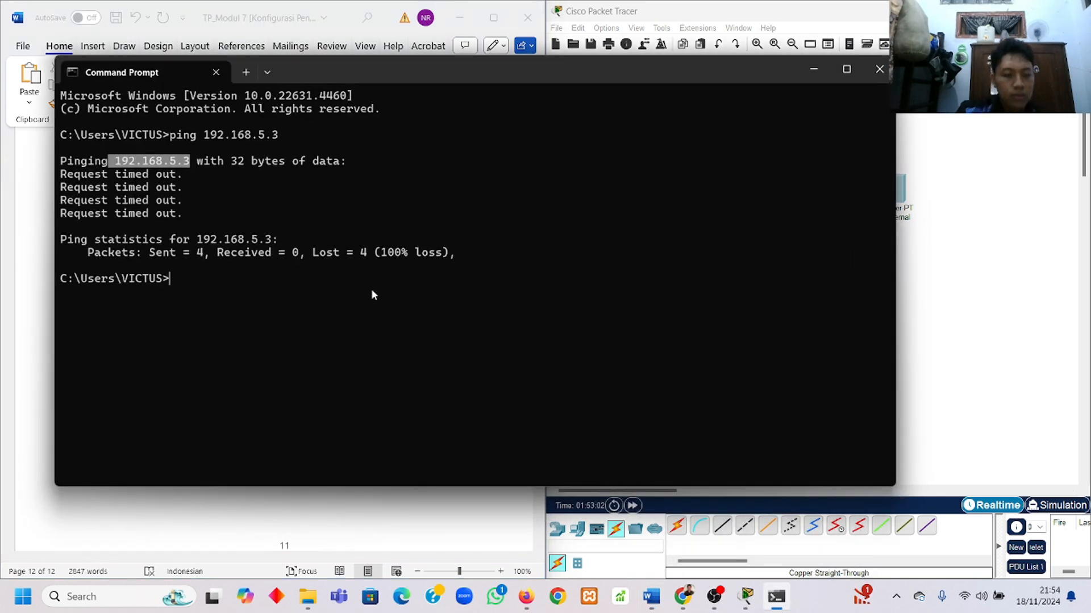
type("ping")
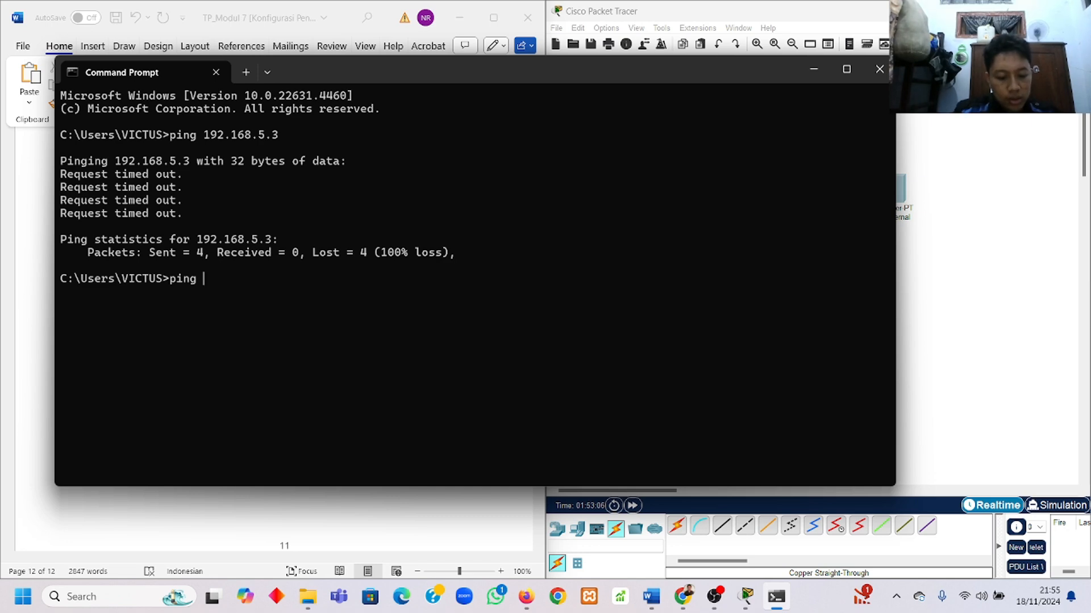
type(" 127.0.")
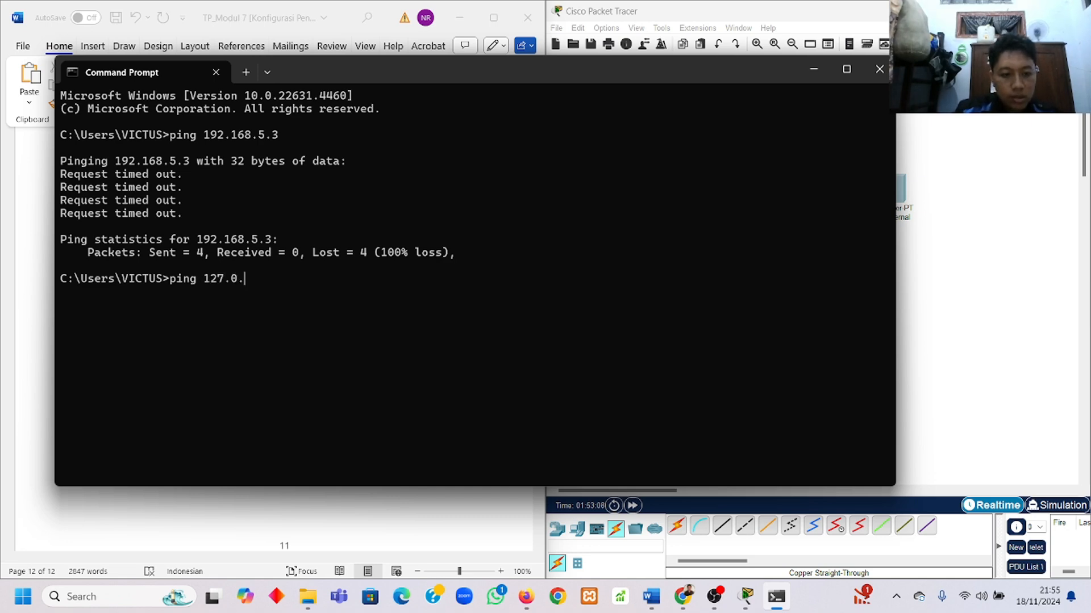
type("0.1")
key("Return")
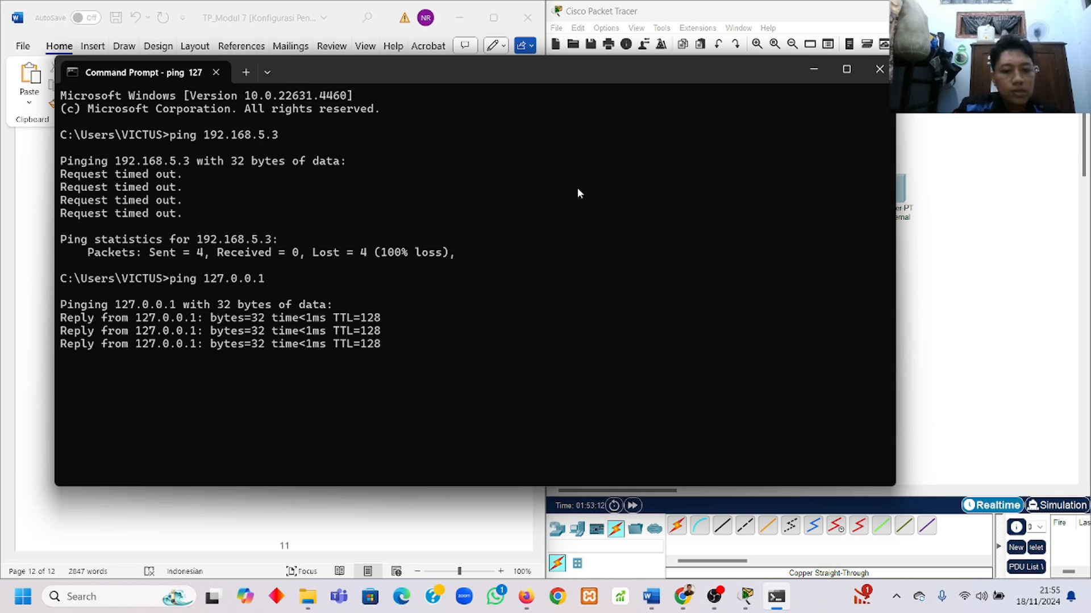
Minimize the Command Prompt and review the Pertanyaan questions on IPv4 TTL and IPv6 Hop Limit in the document
left_click(806, 77)
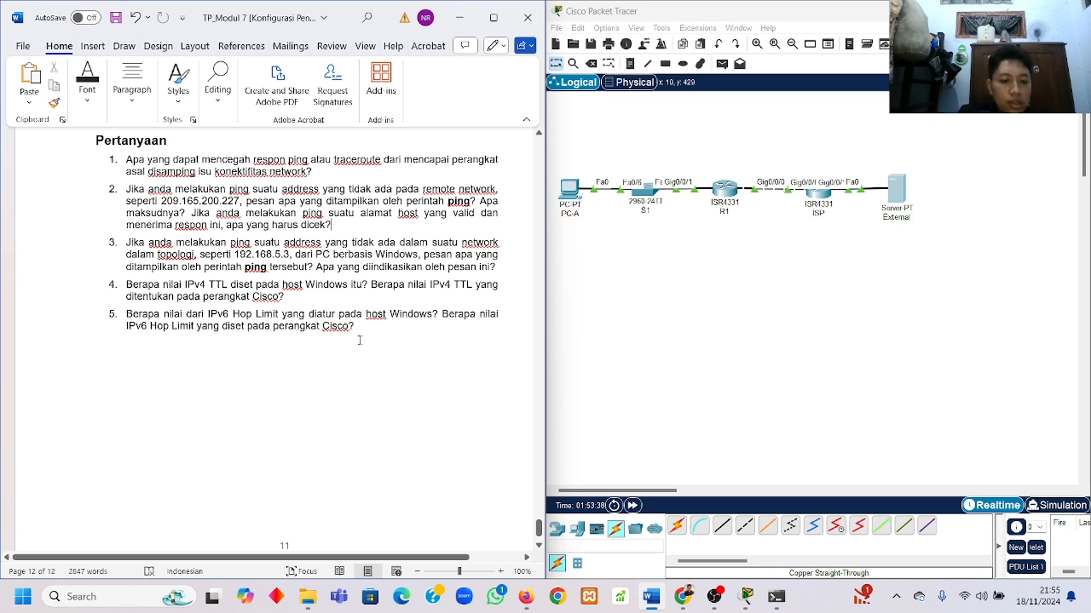
scroll(360, 341, "down", 2)
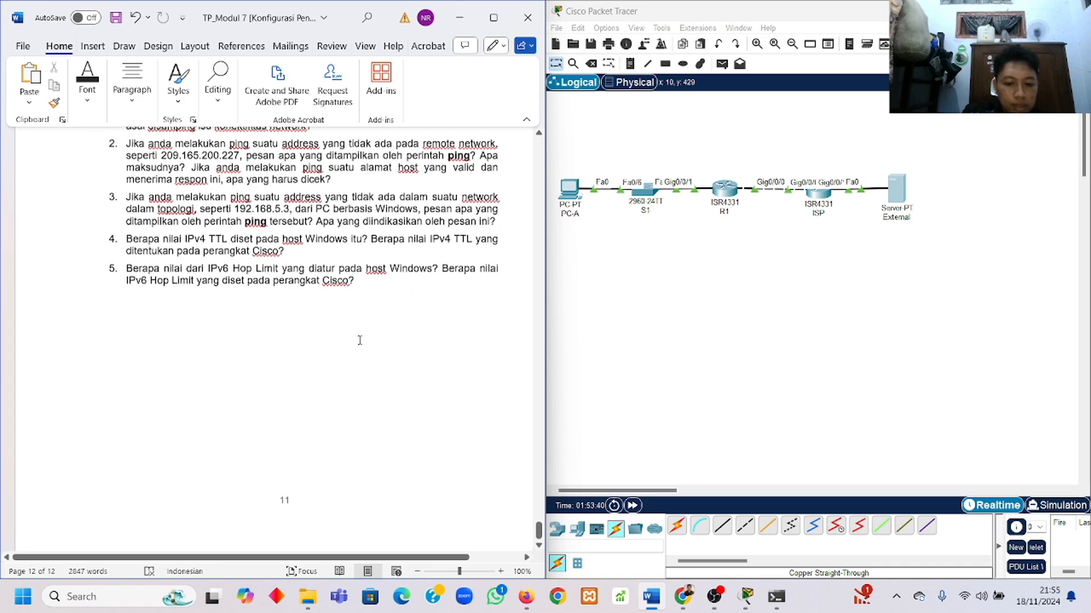
scroll(359, 340, "up", 3)
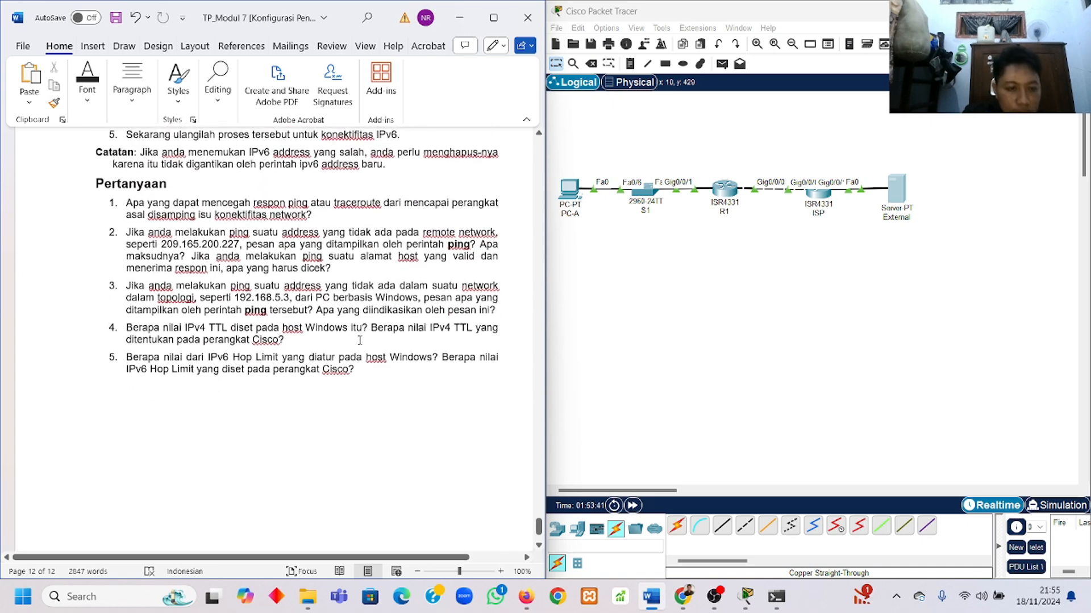